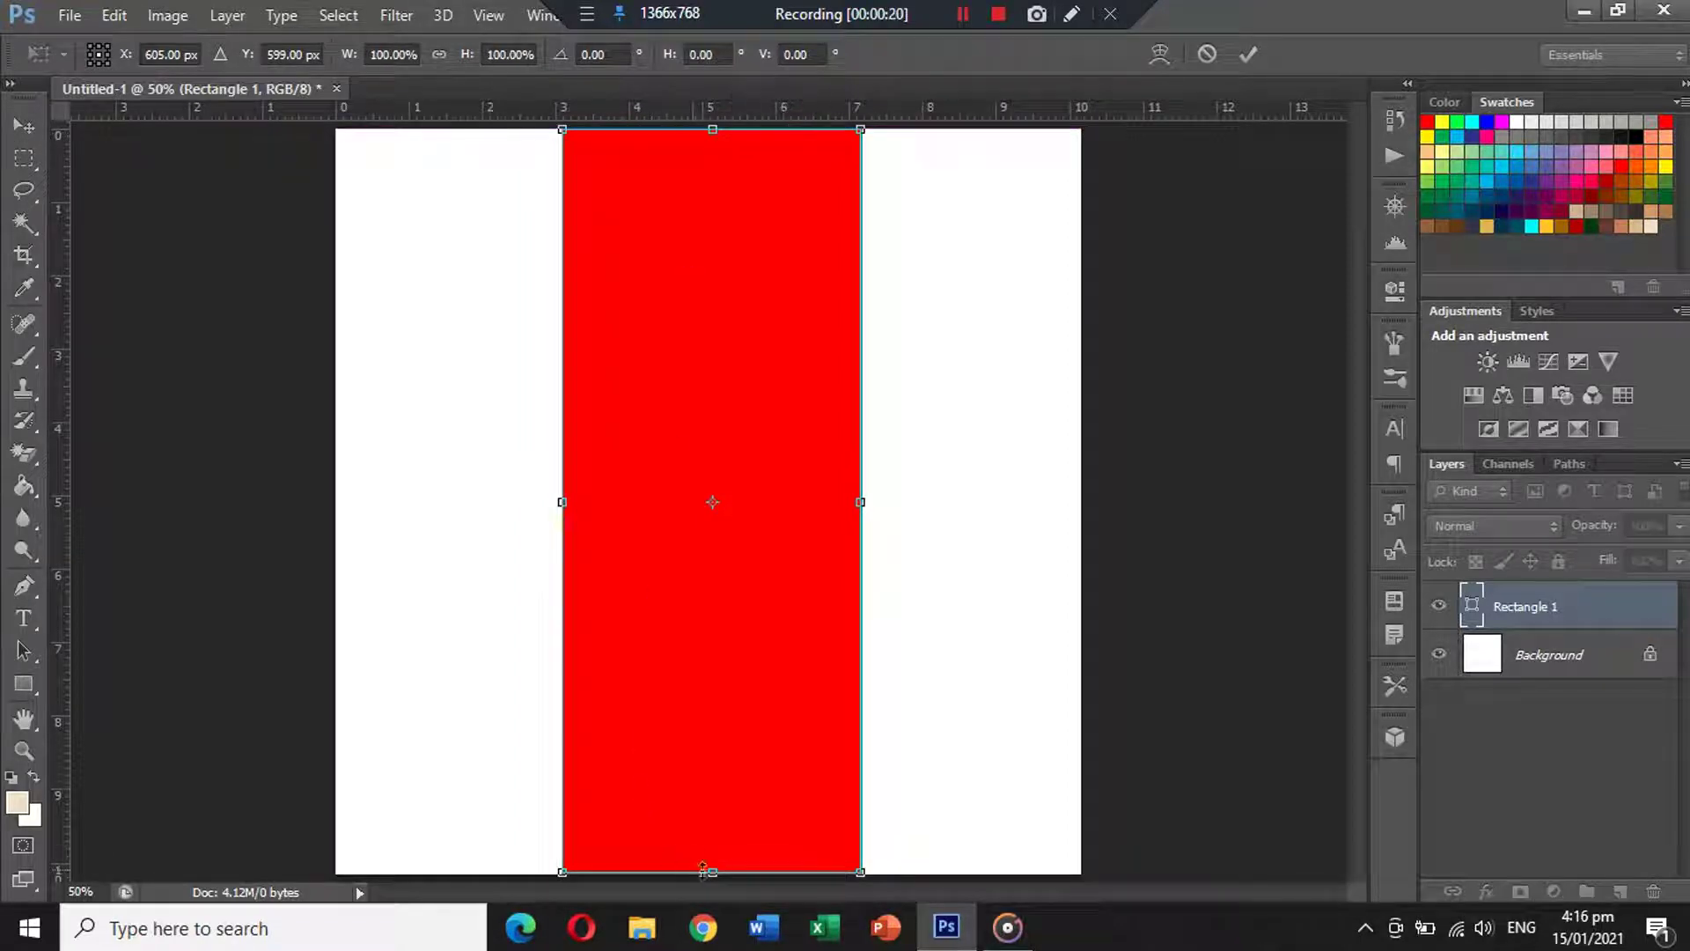
Stretch the red rectangle down to the canvas's lower edge, apply the transform and centre it horizontally against the Background.
mouse_move(703, 870)
mouse_down()
mouse_move(716, 876)
mouse_move(713, 854)
mouse_move(714, 871)
mouse_up()
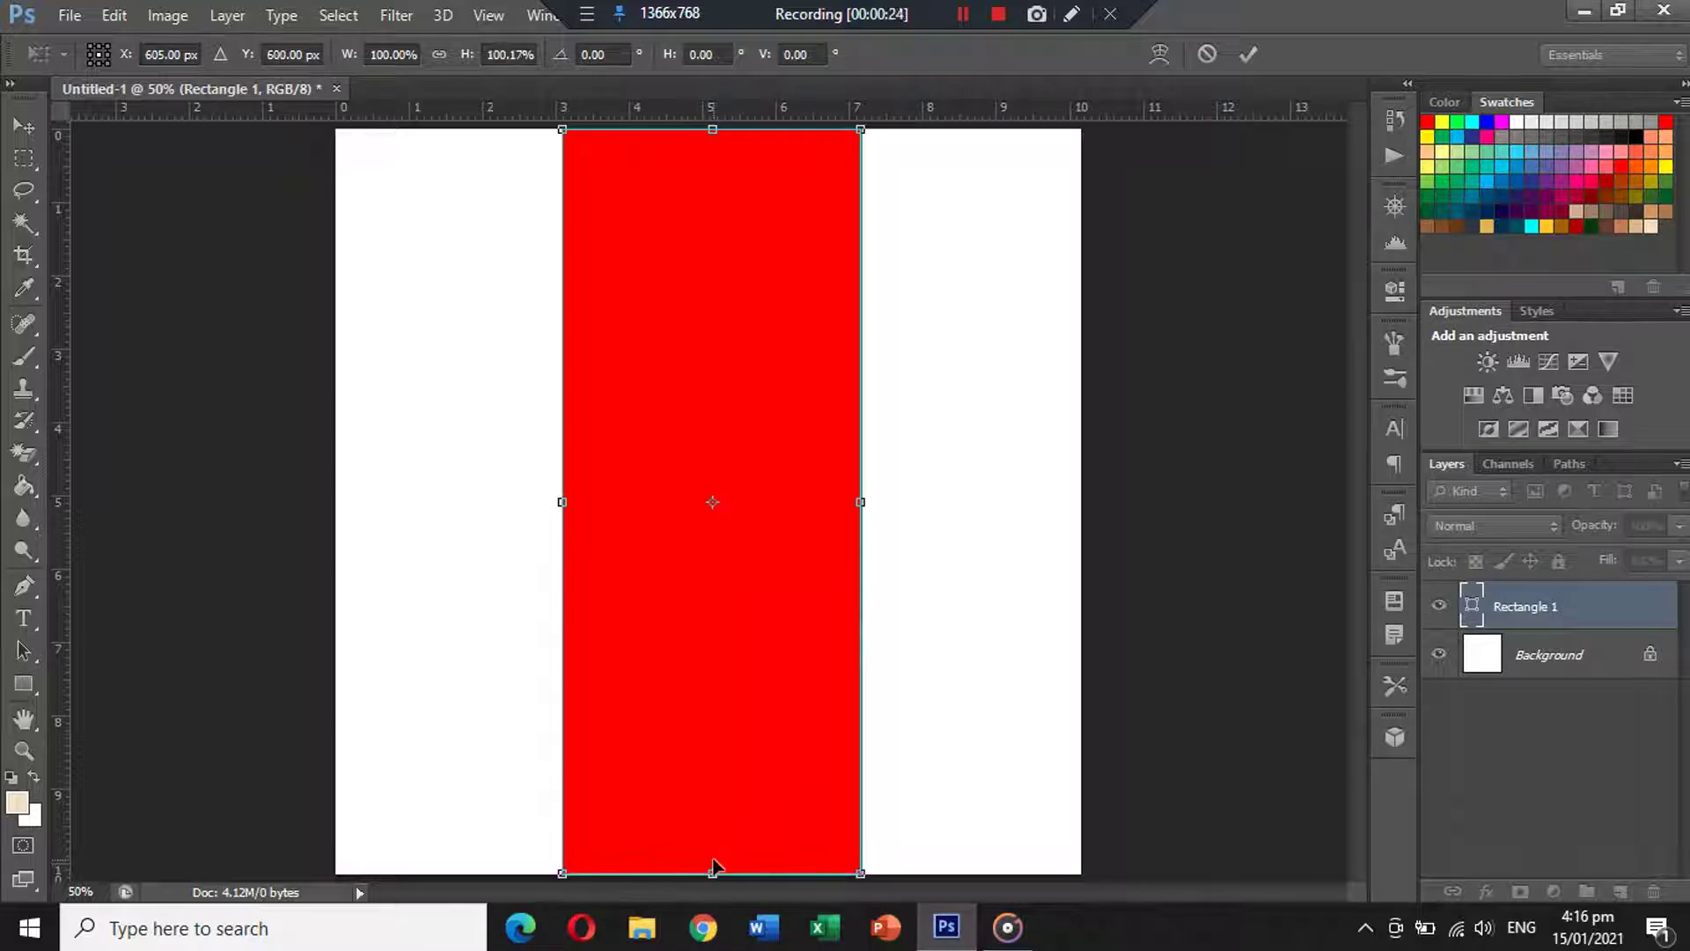
key(Return)
shift+click(1527, 670)
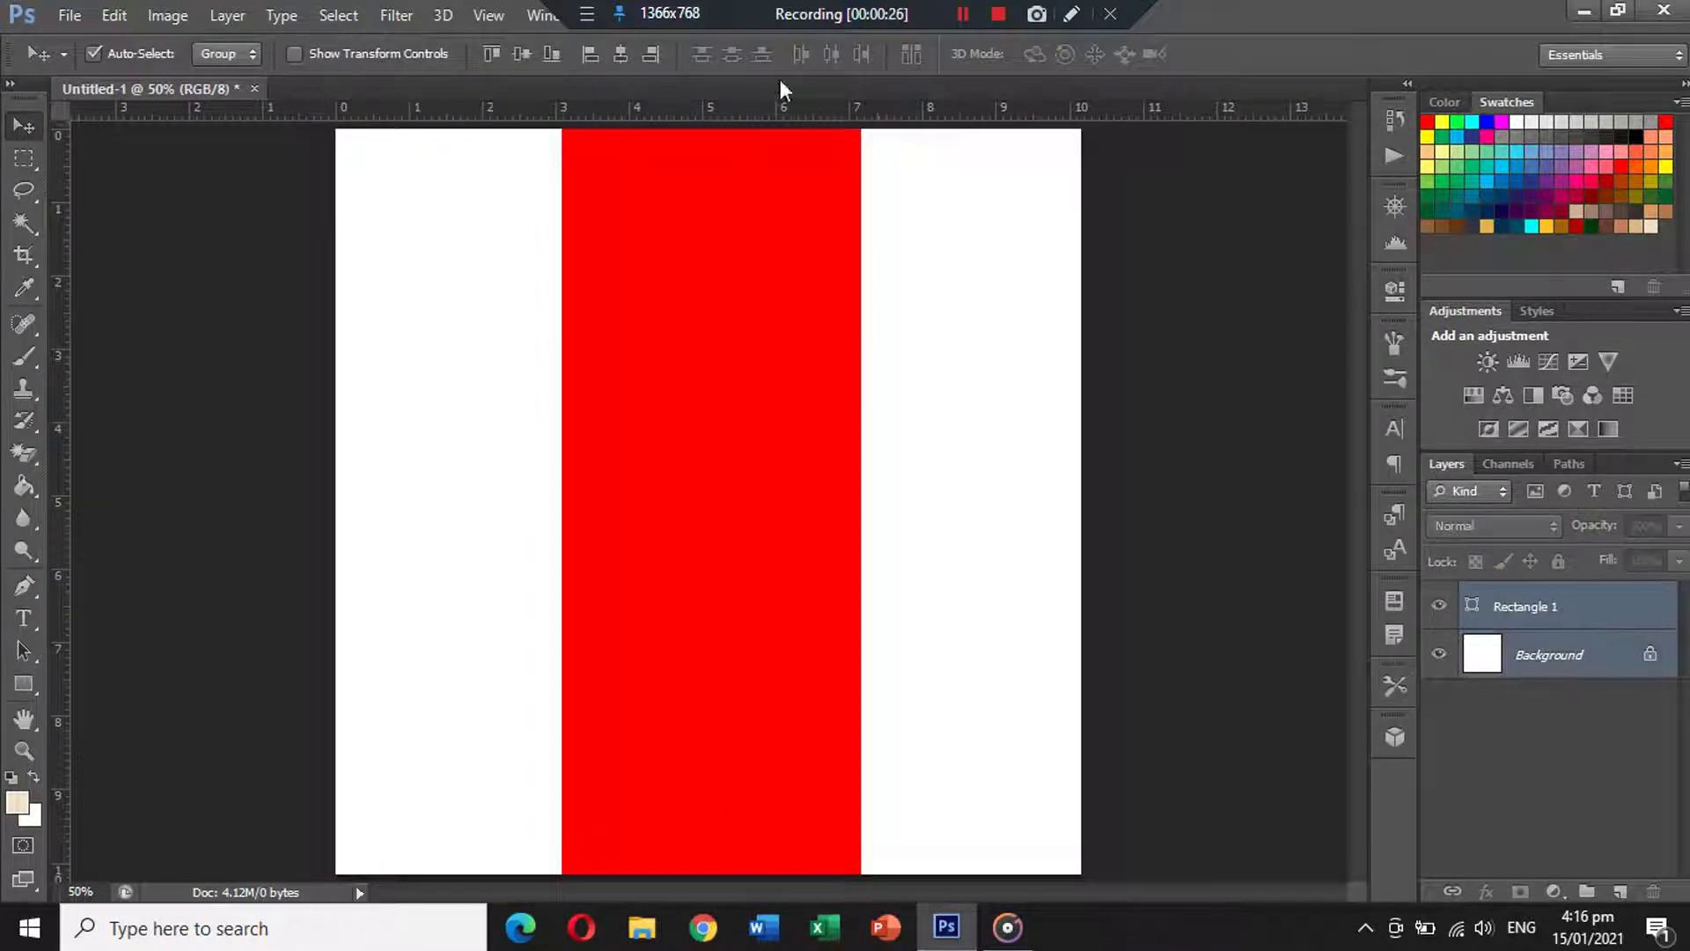
click(624, 53)
click(1234, 399)
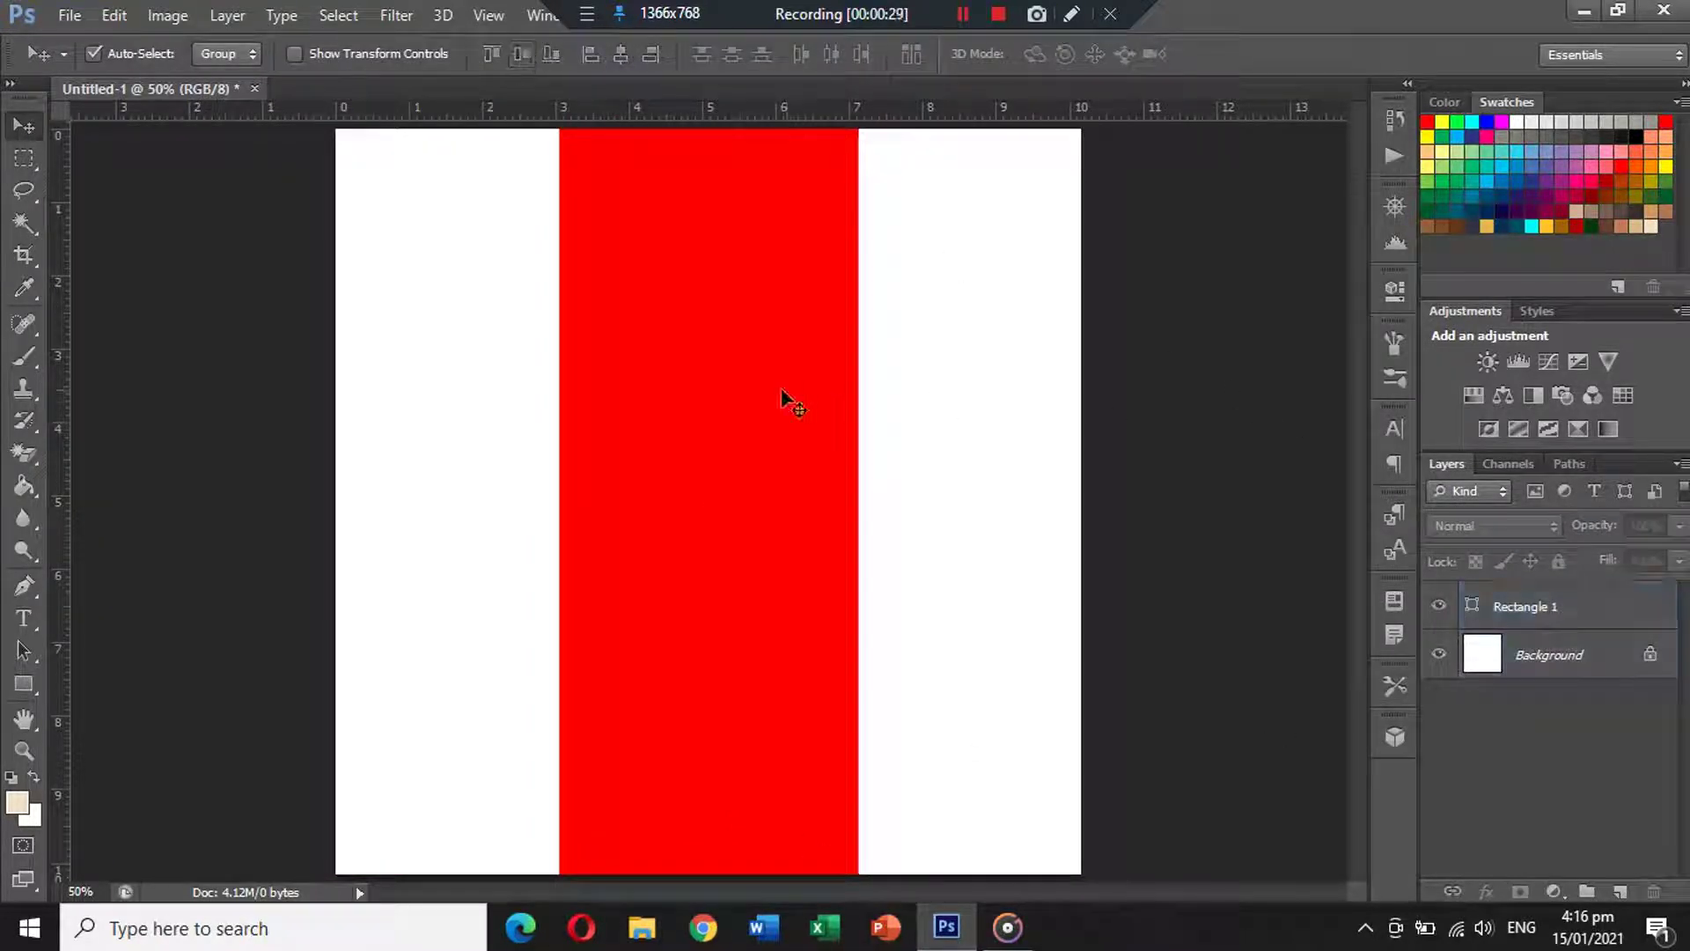
Slant the red rectangle with a Perspective transform so it runs from the canvas's lower-left corner to its upper-right corner.
drag(765, 389, 769, 387)
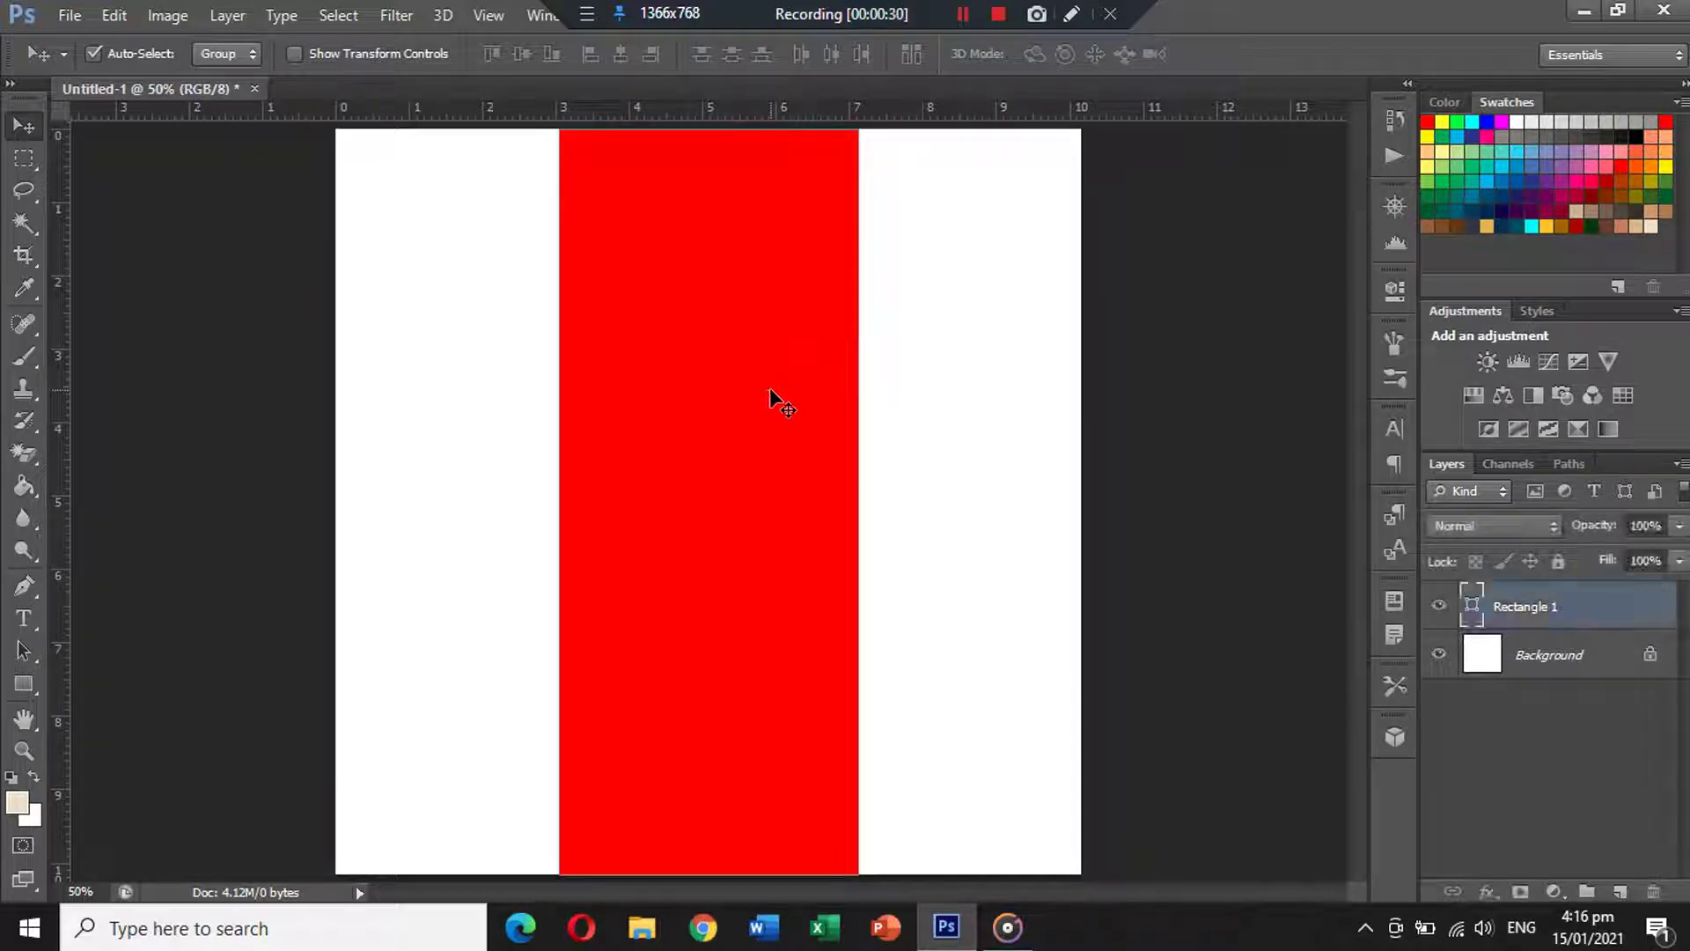
key(ctrl+t)
right_click(736, 345)
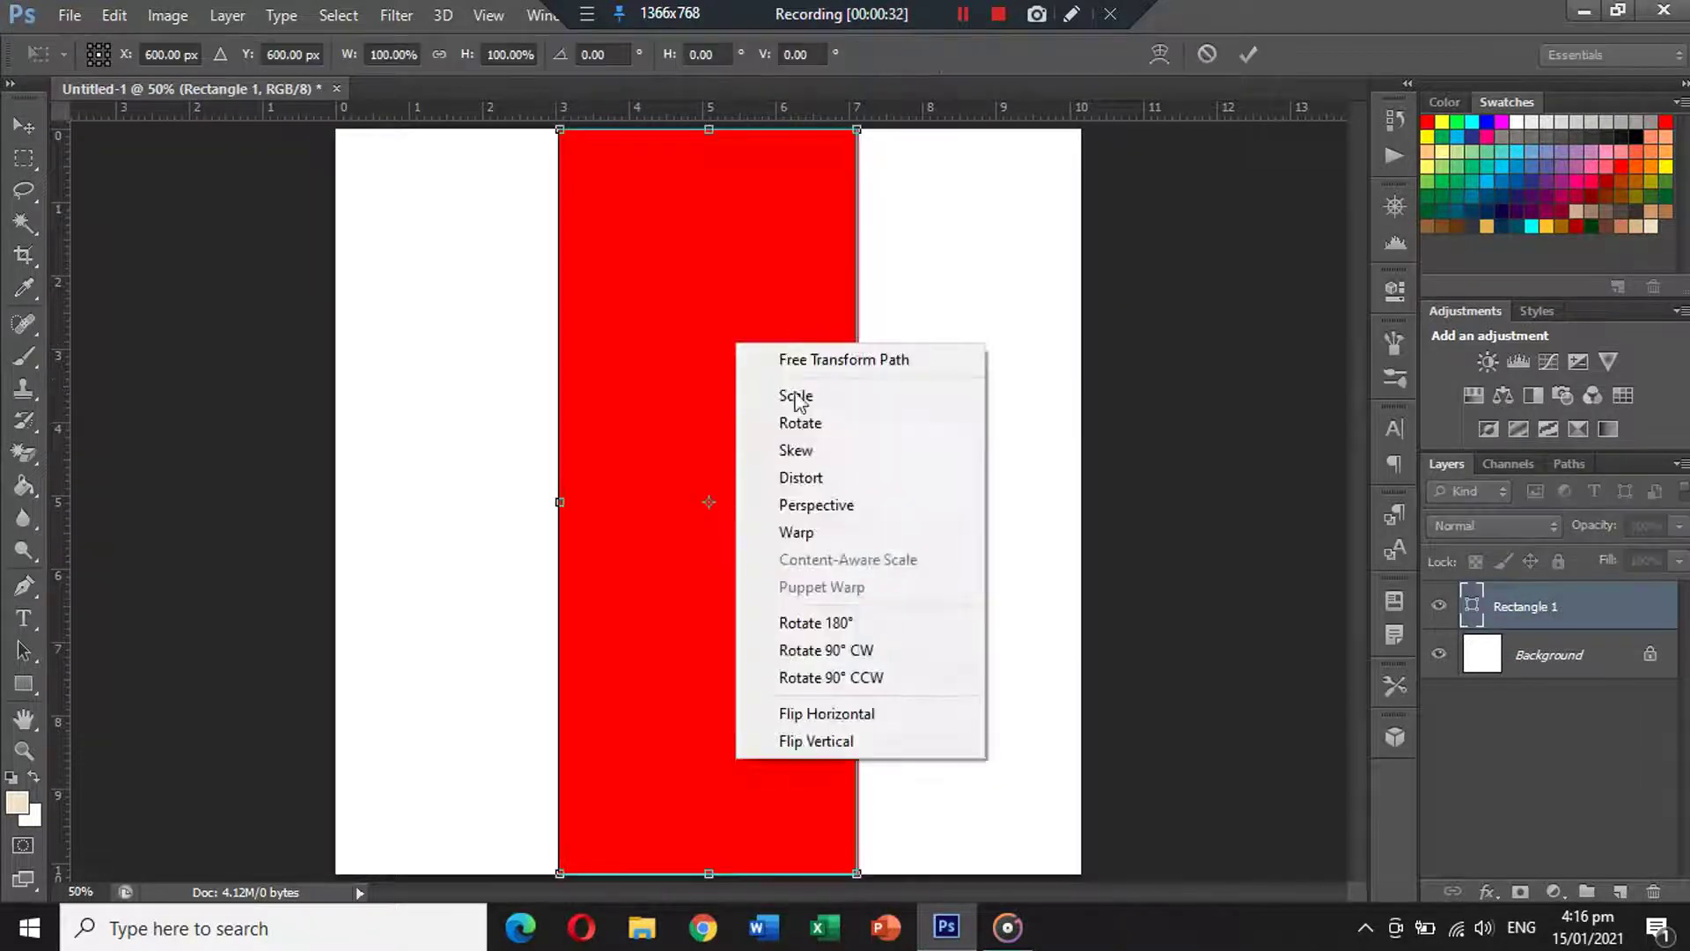
click(833, 515)
drag(711, 132, 933, 139)
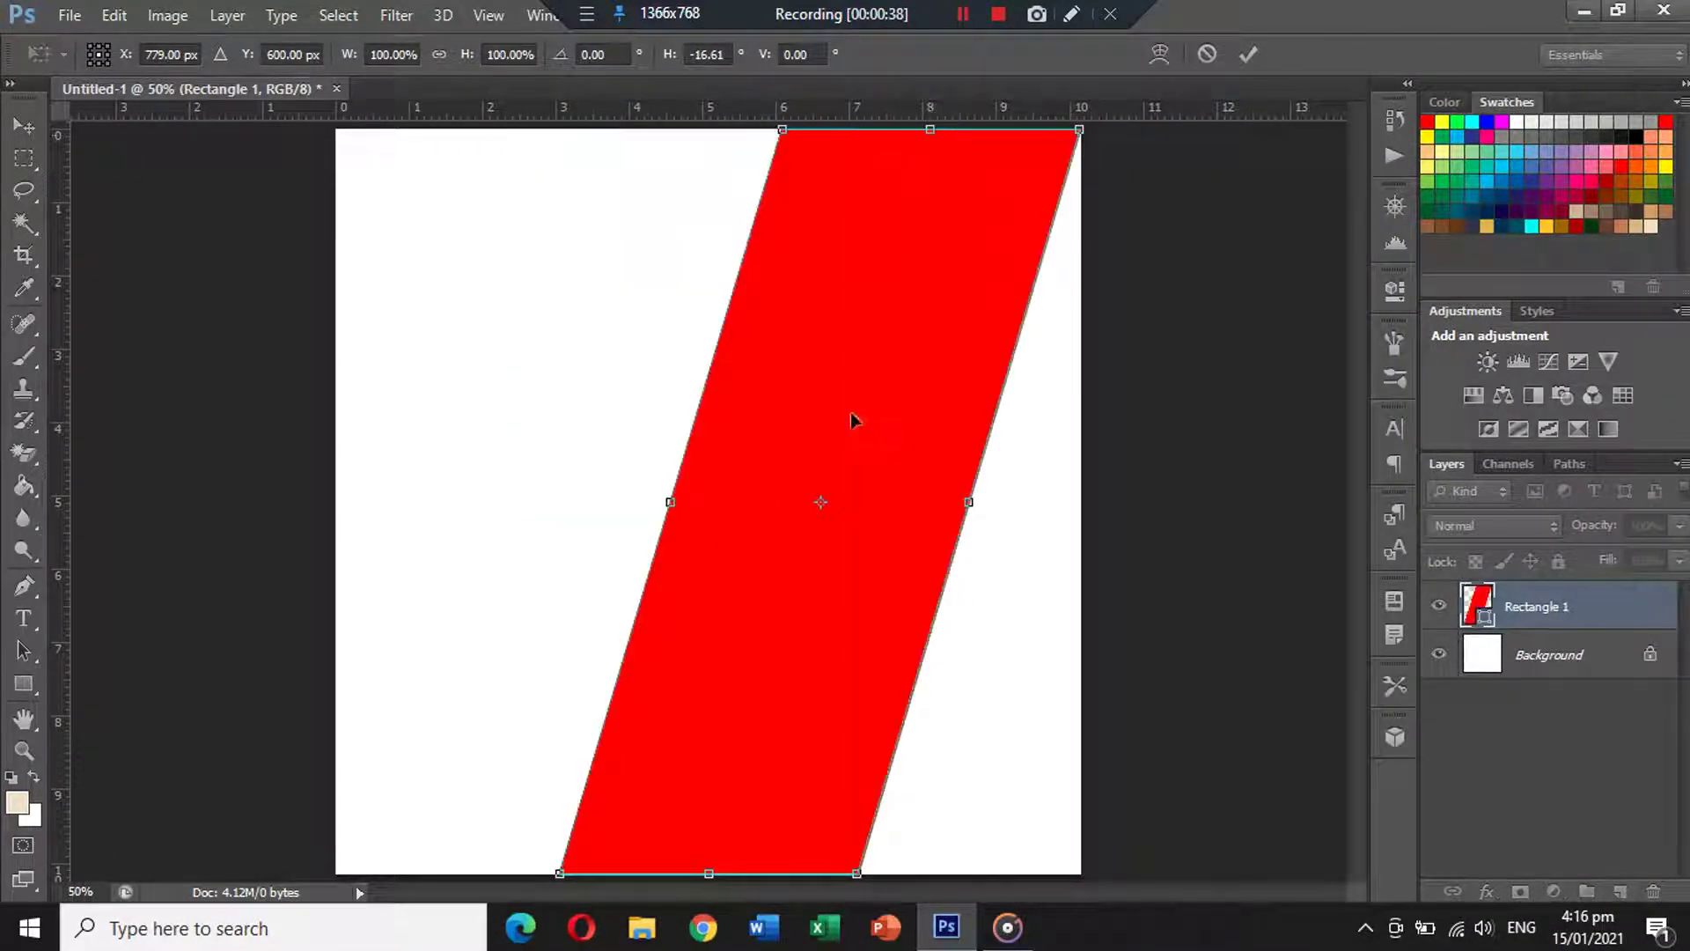
drag(710, 874, 498, 879)
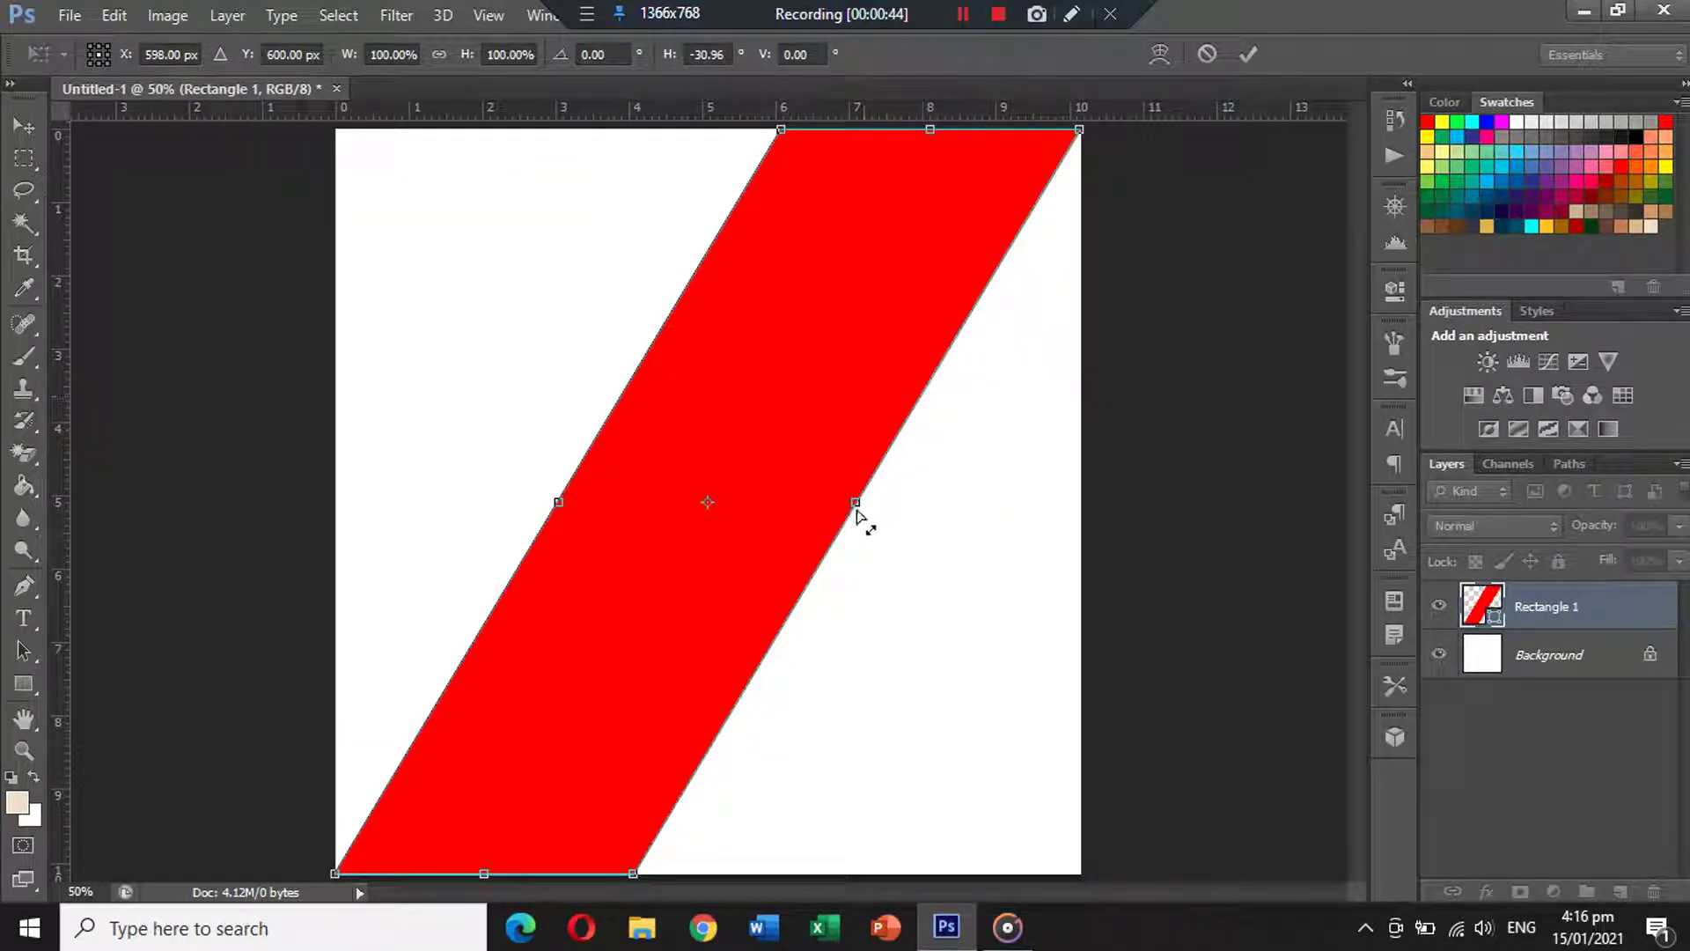
Widen the slanted shape's upper edge symmetrically in perspective to a width of about 187%.
drag(859, 504, 871, 503)
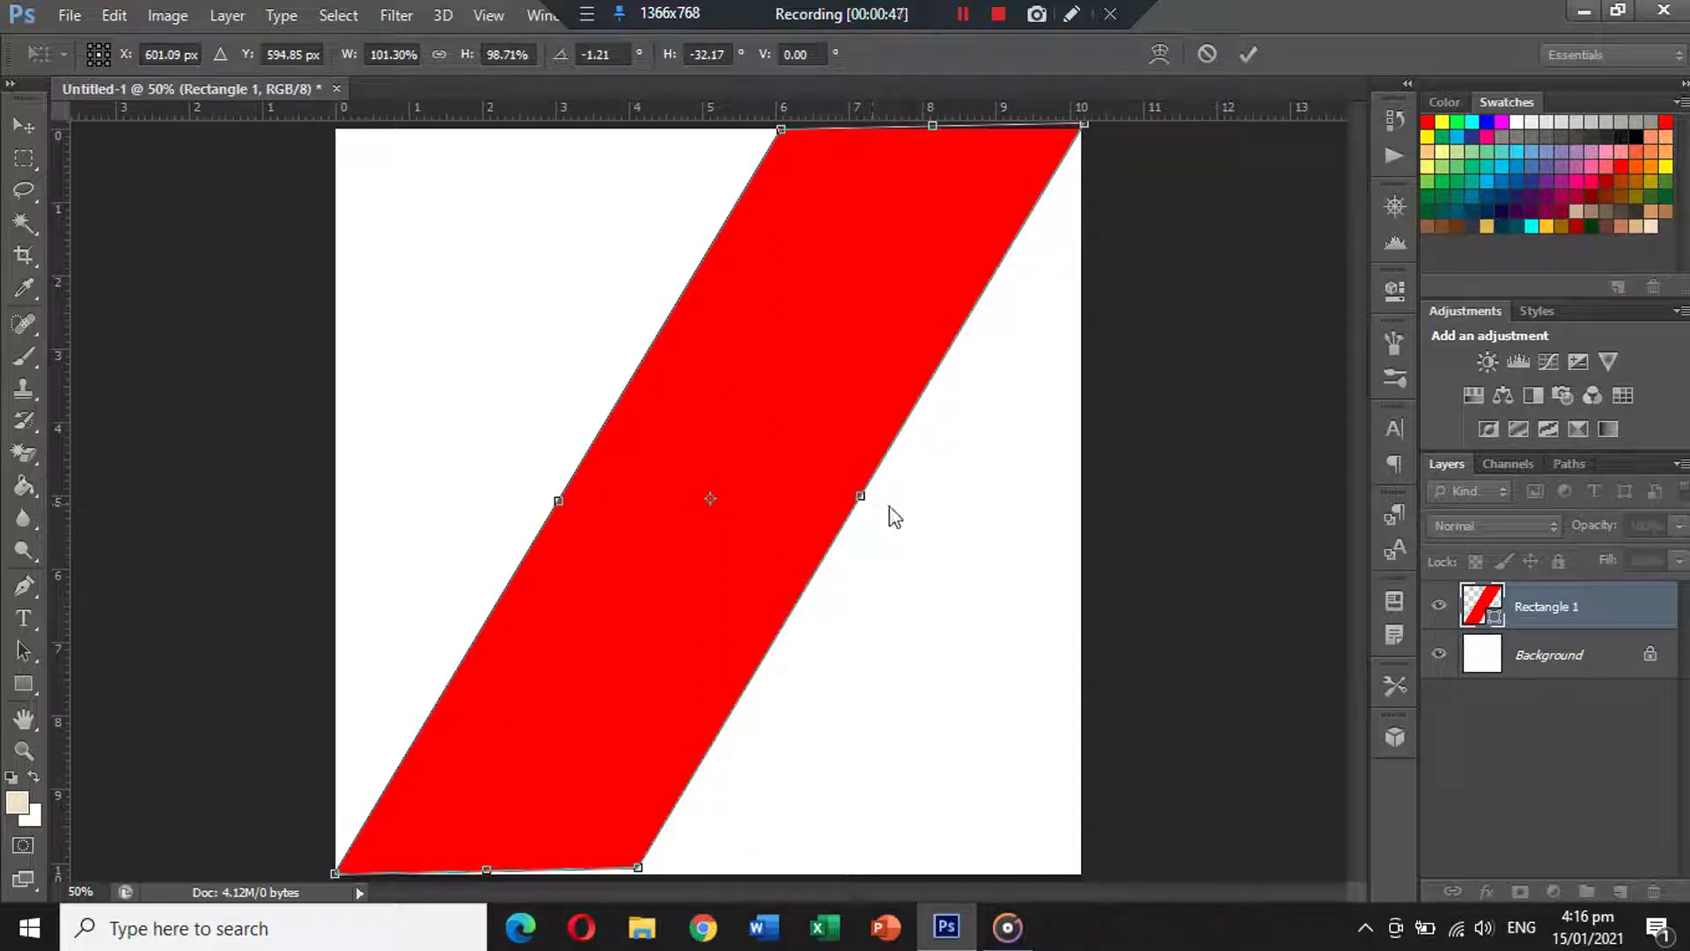
key(ctrl+z)
drag(1083, 134, 1212, 332)
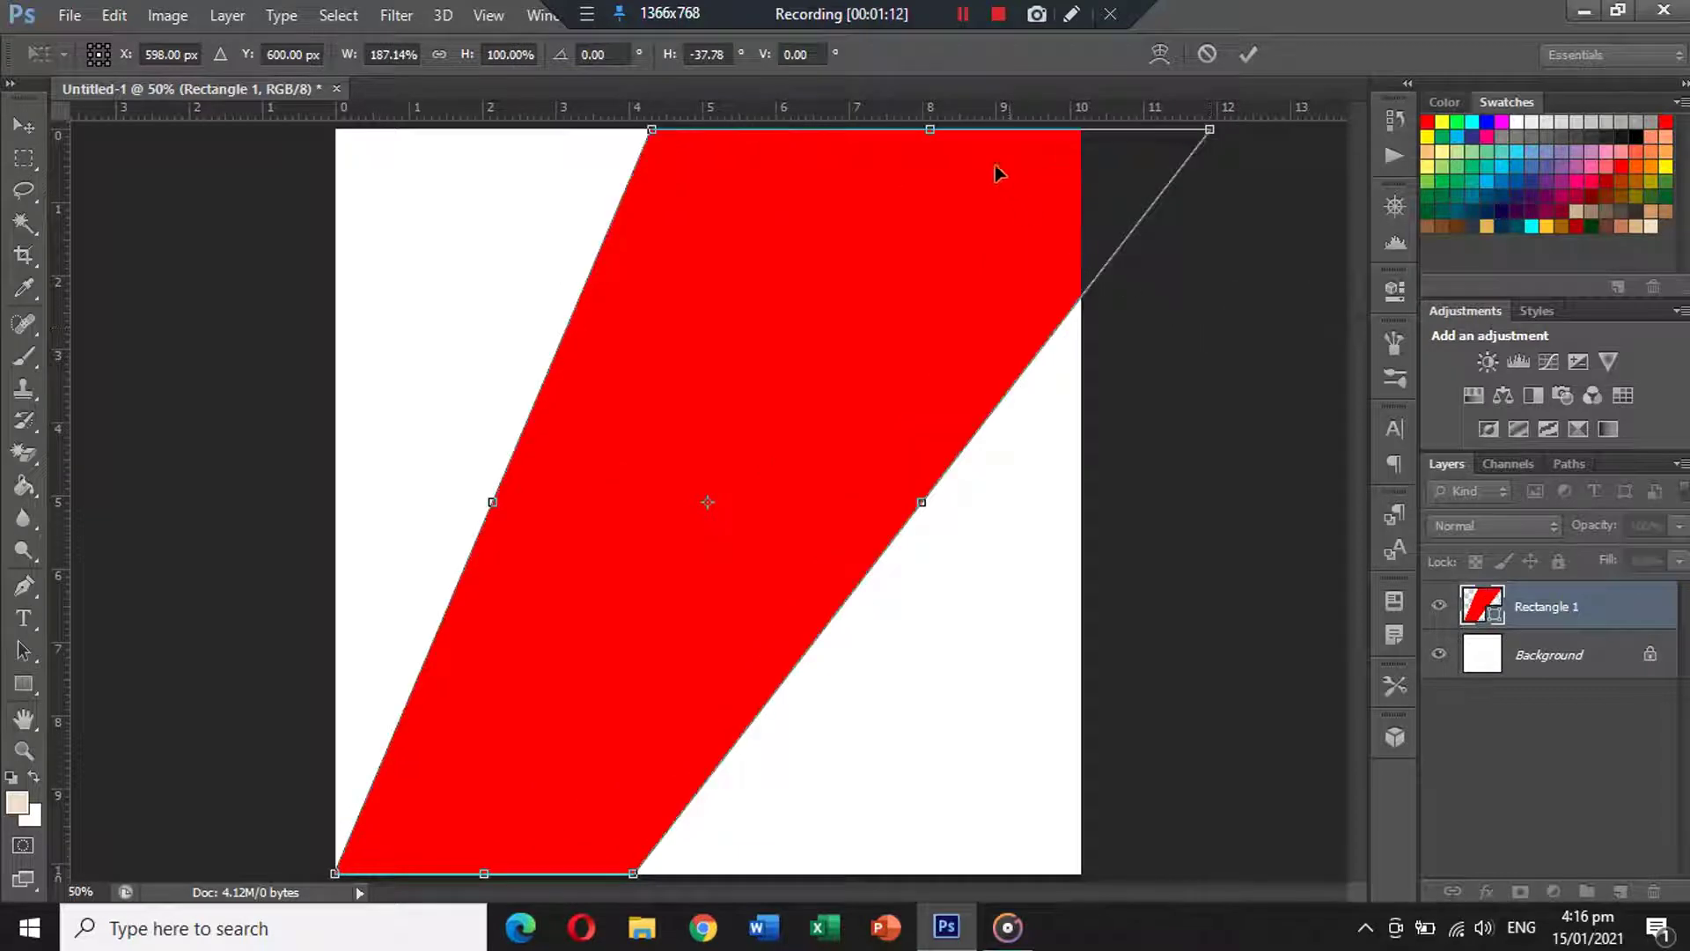
drag(943, 138, 1031, 143)
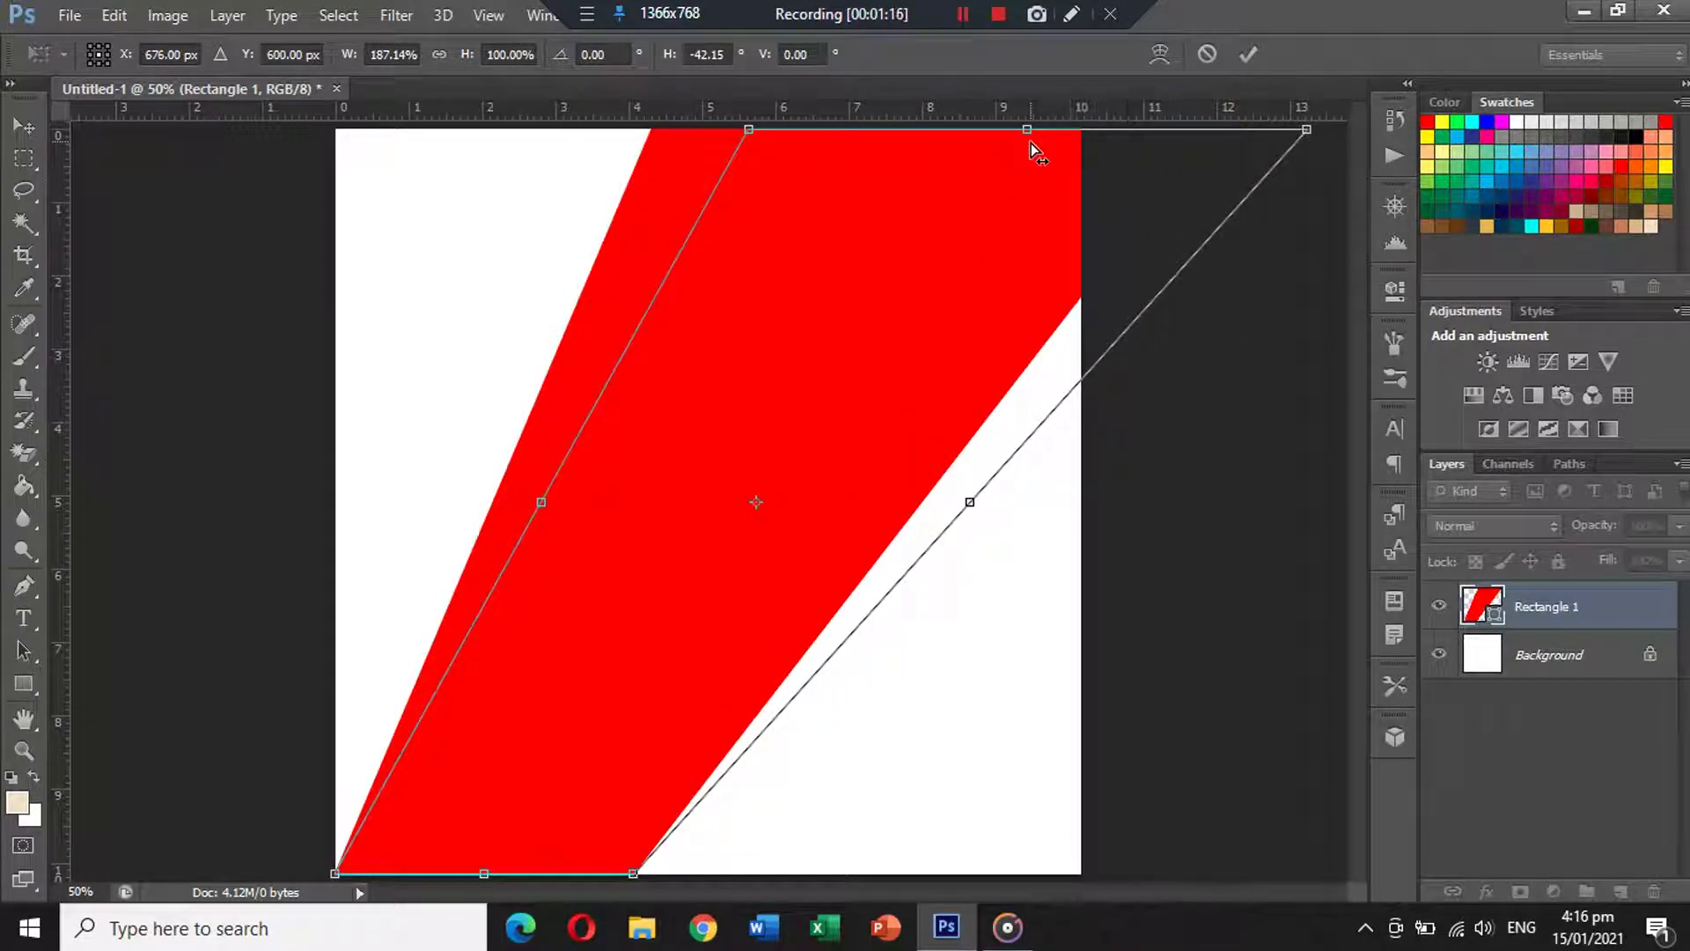
drag(540, 502, 474, 478)
key(ctrl+z)
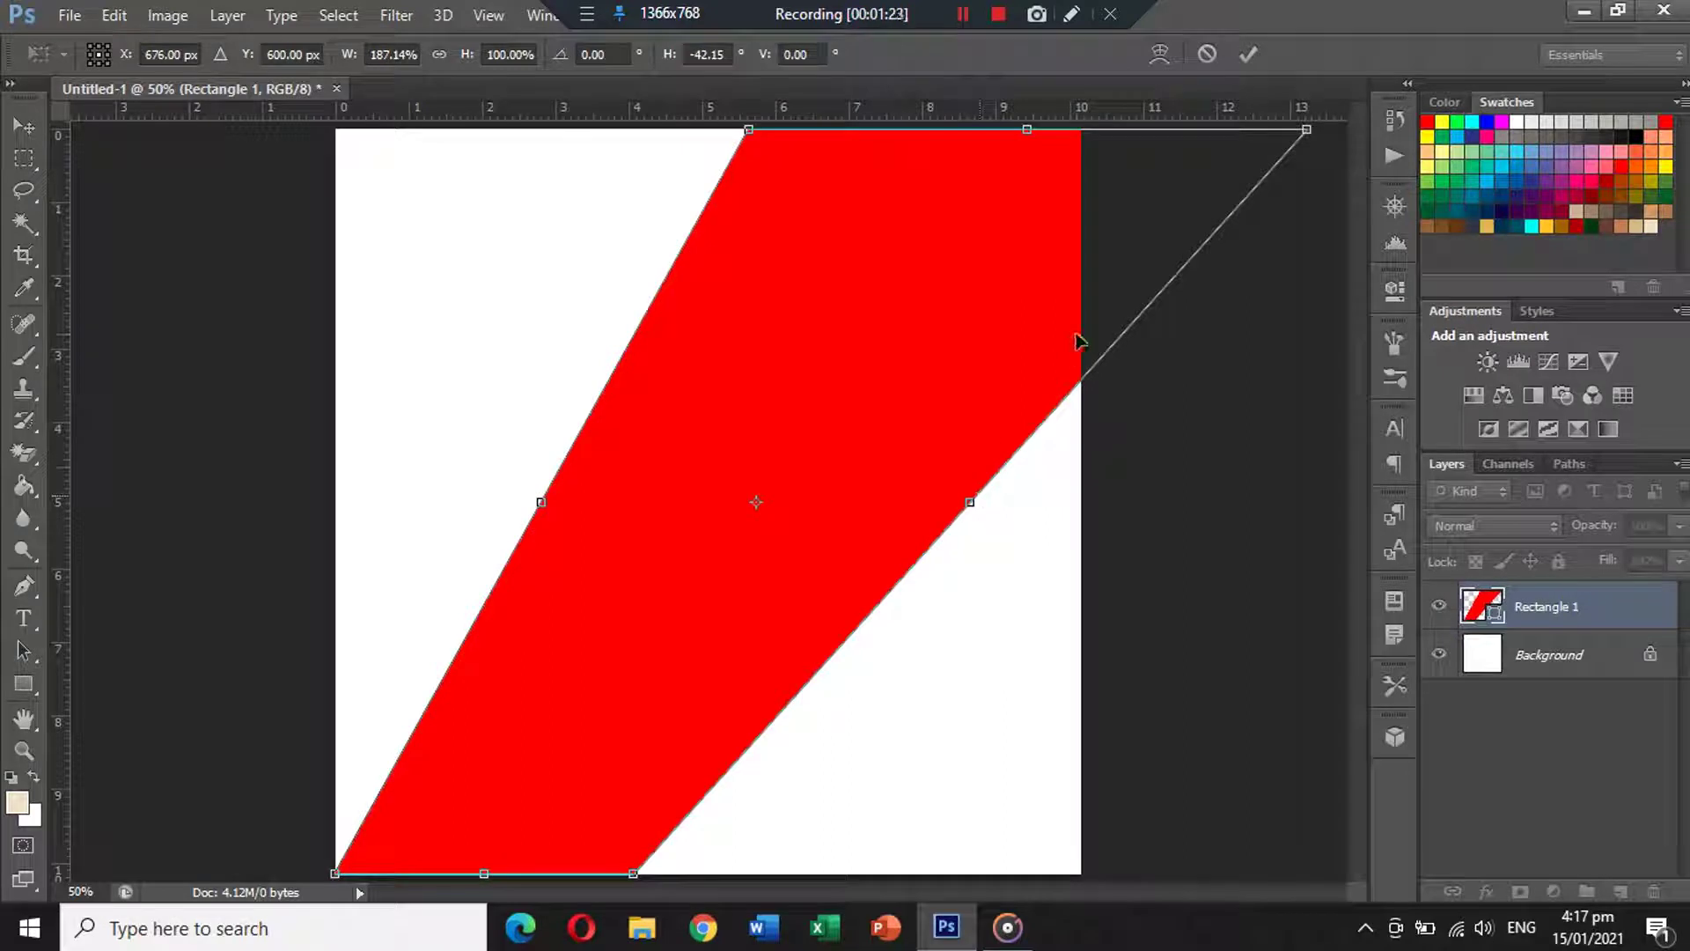
drag(975, 500, 1019, 517)
key(ctrl+z)
Skew the red shape's upper edge until its centre is at about X 595 px, and widen it to about 195%.
drag(1026, 132, 928, 136)
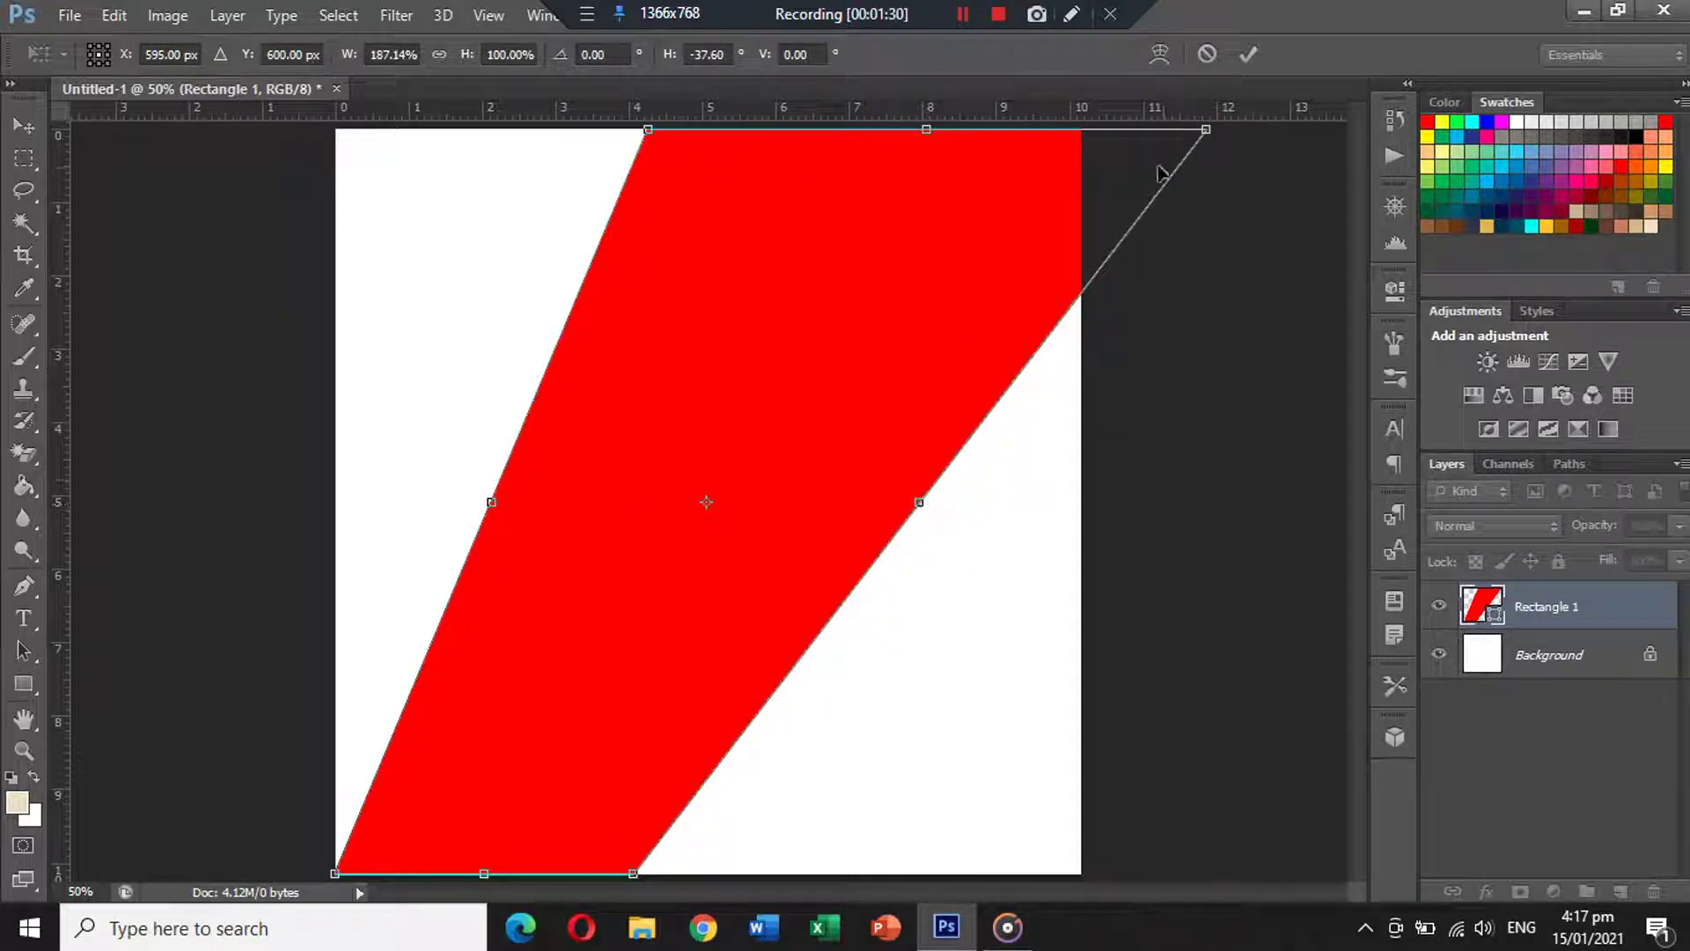
mouse_move(1209, 139)
mouse_down()
mouse_move(1286, 238)
mouse_move(1336, 414)
mouse_move(1230, 243)
mouse_move(1222, 143)
mouse_up()
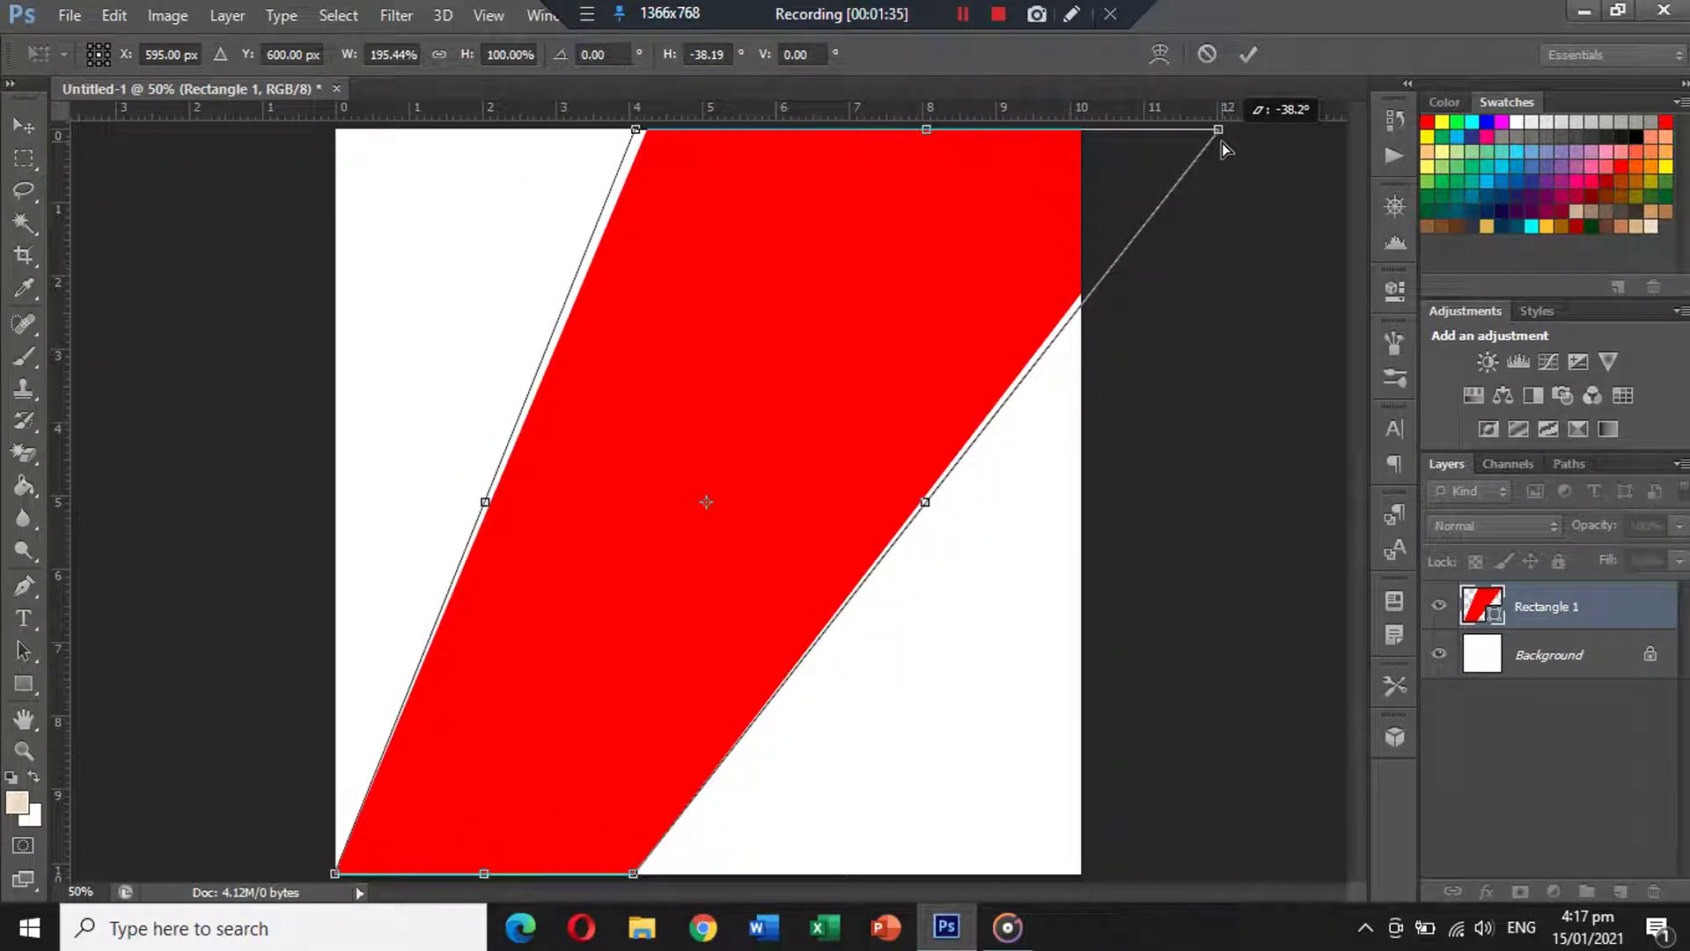
drag(1222, 142, 1221, 143)
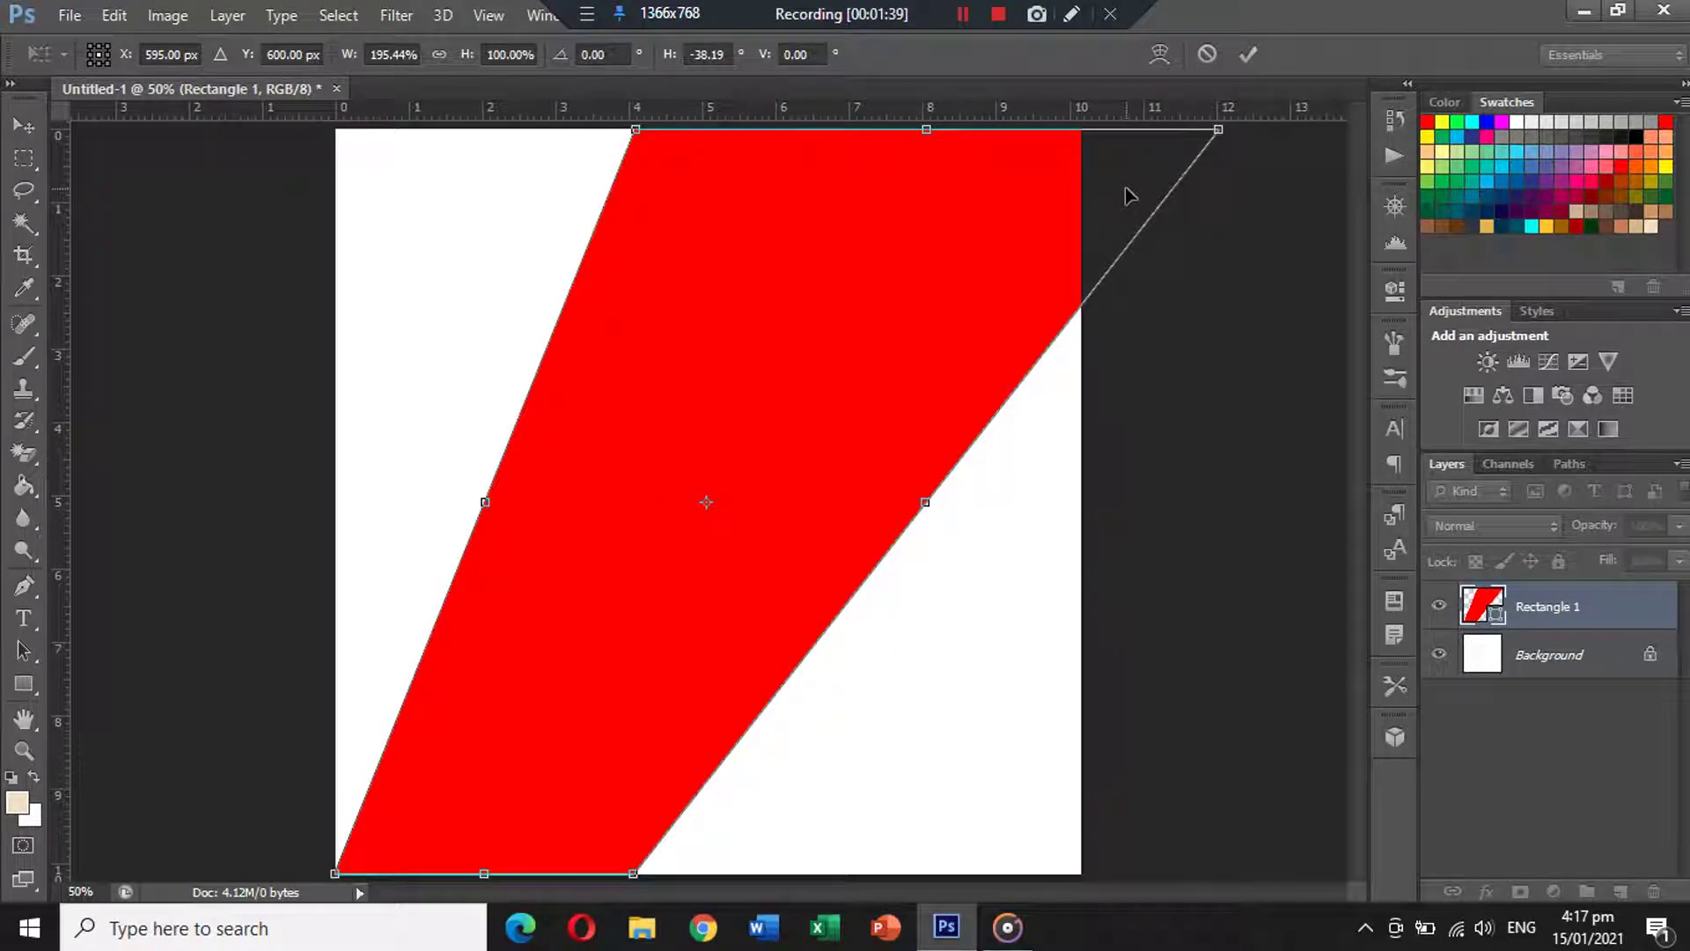
Add a Gradient fill layer directly above the Background and load the Black, White preset in its Gradient Editor.
click(1550, 654)
click(1553, 889)
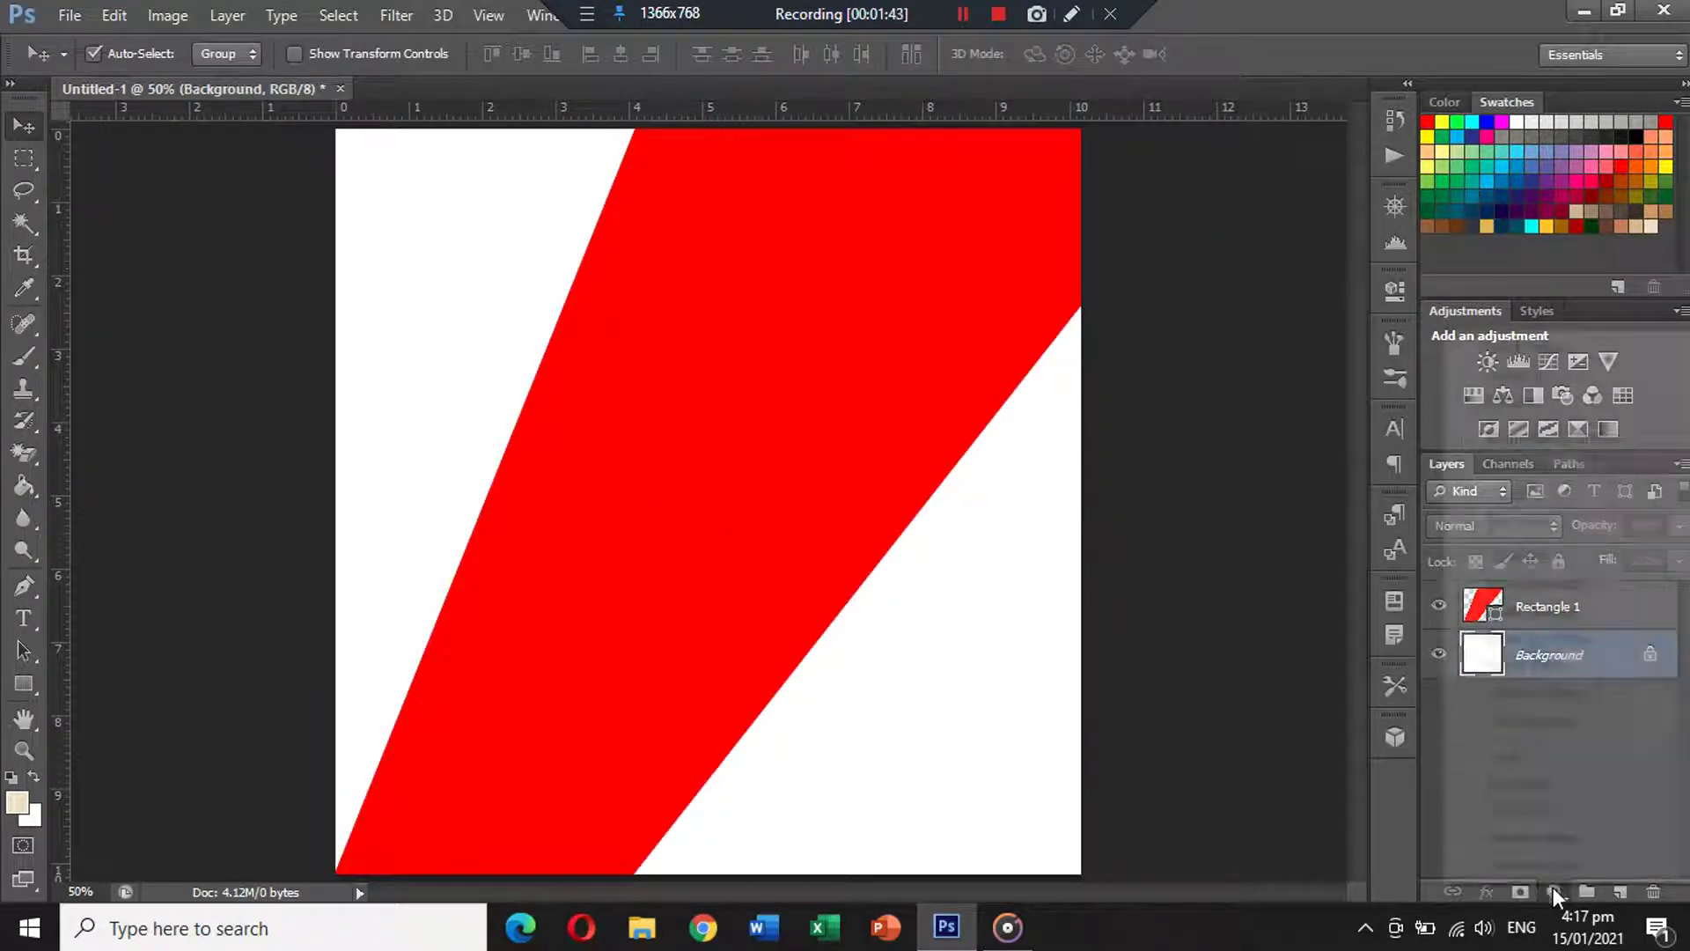
click(1507, 377)
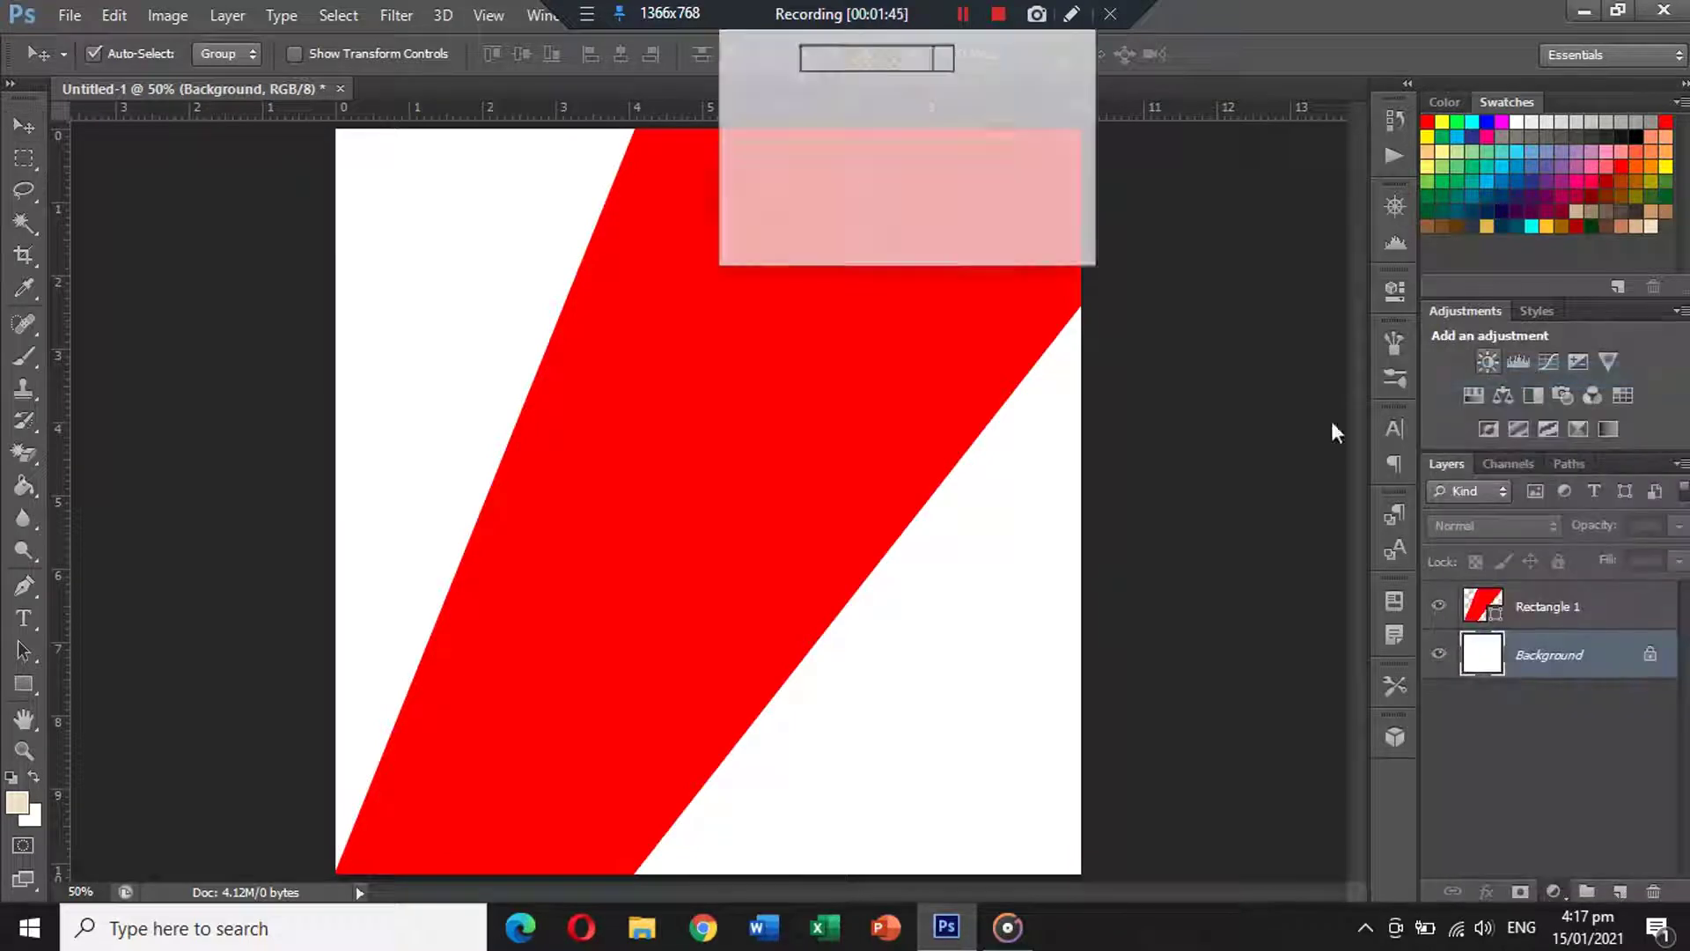
click(886, 69)
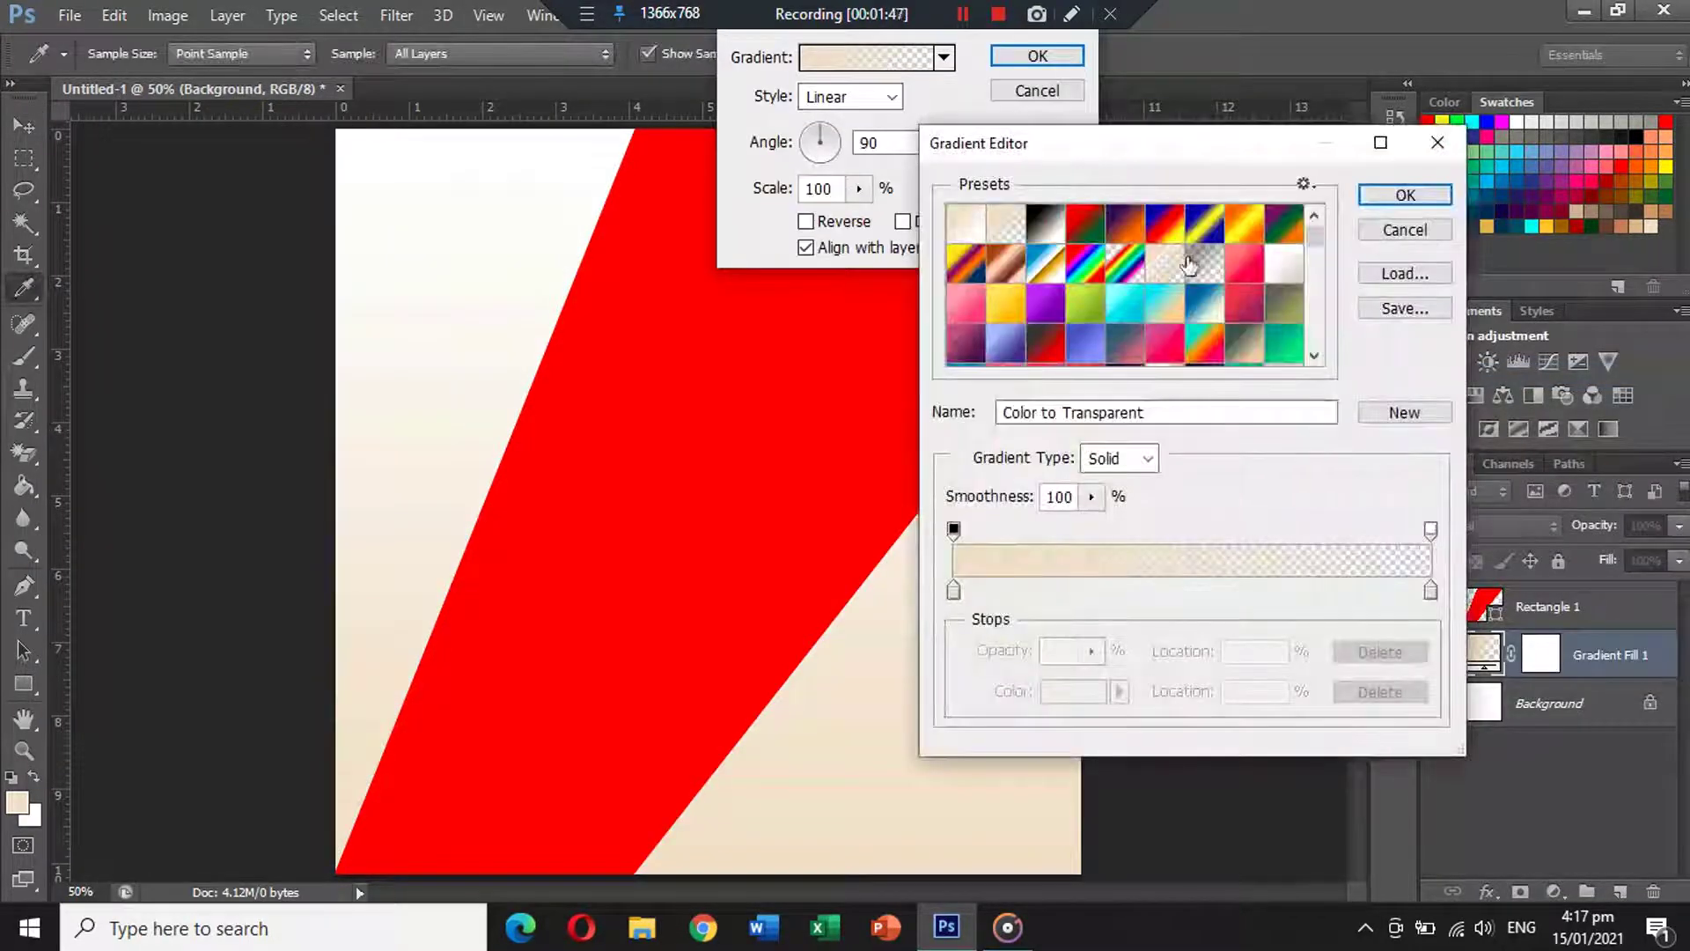
click(953, 590)
drag(1145, 142, 966, 217)
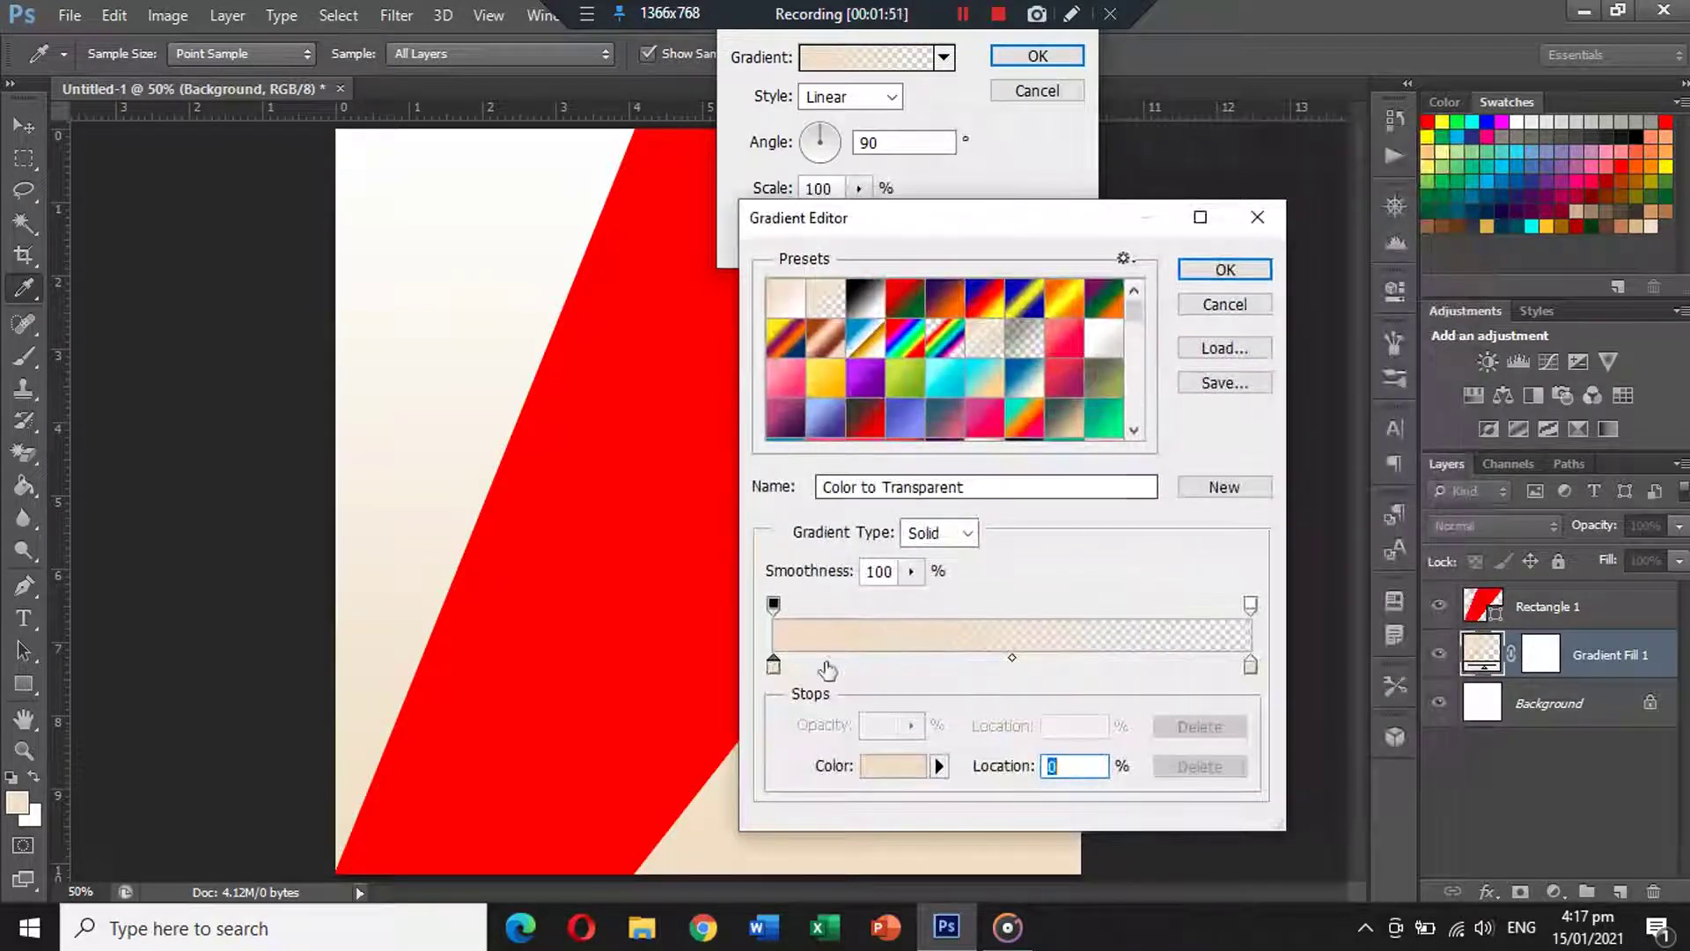
click(866, 301)
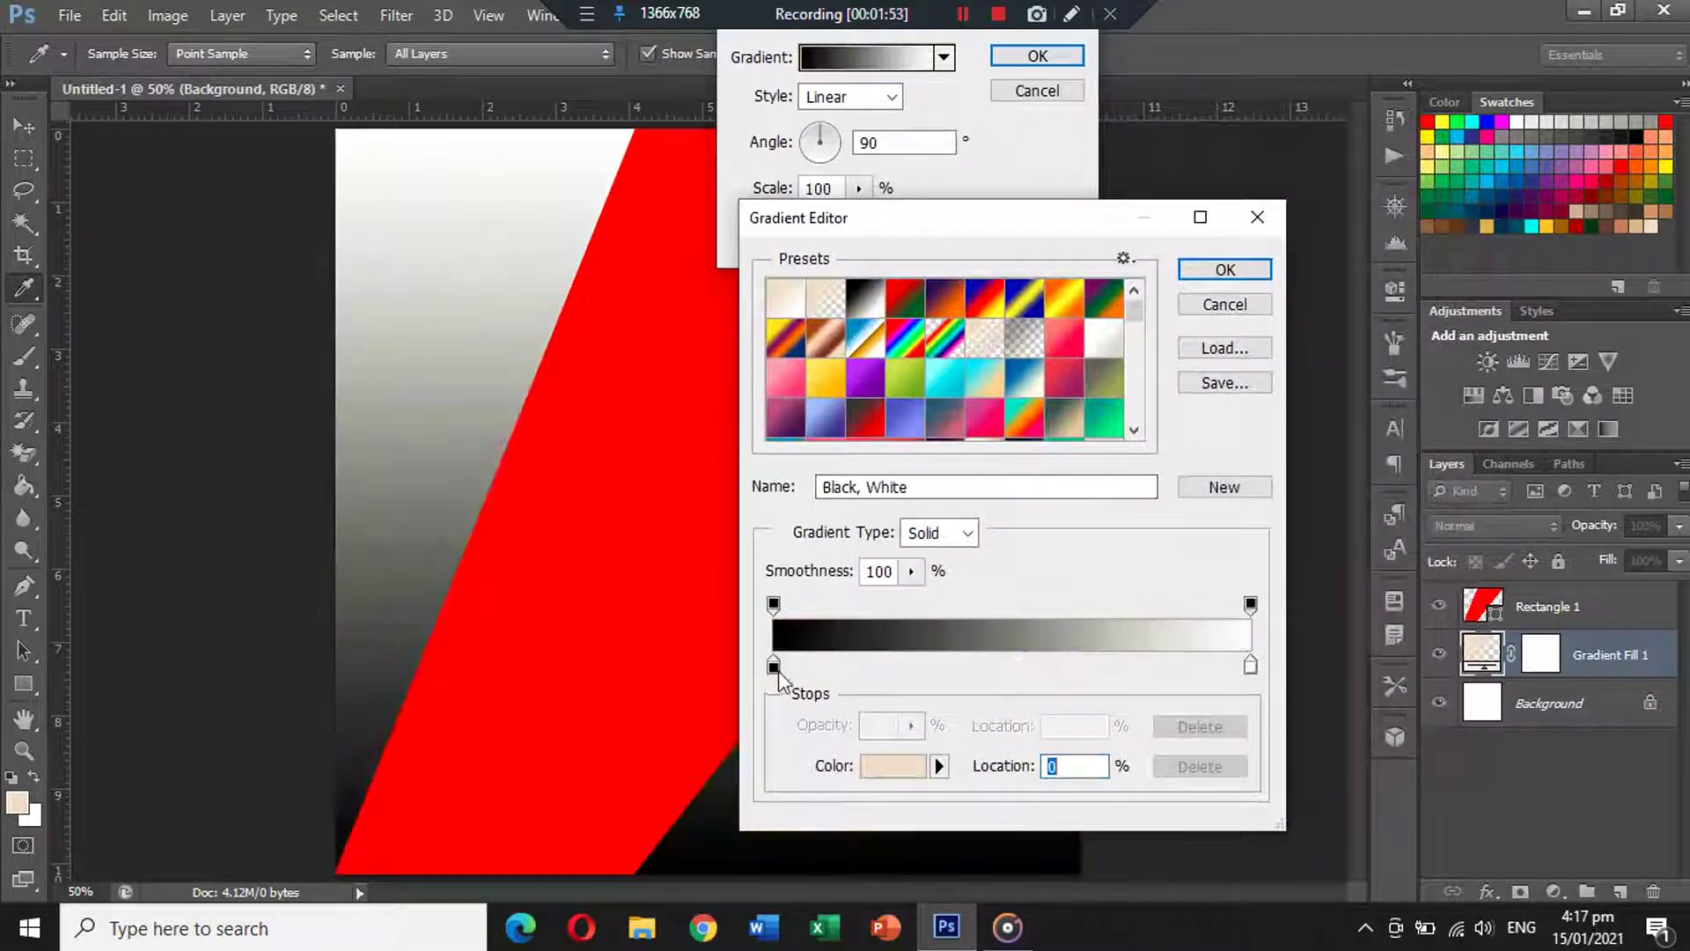
Set the gradient's starting colour stop to the dark brown swatch (H 19, S 50, B 38).
click(775, 668)
click(891, 767)
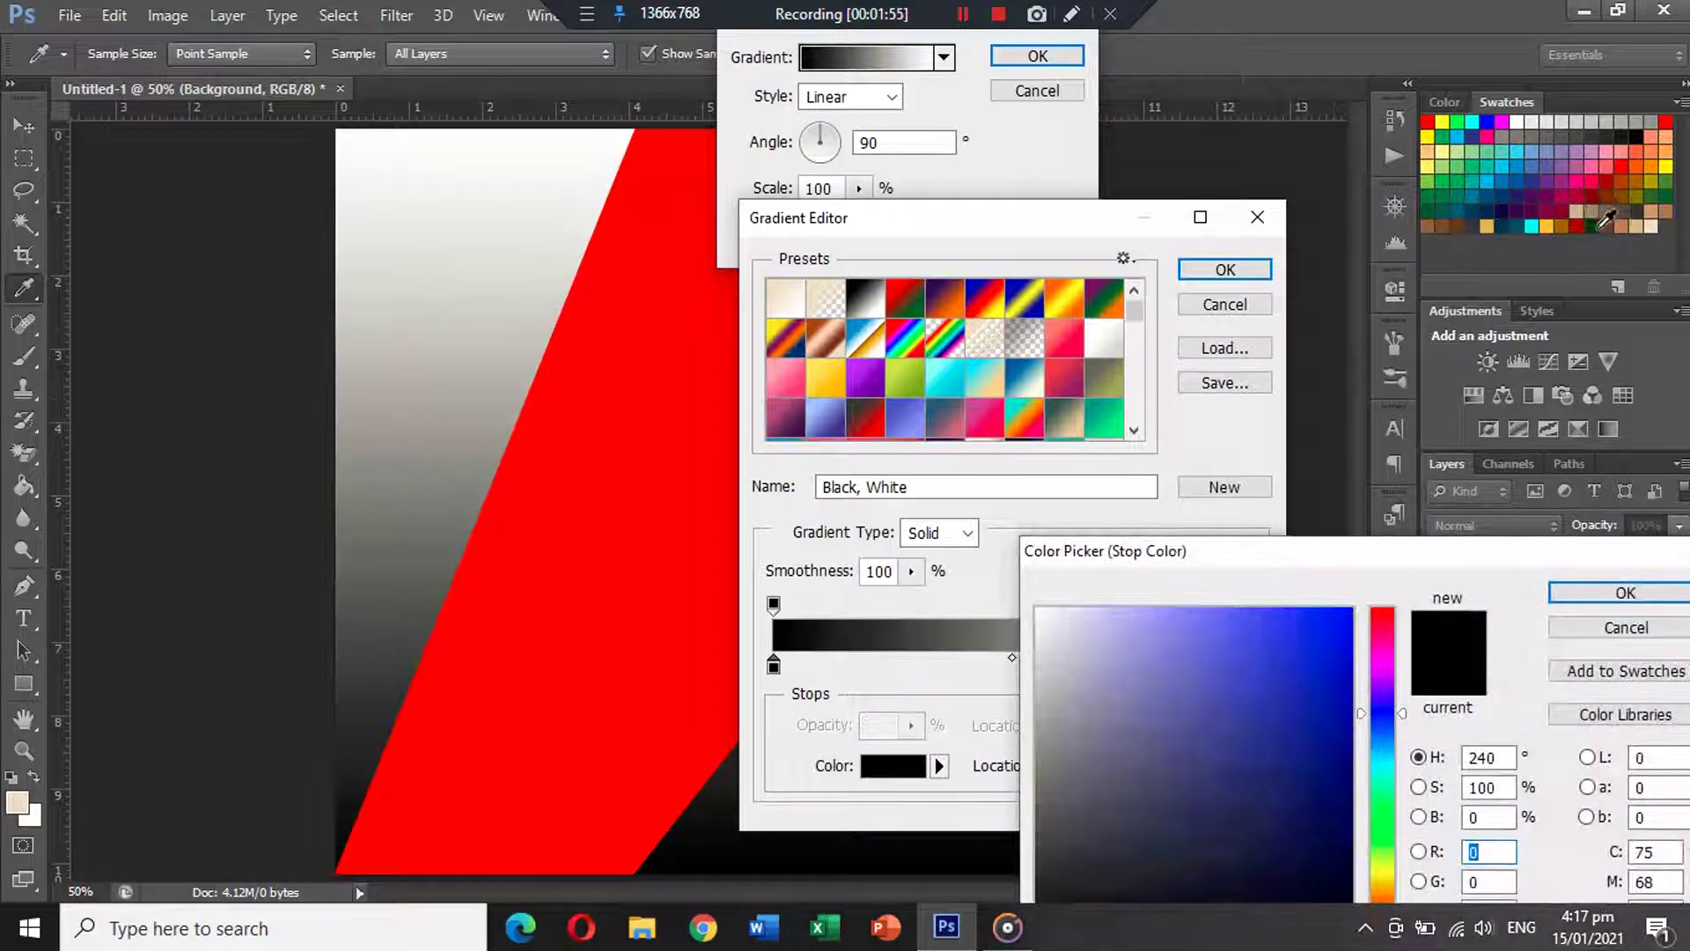
click(1617, 217)
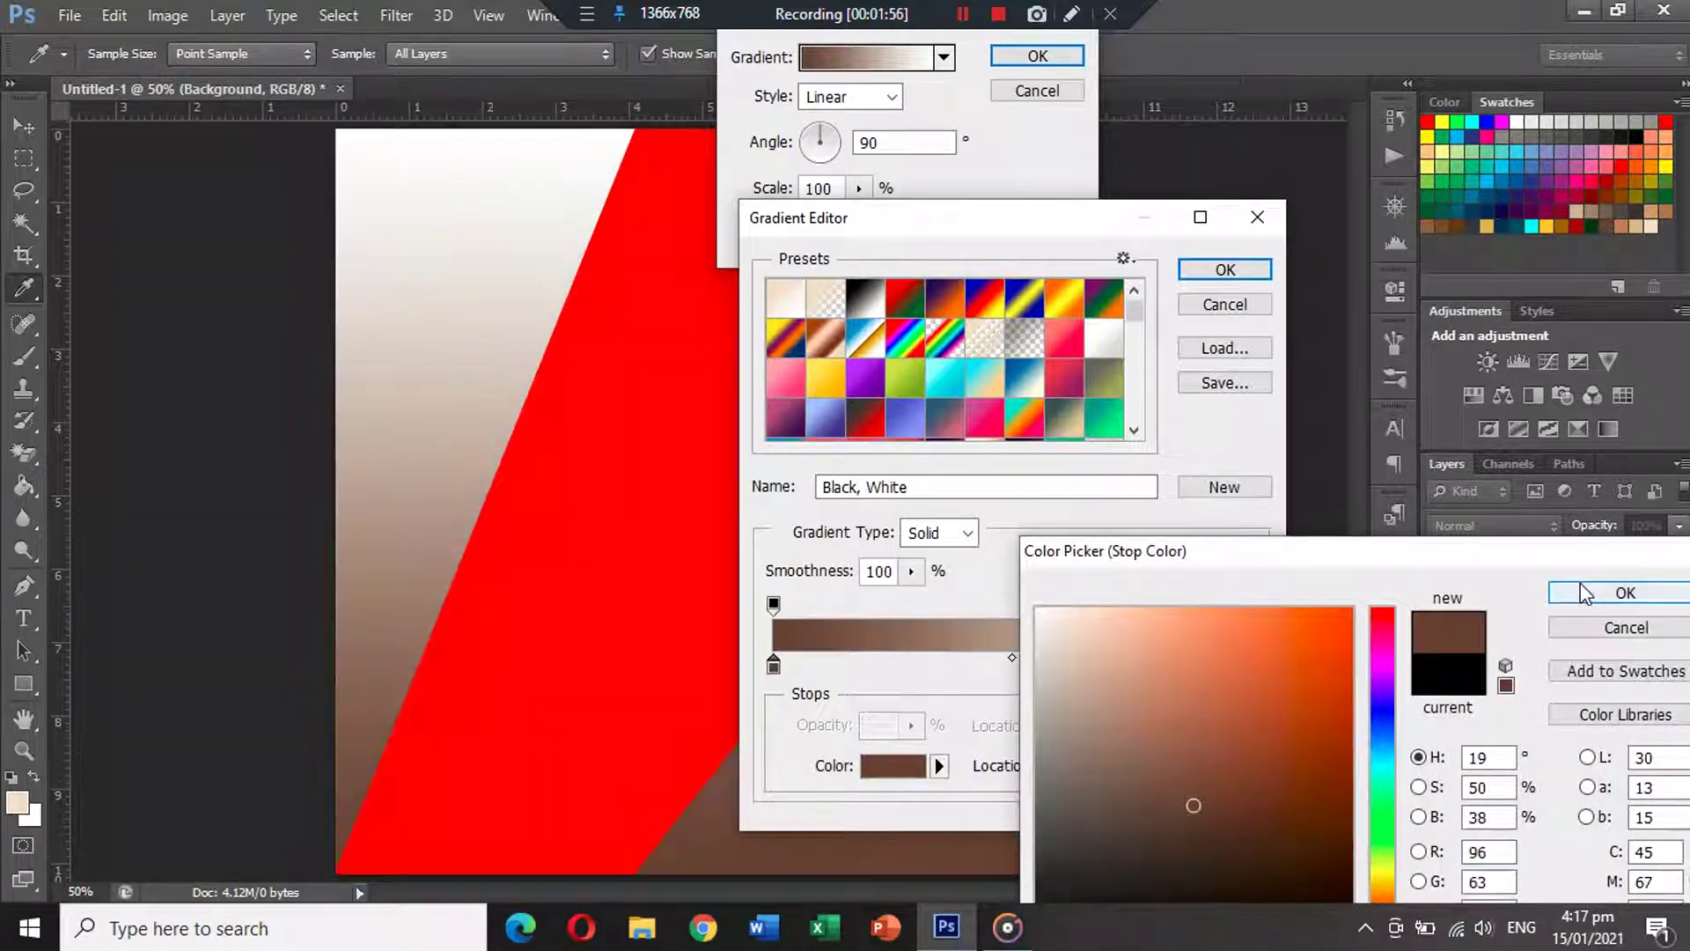
click(1626, 592)
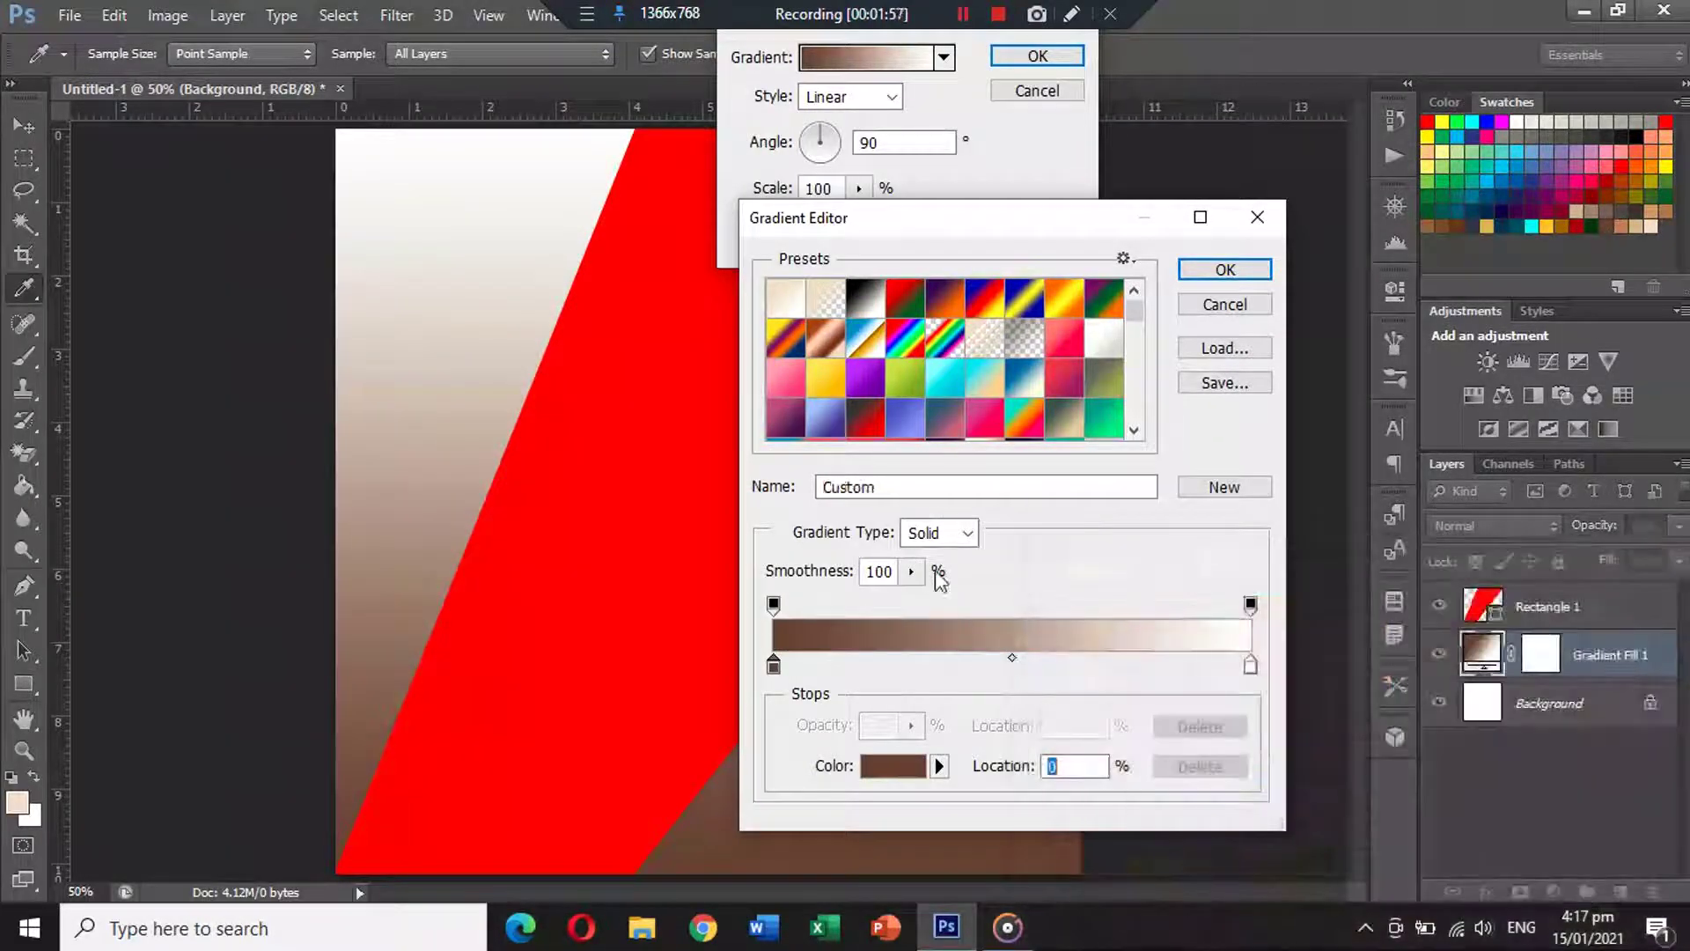
Set the gradient's end colour stop to the light copper-brown swatch (H 23, S 47, B 71) and accept the gradient.
click(1250, 667)
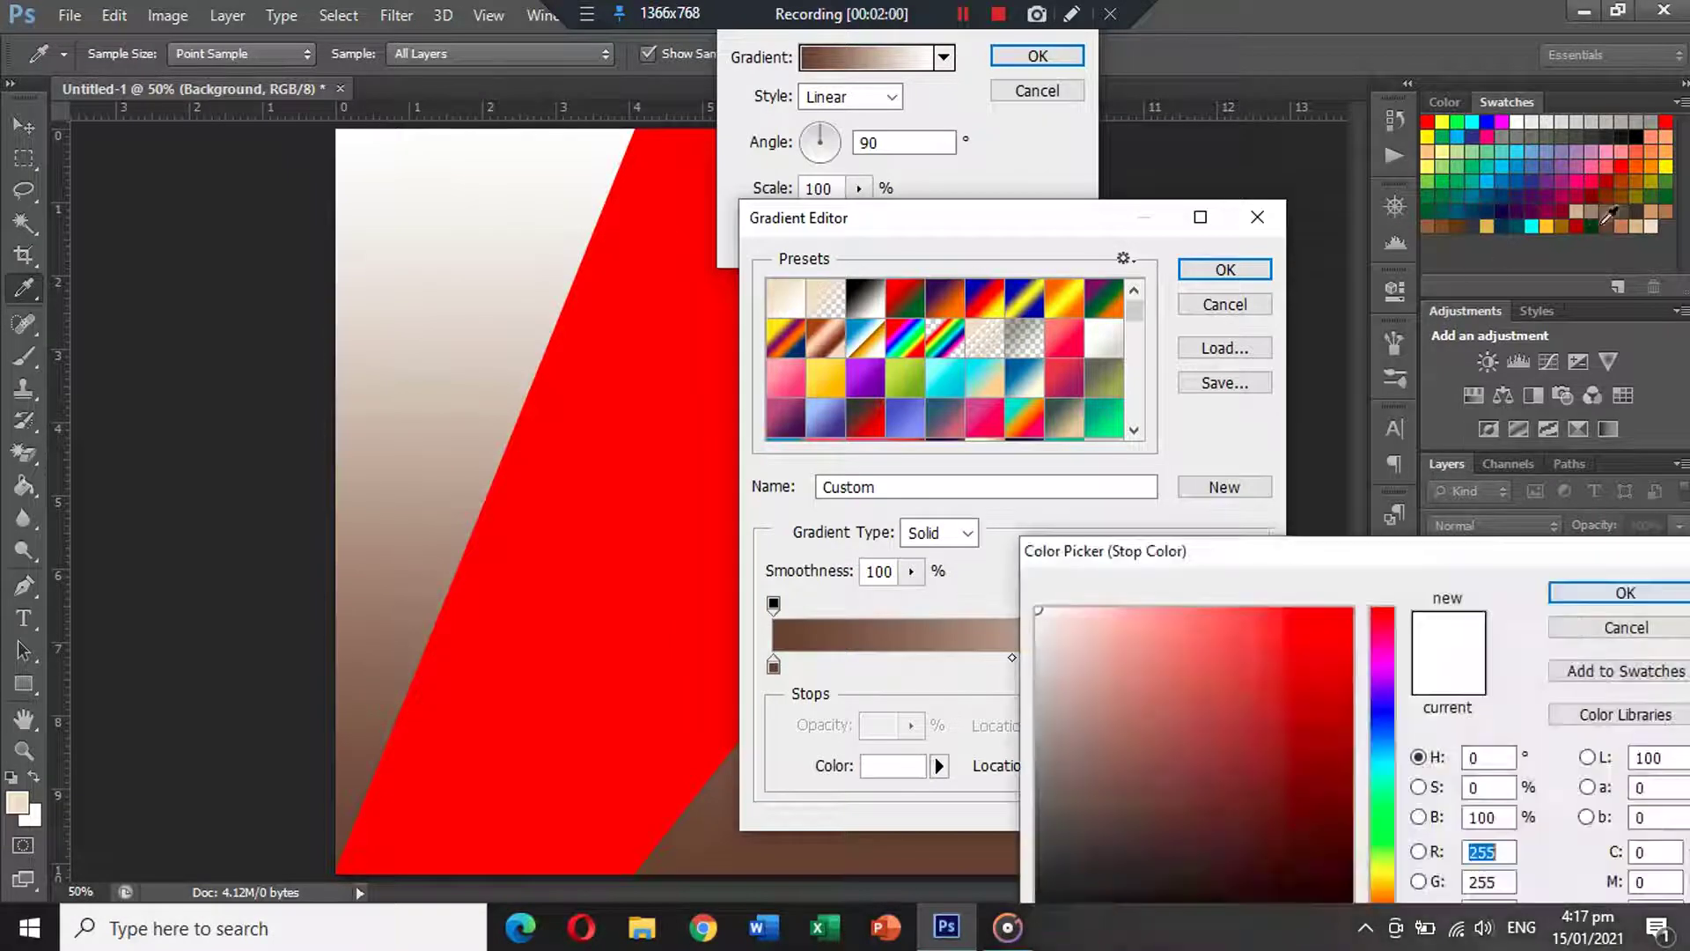
click(1621, 226)
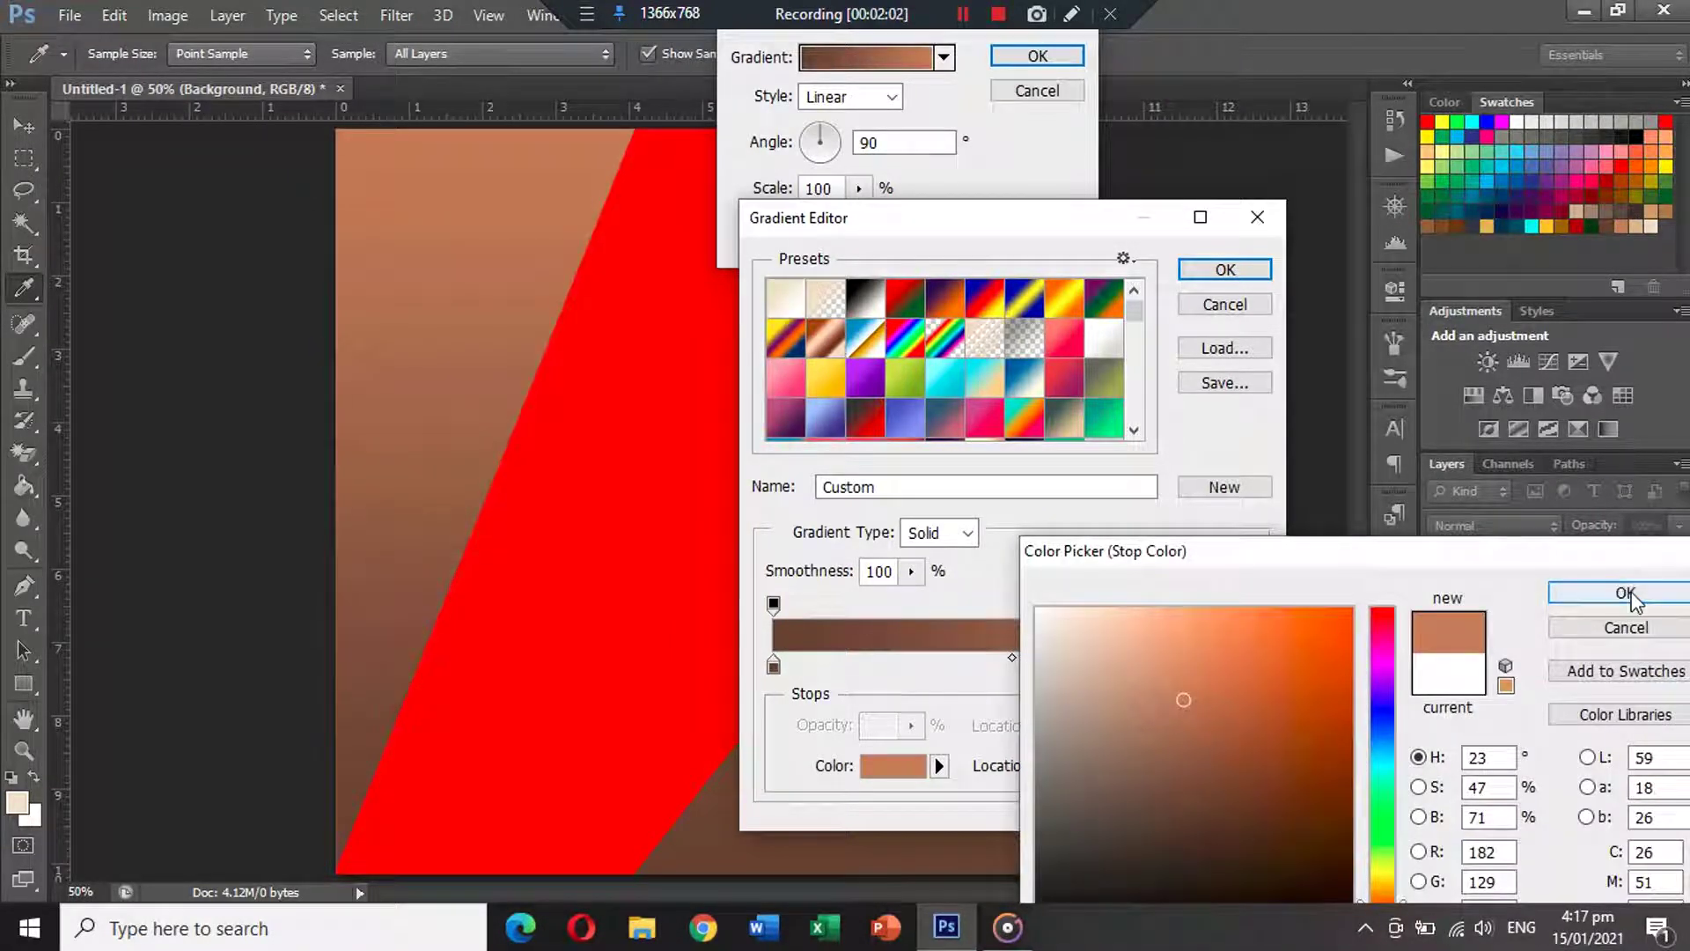
click(1605, 591)
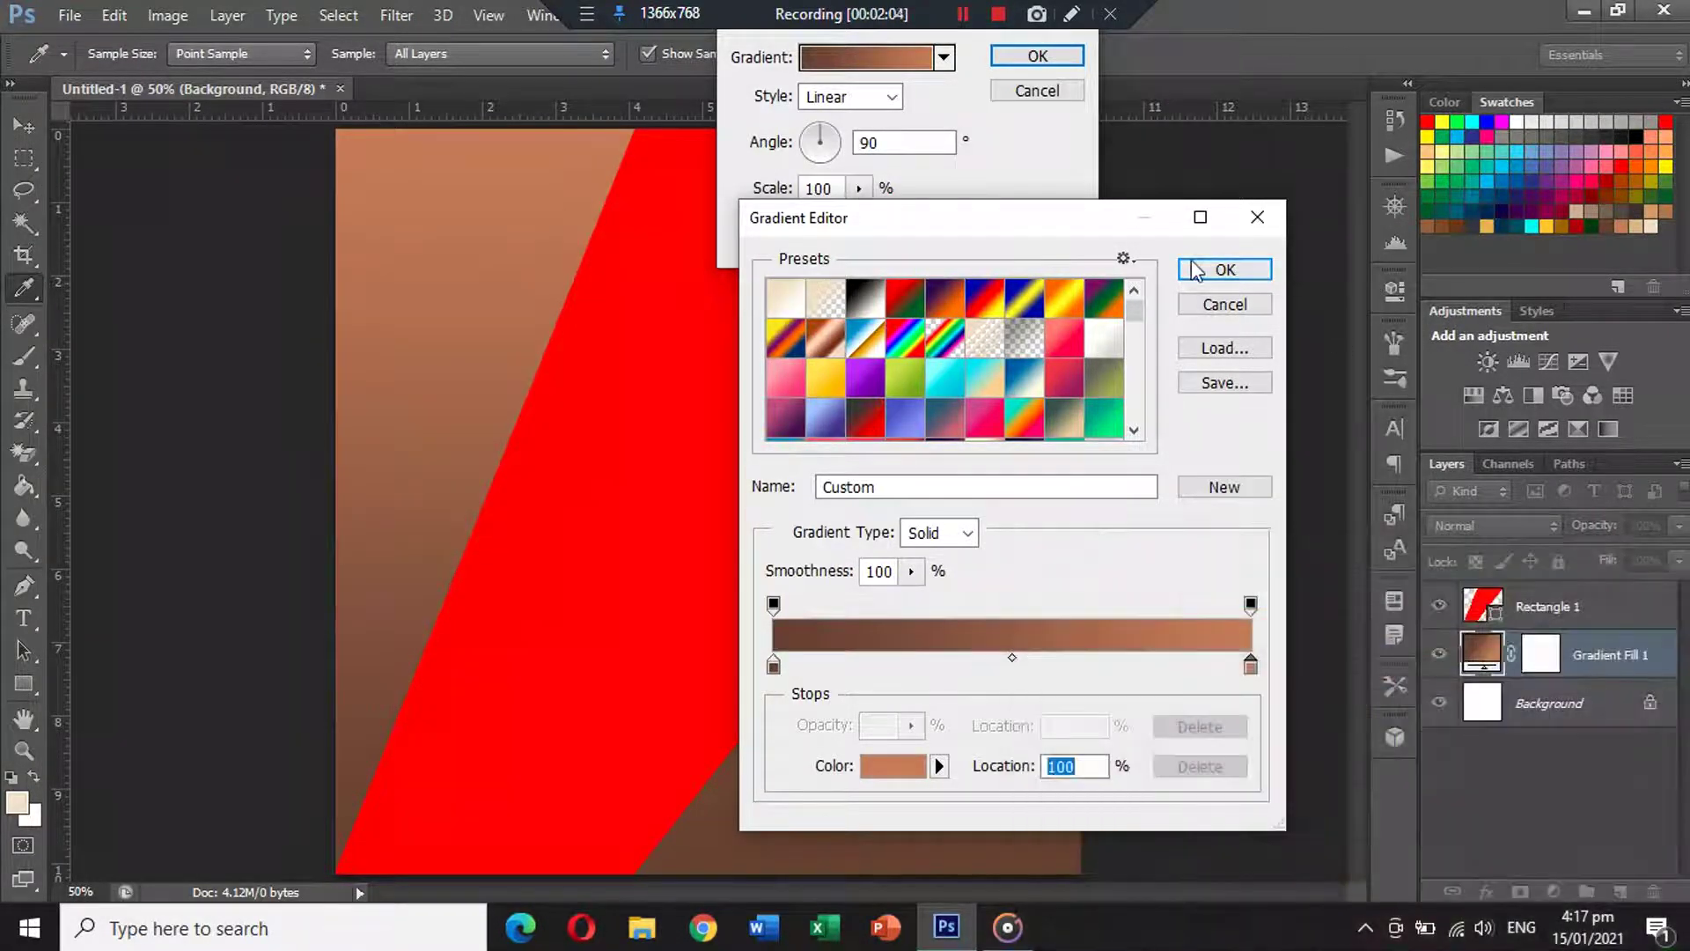
click(1225, 269)
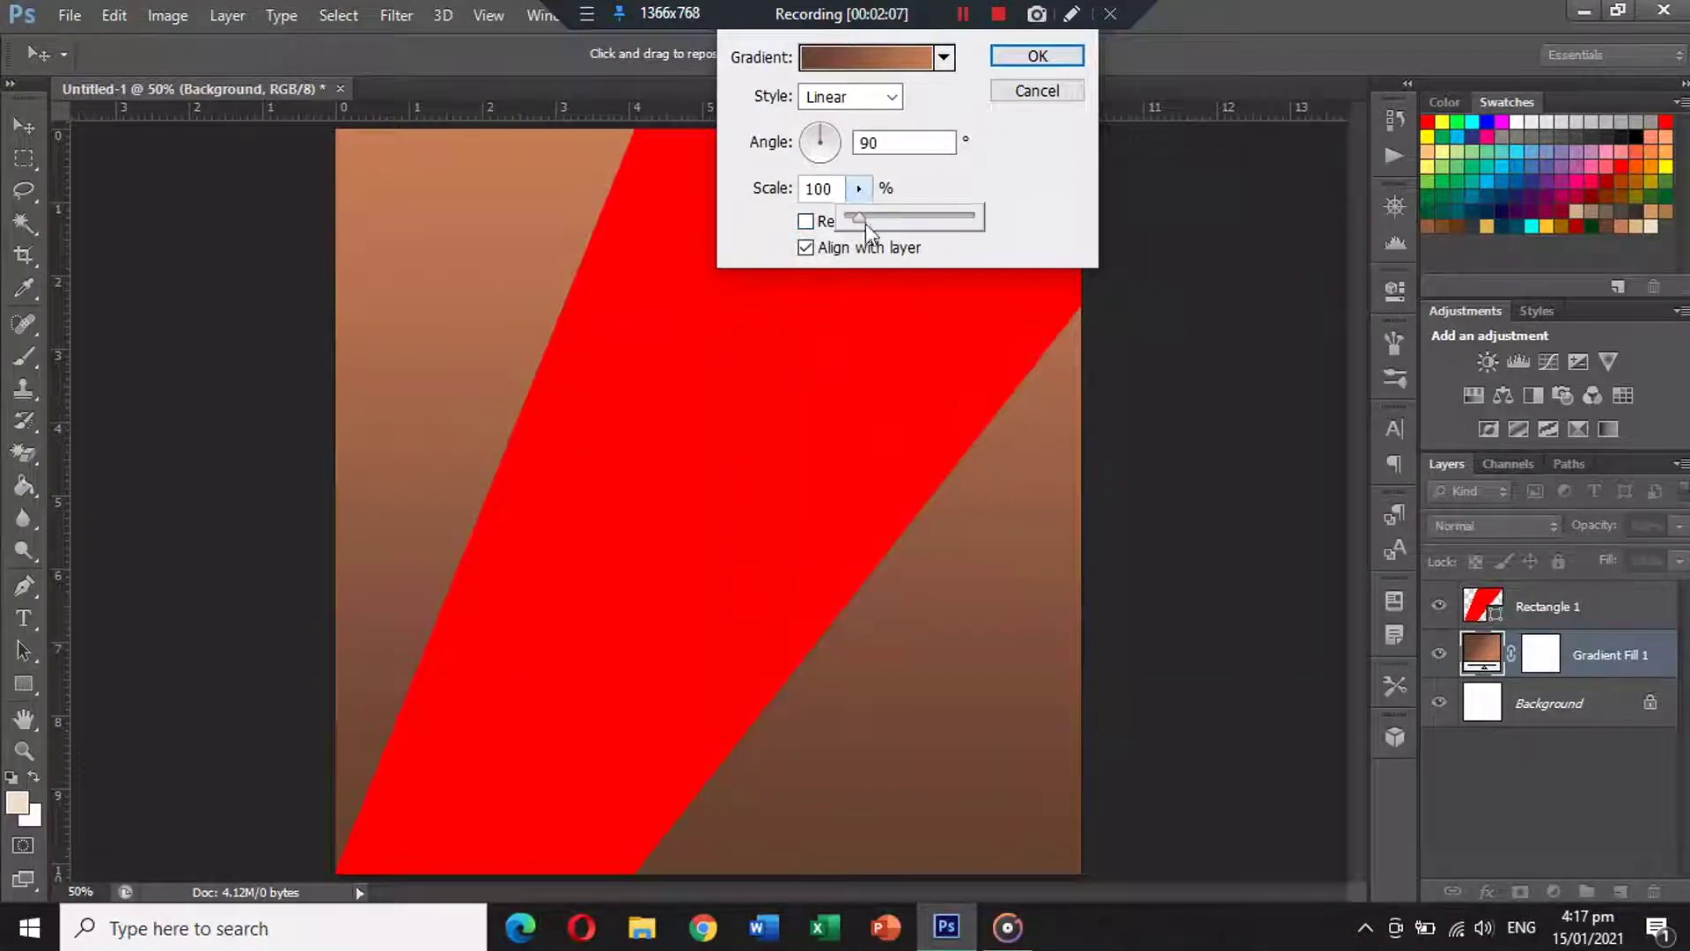
Make the gradient fill Radial and reversed with a 130% scale, and apply it.
click(876, 99)
click(823, 142)
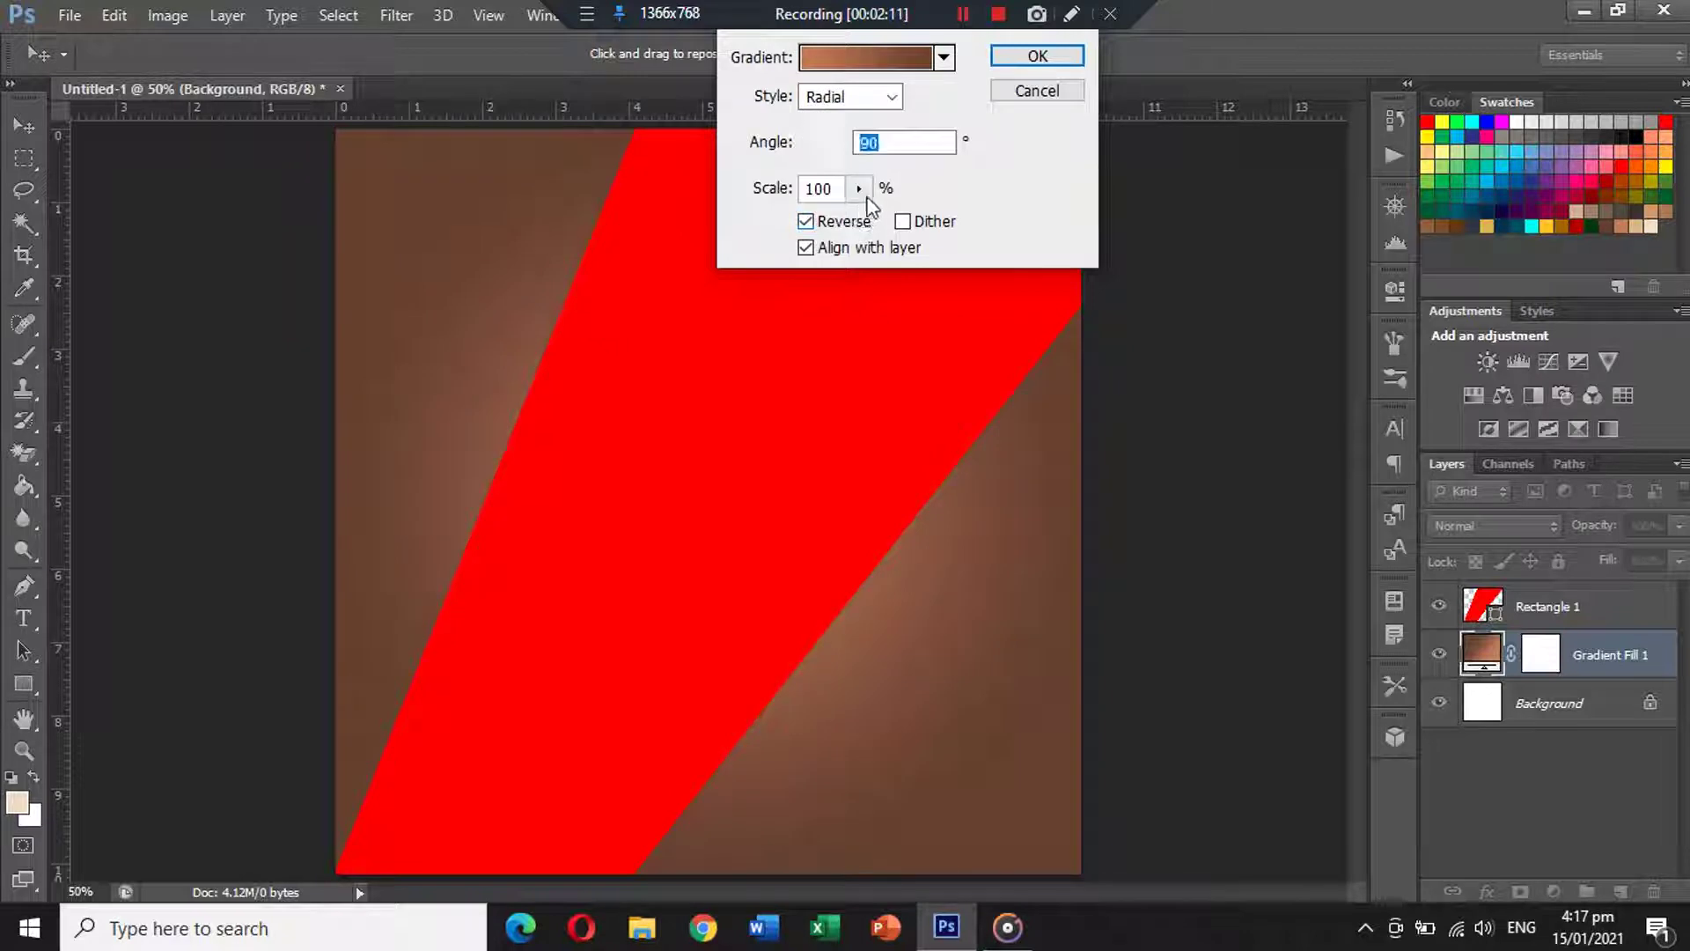
click(858, 188)
drag(863, 215, 864, 224)
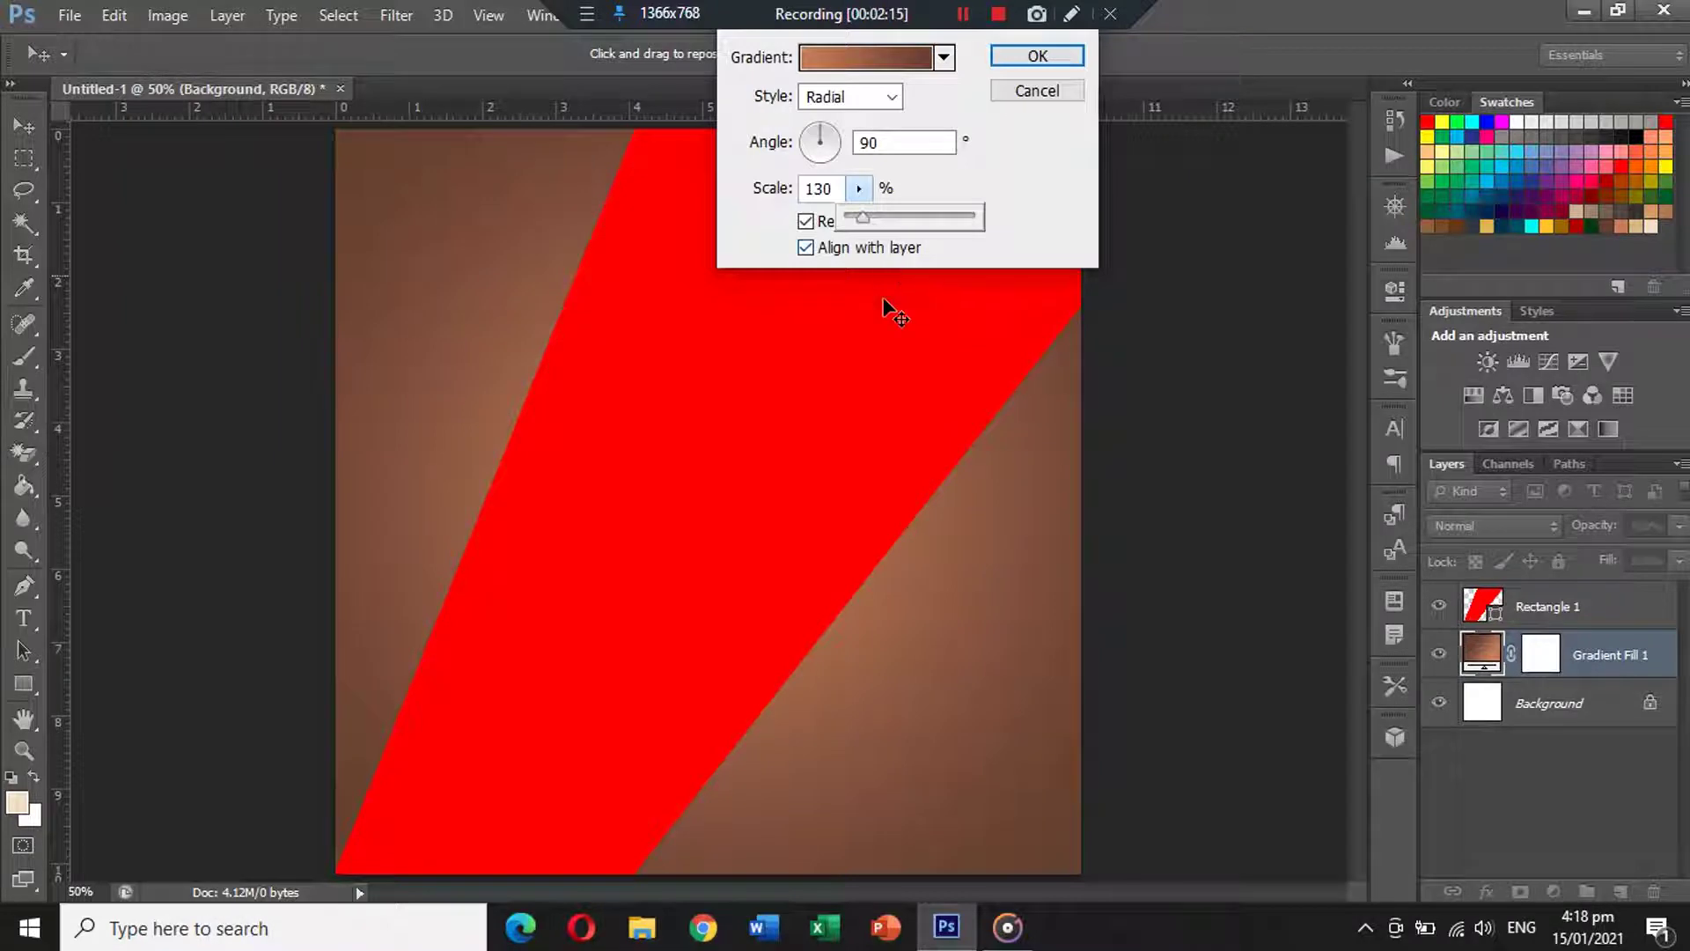
drag(874, 606, 901, 662)
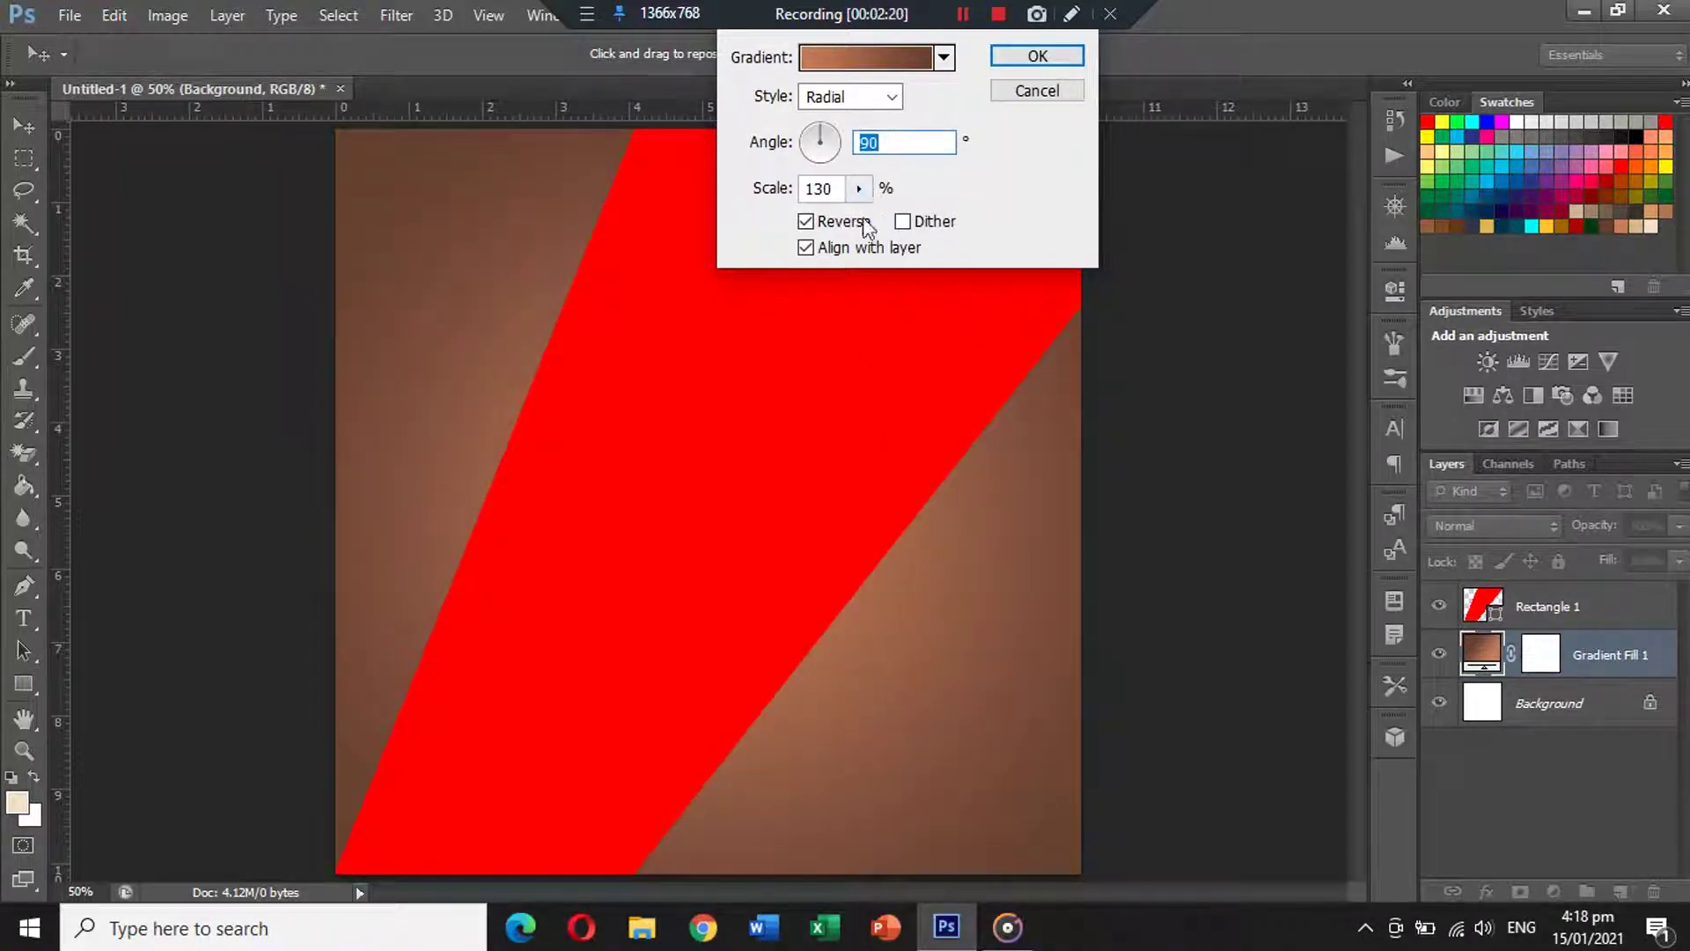
drag(858, 189, 863, 220)
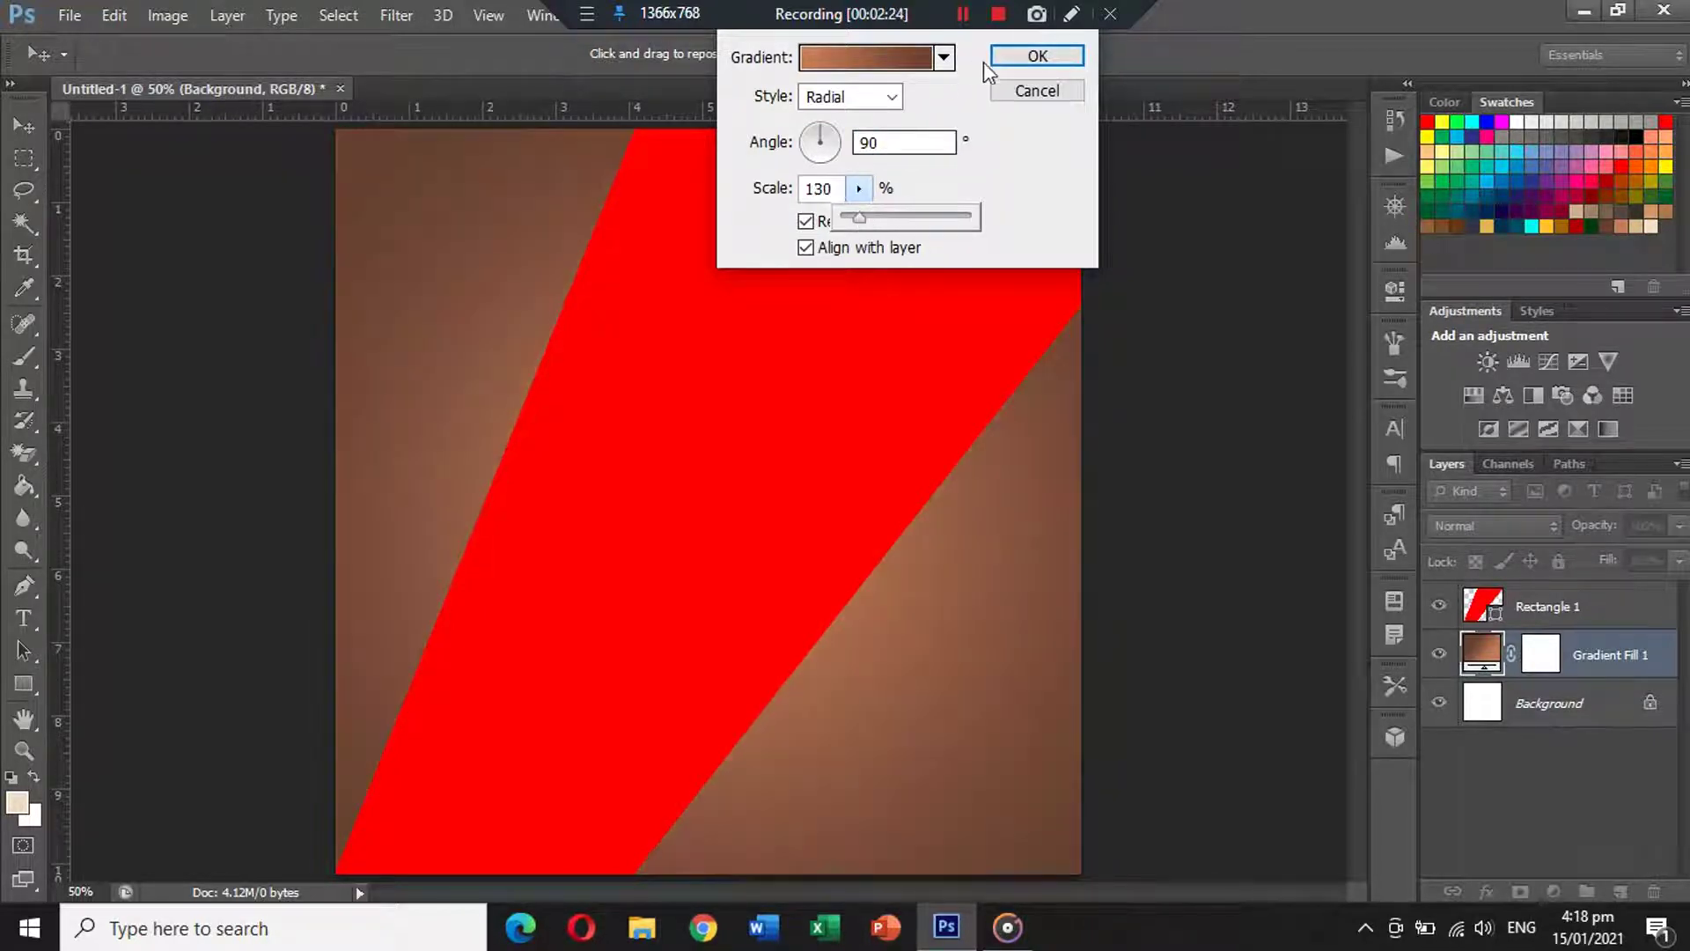
click(1036, 57)
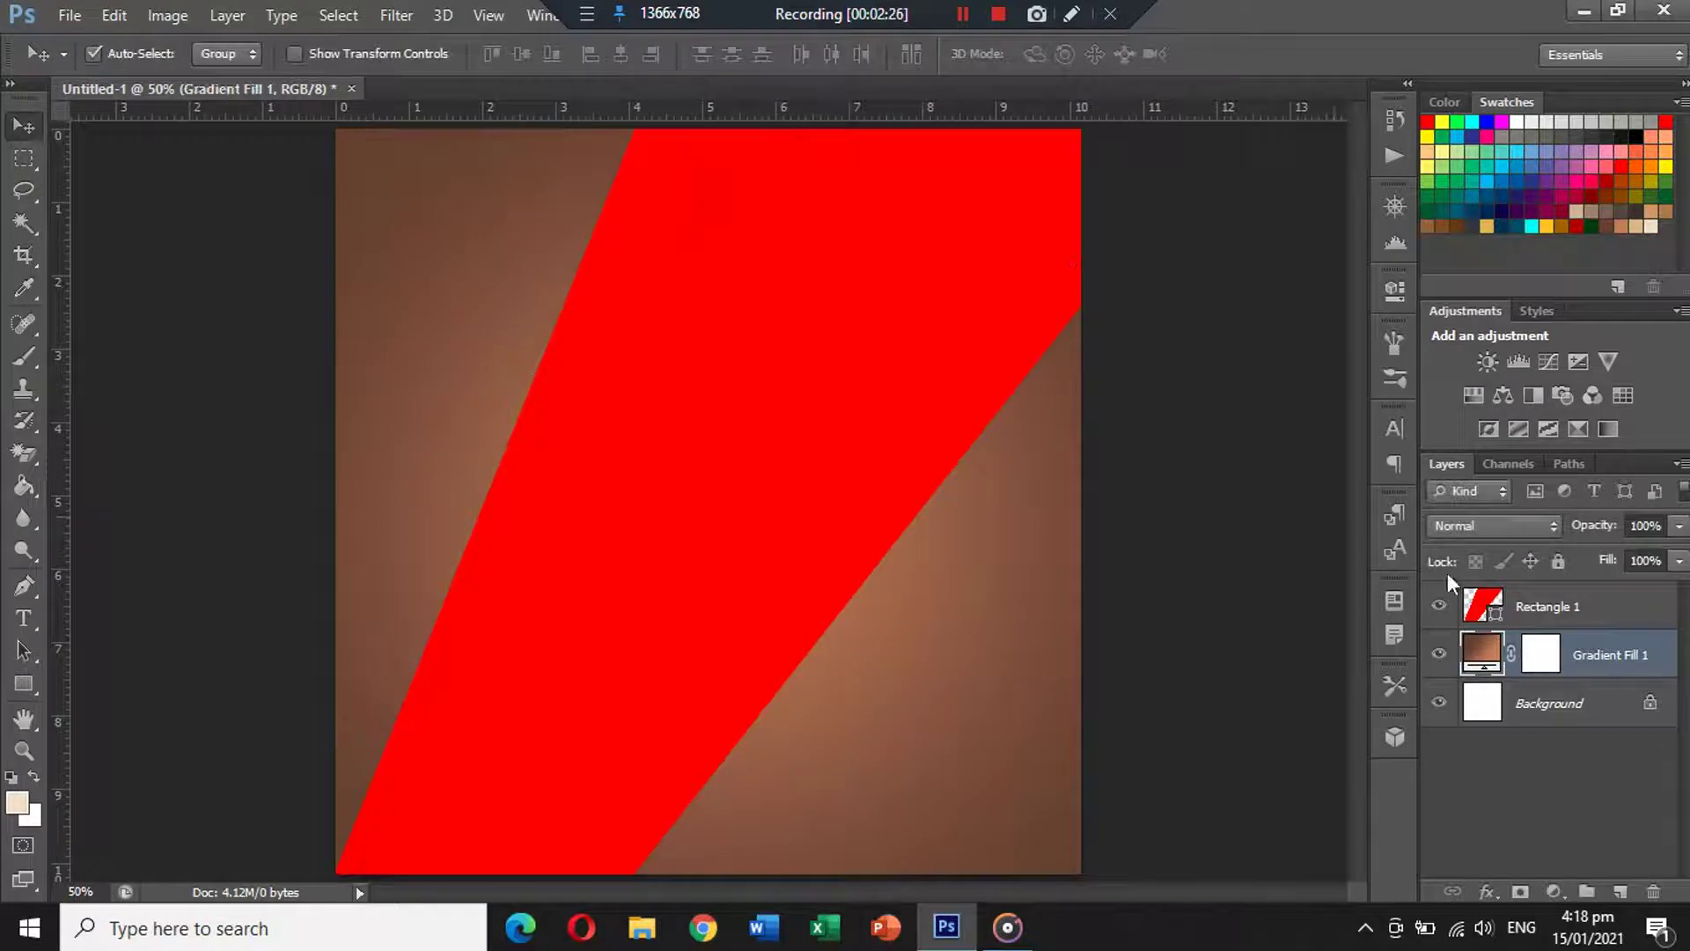
Add a Gradient Overlay to the Rectangle 1 layer and open its gradient for editing.
click(1666, 613)
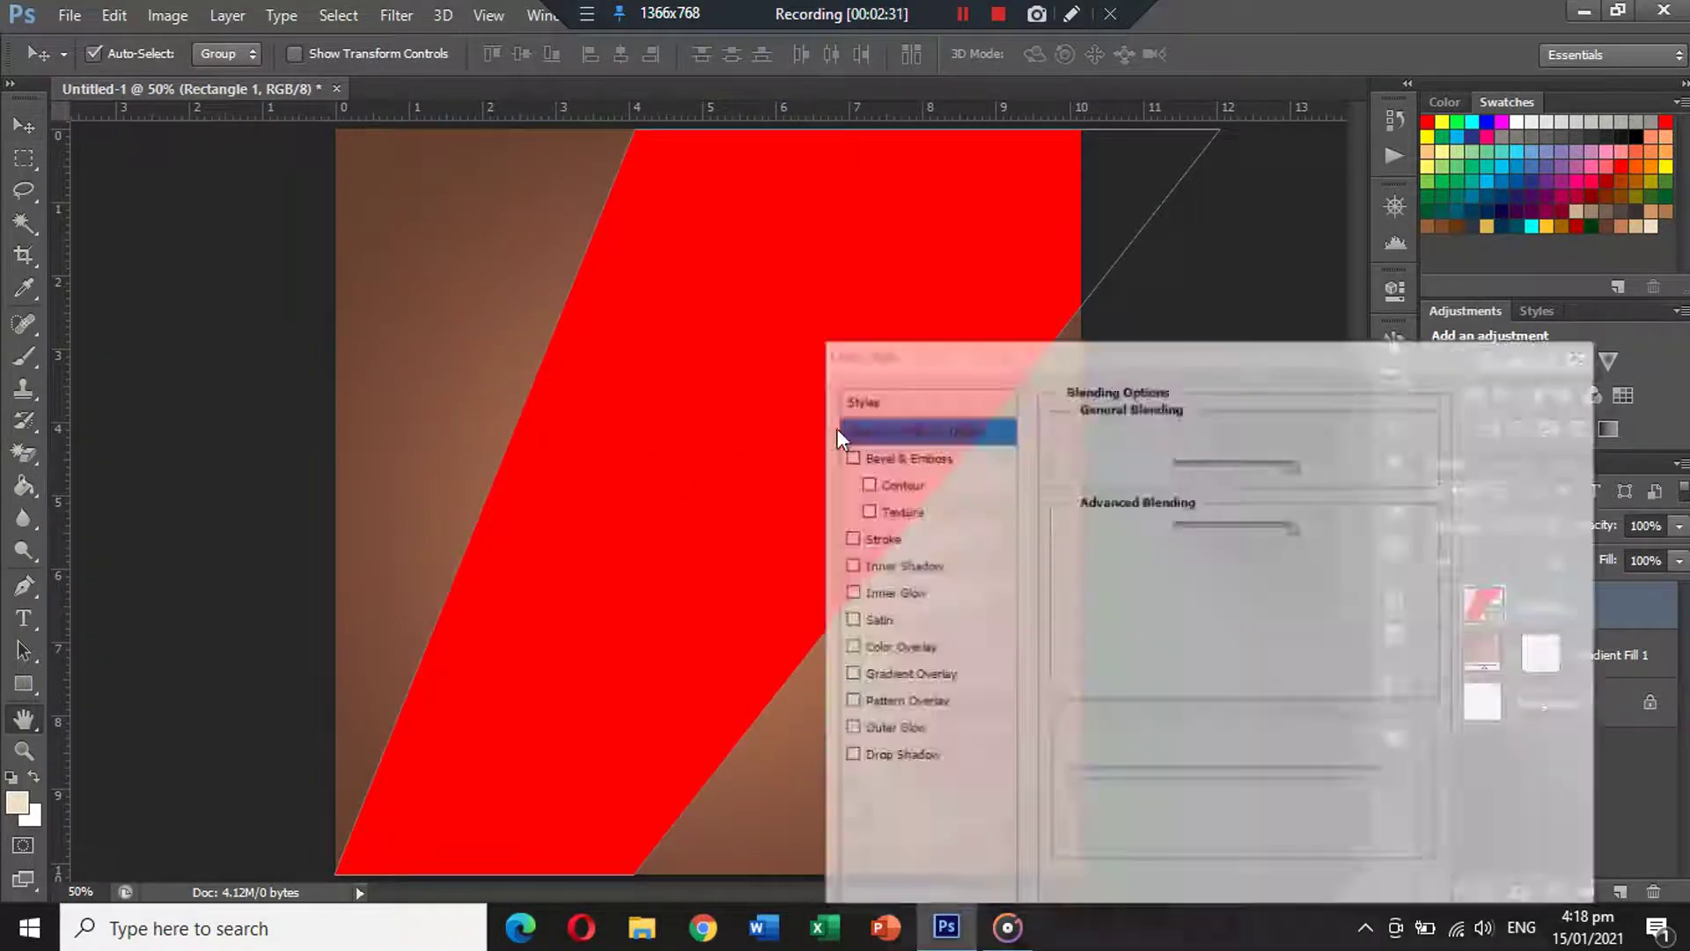
click(885, 673)
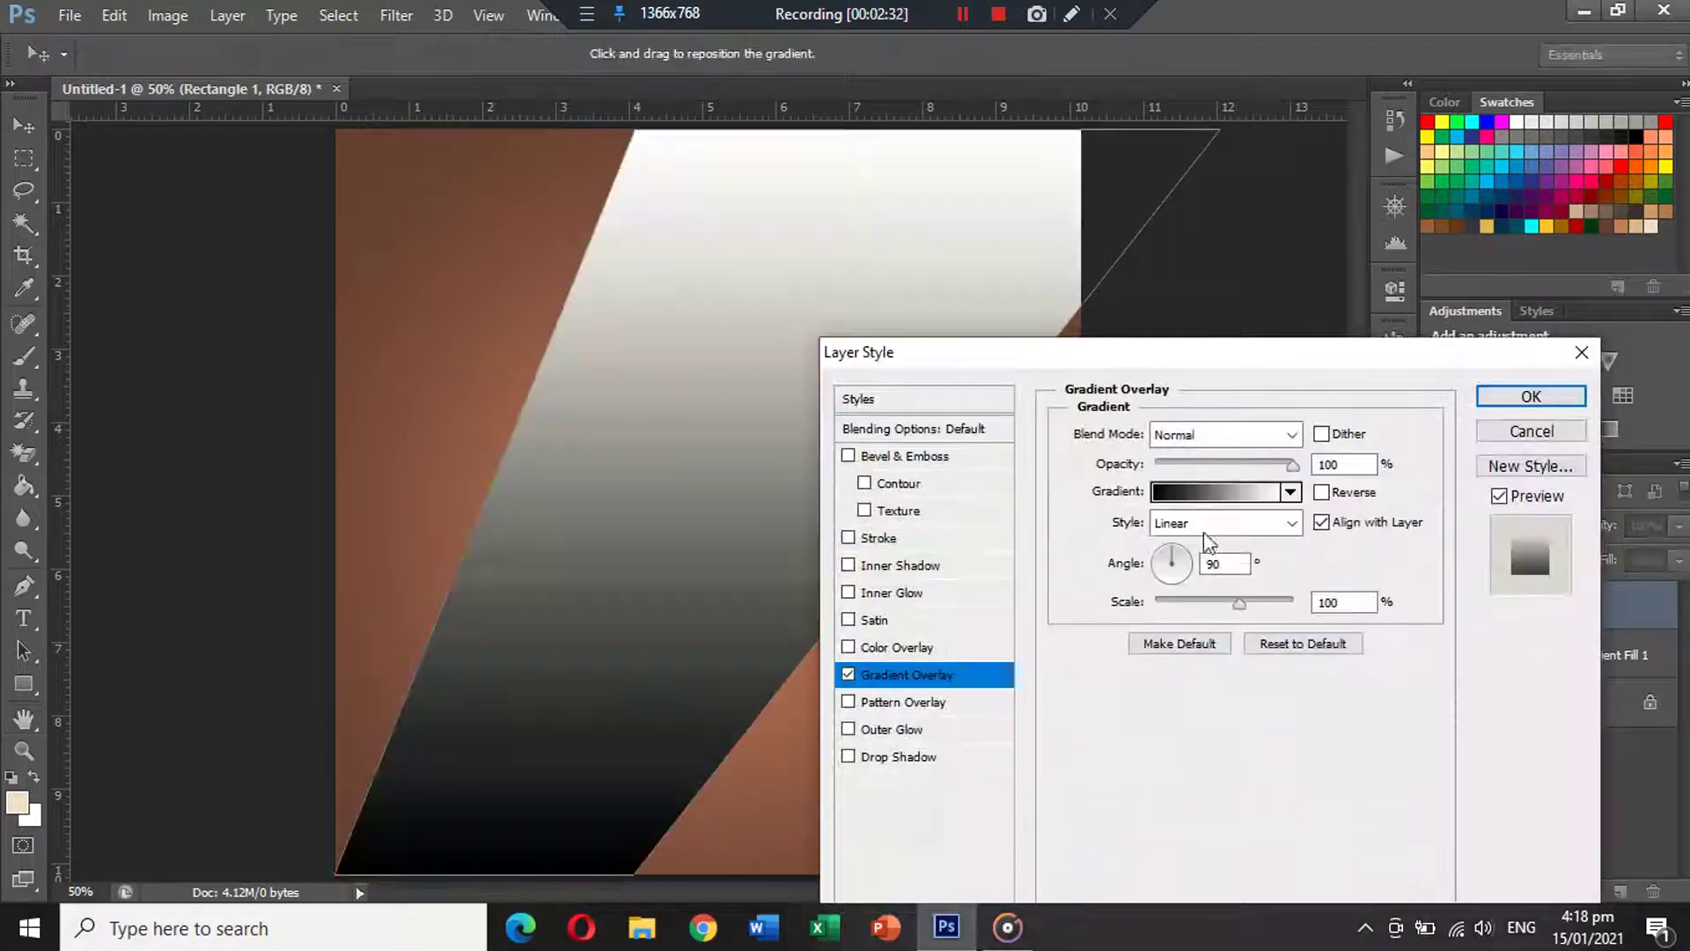
drag(1245, 368, 1159, 397)
click(1156, 525)
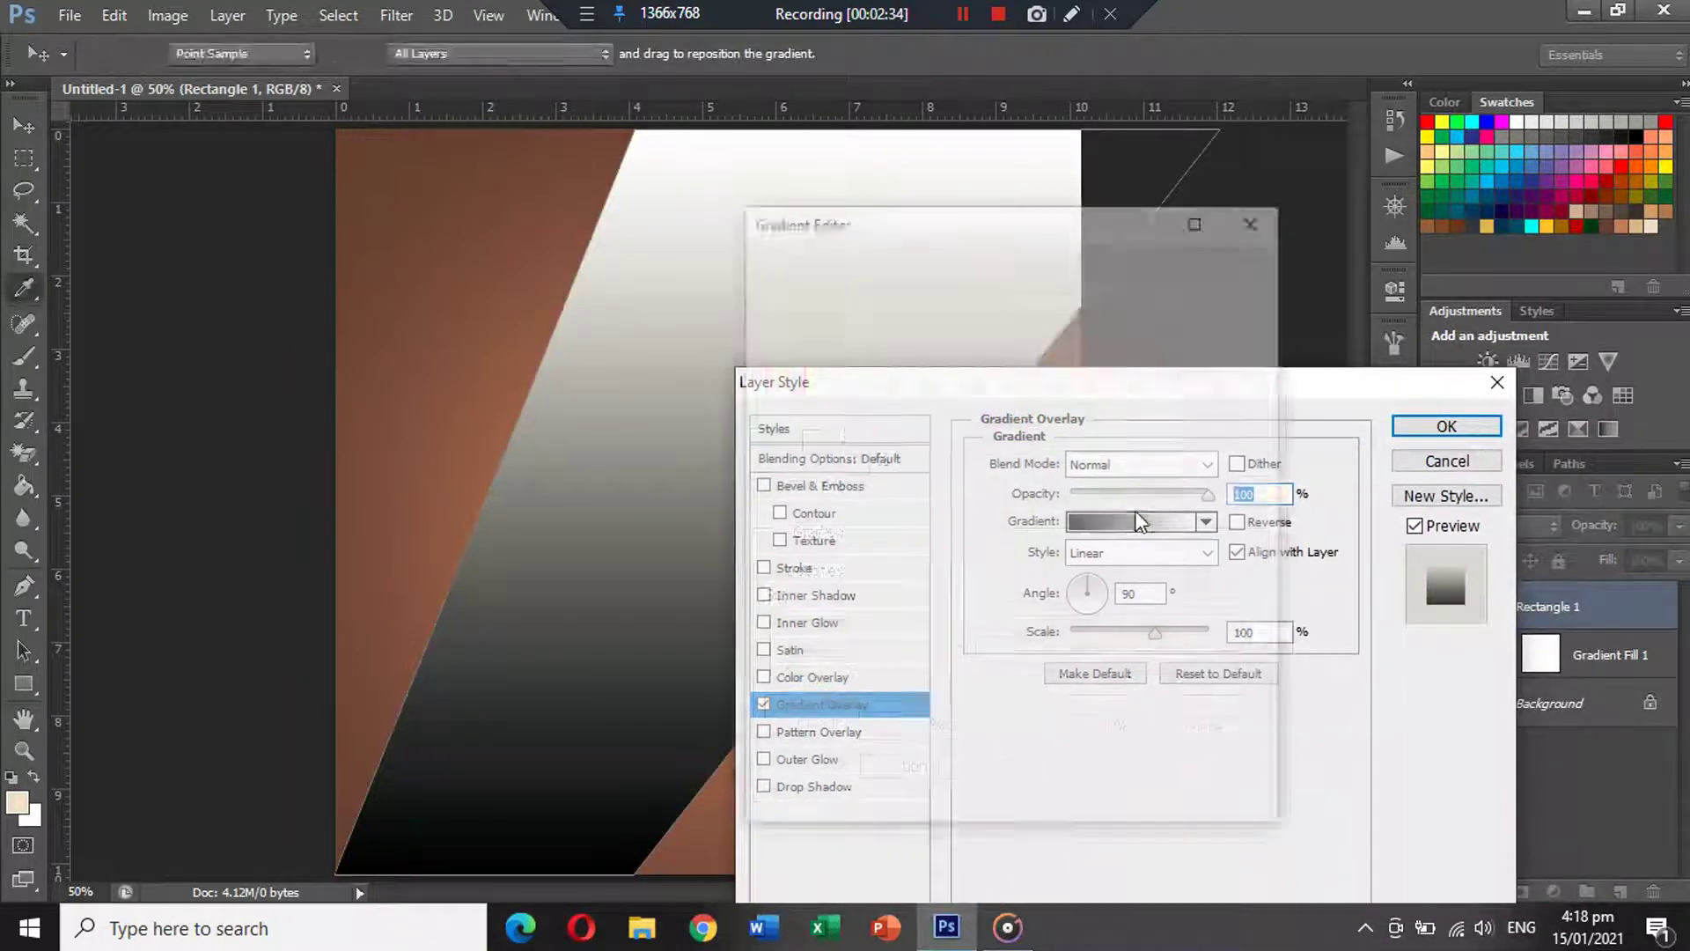
Set the overlay gradient's starting colour stop to the tan swatch.
click(774, 668)
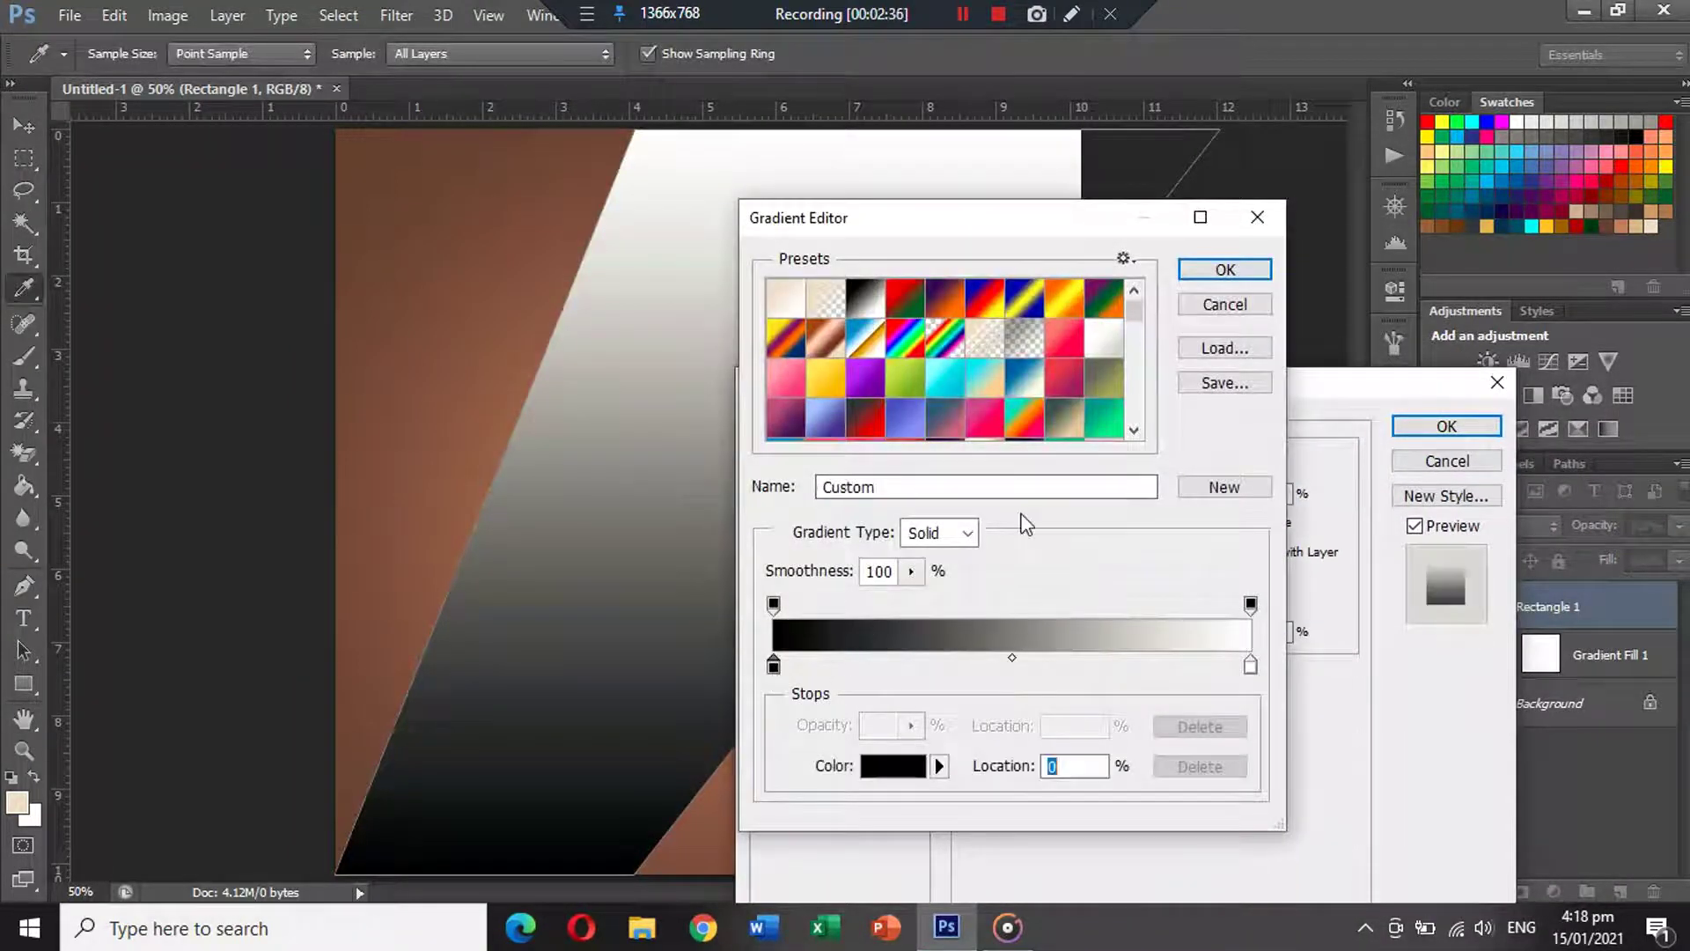
click(915, 762)
click(1624, 220)
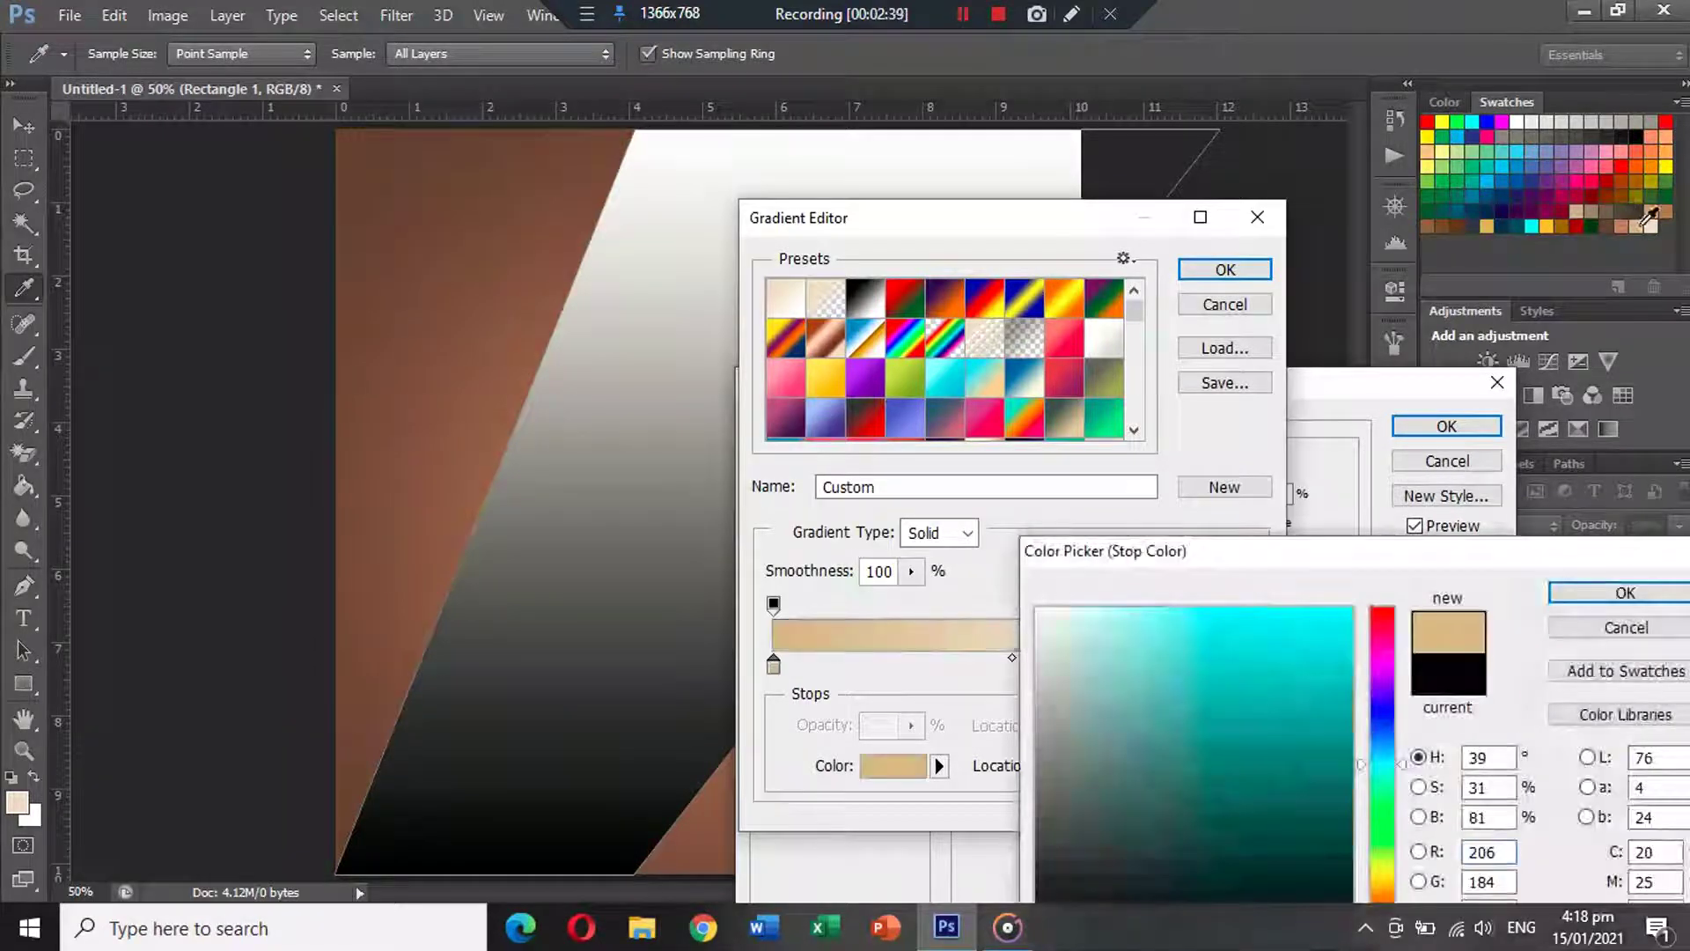
click(1624, 592)
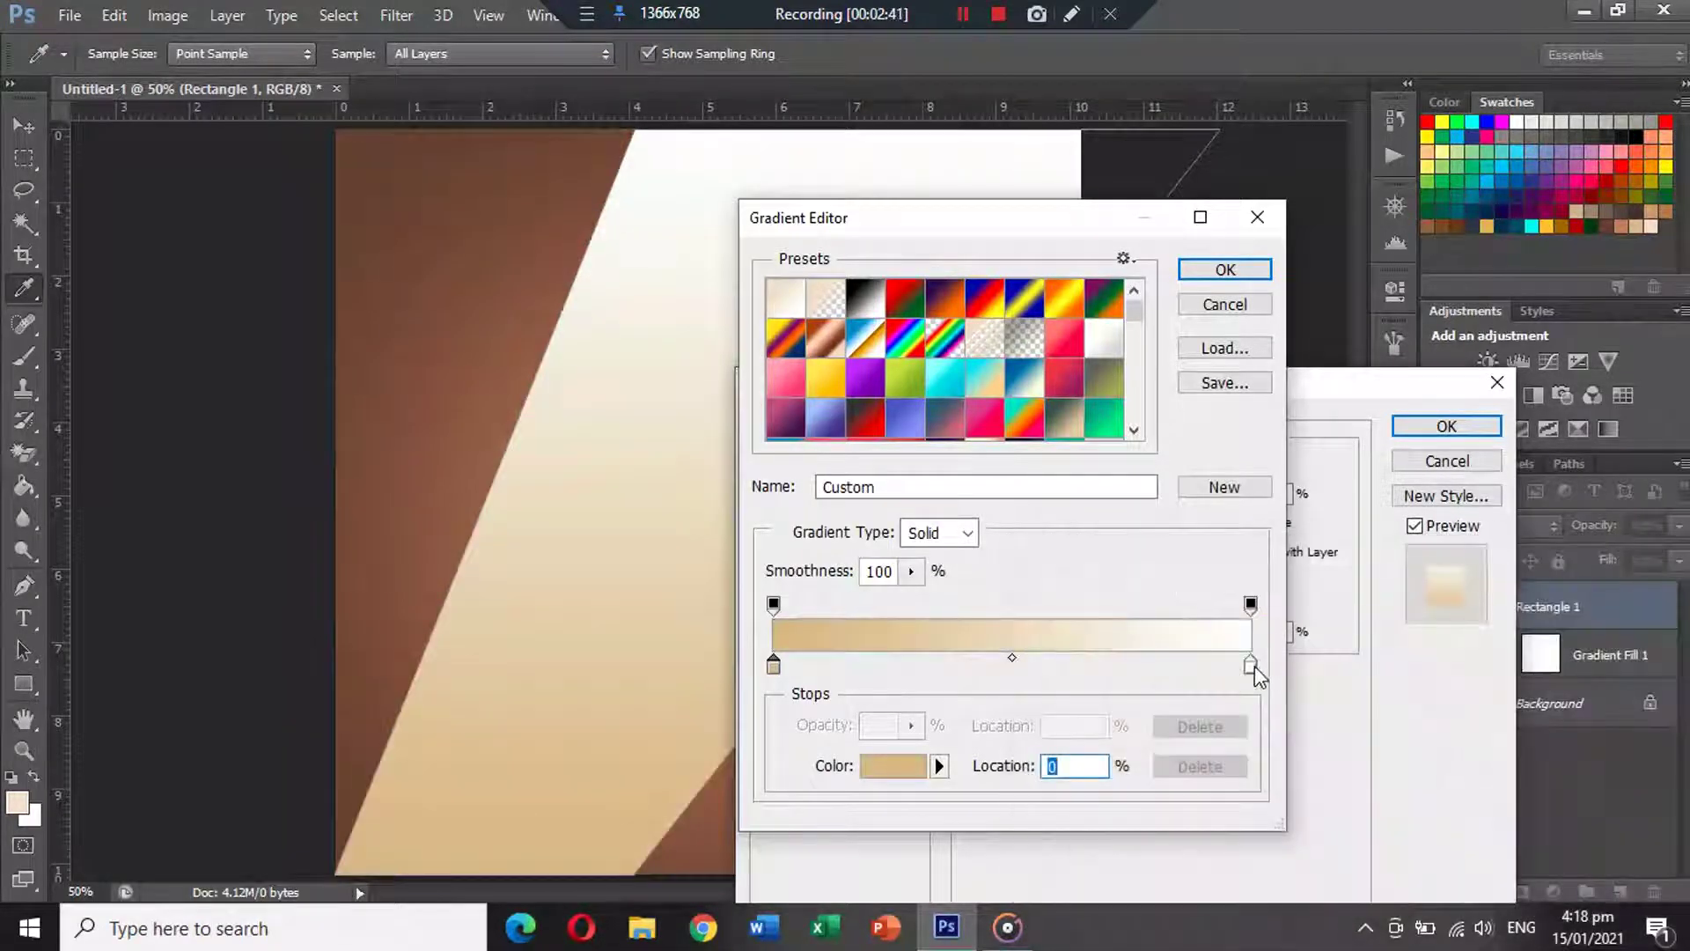
Set the overlay gradient's end colour stop to the pale cream swatch and accept the gradient.
click(1250, 666)
click(915, 764)
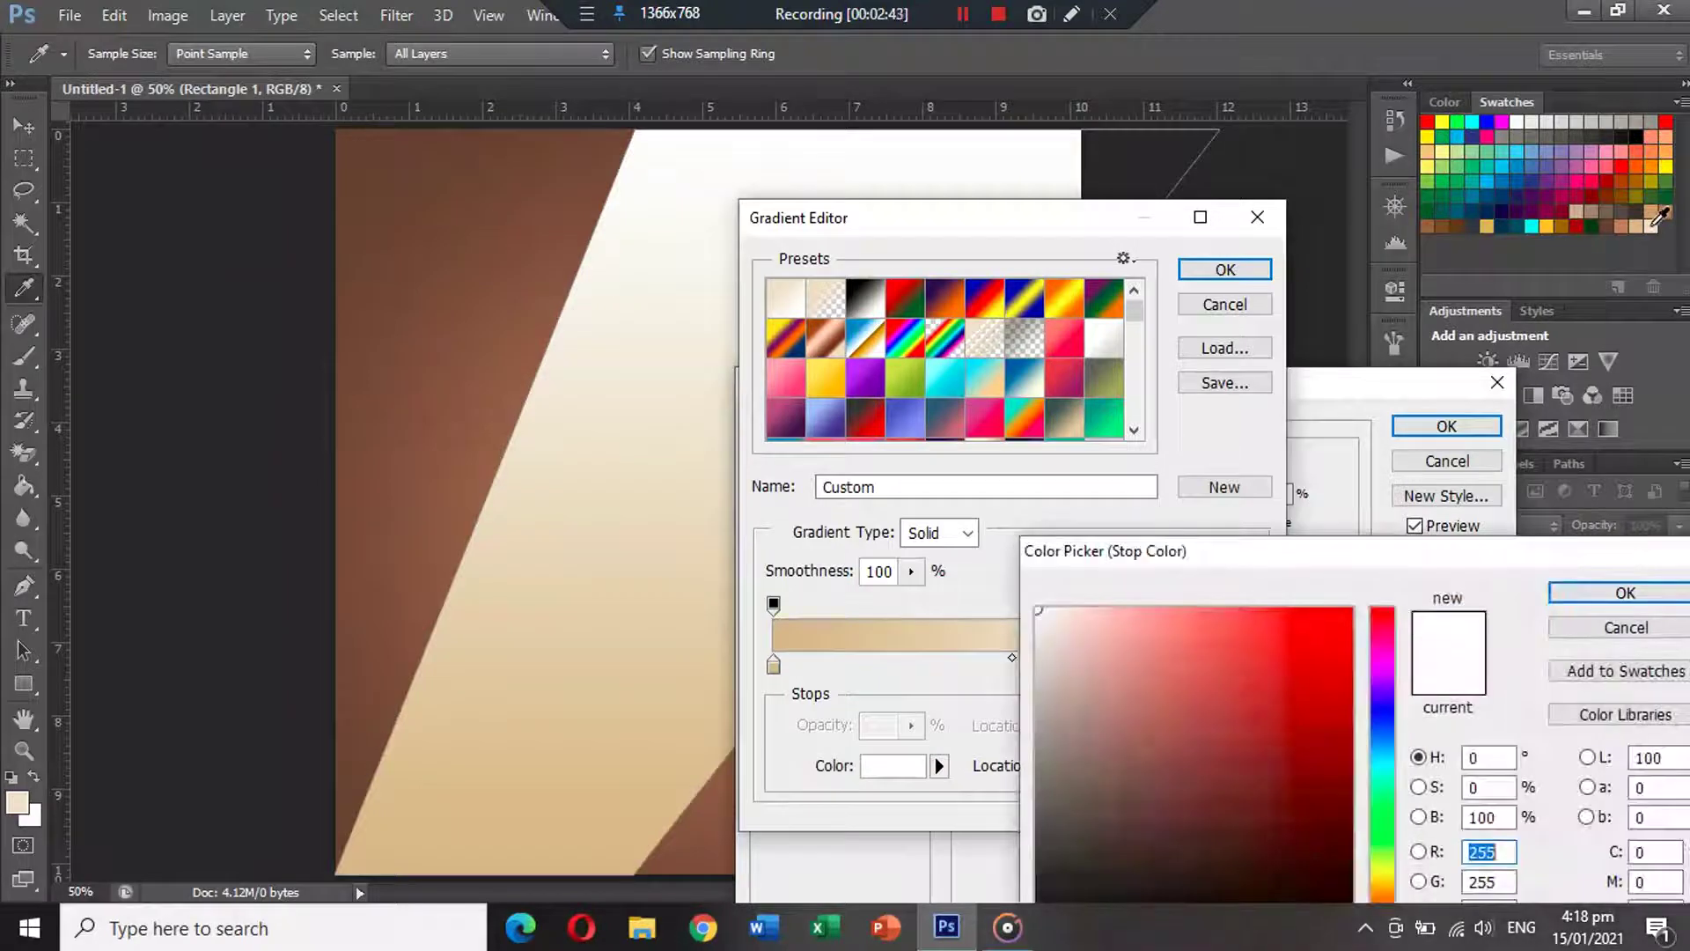
click(1655, 223)
click(1624, 592)
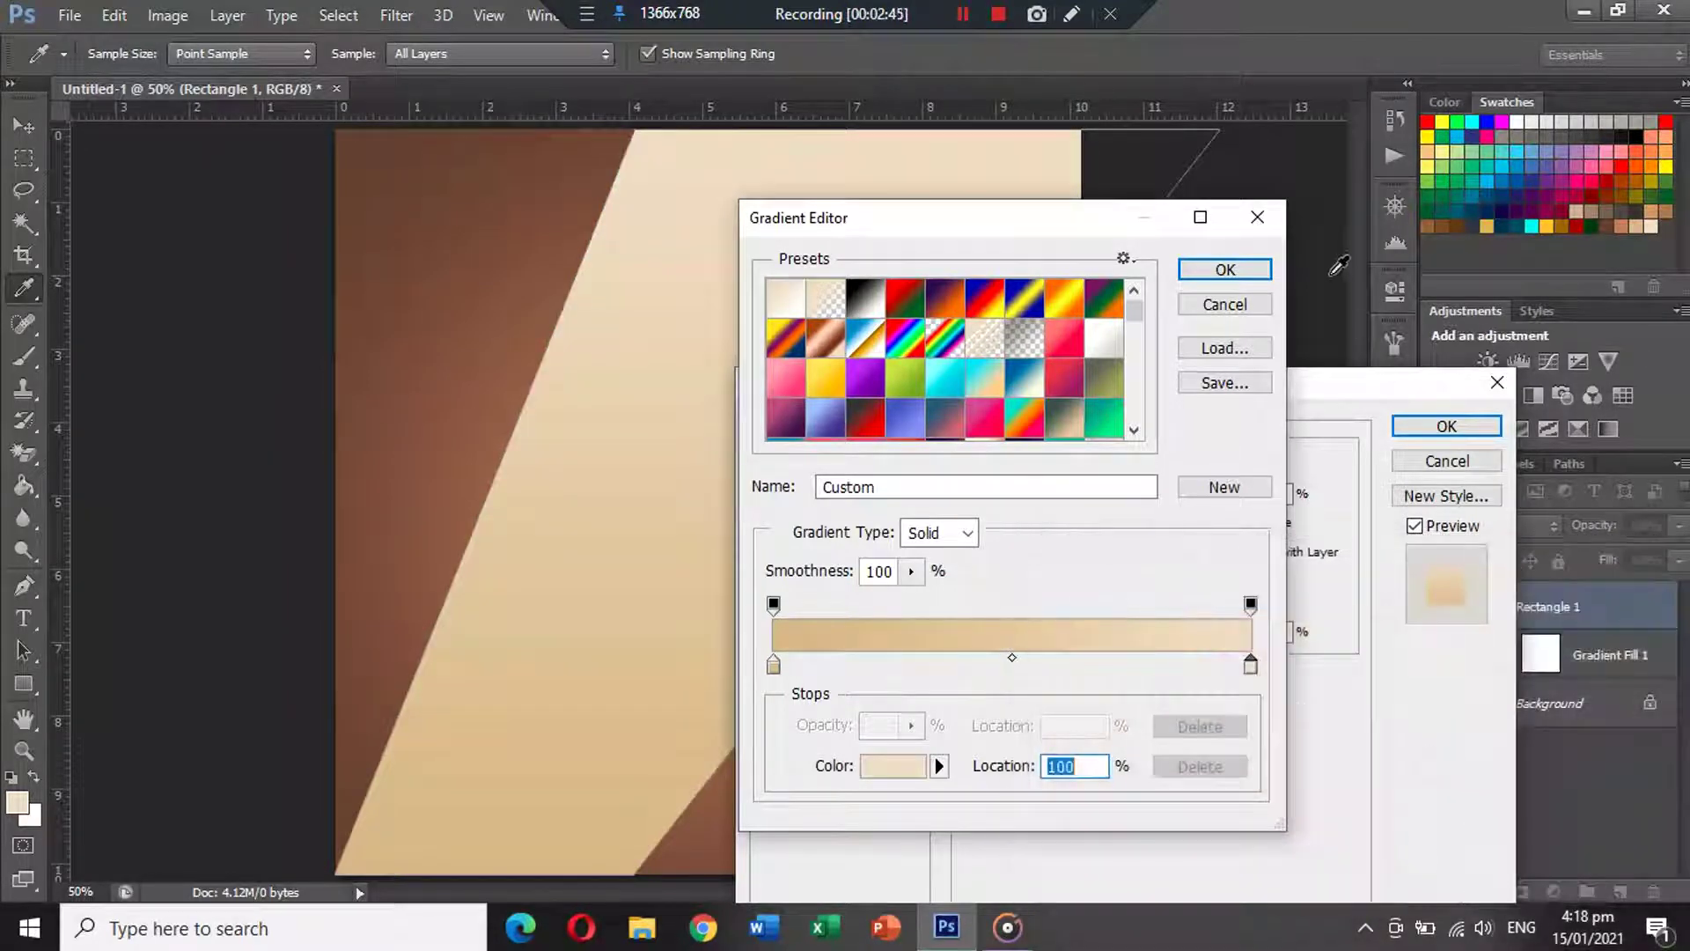
click(1225, 271)
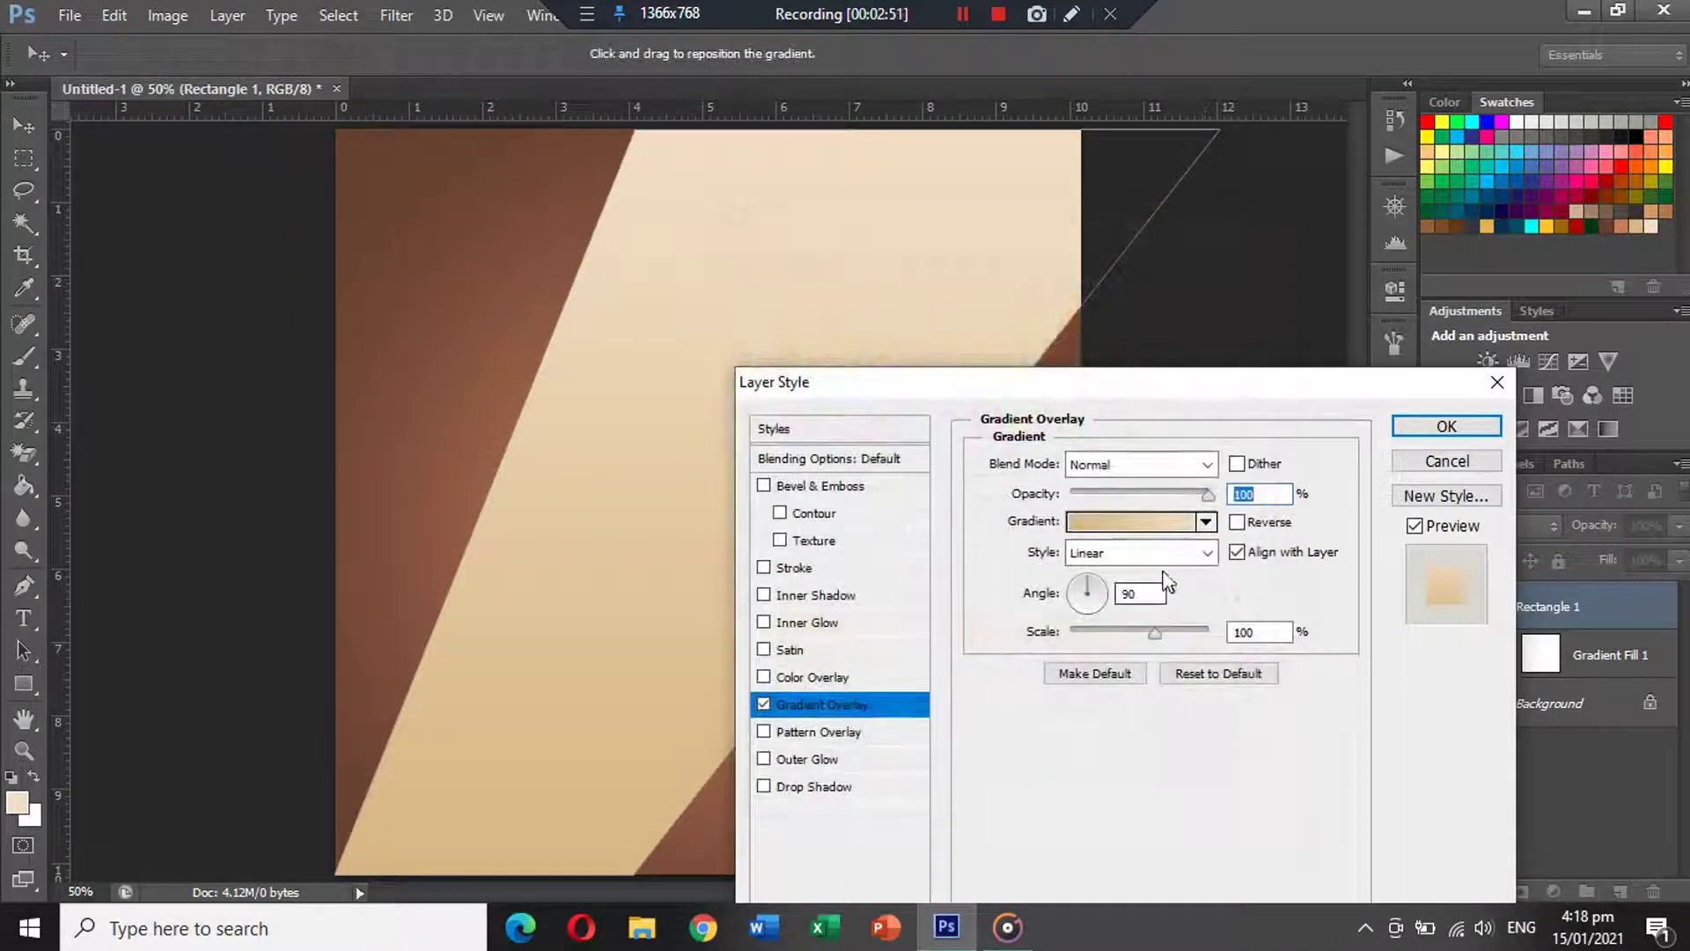
click(1156, 534)
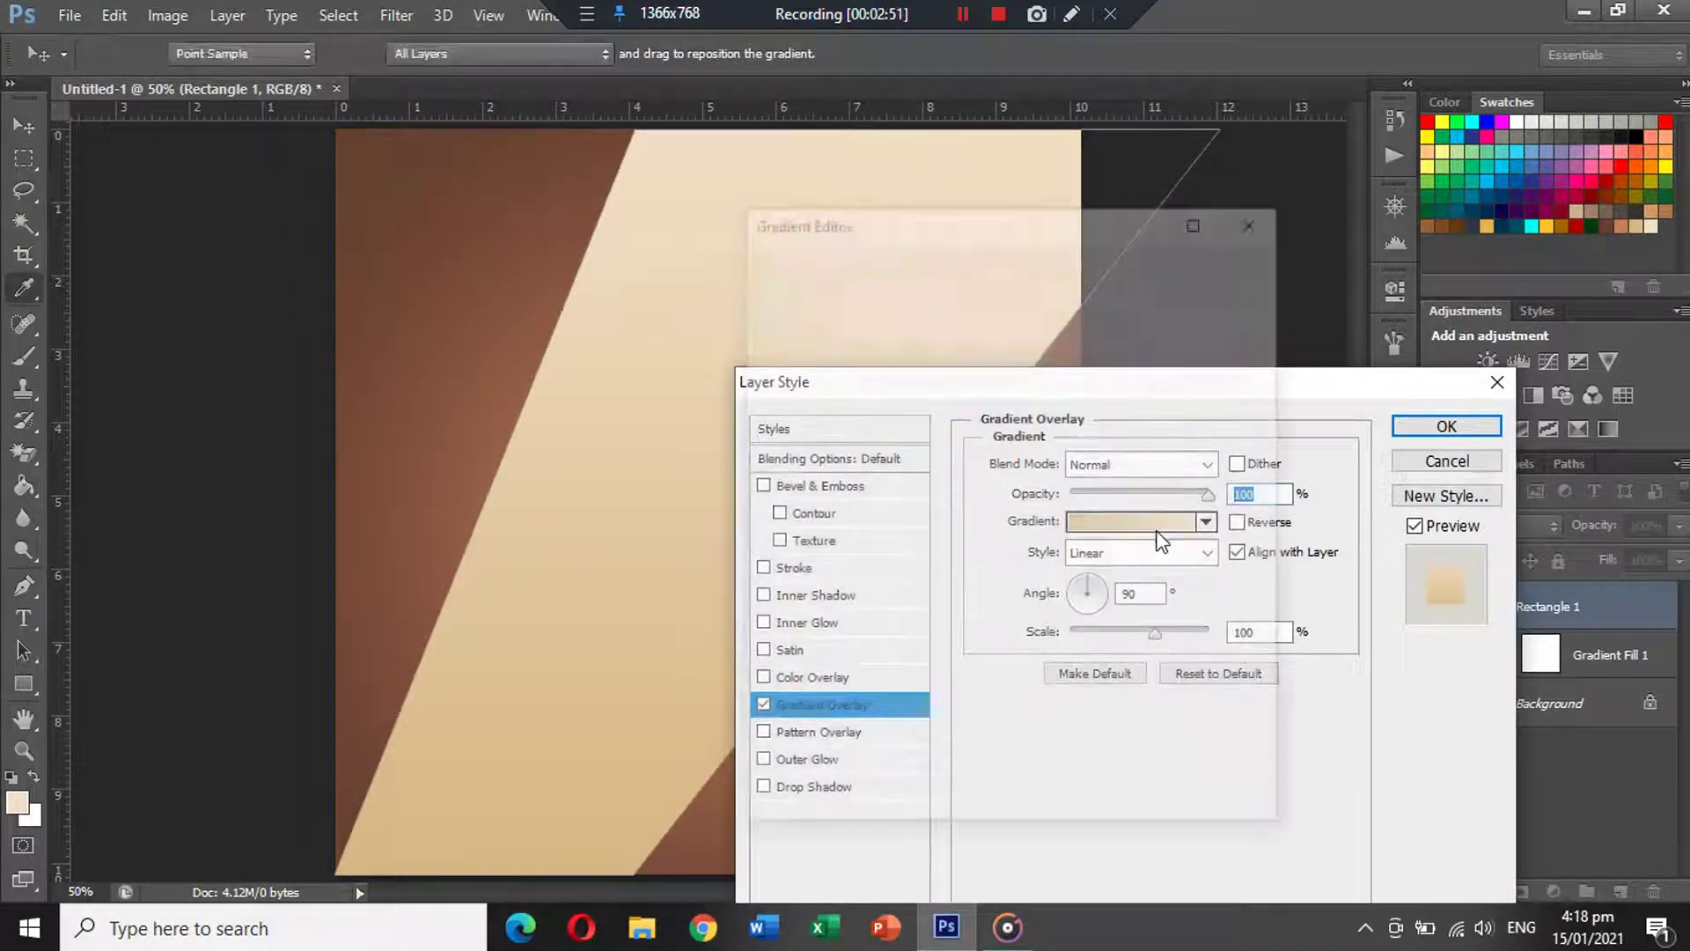
click(1224, 271)
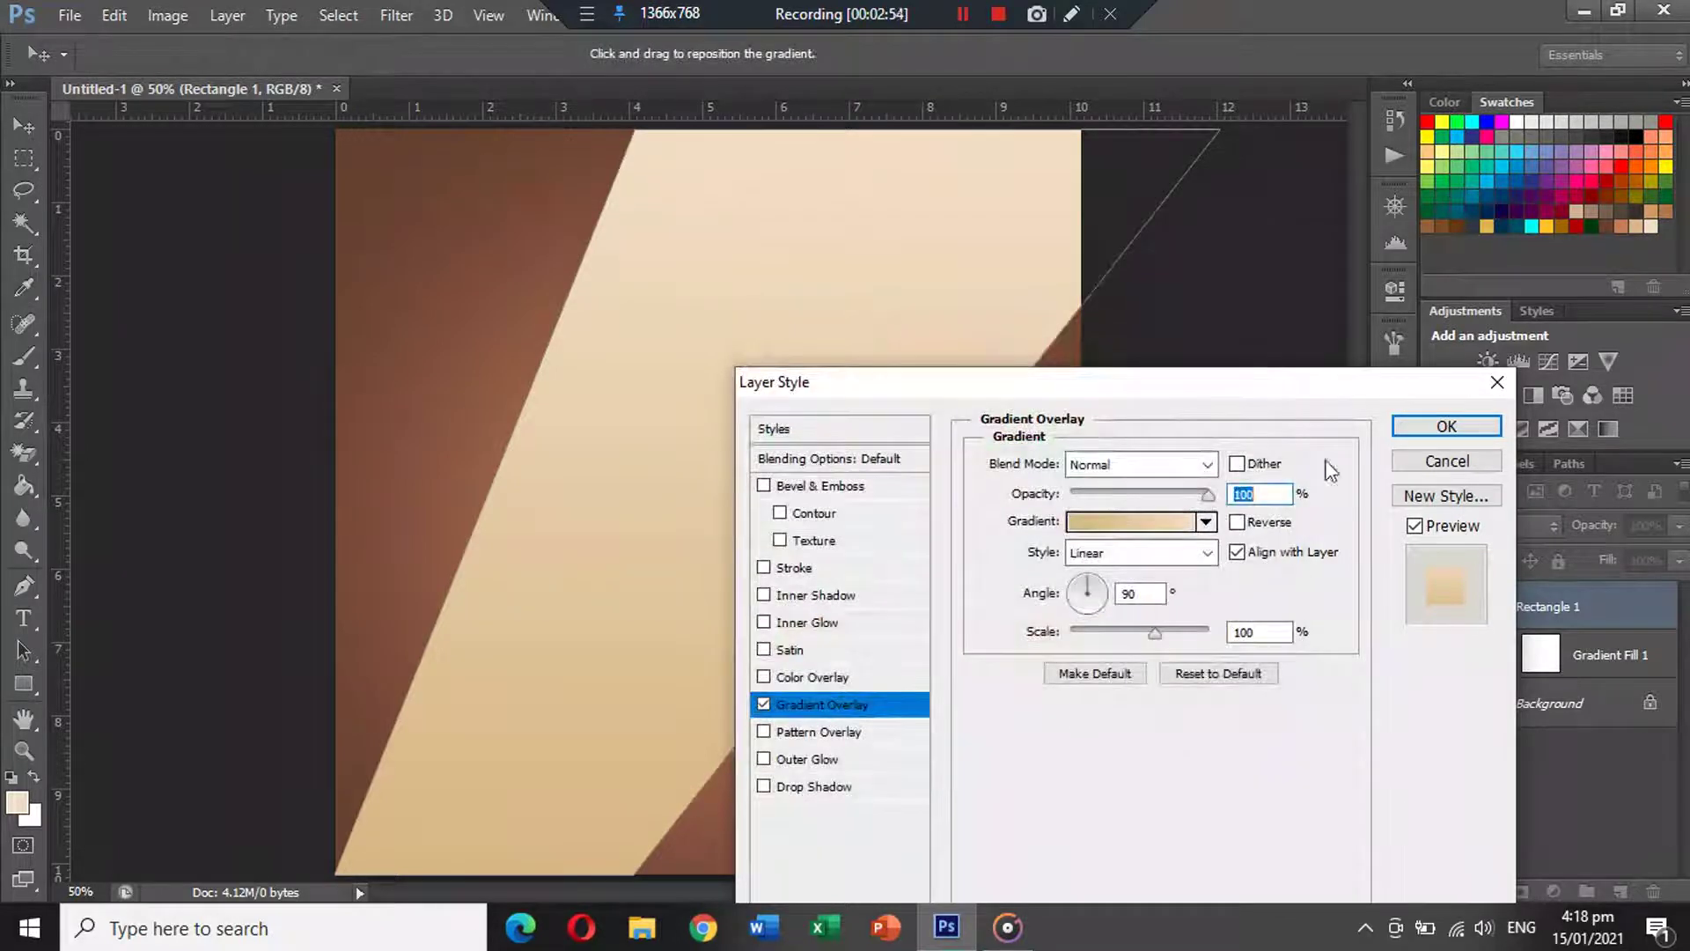
Make the gradient overlay Radial and reversed with a 104% scale, and apply the layer style.
click(1186, 557)
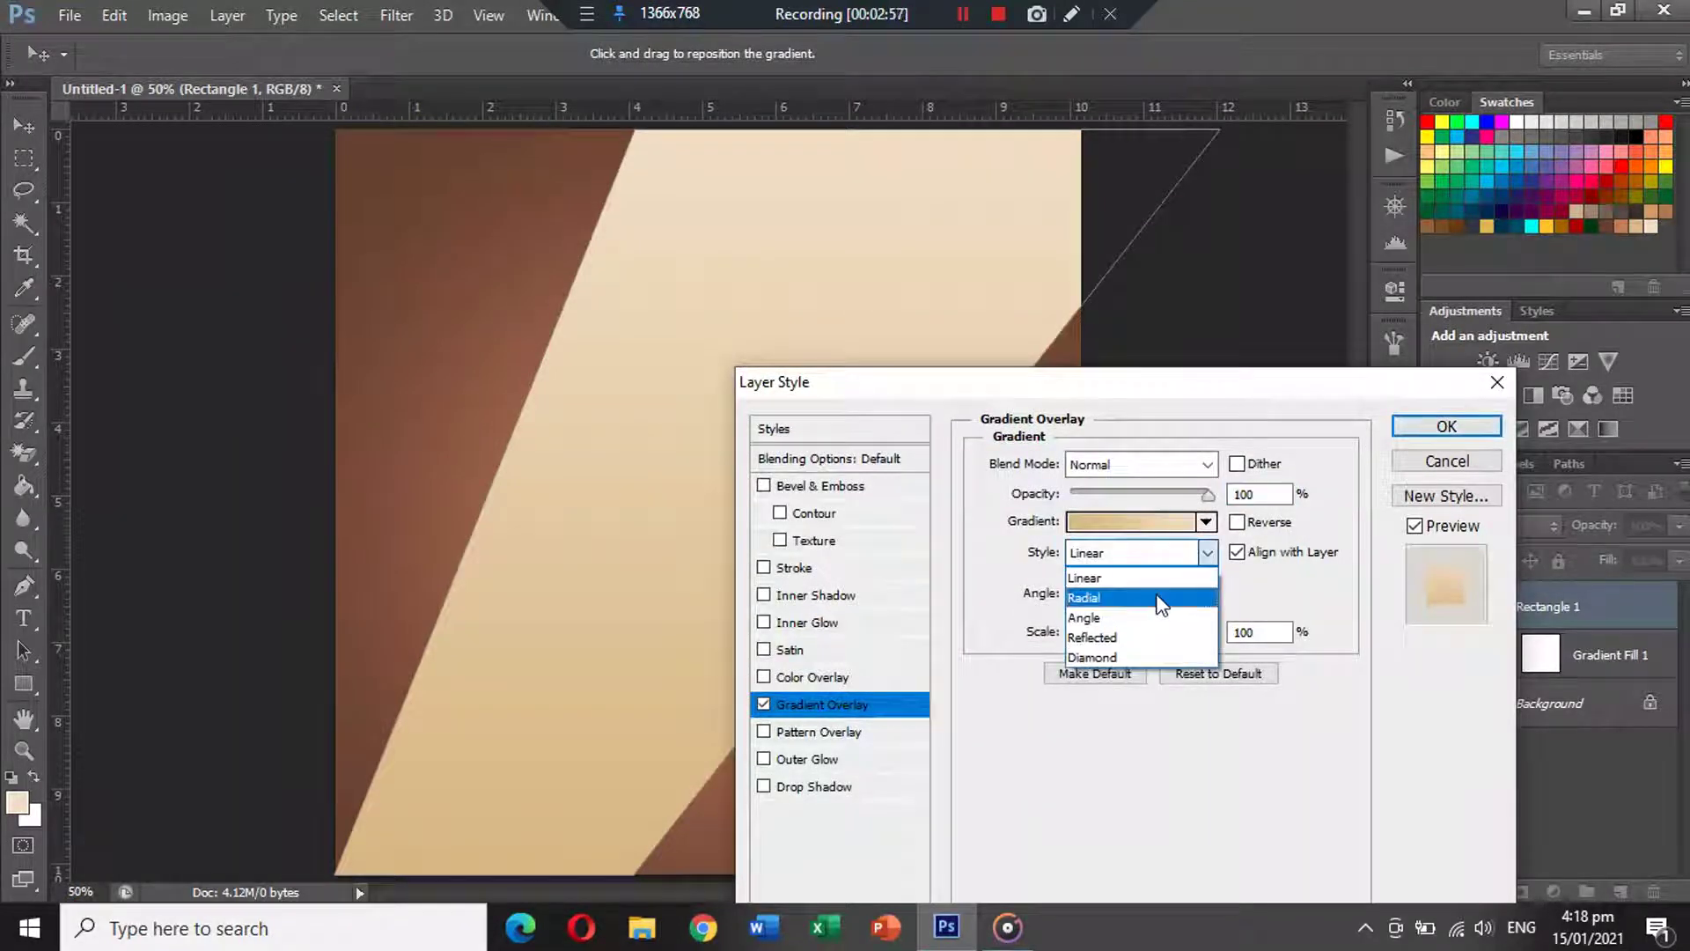
click(1158, 595)
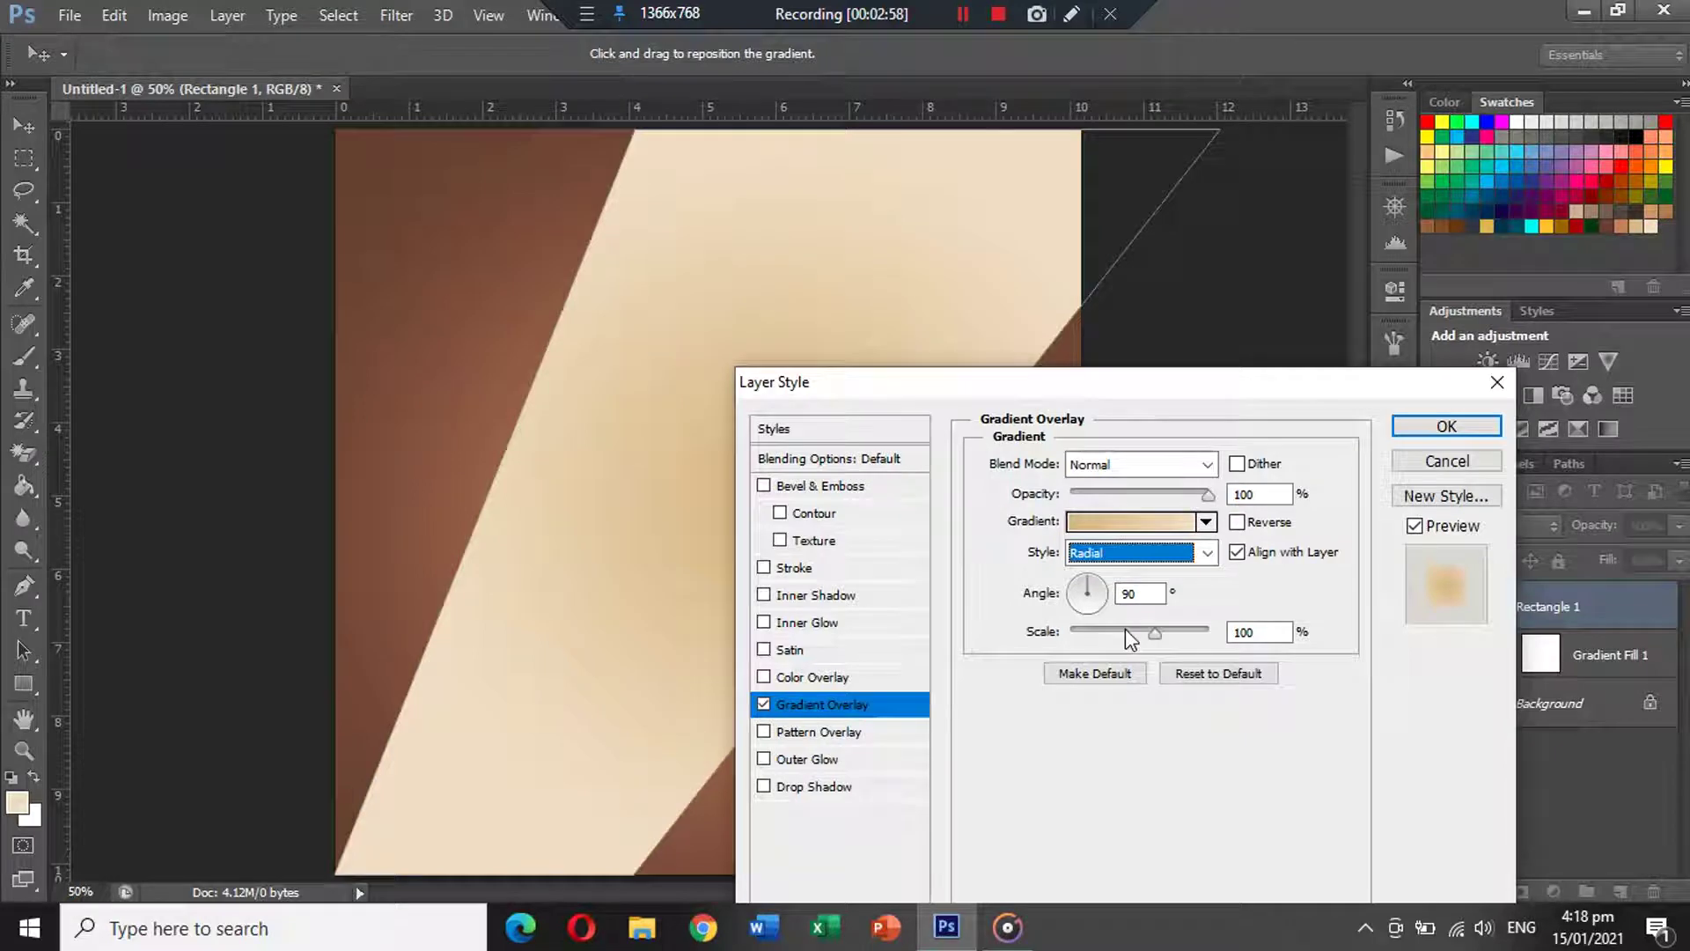
click(1250, 522)
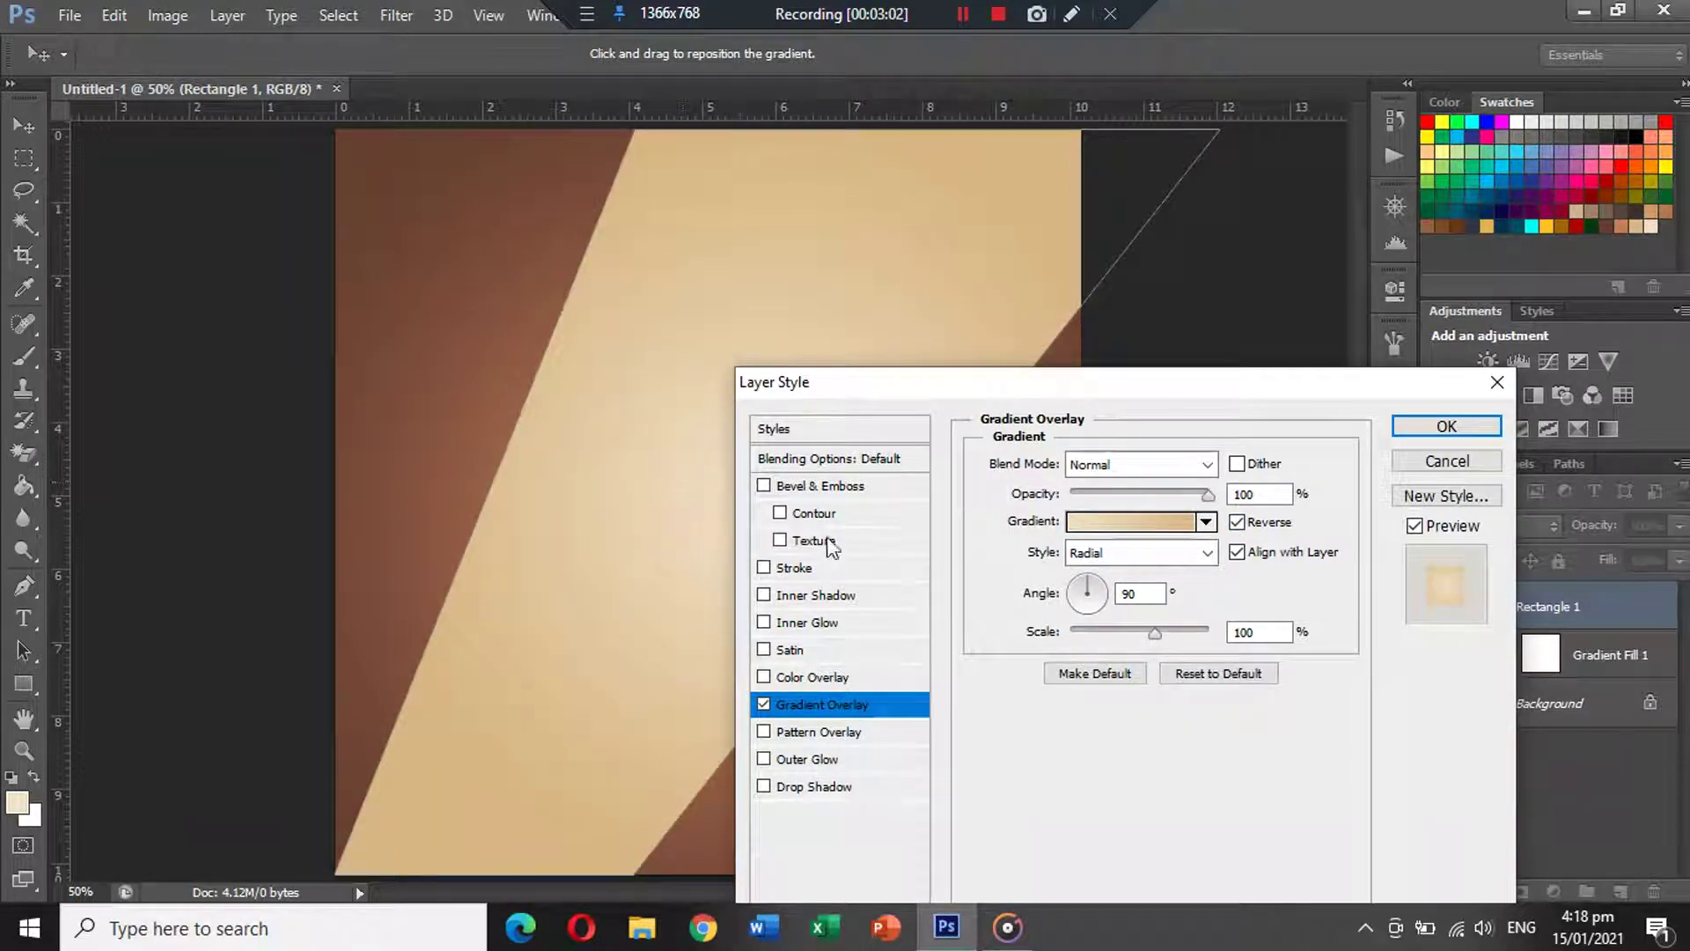
drag(1154, 634, 1159, 635)
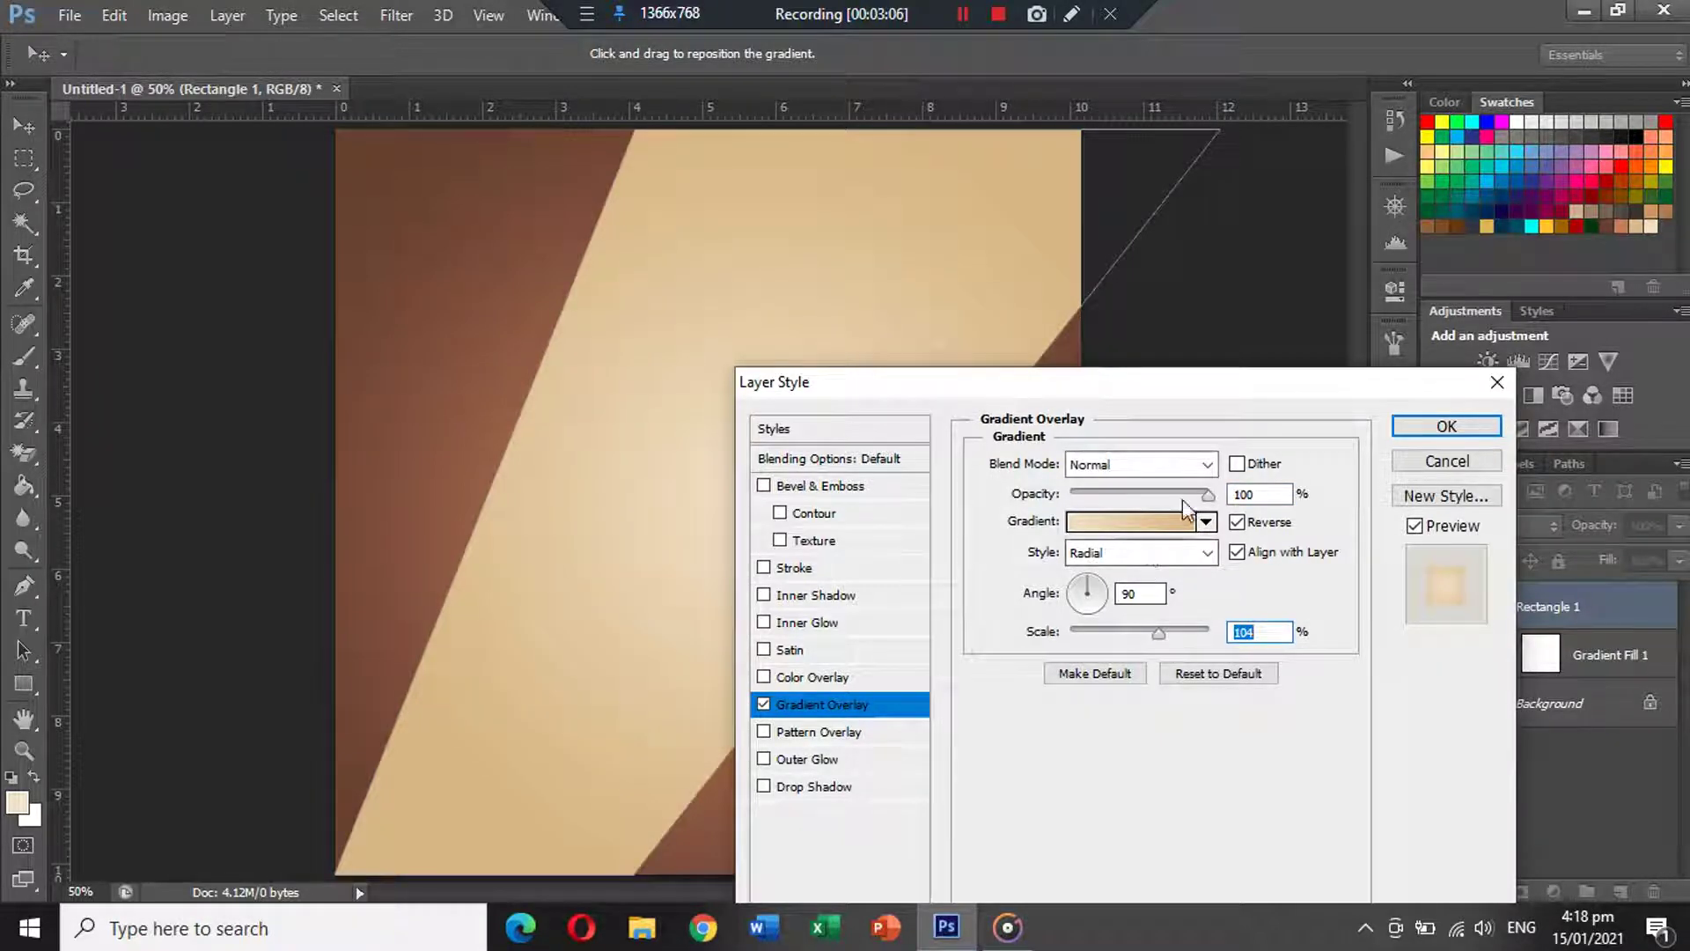
click(1446, 426)
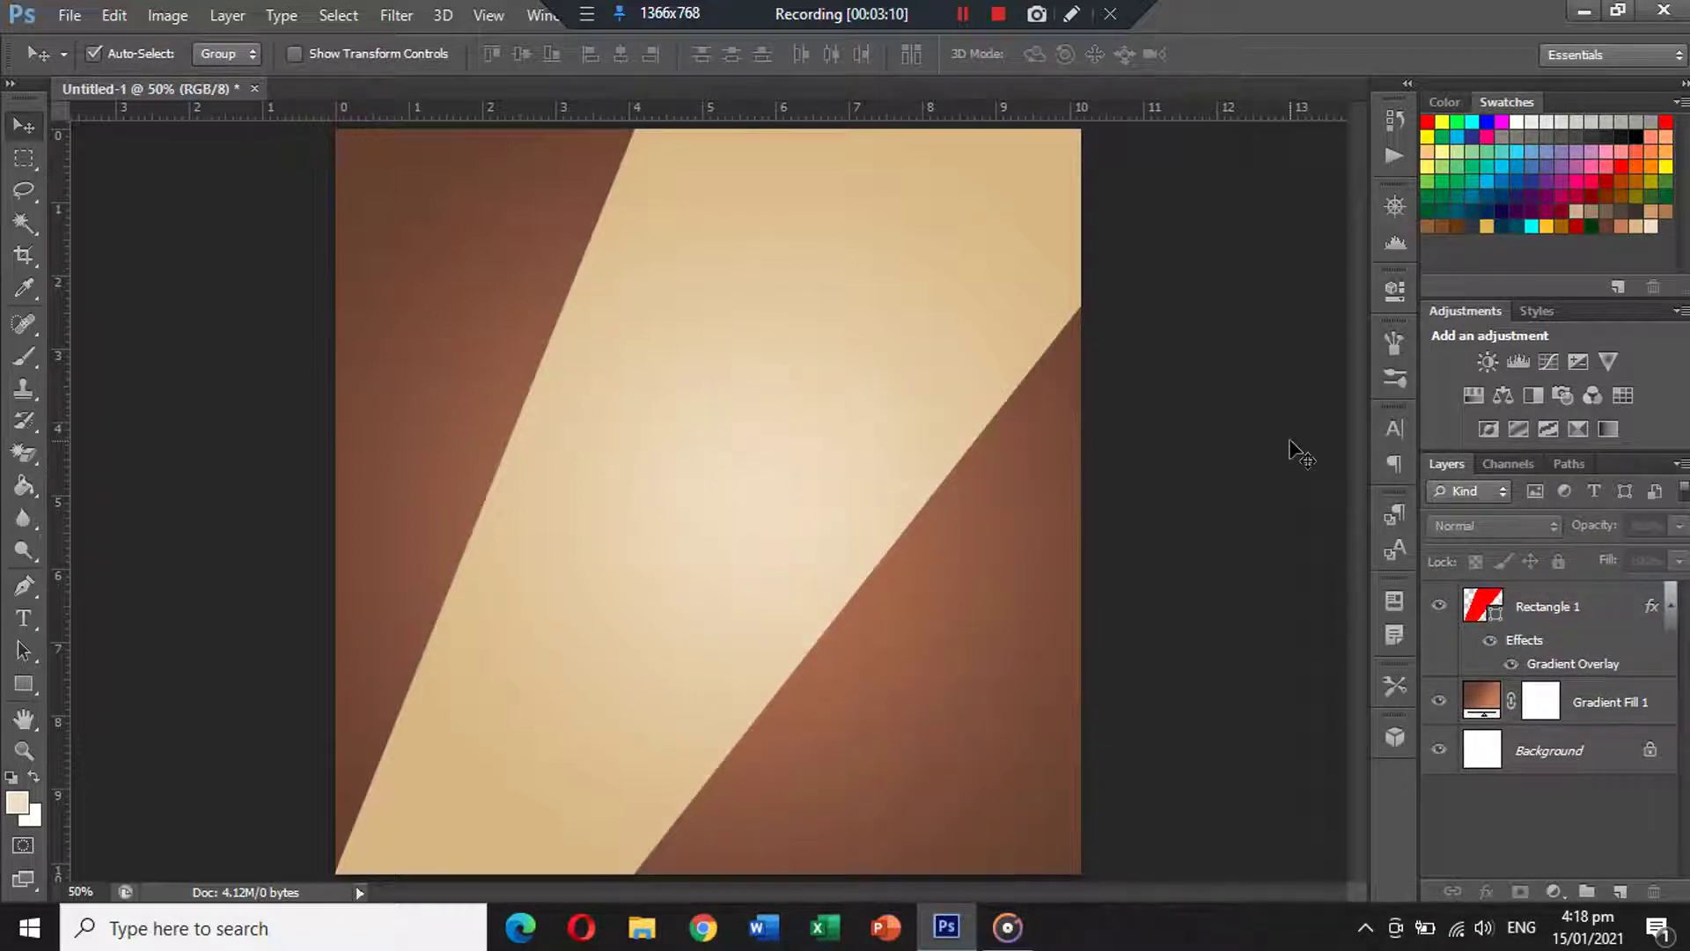
Distort the band by pulling its lower-left corner horizontally outward past the canvas edge, to about 114% width, and commit the transform.
click(543, 684)
key(ctrl+t)
right_click(542, 683)
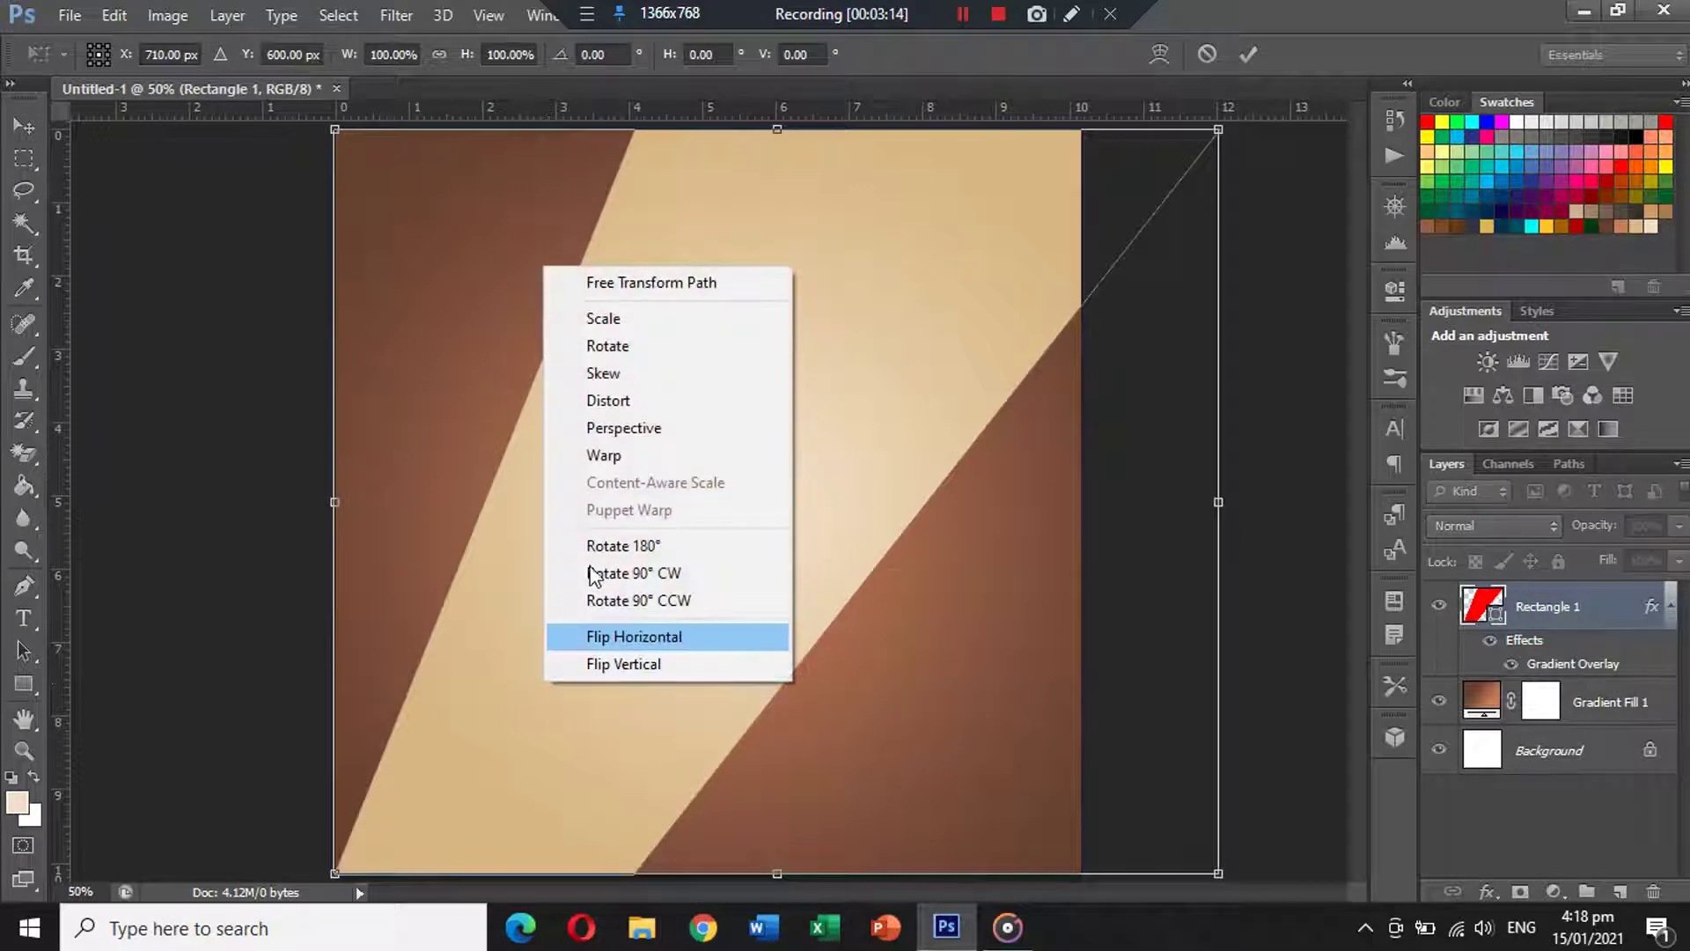
click(607, 400)
drag(335, 873, 210, 873)
drag(208, 945, 210, 944)
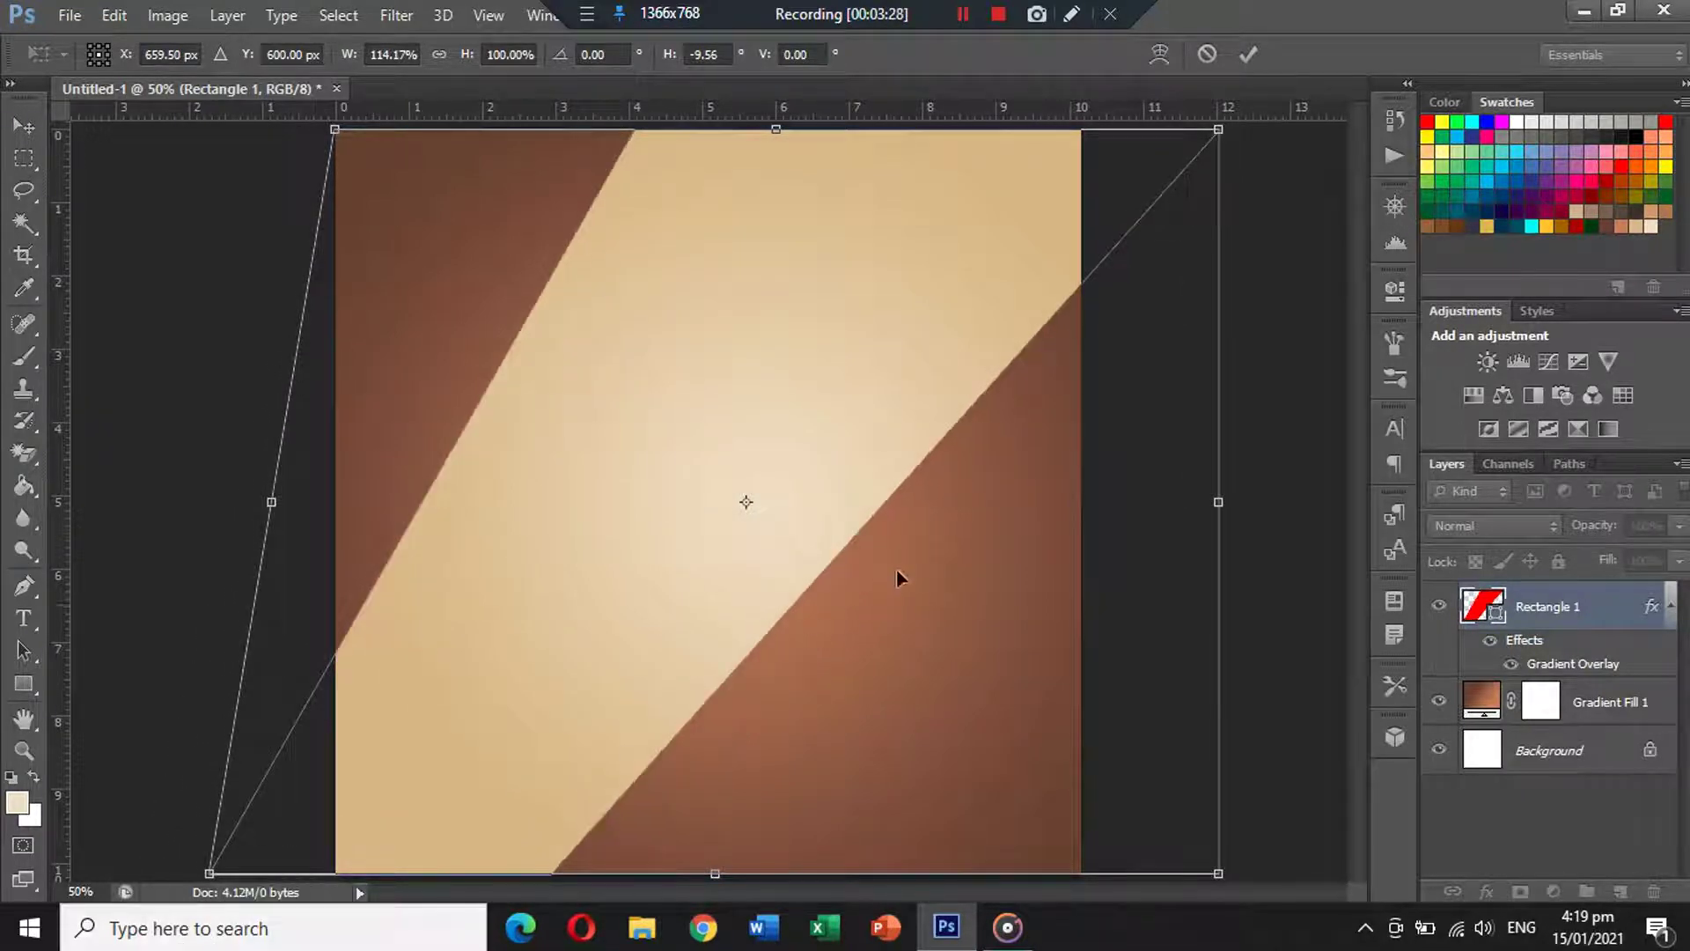
drag(1219, 505, 1563, 502)
key(Return)
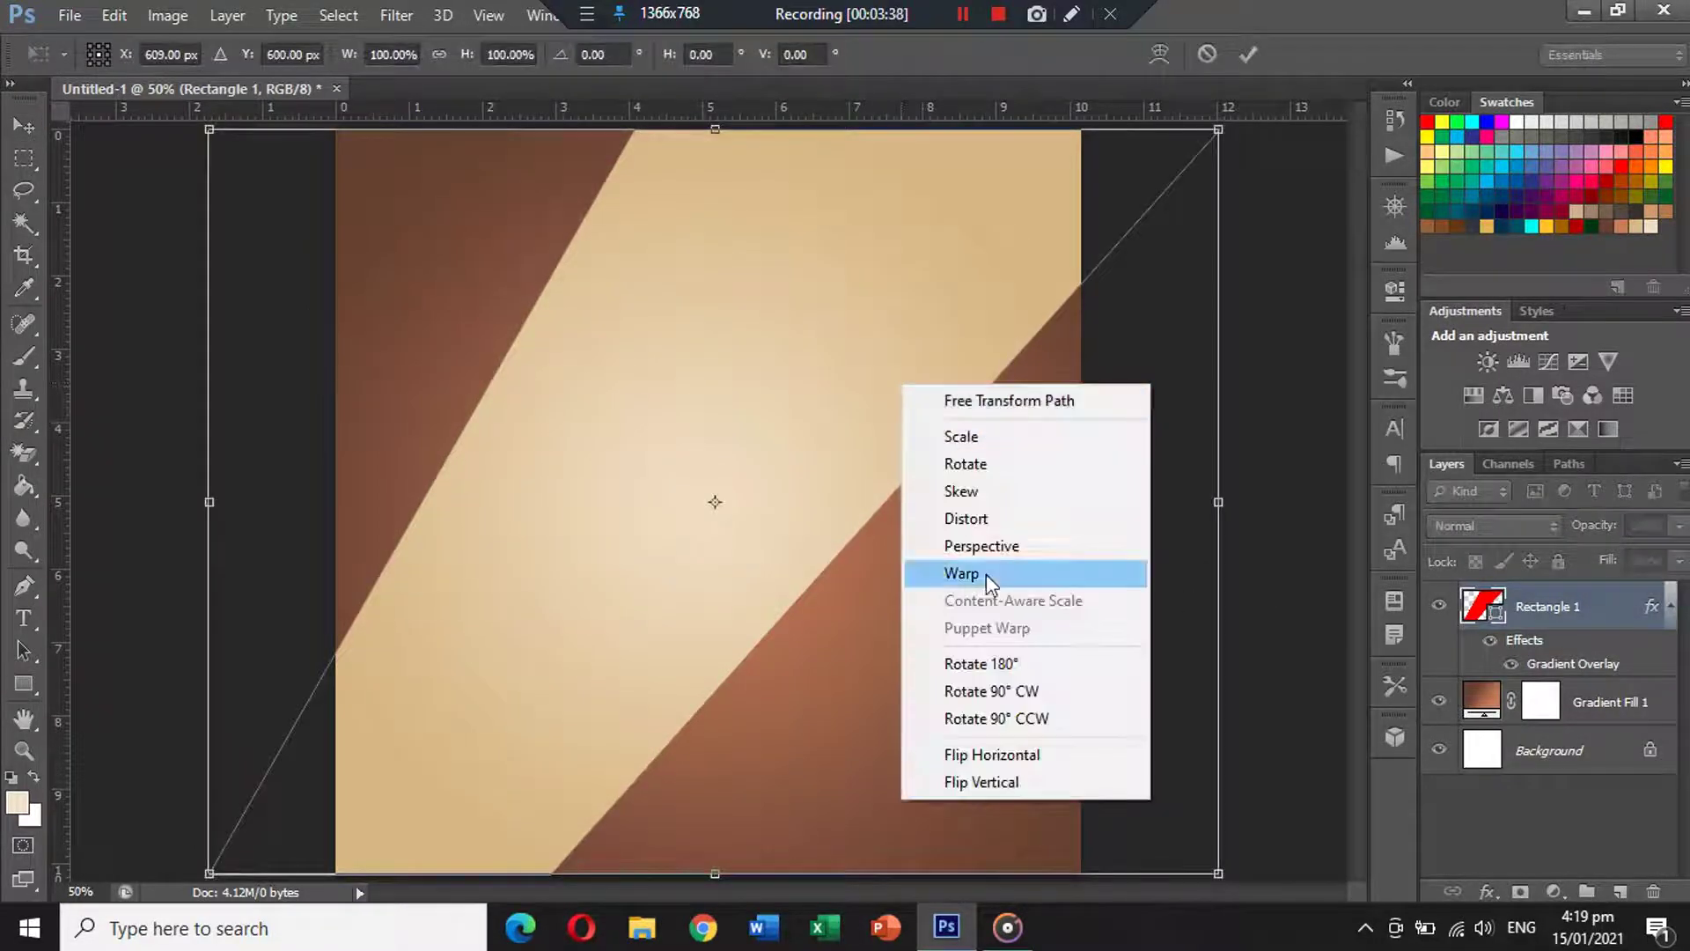
Apply a Perspective transform to the band, spreading its top corners outward to about 194% width, and commit it.
click(990, 545)
drag(1214, 142, 1619, 391)
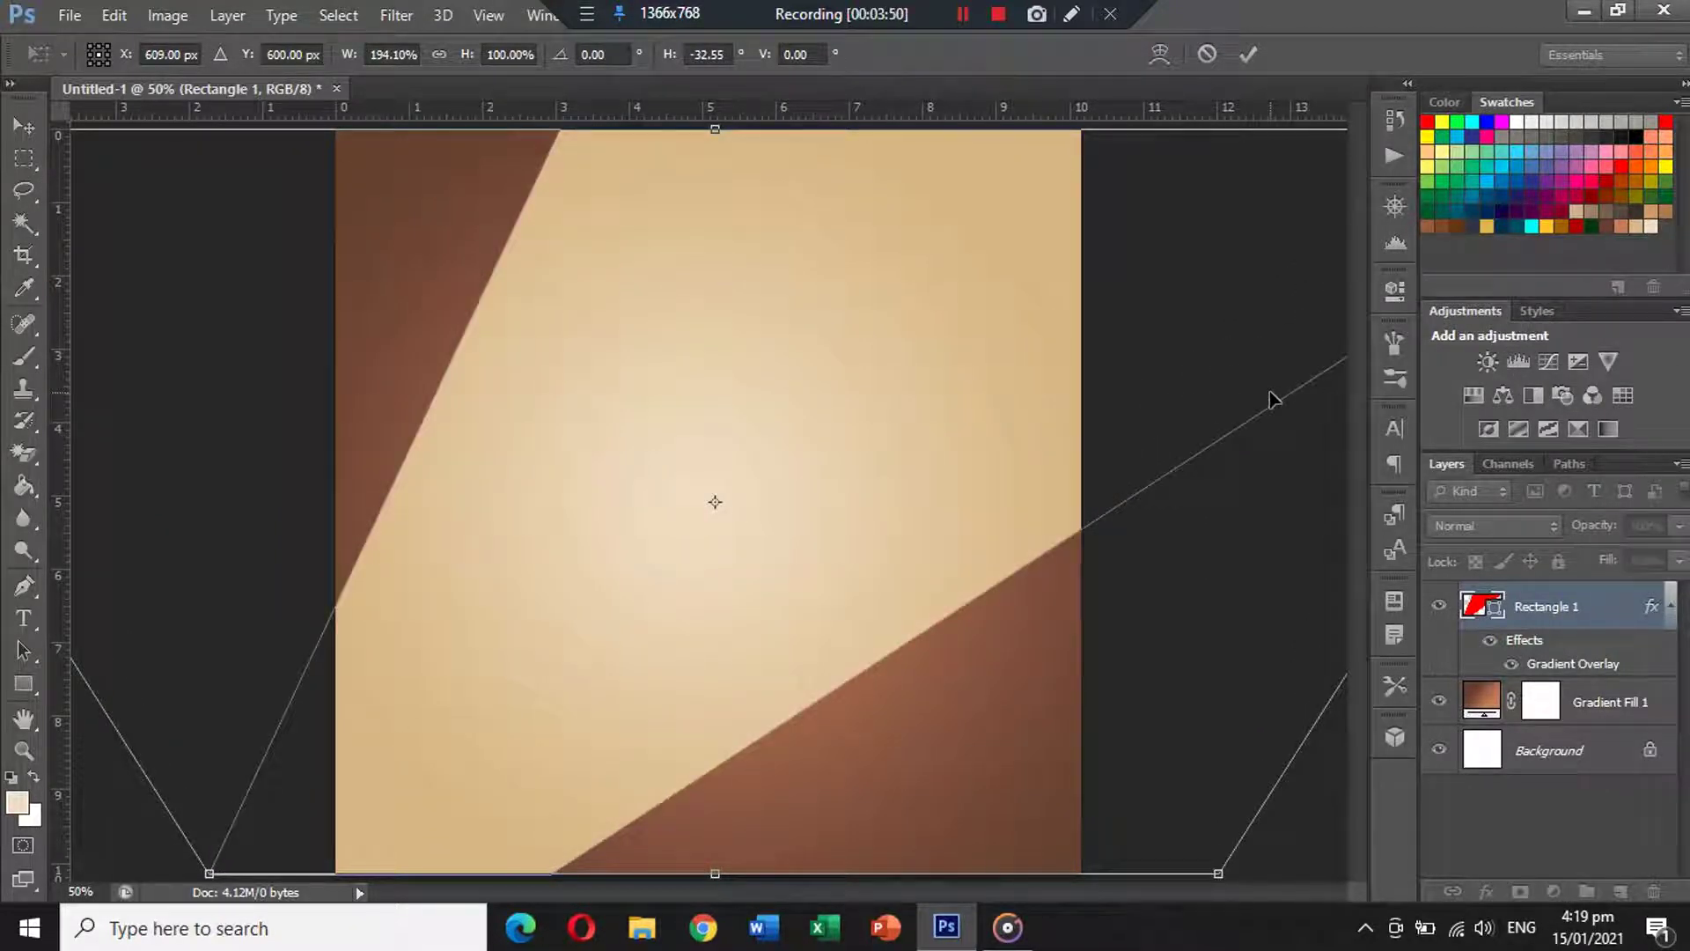
key(Return)
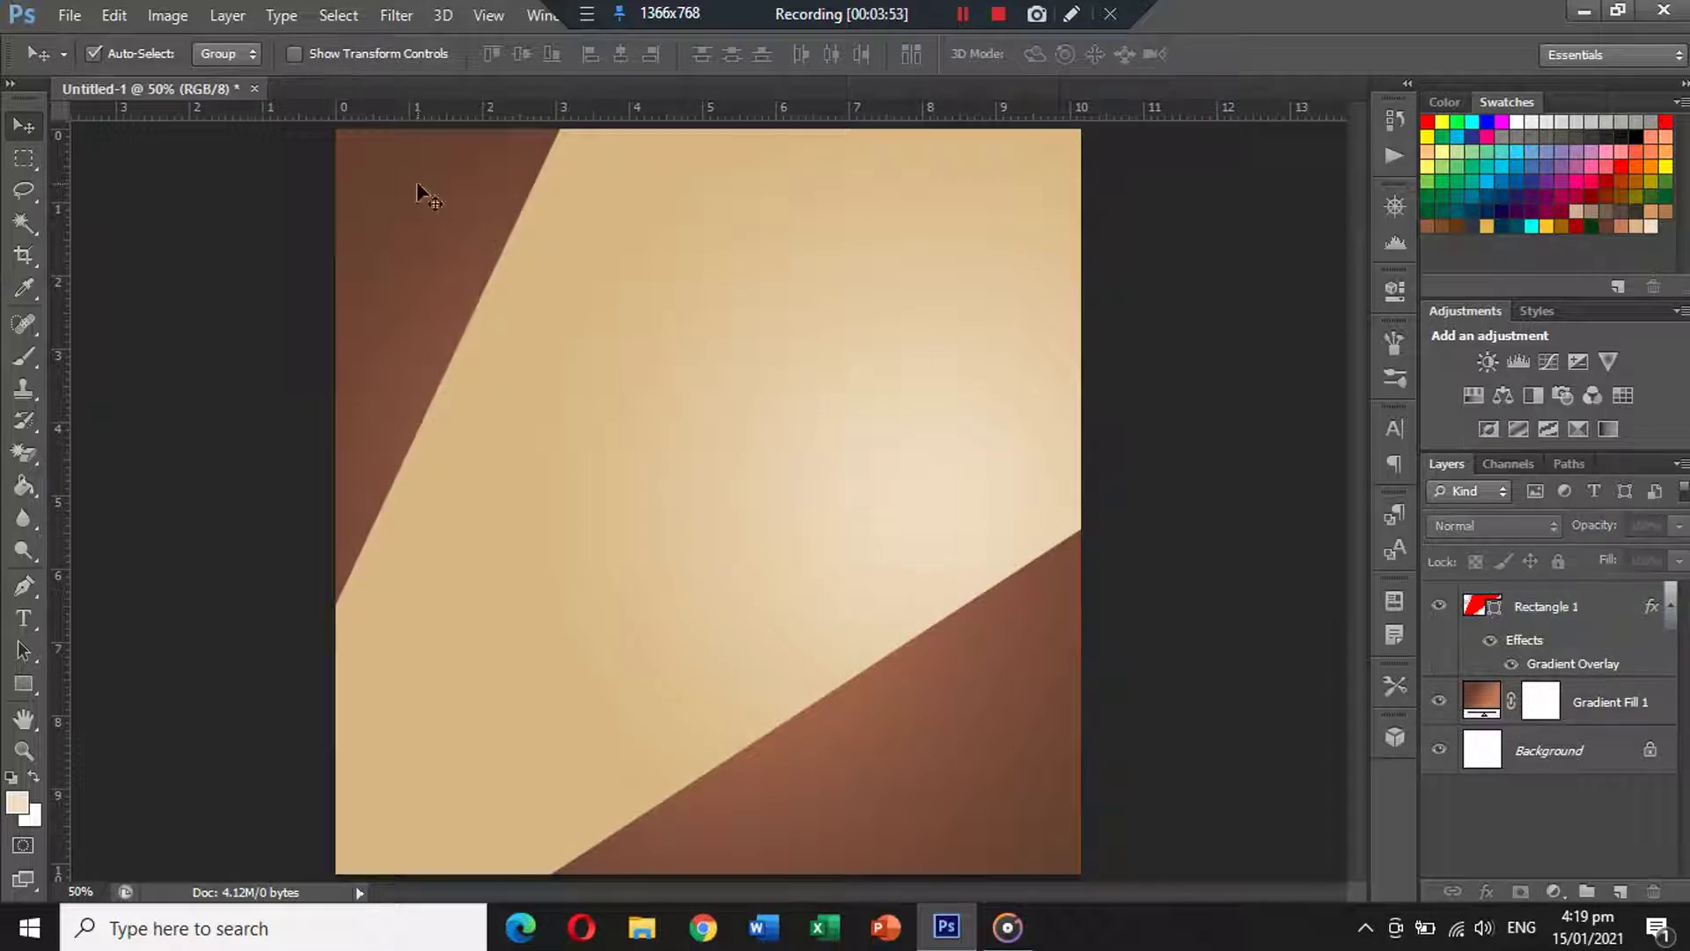
Scale the band up slightly around its centre to about 101% in width and height, commit it and deselect the layer.
click(836, 410)
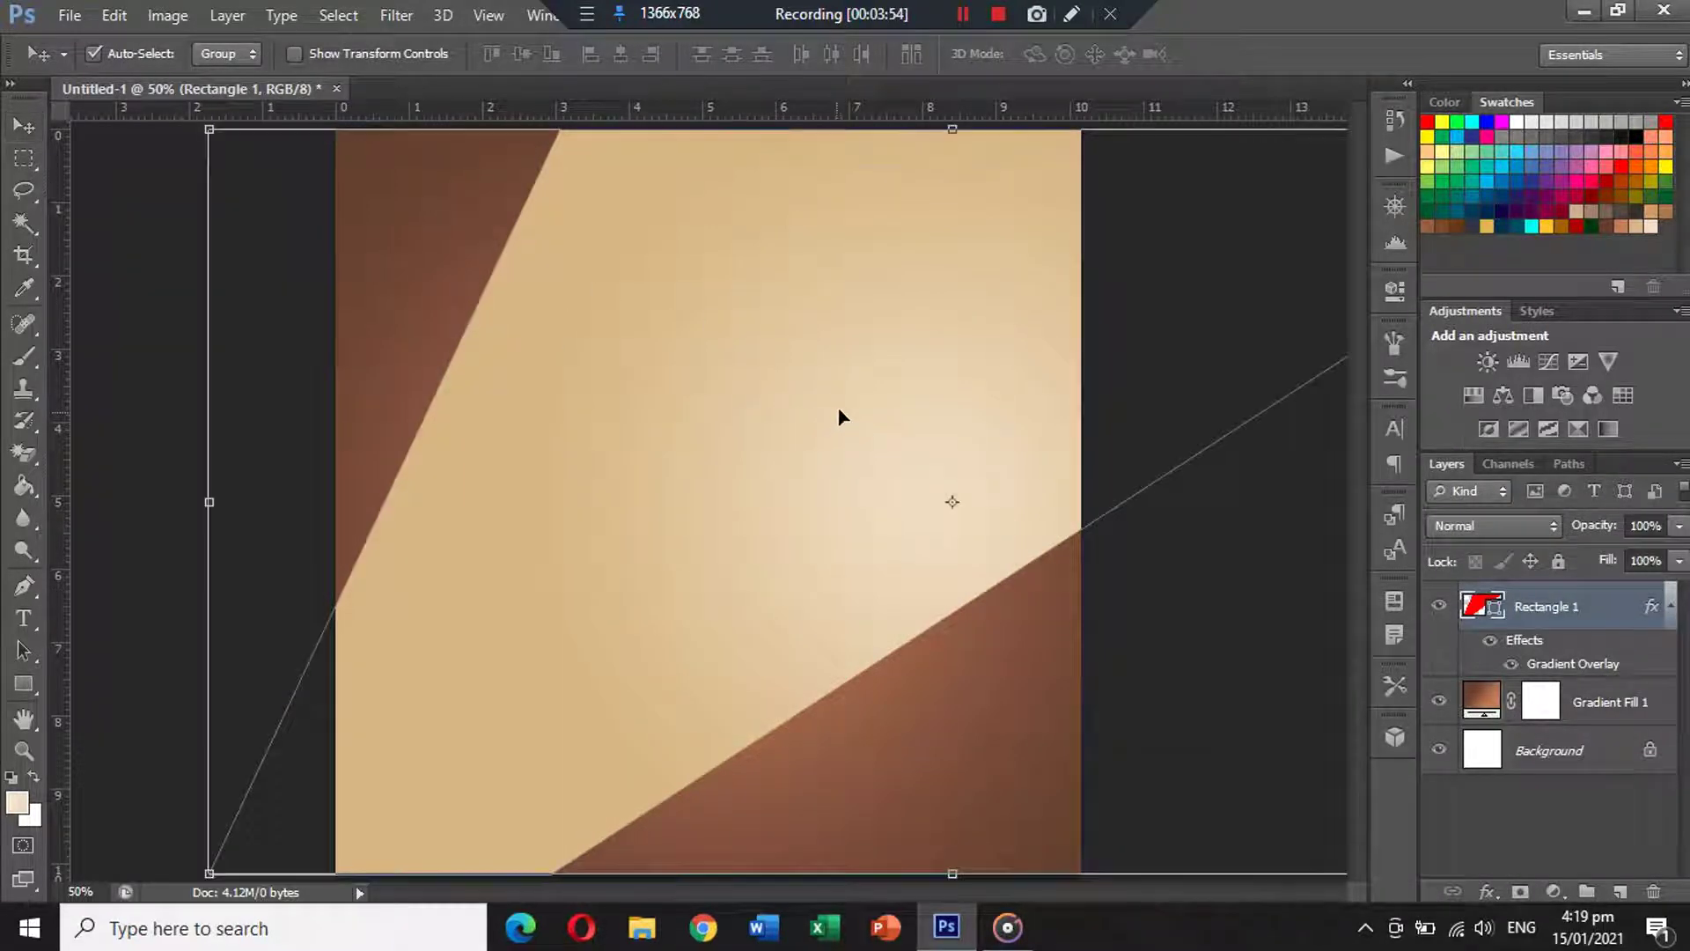
key(ctrl+t)
key(ctrl+minus)
key(ctrl+minus)
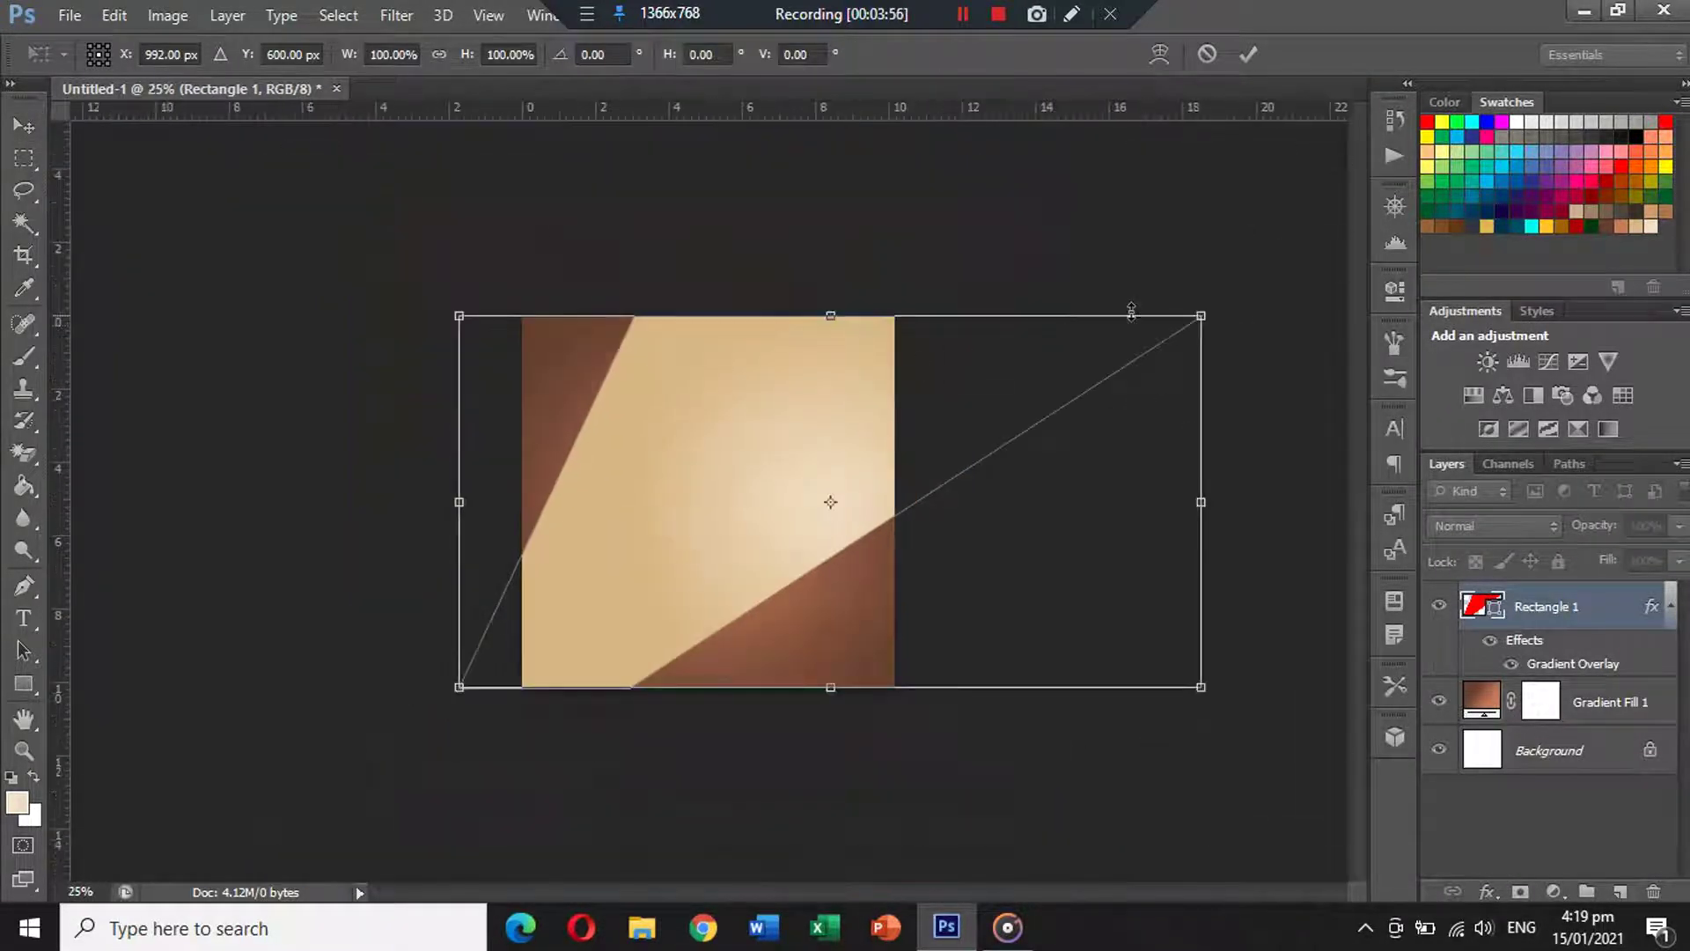
drag(1195, 315, 1199, 315)
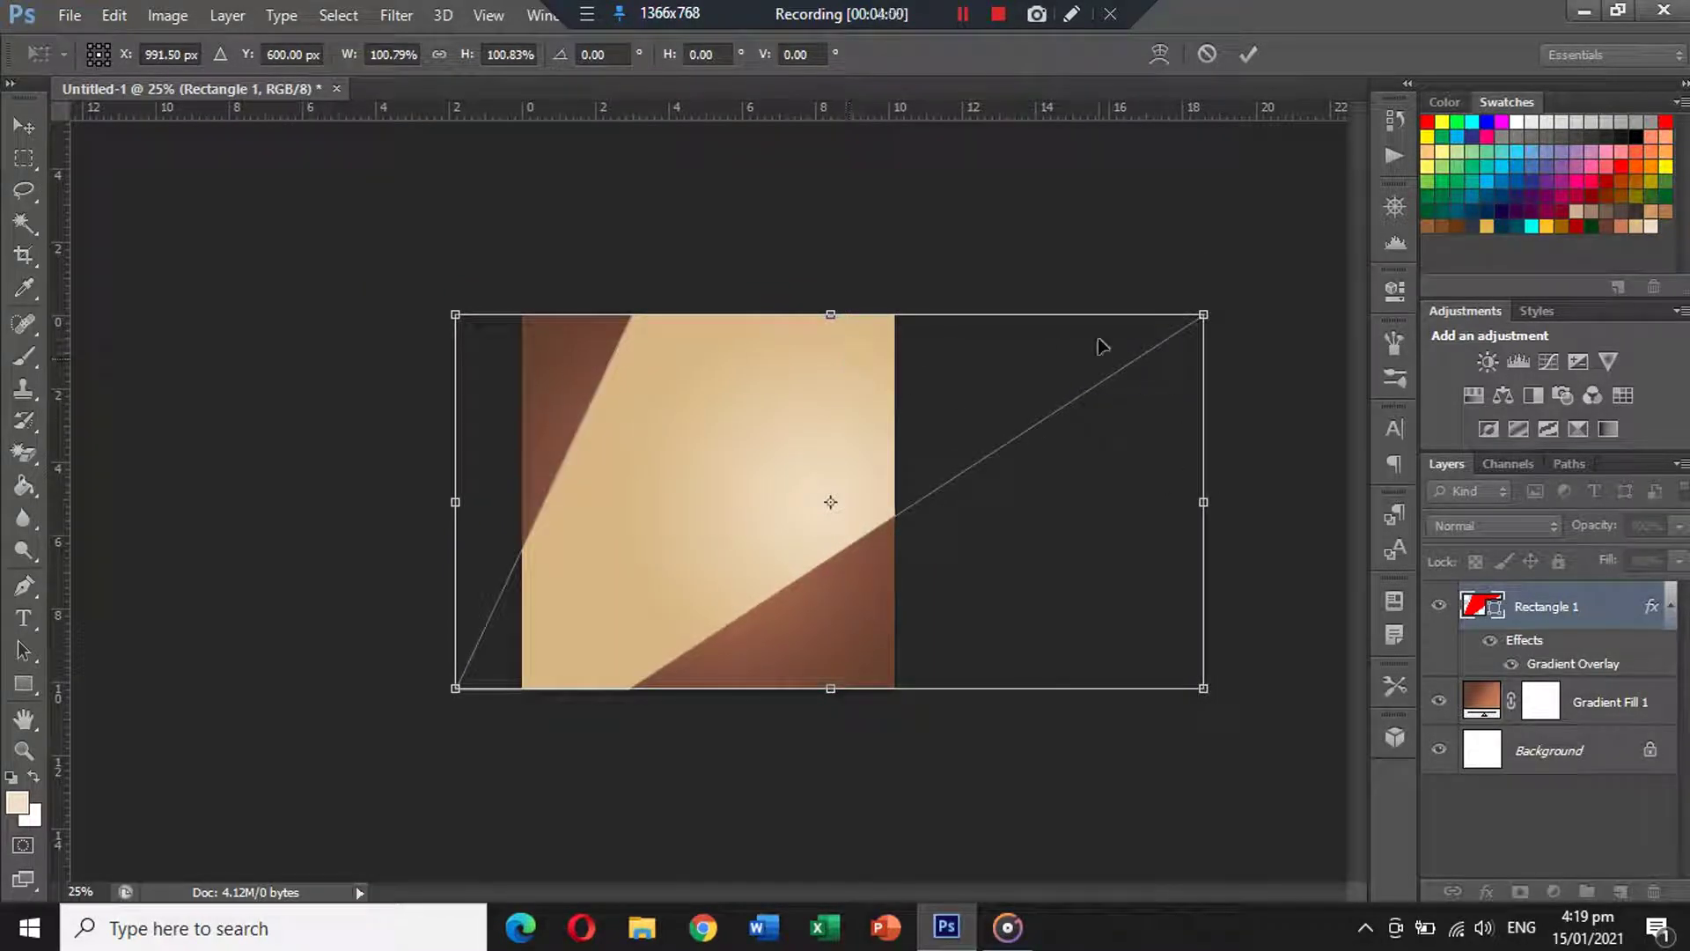
key(Return)
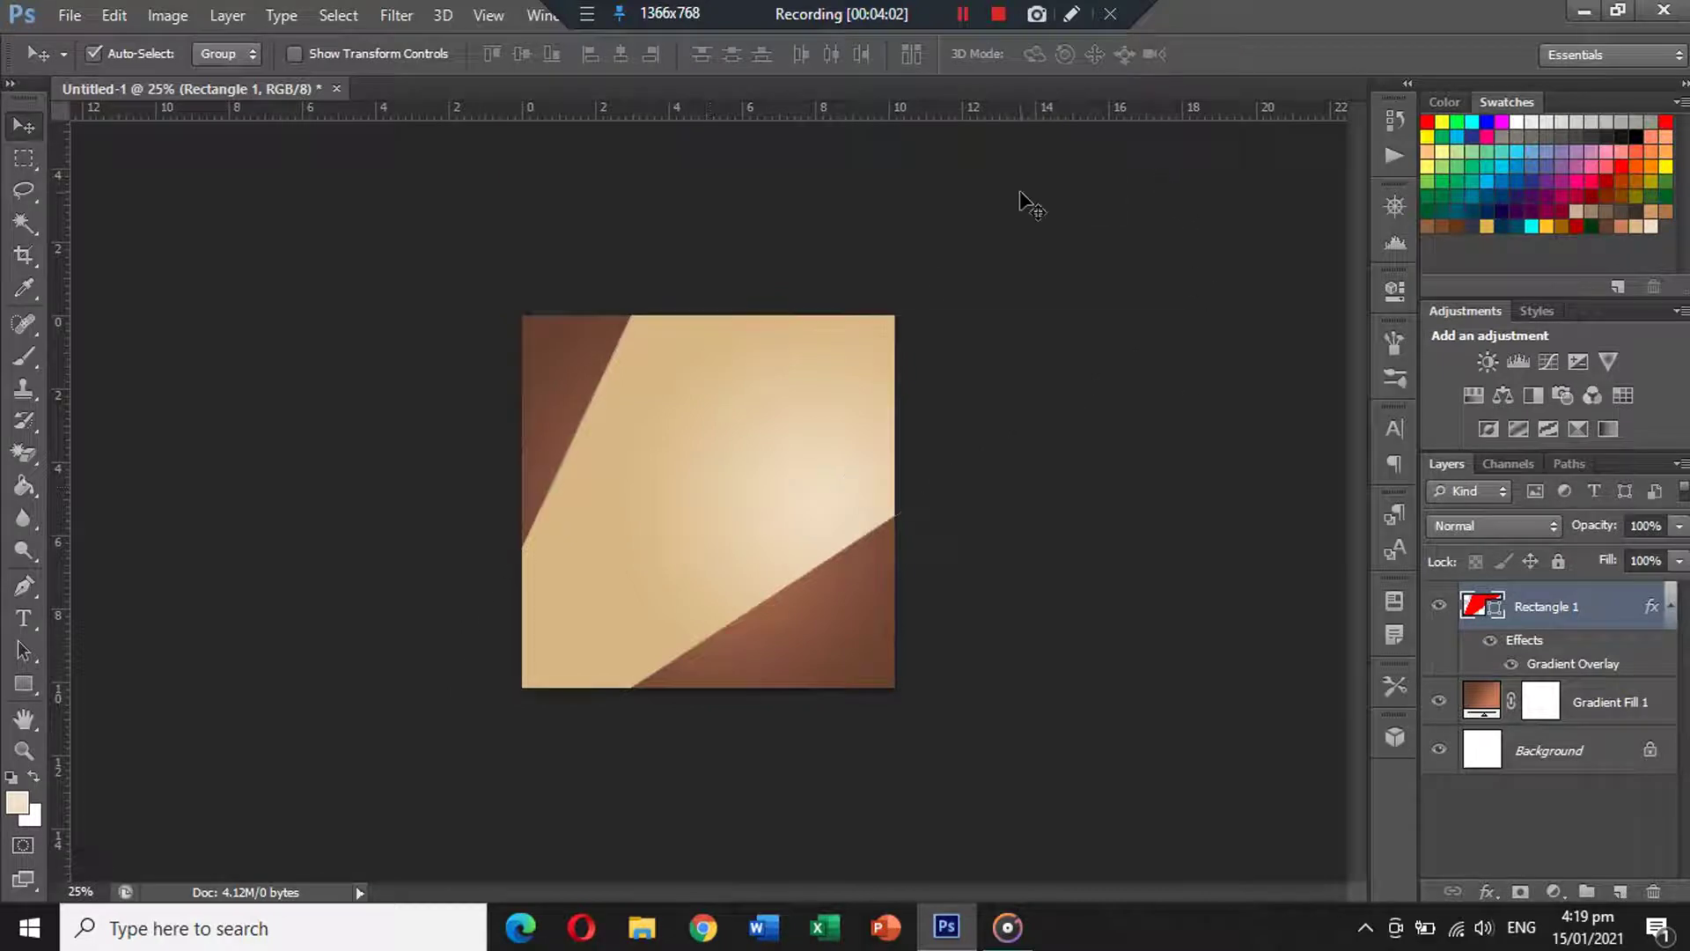
click(1020, 193)
scroll(748, 331, up, 7)
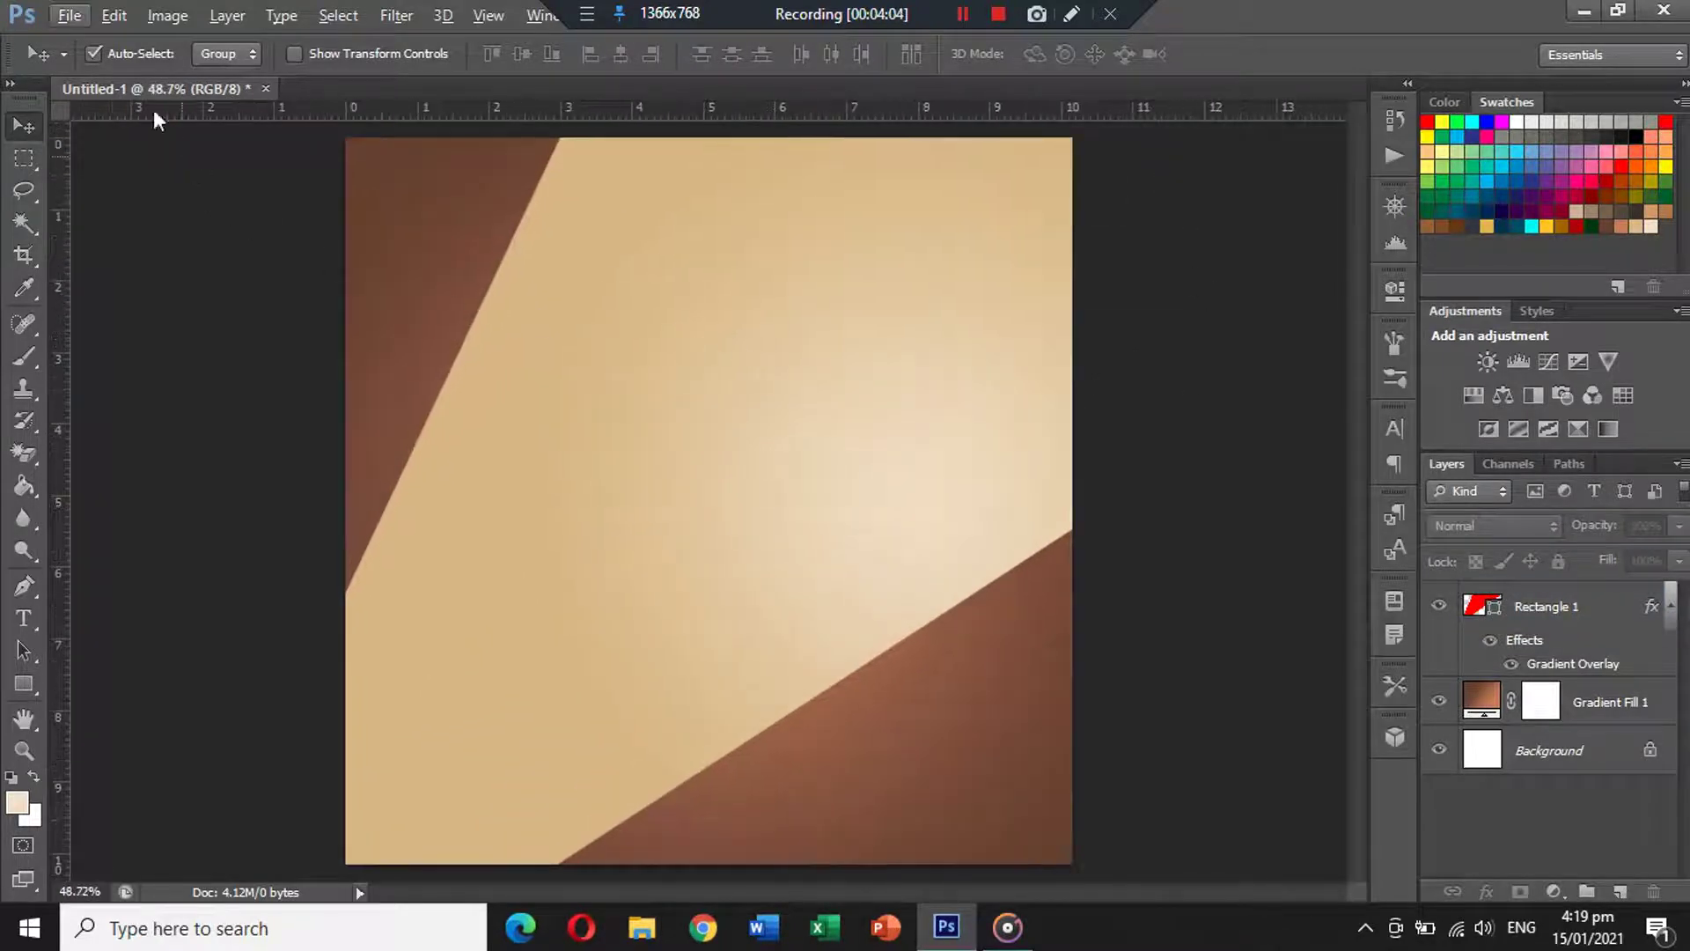
Open the klipartz.com burger image from the Icons folder.
click(69, 16)
click(88, 60)
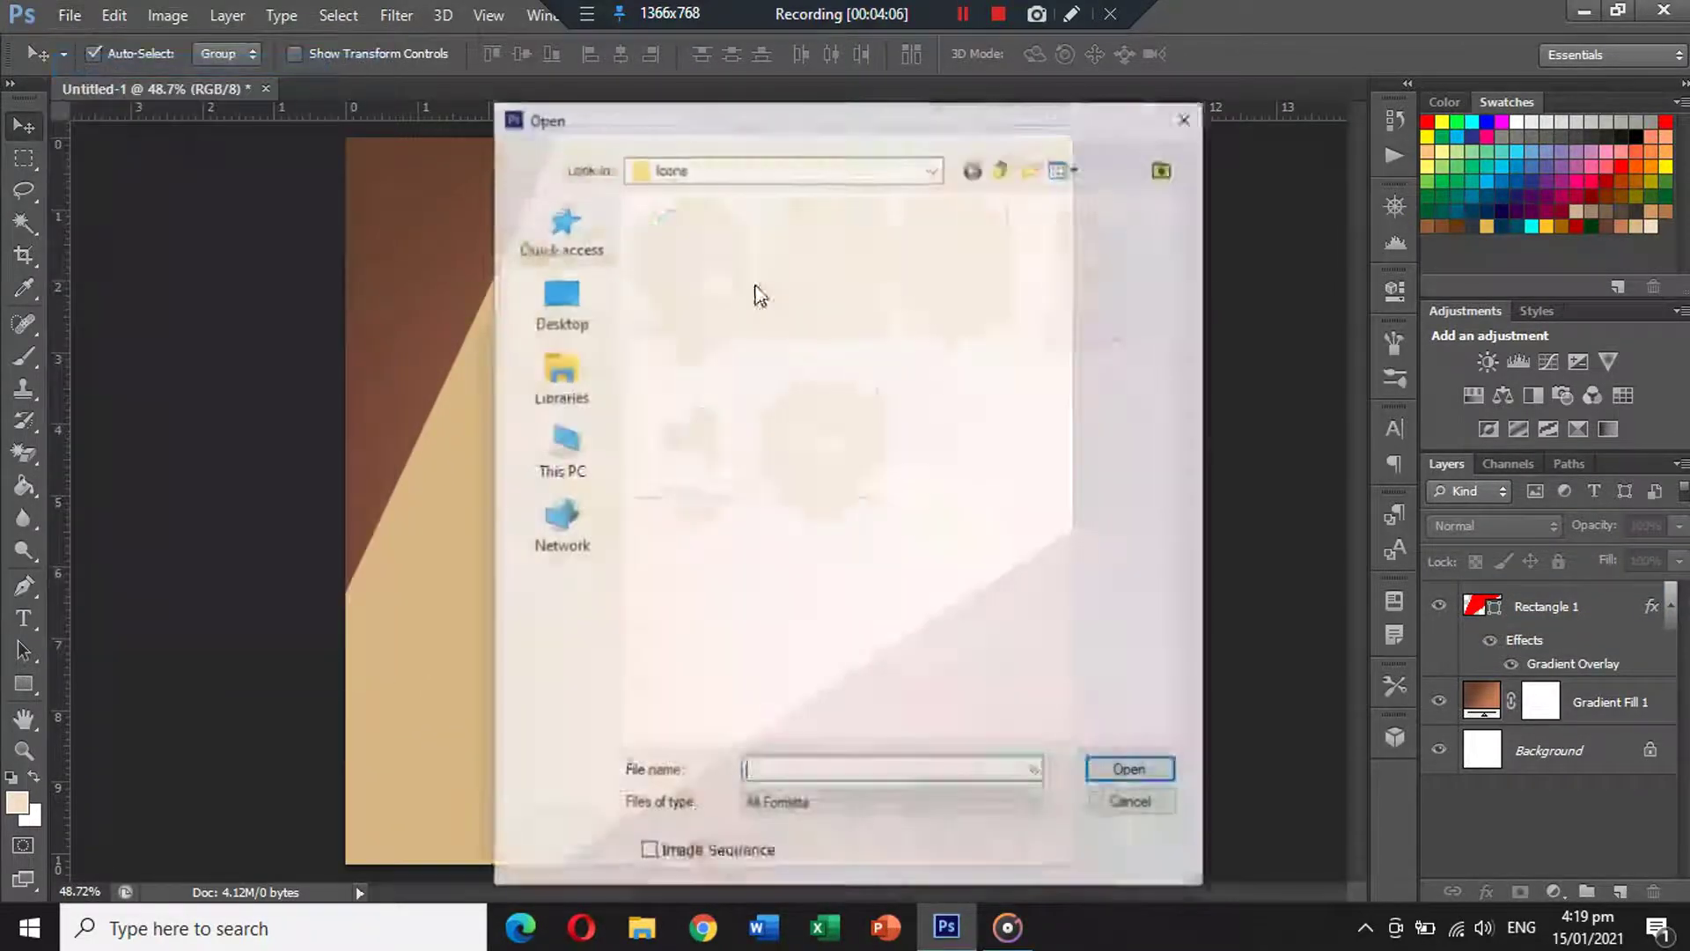
click(1083, 278)
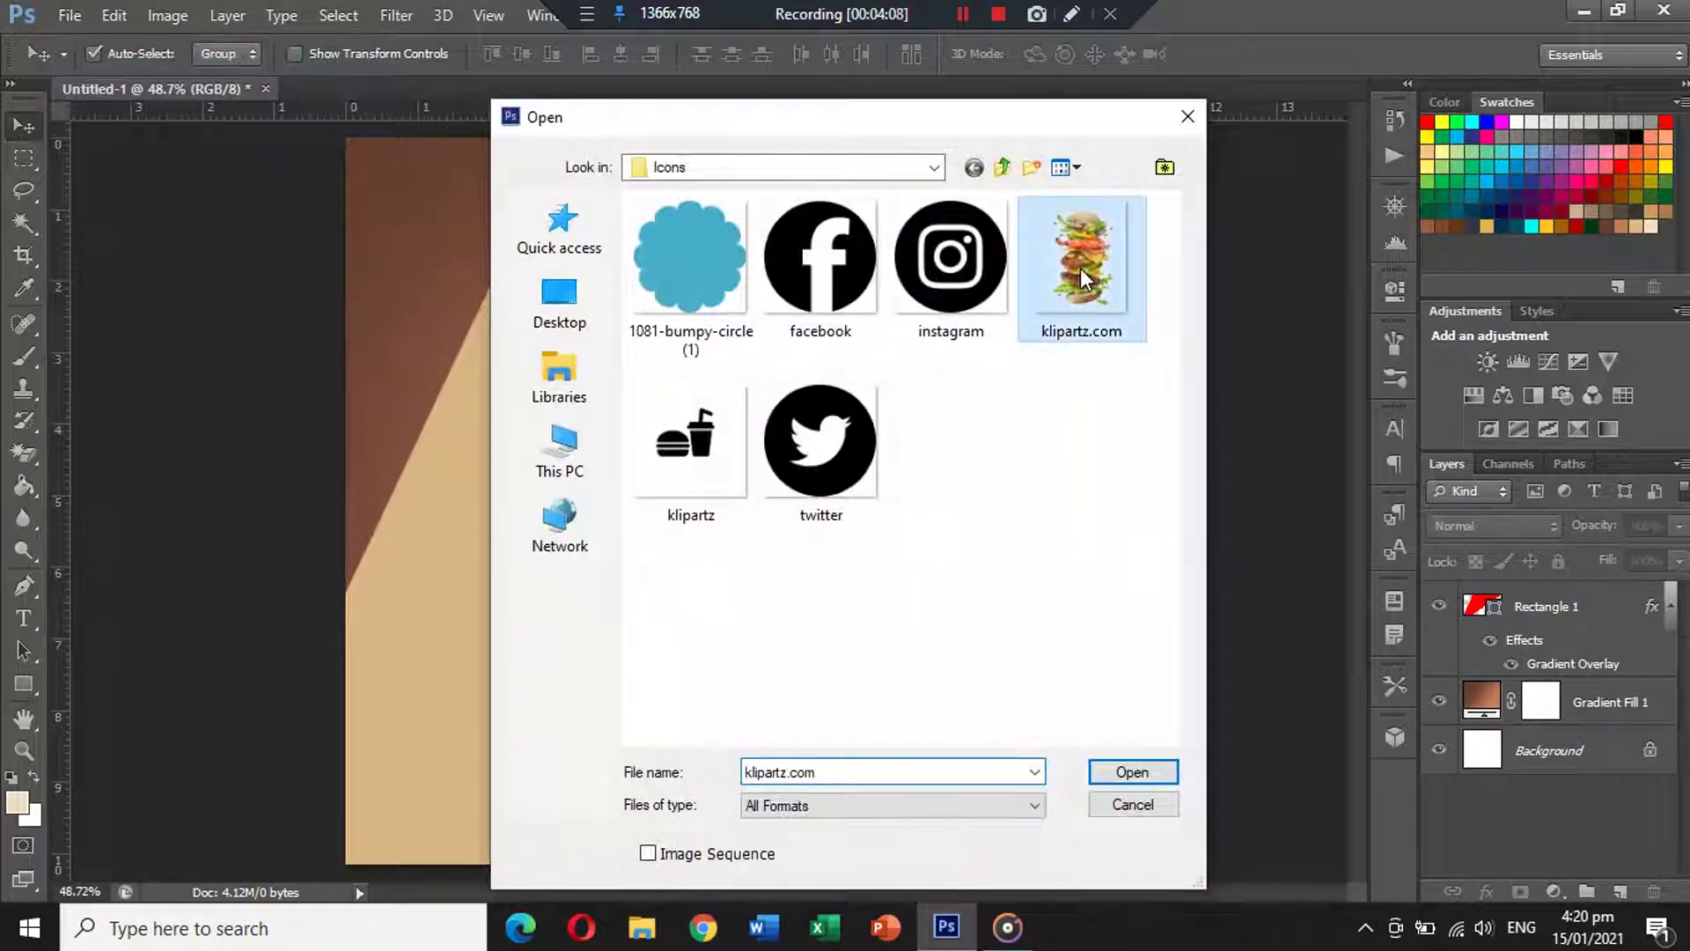
double_click(1081, 268)
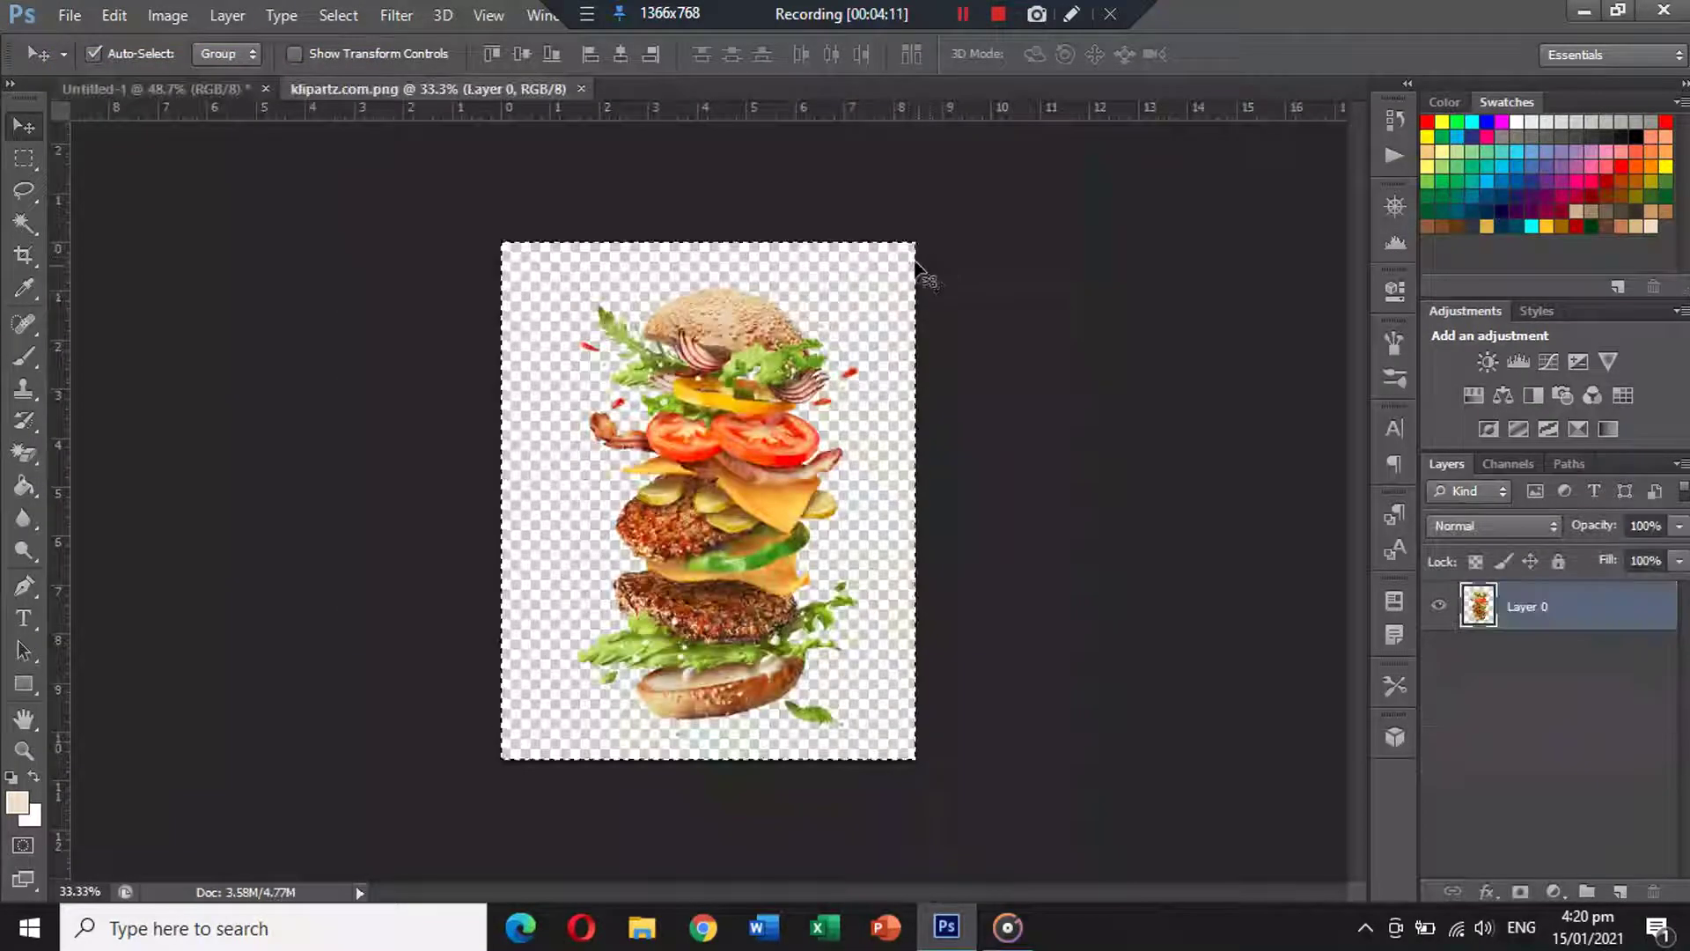
Cut the burger picture, close its document and paste the picture into the poster as a new layer.
drag(907, 250, 578, 93)
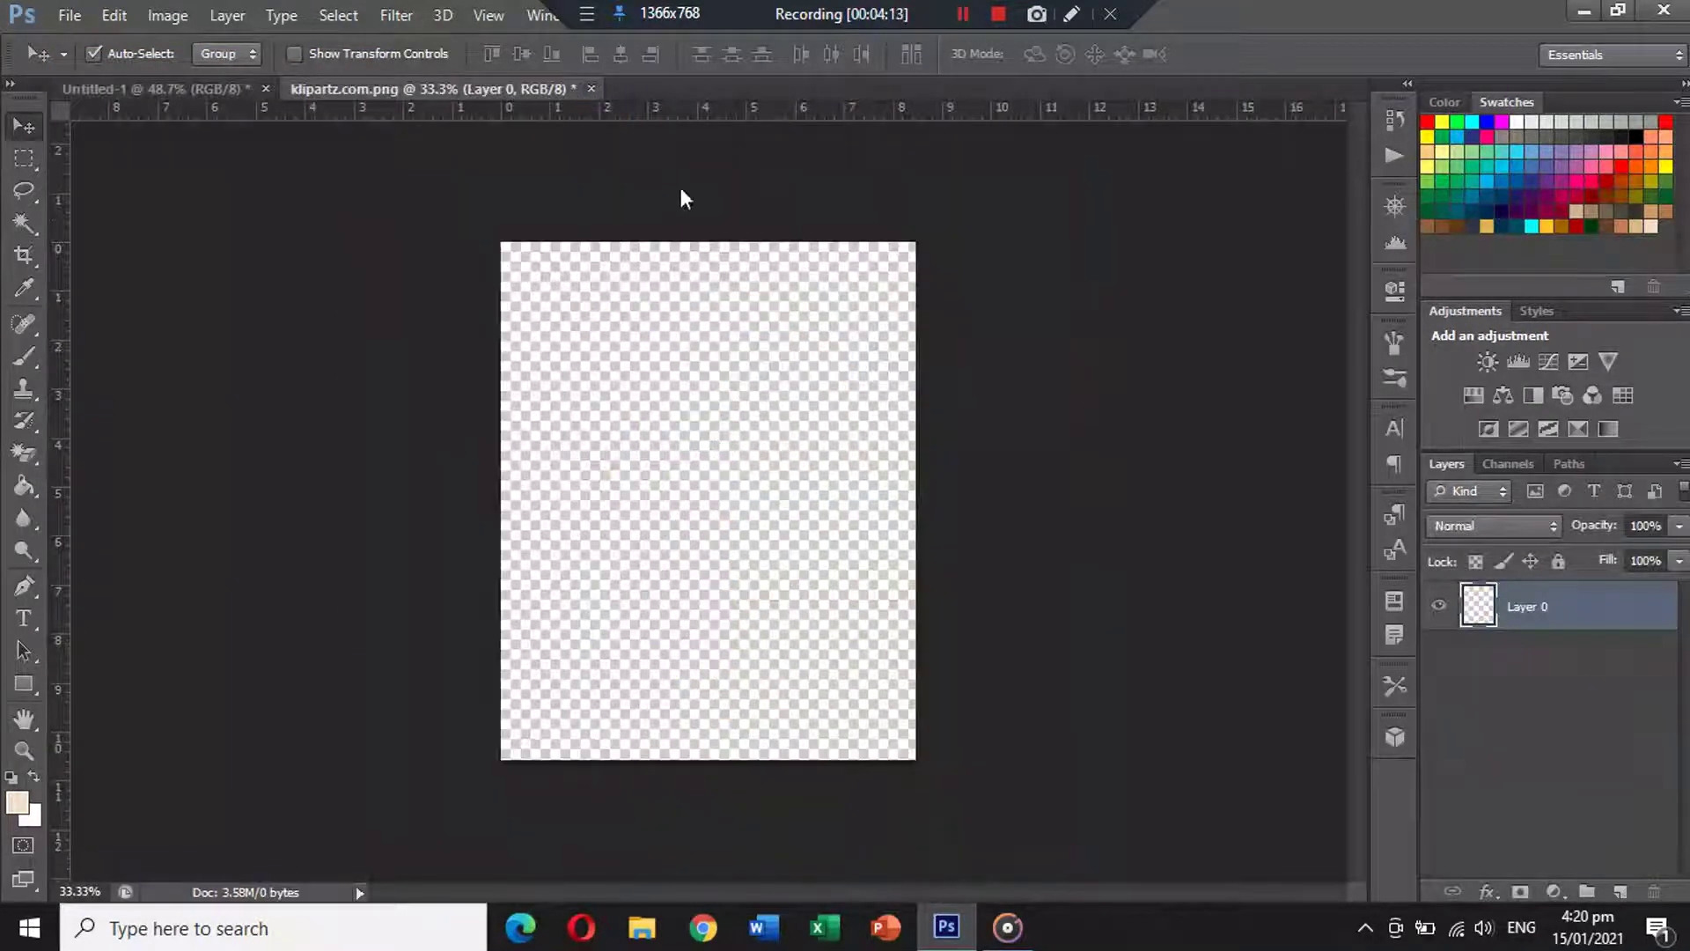
key(ctrl+w)
click(854, 366)
key(ctrl+v)
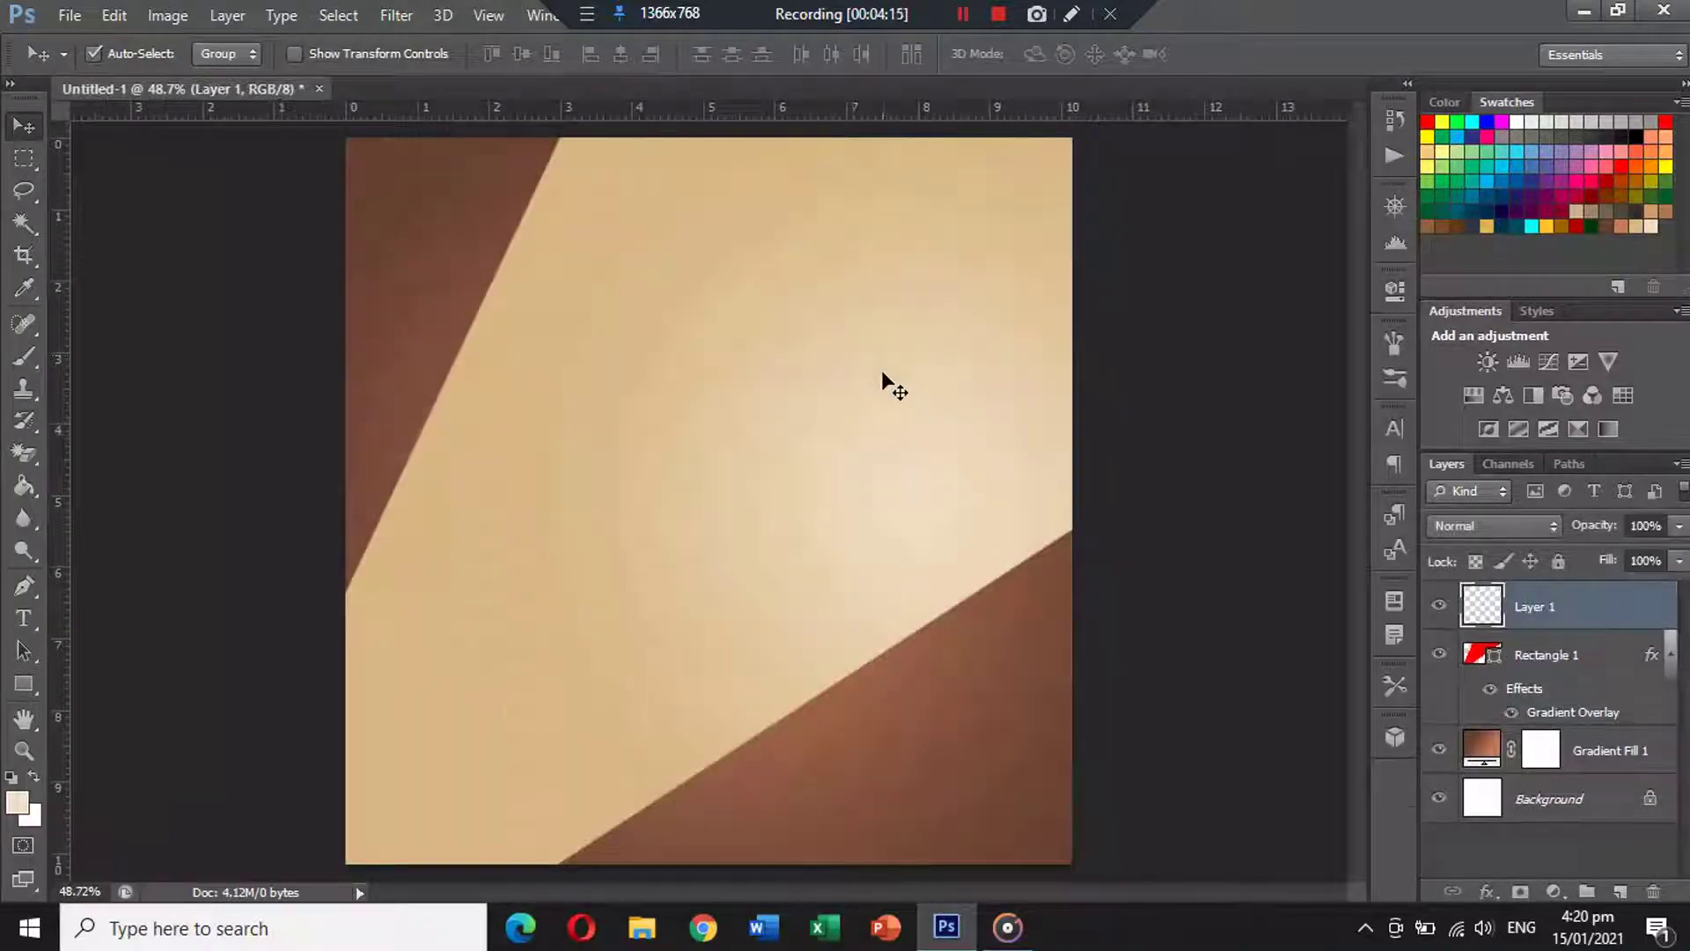
Scale the burger to about 66% and place it in the lower-right part of the poster, across the band's lower edge.
key(ctrl+t)
drag(908, 184, 822, 271)
drag(806, 373, 958, 455)
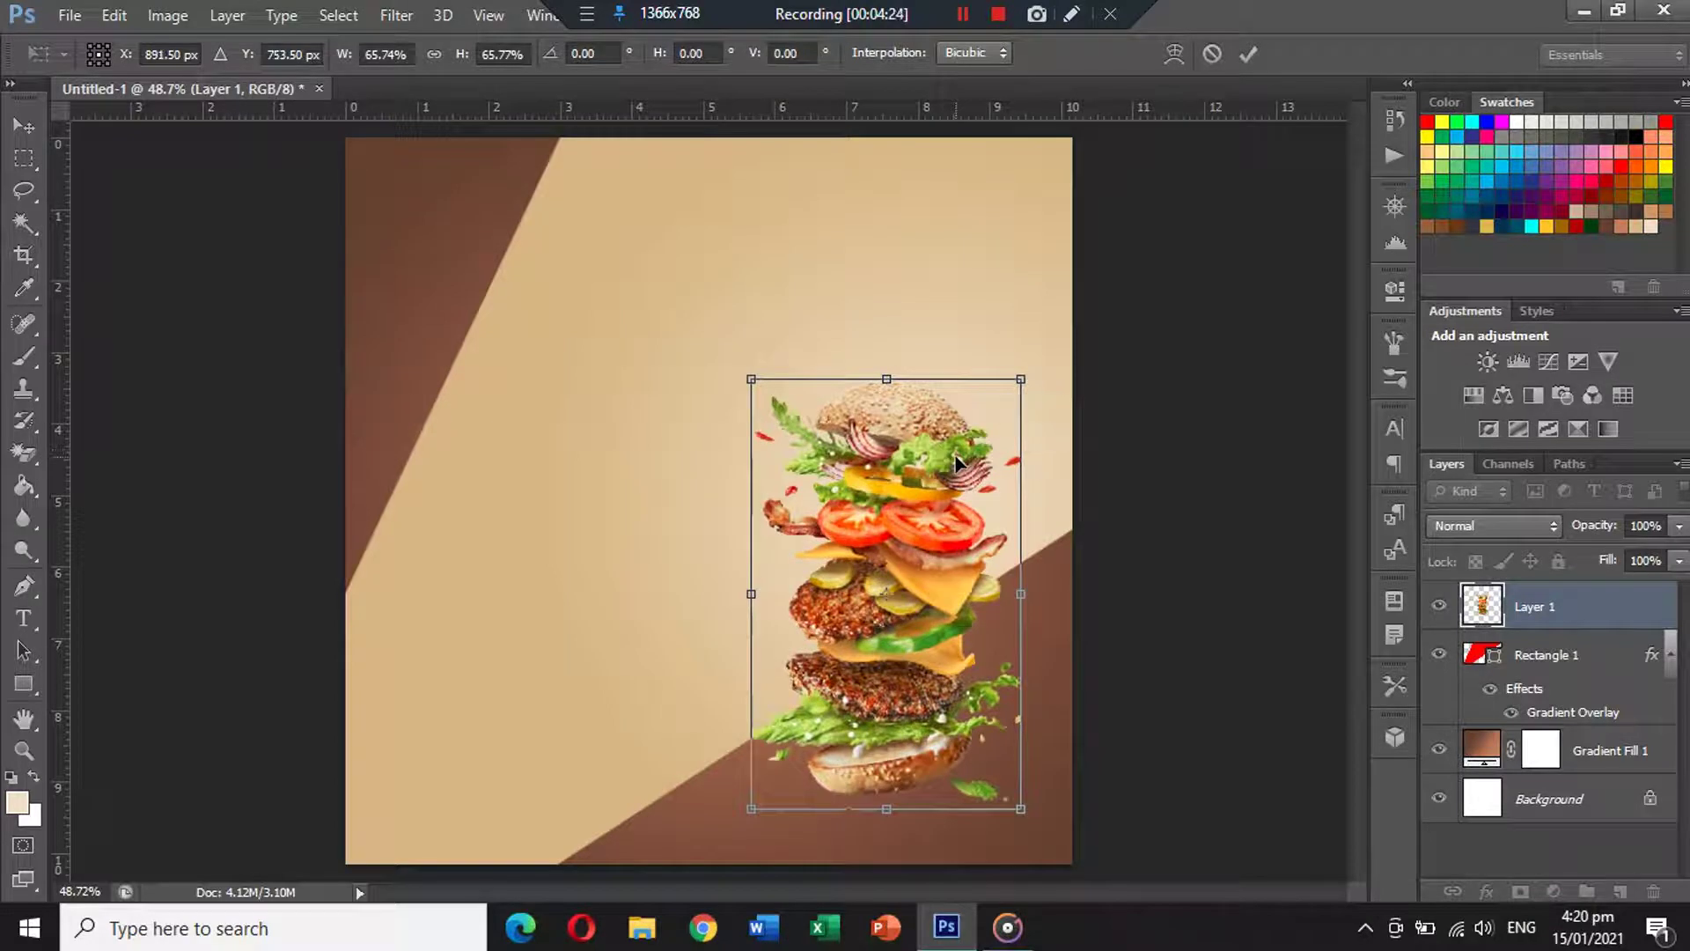
key(Return)
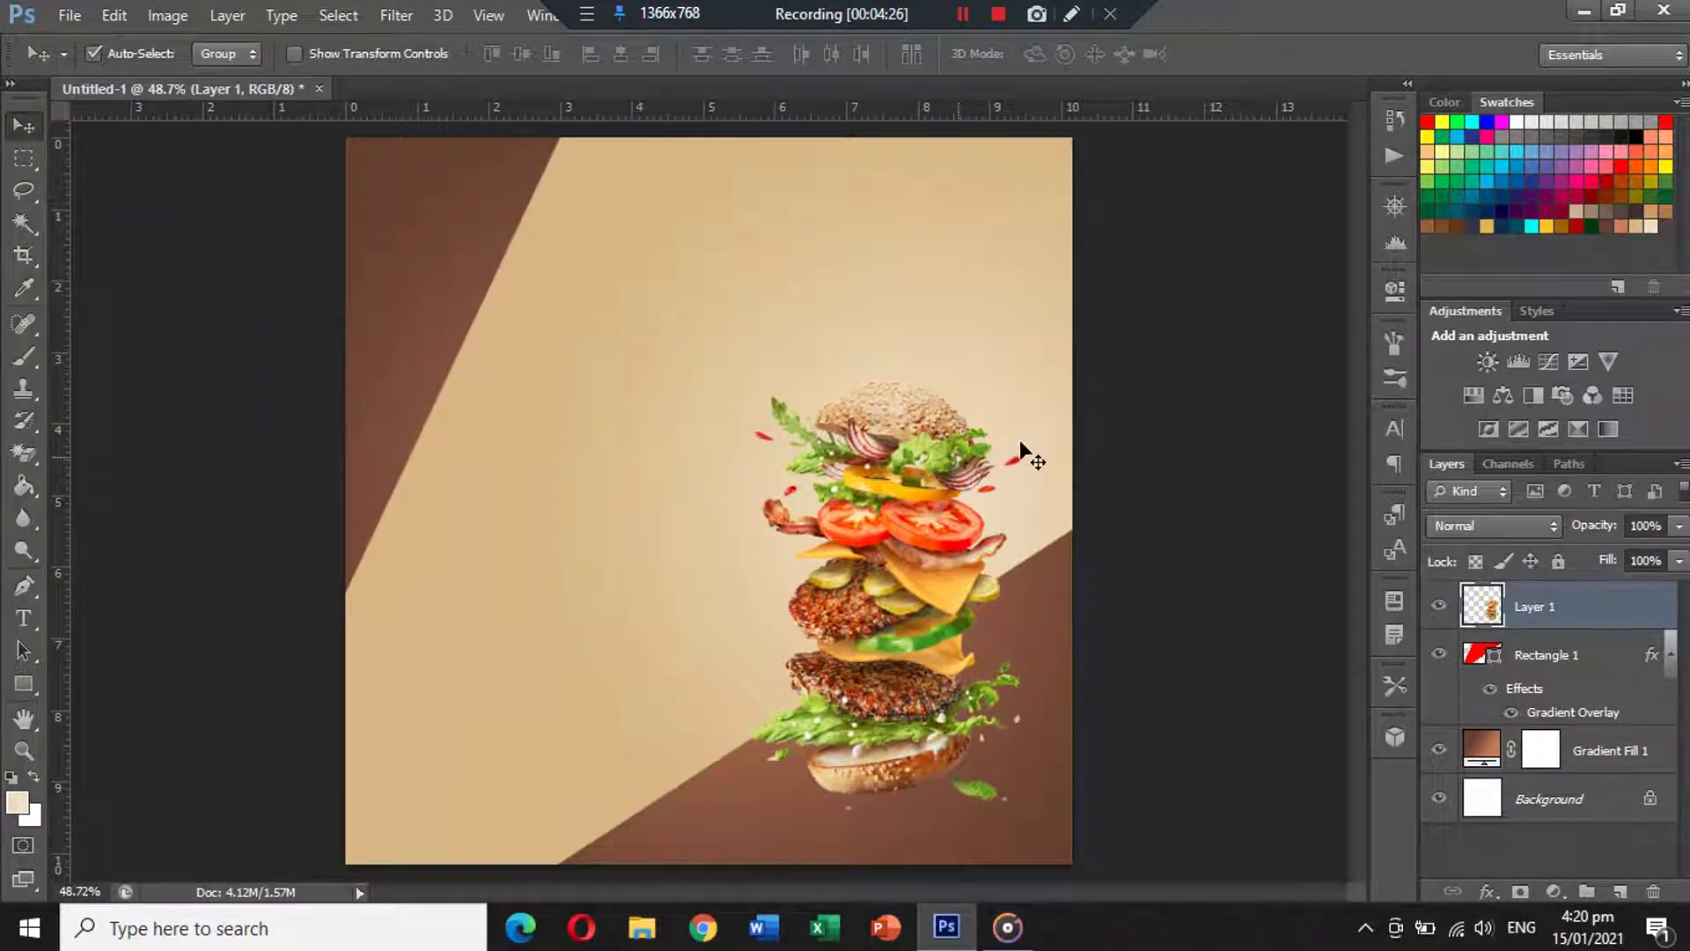
Darken the burger layer's shadows with Levels, setting the black input level to 20.
key(ctrl+l)
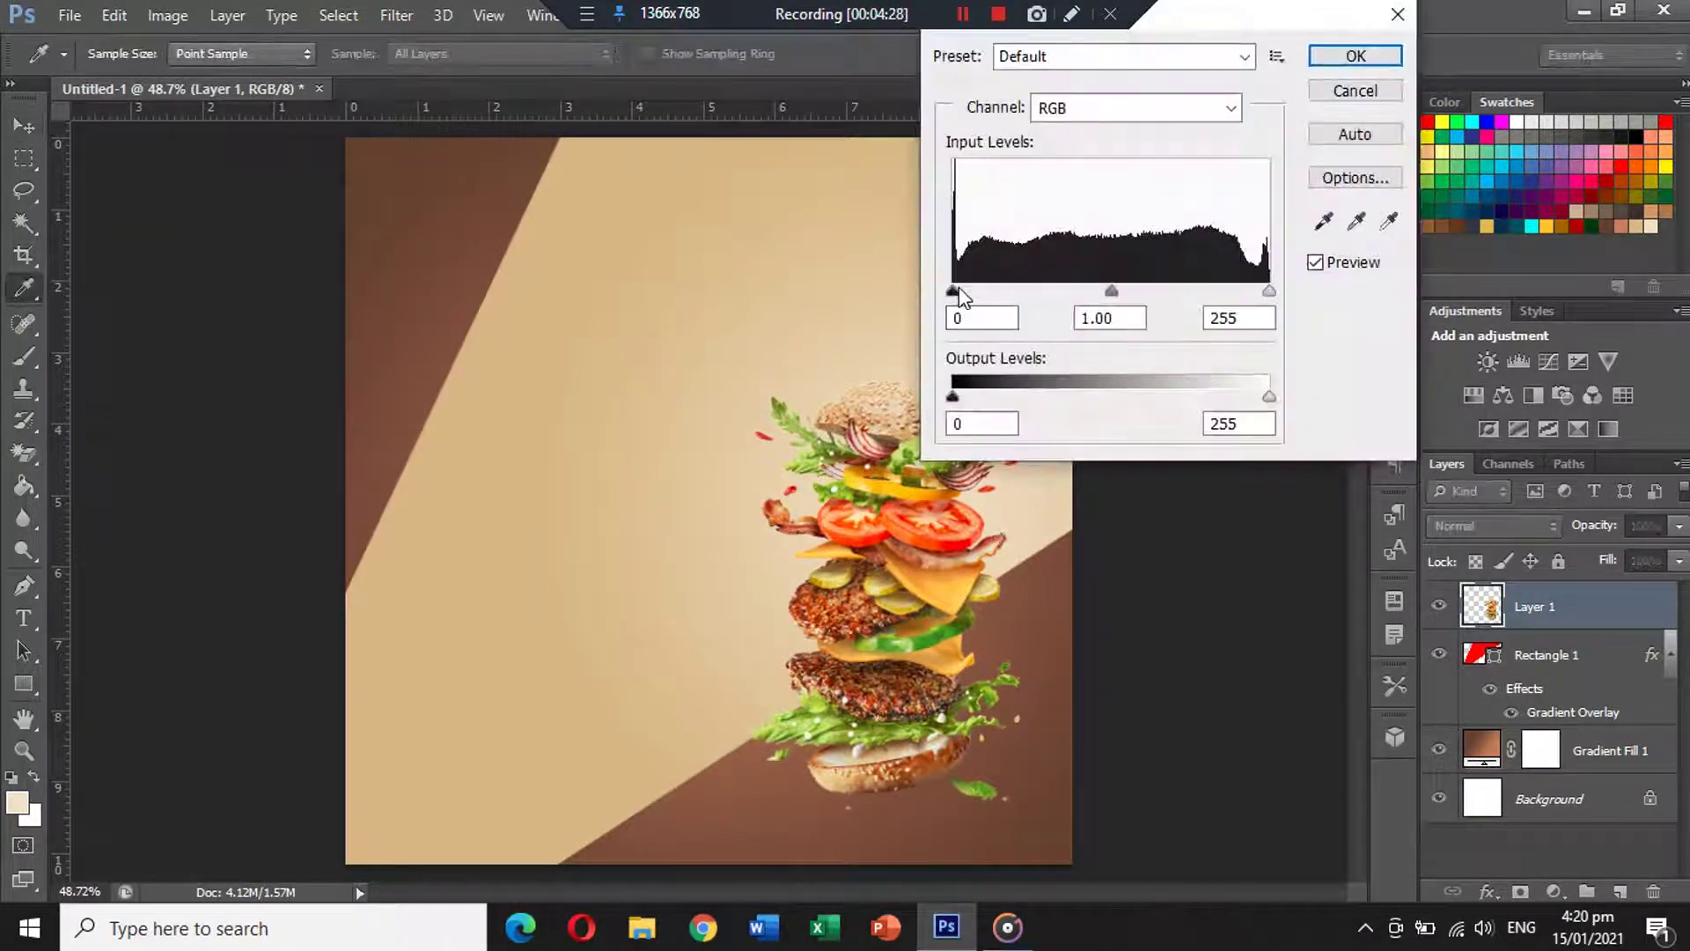
drag(959, 292, 977, 294)
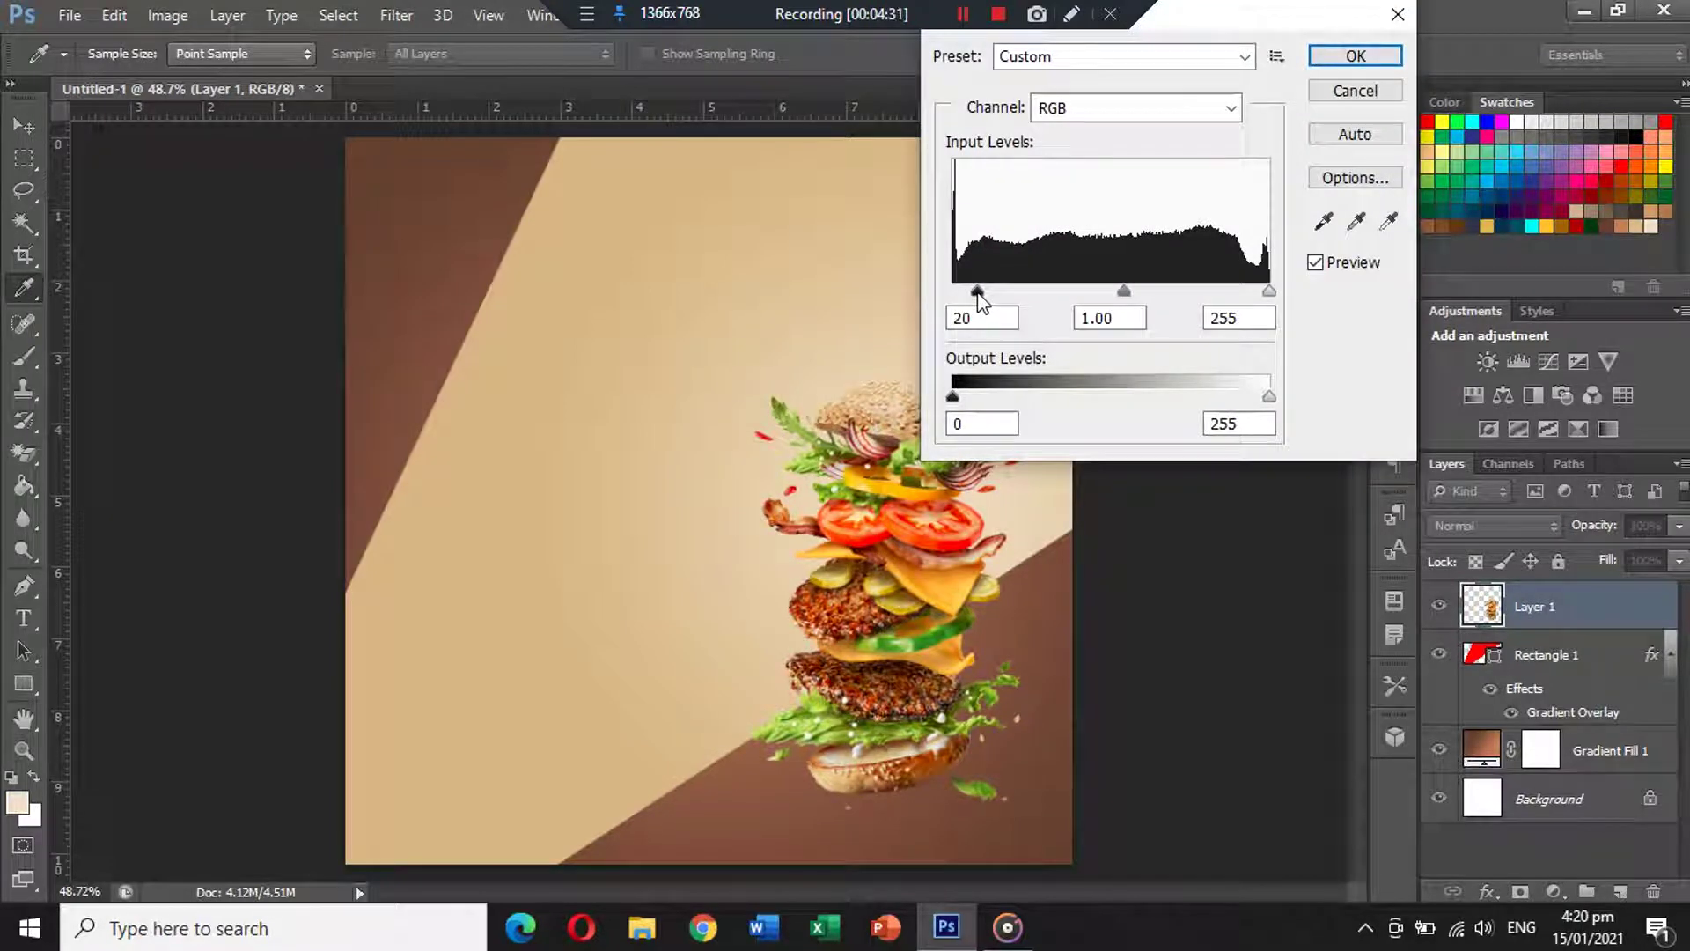
click(1339, 60)
Enlarge the burger slightly in proportion and shift it upward, keeping its bottom bun over the lower brown area.
key(ctrl+t)
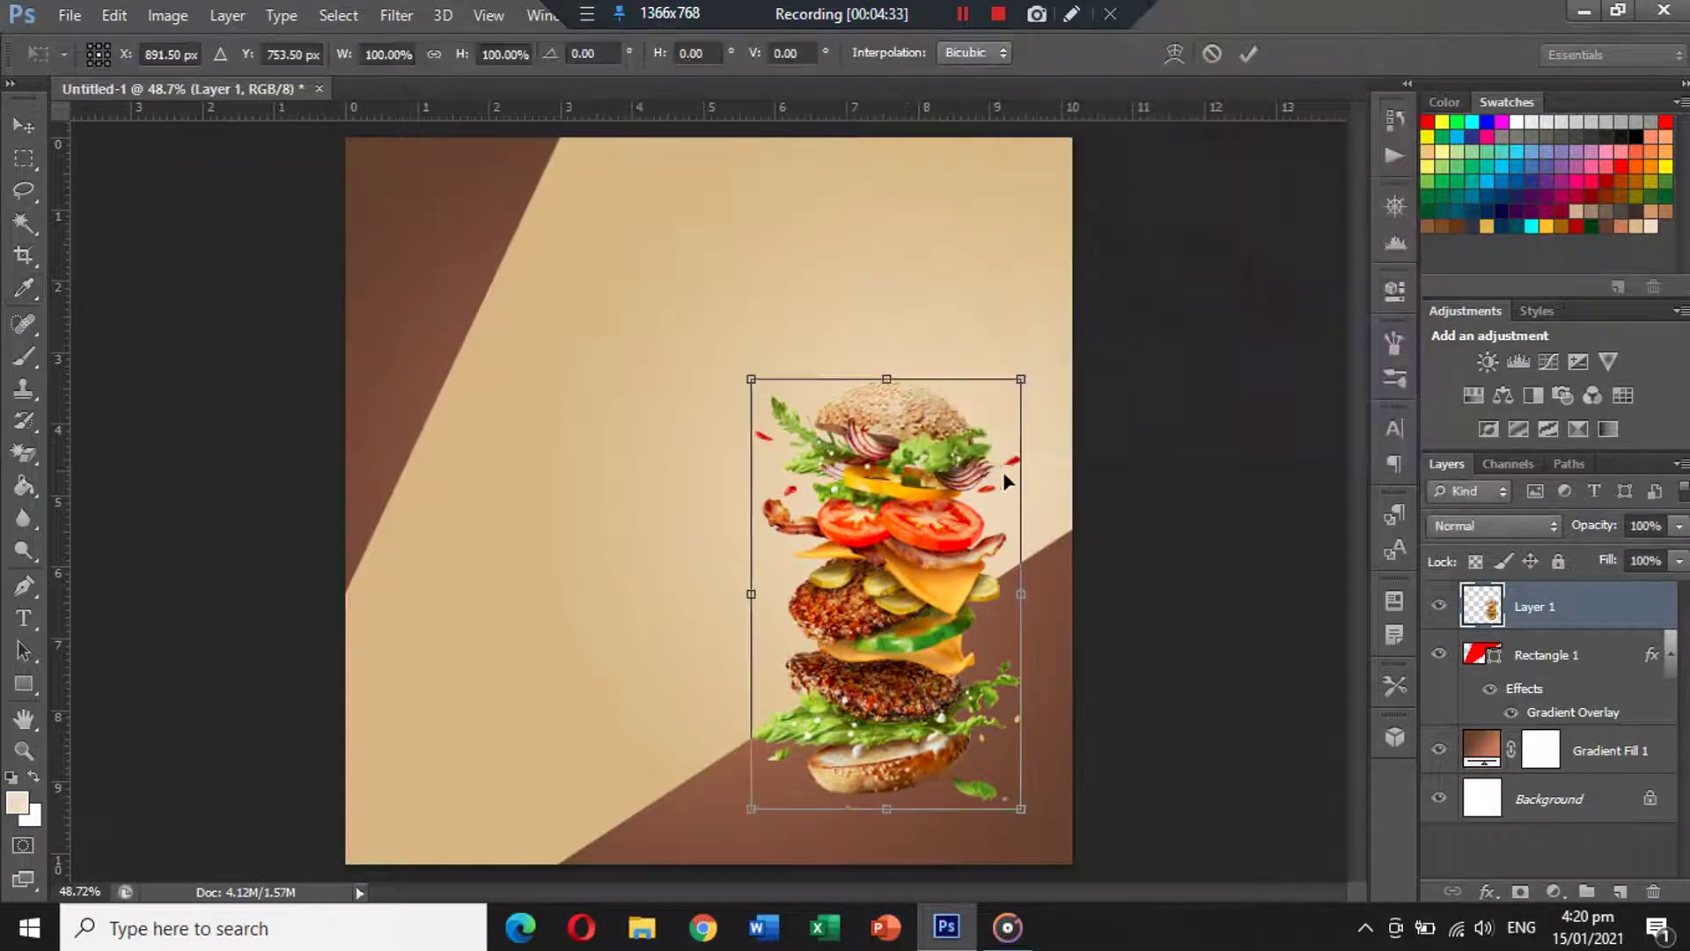
drag(1027, 377, 1074, 347)
drag(995, 406, 999, 377)
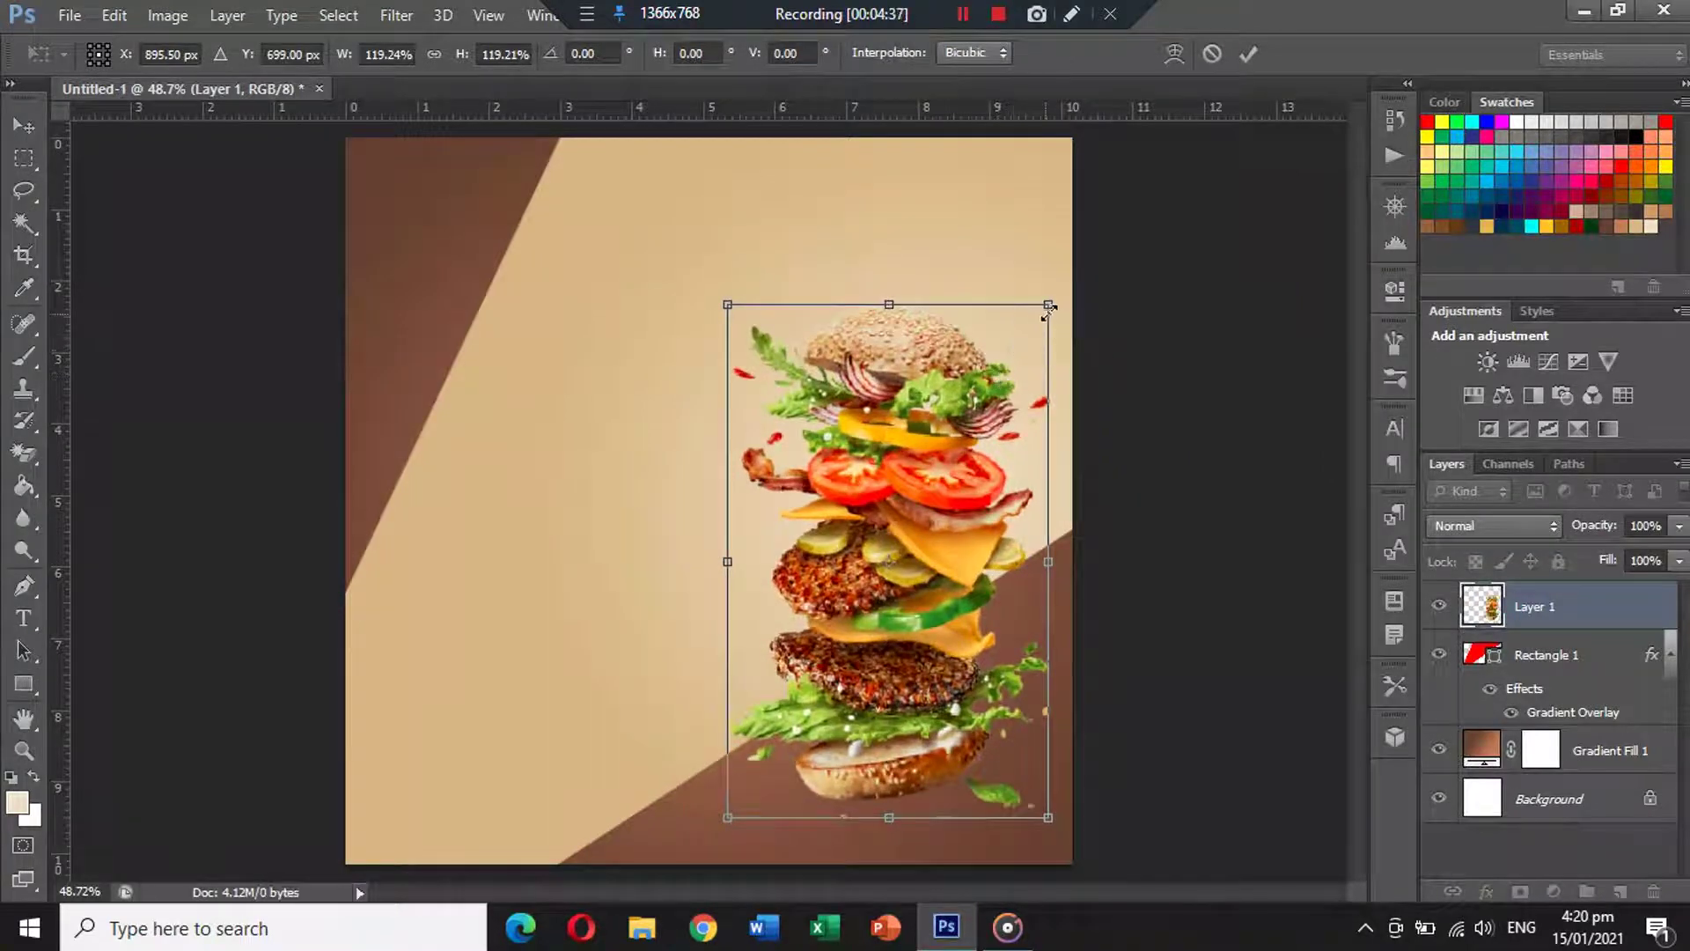
drag(1046, 309, 1042, 318)
key(Return)
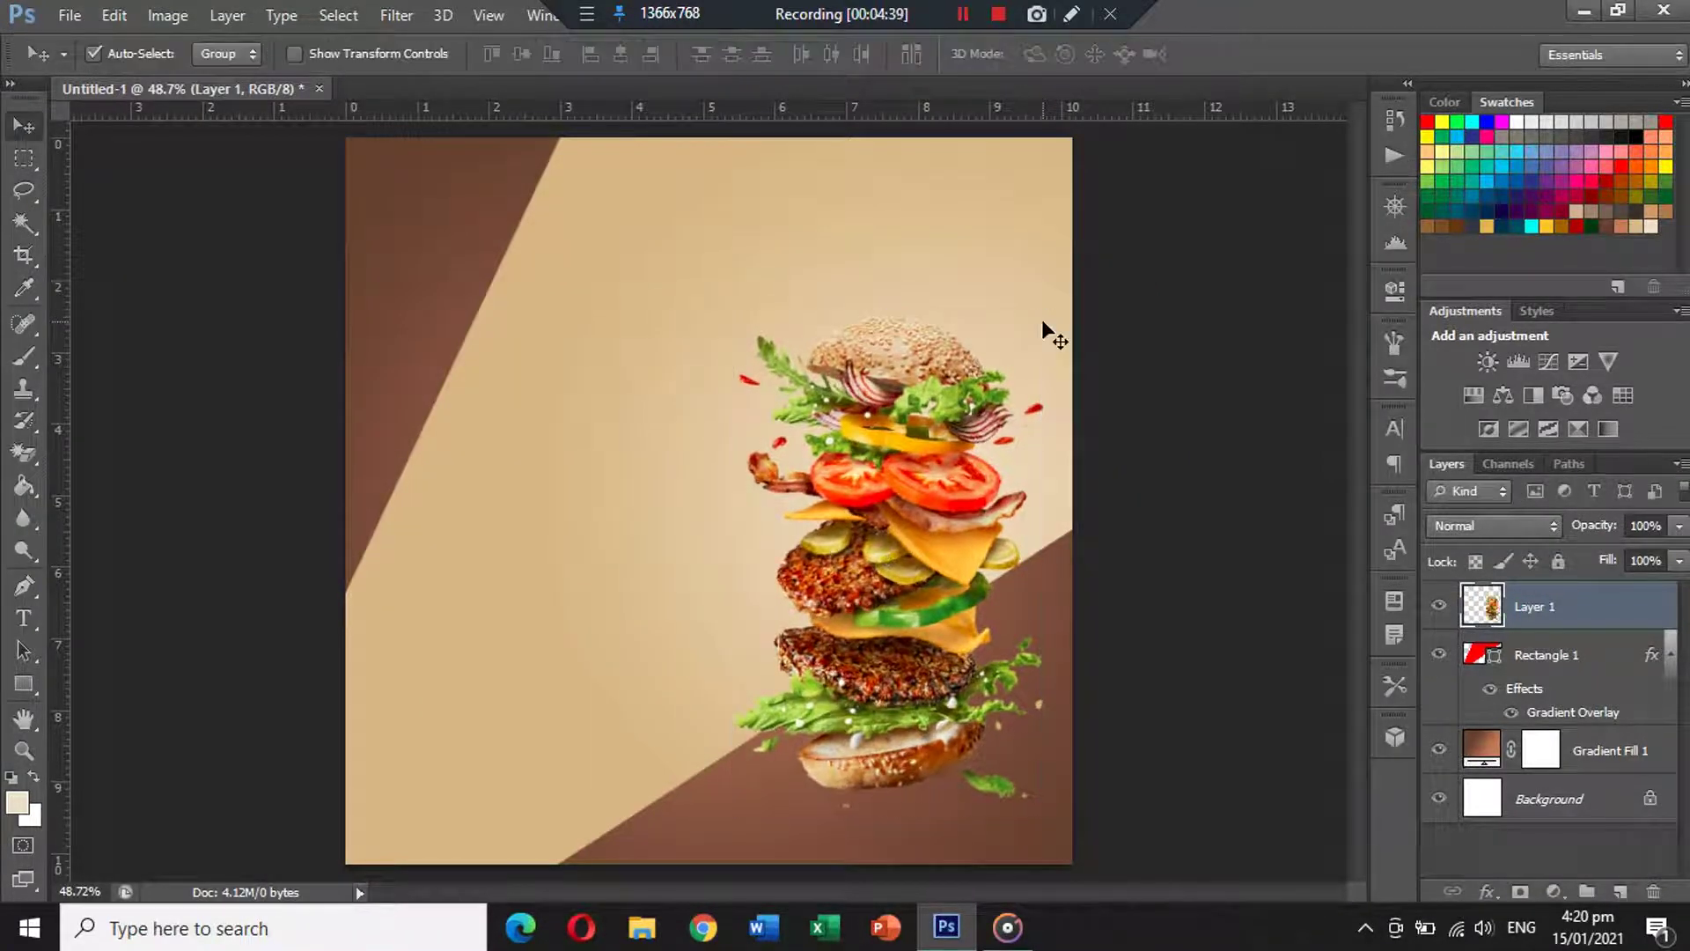
Add a new layer directly above the band and paint one soft black dab on it with a 400 px brush.
click(1546, 650)
click(1619, 889)
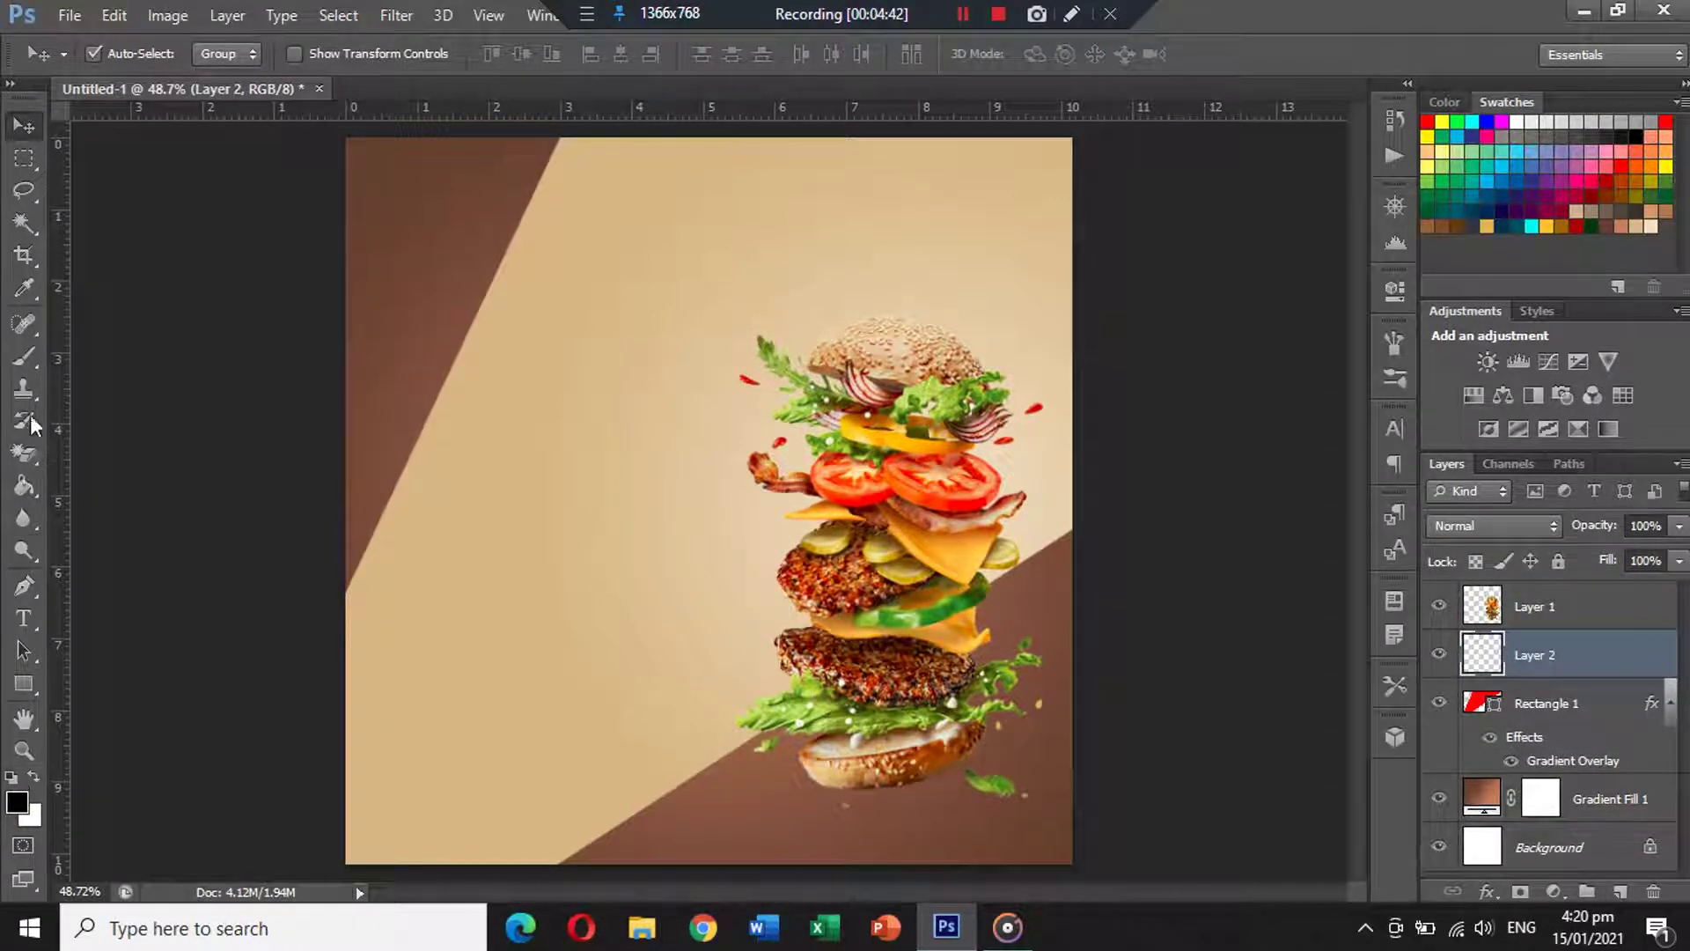
key(b)
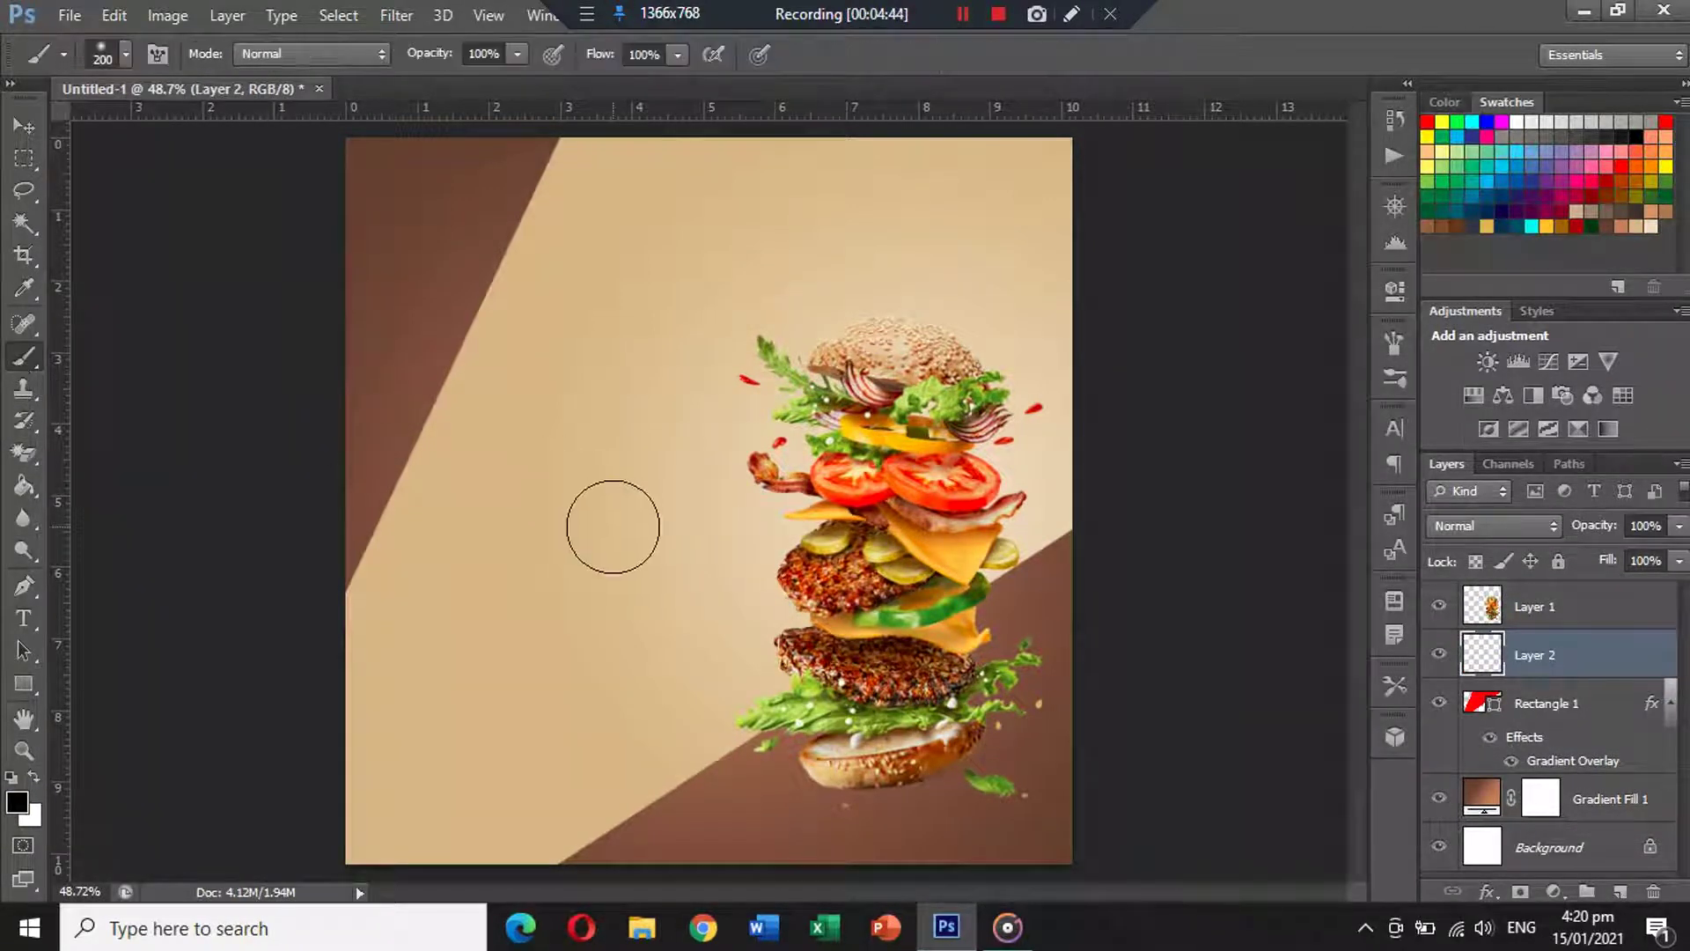
key(bracketright)
key(bracketright)
click(595, 505)
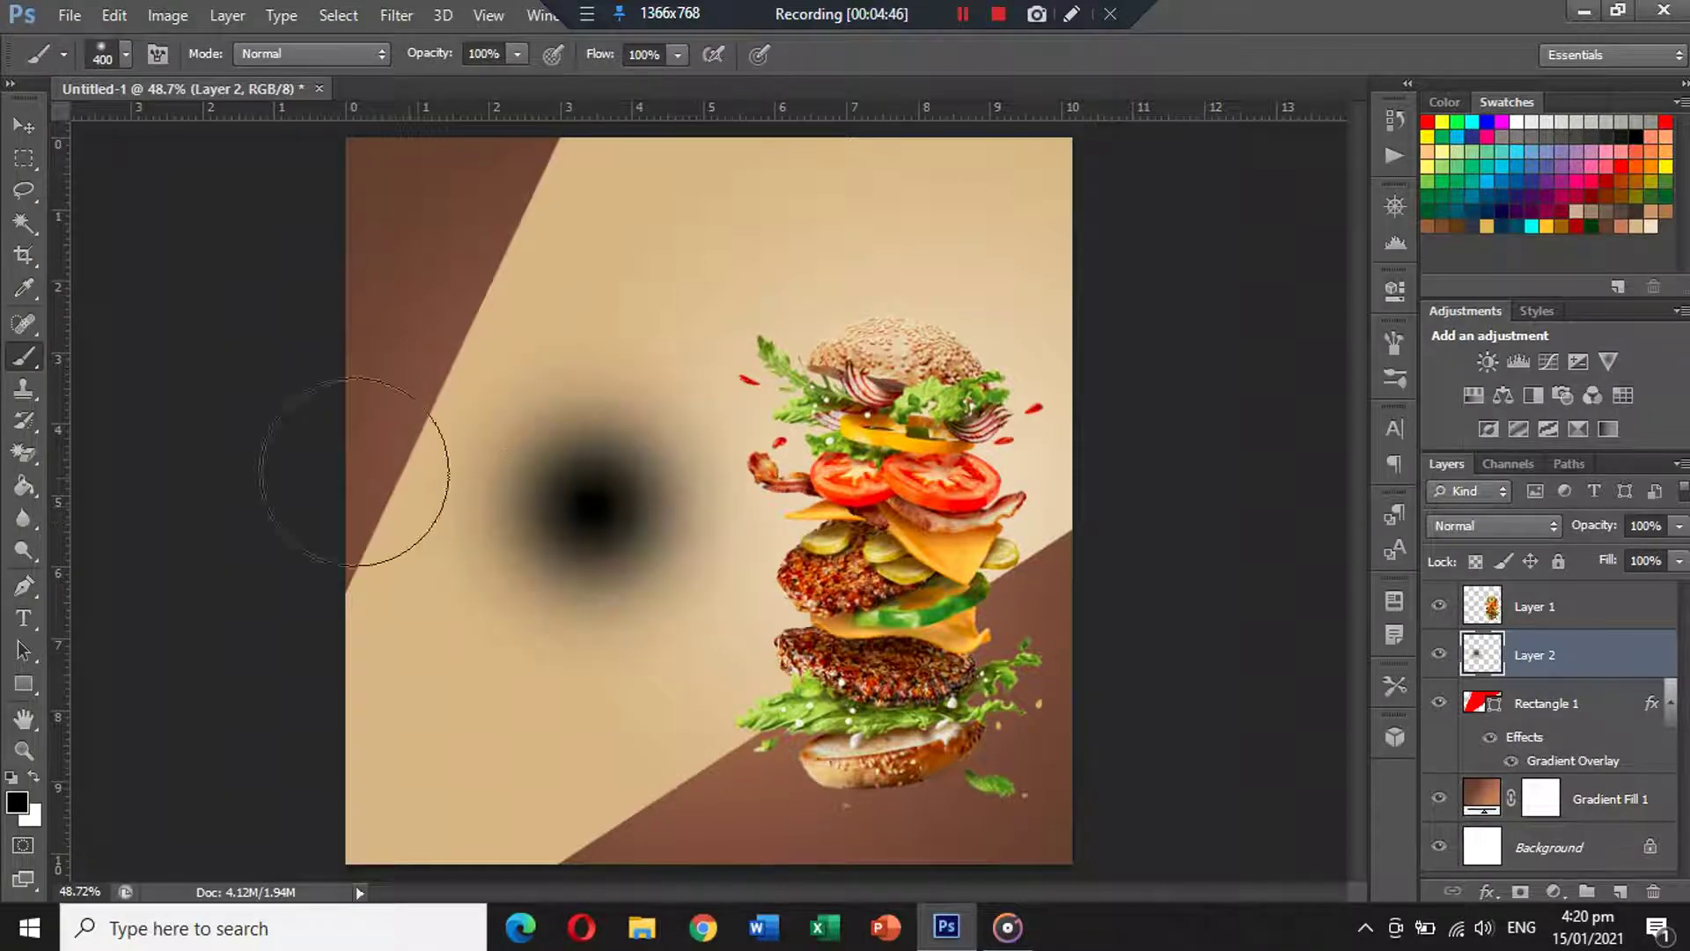
Flatten the black dab to about 10% height and place it under the bottom bun as the burger's shadow.
click(26, 123)
key(ctrl+t)
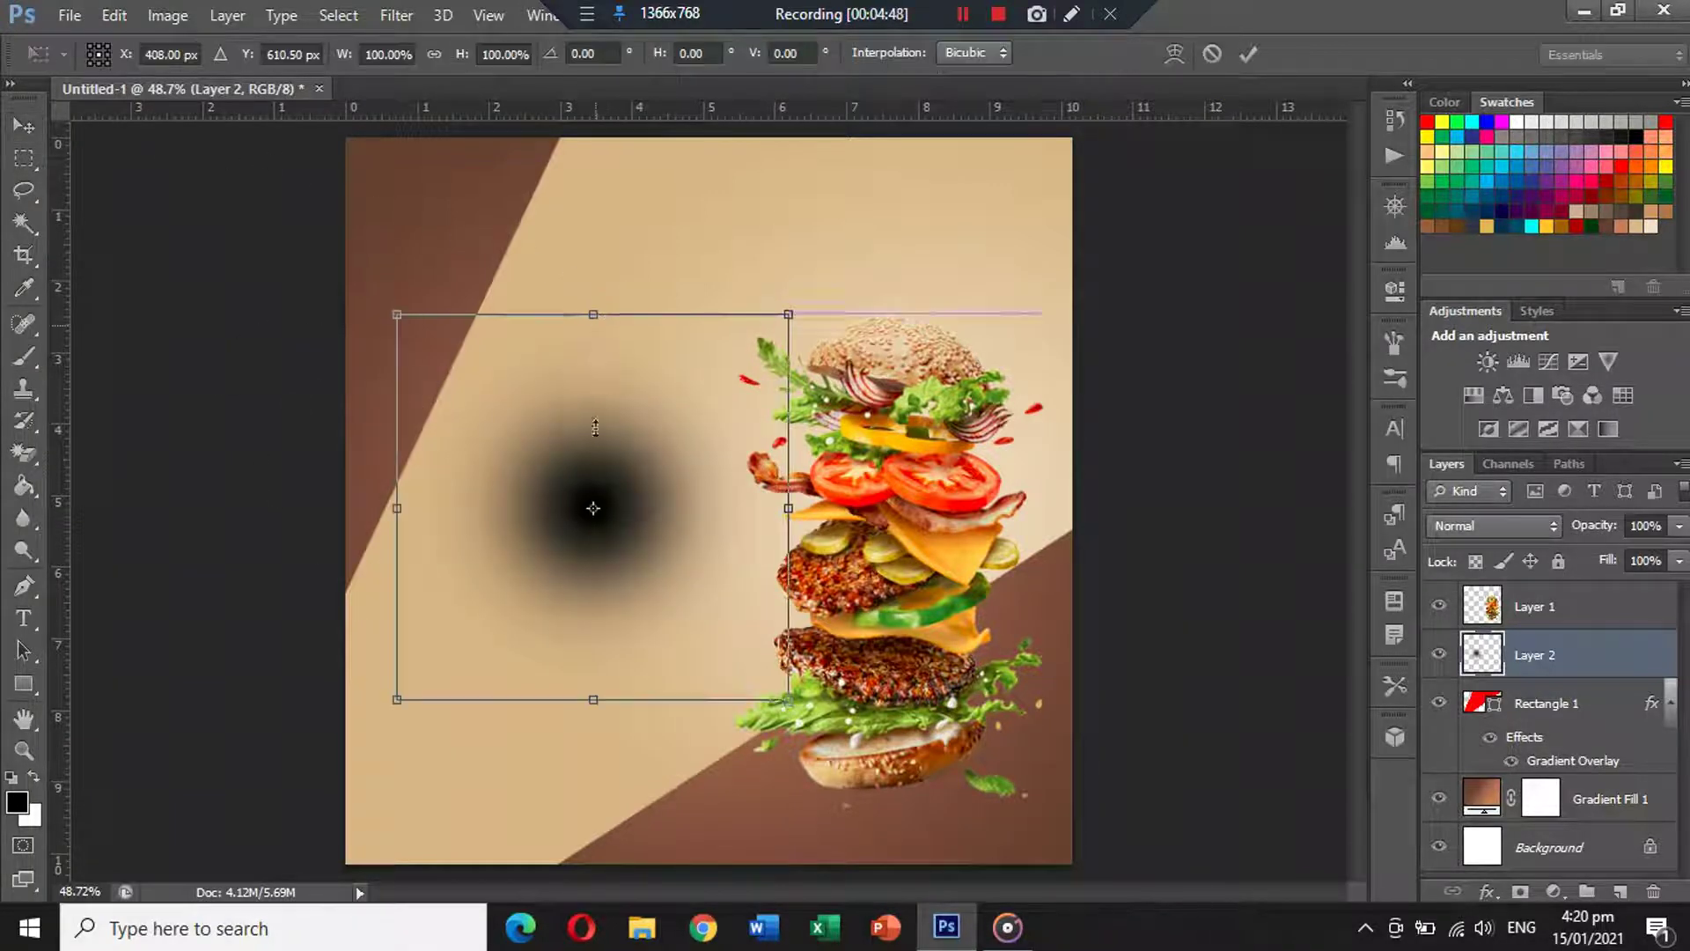
mouse_move(595, 309)
mouse_down()
mouse_move(613, 498)
mouse_move(907, 798)
mouse_move(930, 799)
mouse_up()
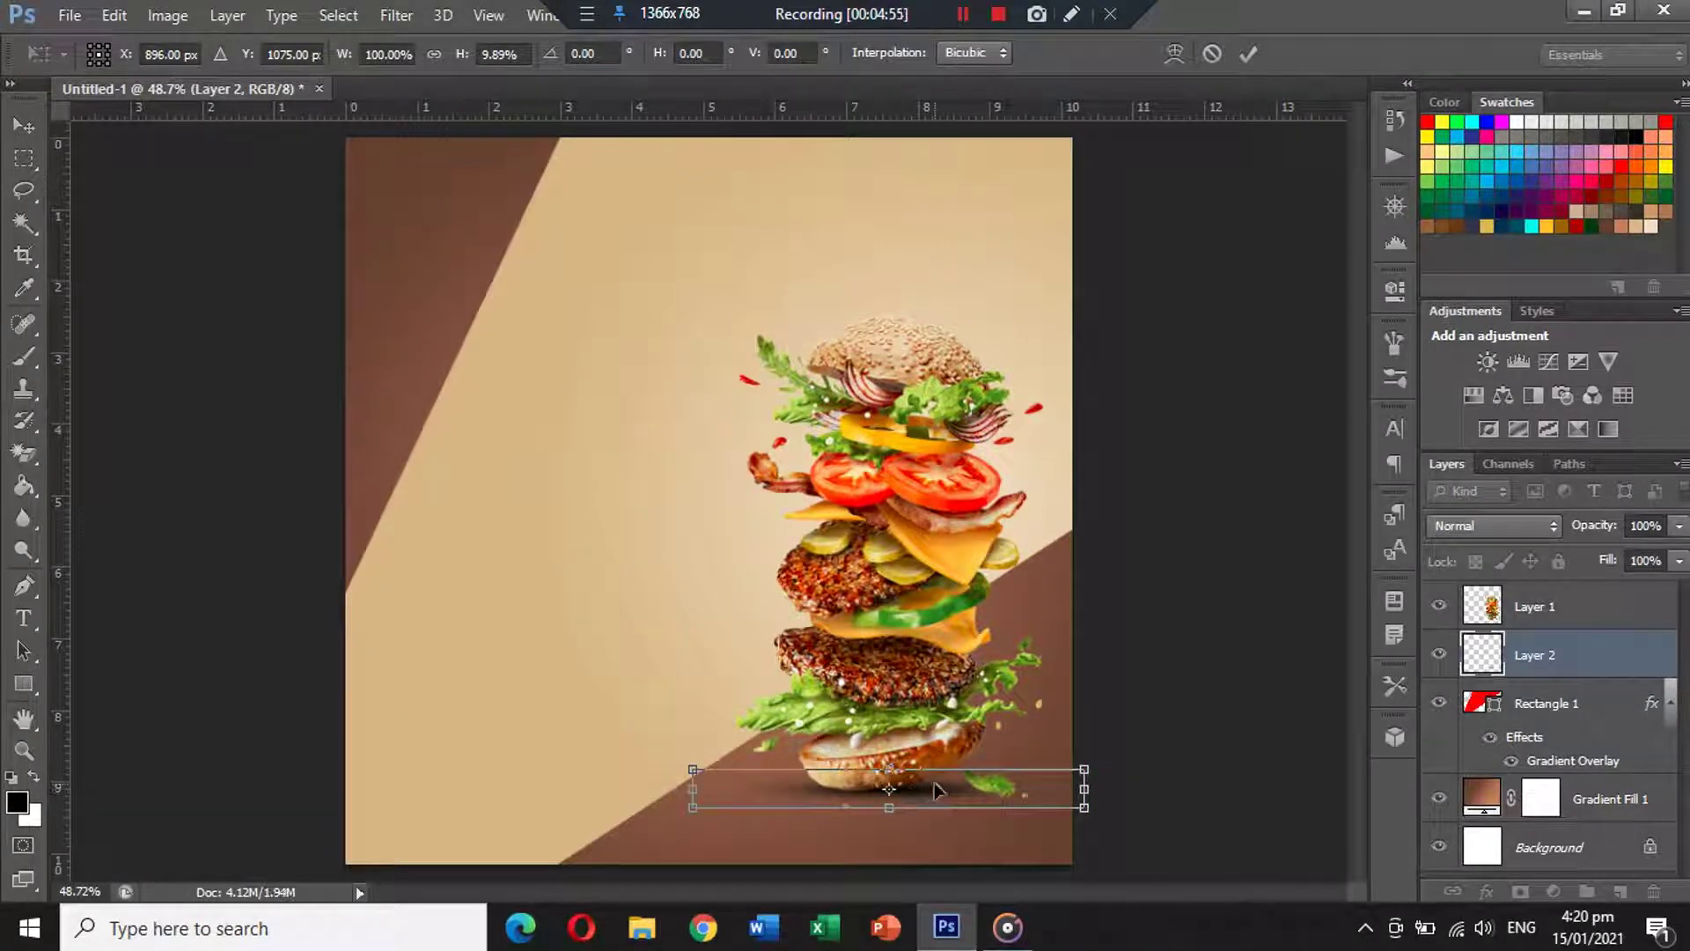
key(Return)
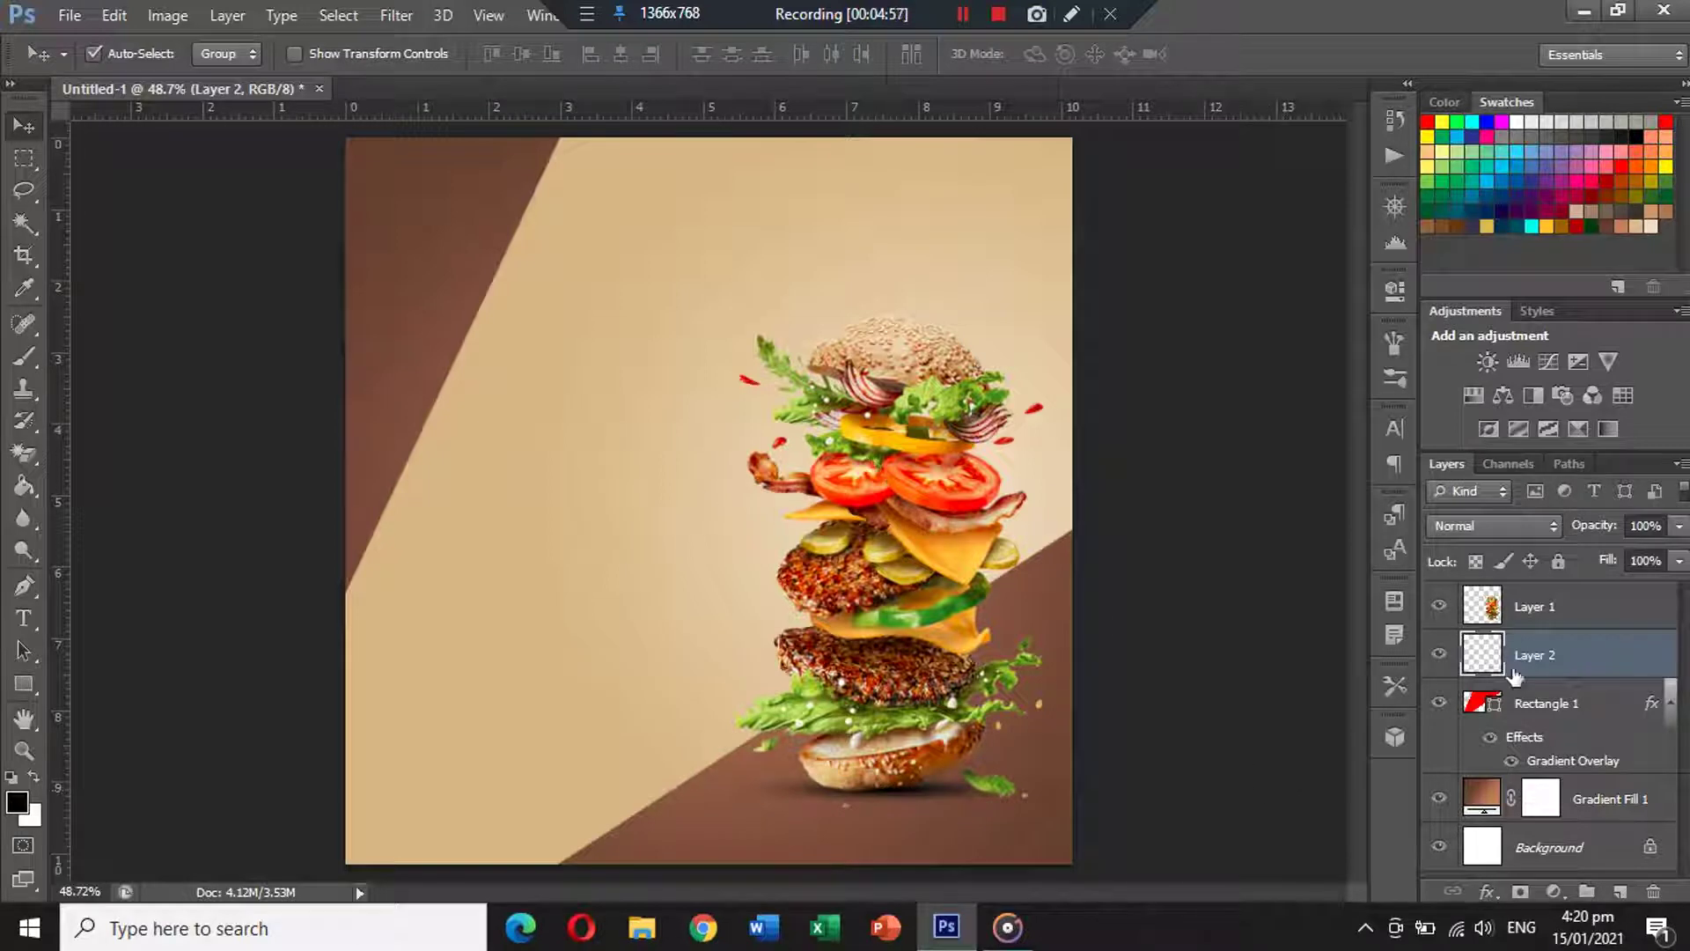
Make the burger layer active and open the klipartz burger-and-drink logo image from the Icons folder.
click(1575, 621)
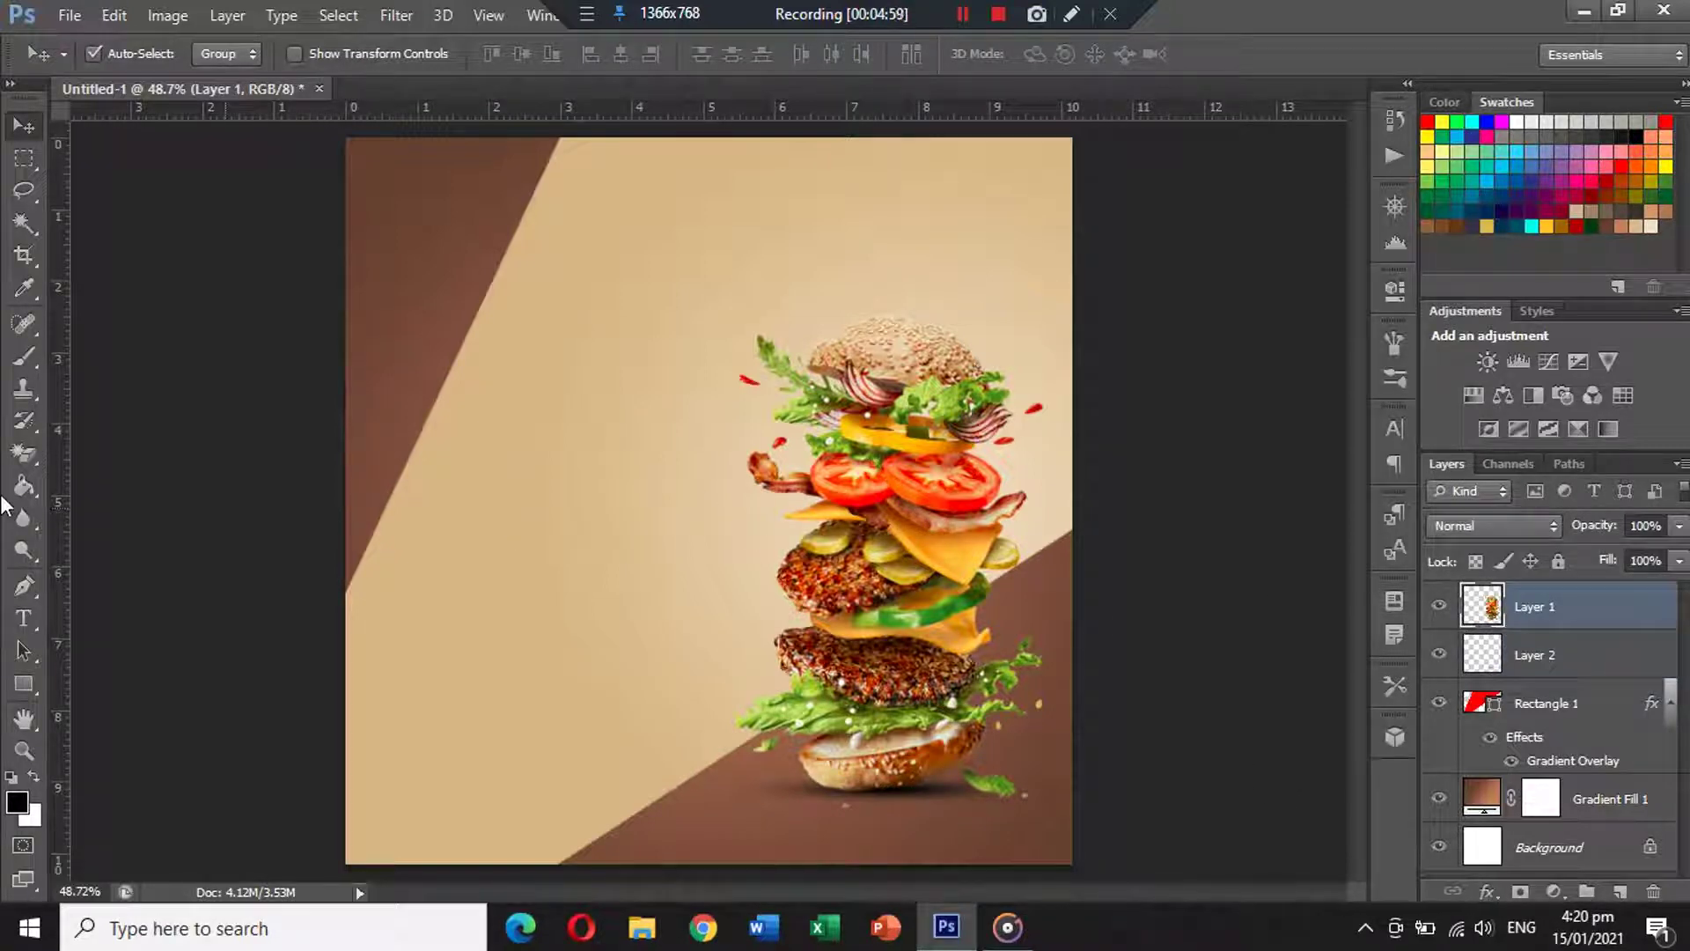
click(64, 19)
click(96, 61)
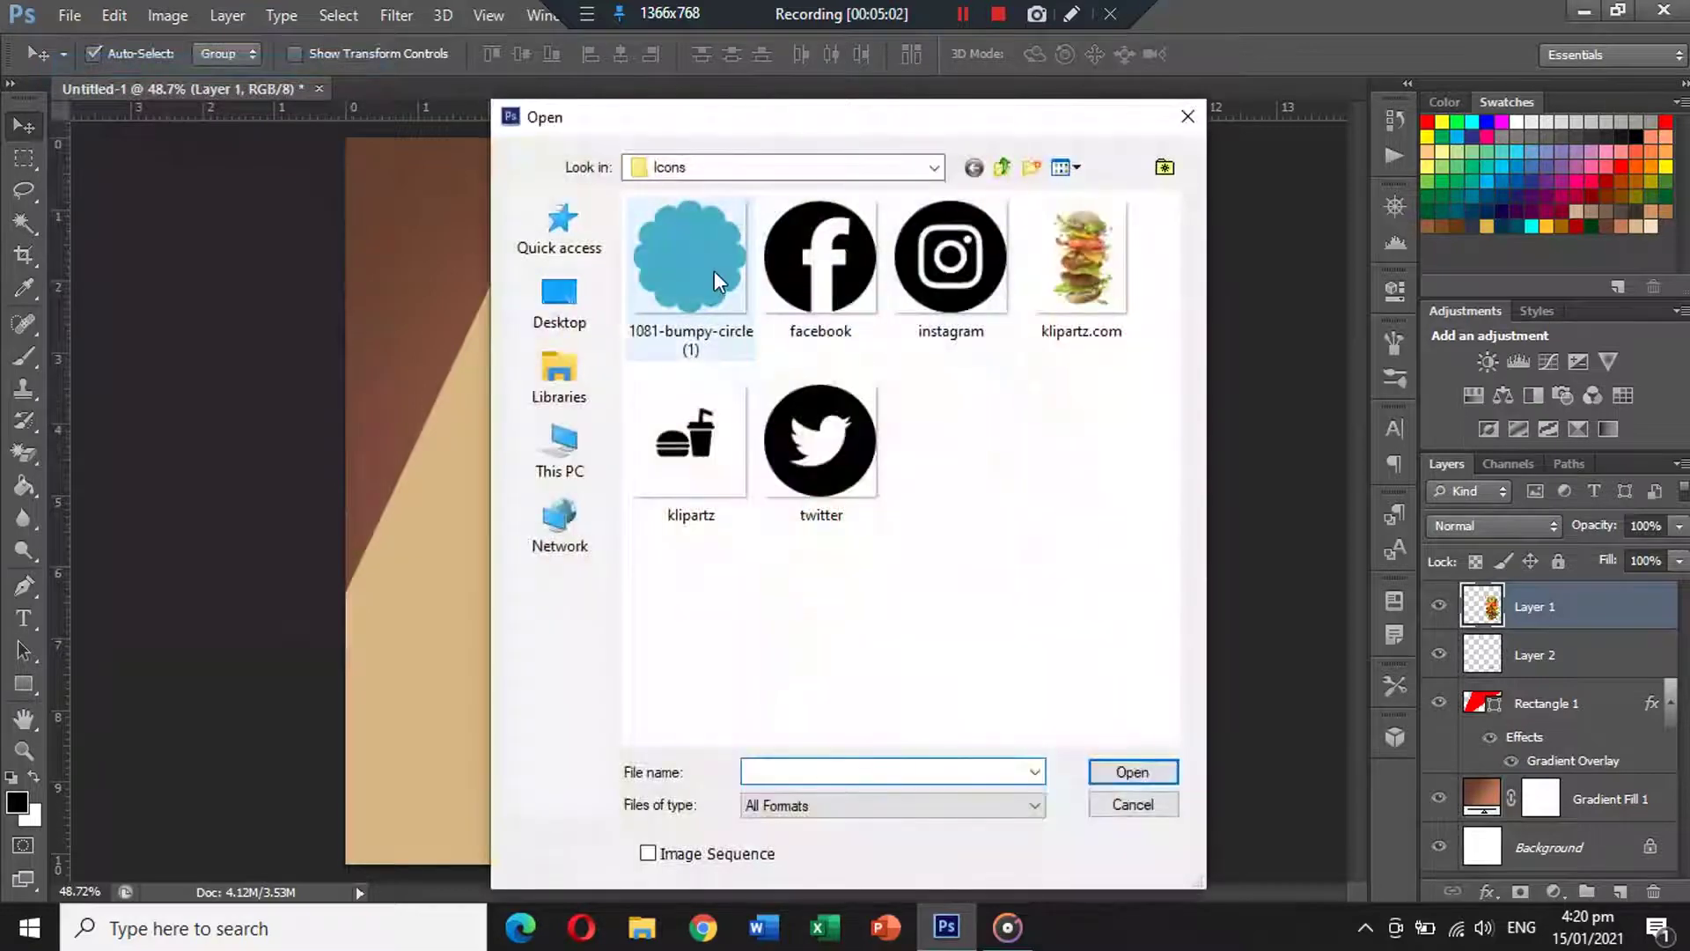
double_click(723, 440)
Cut the whole logo image, close its document without saving and paste the logo into the poster as a new layer.
key(ctrl+a)
key(ctrl+x)
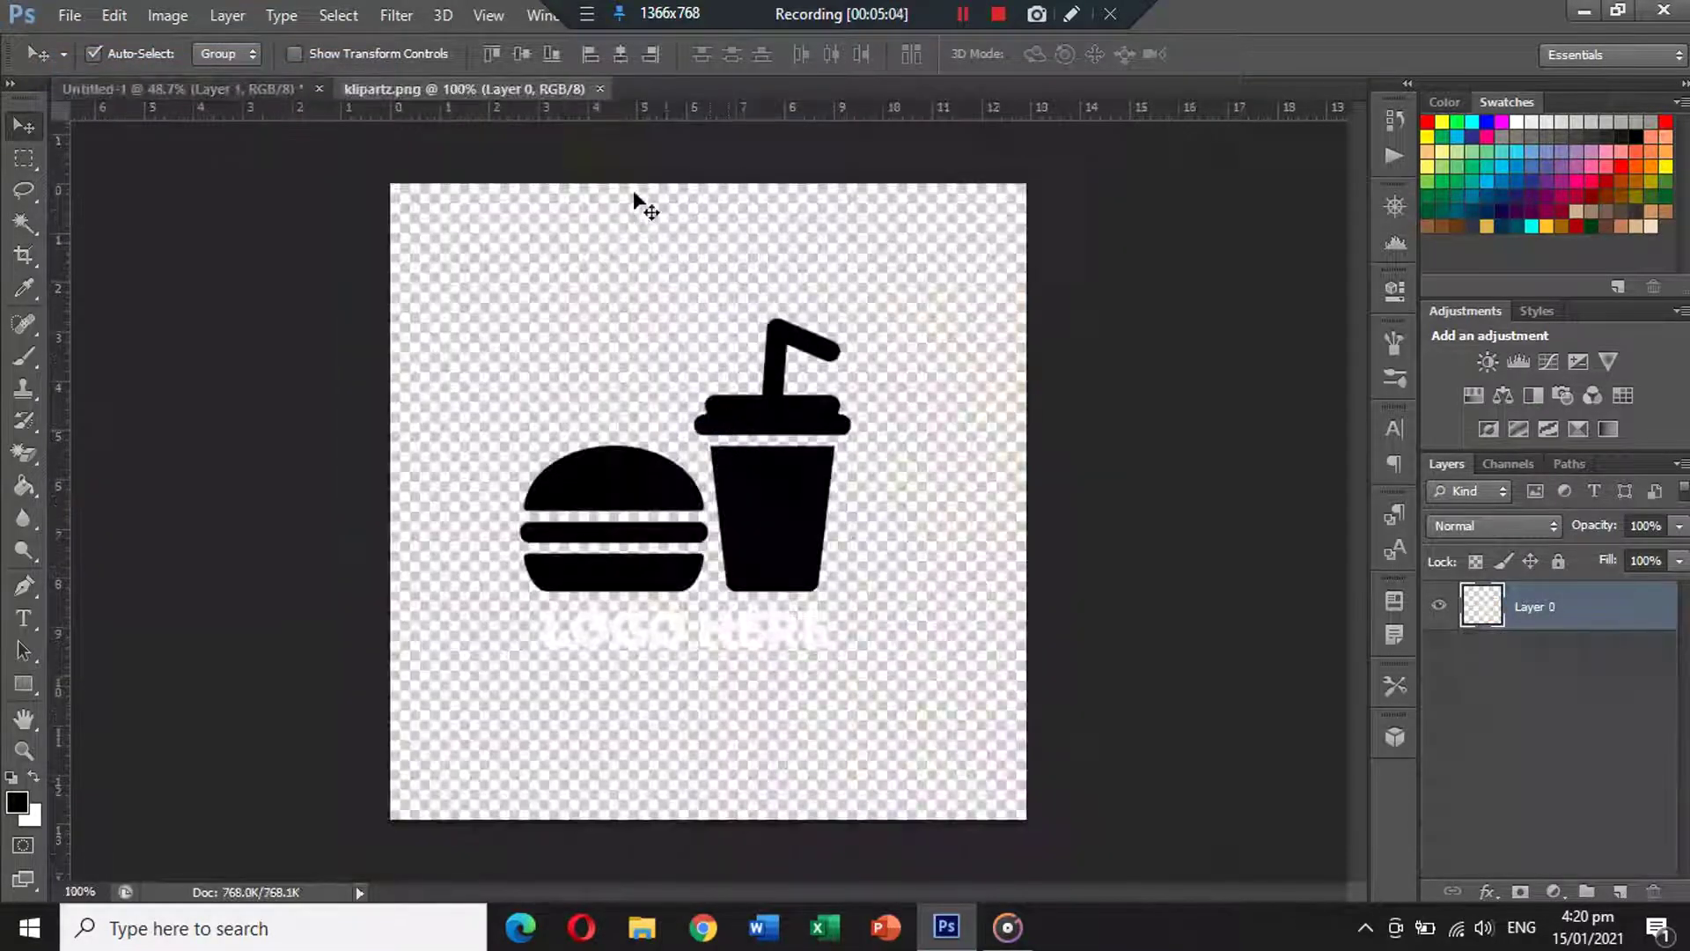
click(610, 89)
click(849, 363)
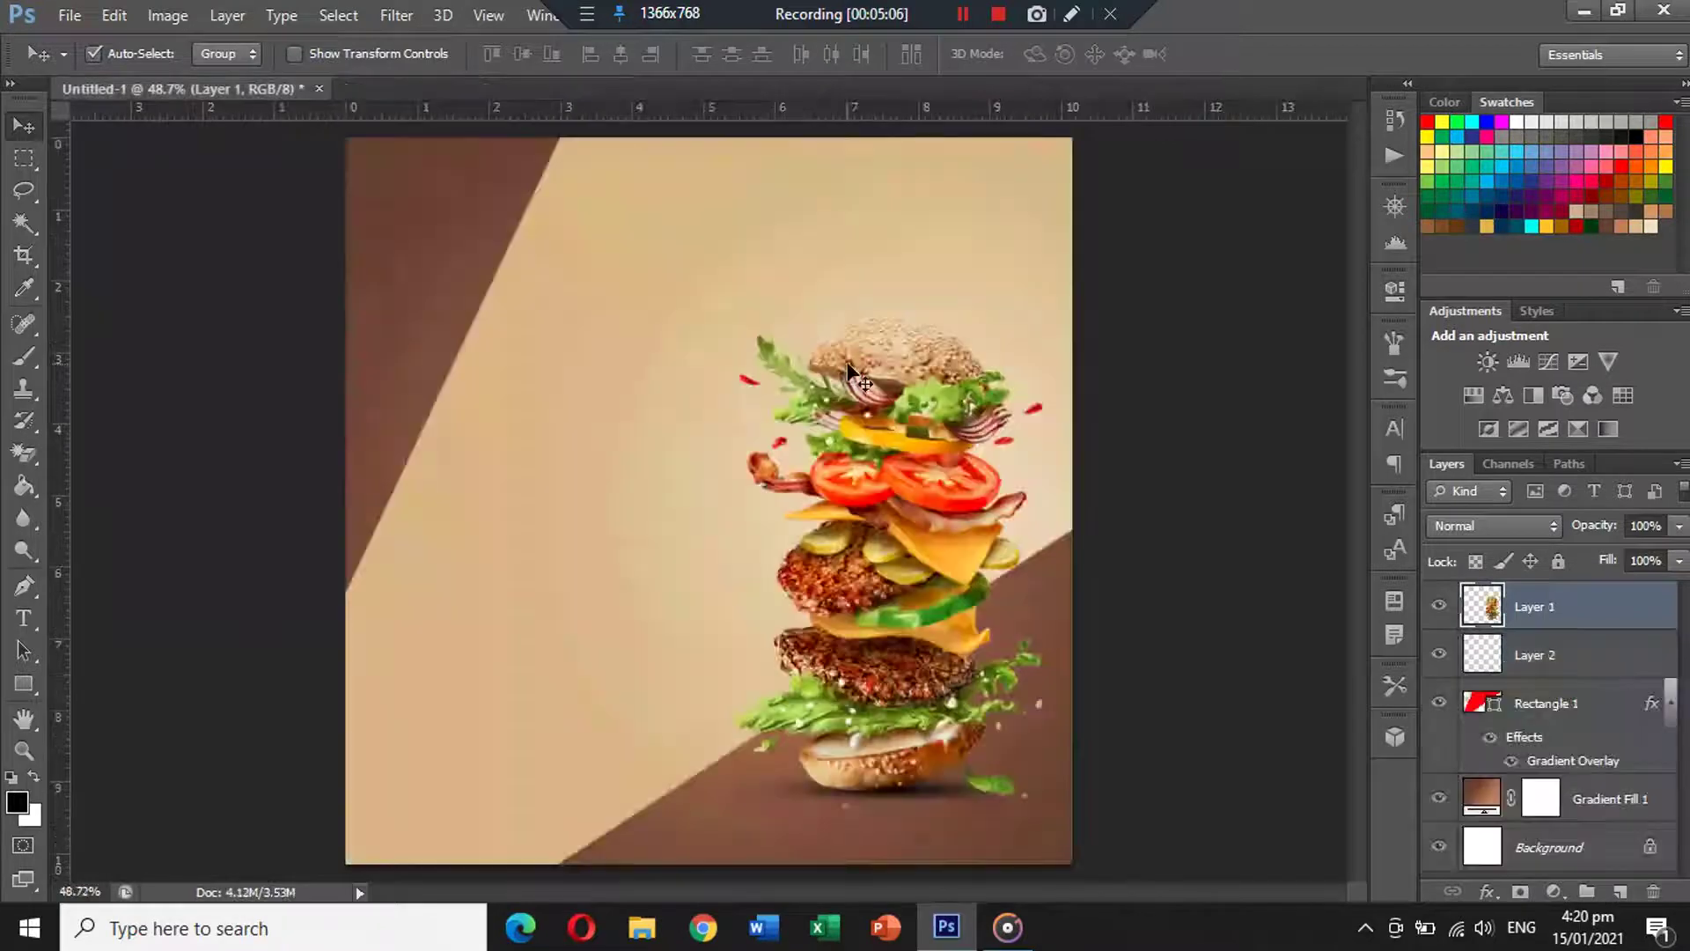
key(ctrl+v)
Scale the logo to about 35% and place it in the poster's upper-left corner on the brown area.
drag(773, 501, 573, 234)
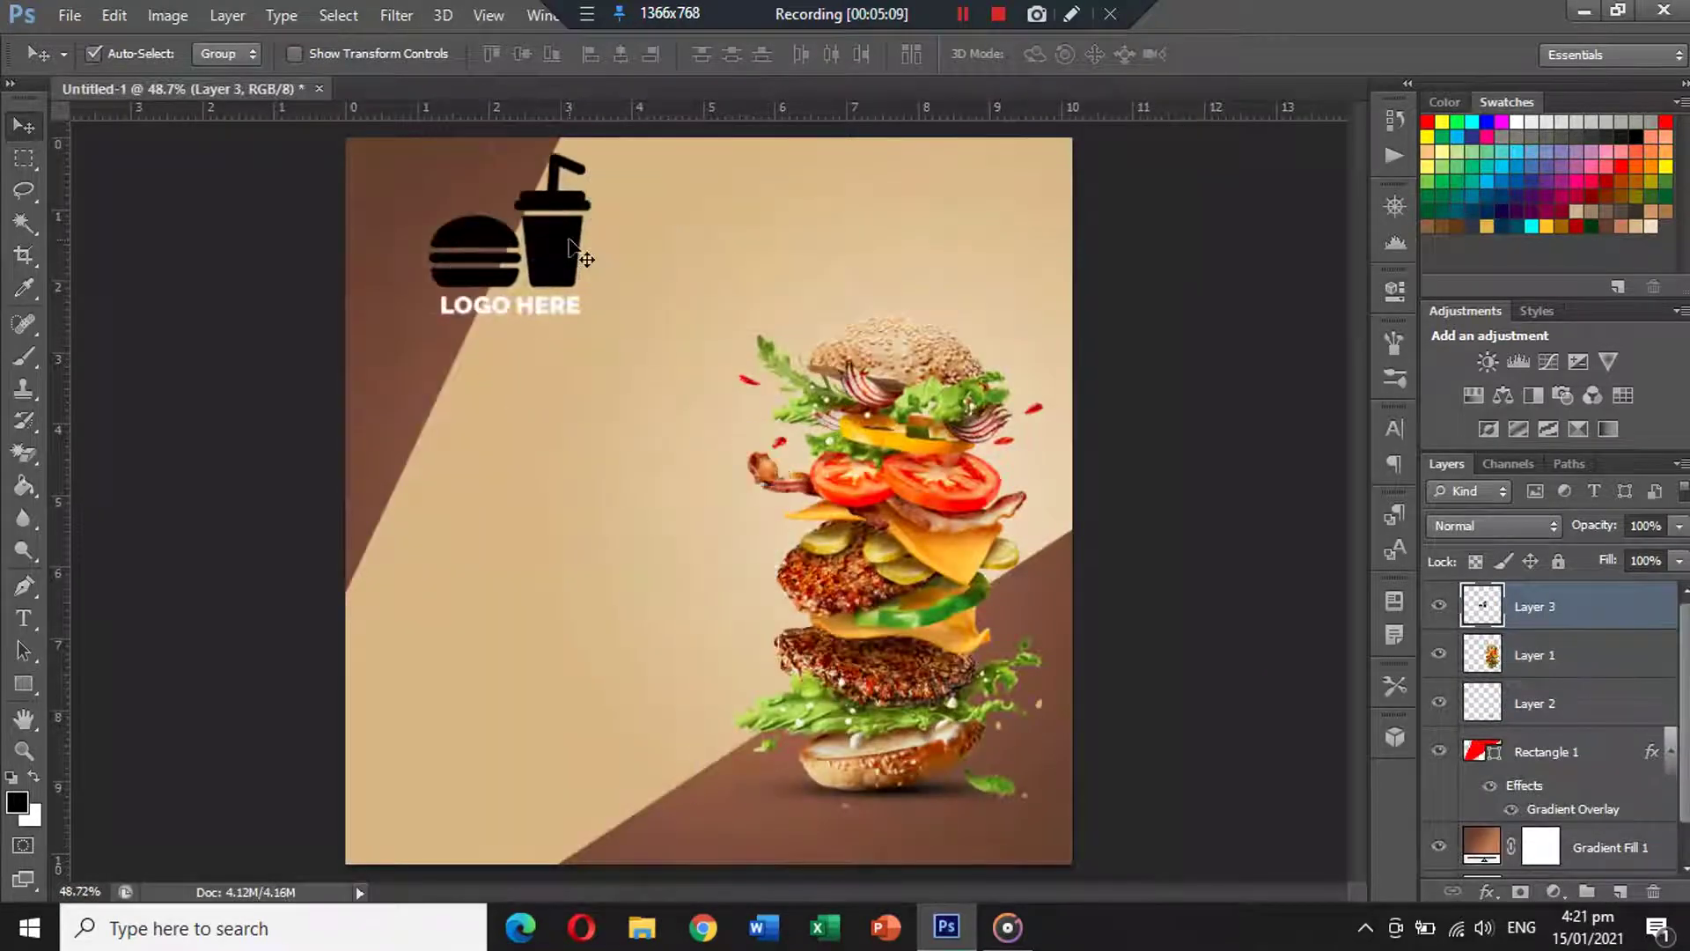
key(ctrl+t)
drag(560, 176, 385, 169)
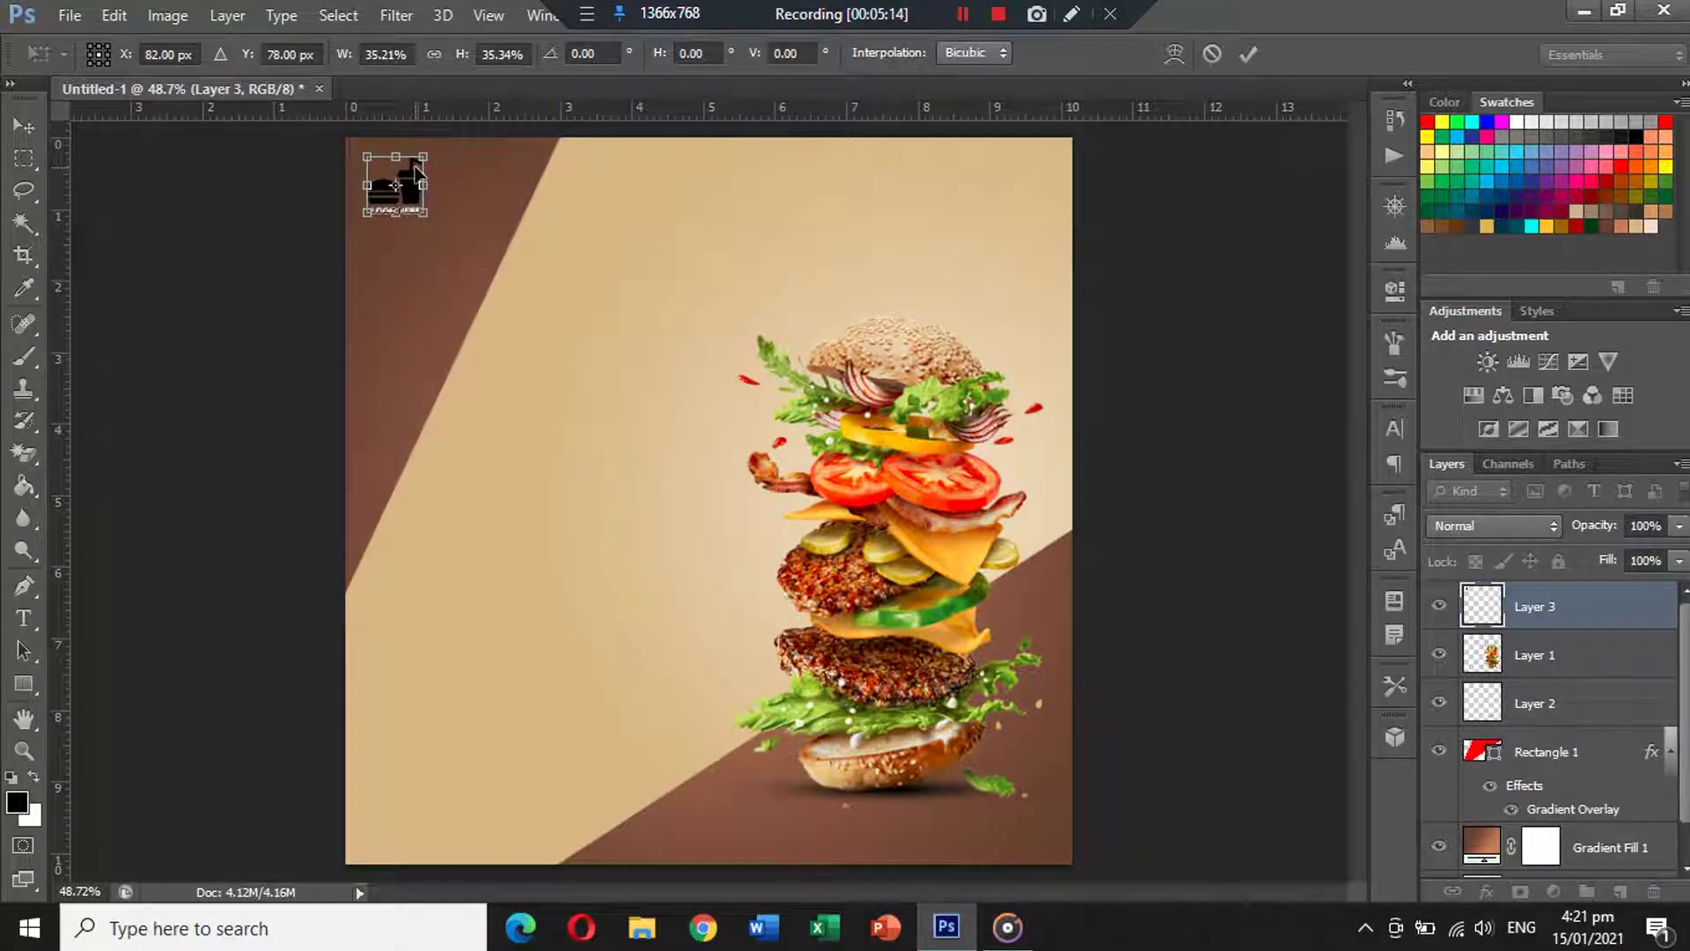
key(Return)
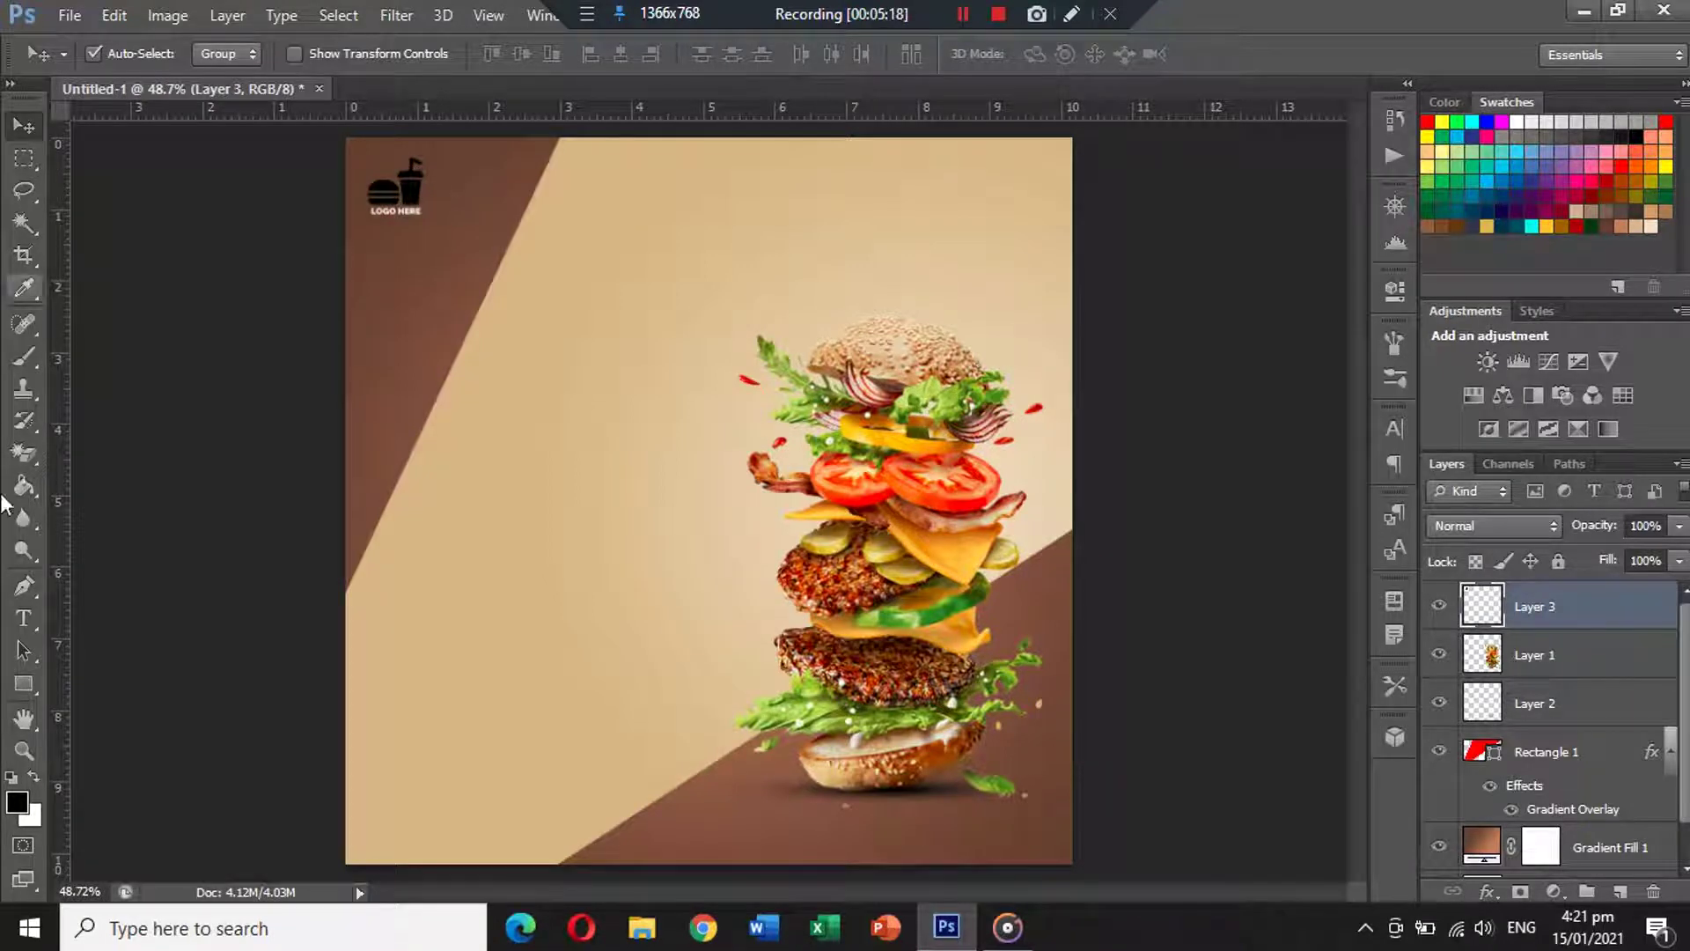
Add a text layer reading "SPECIAL" on the cream band beside the burger.
click(24, 617)
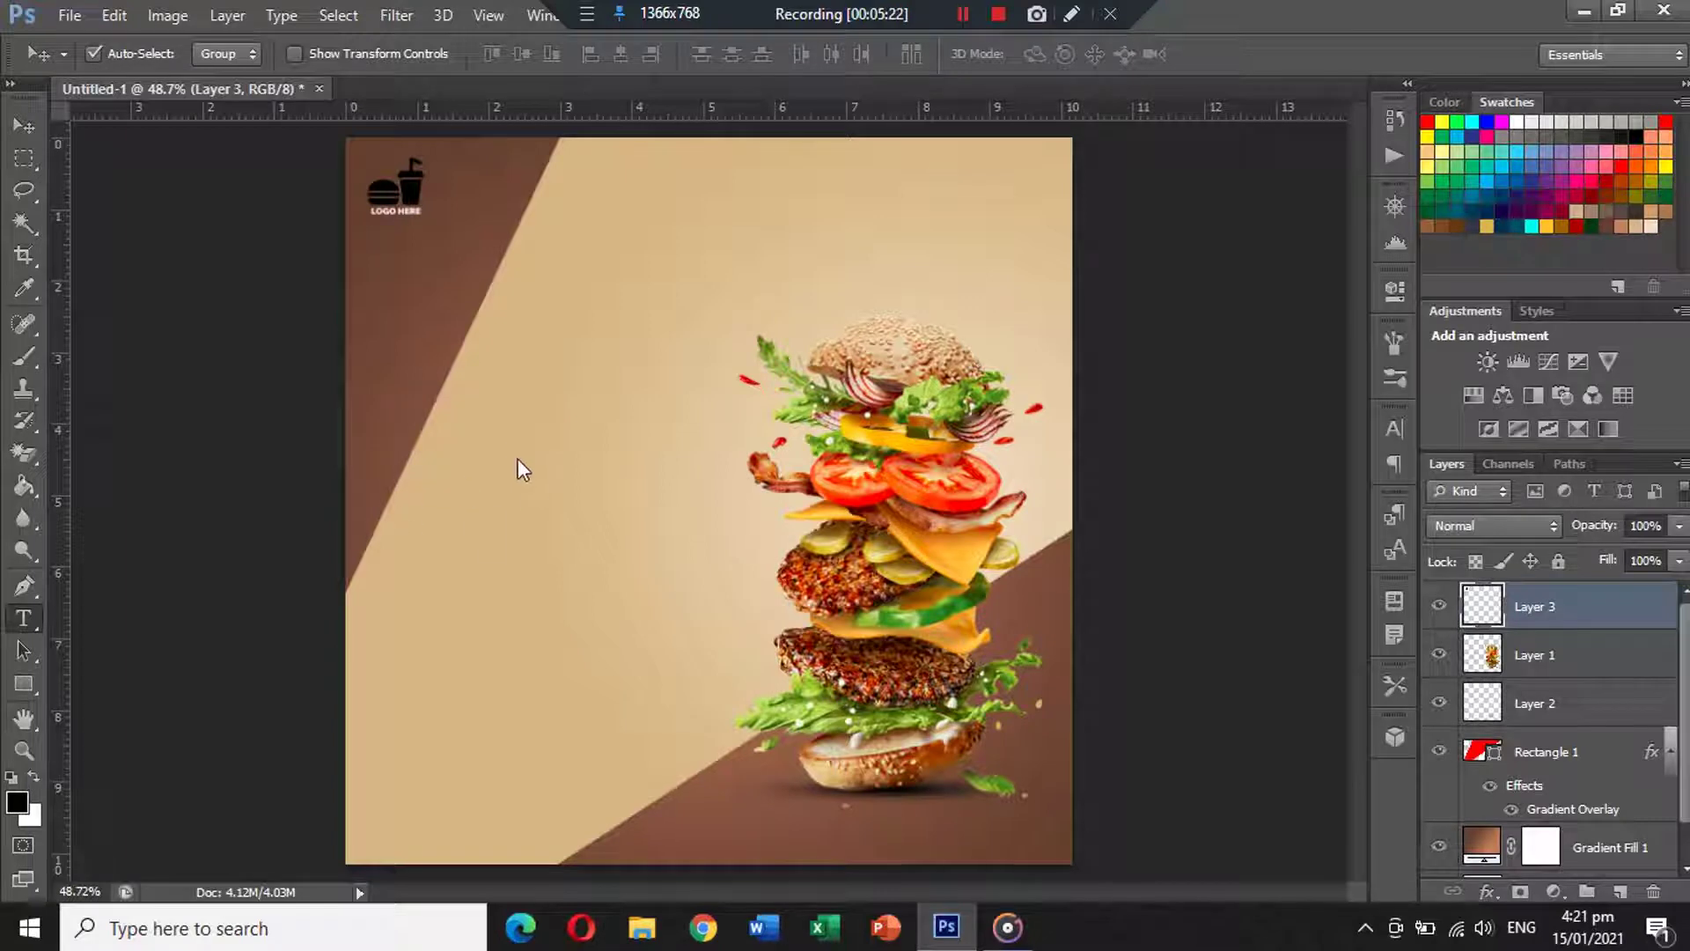
click(476, 389)
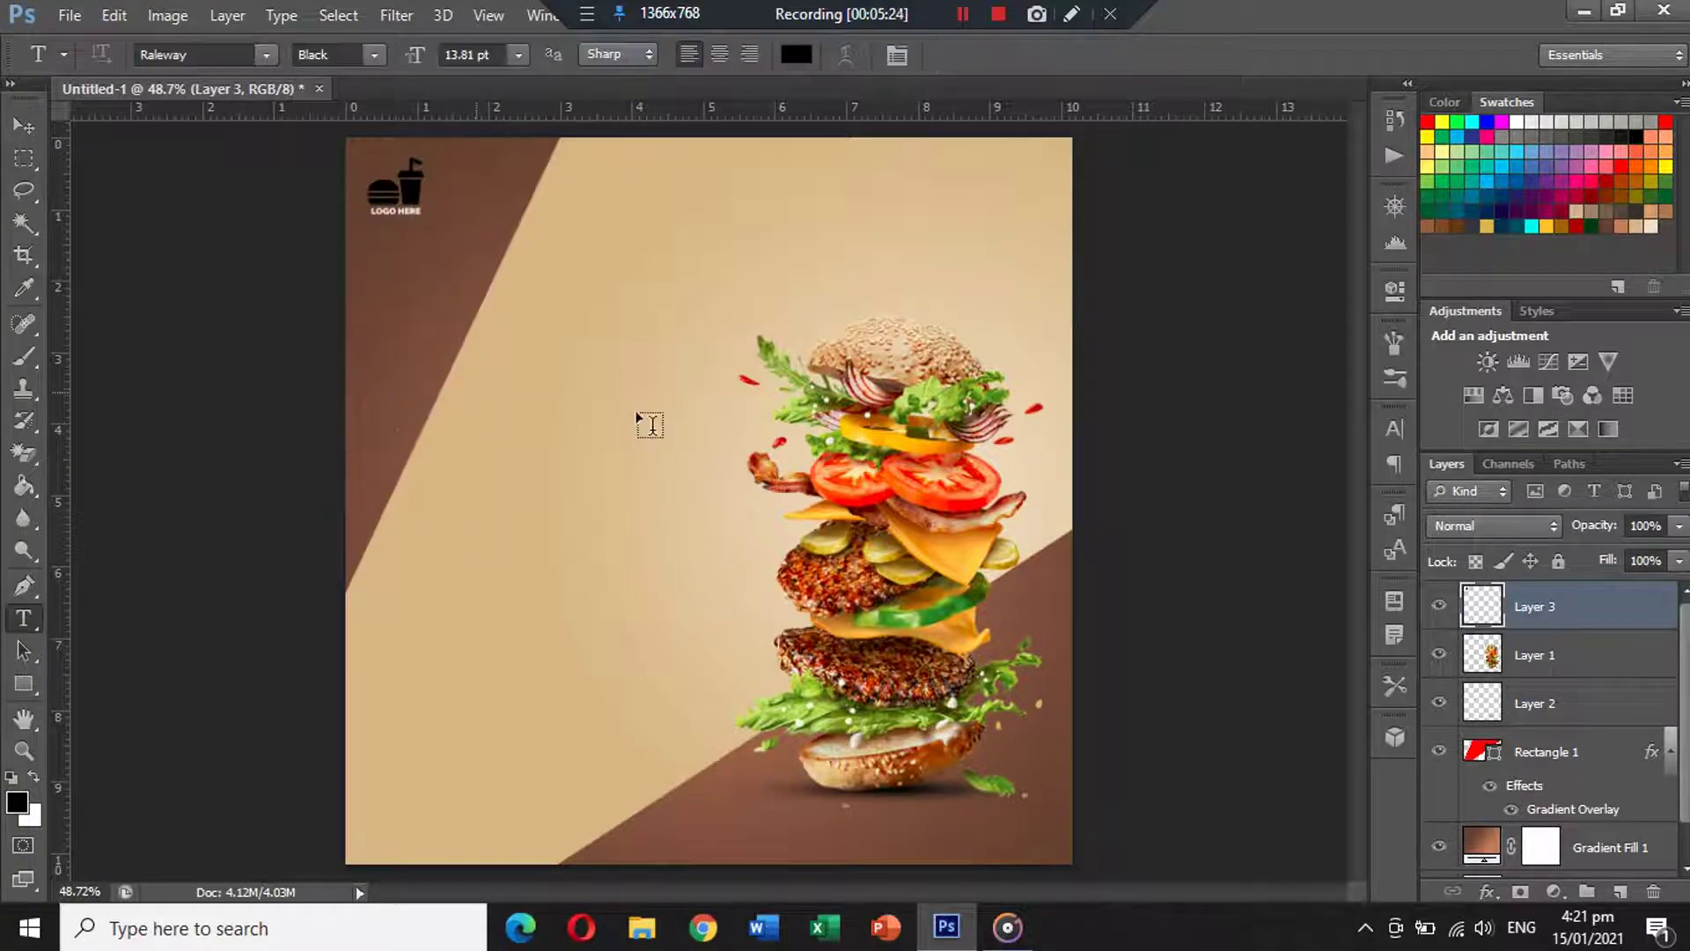
text(SPECIAL)
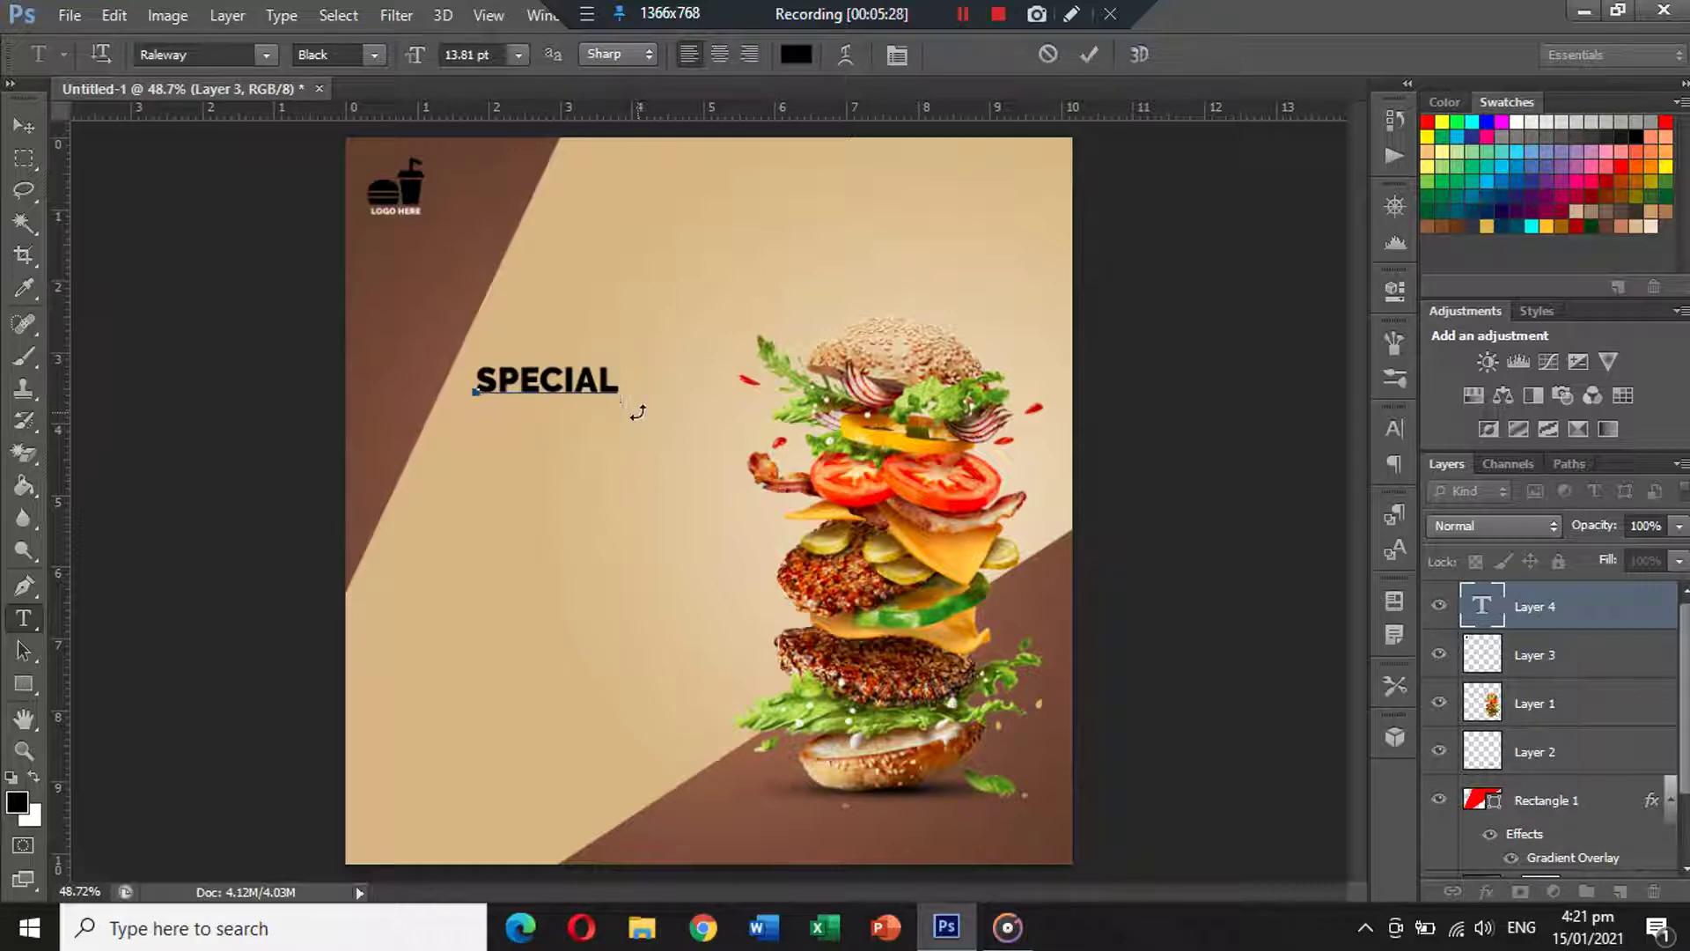
Set the SPECIAL text's Raleway font style to SemiBold Italic after trying ExtraBold Italic.
key(ctrl+a)
click(381, 58)
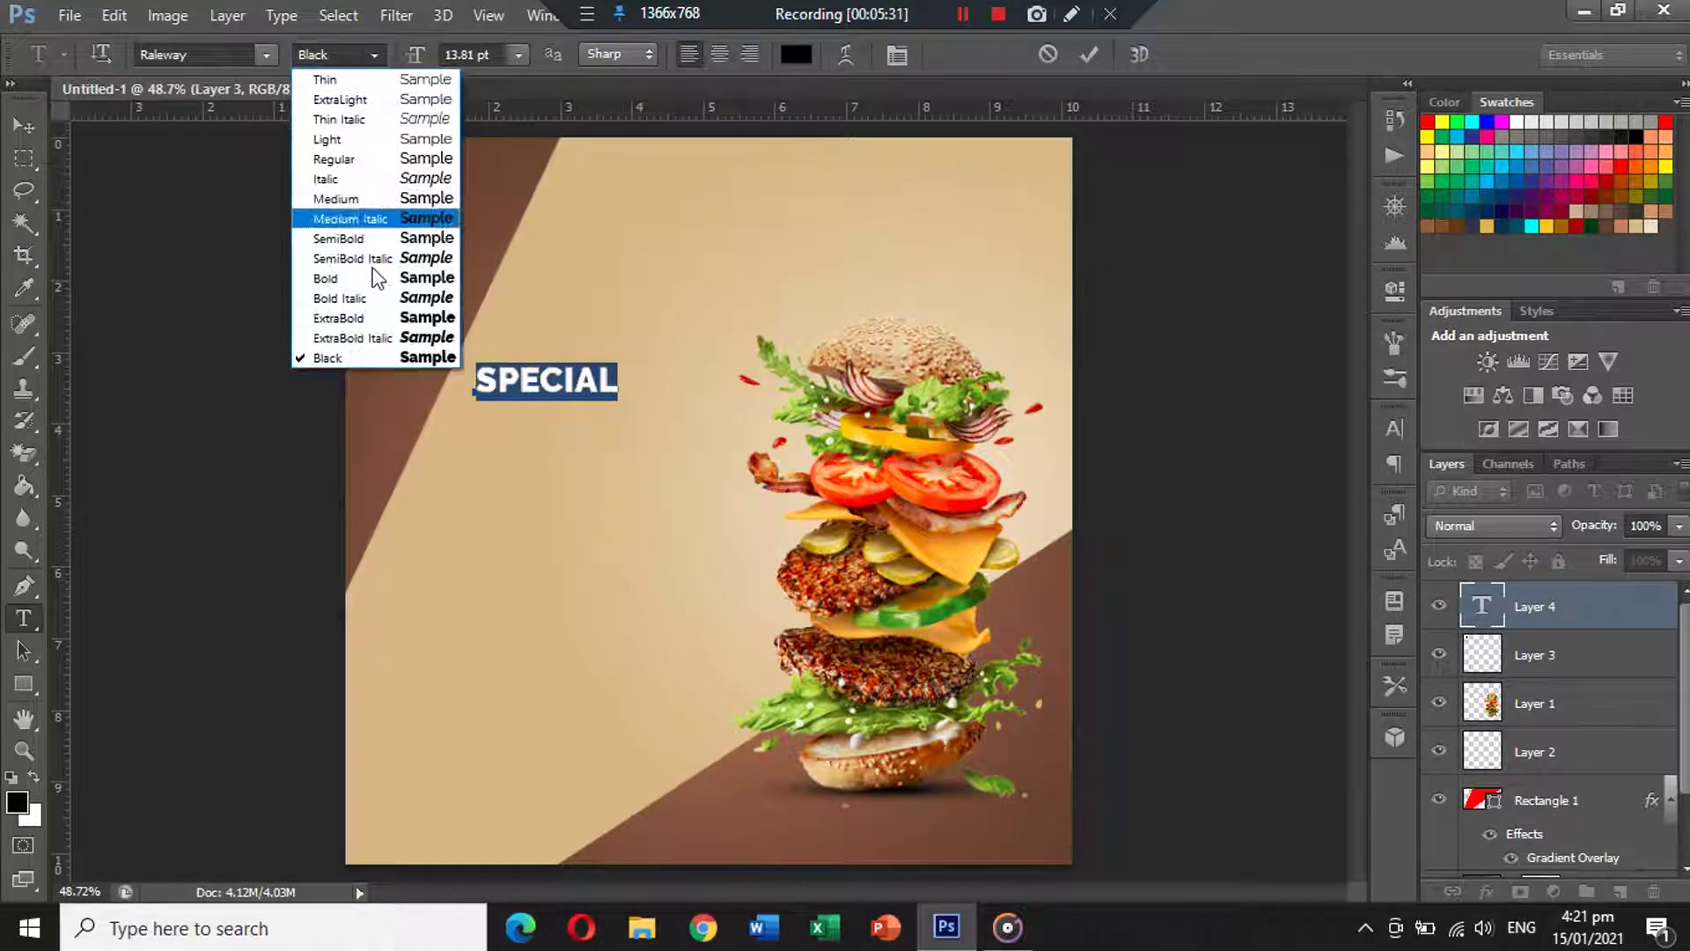
click(379, 338)
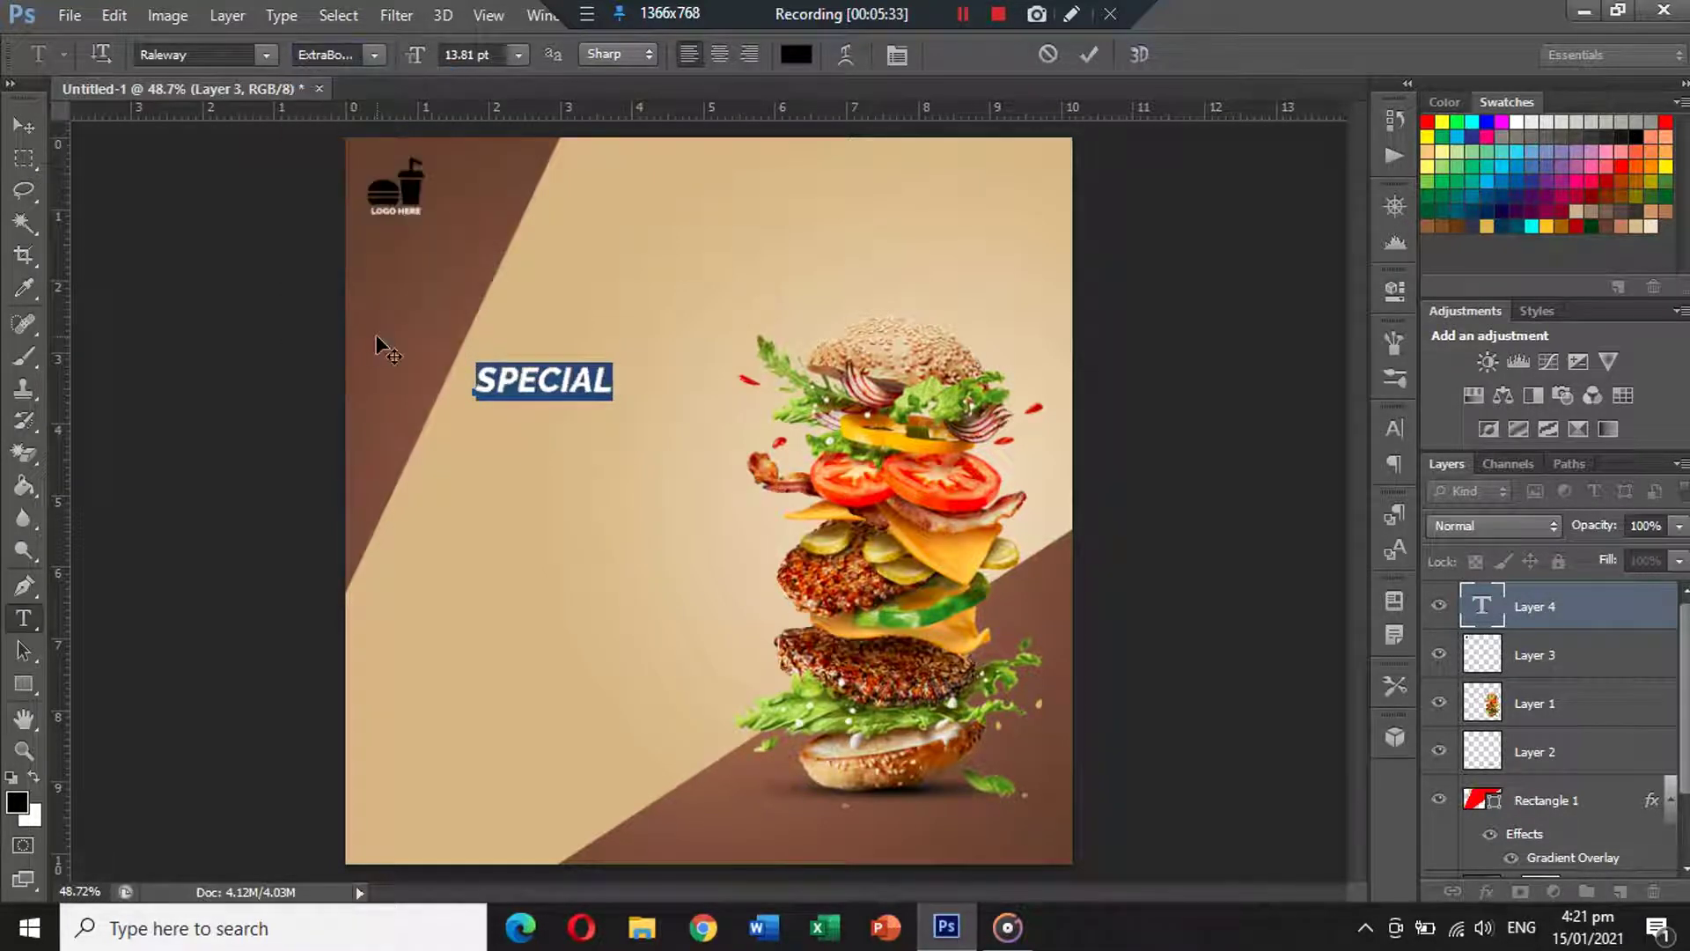
click(364, 55)
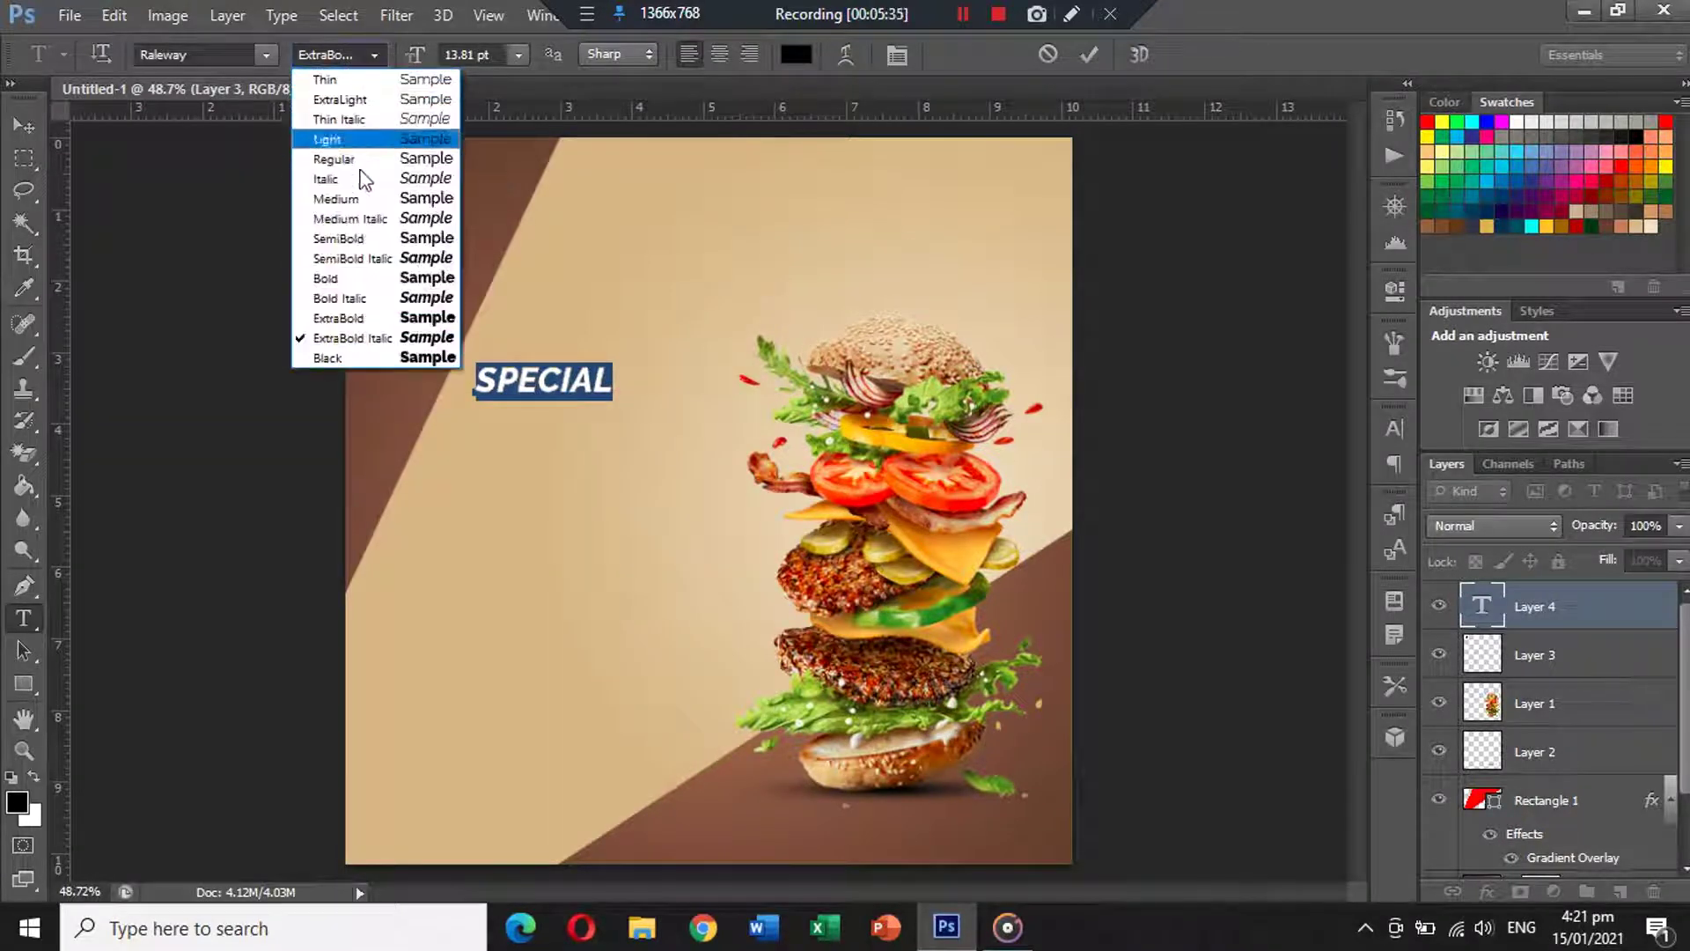
click(374, 262)
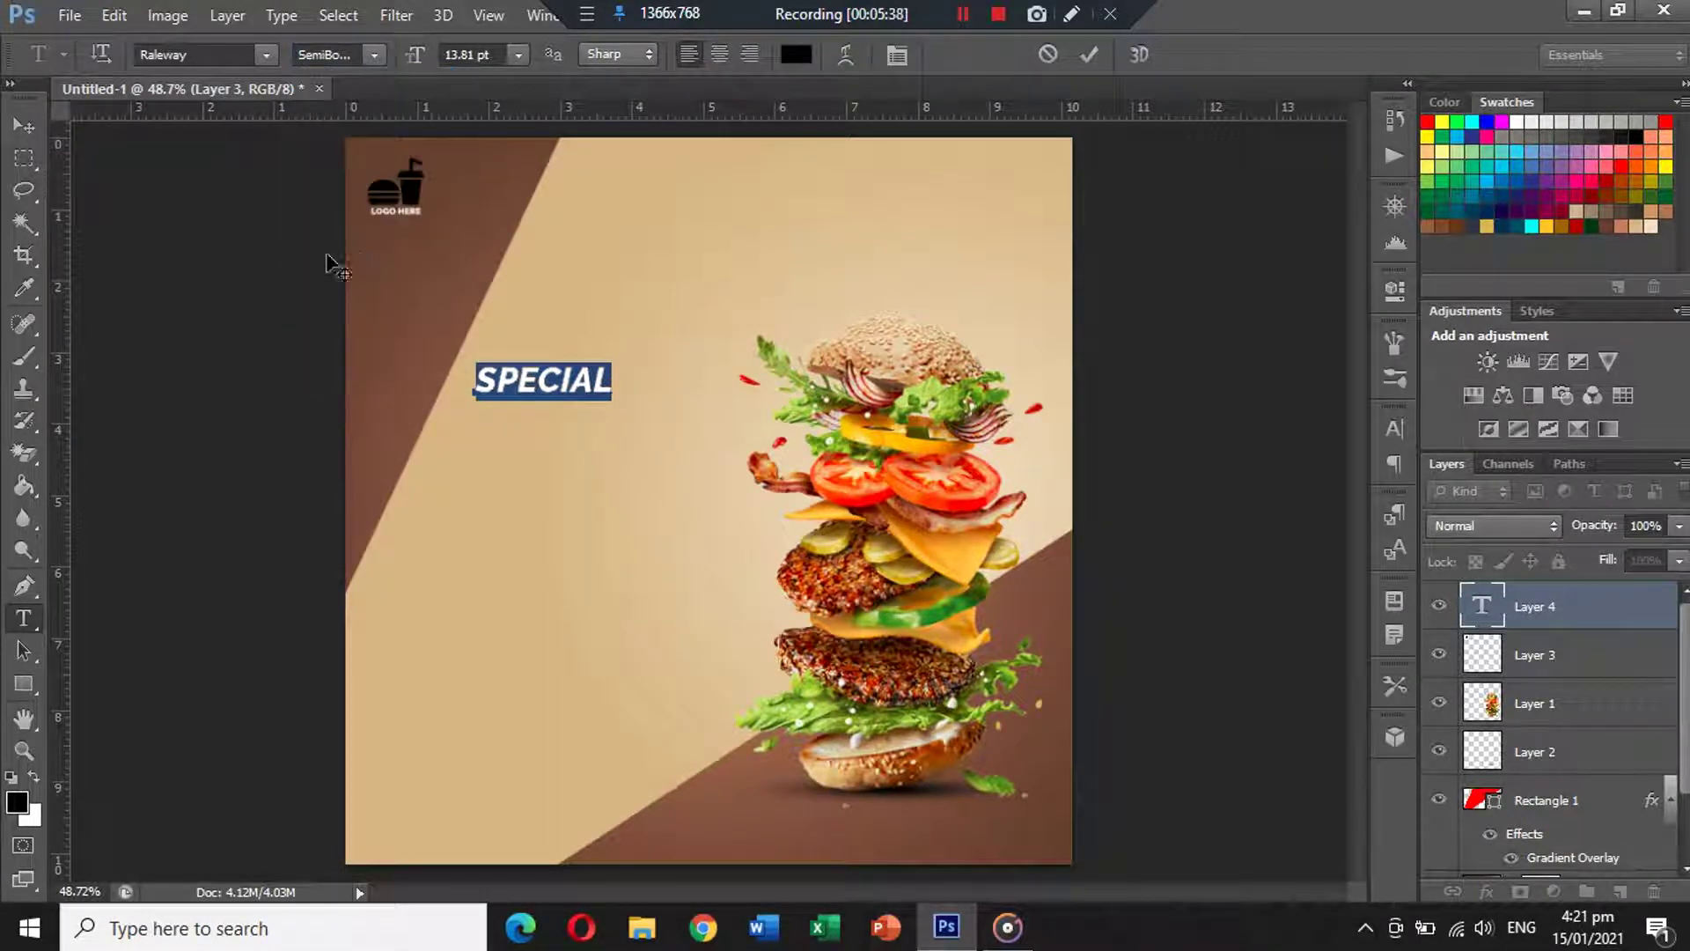
Color the SPECIAL text white and commit the text edit.
click(796, 55)
drag(1164, 671, 922, 474)
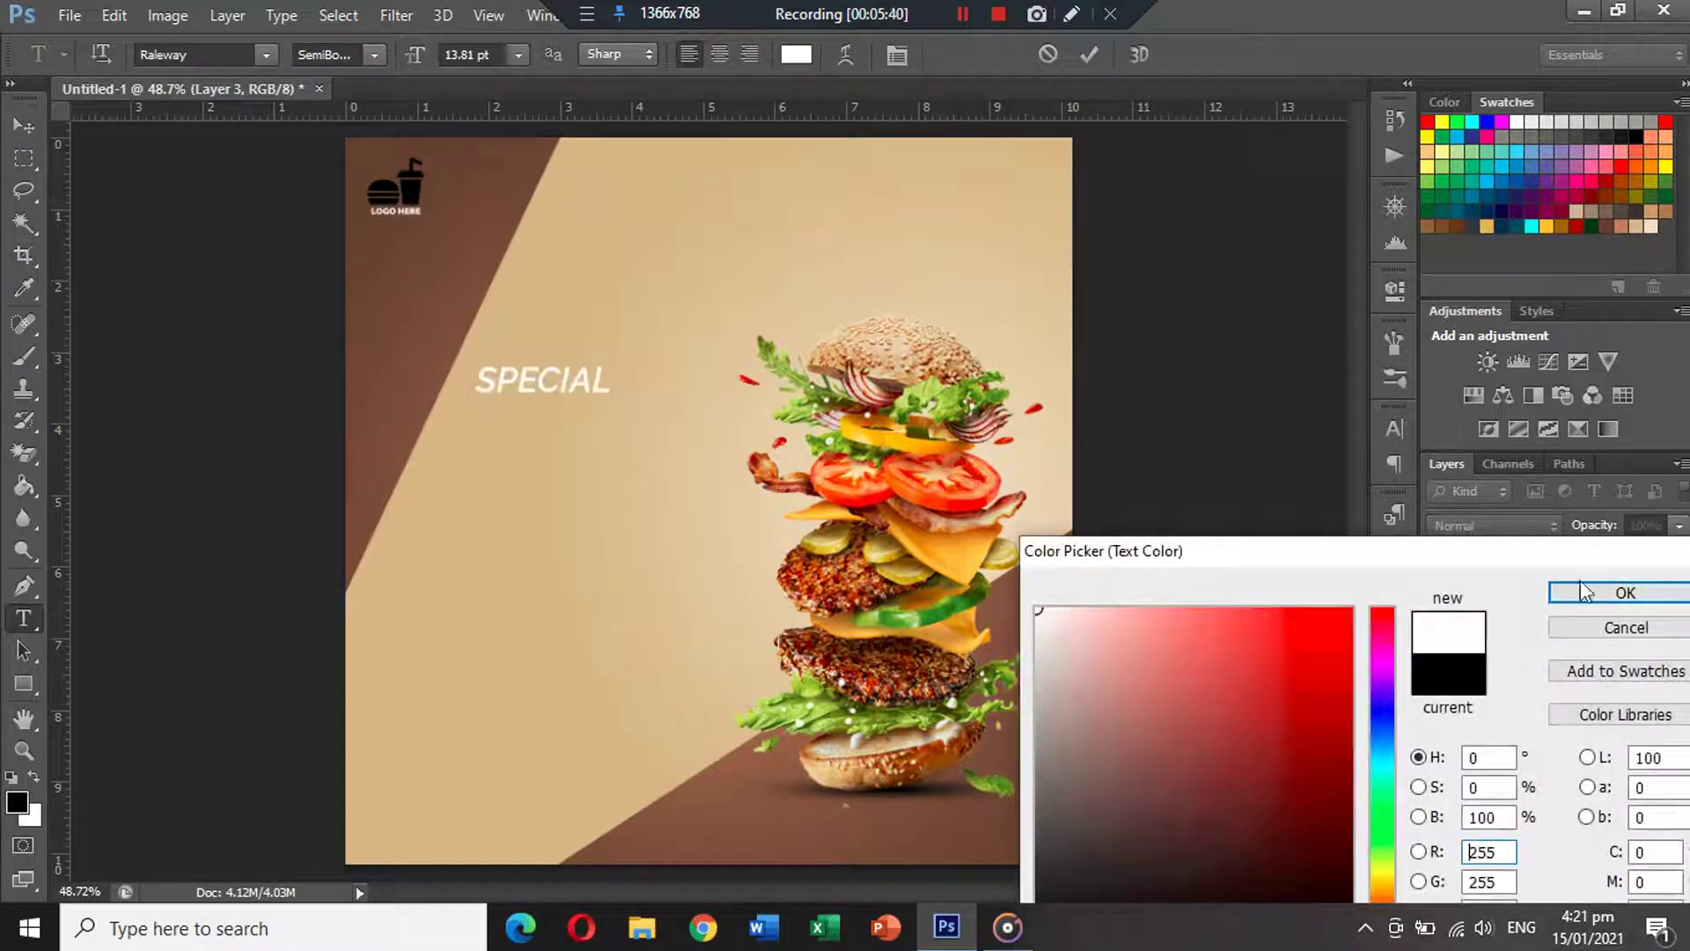
click(1581, 591)
click(23, 126)
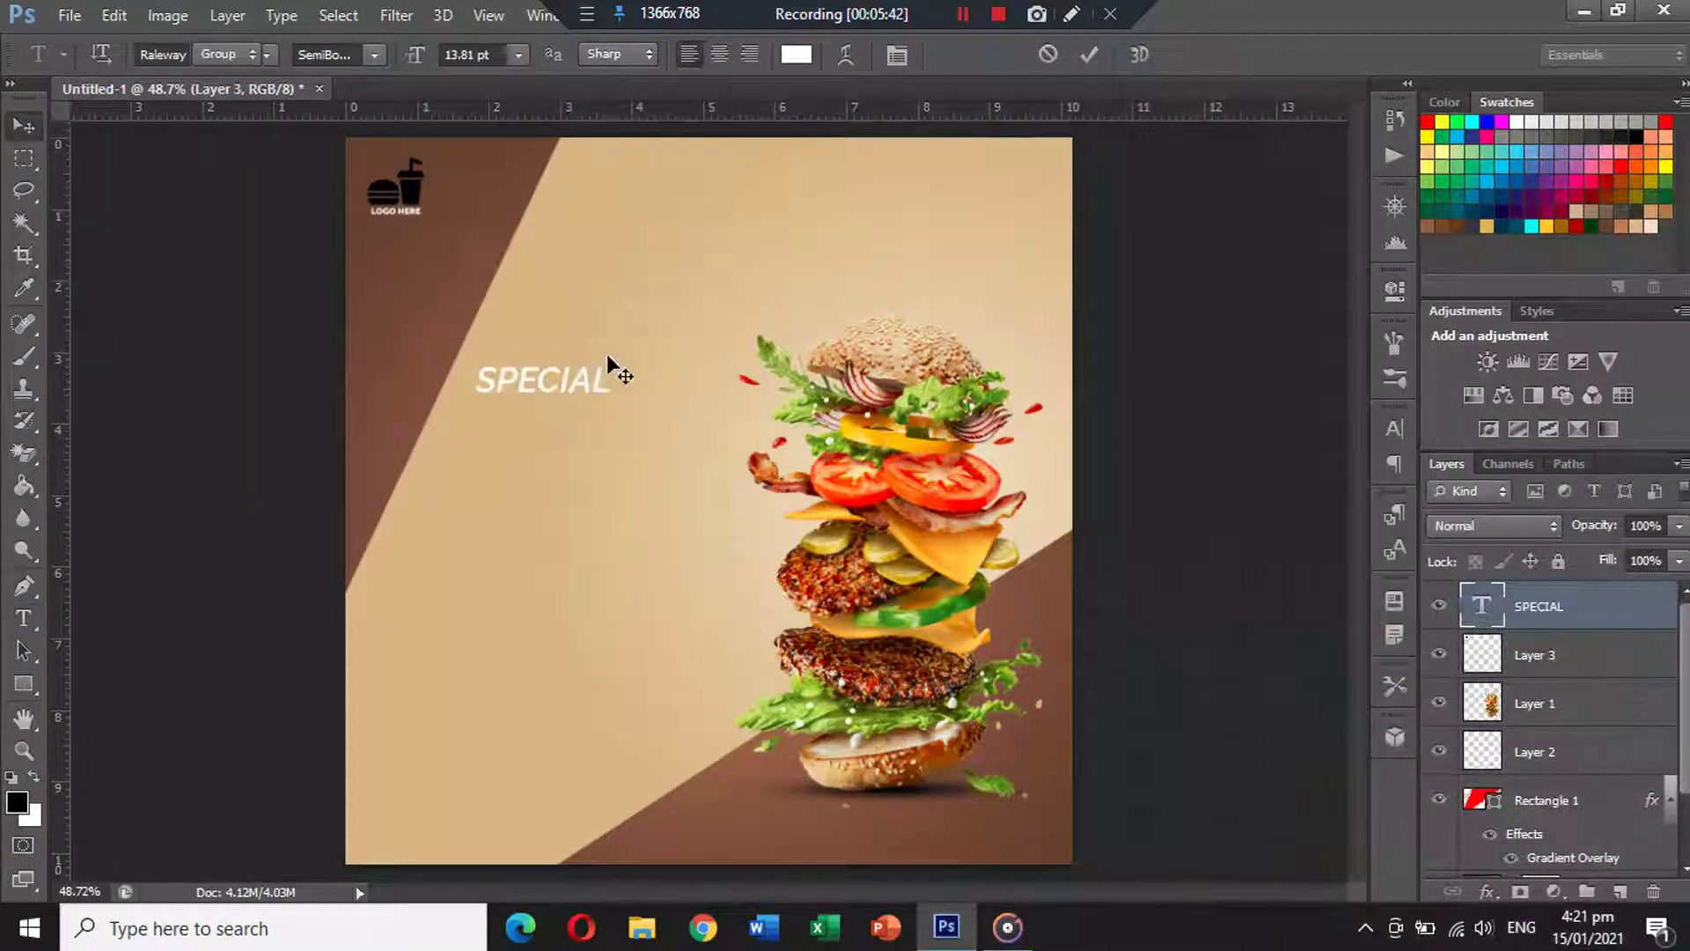
Move the SPECIAL text under the logo and place a duplicate below it, reworded as "BURGER".
drag(538, 377, 456, 381)
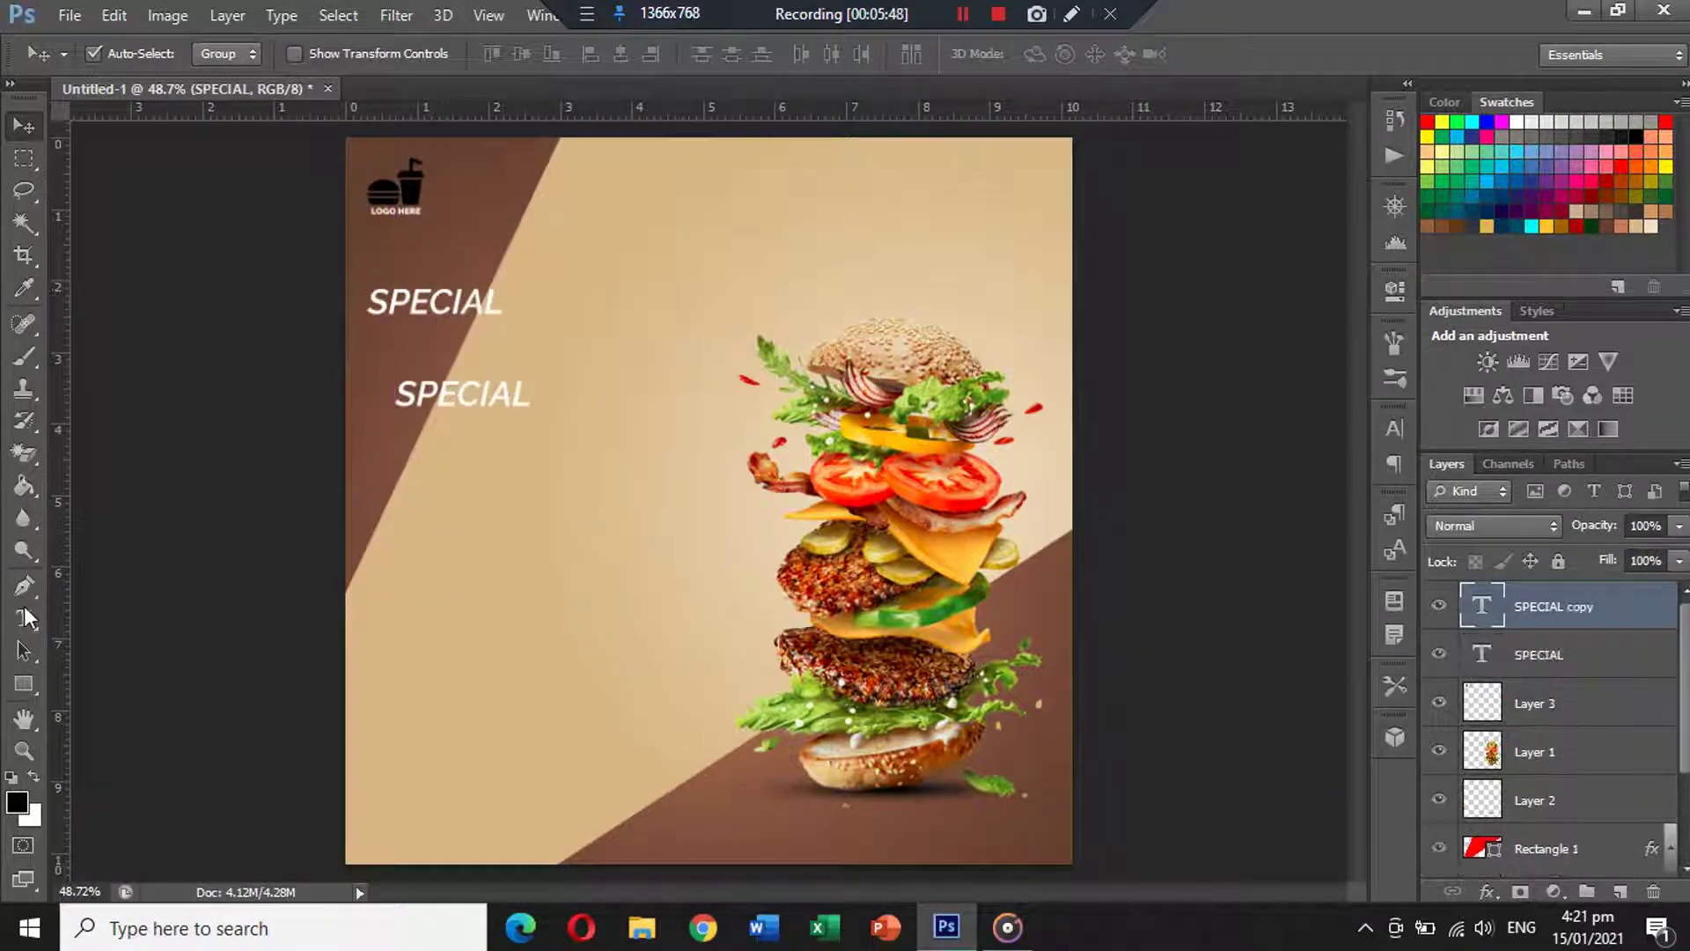
click(23, 618)
click(486, 407)
key(ctrl+a)
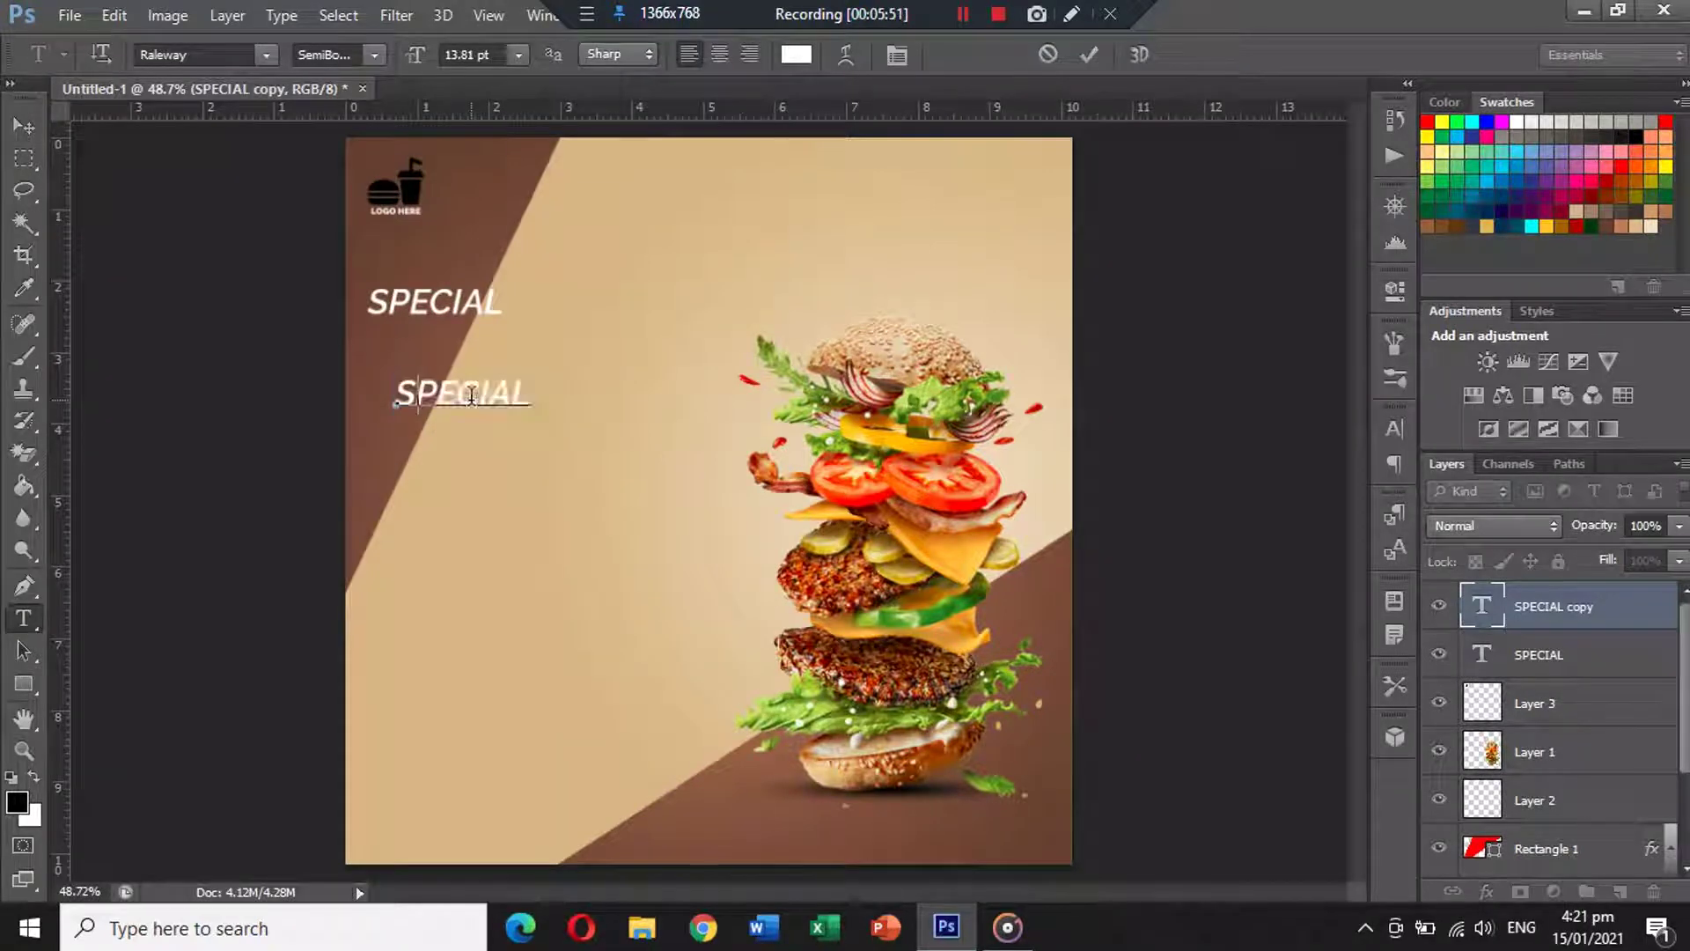
text(BURGE)
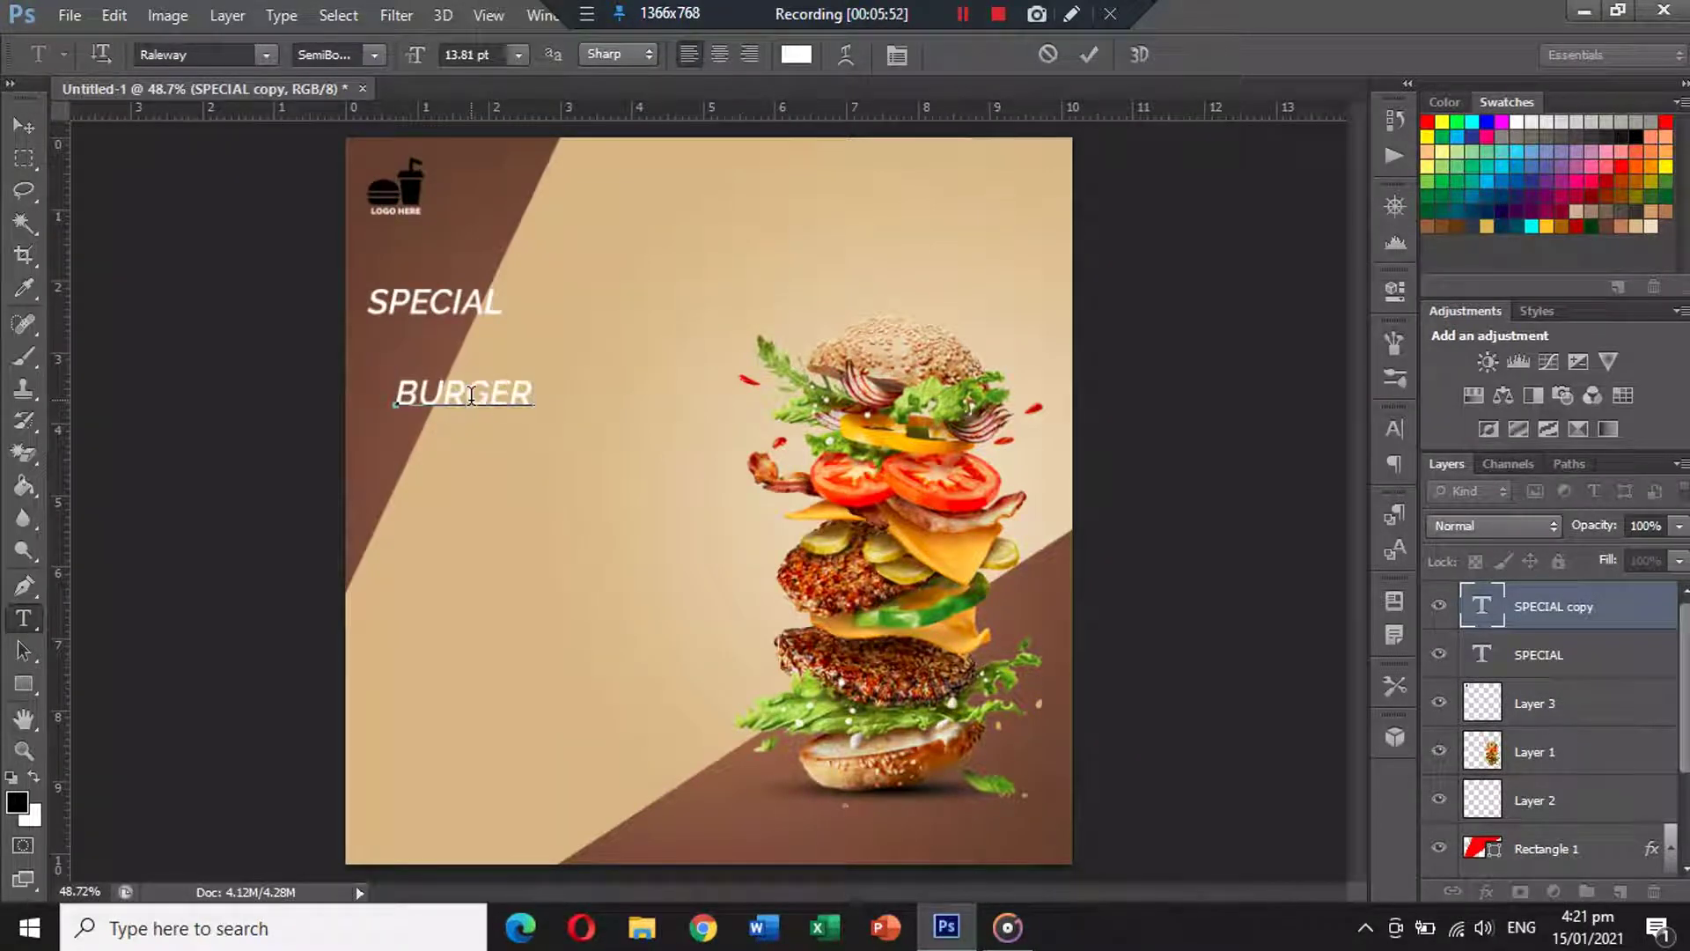
text(R)
Set the BURGER text's font style to ExtraBold Italic and commit the text edit.
key(ctrl+a)
click(371, 56)
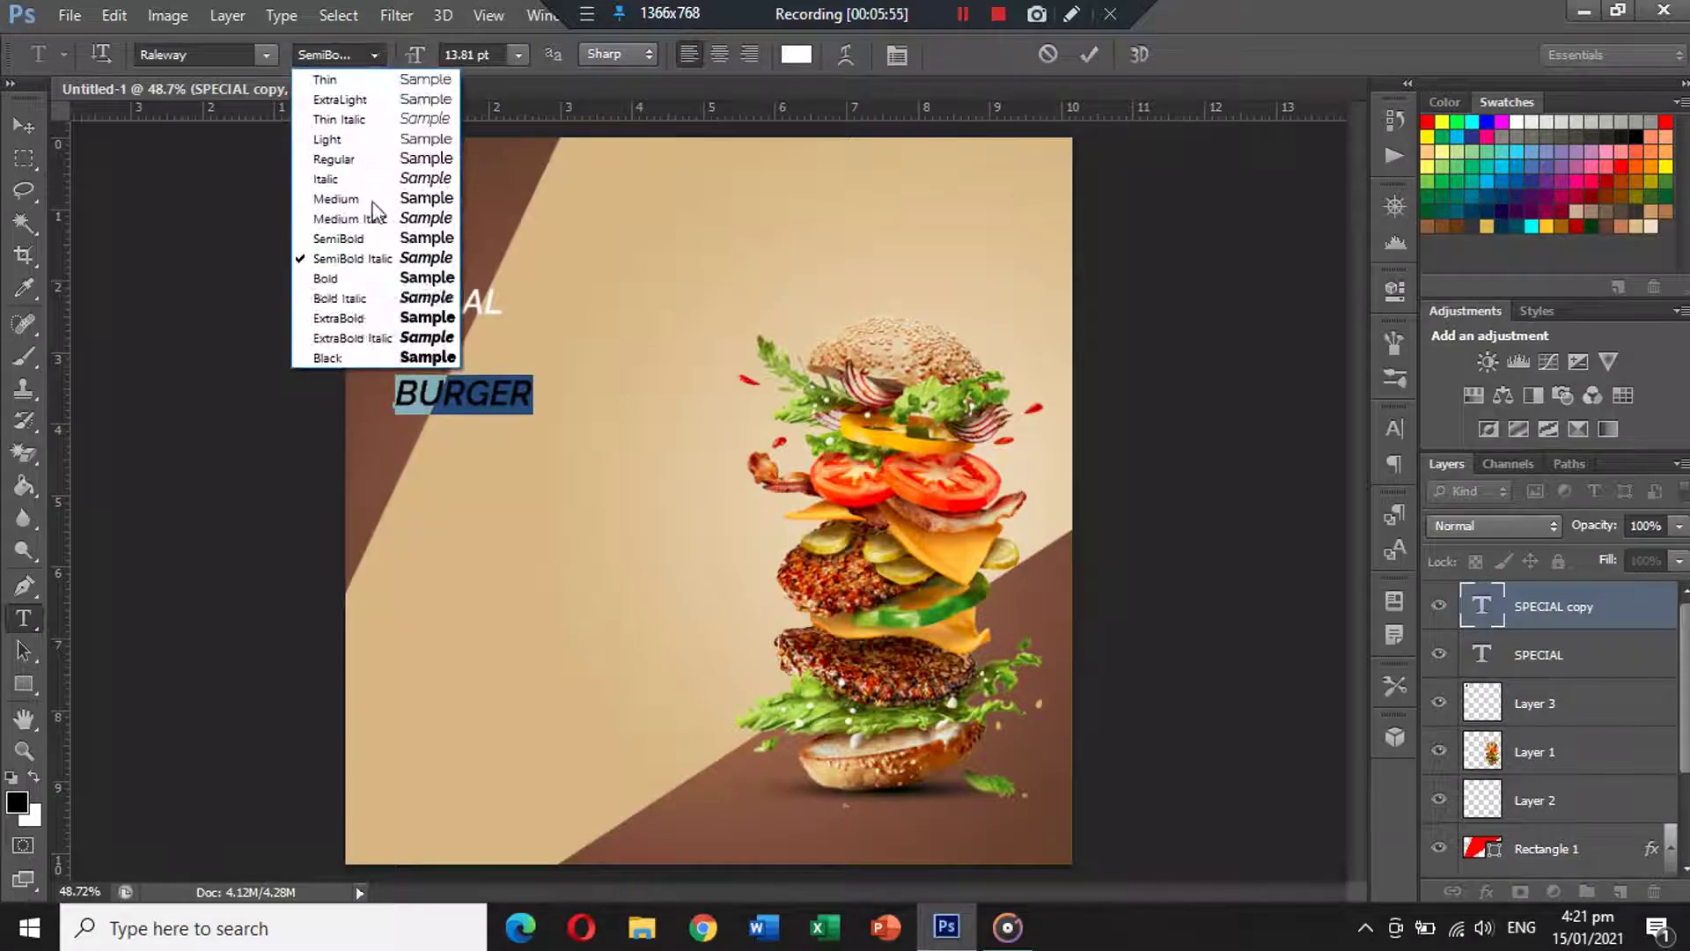
click(352, 340)
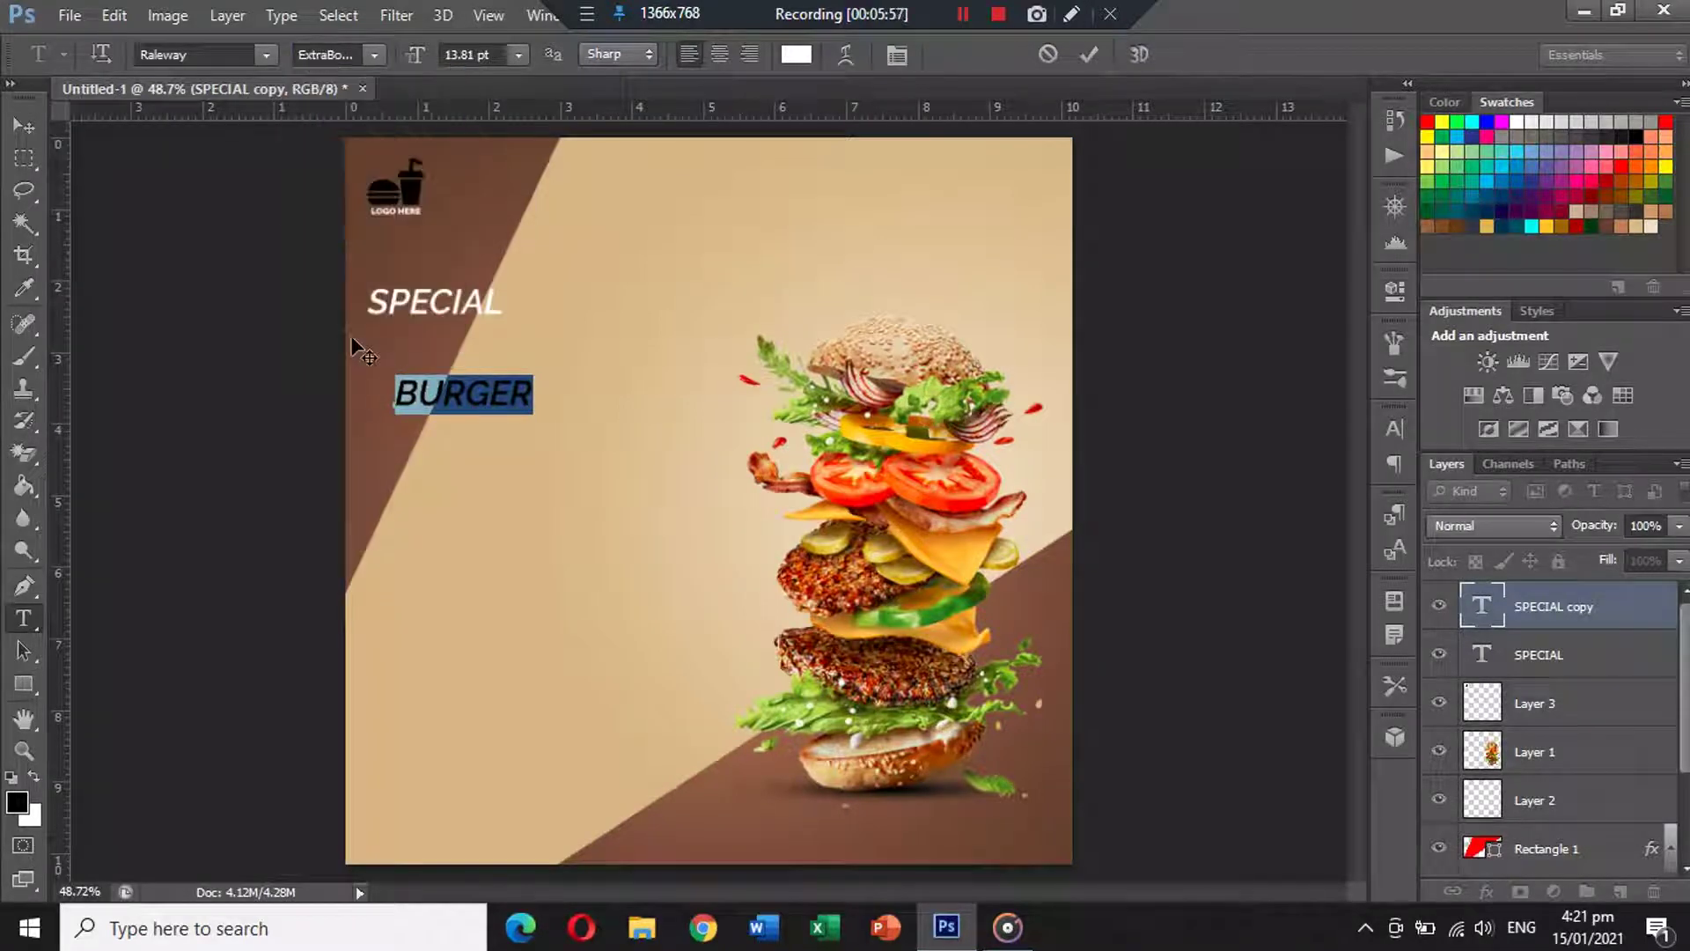
click(23, 125)
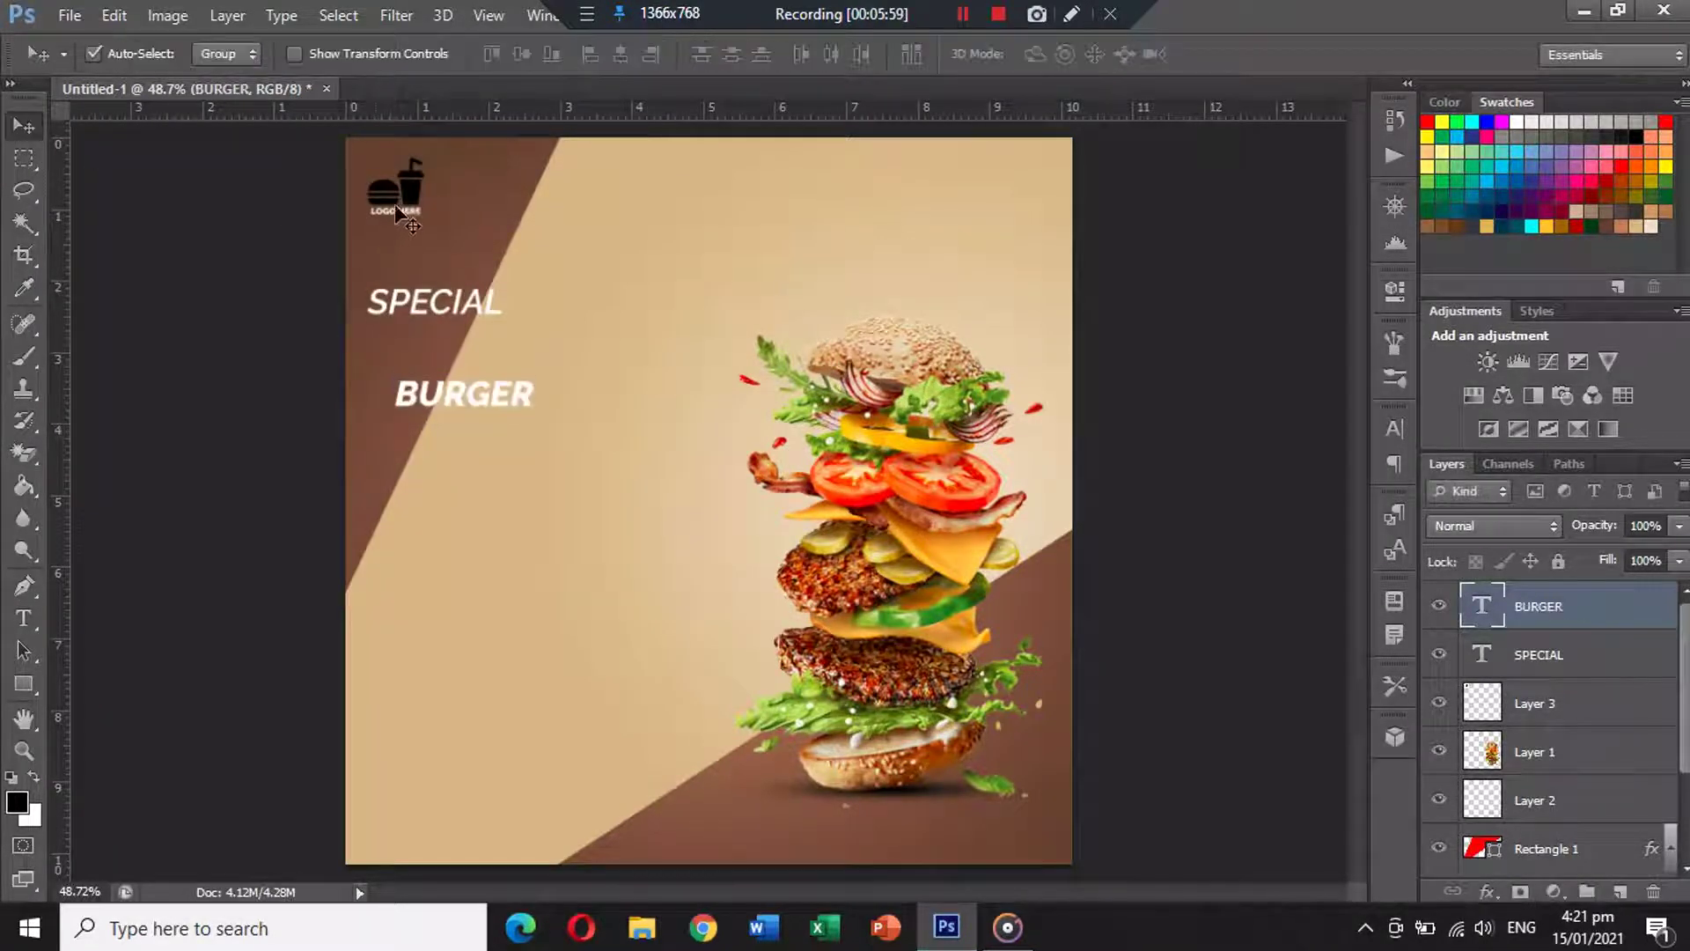
Nudge SPECIAL slightly right, then scale the BURGER text to about 184% and place it directly beneath SPECIAL.
click(411, 192)
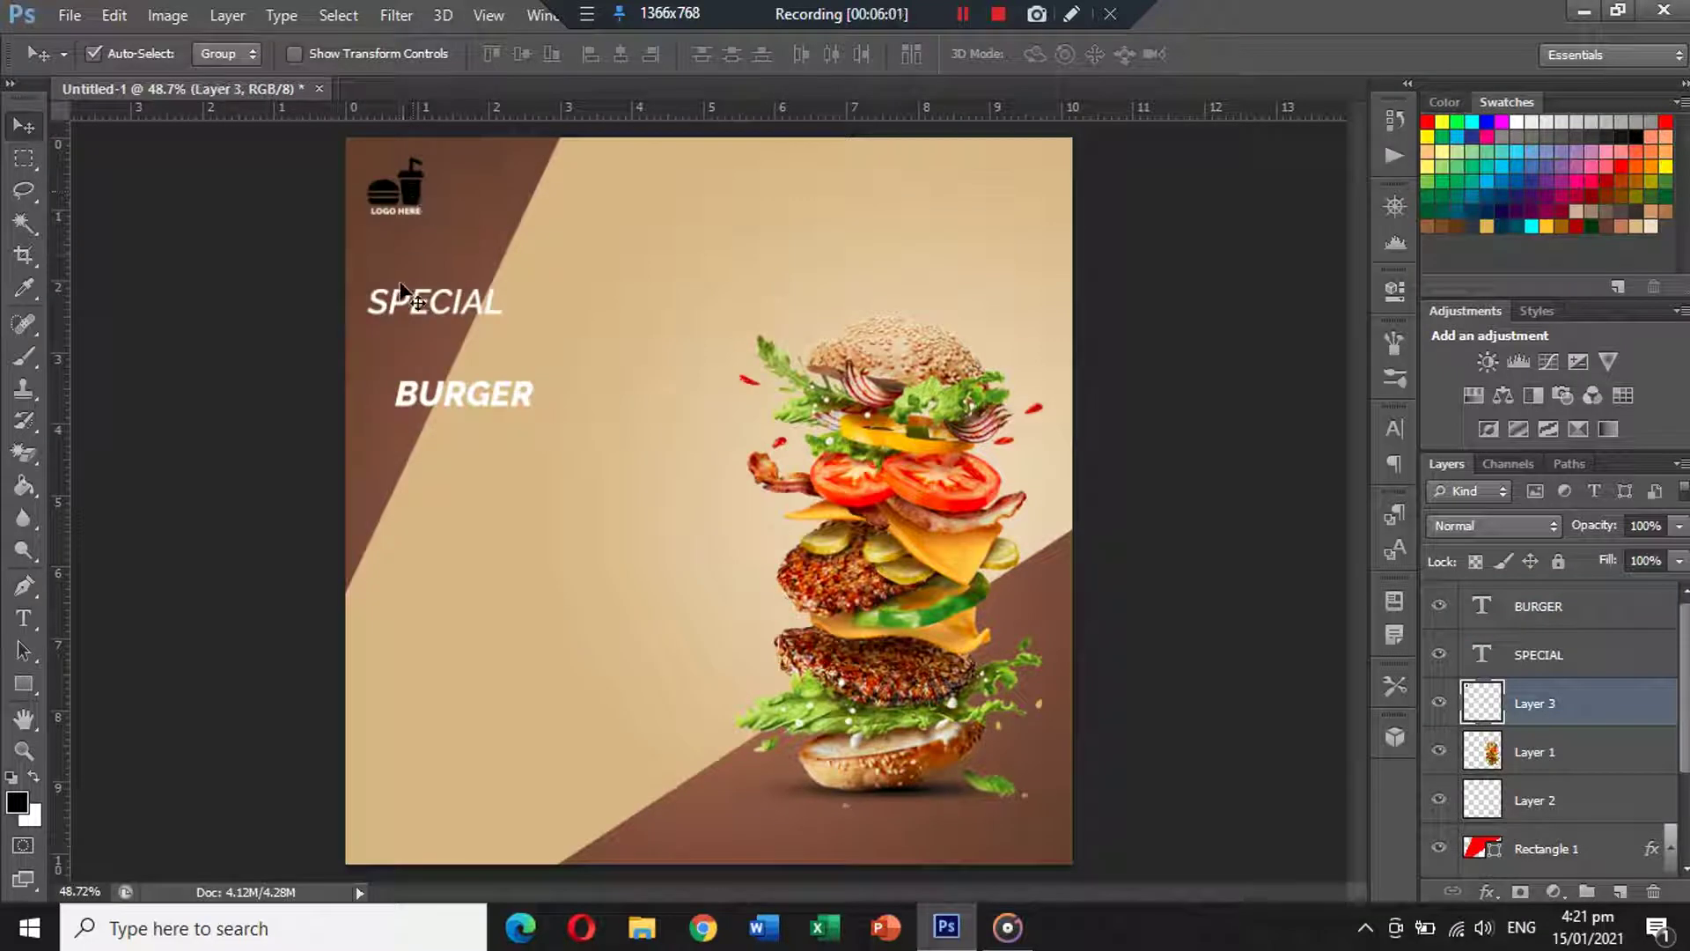
drag(396, 301, 412, 303)
click(422, 380)
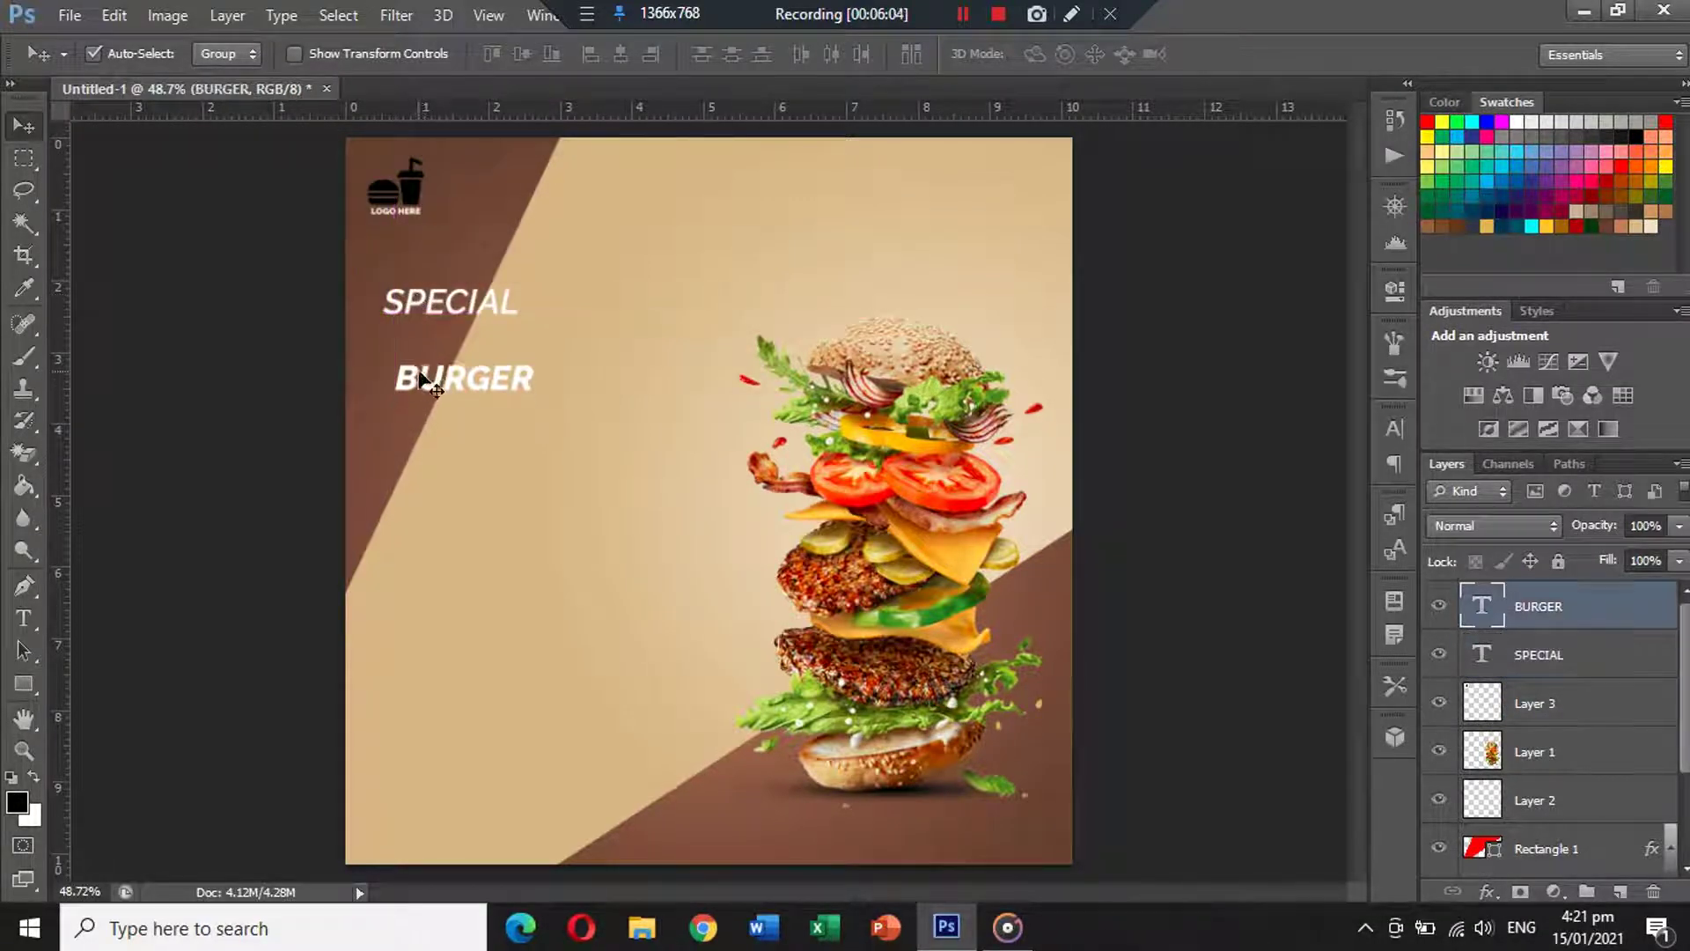
key(ctrl+t)
drag(536, 398, 559, 453)
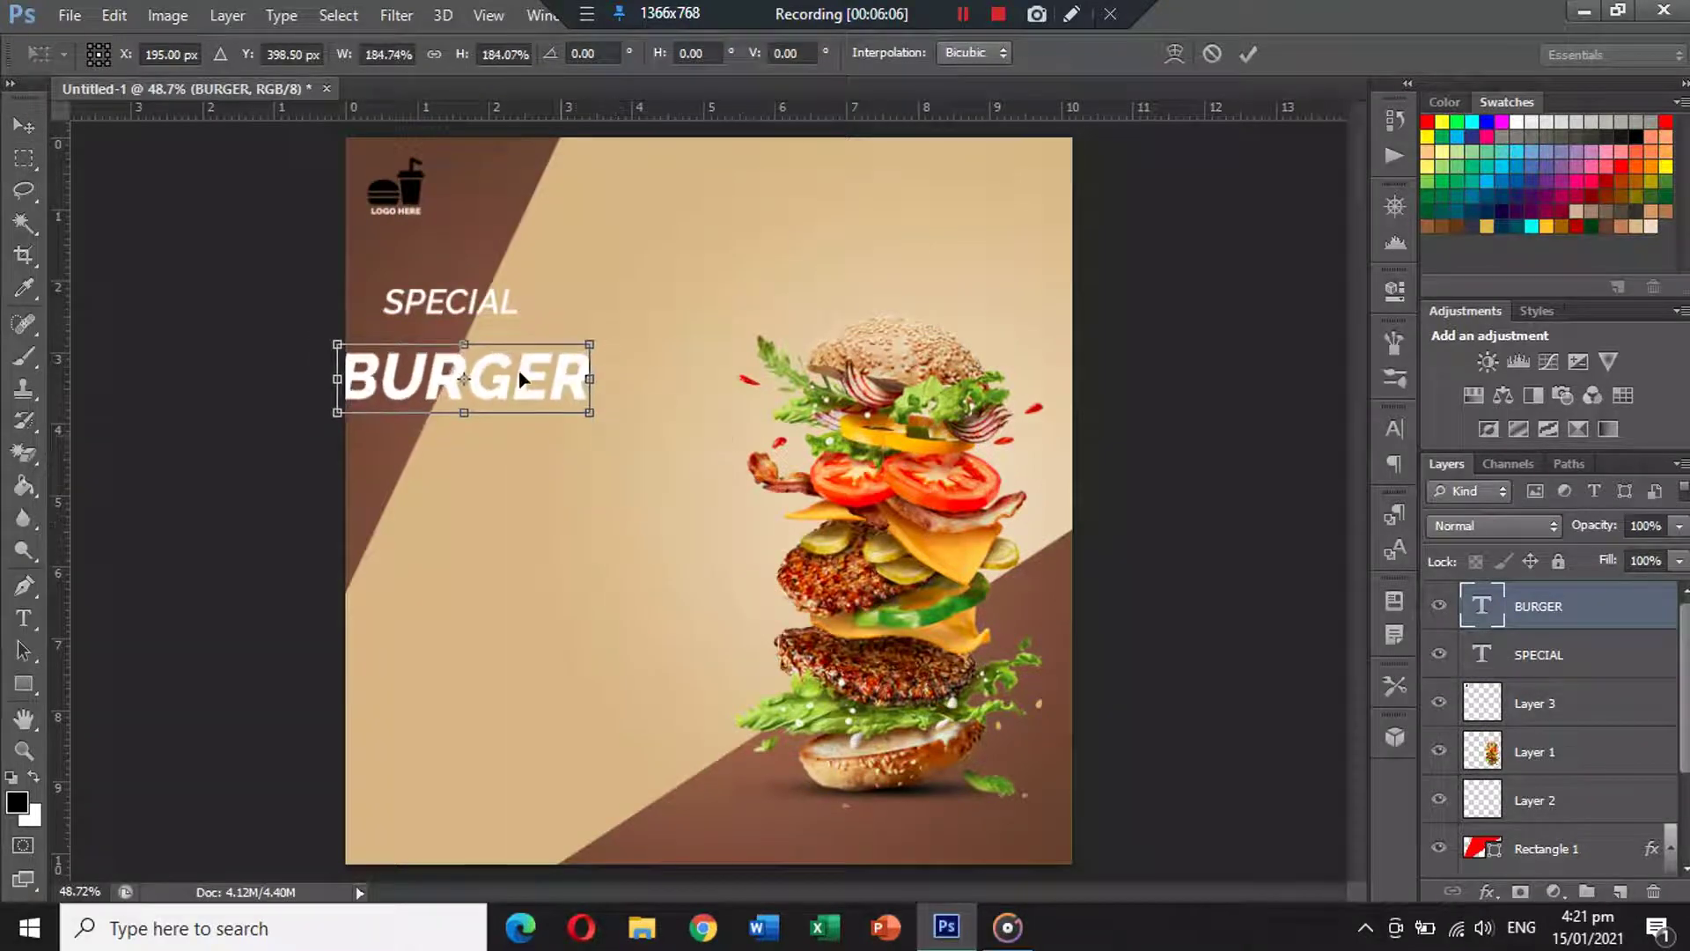
drag(509, 356, 548, 338)
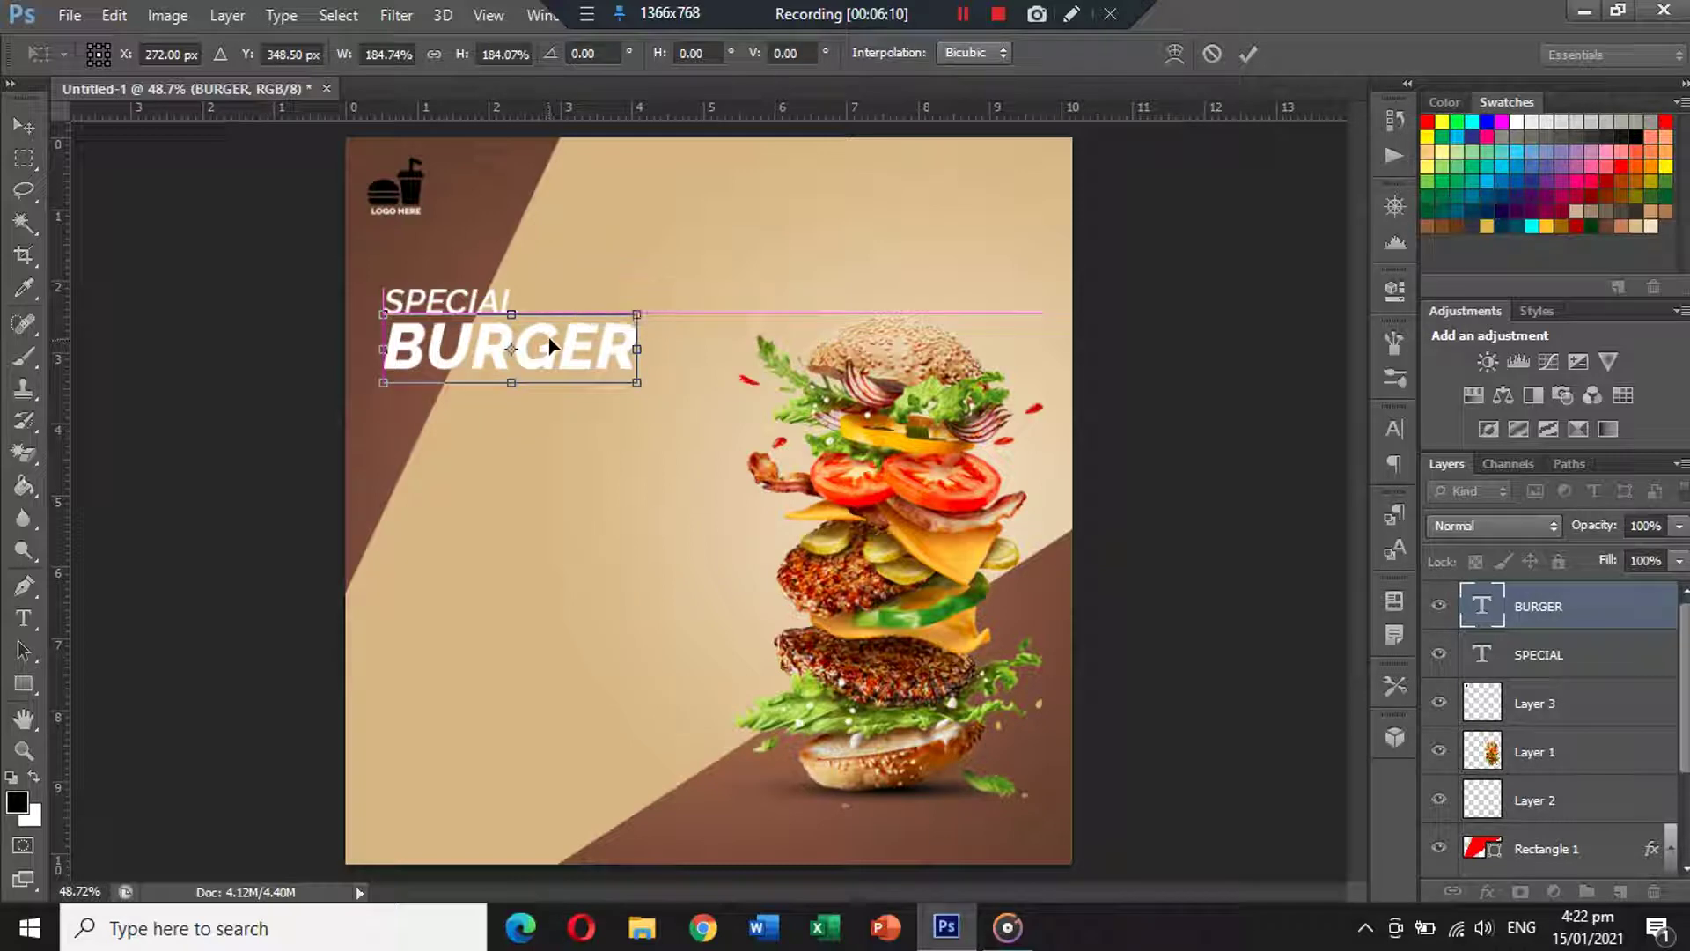
key(Return)
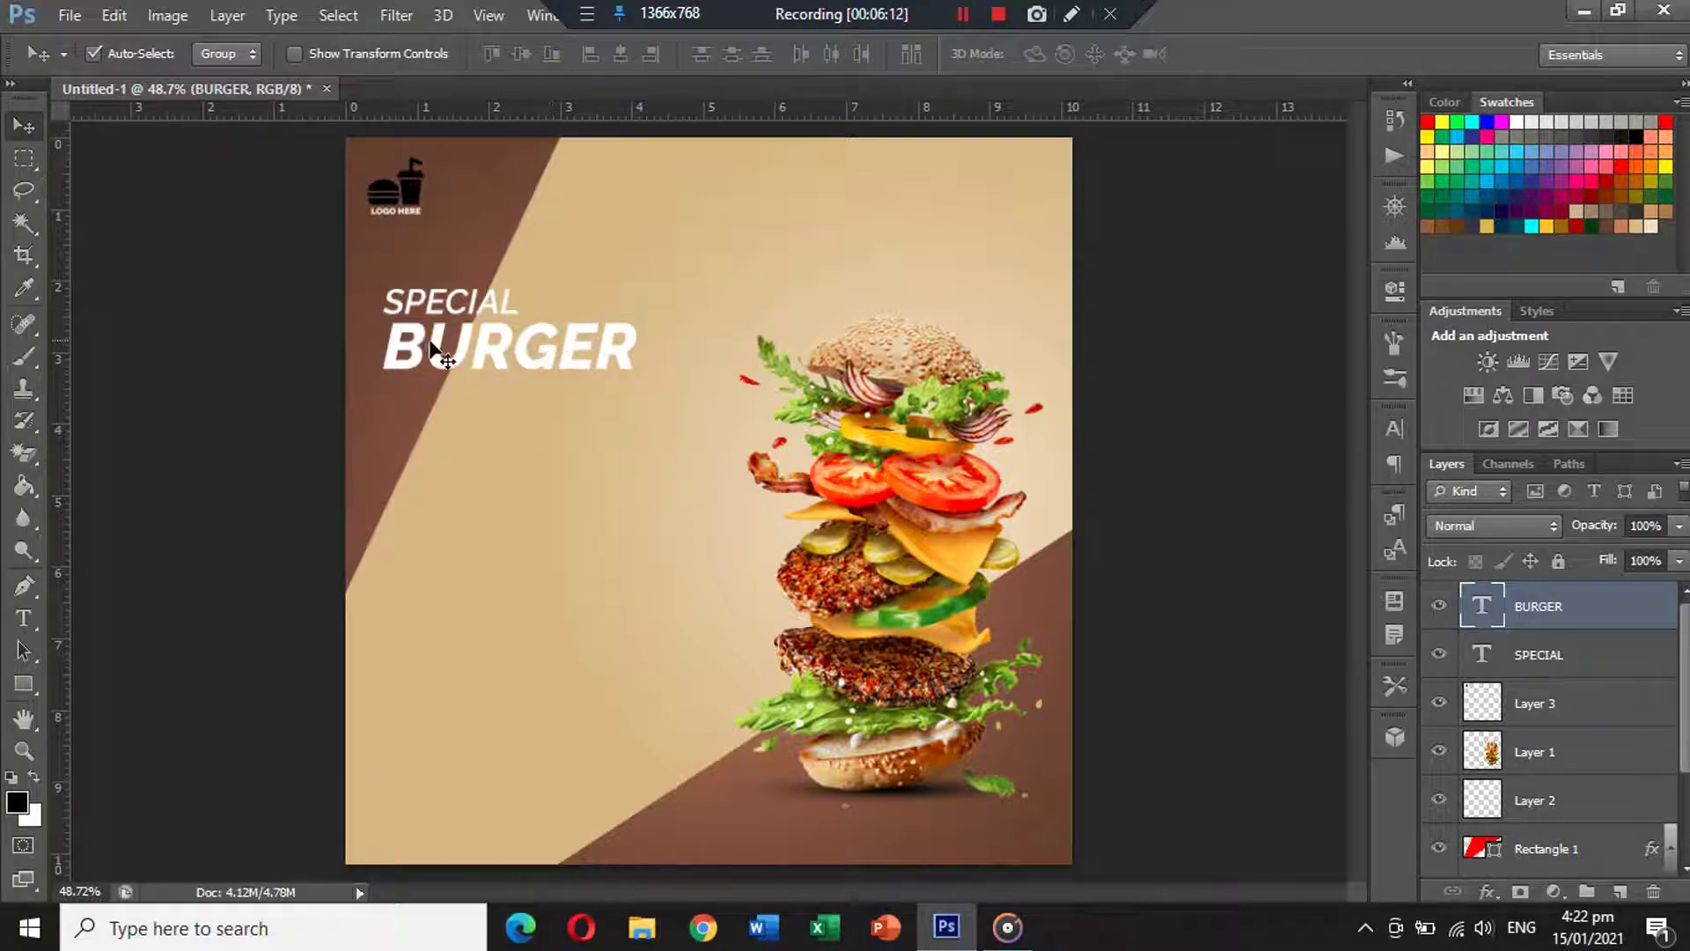
Fine-tune the BURGER text's position so it sits slightly left of and below the SPECIAL text.
drag(424, 353, 406, 345)
key(Right)
key(Right)
key(Right)
key(Right)
key(Right)
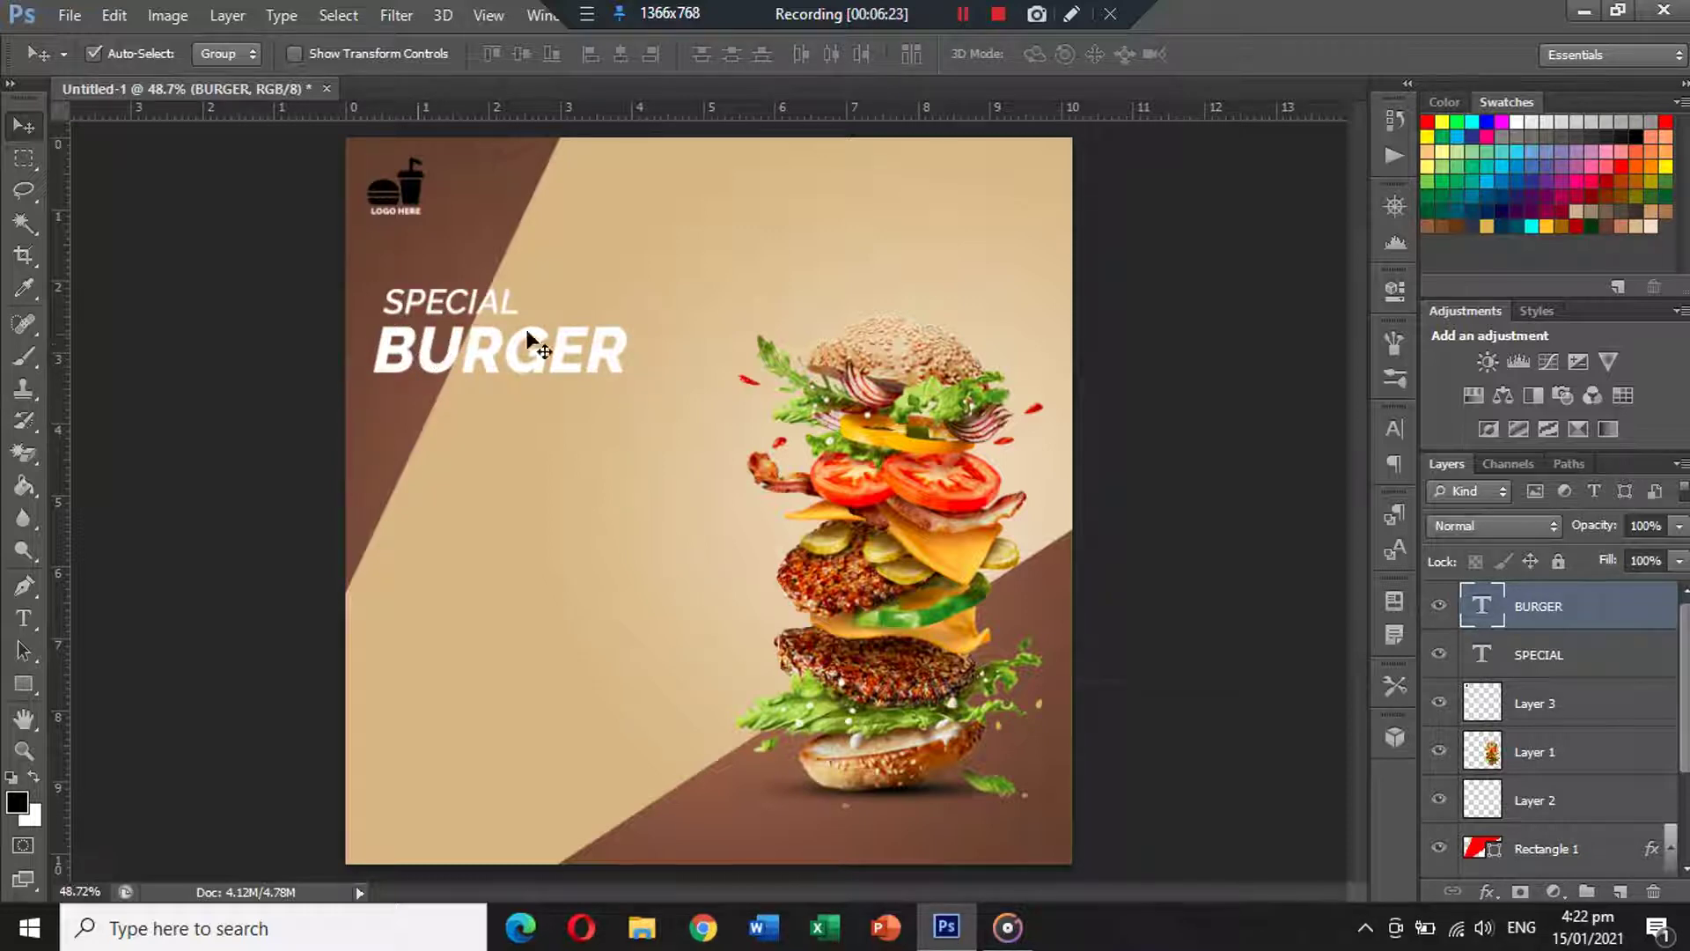
Add a drop shadow to the SPECIAL text with 100% opacity and a 6 px distance.
double_click(1659, 671)
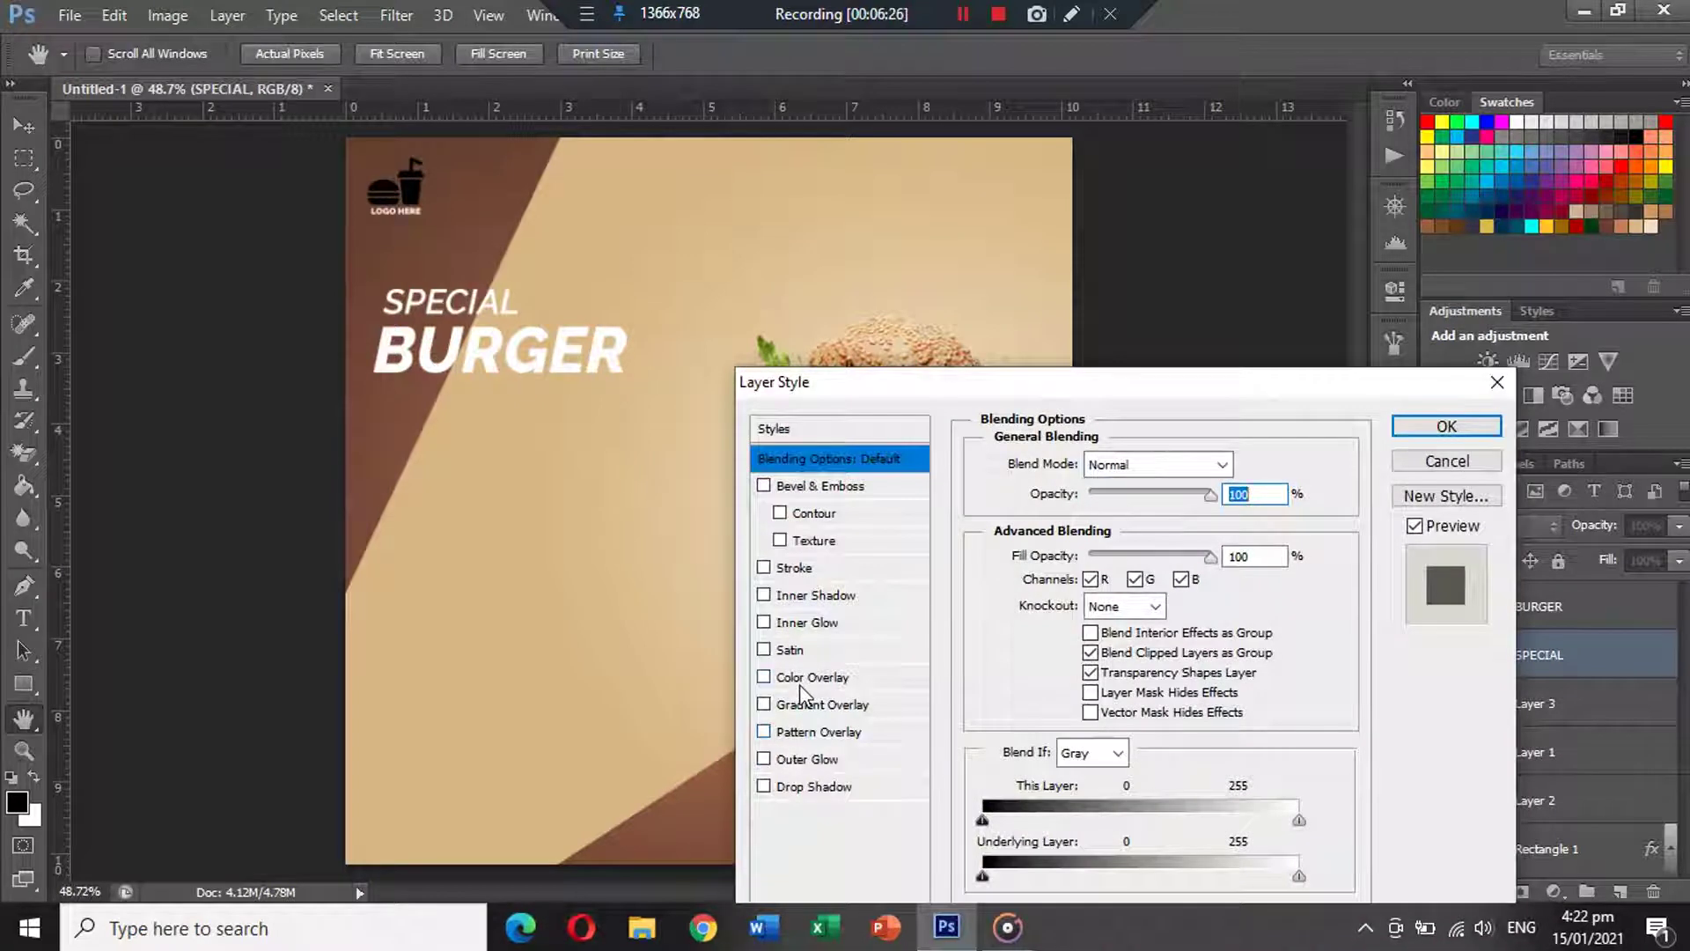
click(814, 786)
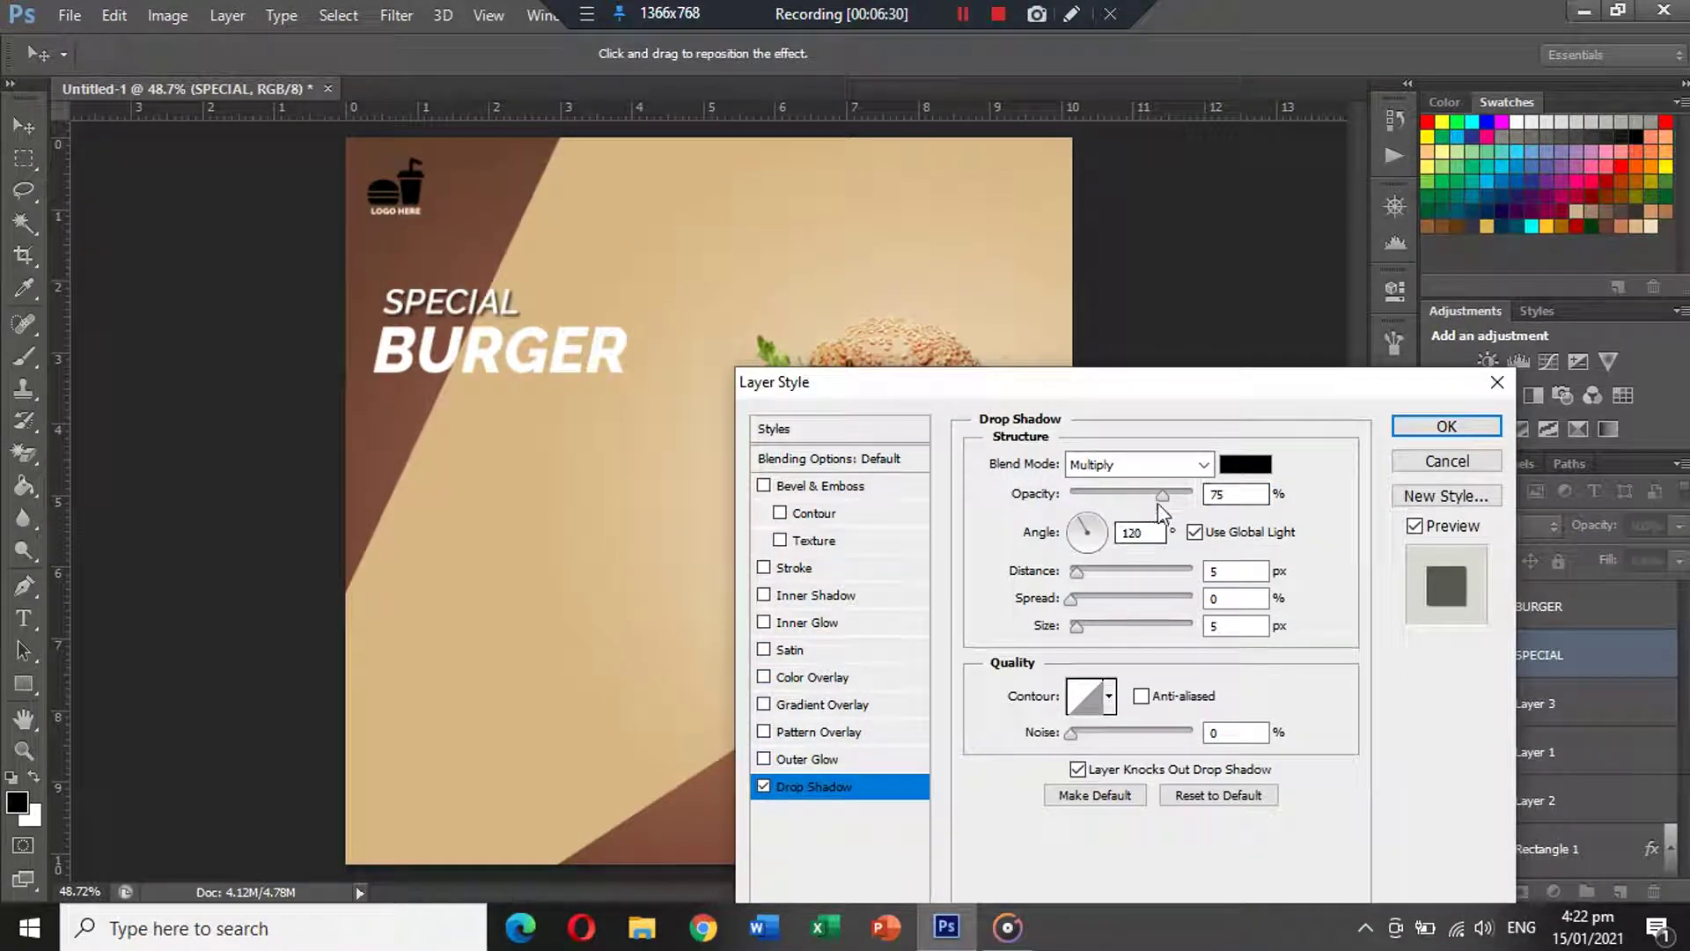
drag(1163, 494, 1181, 496)
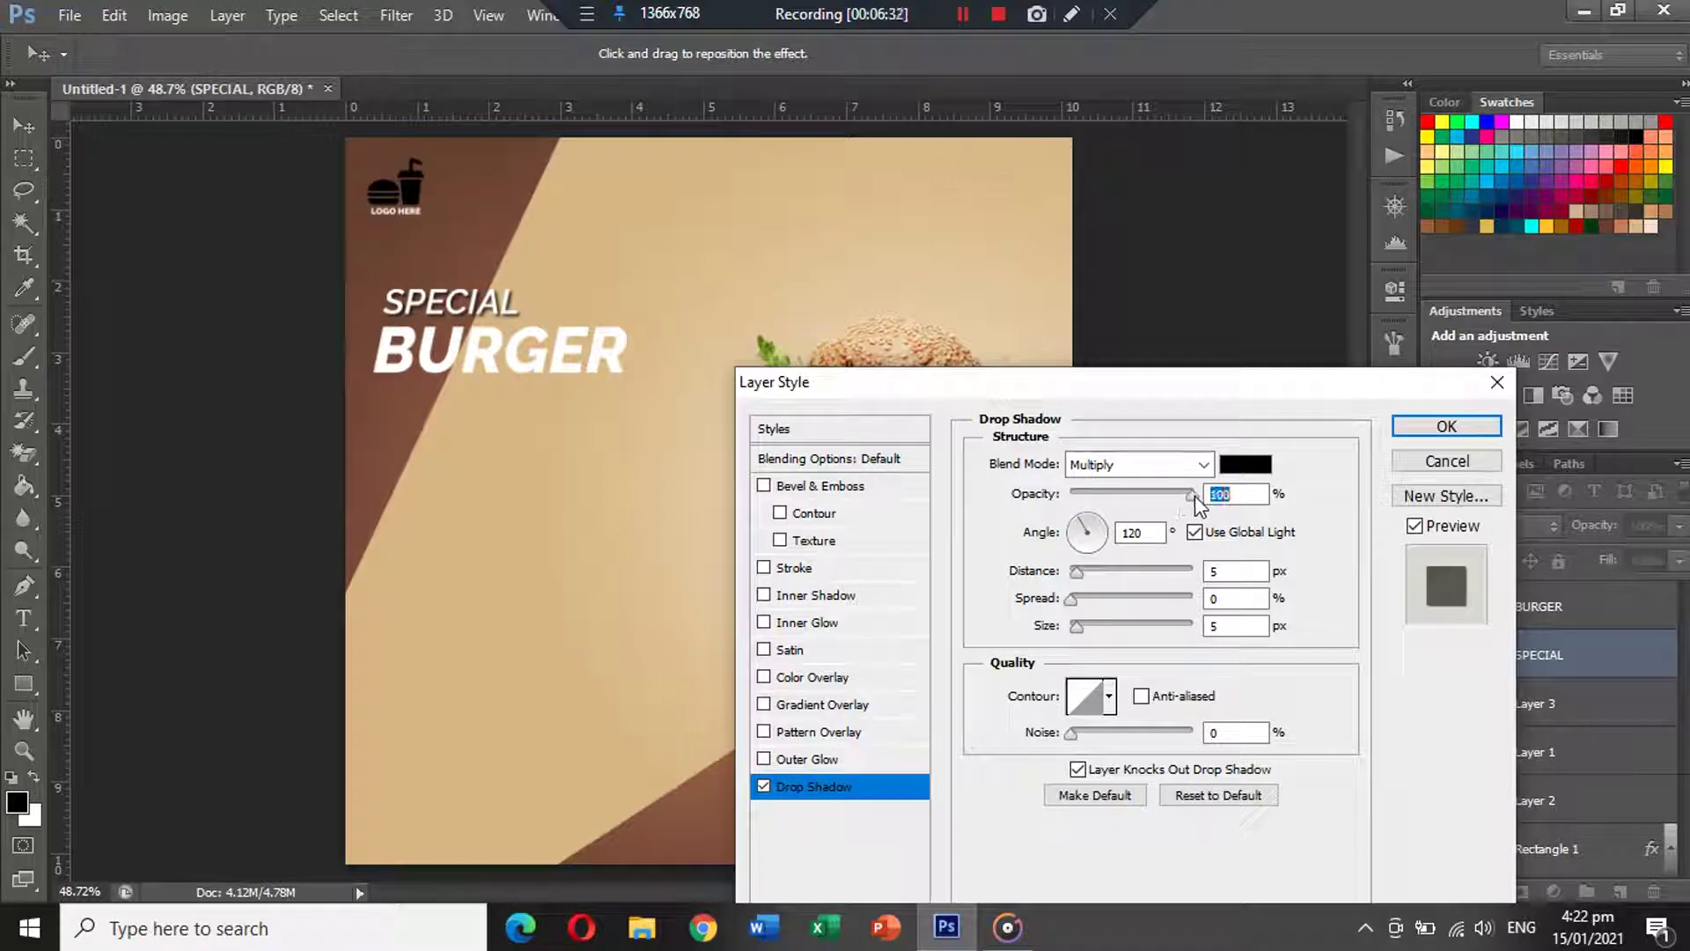
click(1079, 573)
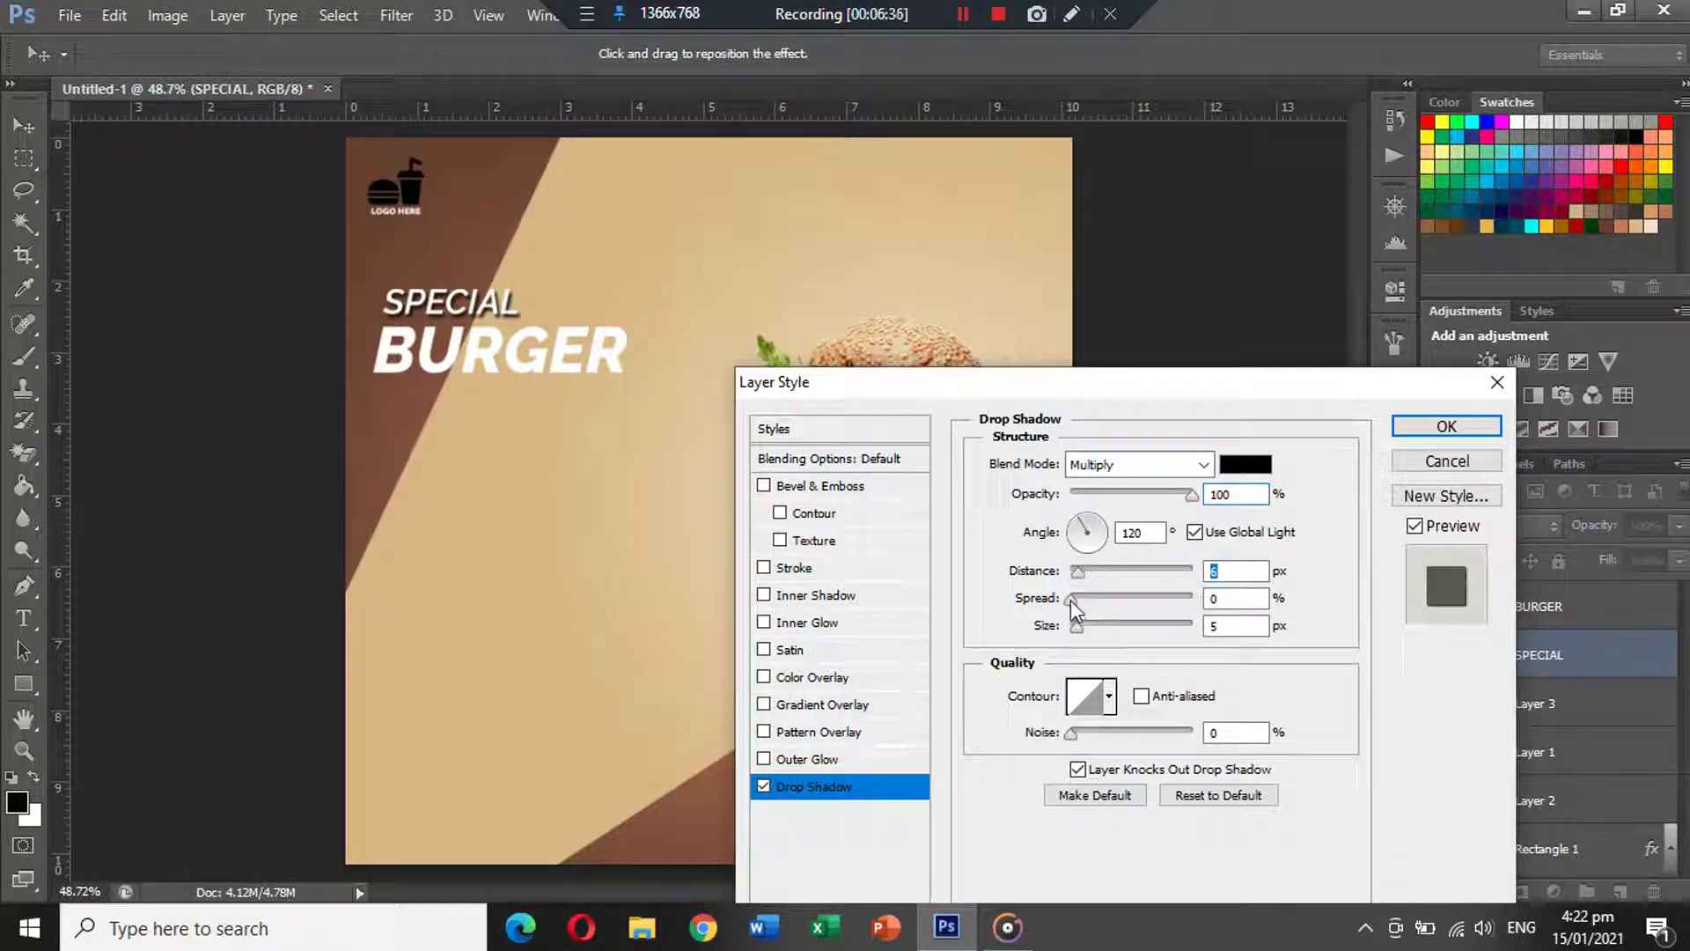
drag(1070, 599, 1071, 600)
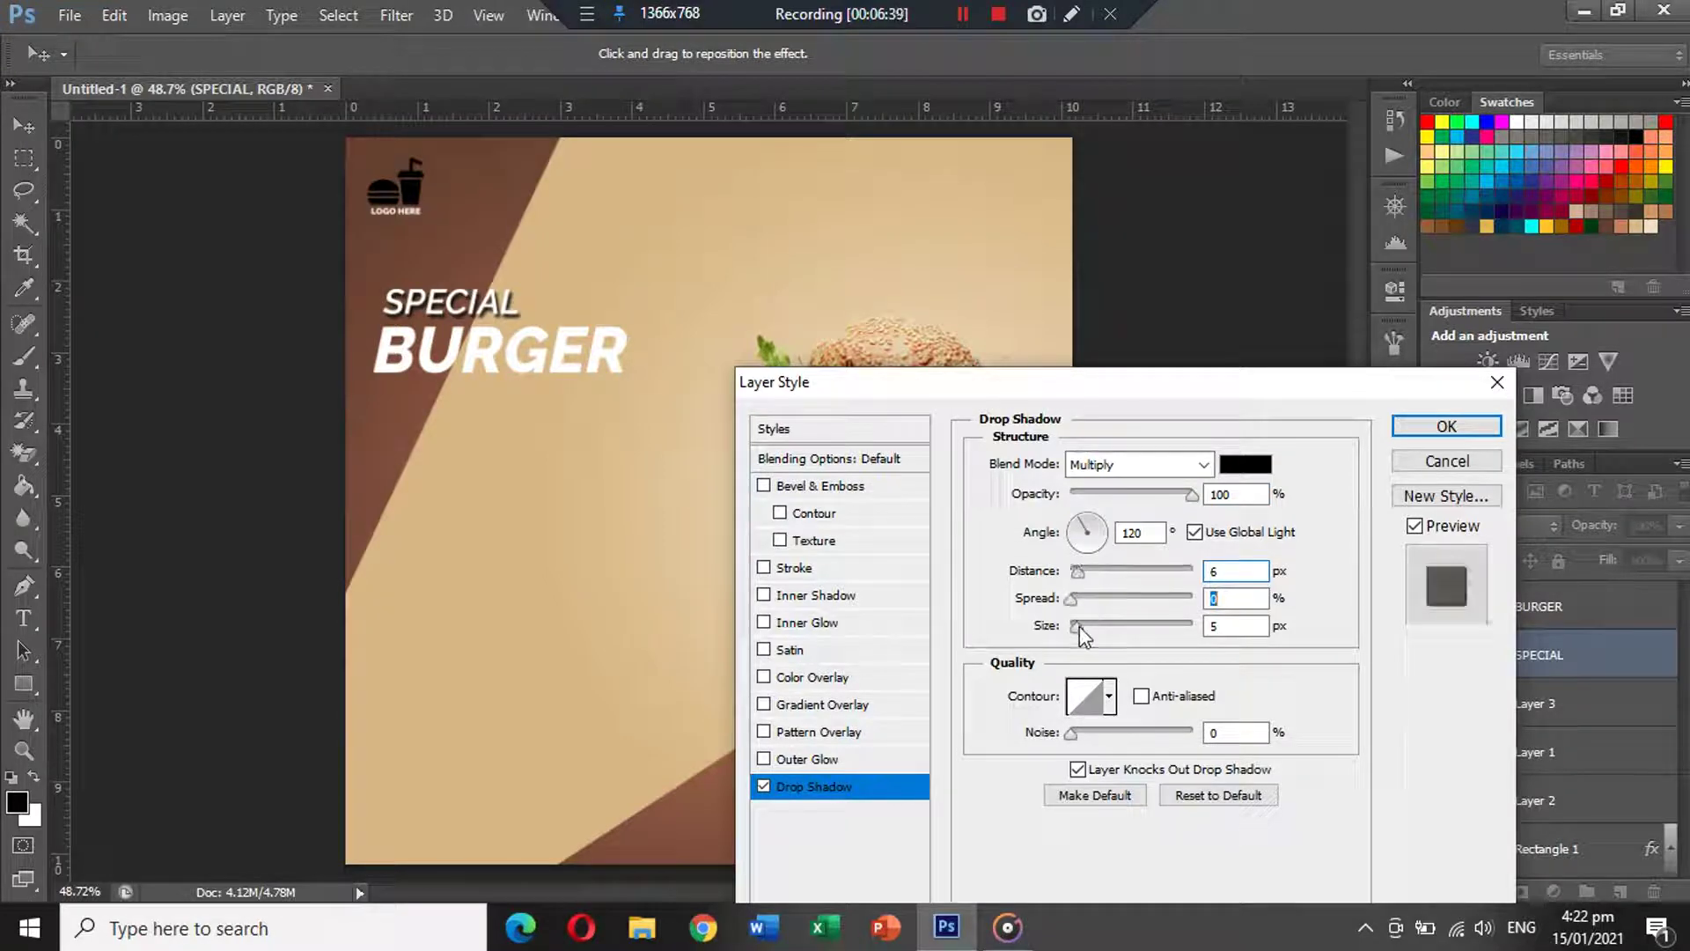
click(1079, 626)
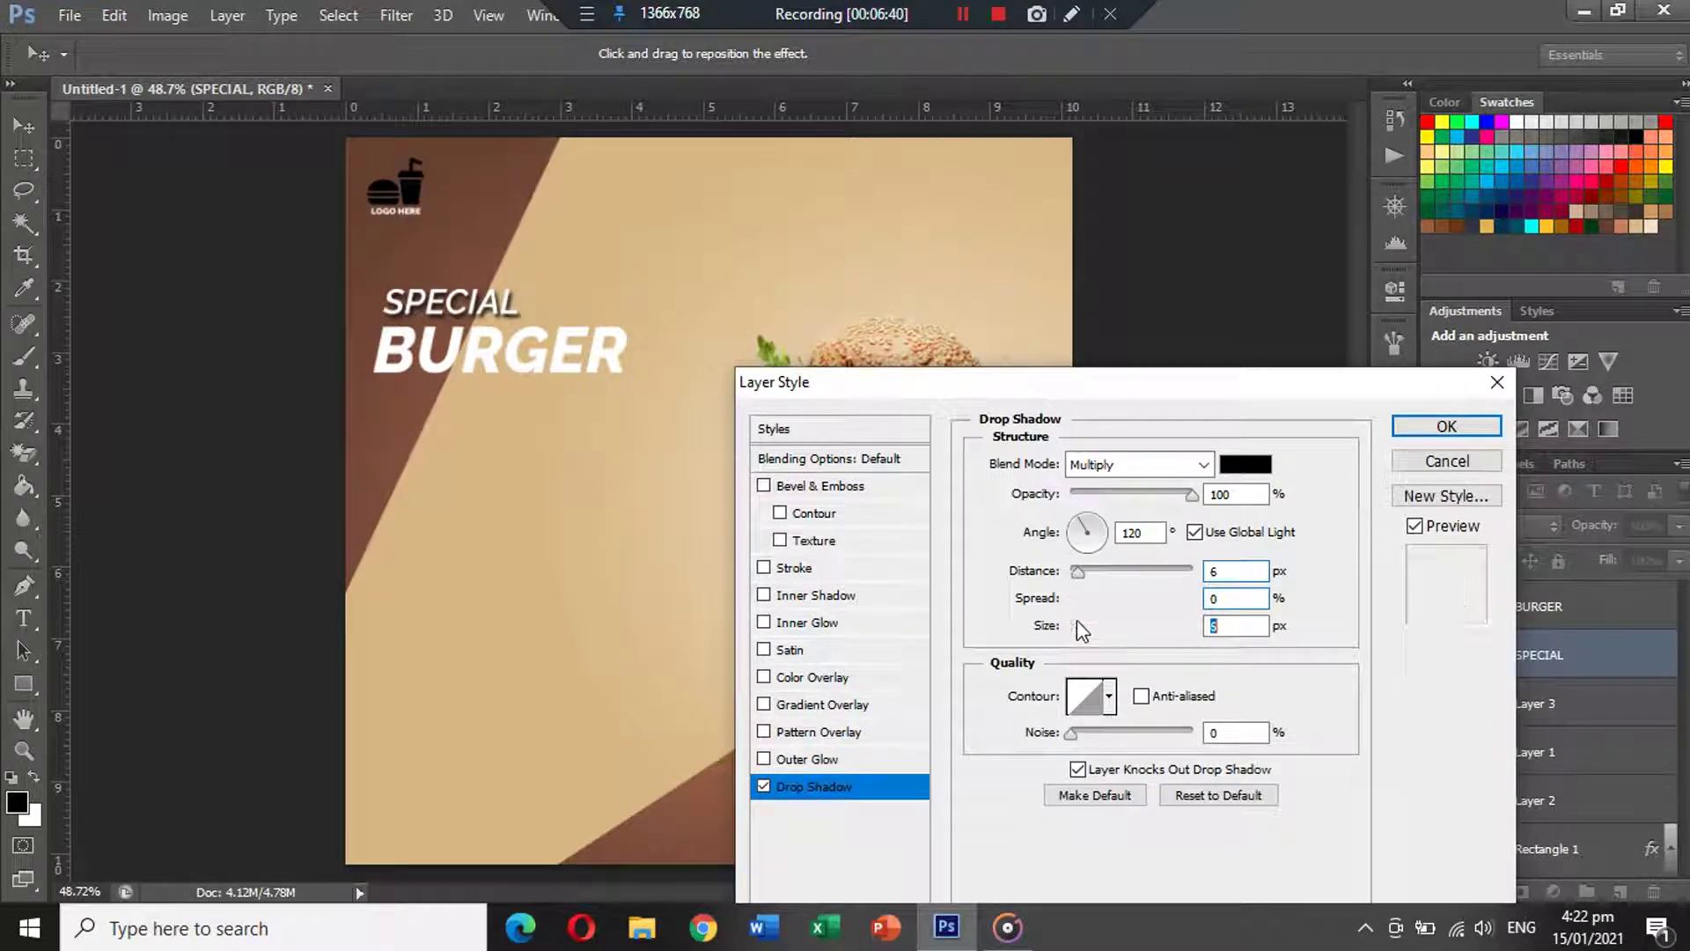
click(1401, 430)
Copy the SPECIAL layer's drop shadow effect to the BURGER layer and collapse the effect lists.
click(1675, 662)
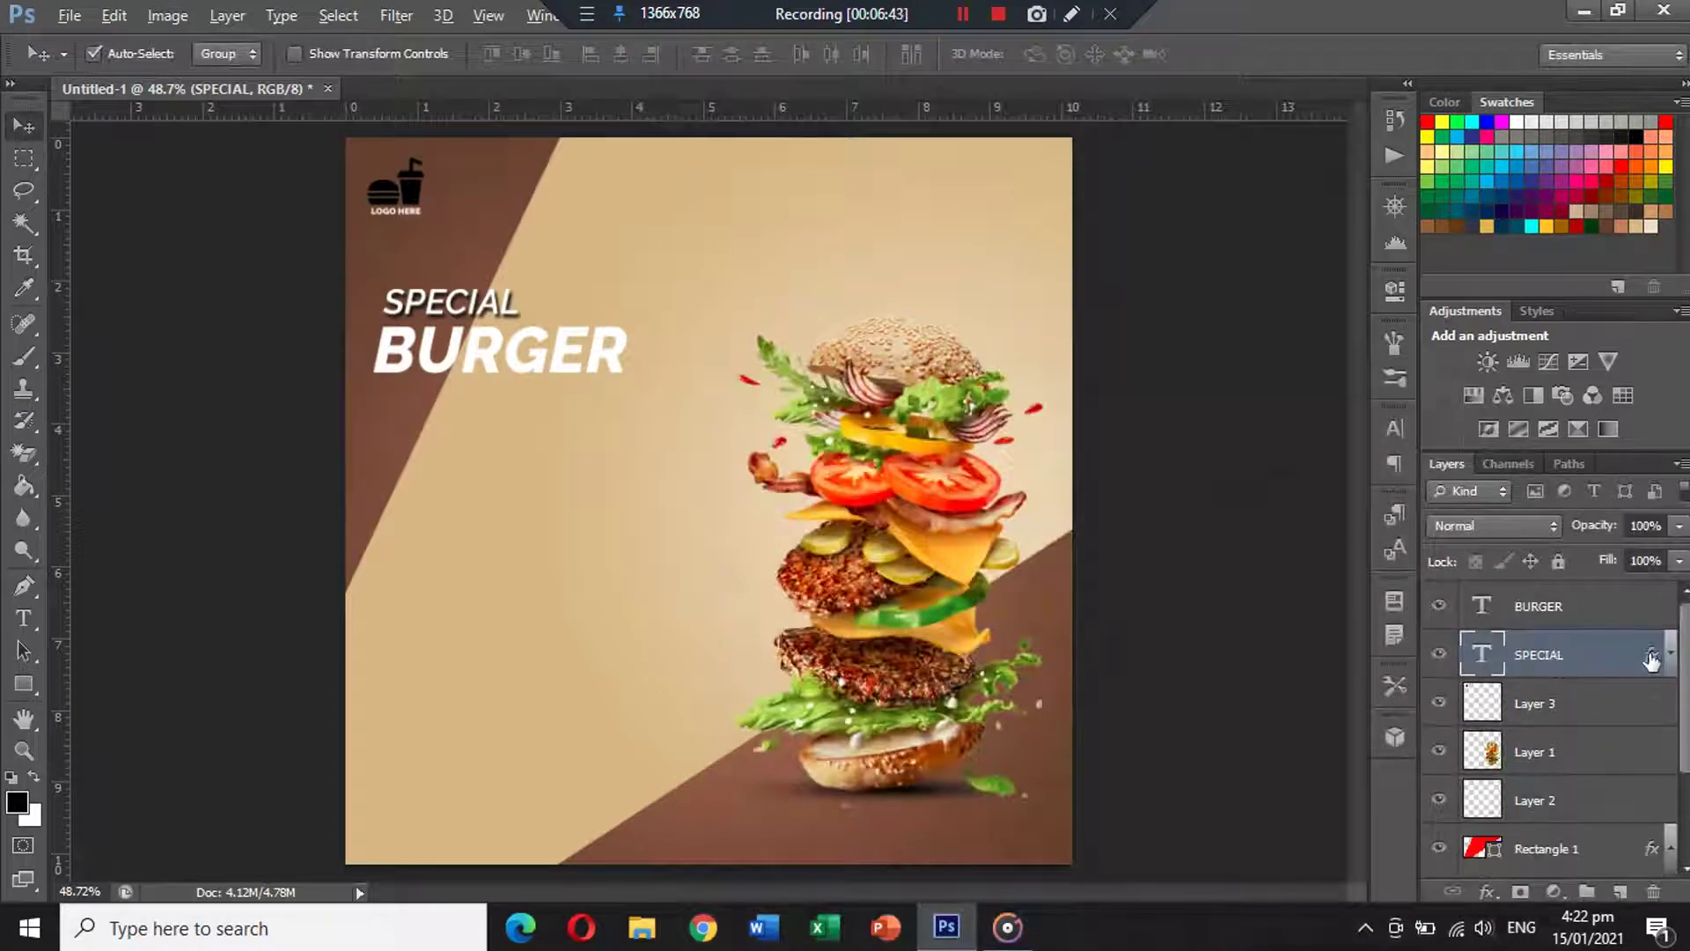
drag(1651, 654, 1648, 606)
click(1671, 607)
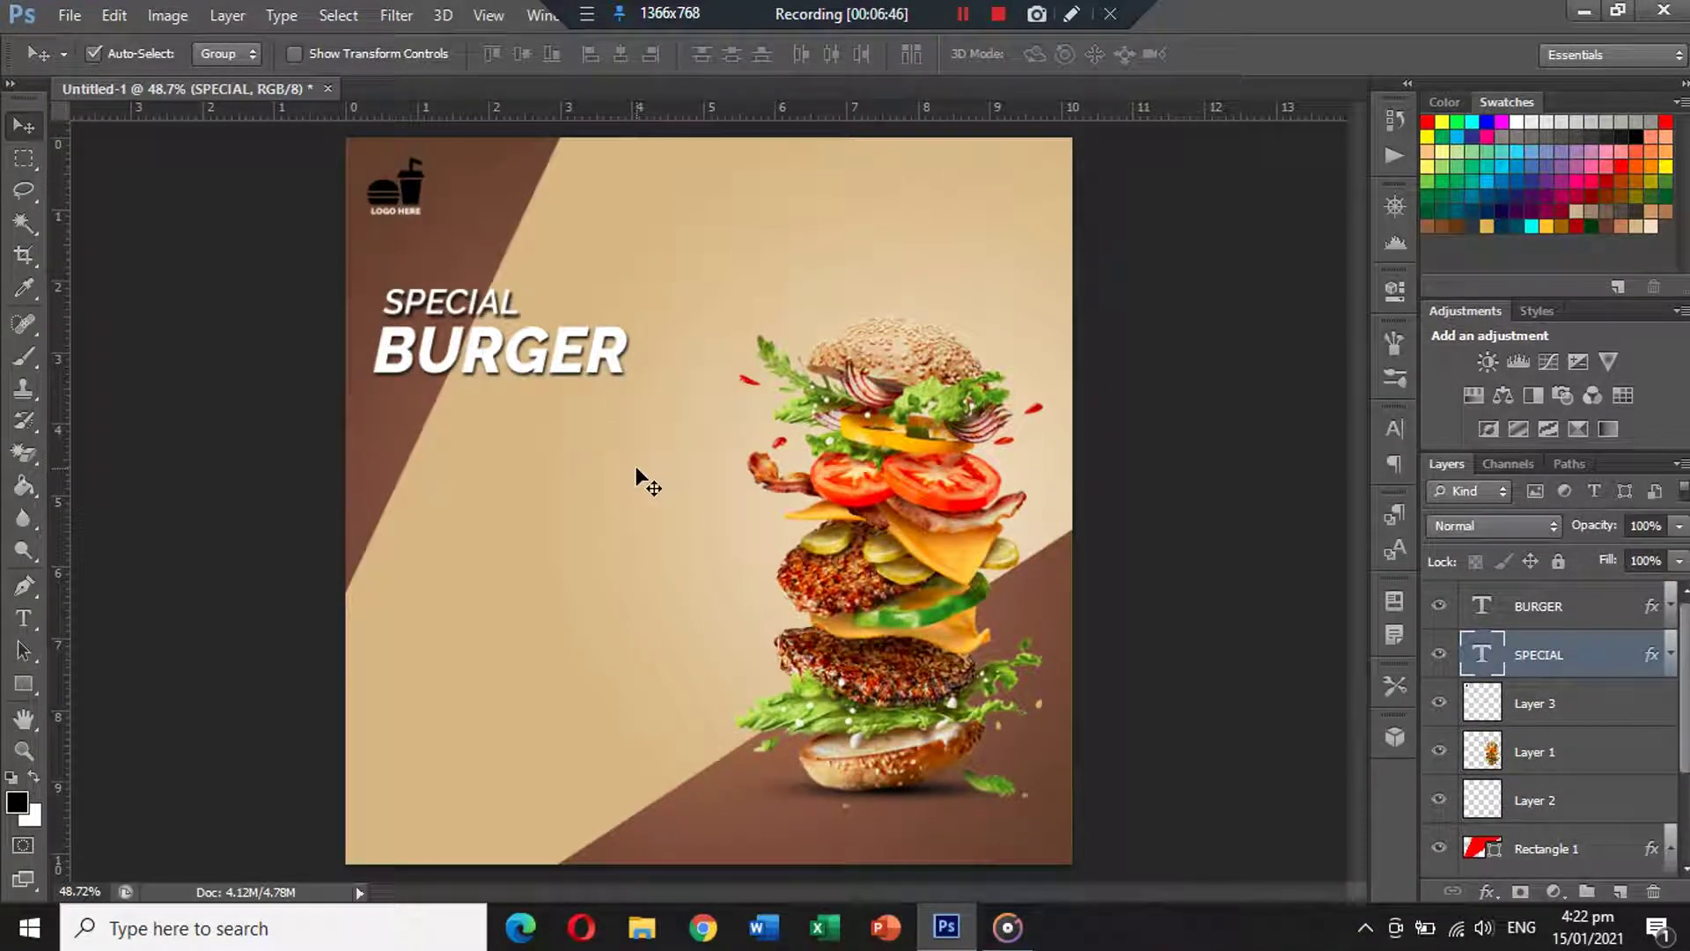
Draw a rounded rectangle about 241 by 91 px with a 10 px radius beneath the BURGER text.
click(24, 684)
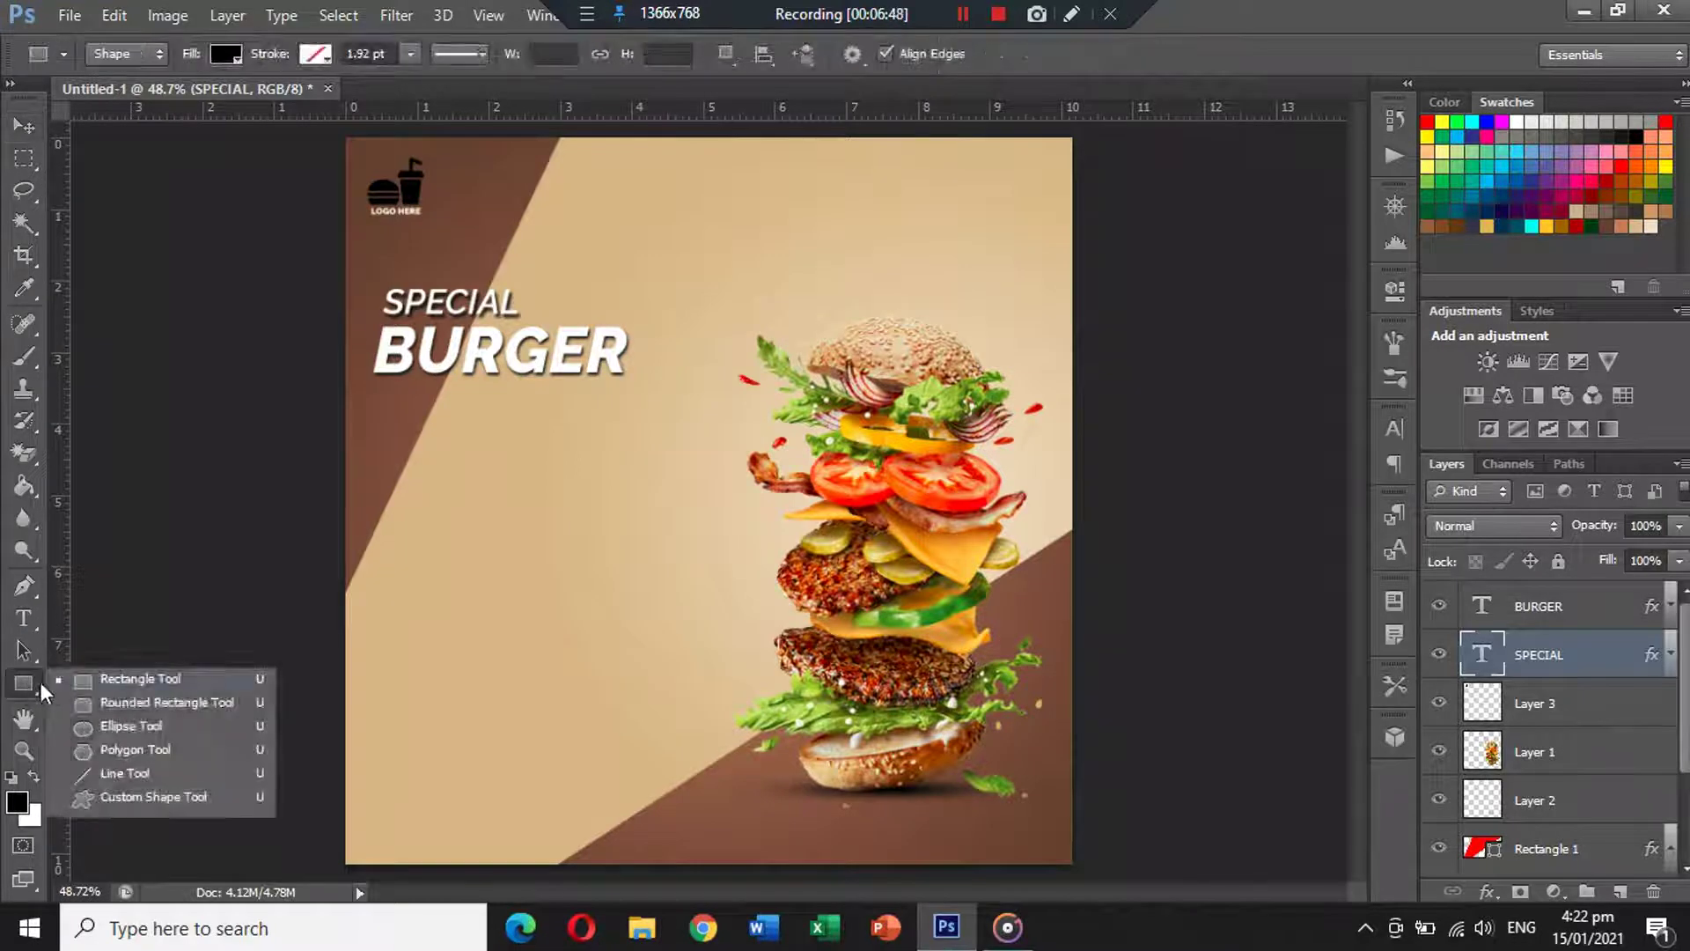
click(89, 707)
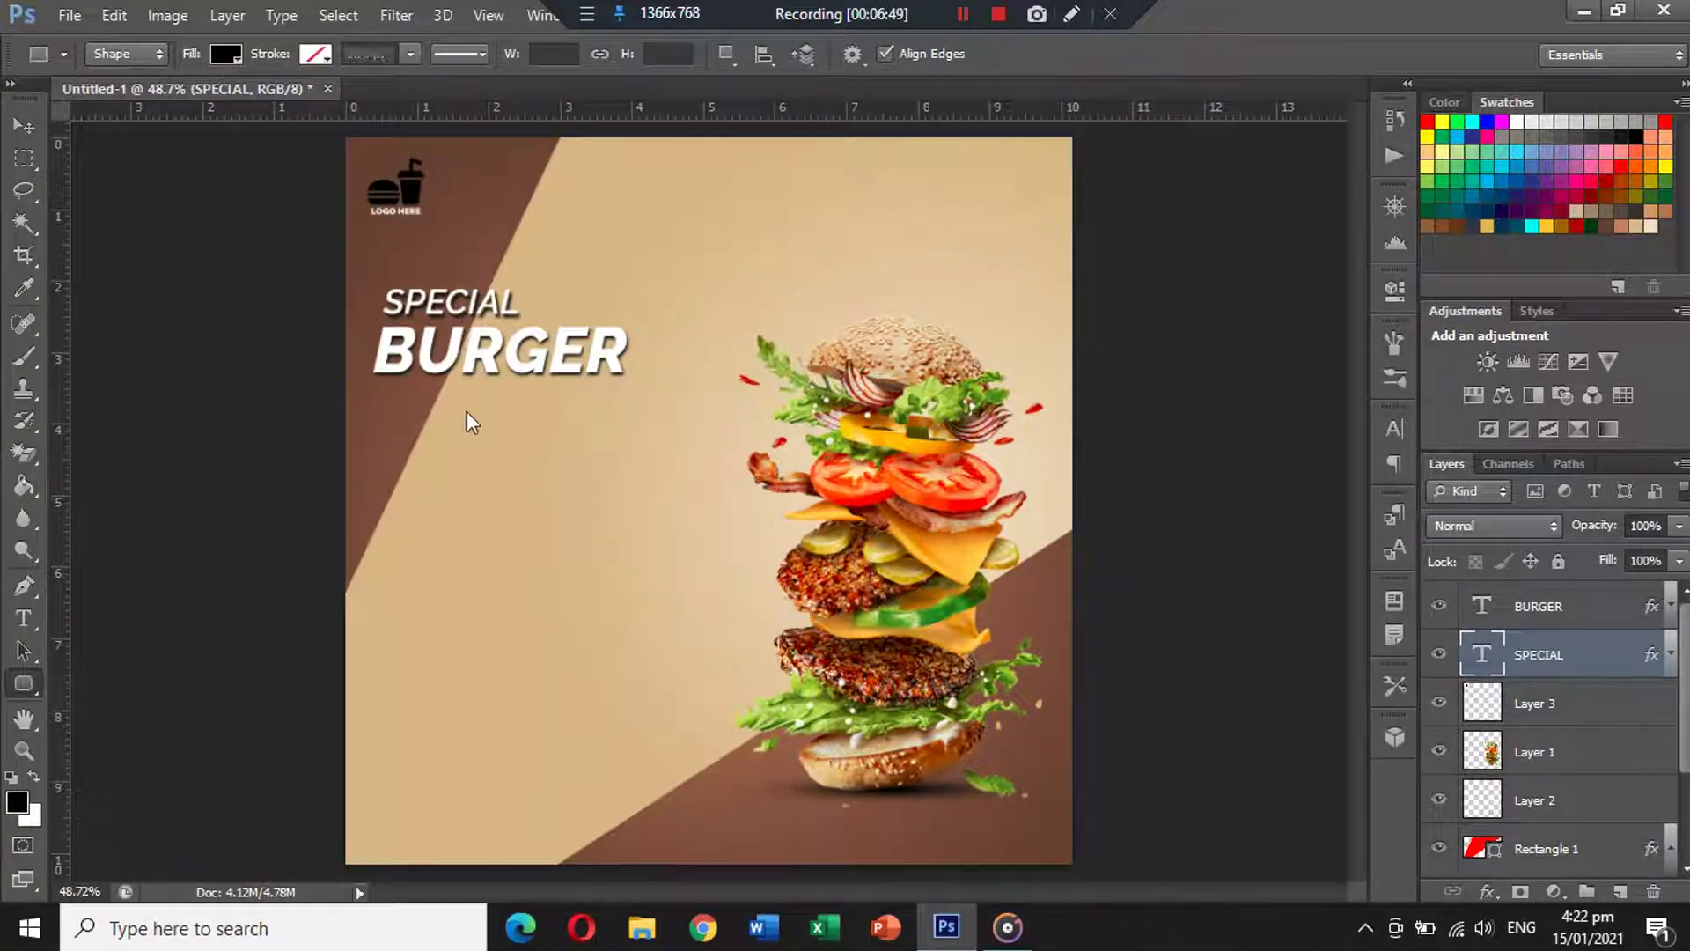
drag(453, 411, 599, 464)
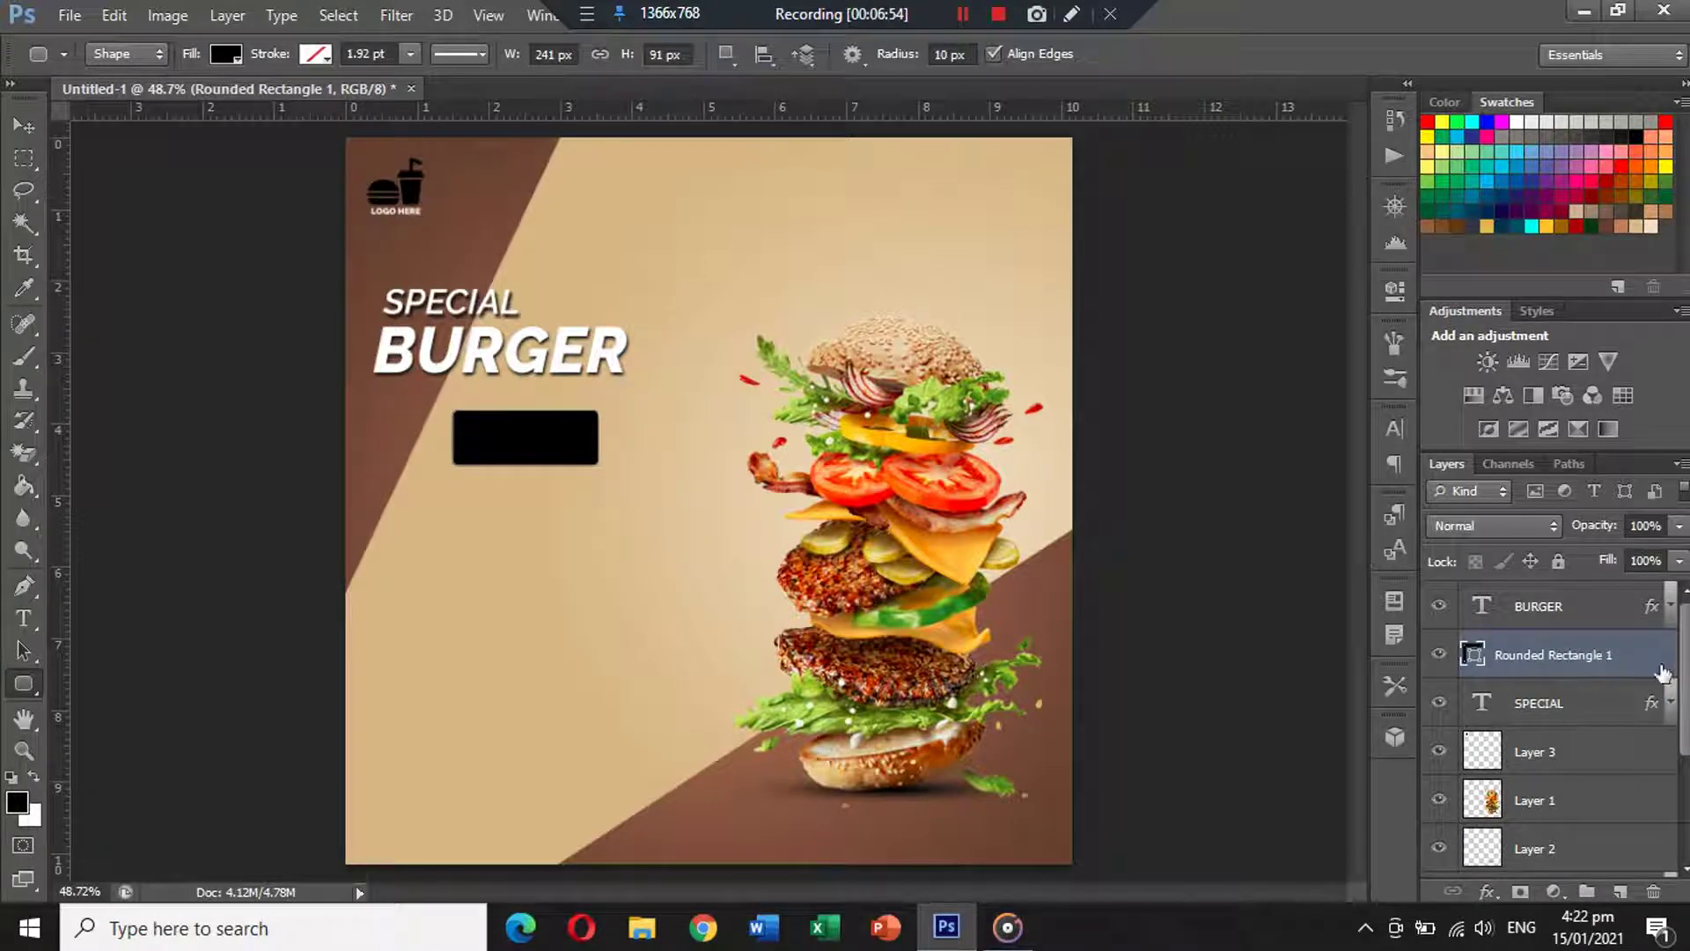
Add a gradient overlay to the rounded rectangle and color the gradient's starting stop dark brown.
double_click(1624, 634)
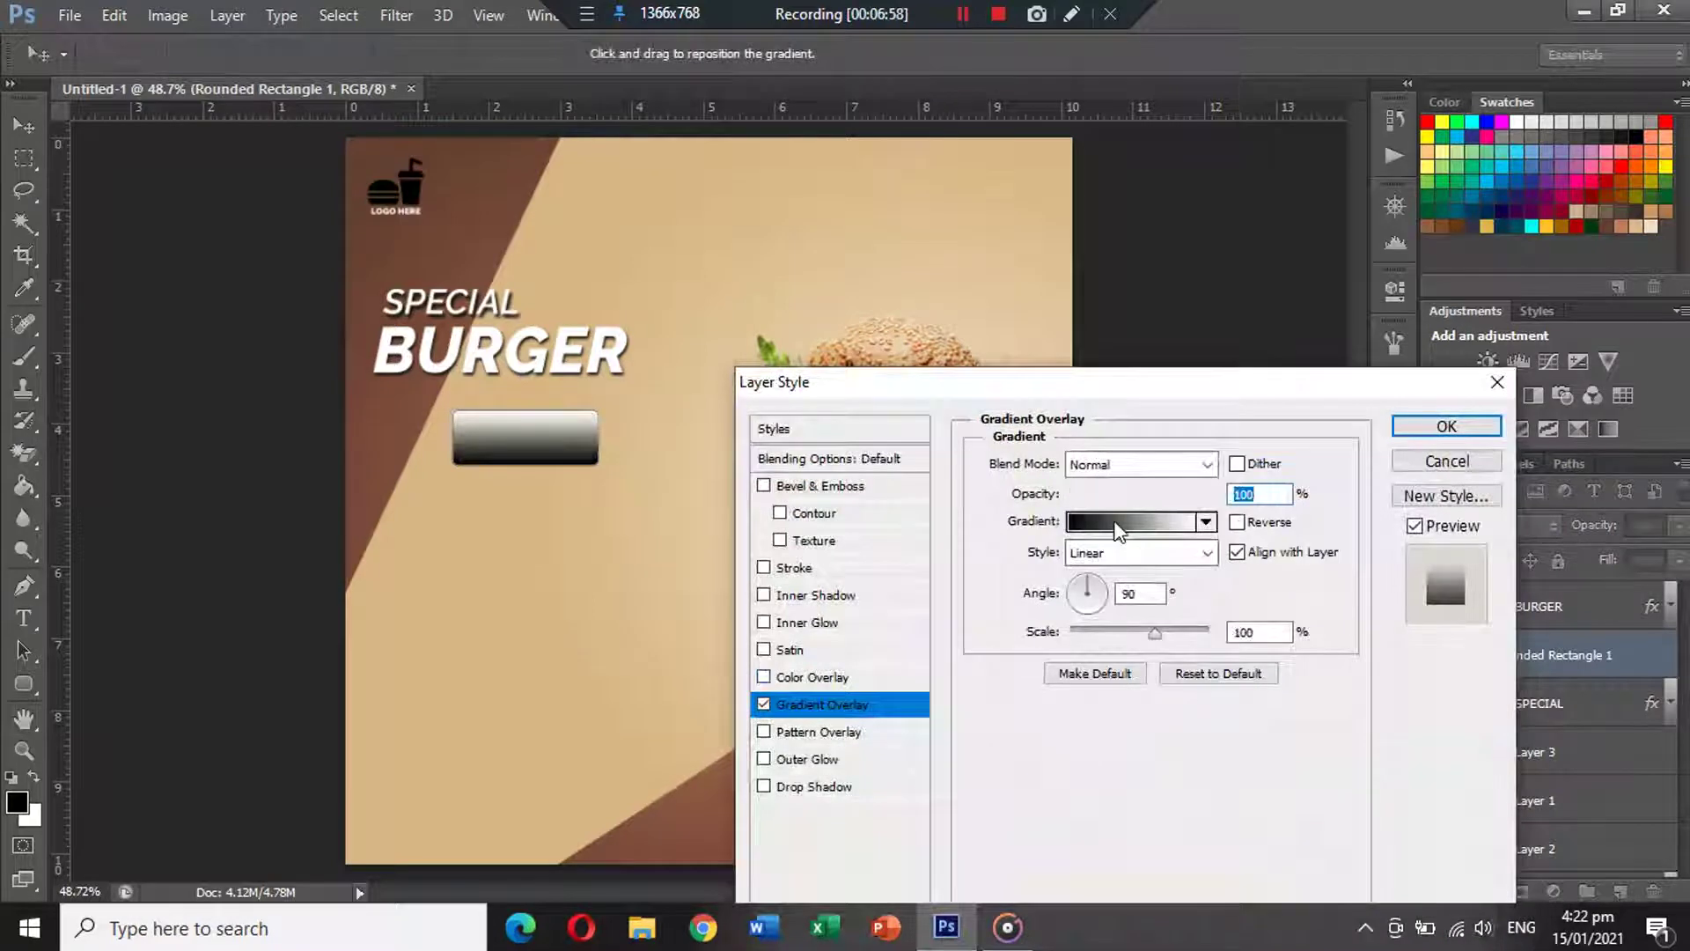
click(1131, 522)
click(774, 667)
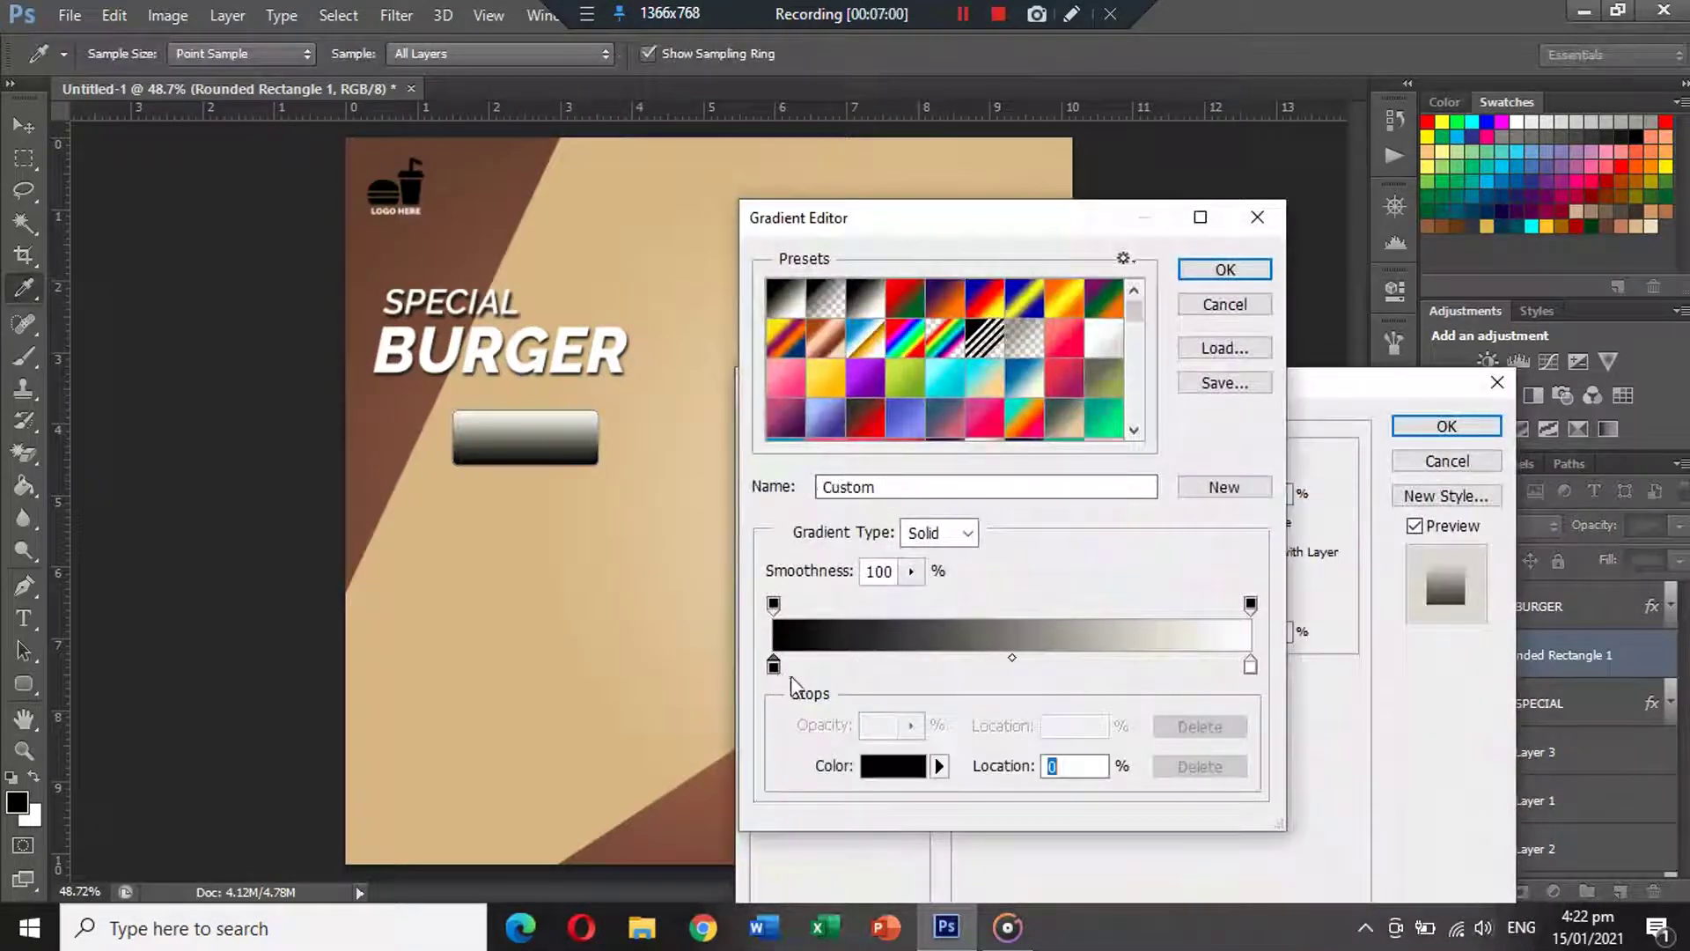
click(893, 765)
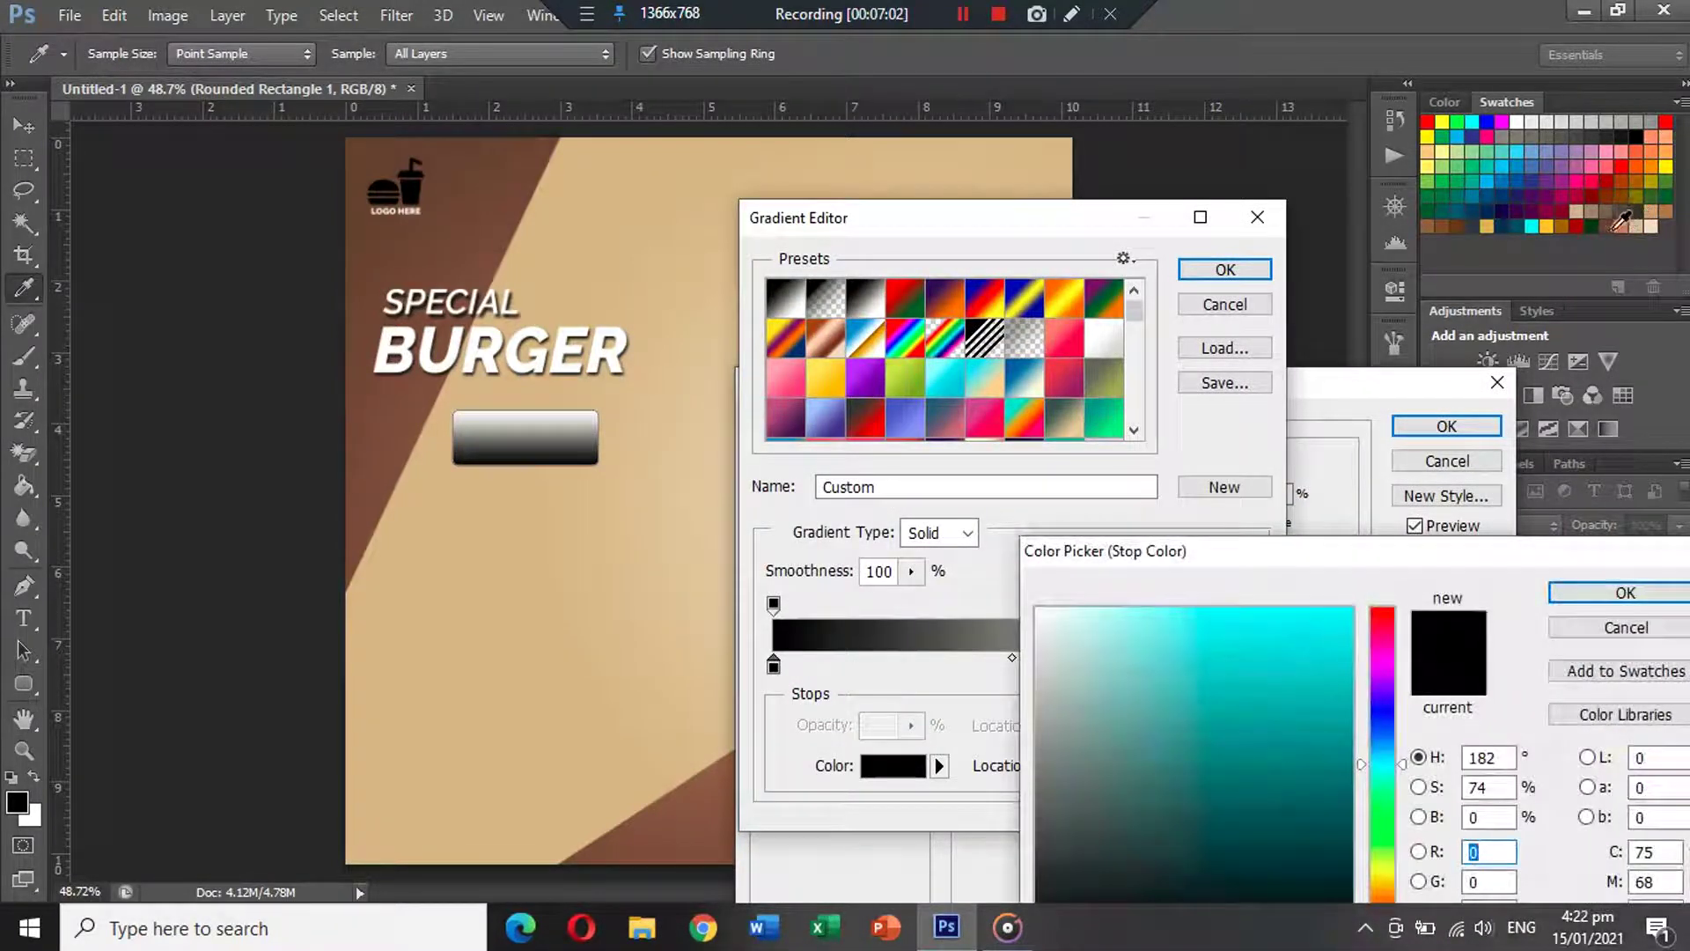
click(1616, 228)
click(1626, 592)
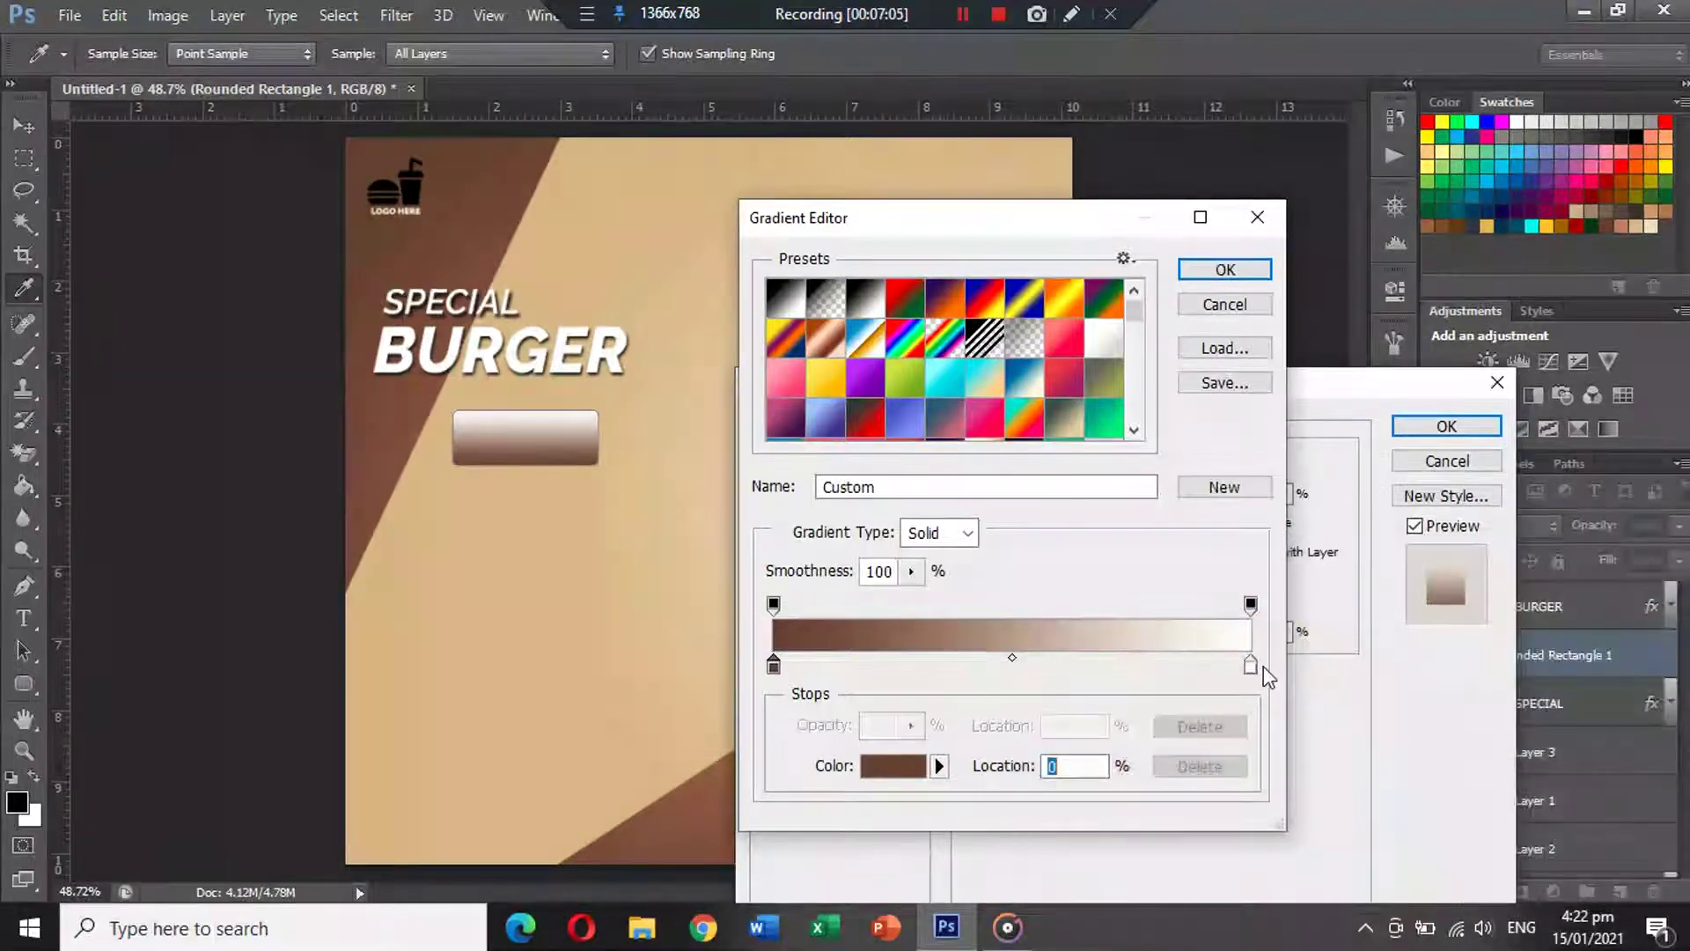
Color the gradient's end stop a lighter copper brown and accept the gradient.
click(1250, 667)
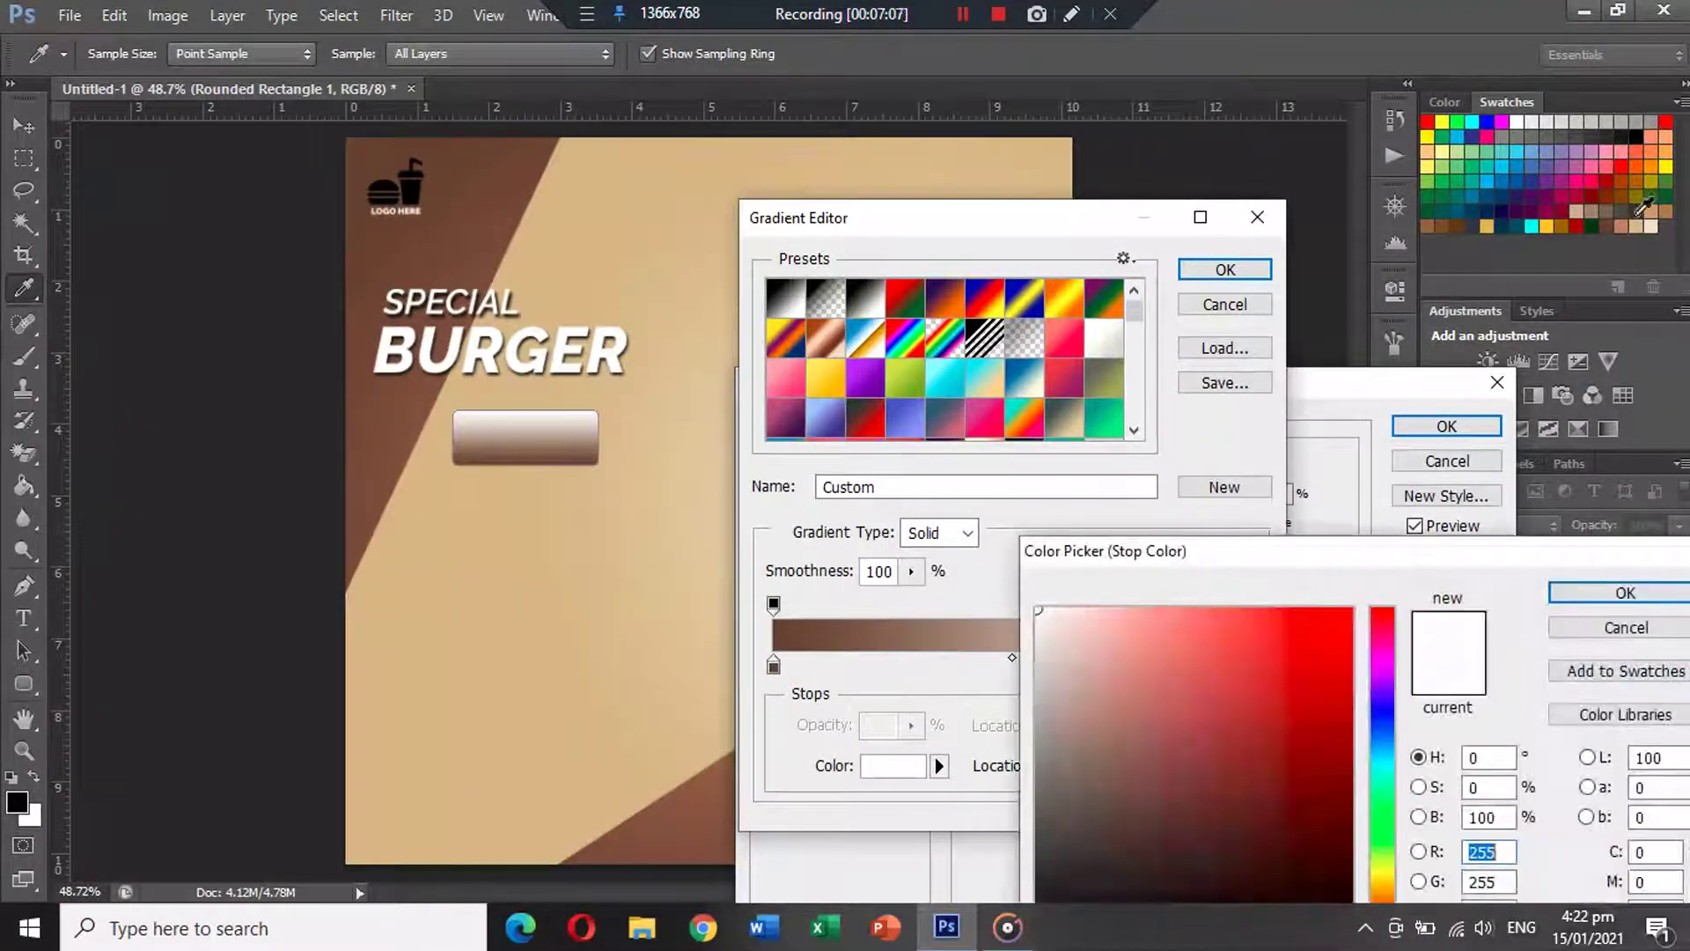
click(1628, 225)
click(1625, 594)
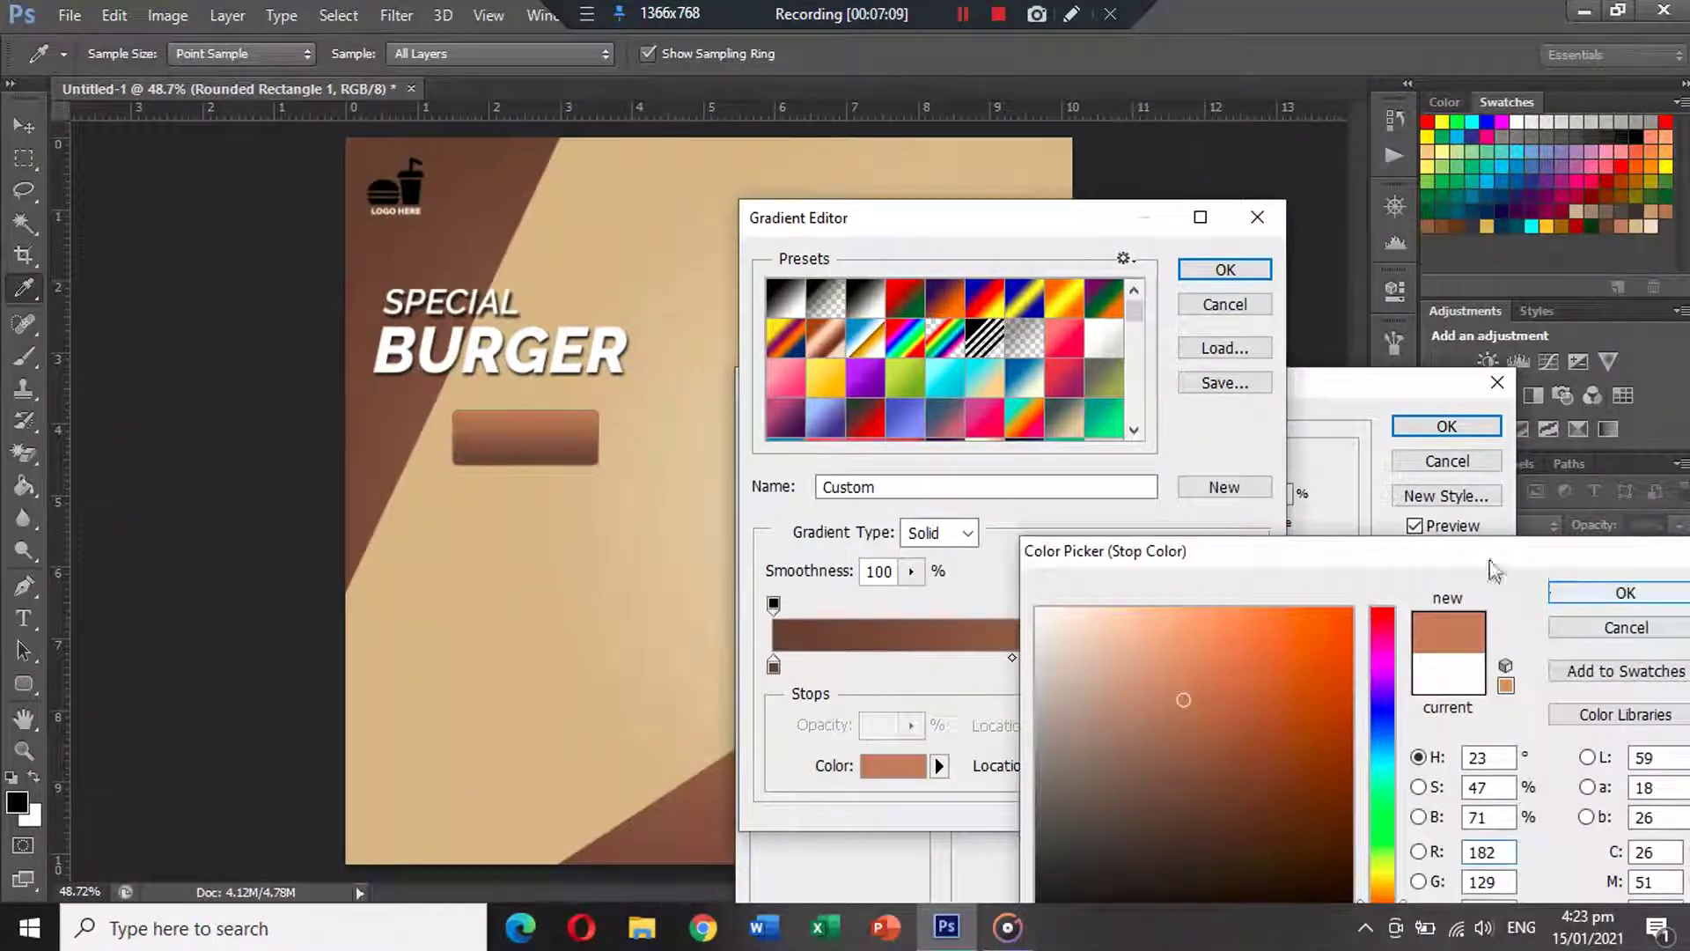
click(1228, 269)
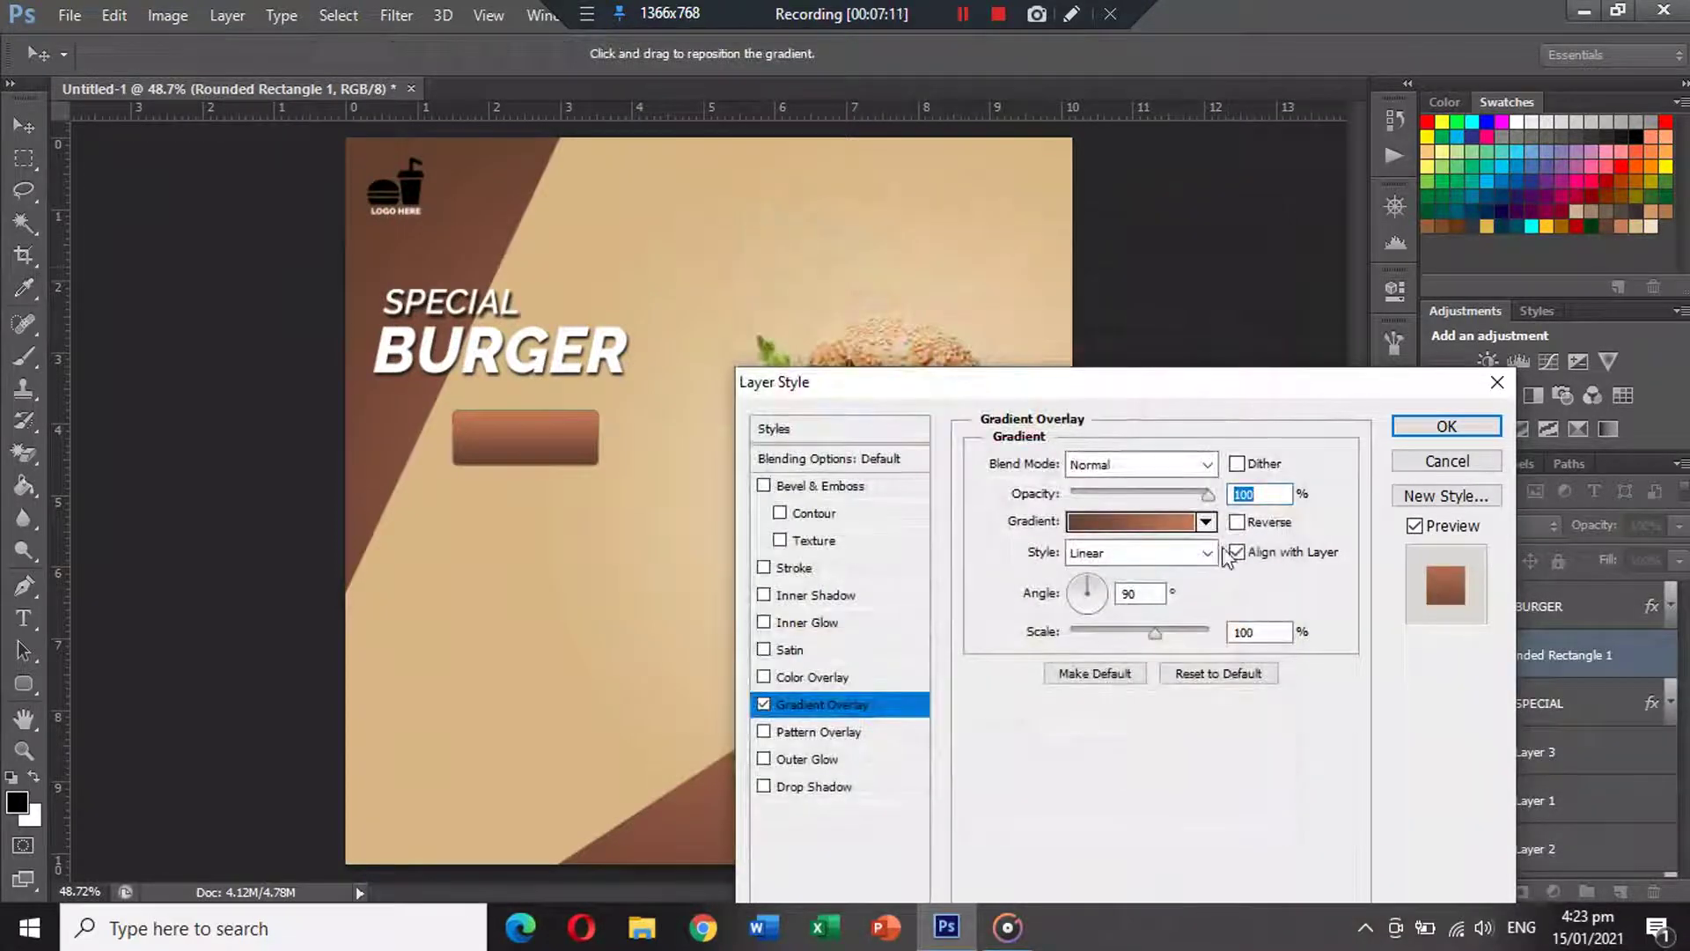
Set the gradient overlay to the Reflected style, reversed, with a 119% scale, and apply it.
click(1237, 523)
click(1236, 522)
click(1171, 640)
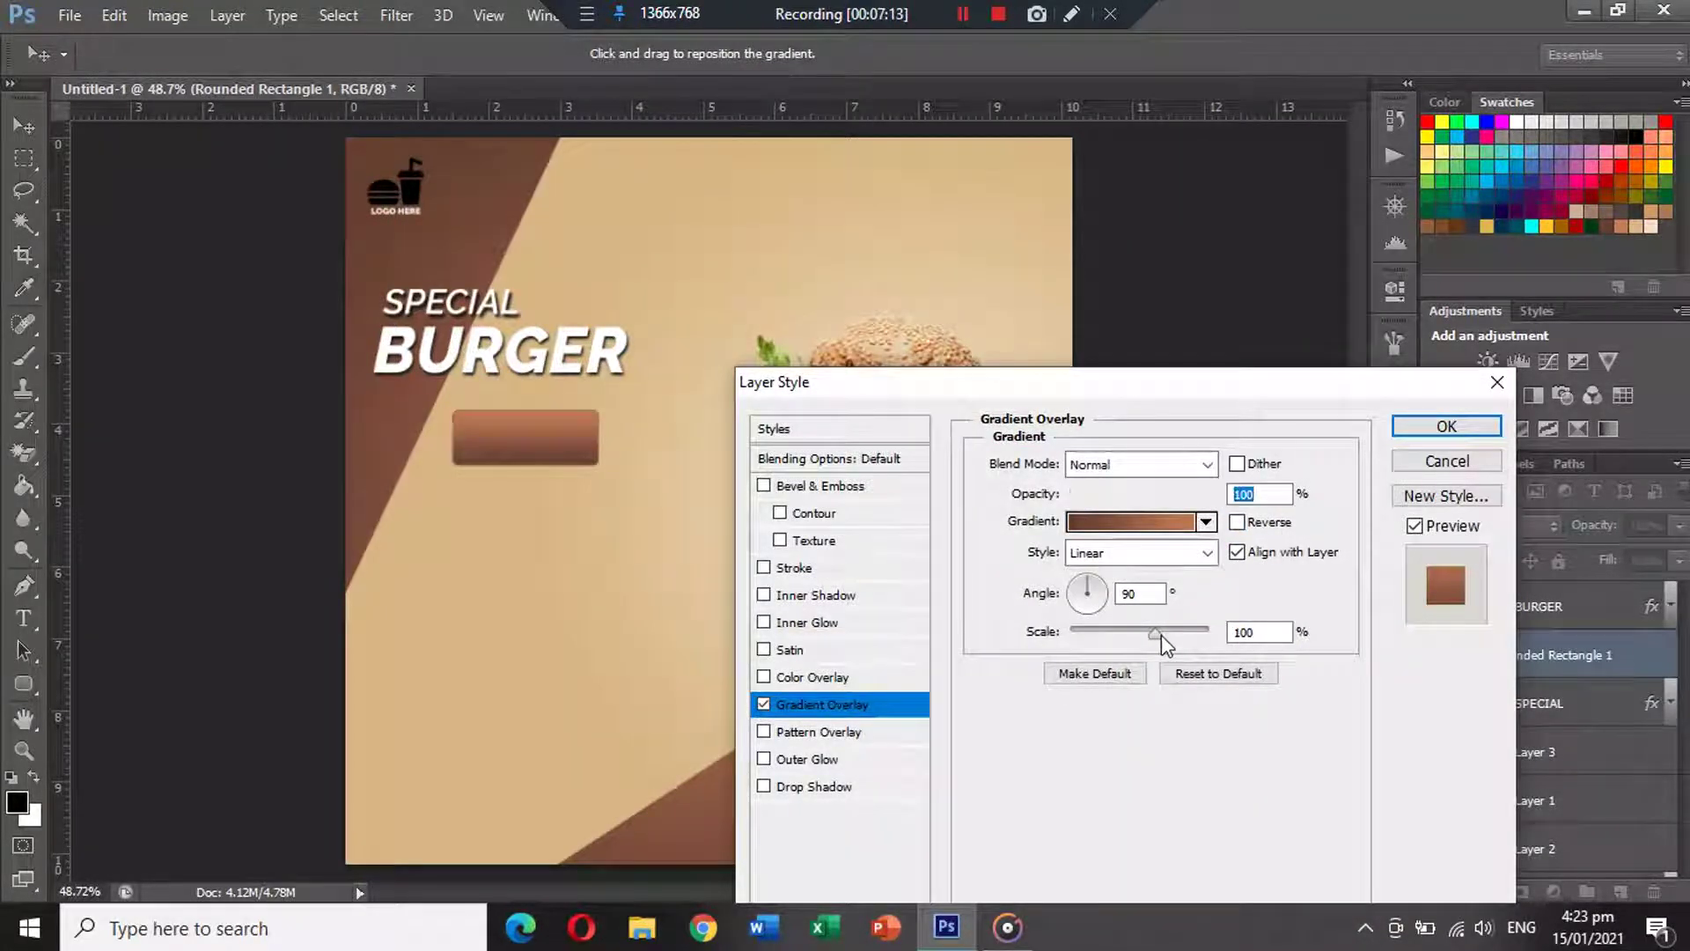
click(1135, 552)
click(1117, 634)
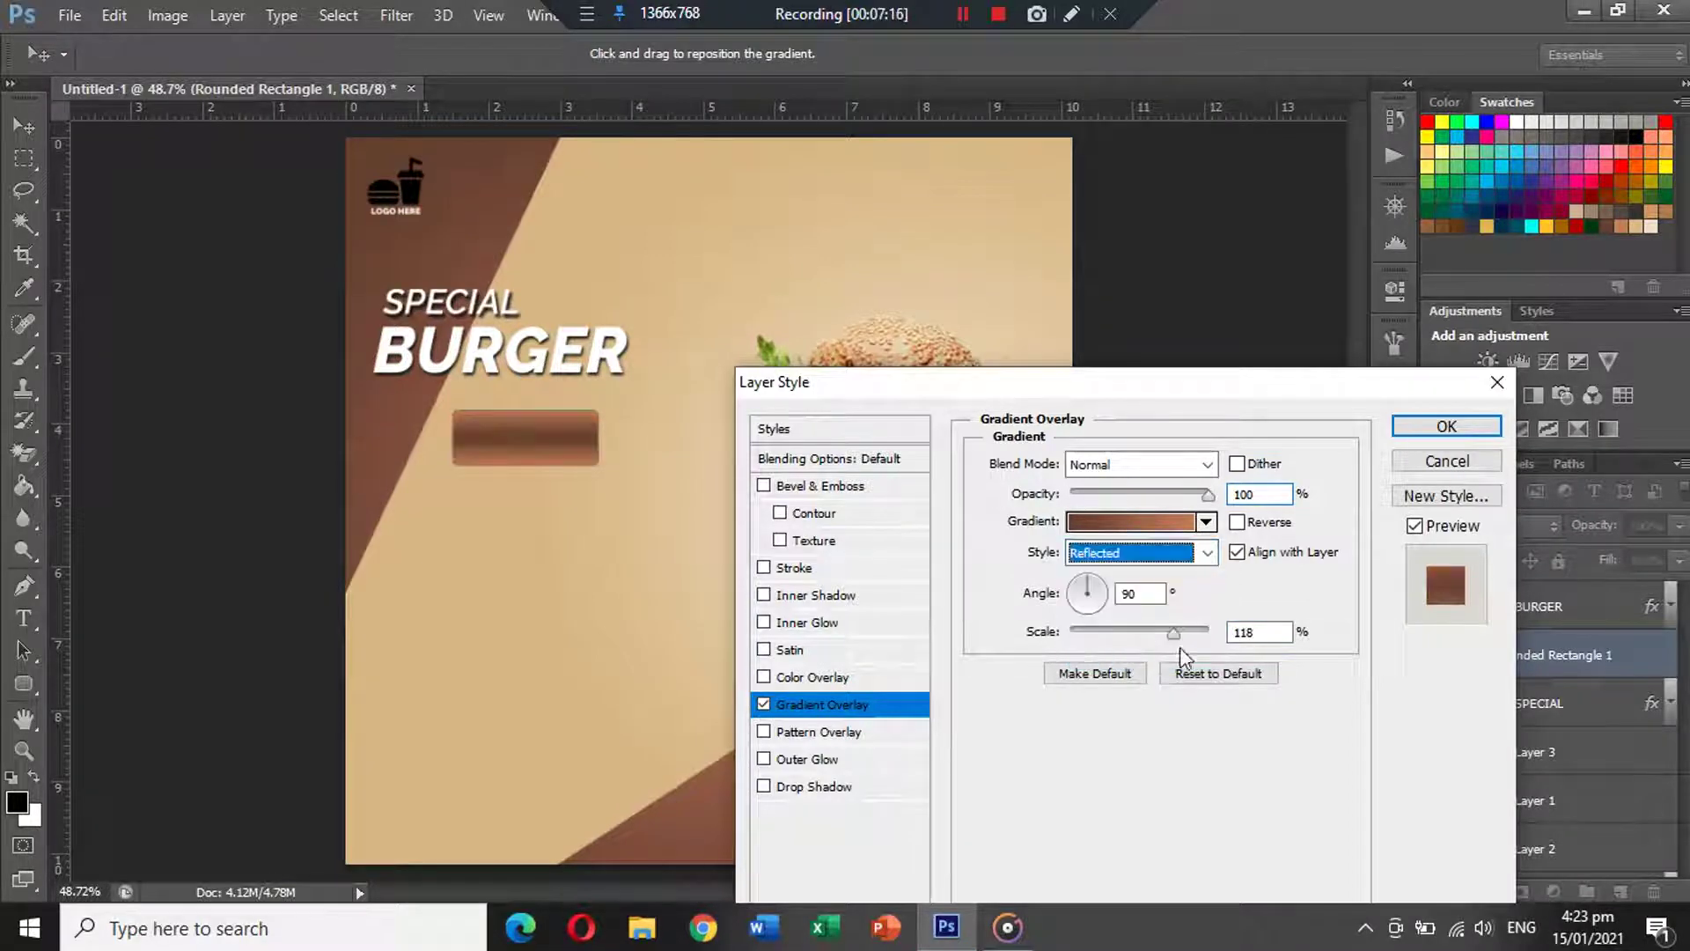
click(1237, 522)
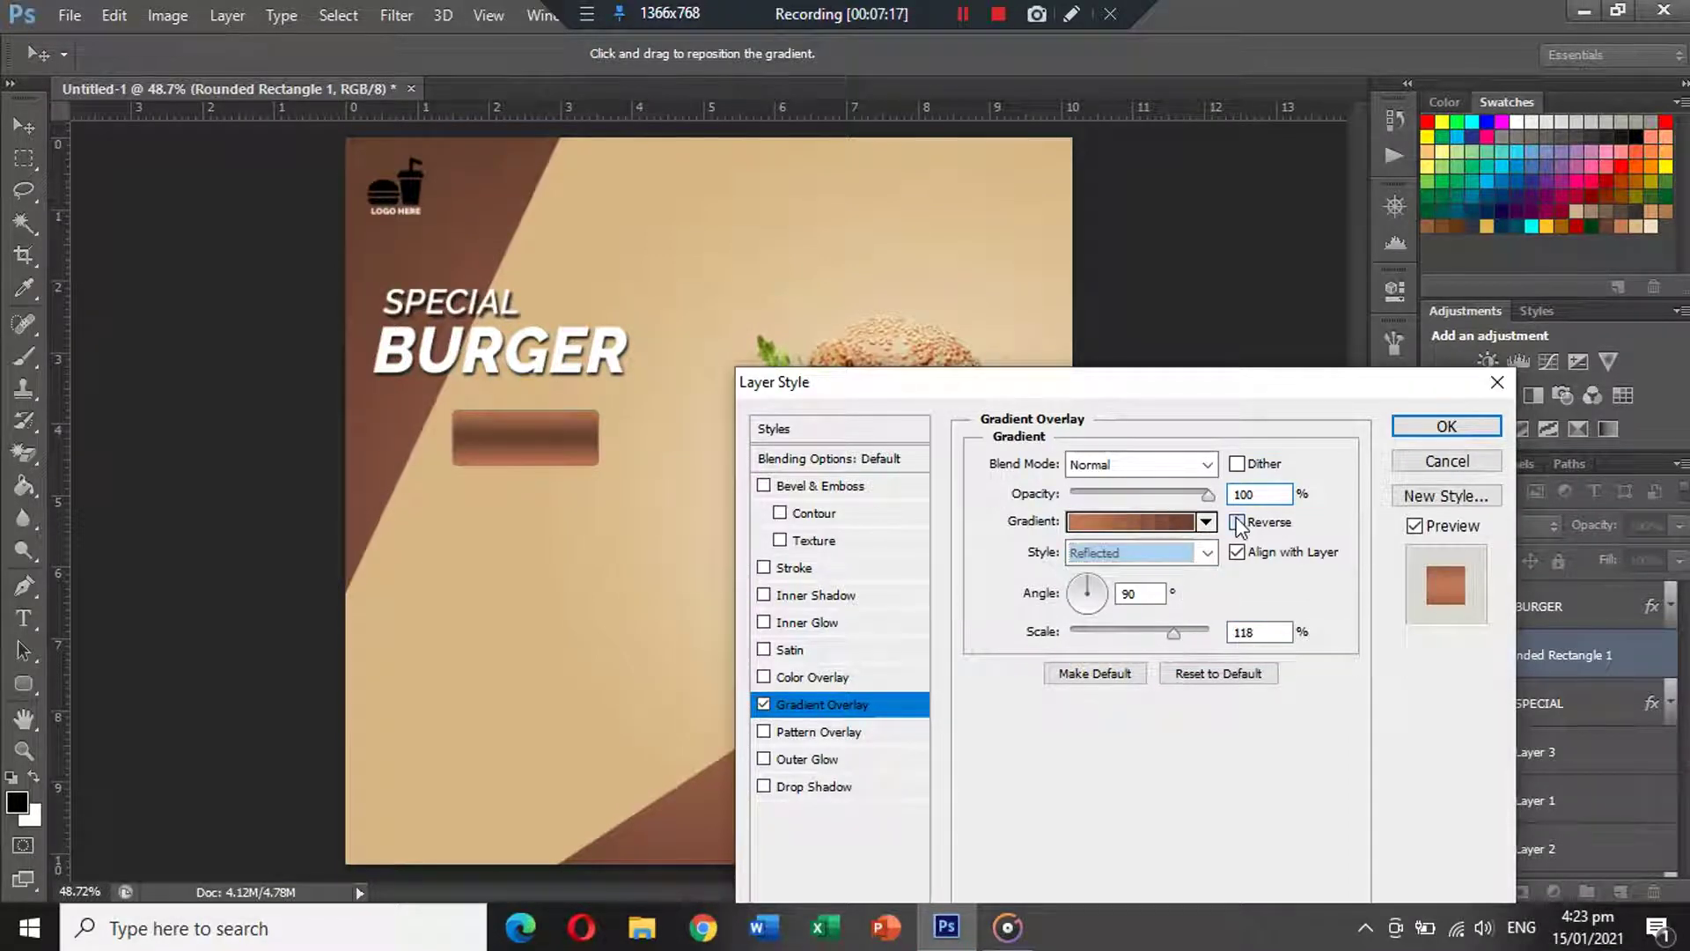
click(1175, 635)
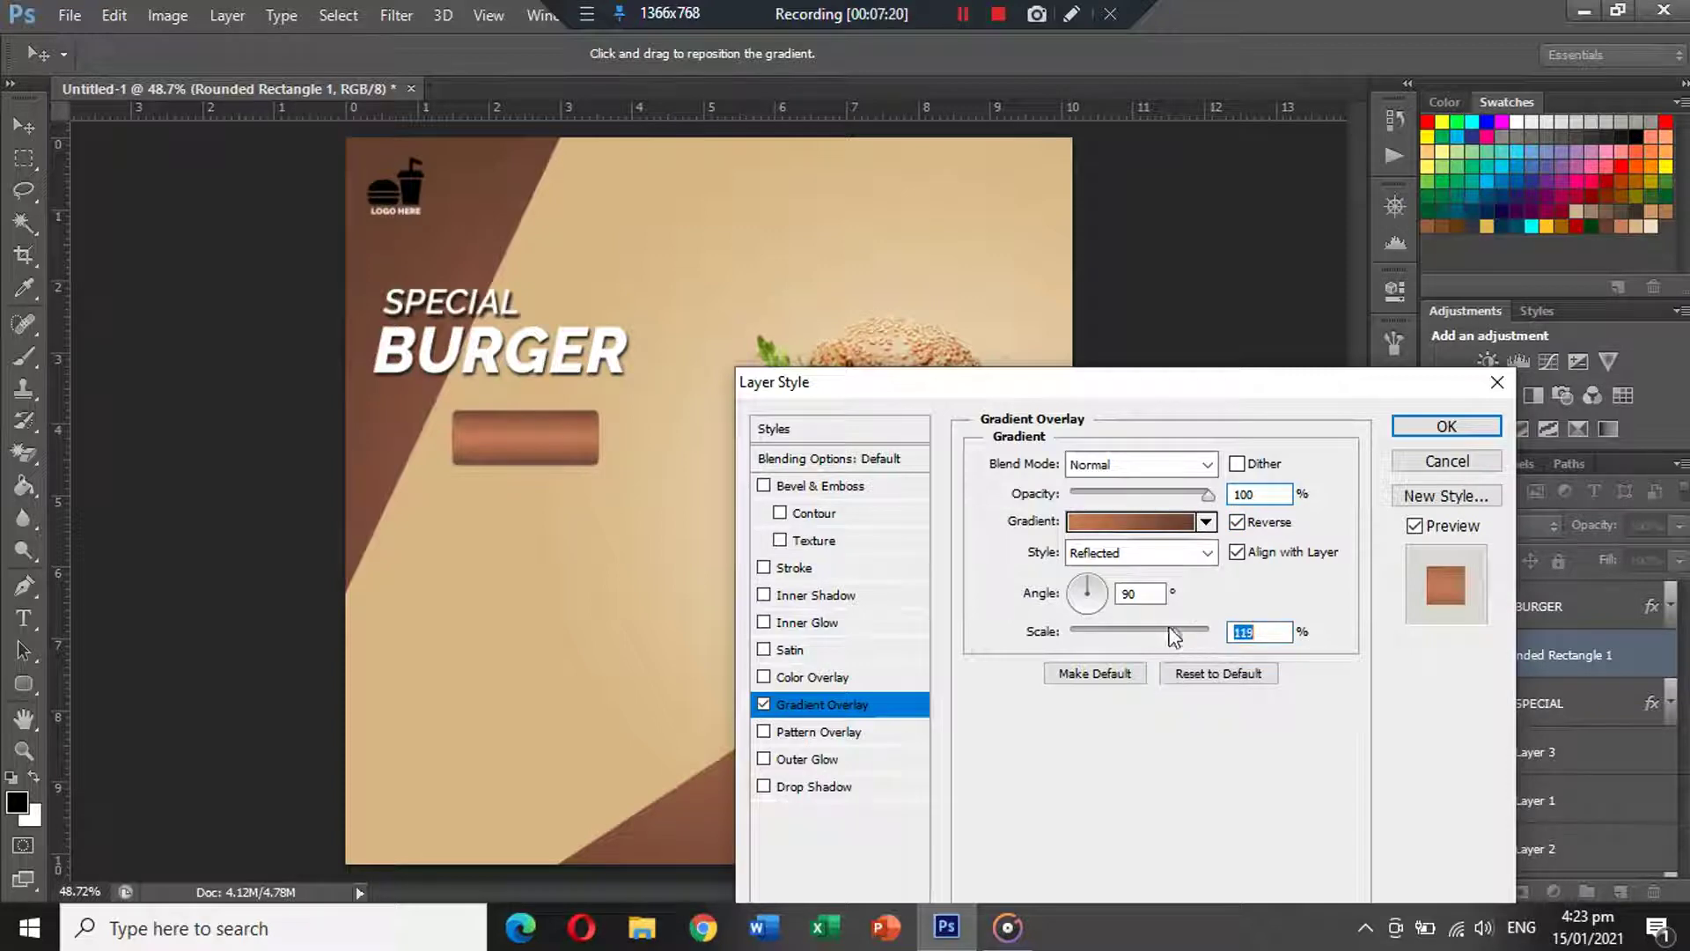
click(1446, 426)
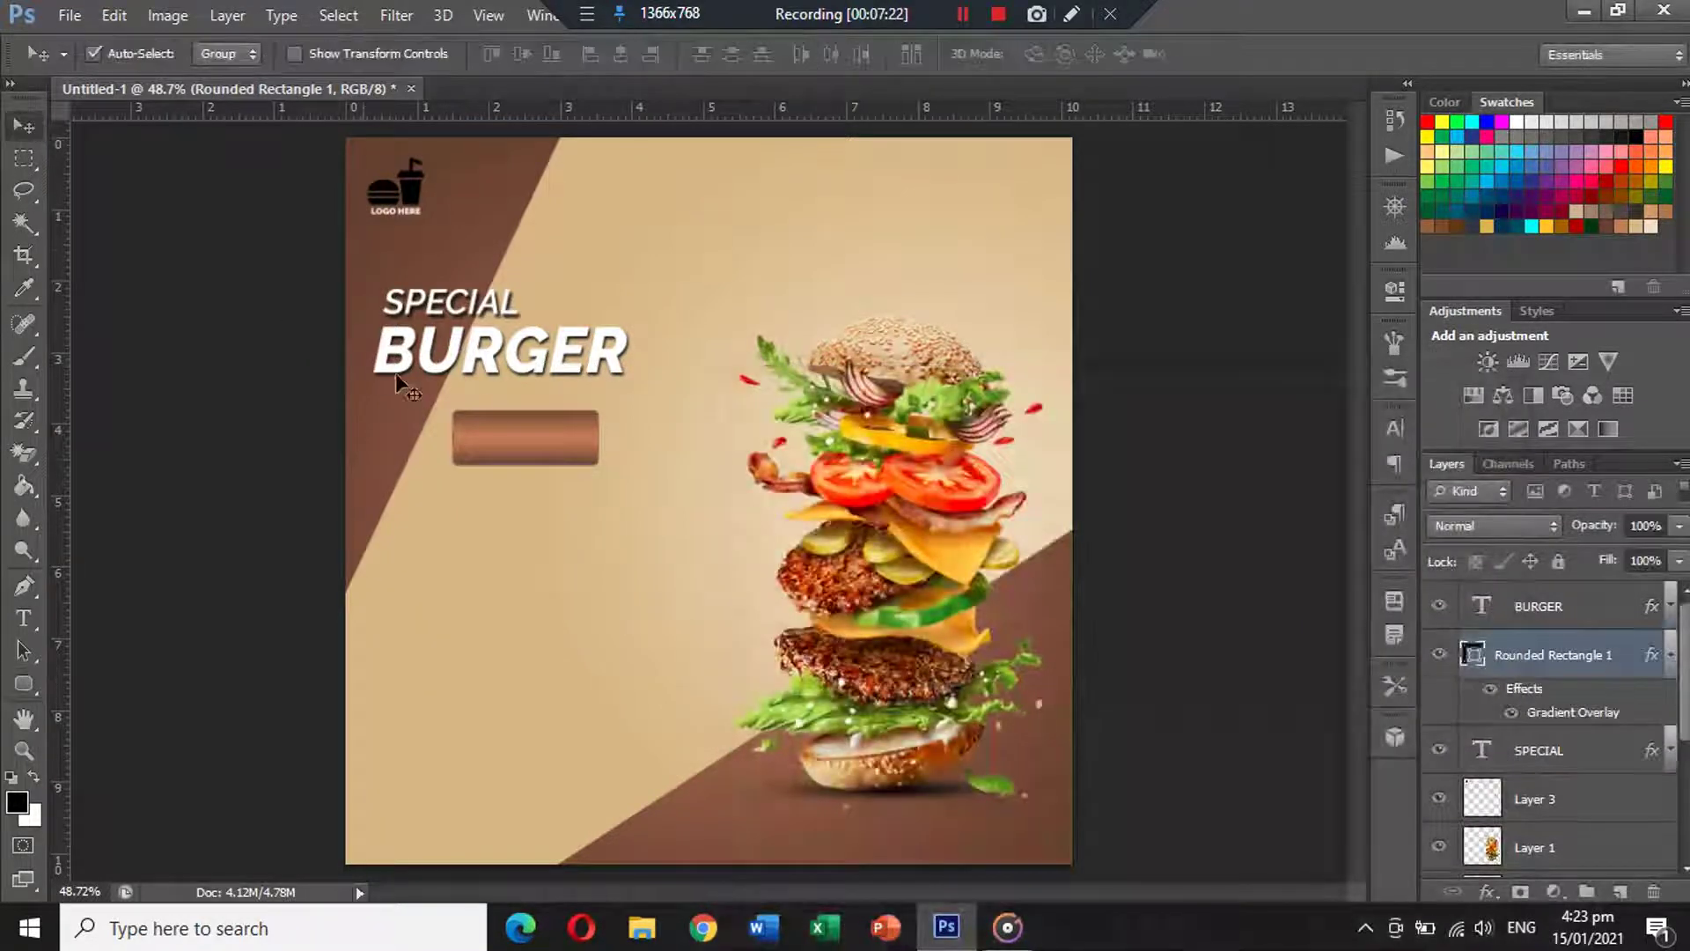
Shrink the rounded rectangle slightly and place it just under BURGER, aligned with the text's left edge.
drag(530, 427, 594, 411)
key(ctrl+t)
key(Return)
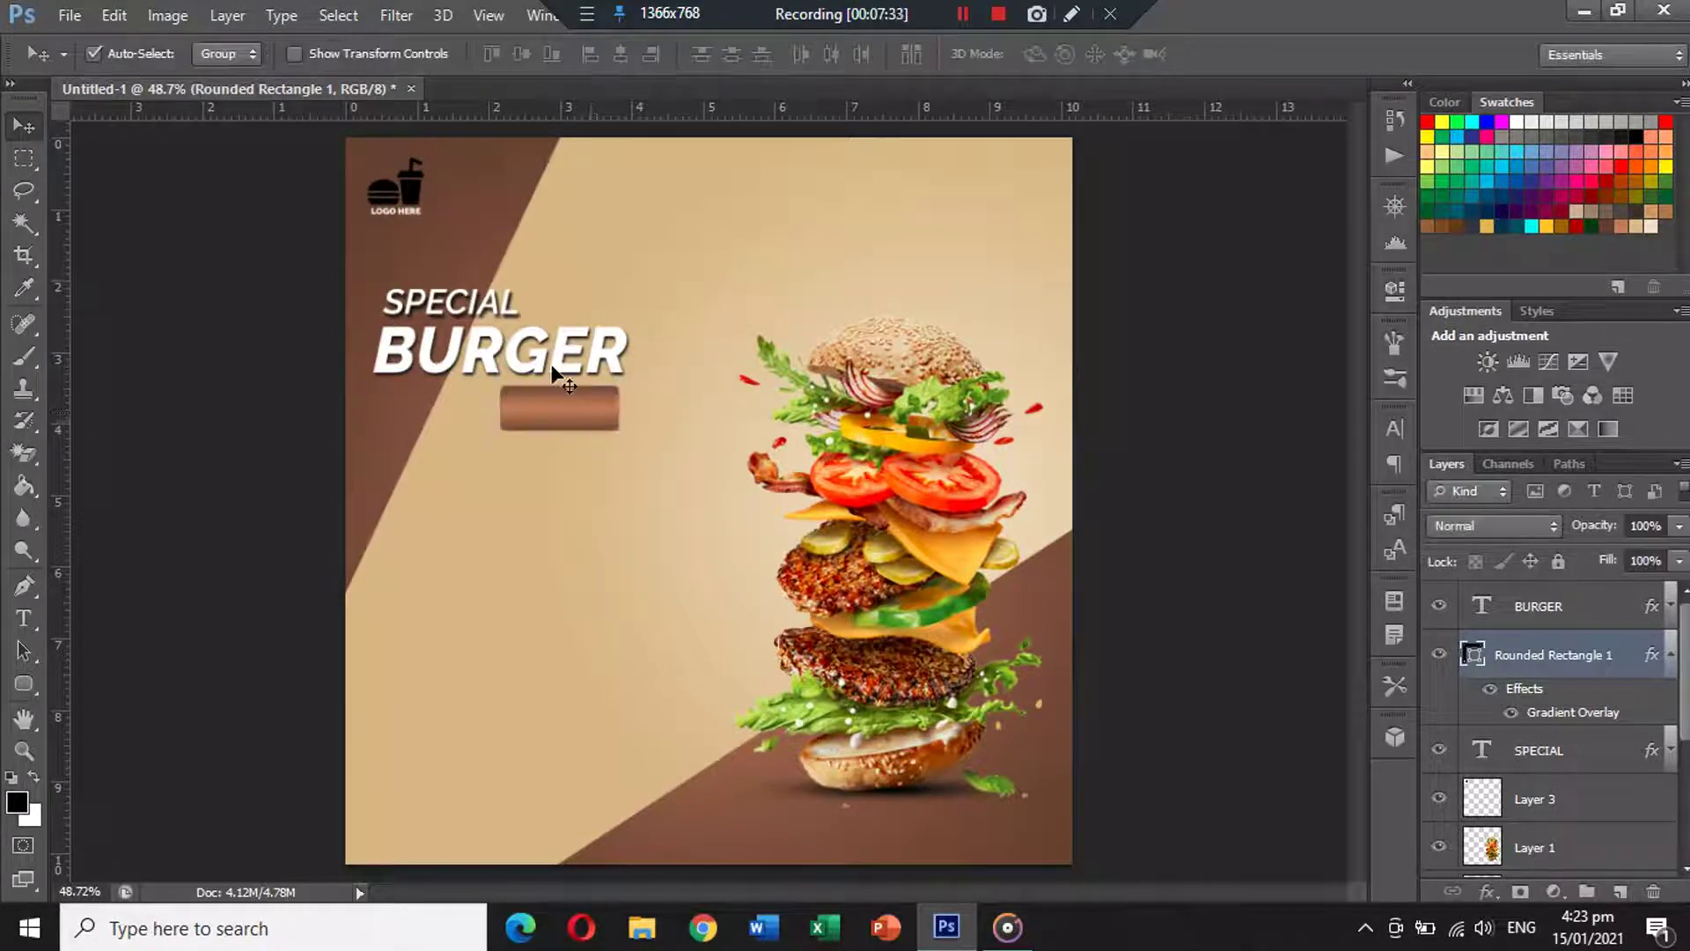
drag(572, 402, 453, 420)
Add an "ORDER NOW" text layer on the empty cream area below the rounded rectangle.
click(24, 618)
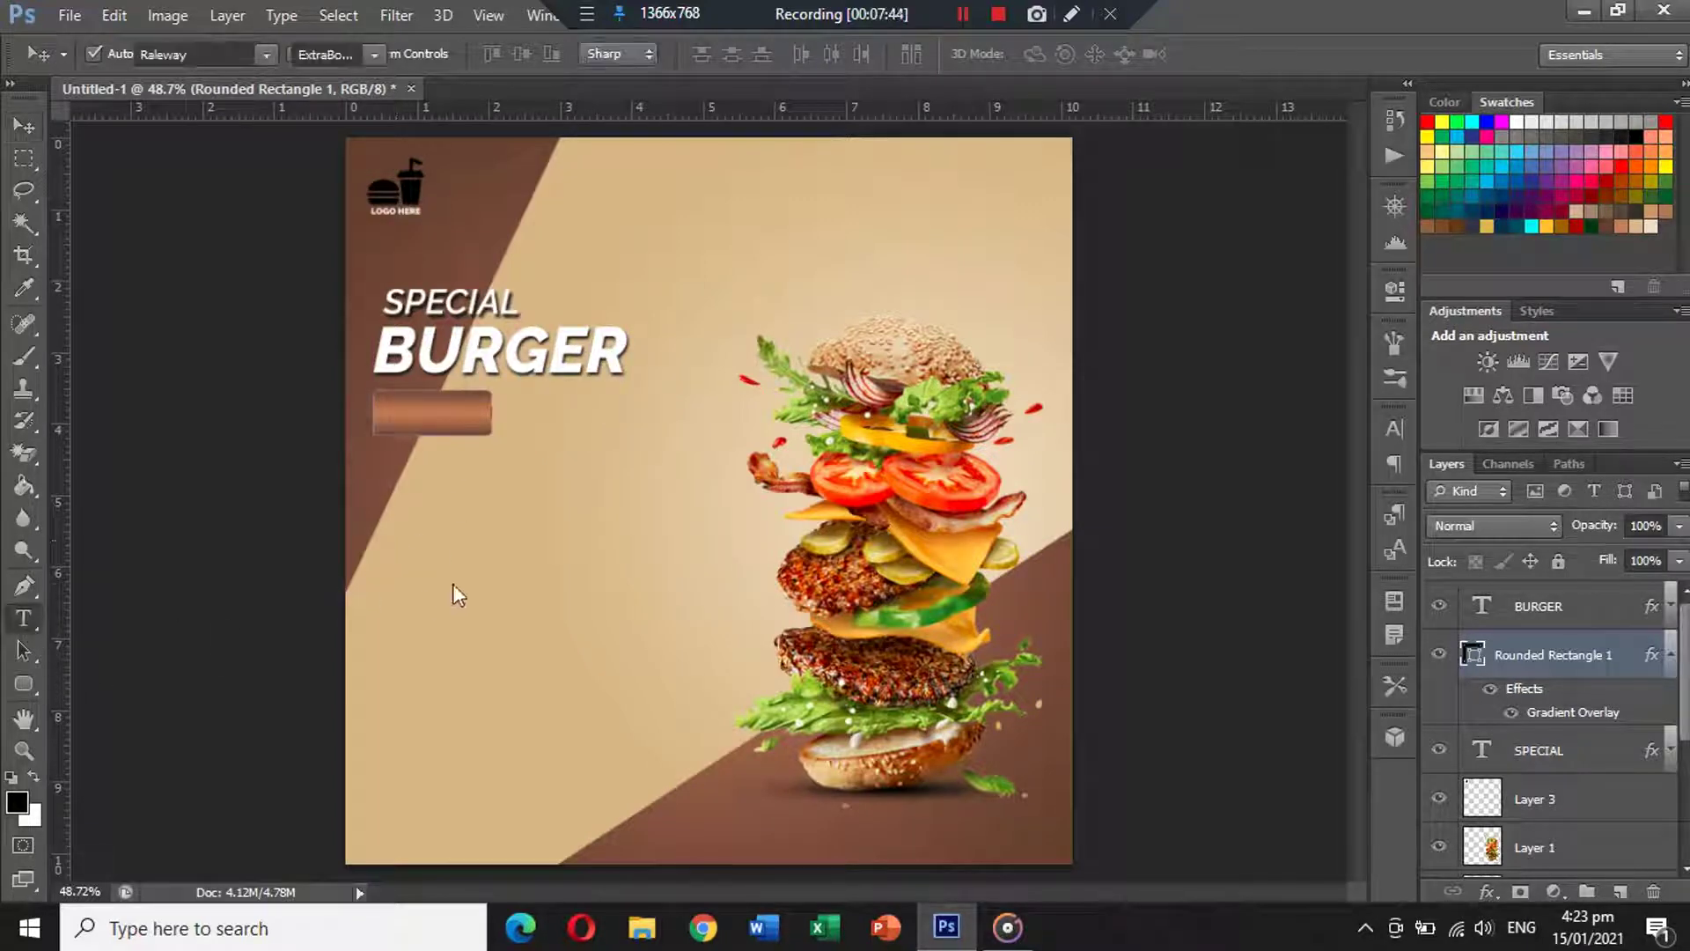
click(452, 584)
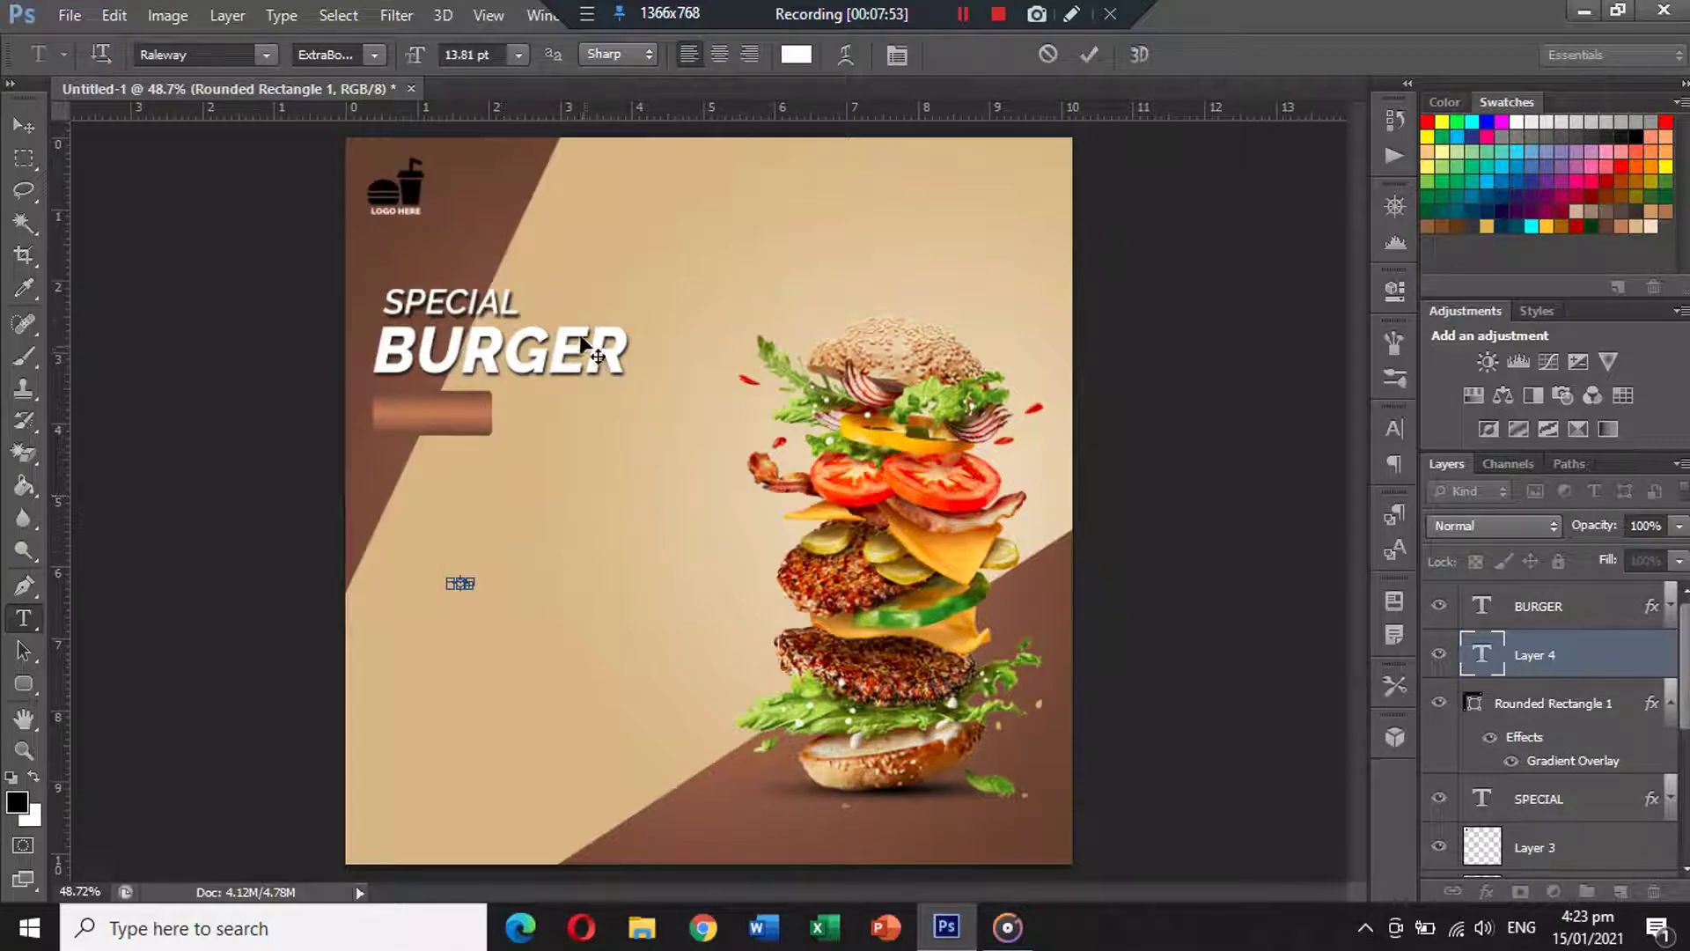
click(23, 125)
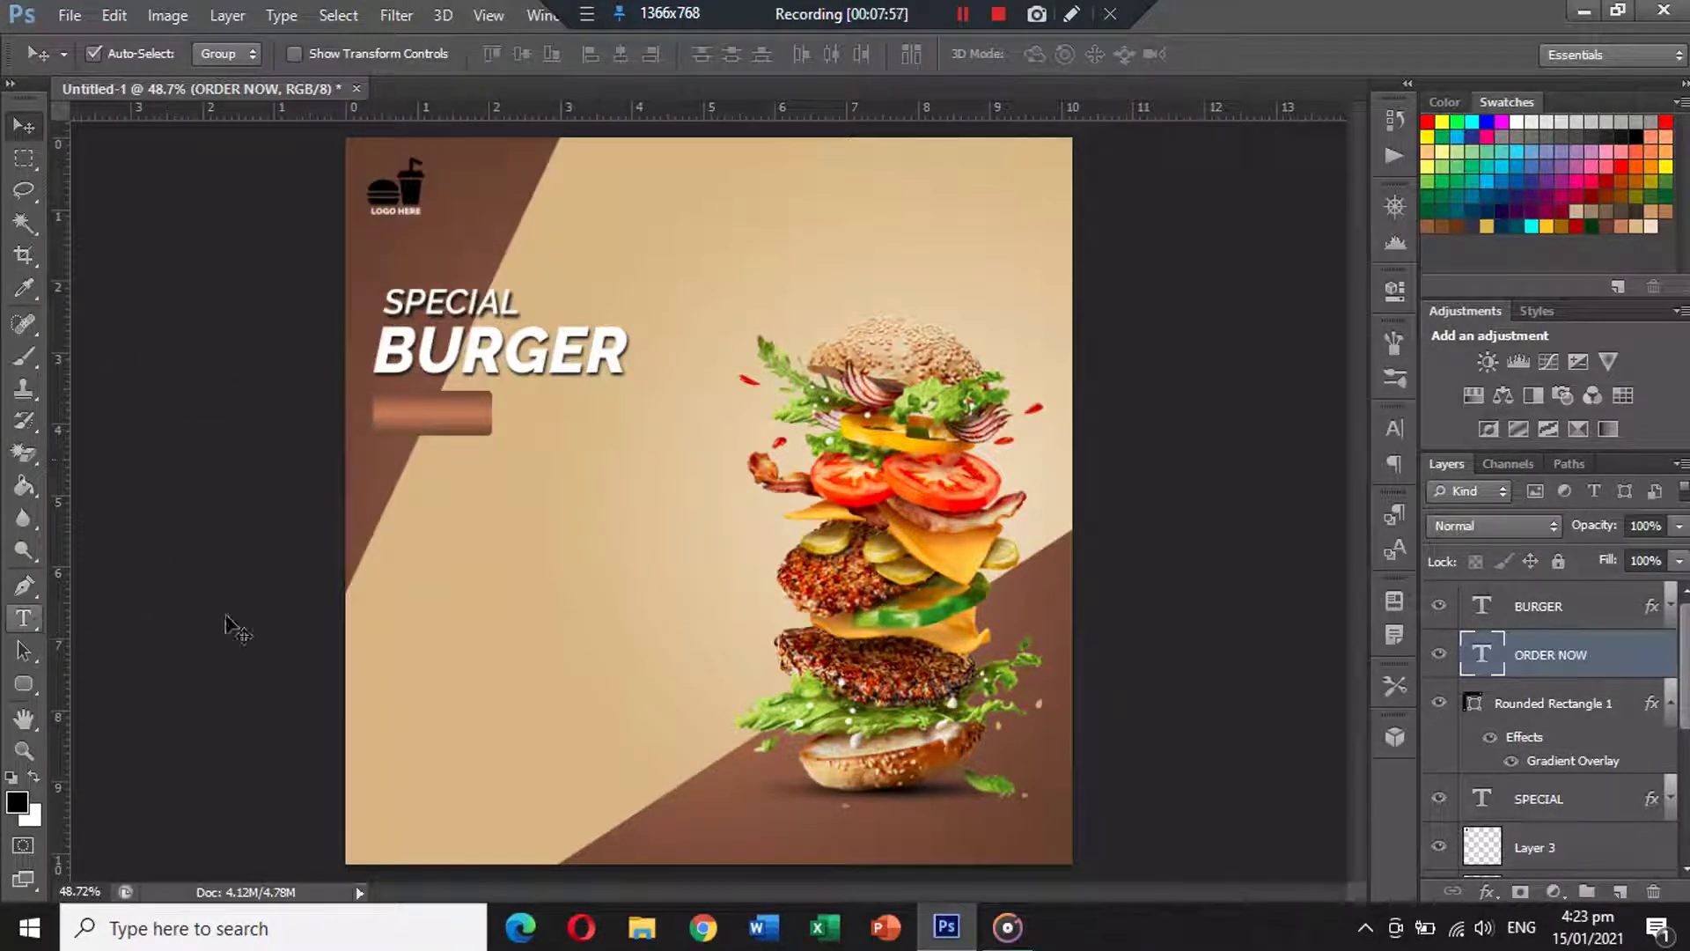
Enlarge the ORDER NOW text to about 980% of its size and apply the transformation.
key(ctrl+t)
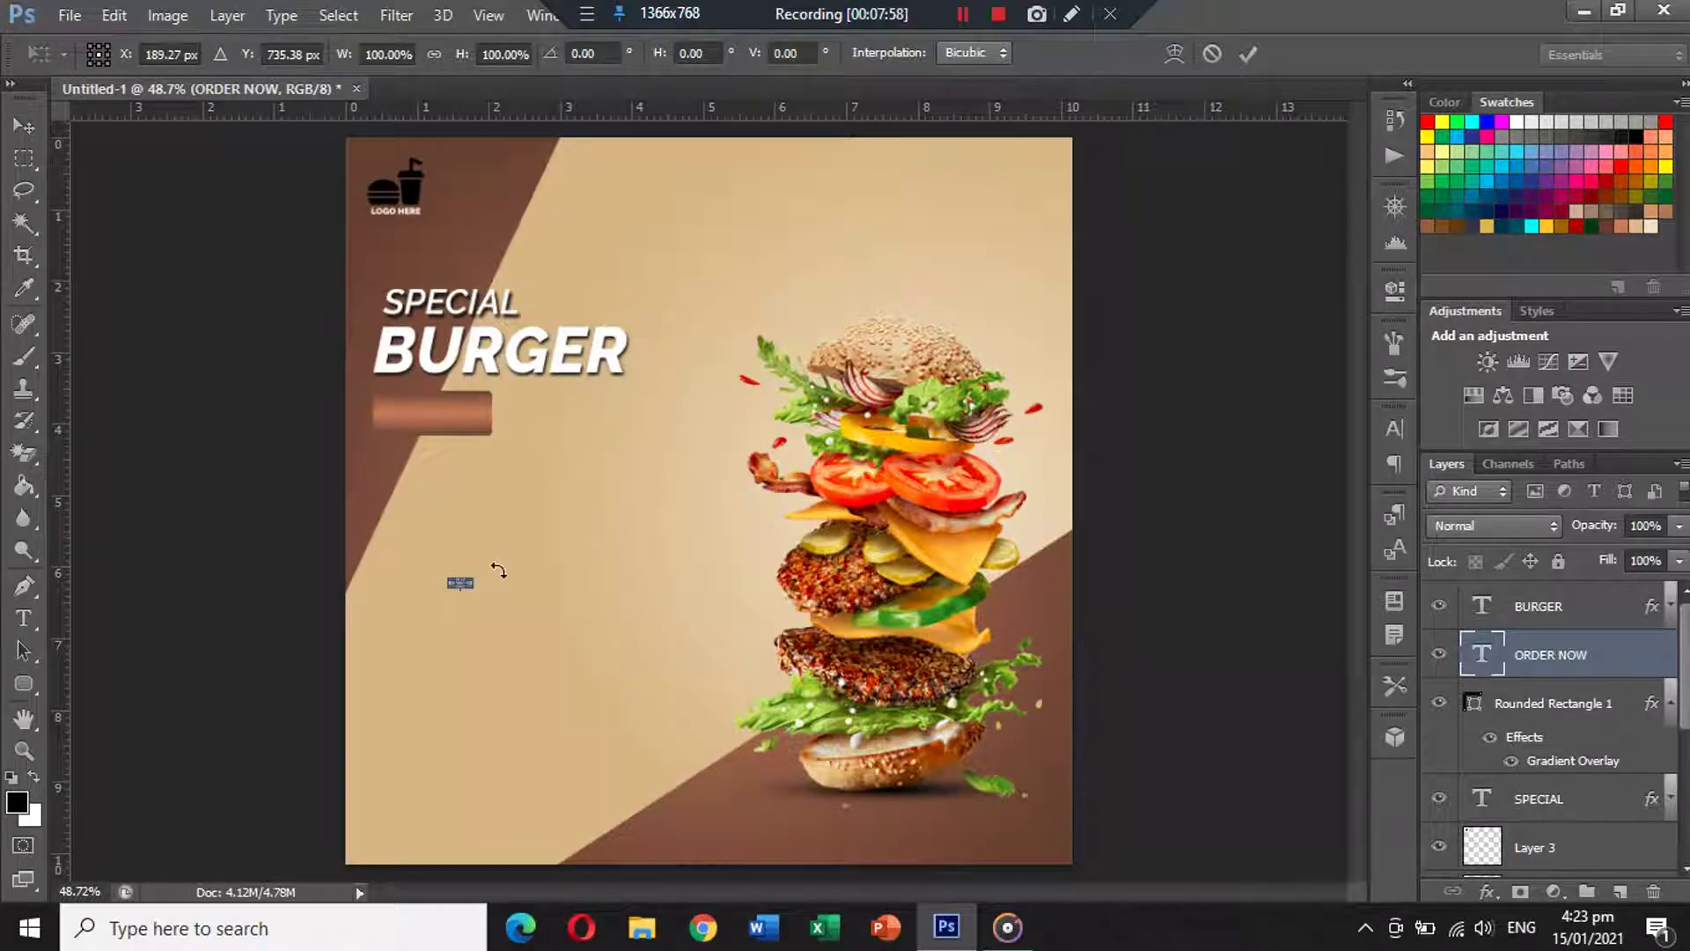
drag(474, 589, 545, 638)
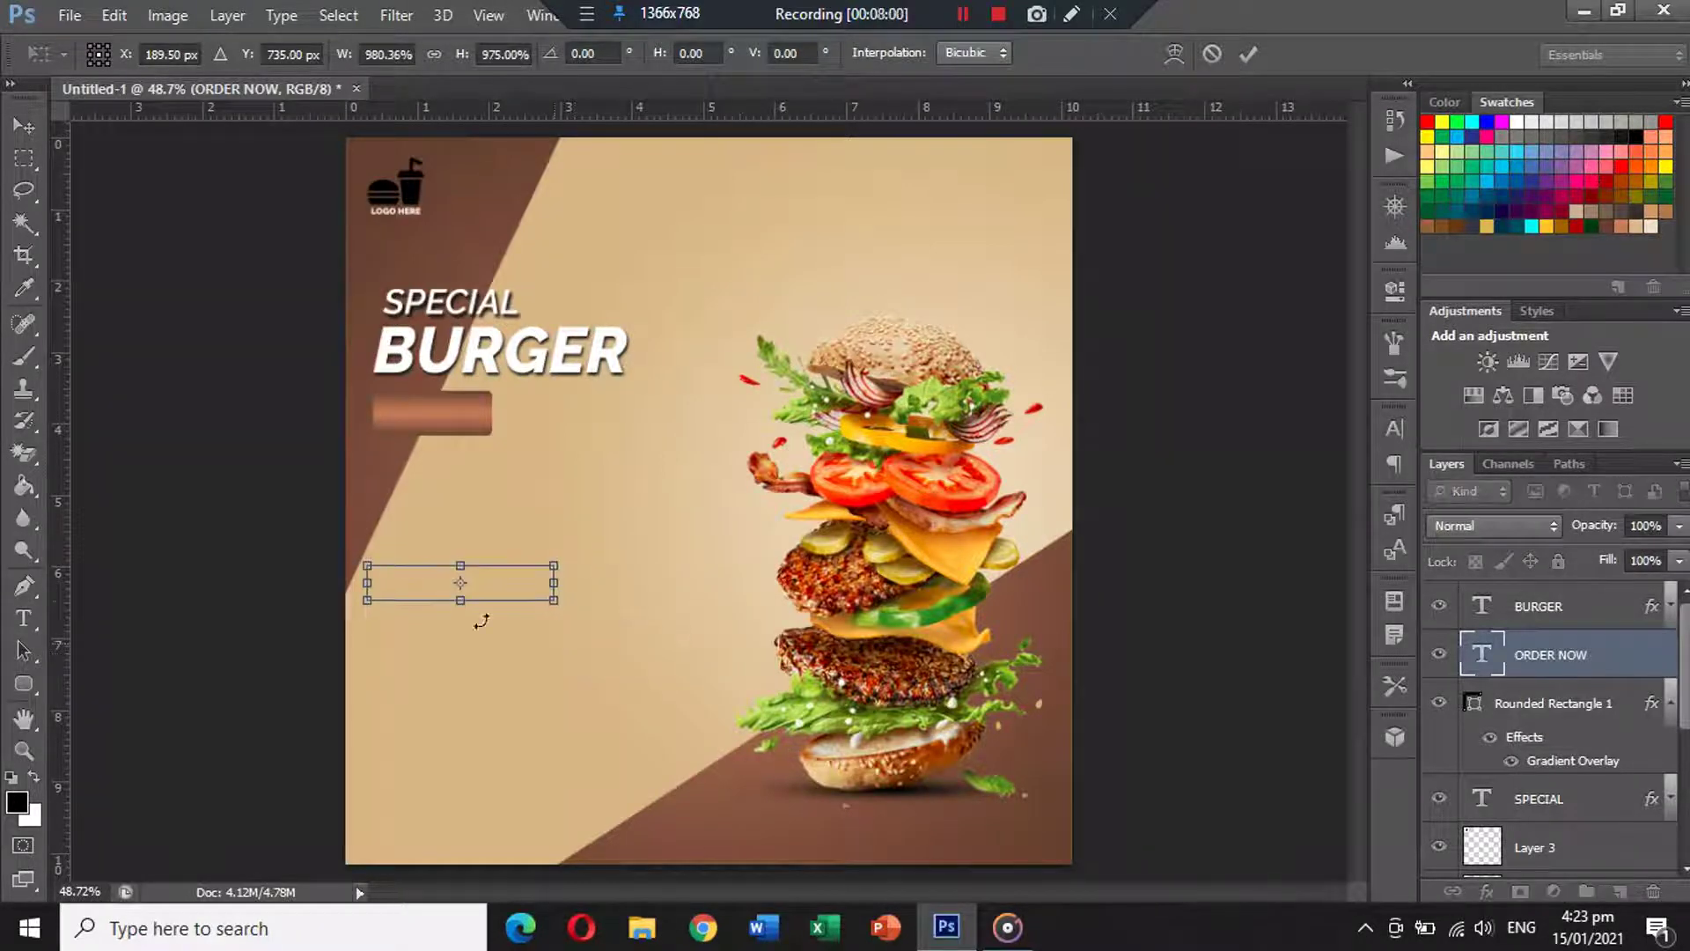
click(23, 618)
click(751, 362)
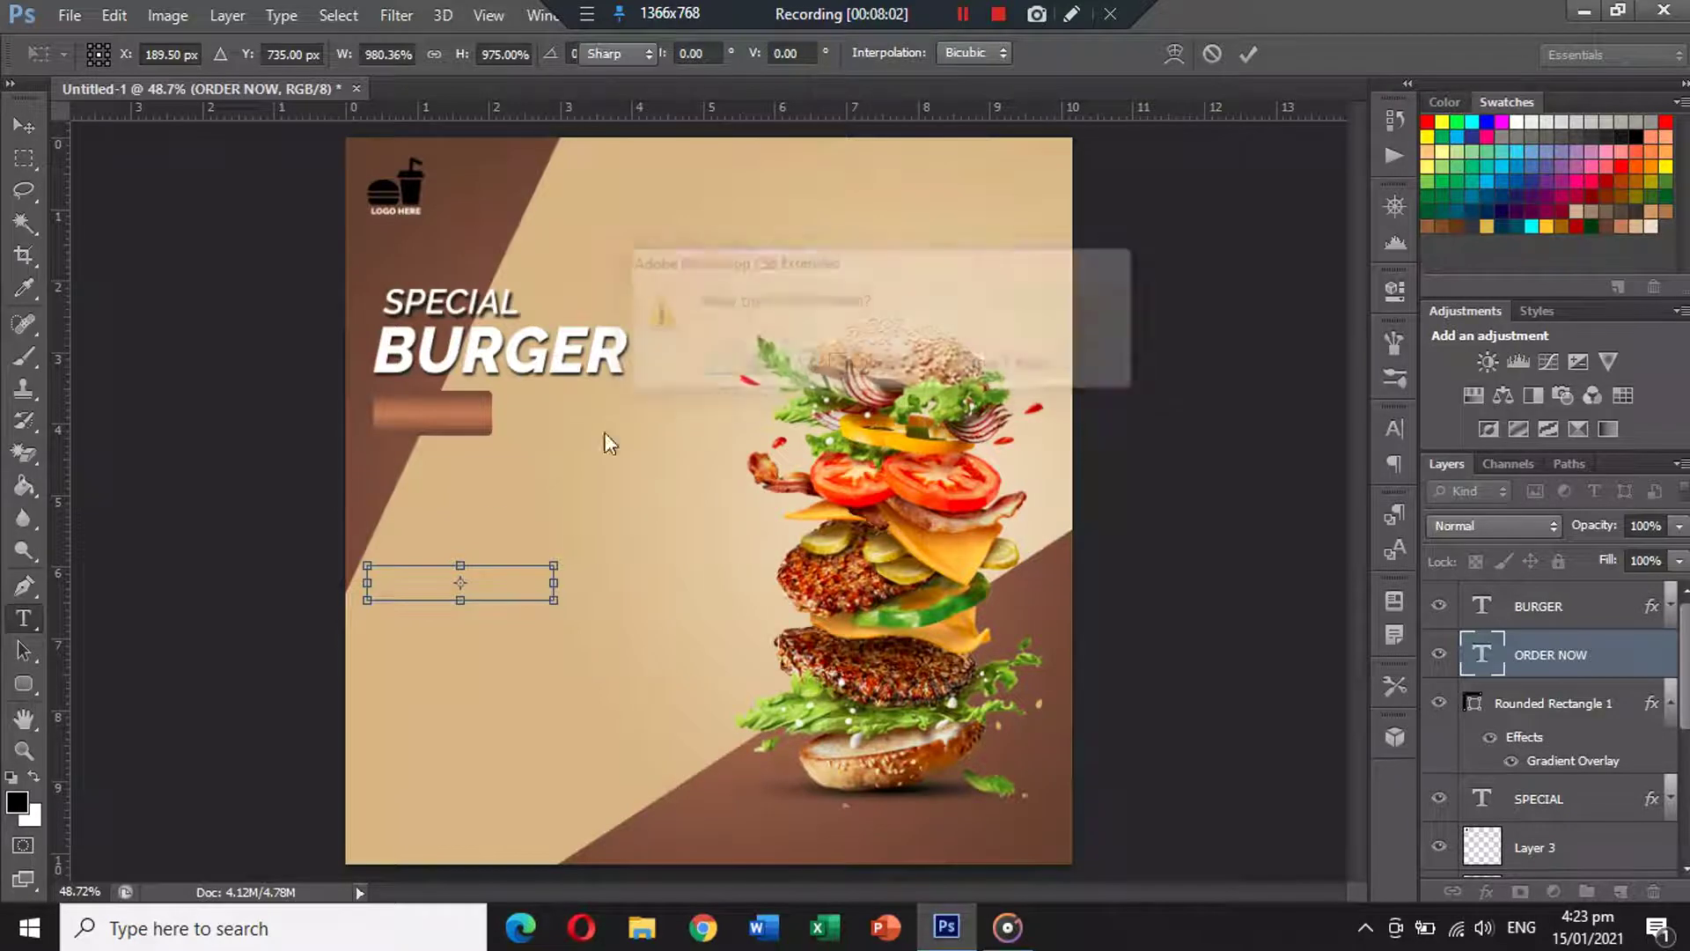
click(426, 568)
key(Escape)
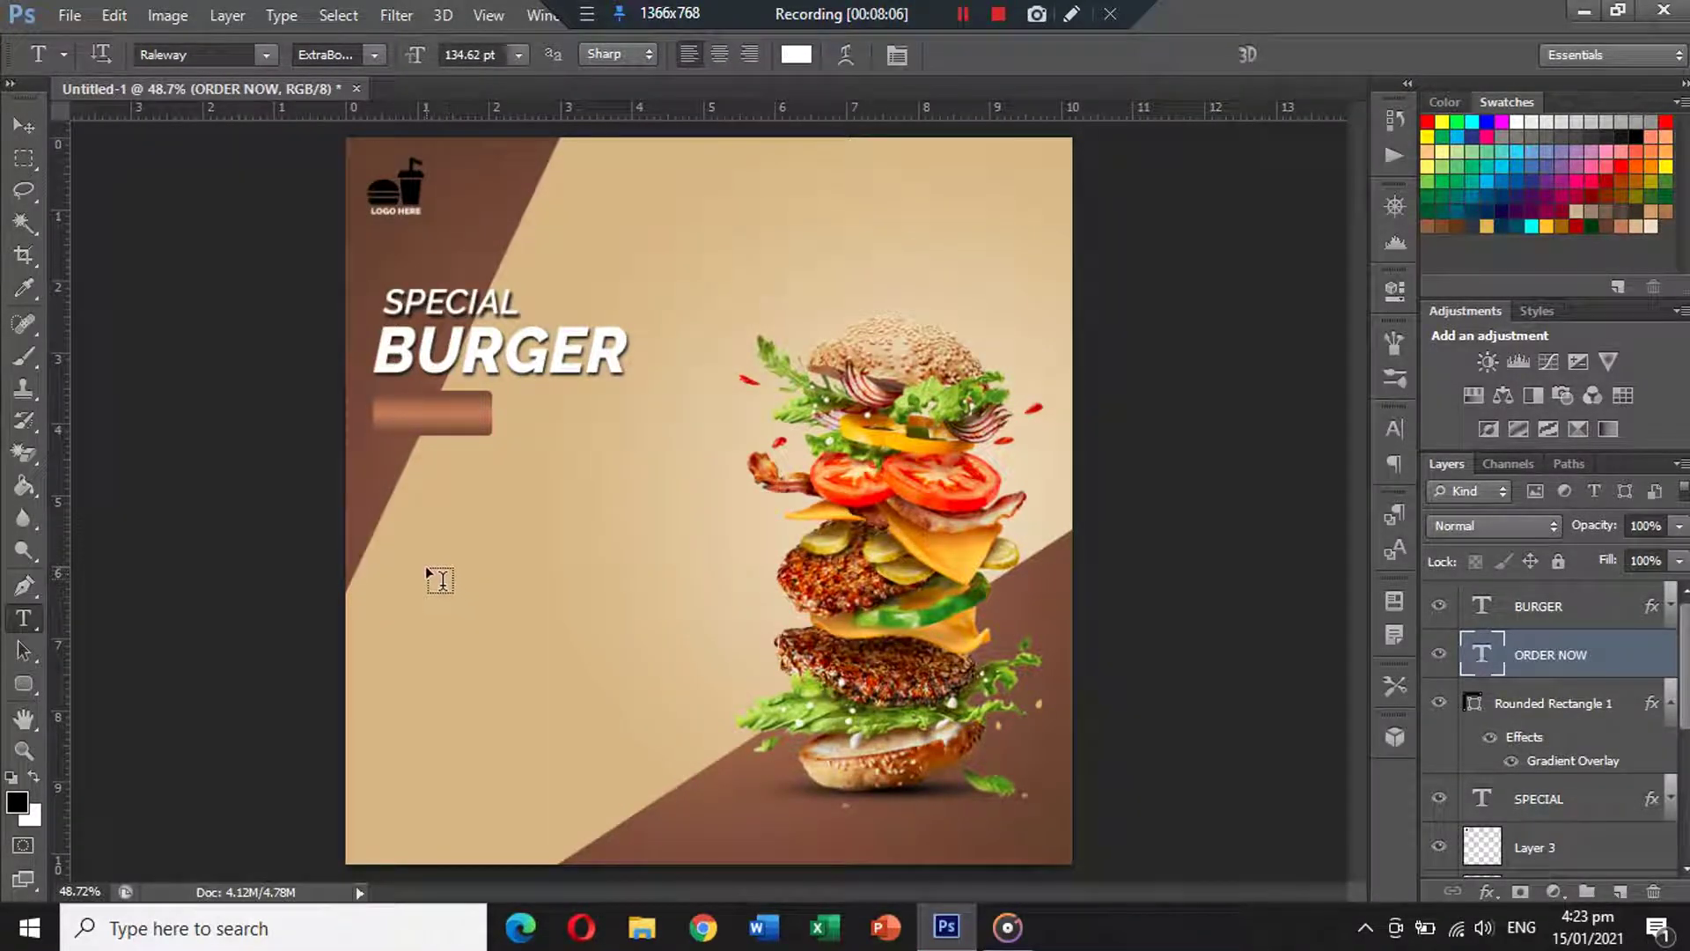
click(426, 574)
key(Escape)
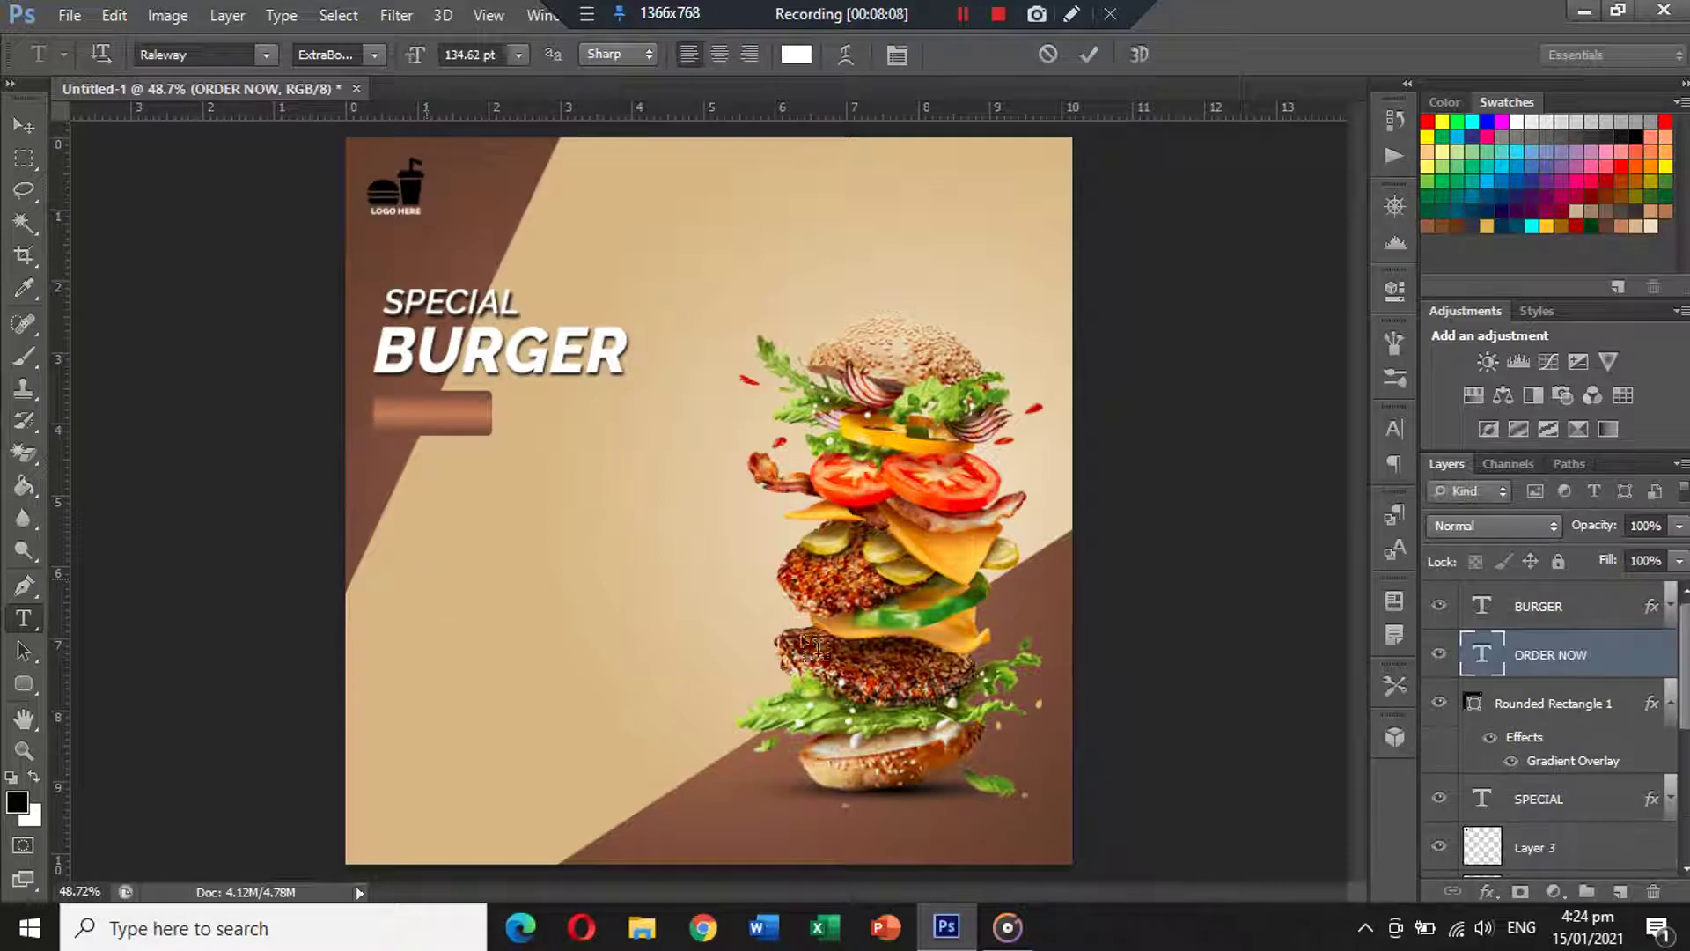
key(ctrl+t)
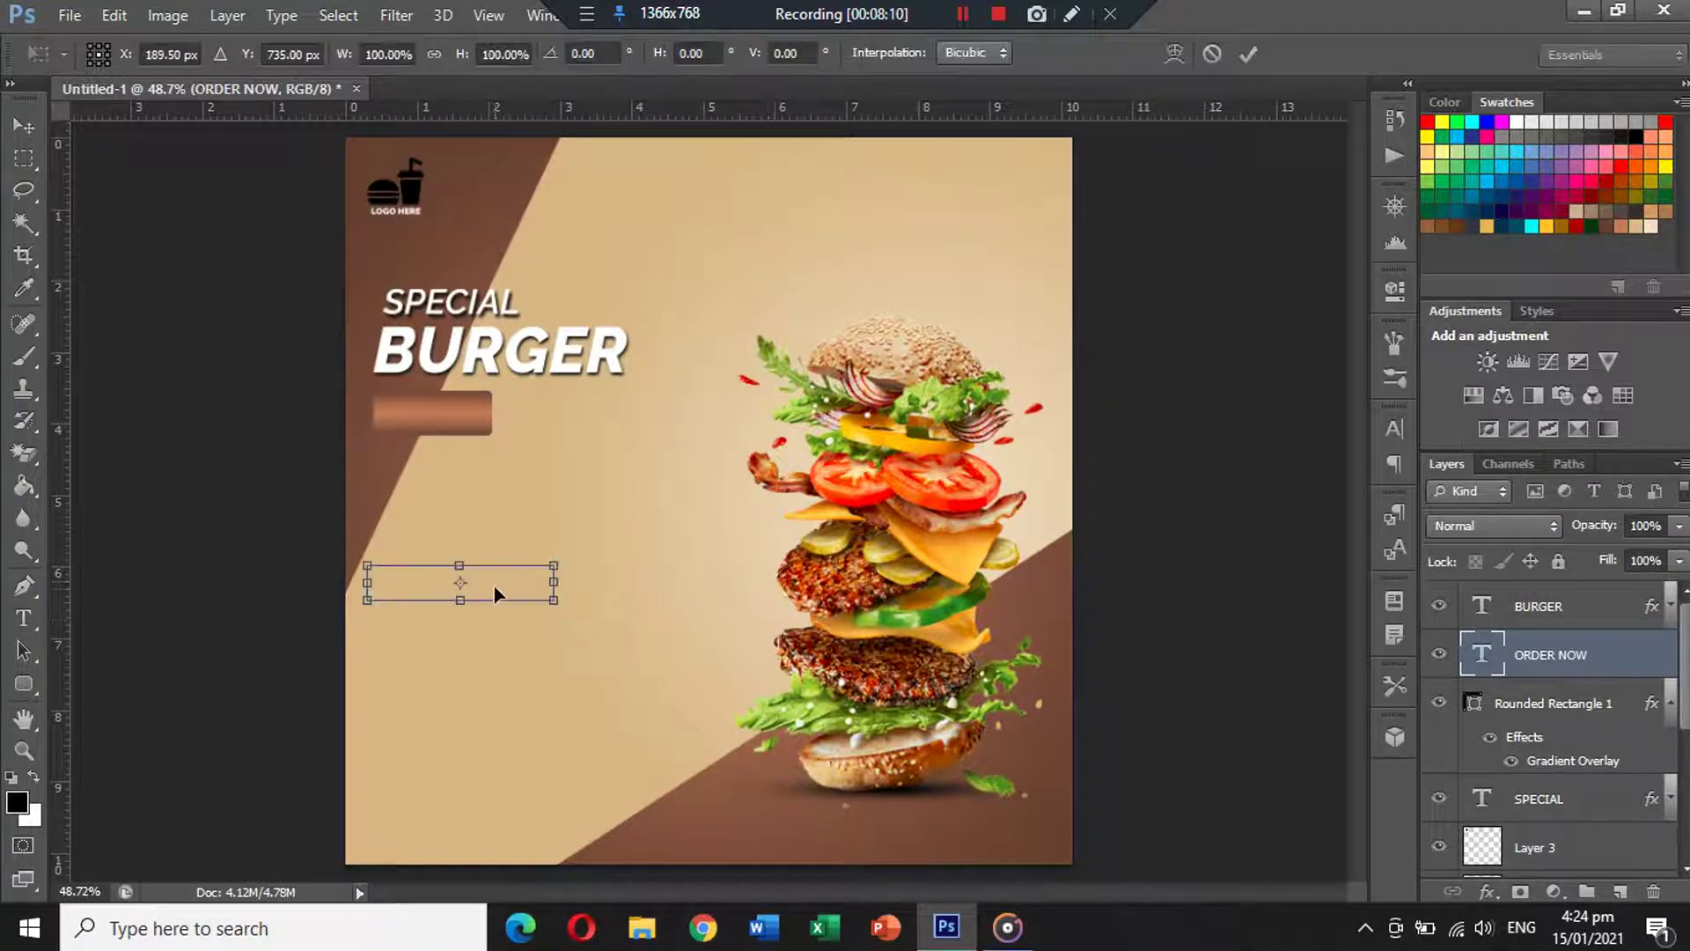
key(Return)
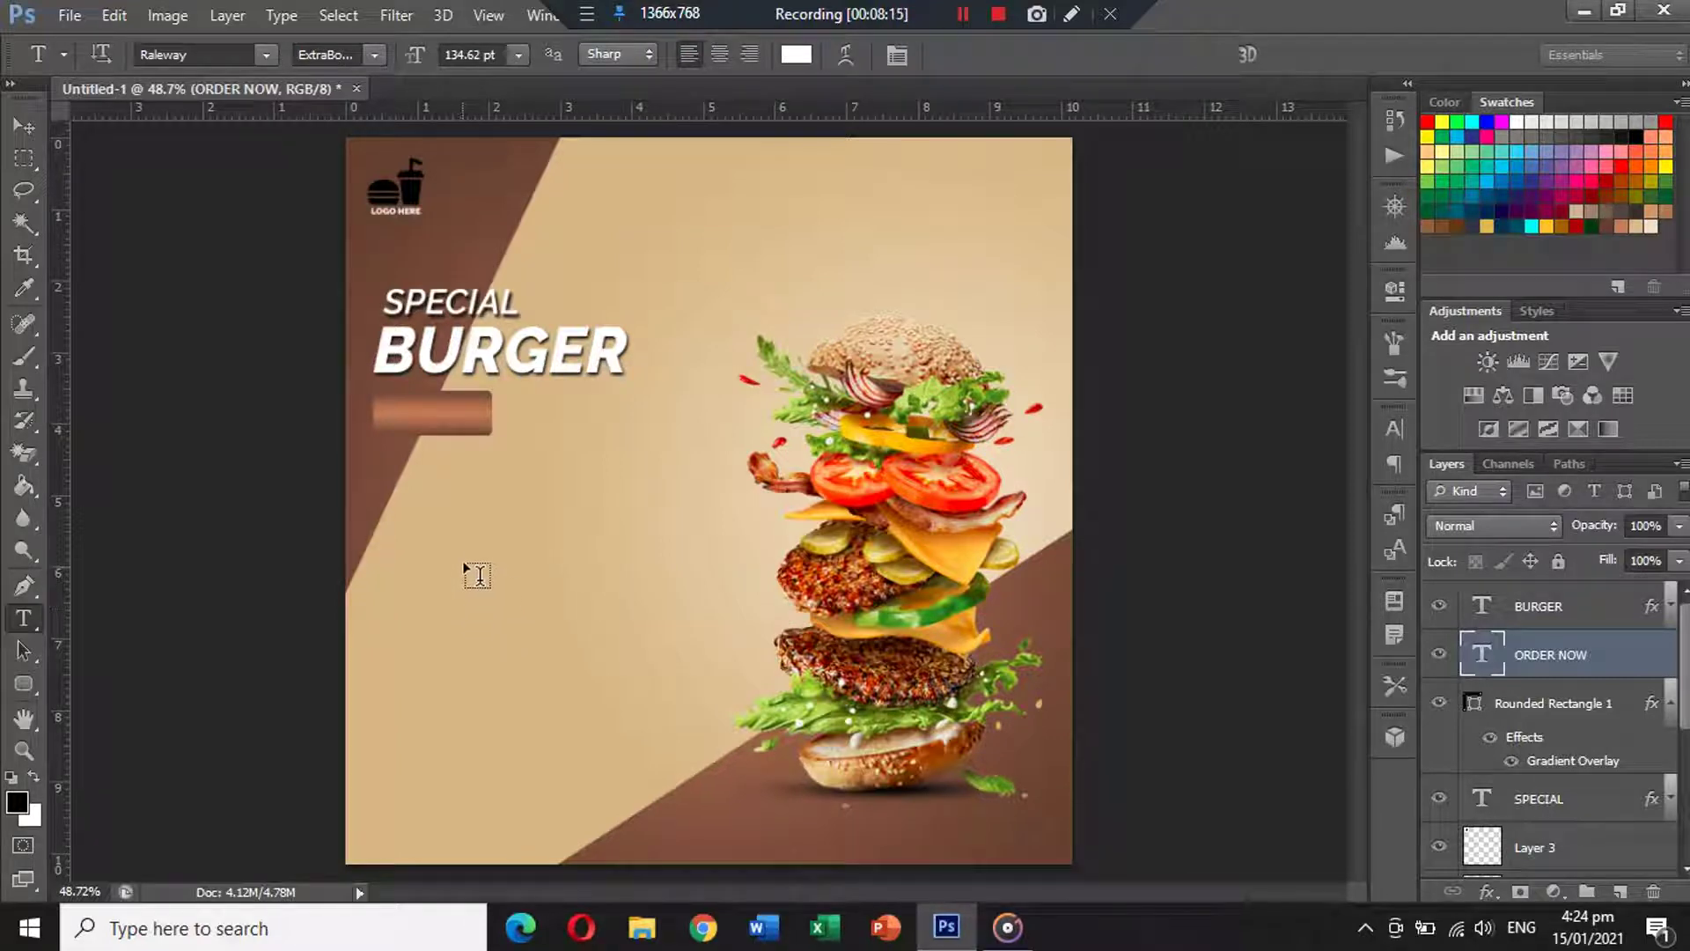
click(425, 591)
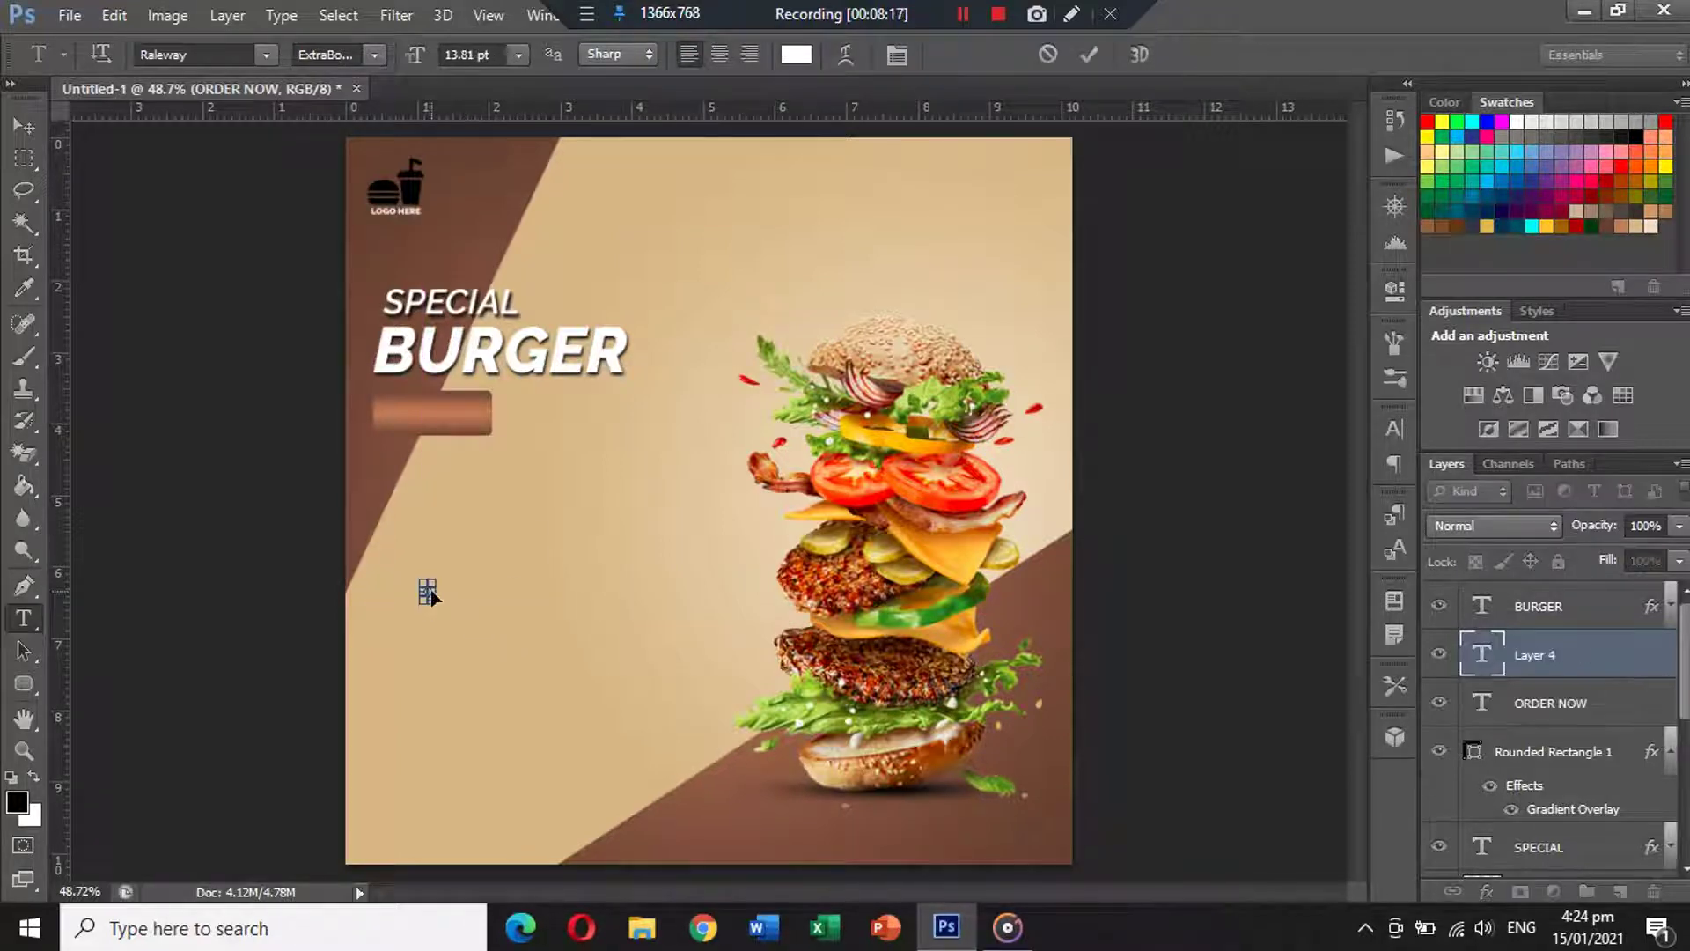
key(ctrl+t)
key(Escape)
click(1323, 408)
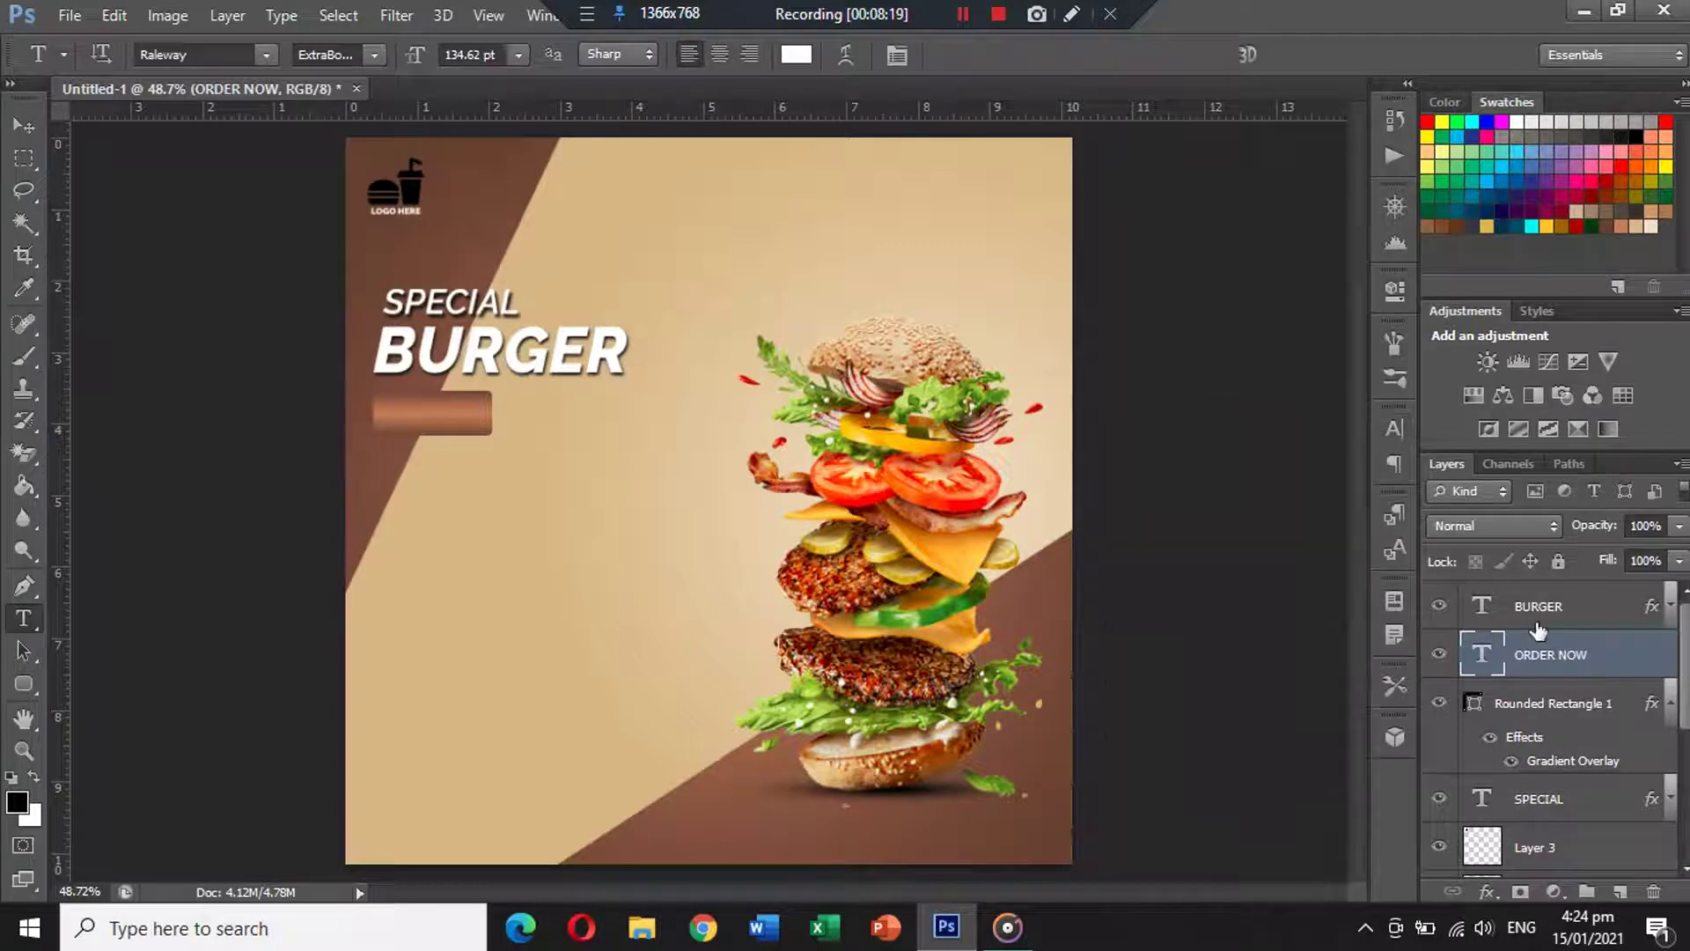
Move the ORDER NOW text up onto the rounded rectangle and apply the transformation.
click(24, 126)
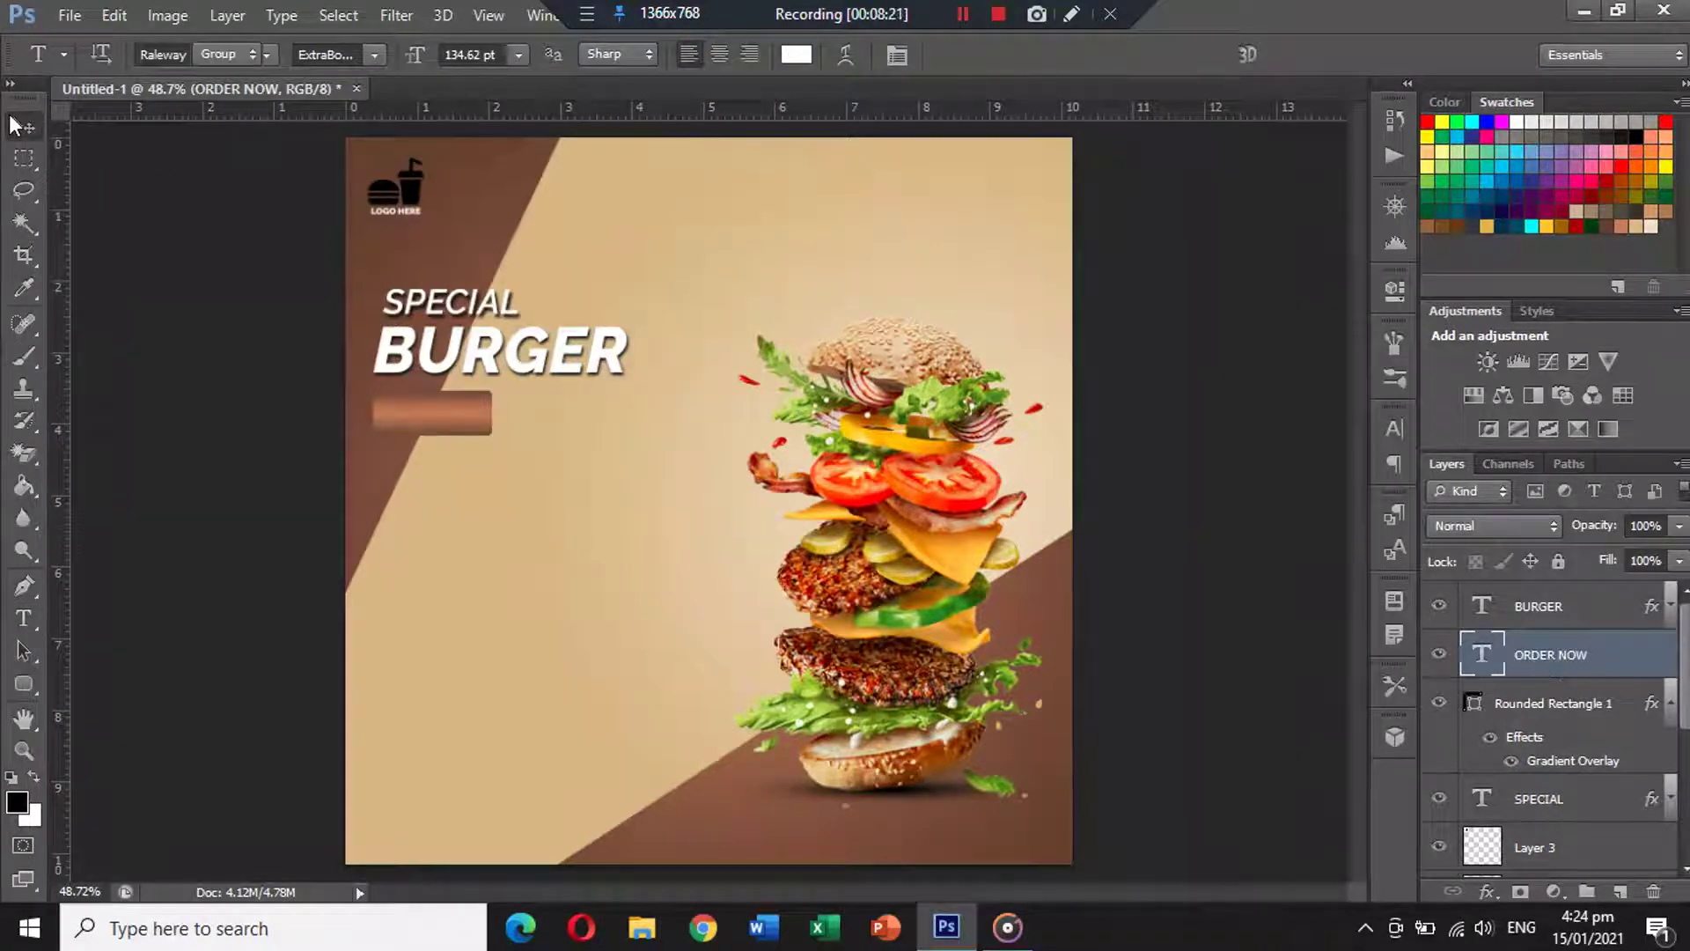
key(ctrl+t)
drag(515, 598, 516, 414)
click(24, 621)
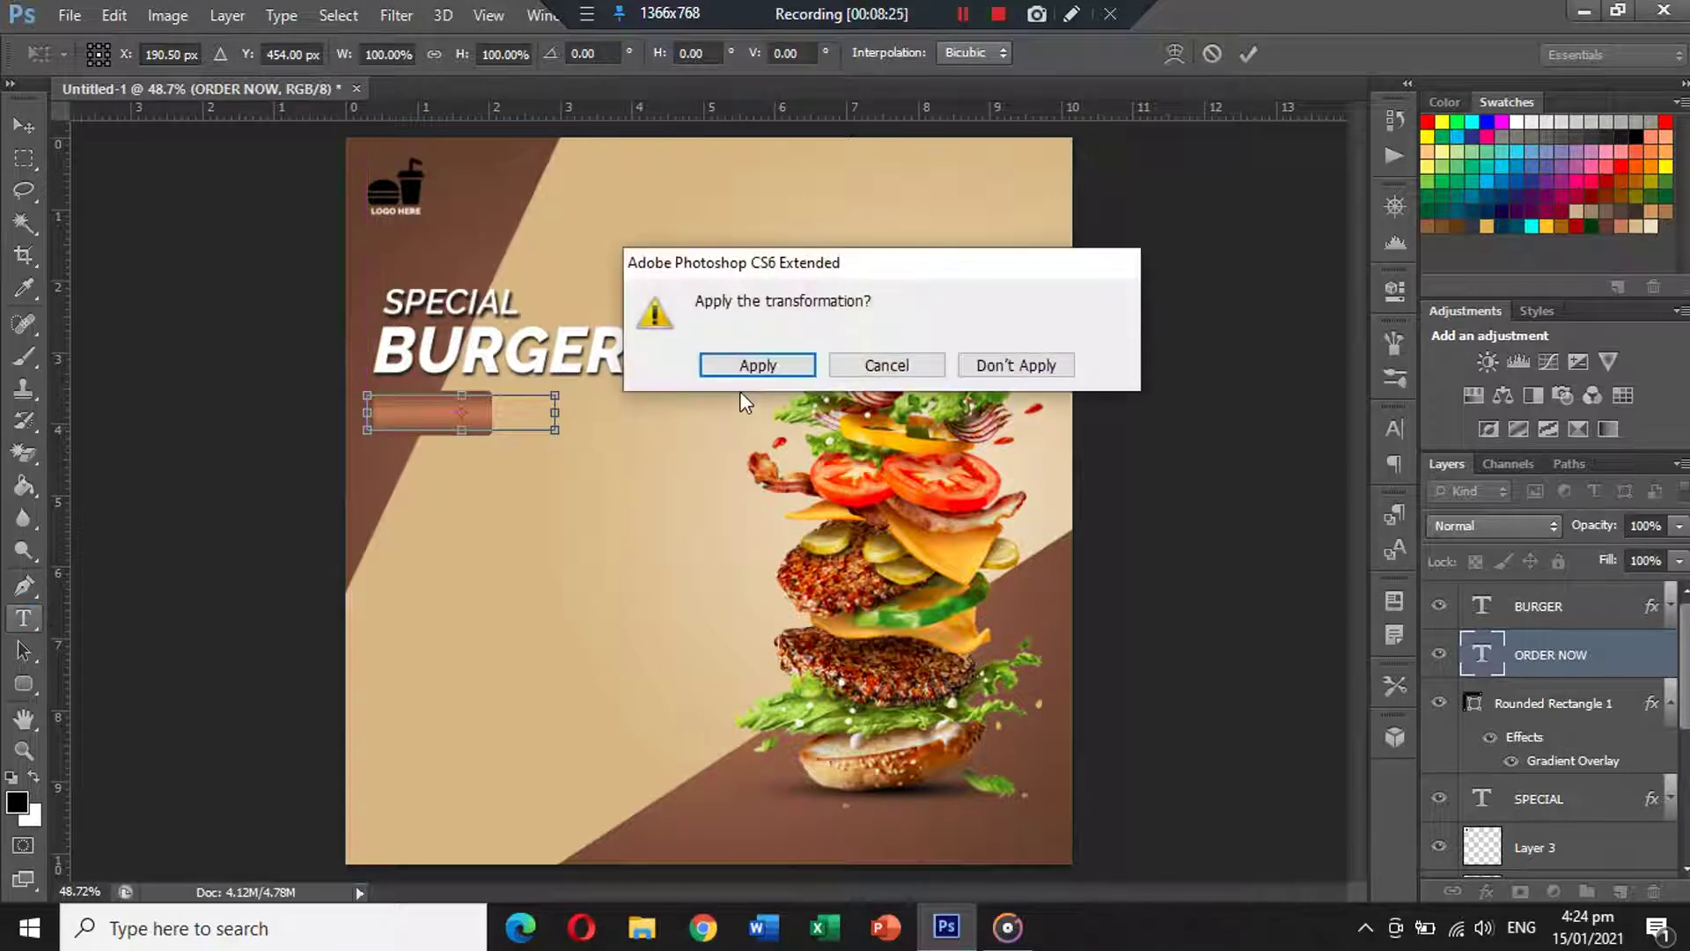
click(754, 363)
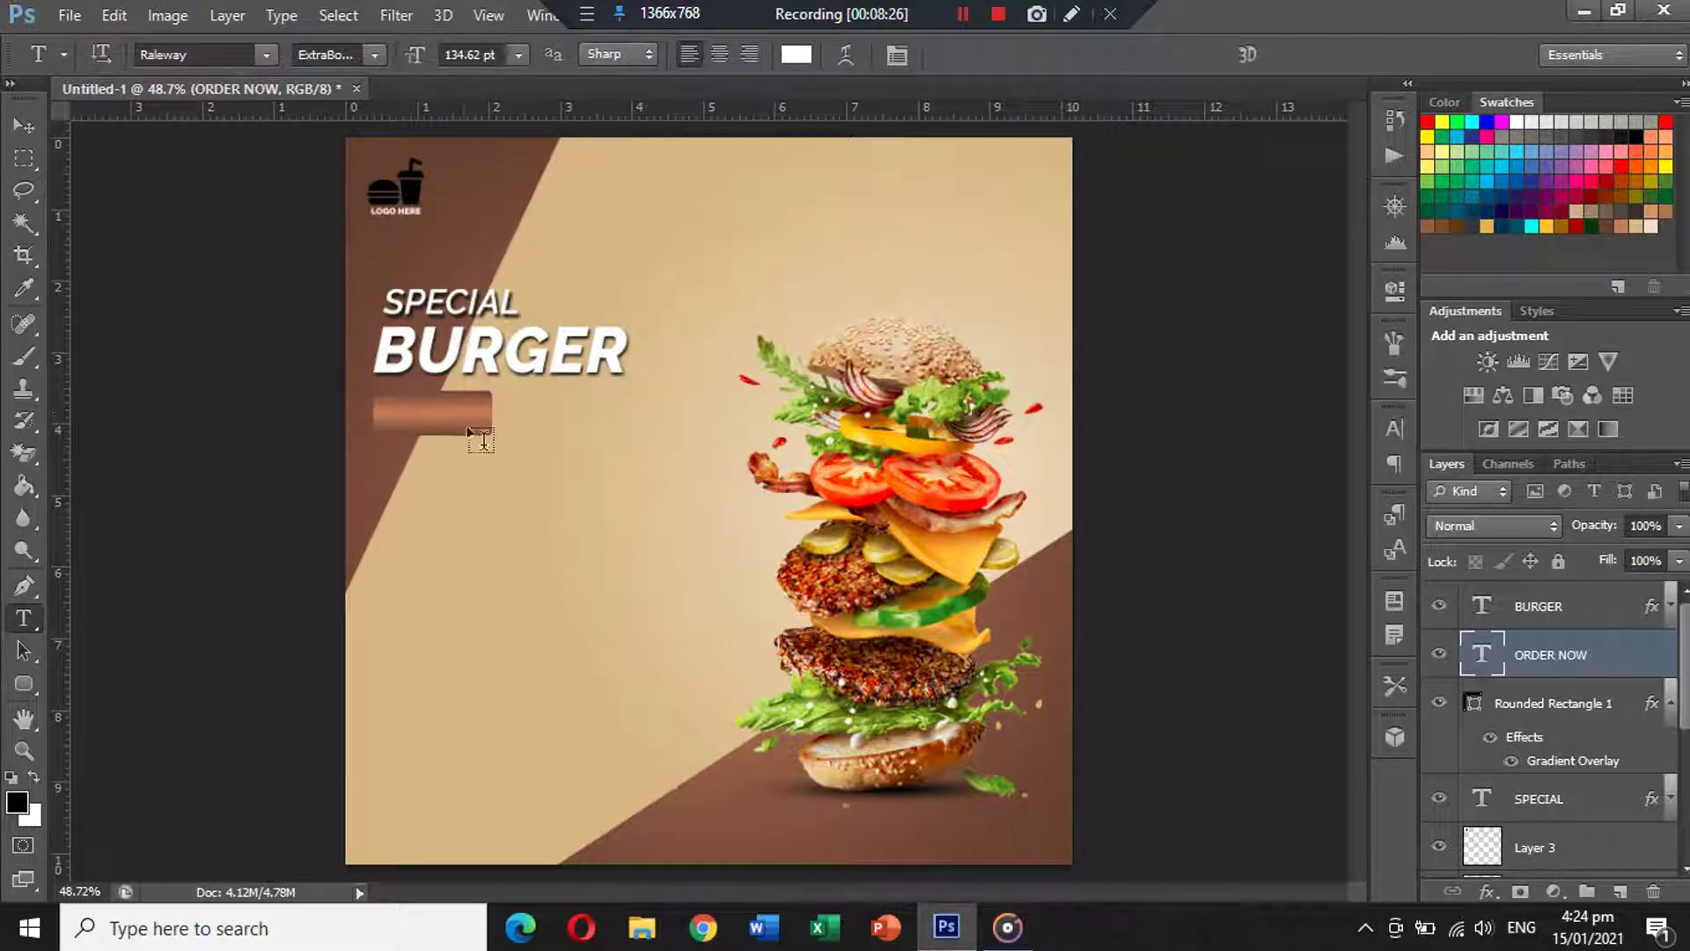
Delete the ORDER NOW text layer and write "ORDER NOW" as a new text layer on the cream area beside the burger.
key(Delete)
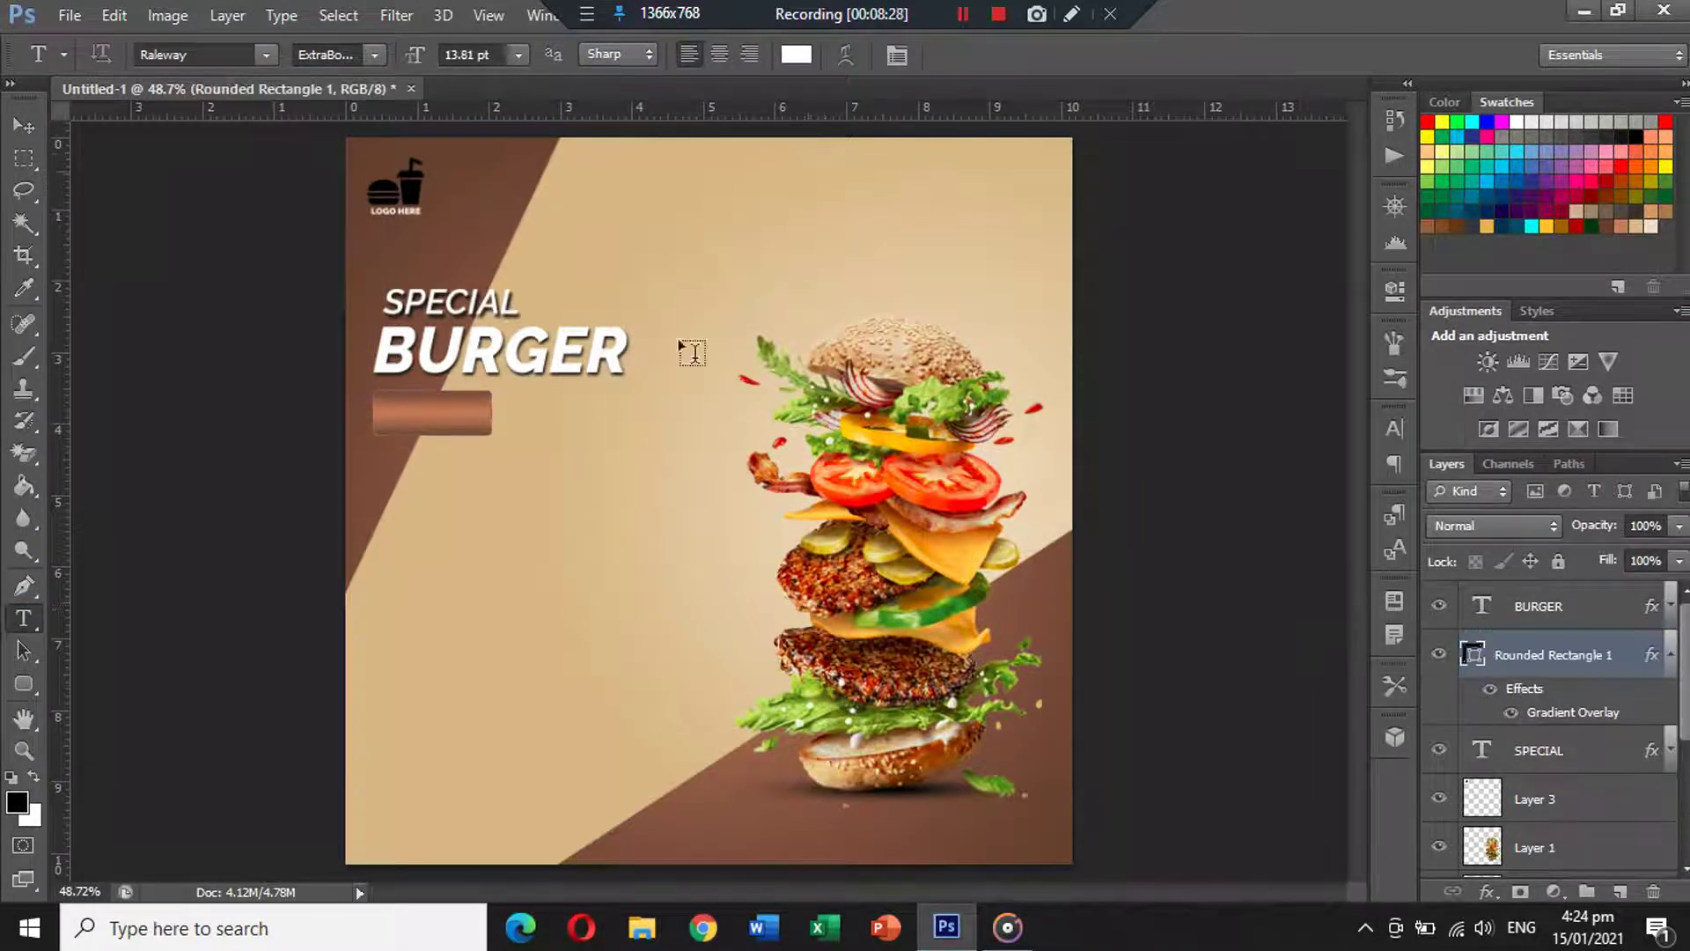
click(609, 496)
text(O)
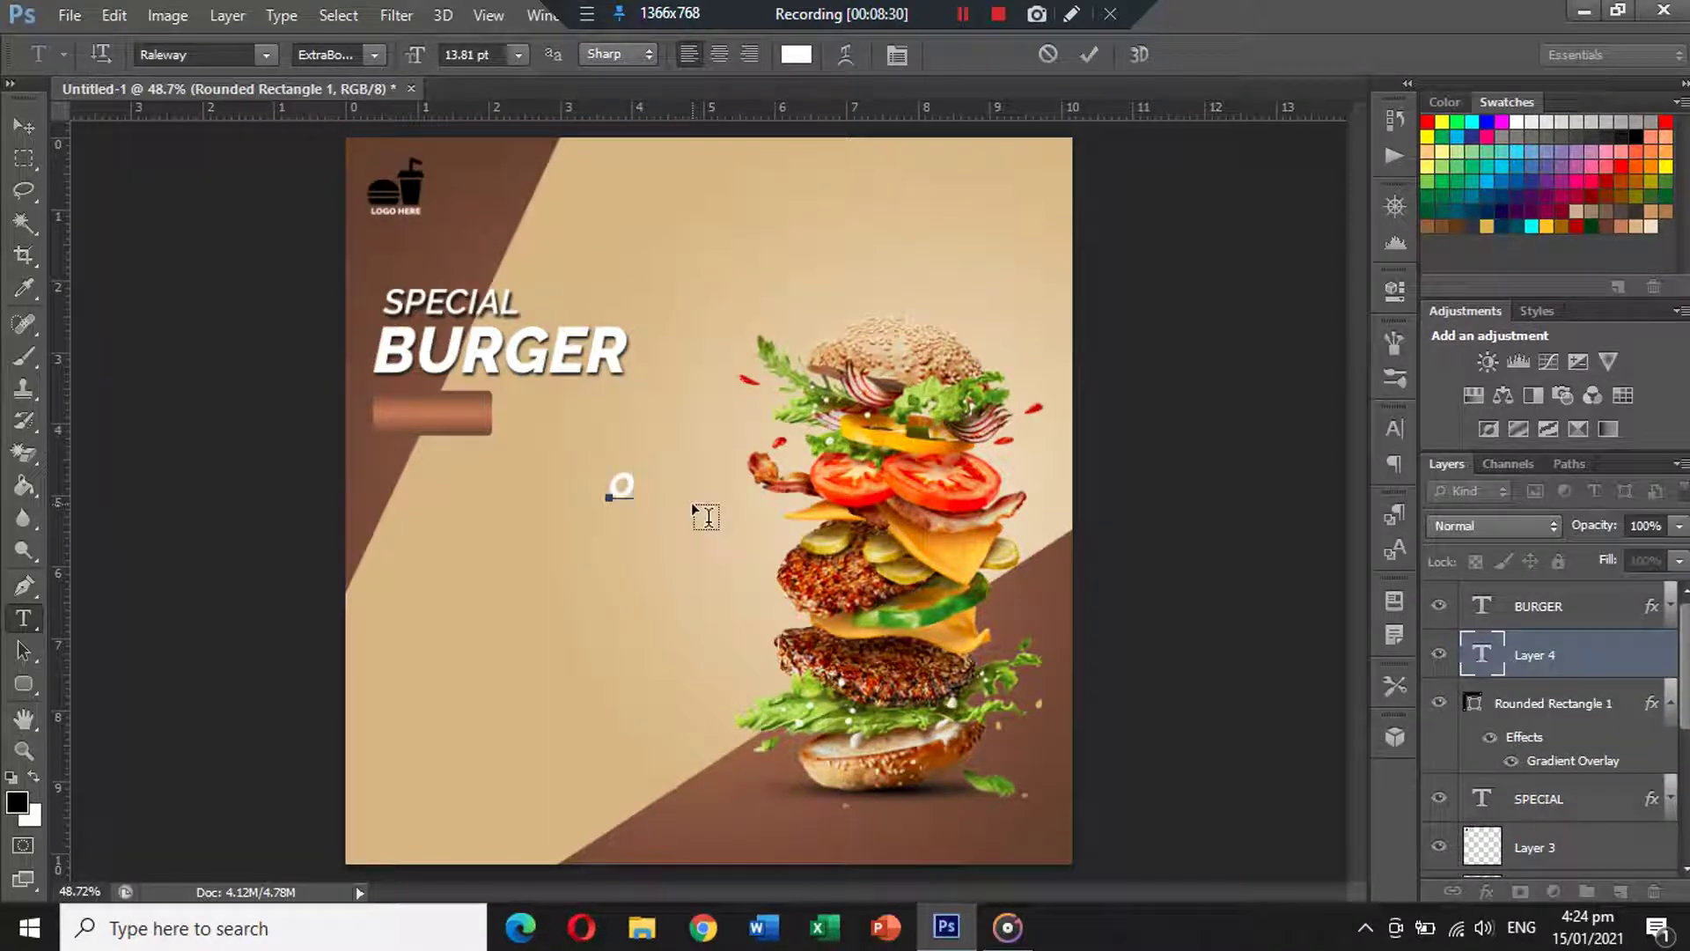
text(RDER NOW)
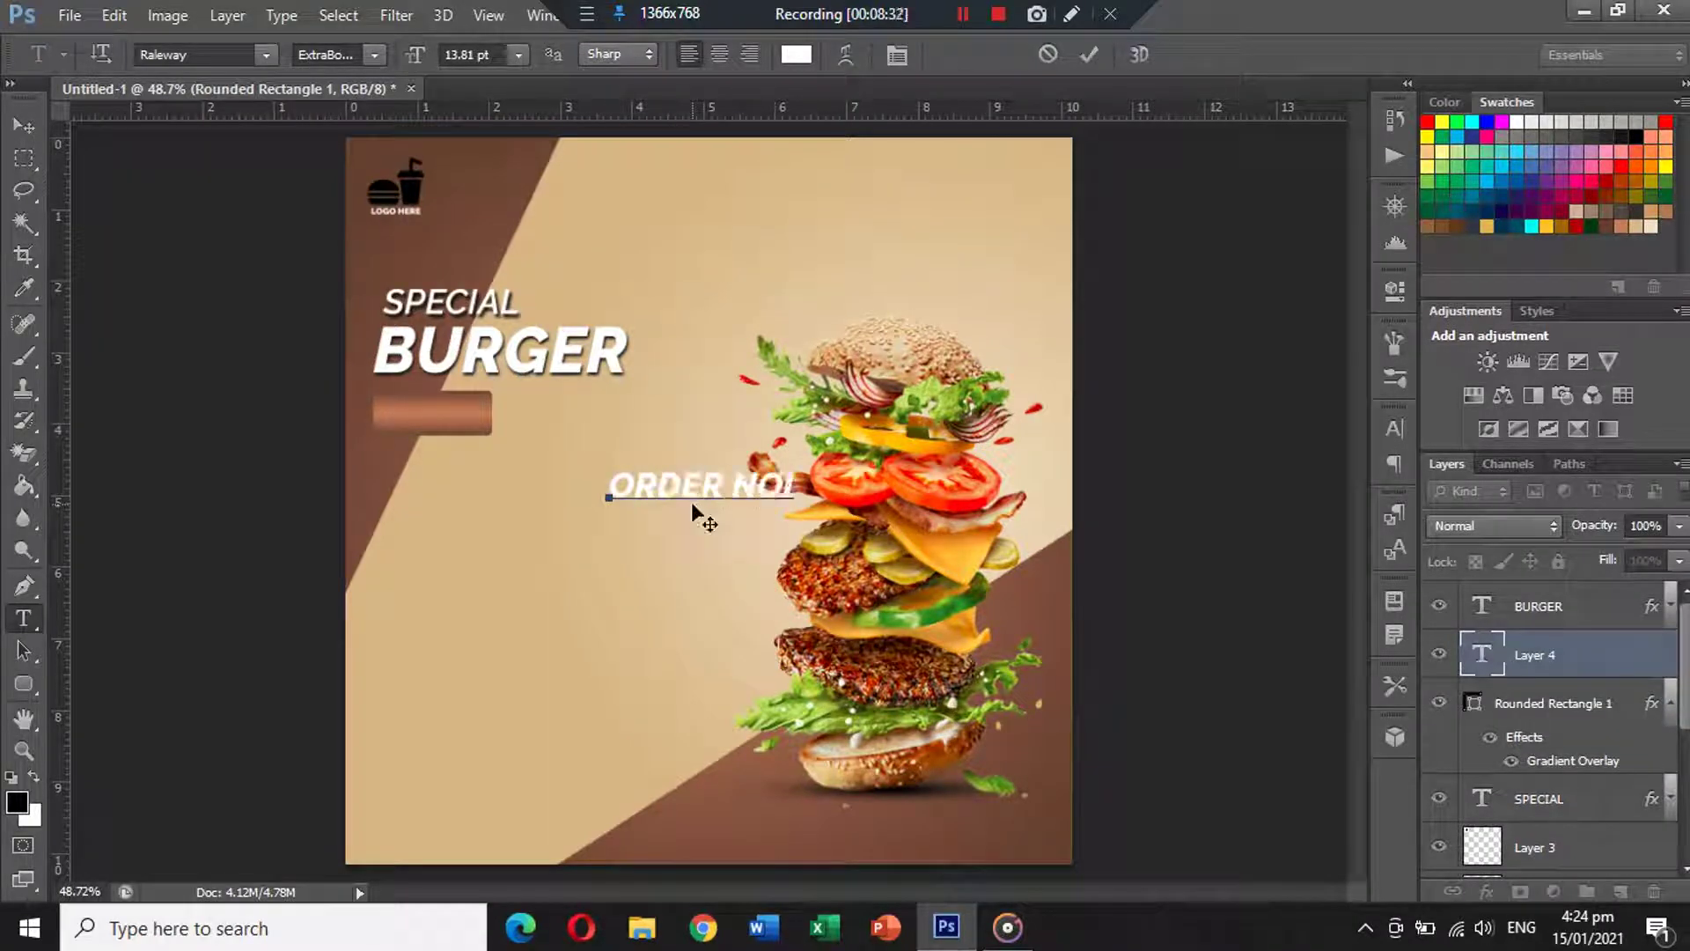
Set the whole ORDER NOW text to the Raleway Medium Italic style and commit it.
key(ctrl+a)
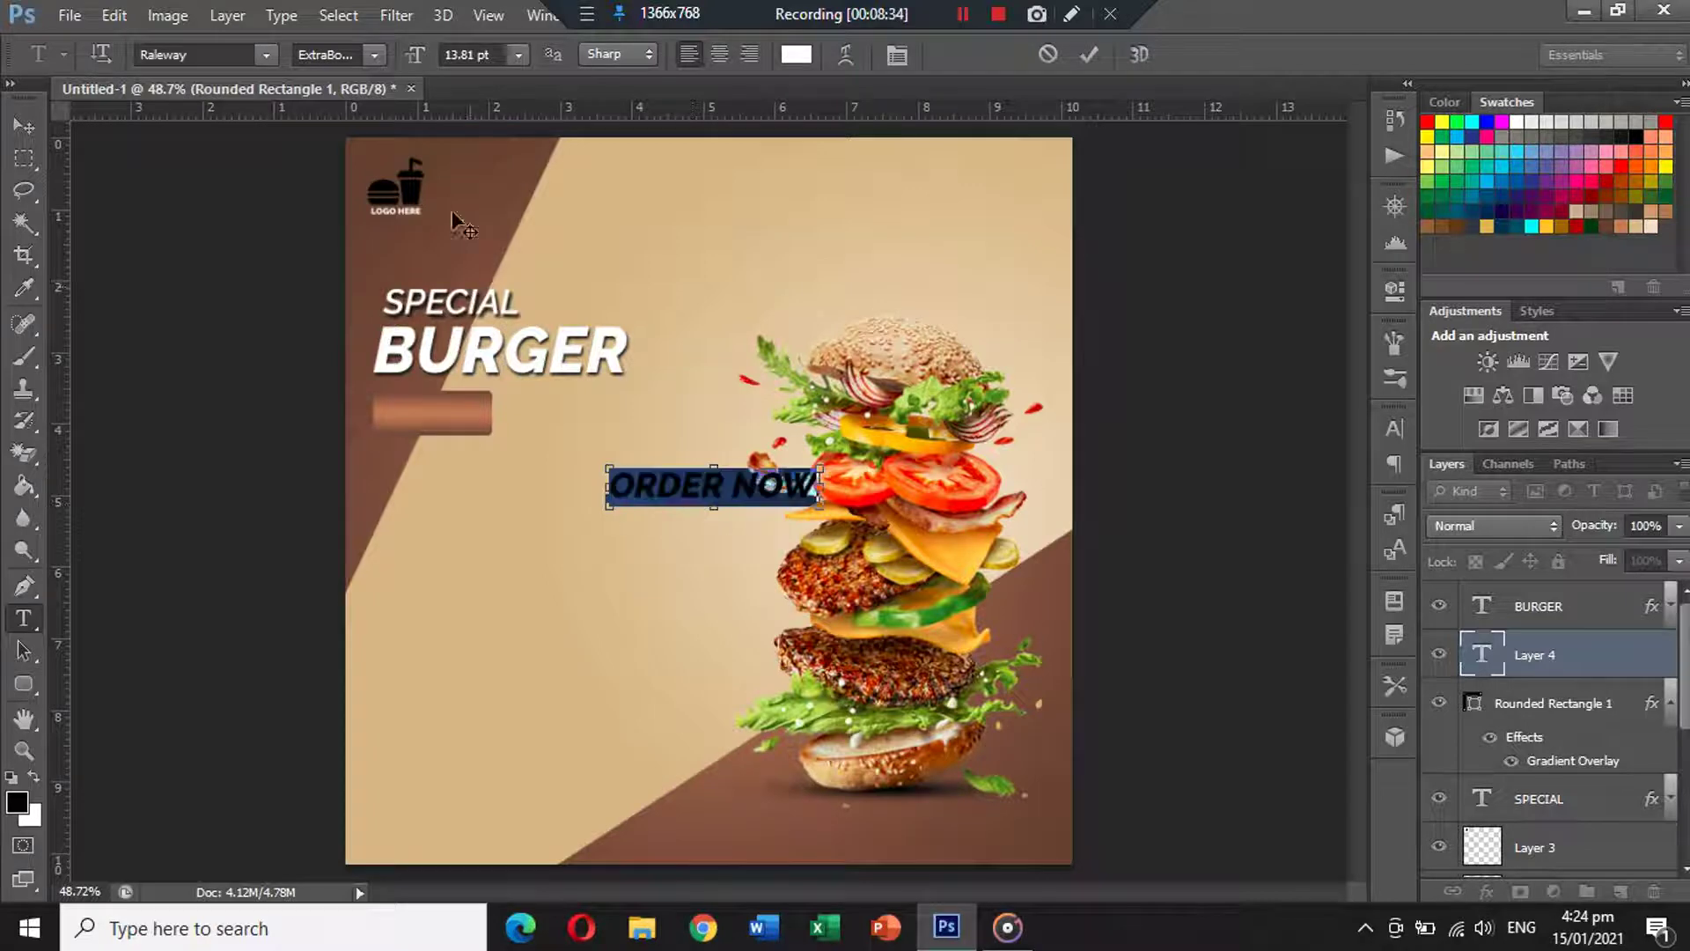
click(376, 54)
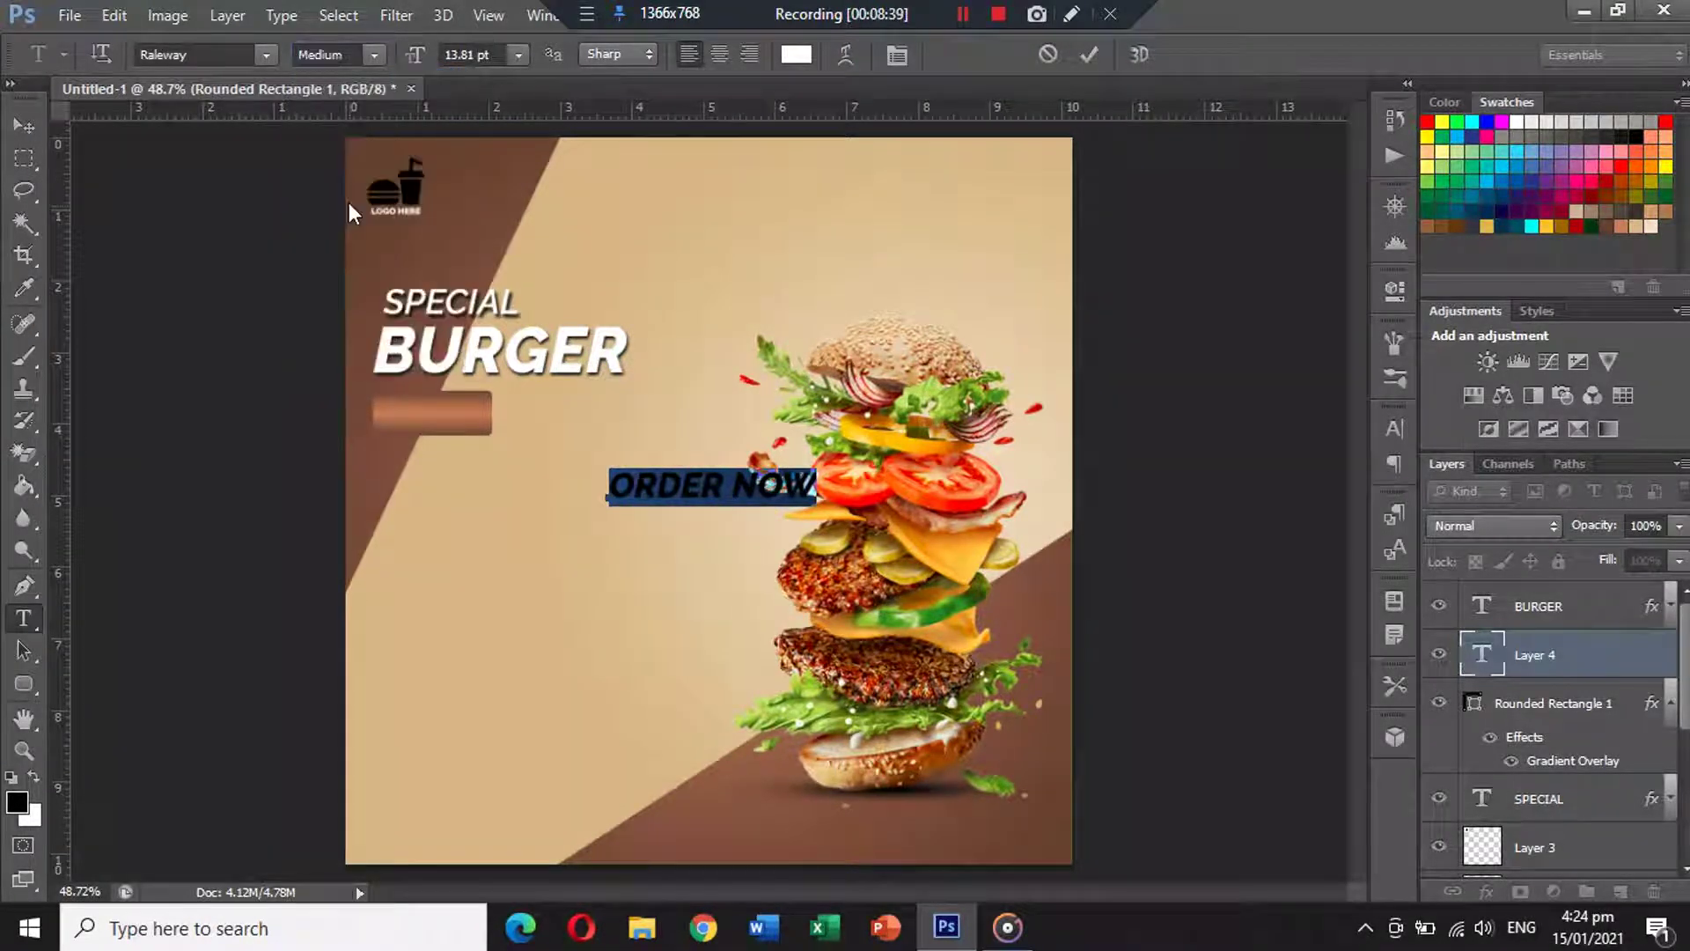
click(356, 200)
click(374, 54)
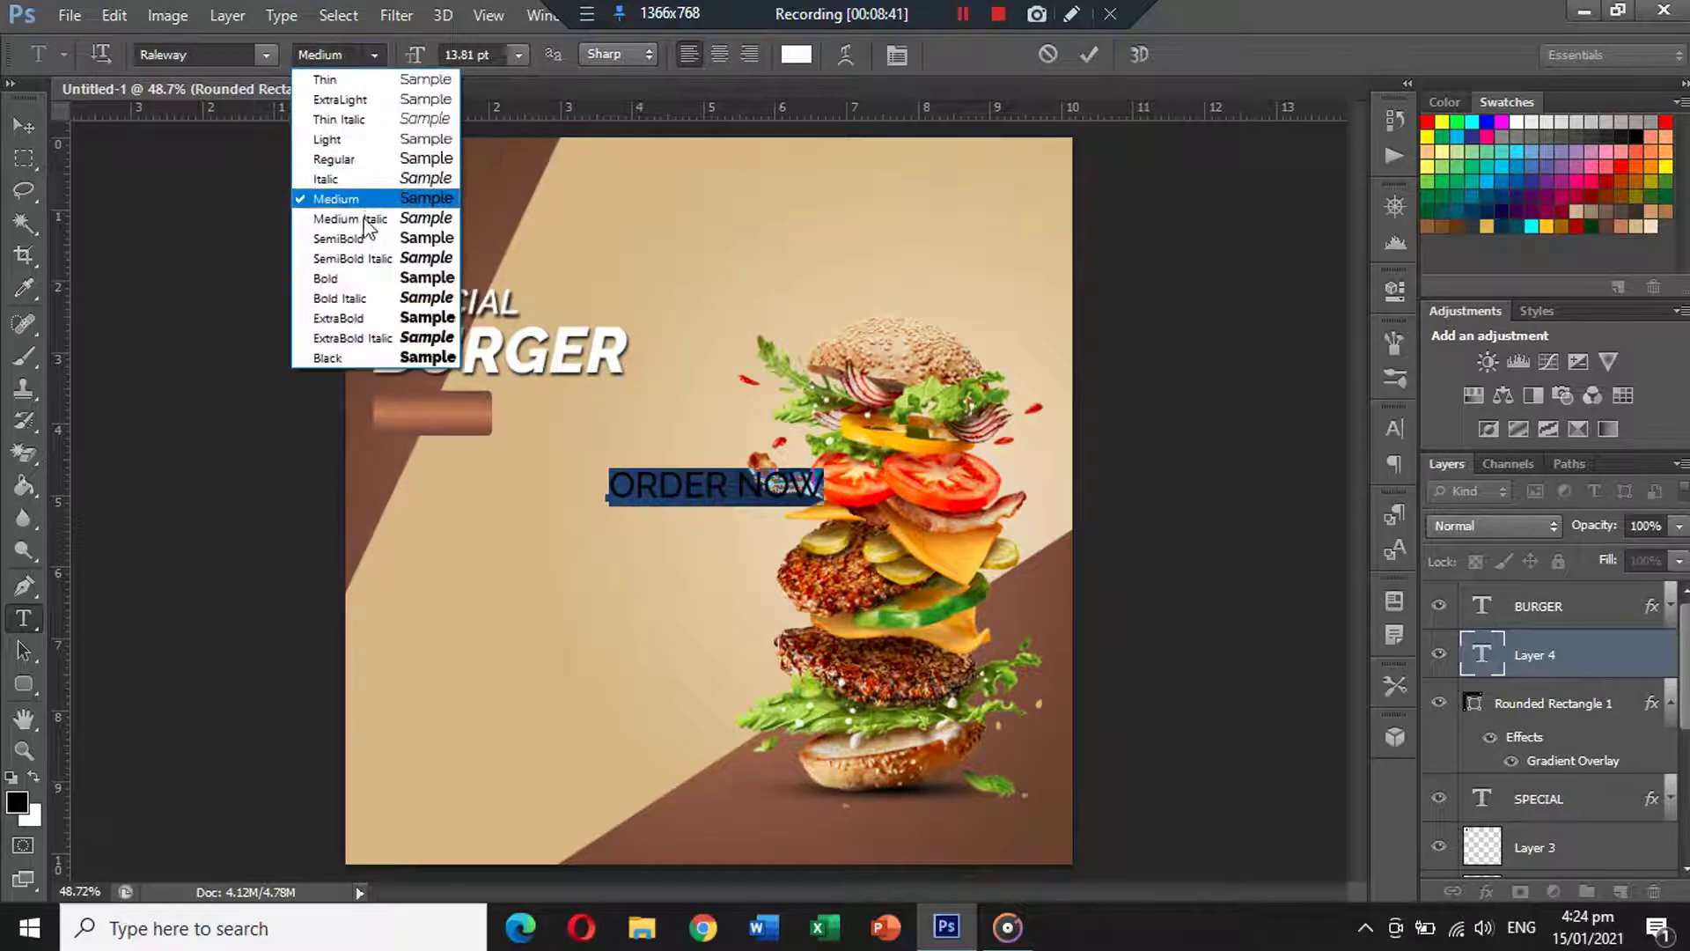
click(363, 219)
click(24, 125)
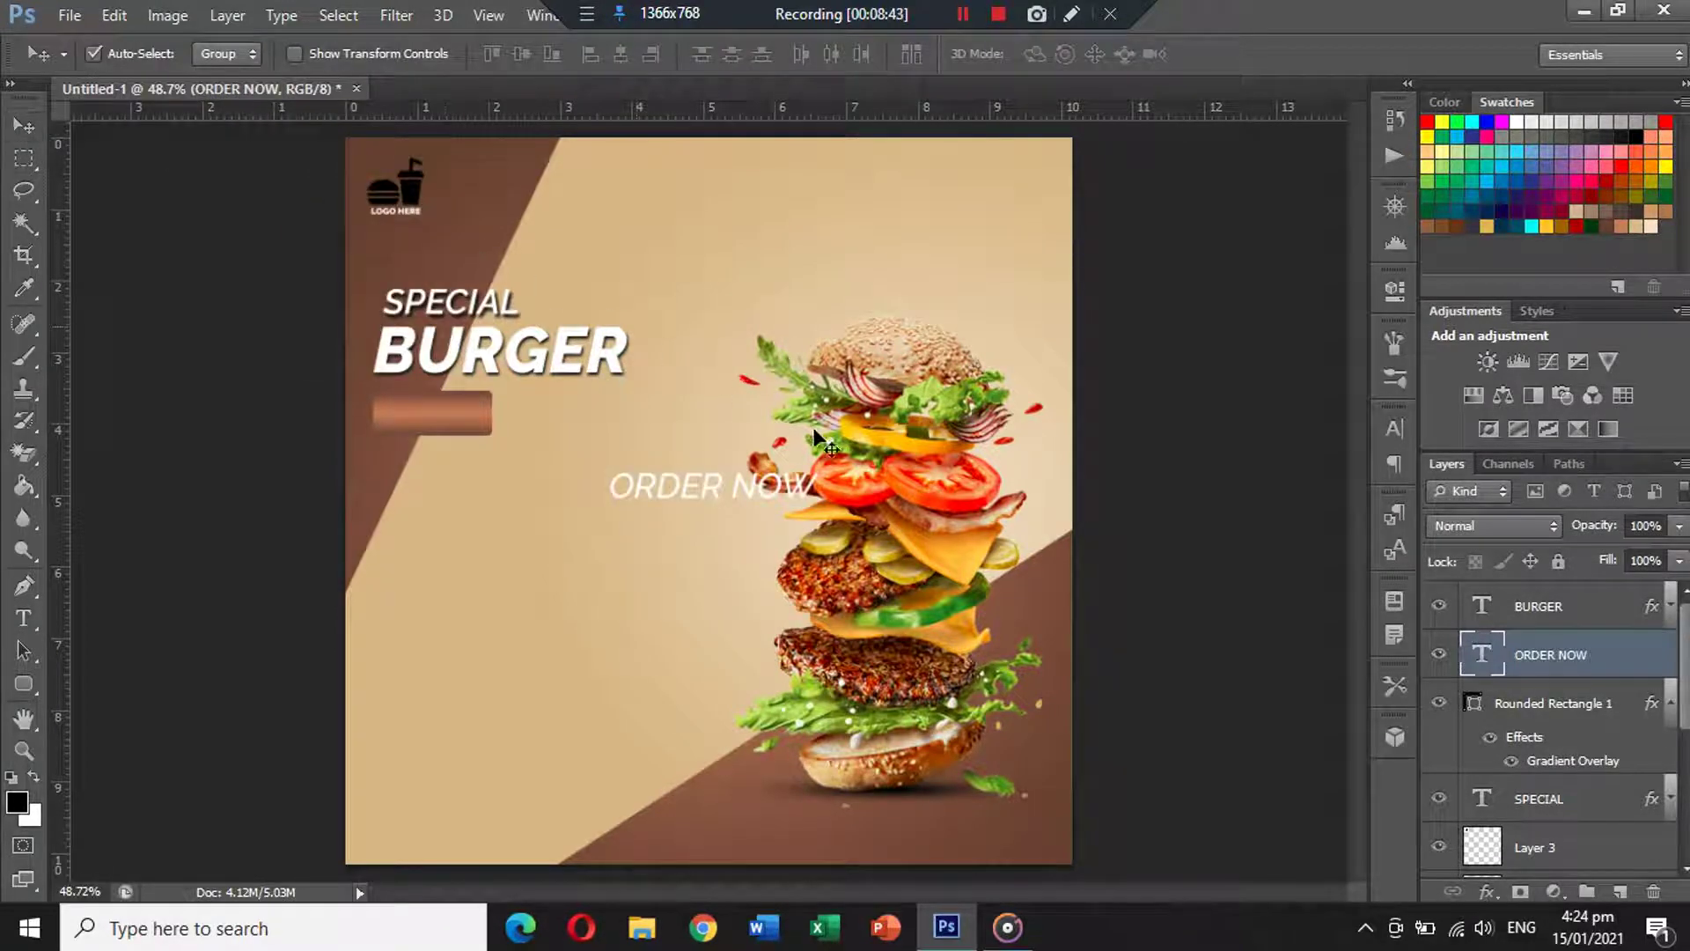
Shrink the ORDER NOW text to about 46% and place it on the rounded rectangle under BURGER.
key(ctrl+t)
drag(824, 464, 484, 394)
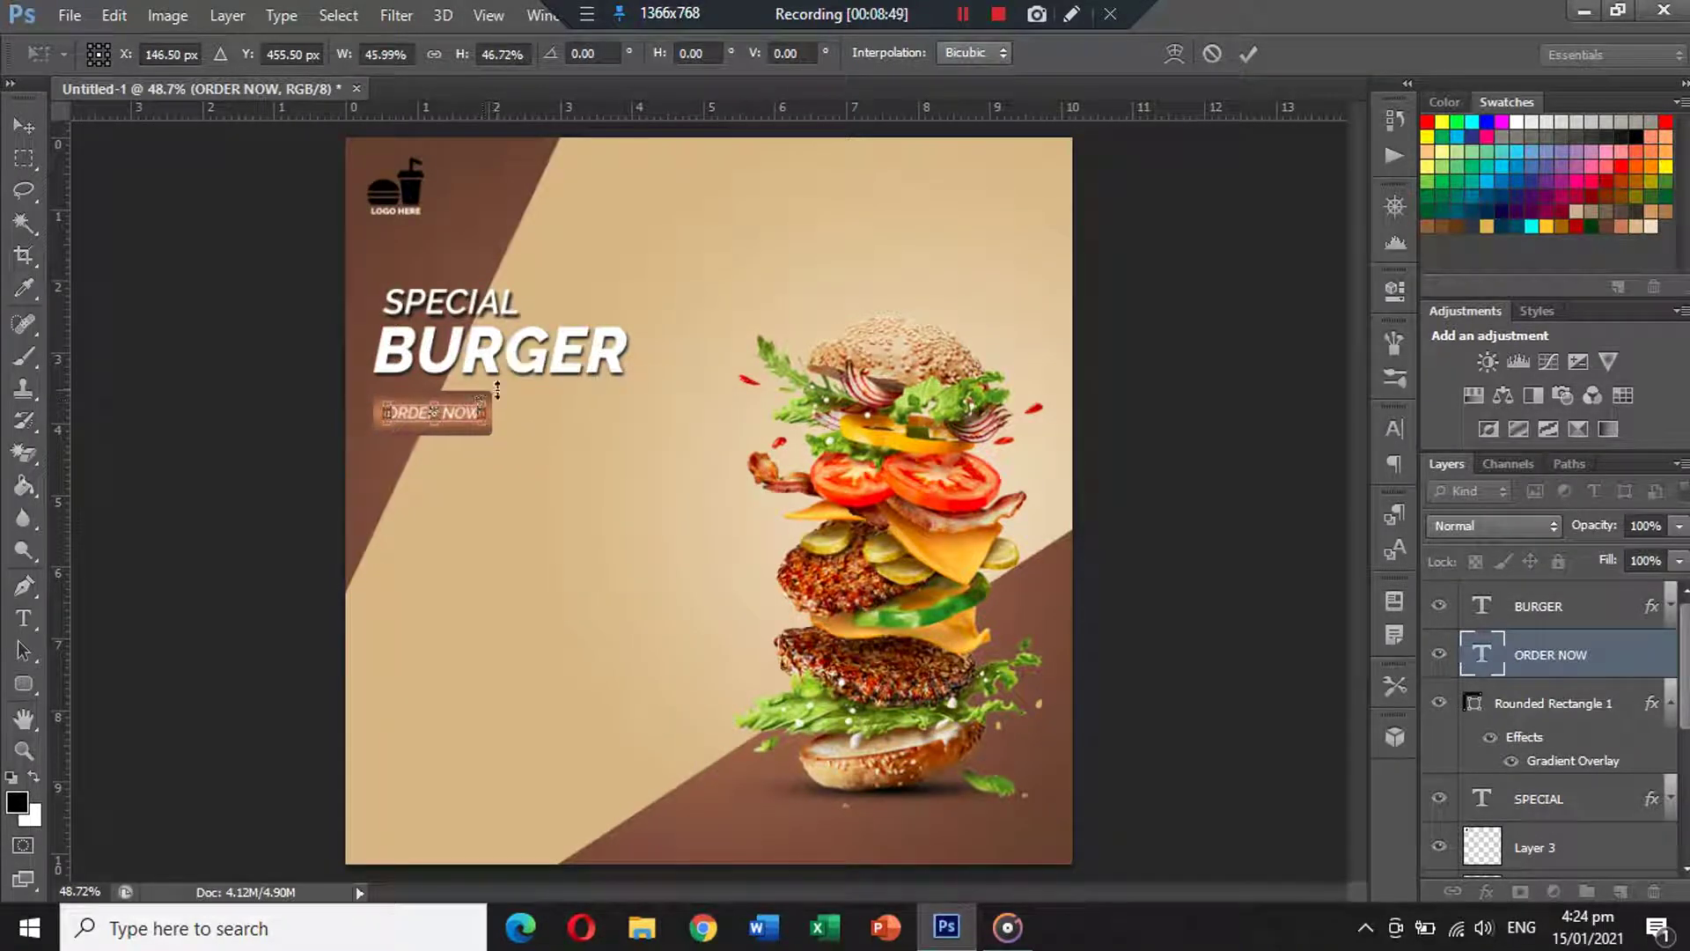
key(Return)
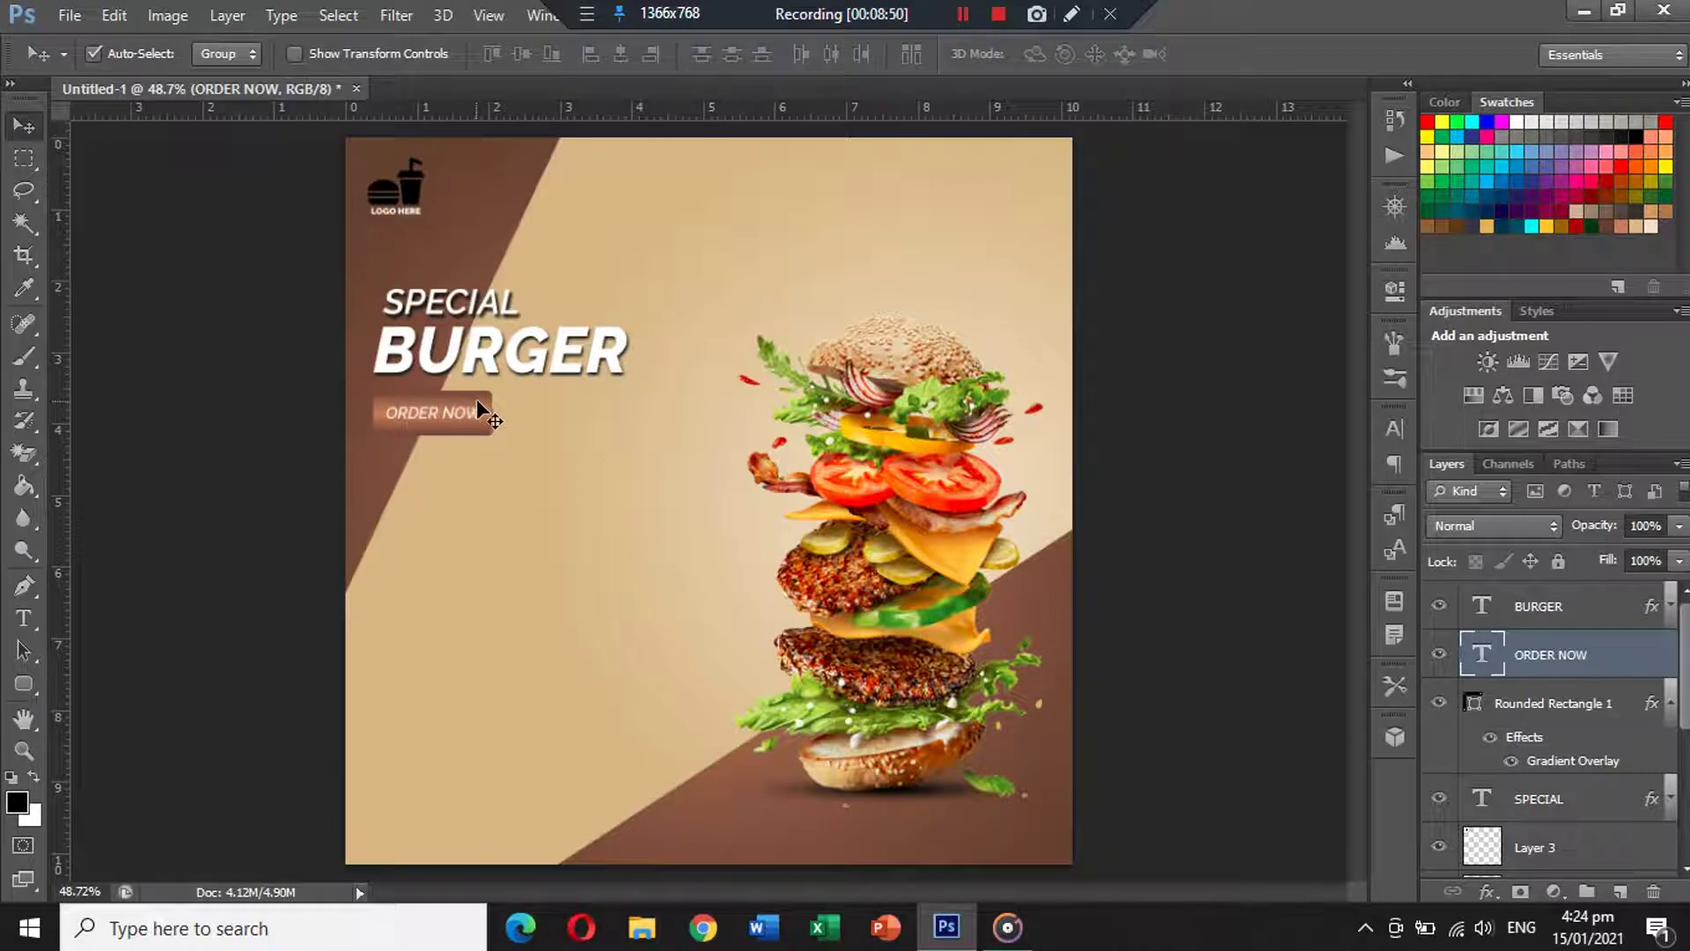
Scale the ORDER NOW text down to about 90% and center it on the rounded rectangle.
key(ctrl+t)
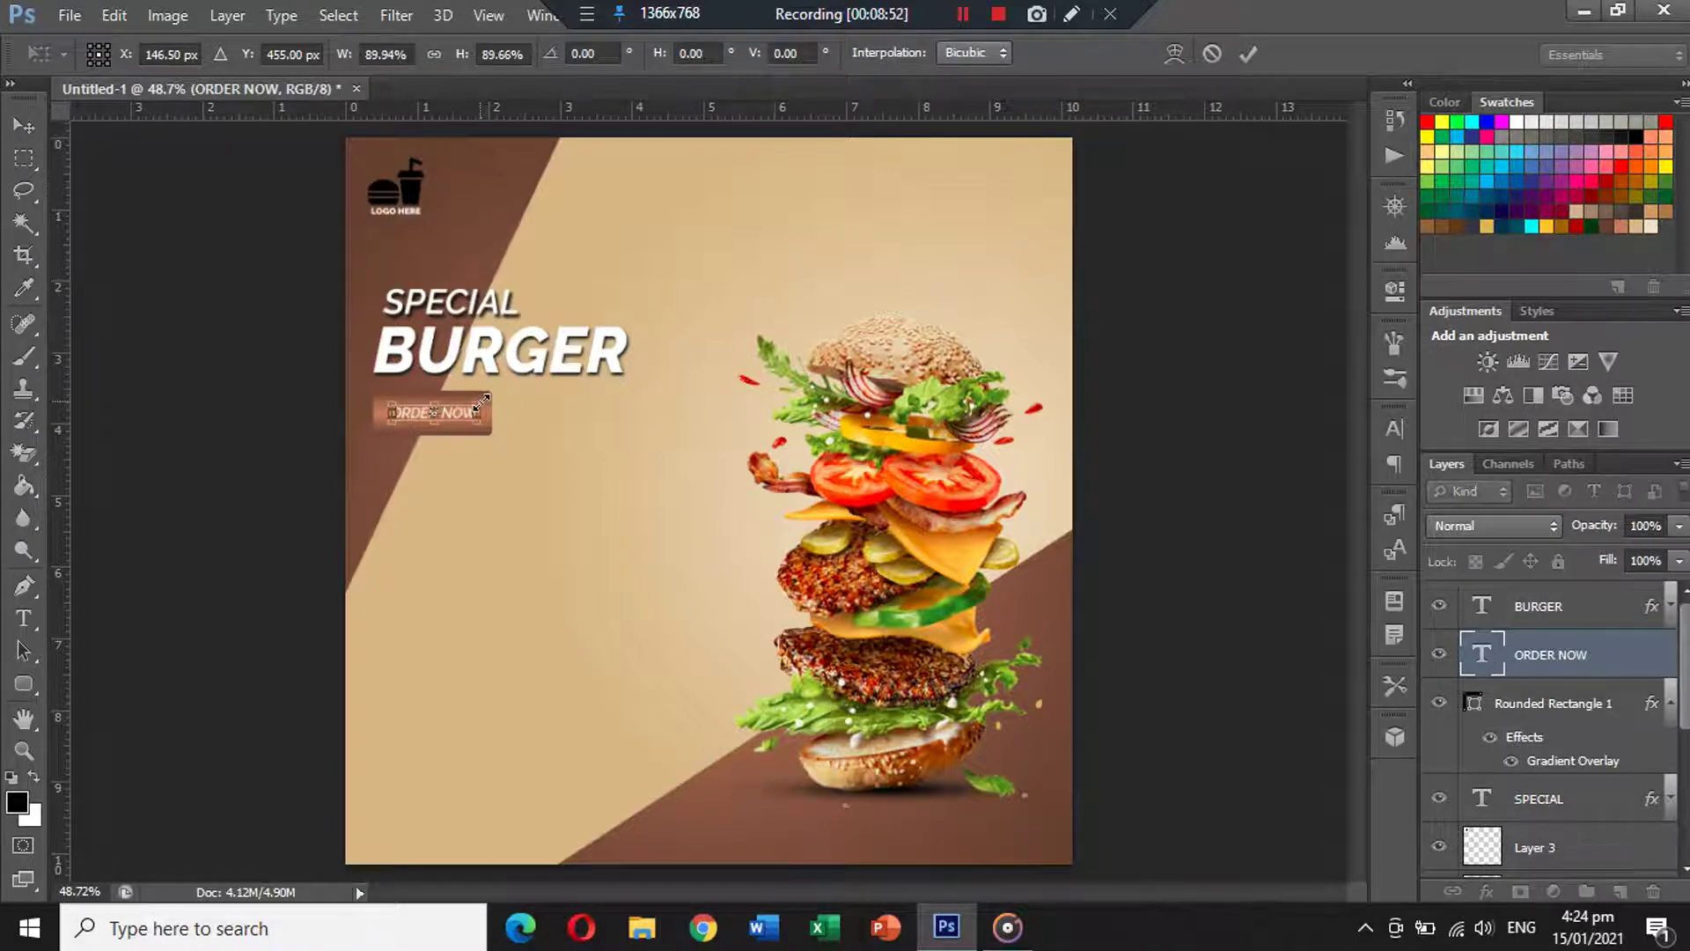
key(Return)
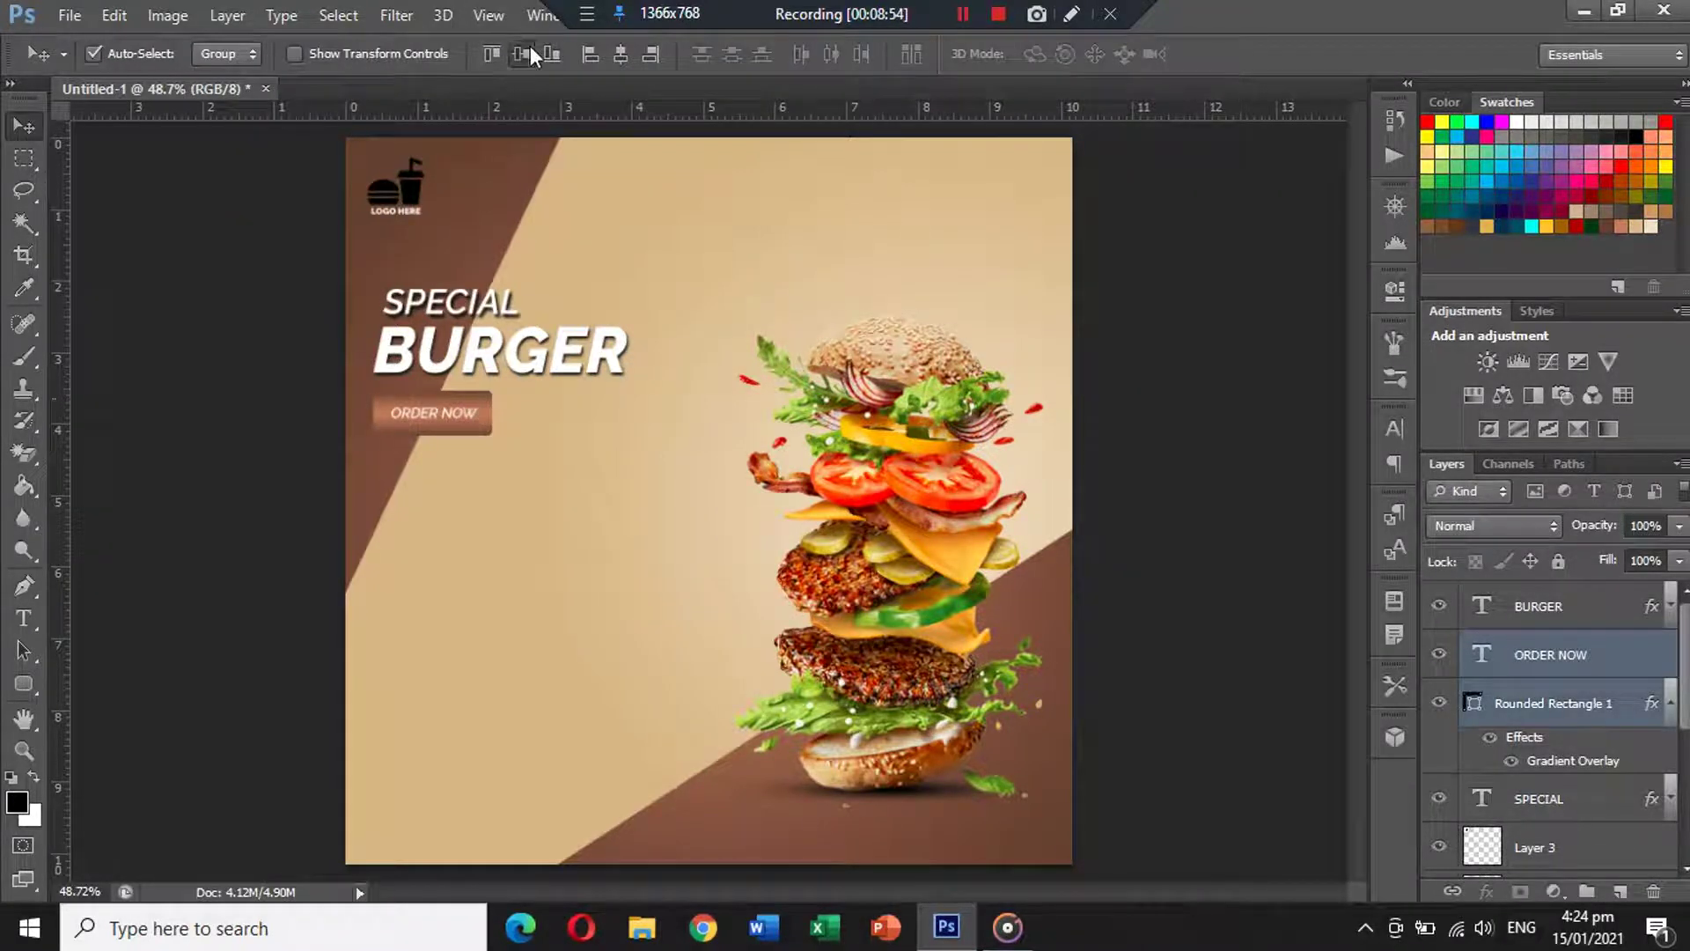
click(615, 54)
click(1665, 666)
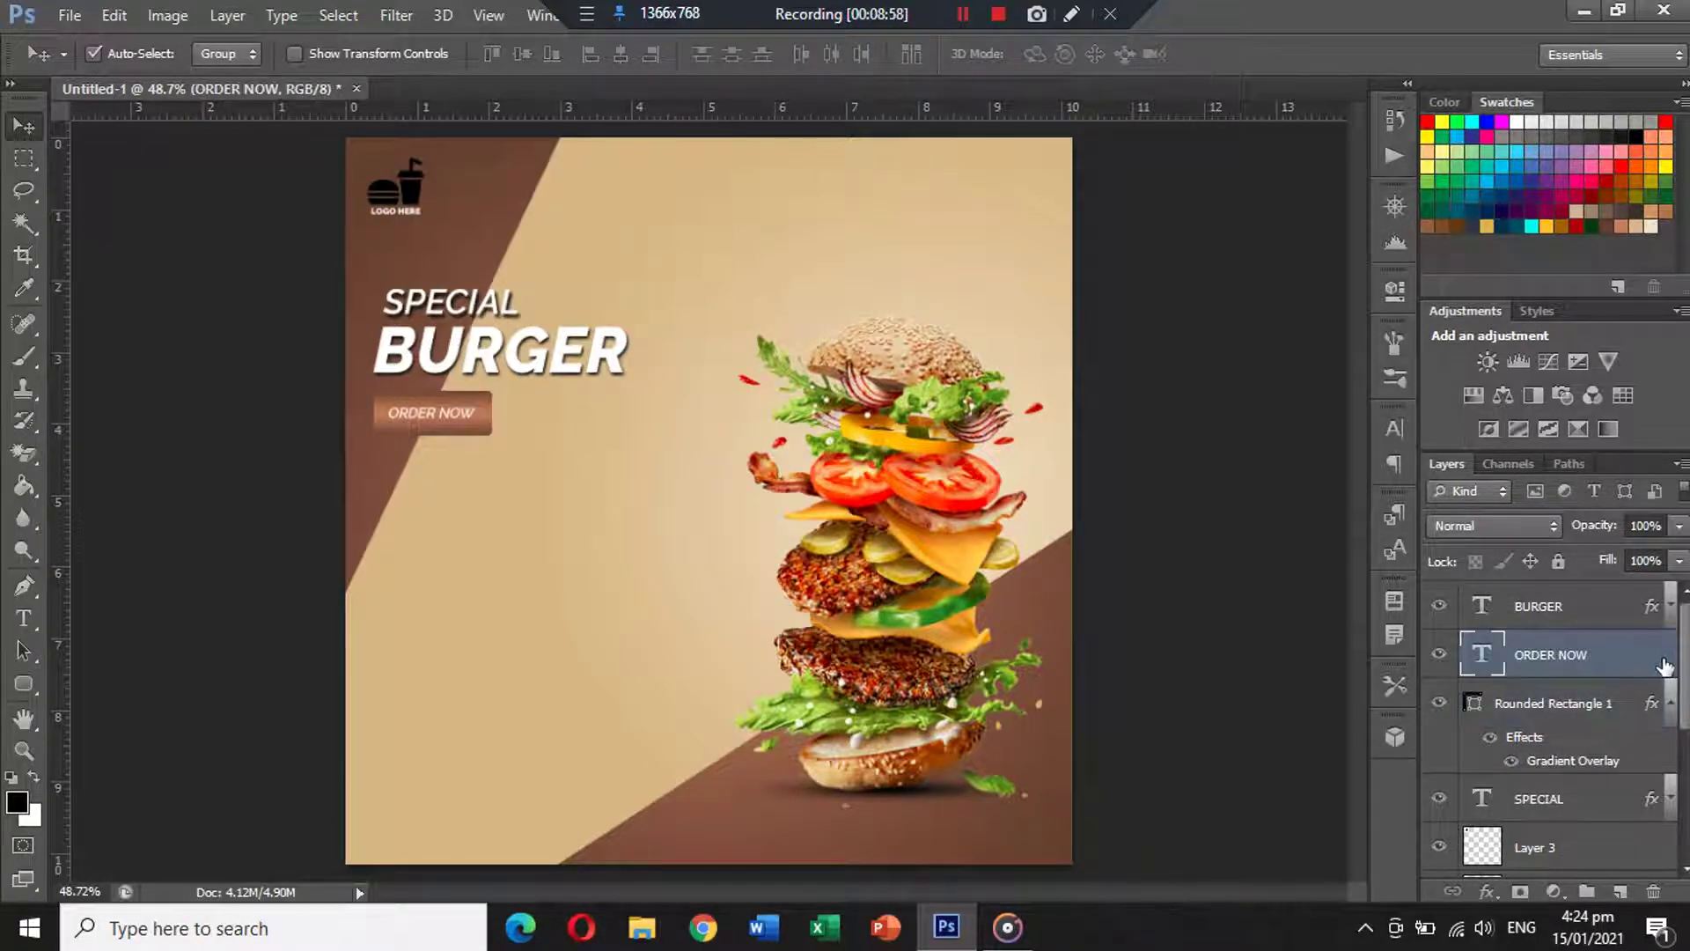
key(h)
double_click(1637, 654)
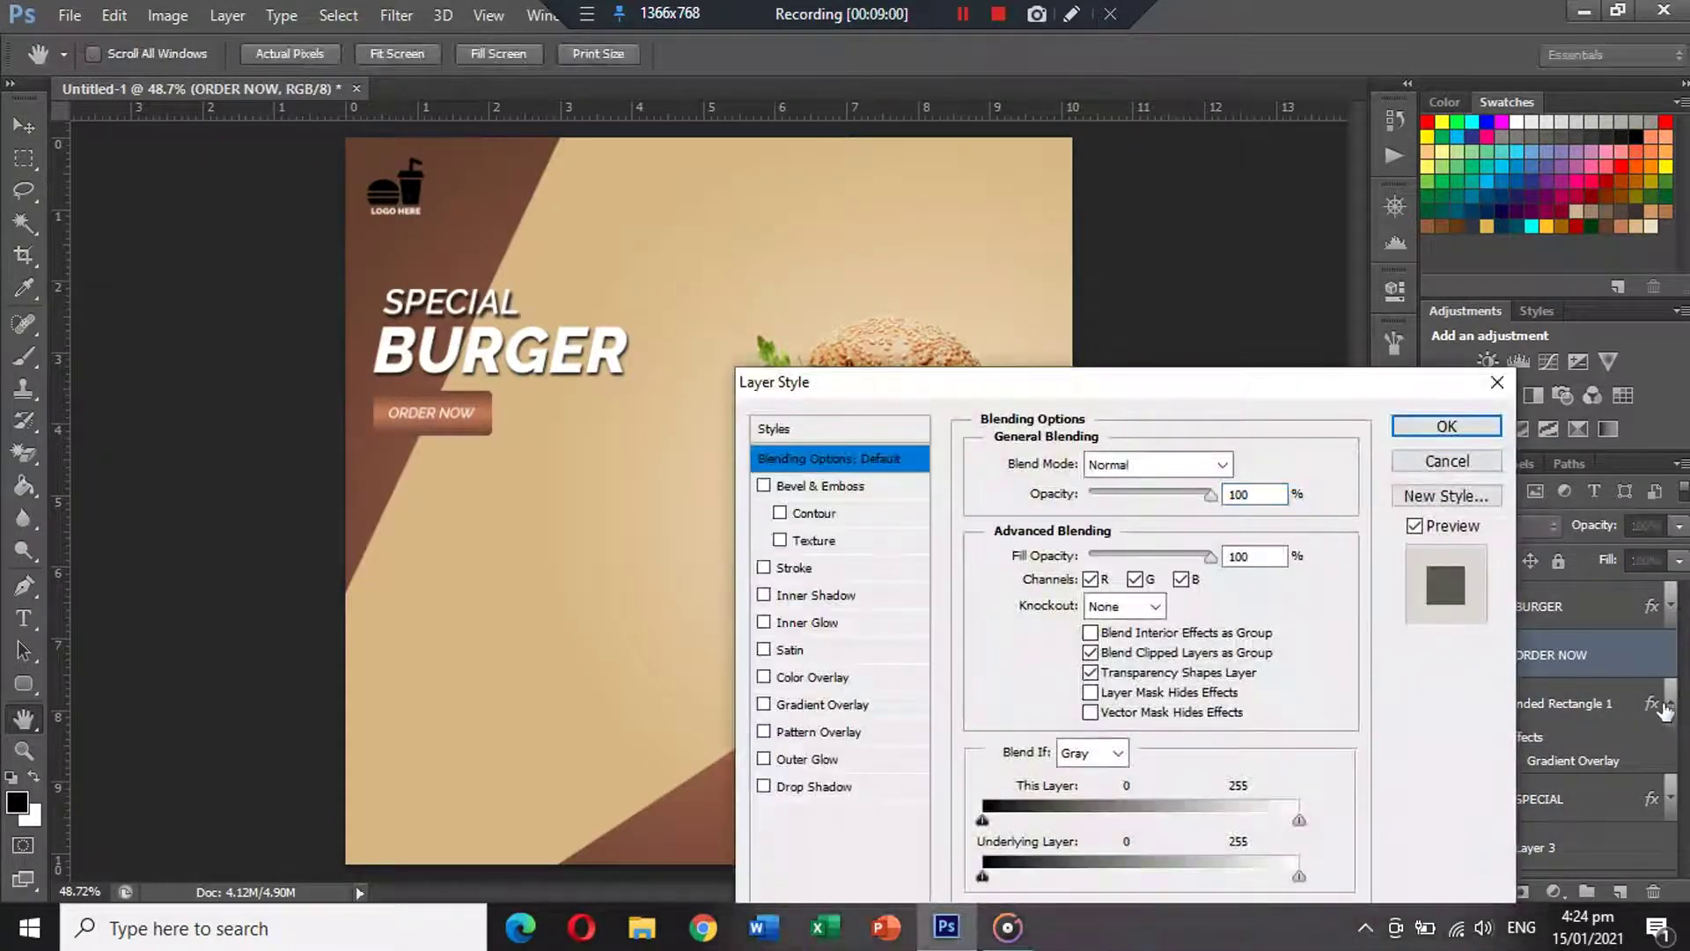
click(1470, 430)
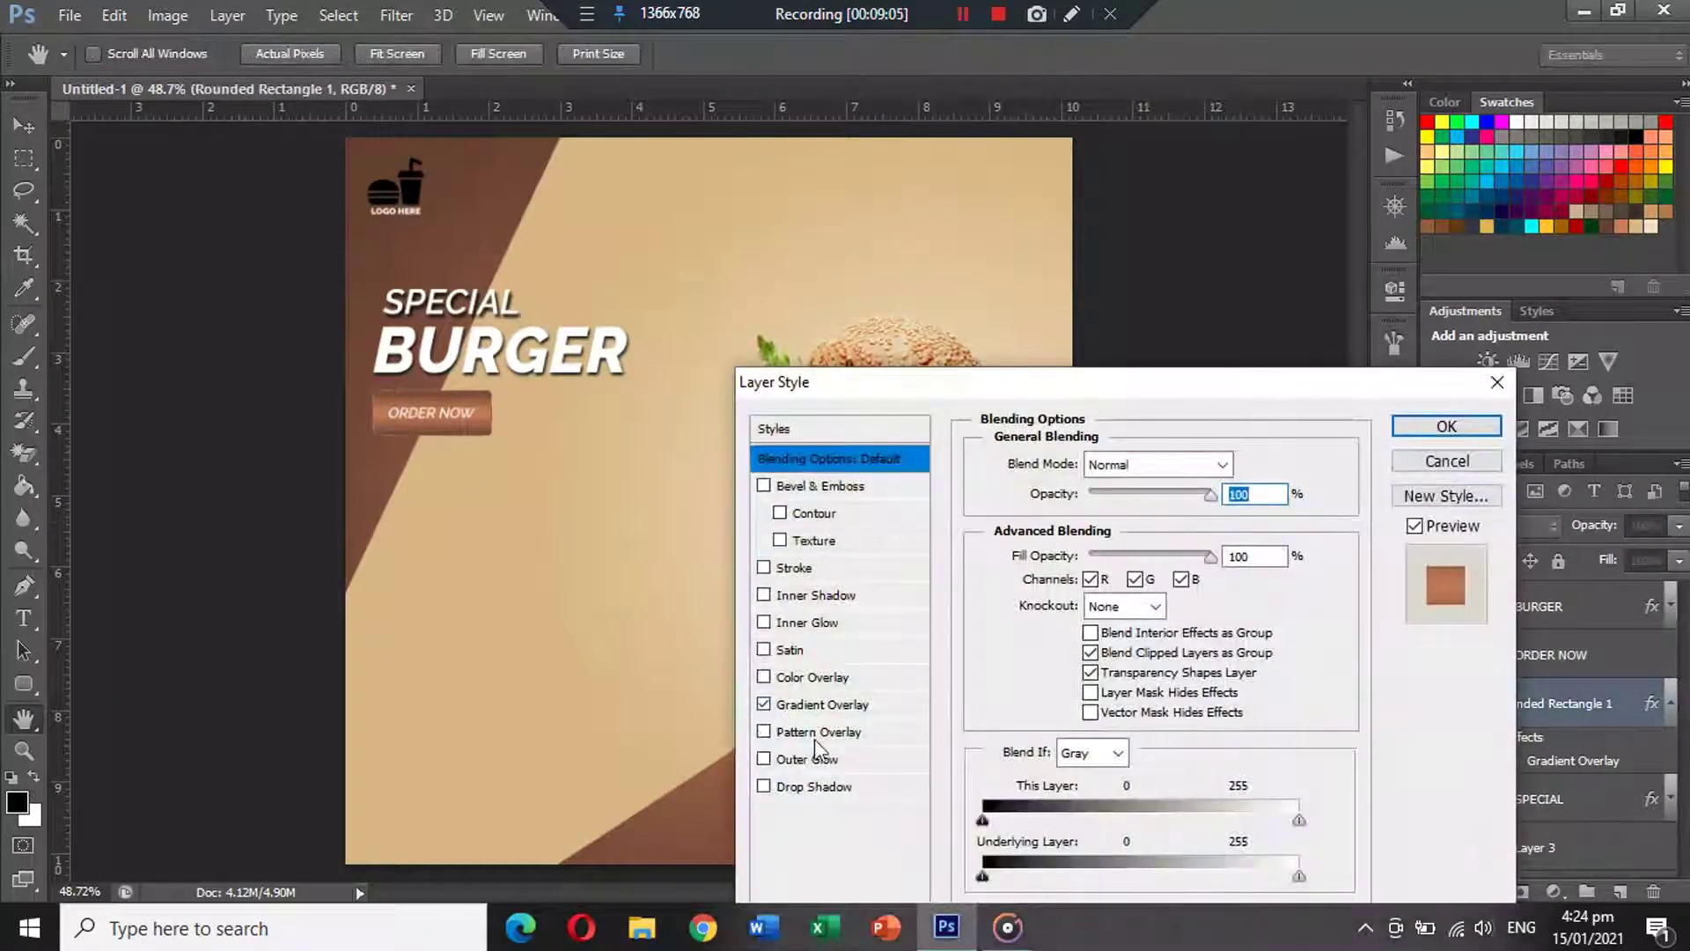
Add a drop shadow to the rounded rectangle with a 90° angle and 8 px distance, and apply it.
click(817, 786)
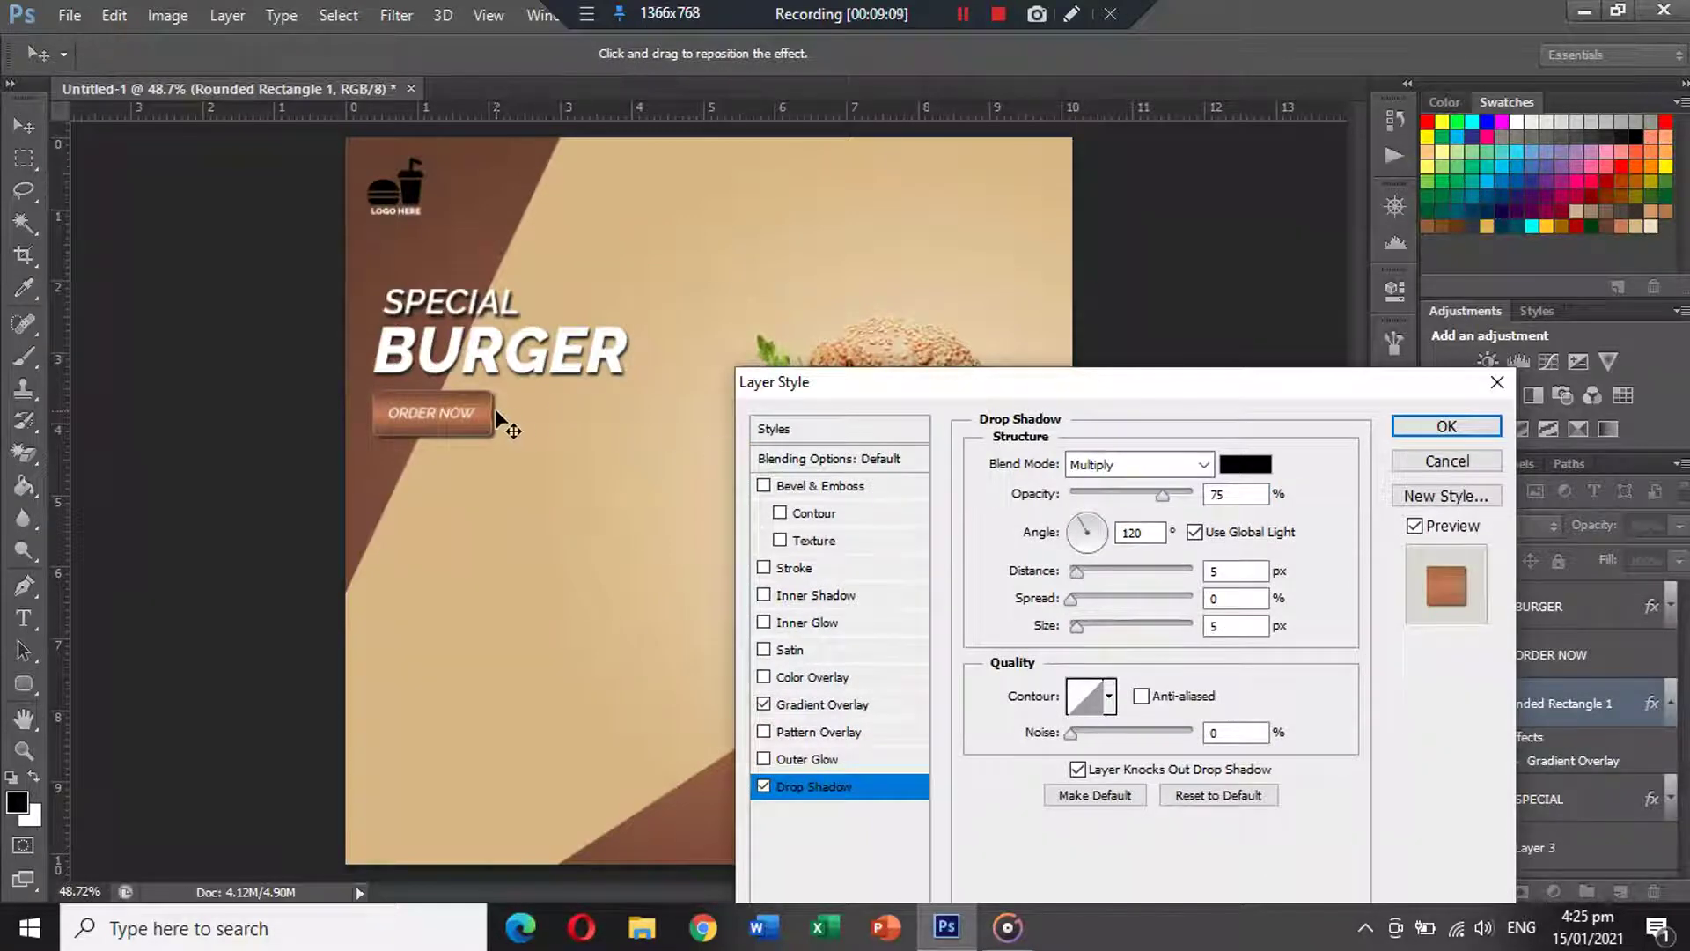
drag(495, 412, 492, 428)
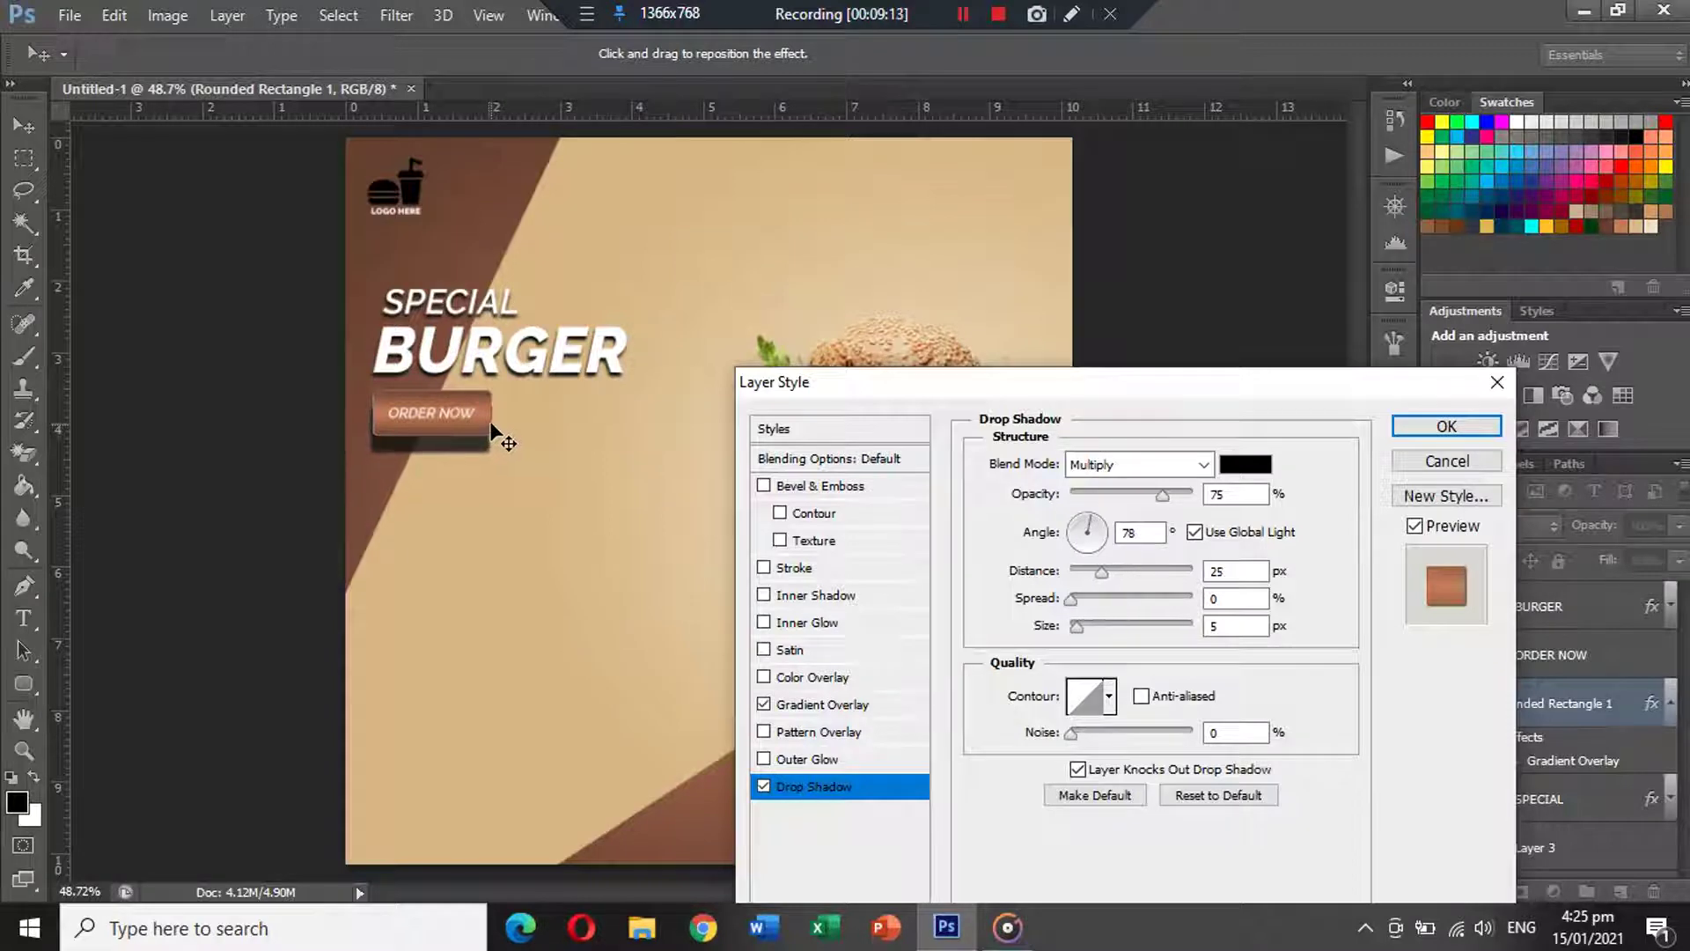
scroll(490, 426, down, 2)
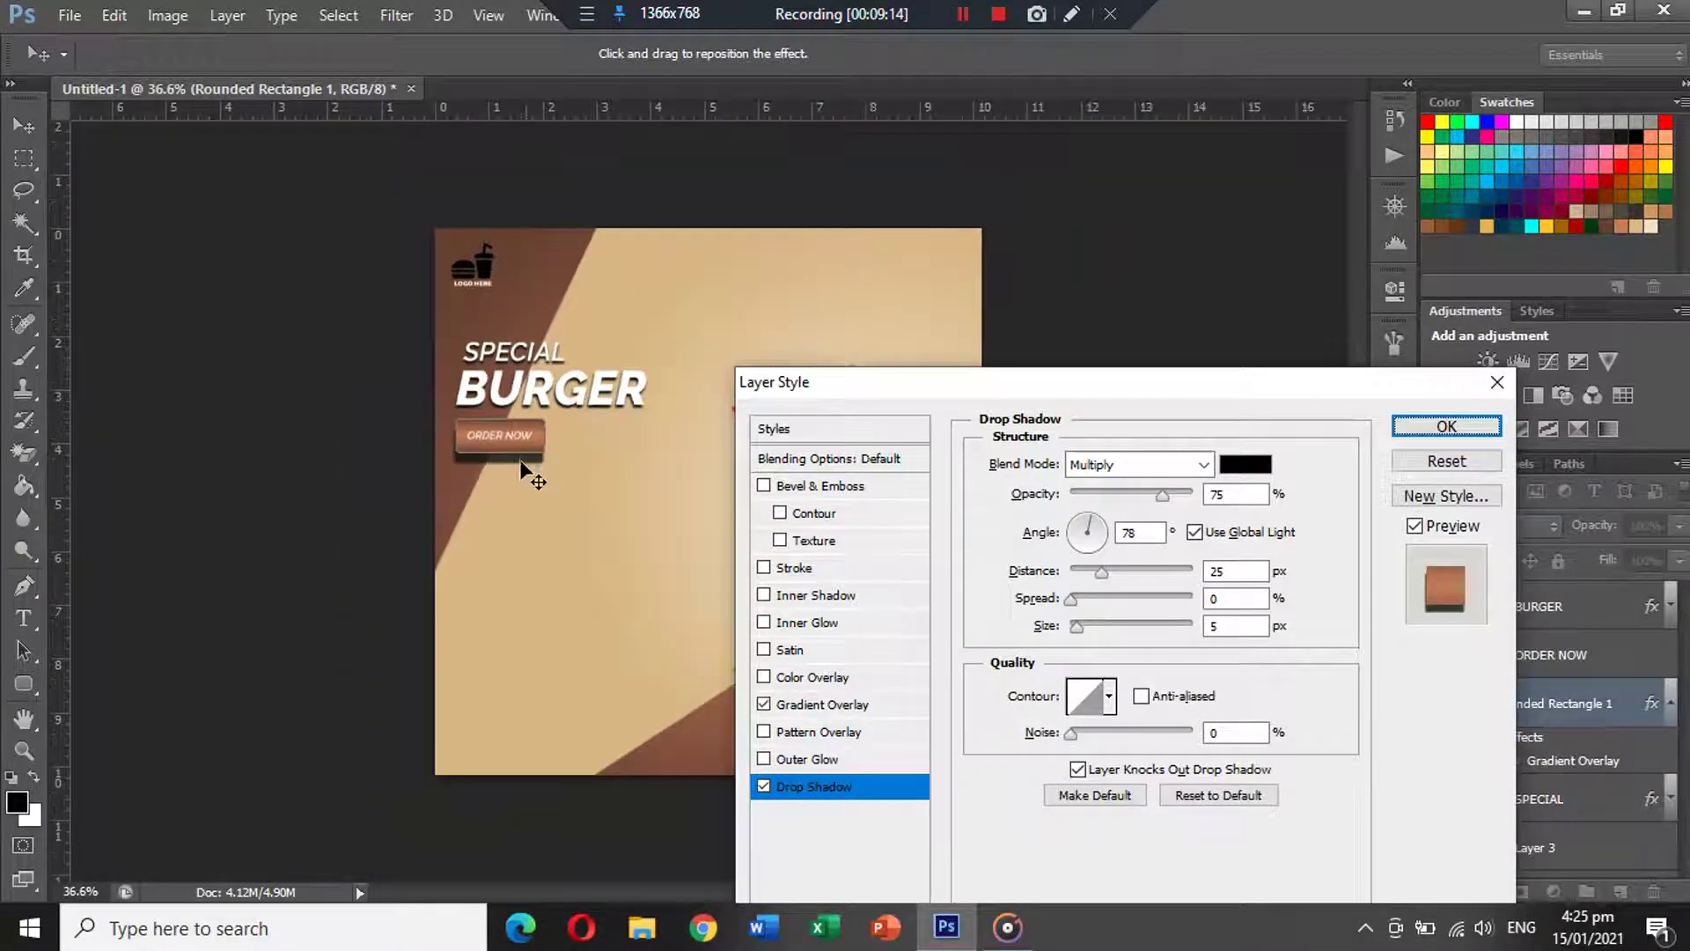
drag(524, 454, 526, 449)
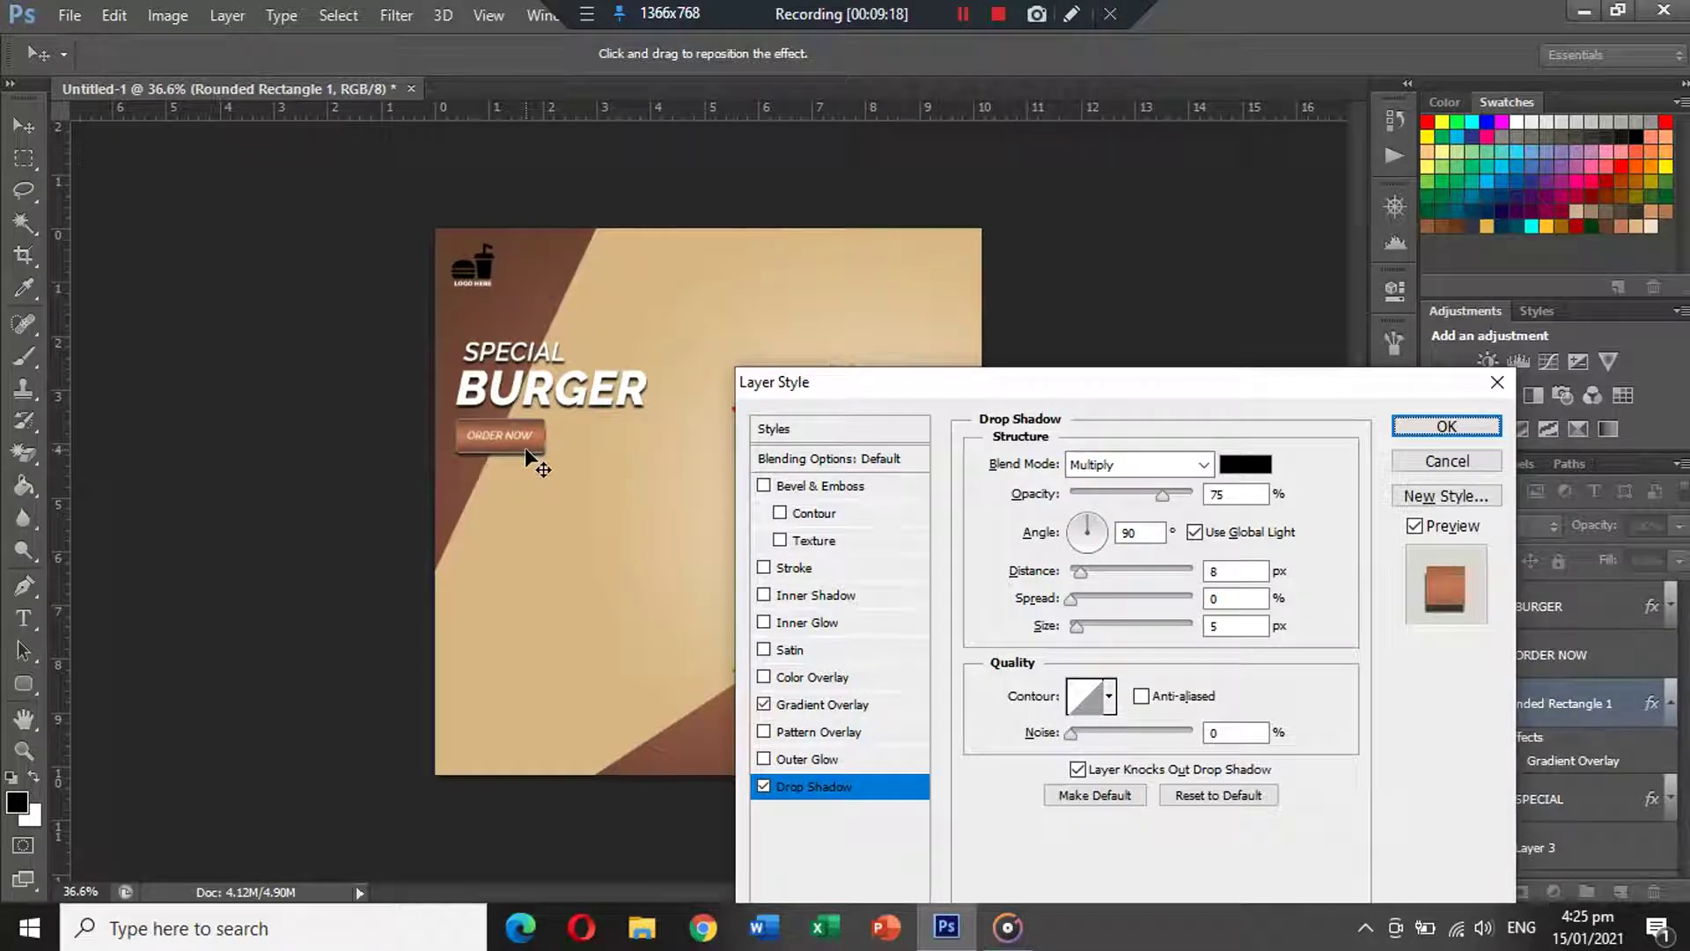
key(Return)
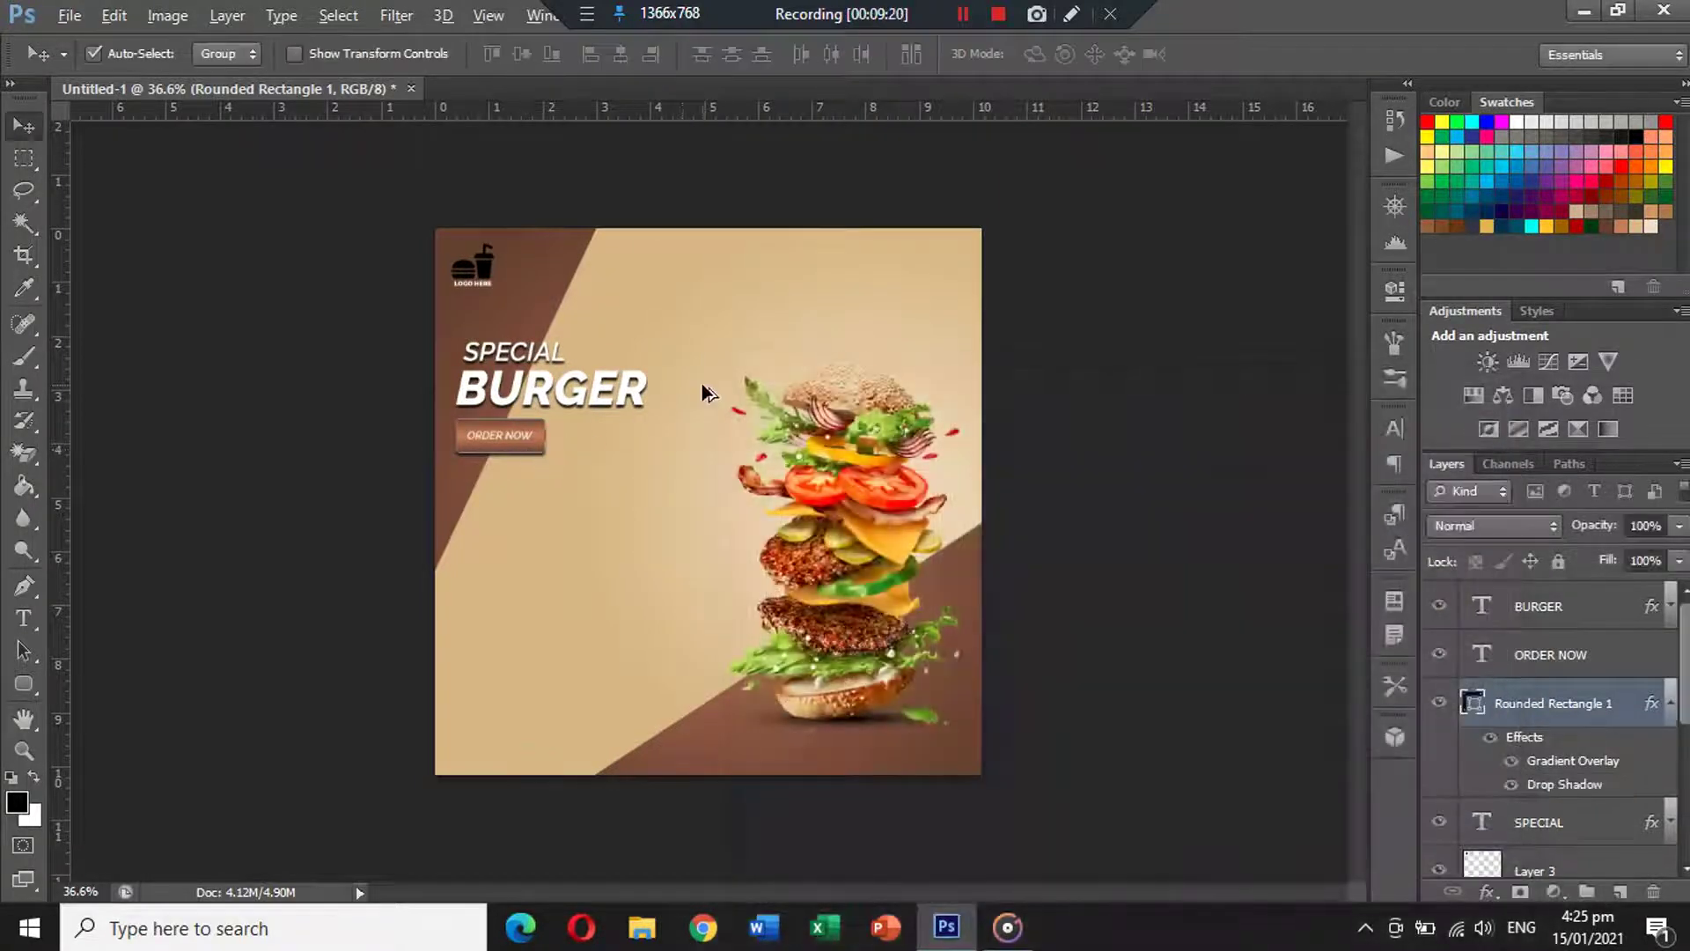
Draw a three-sided polygon about 435 by 378 px over the poster's upper edge, above and beside the headline.
scroll(701, 382, up, 2)
click(1164, 352)
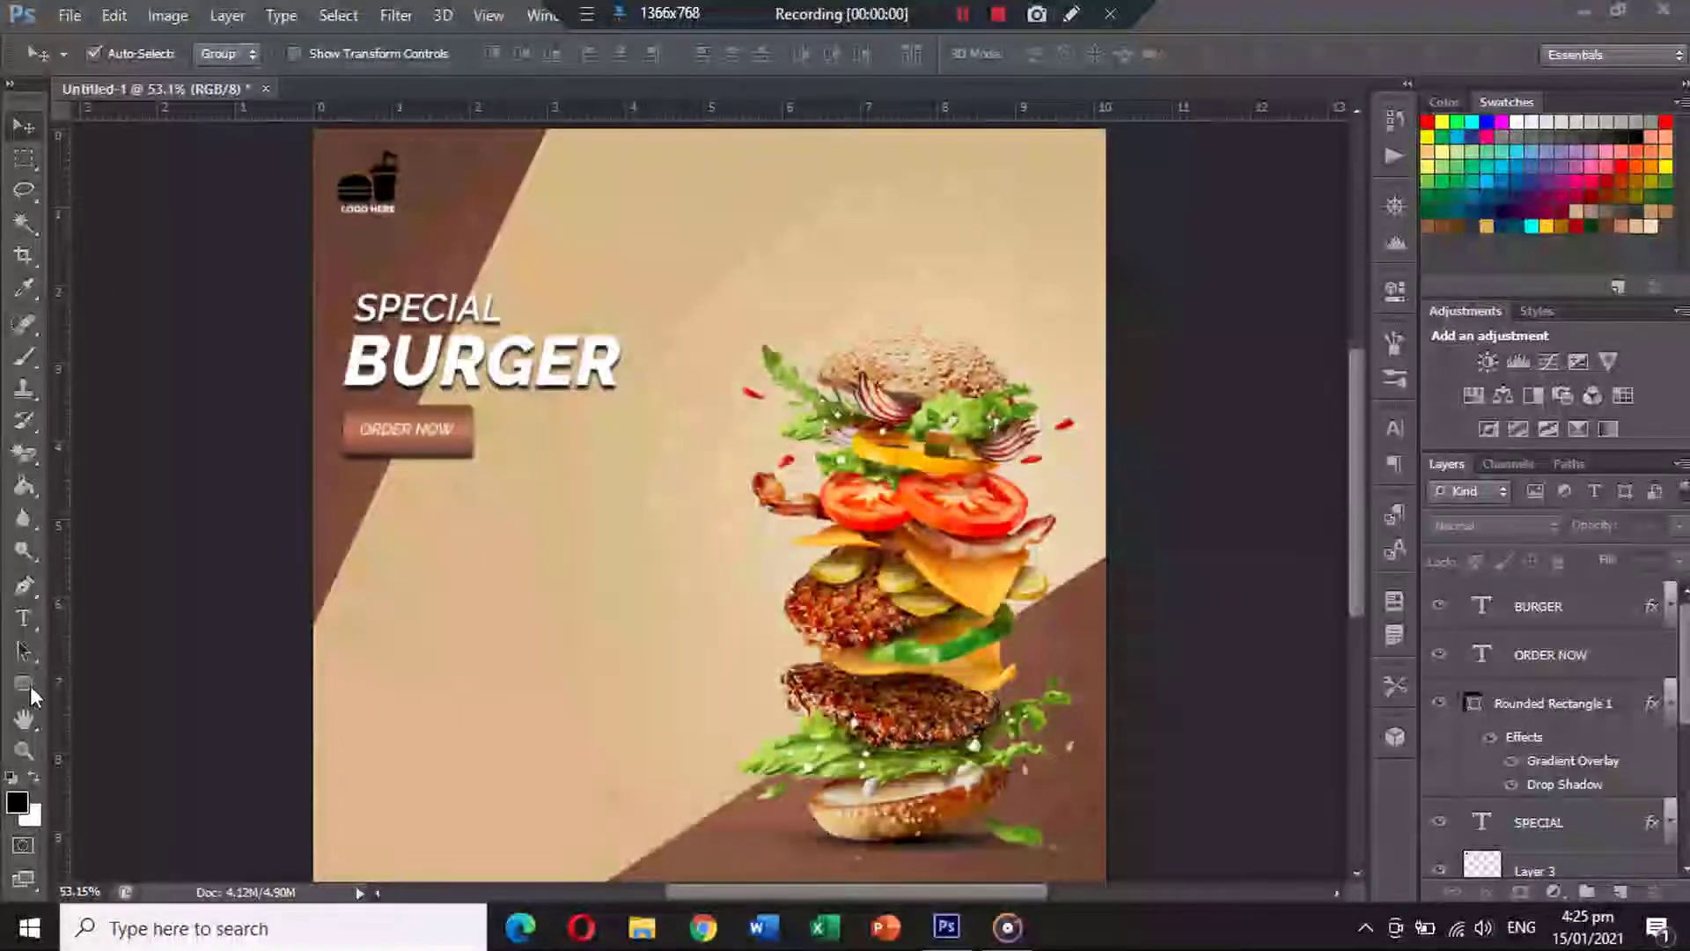
click(14, 691)
click(14, 691)
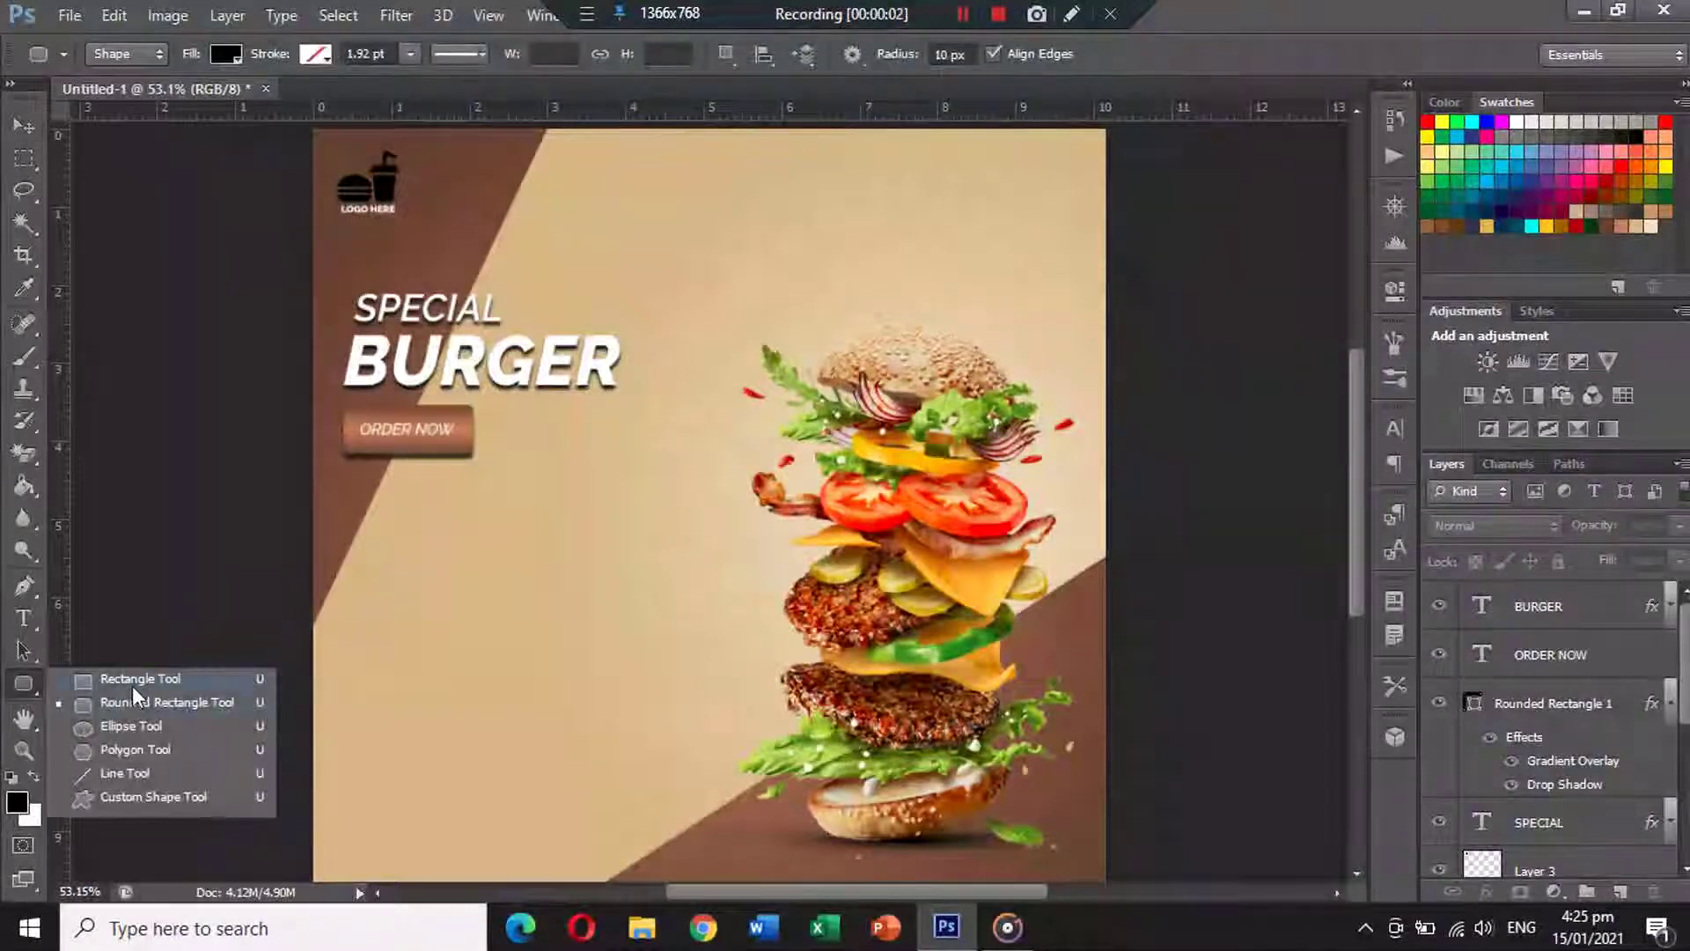
click(124, 748)
click(933, 54)
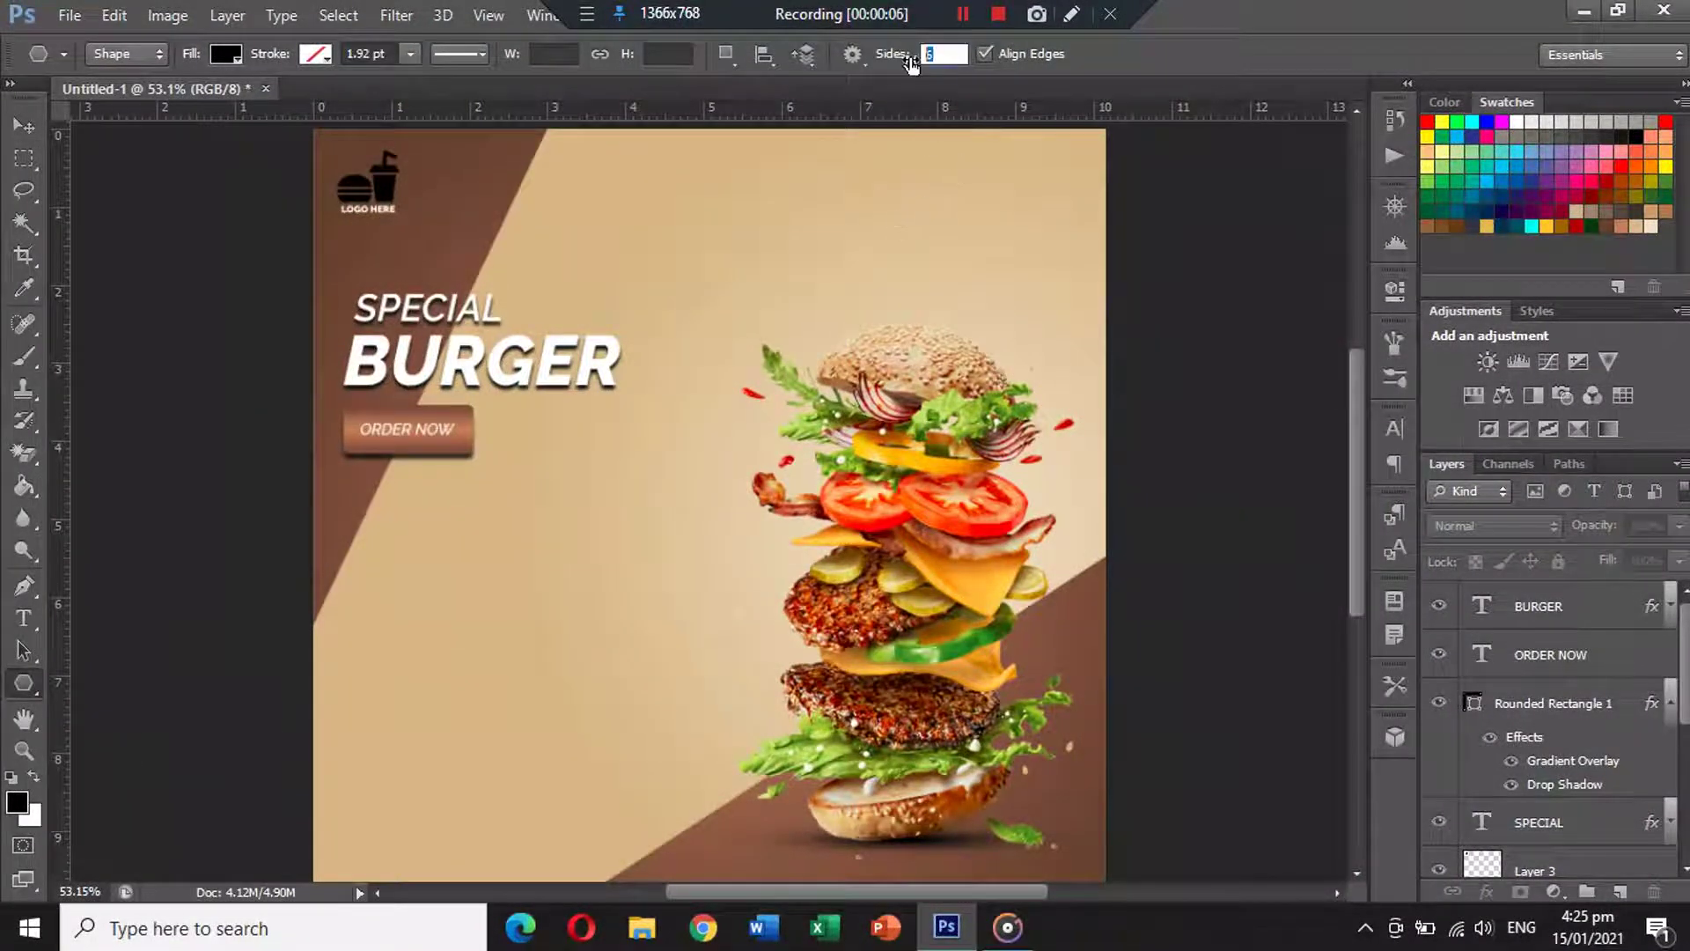
drag(685, 185, 828, 268)
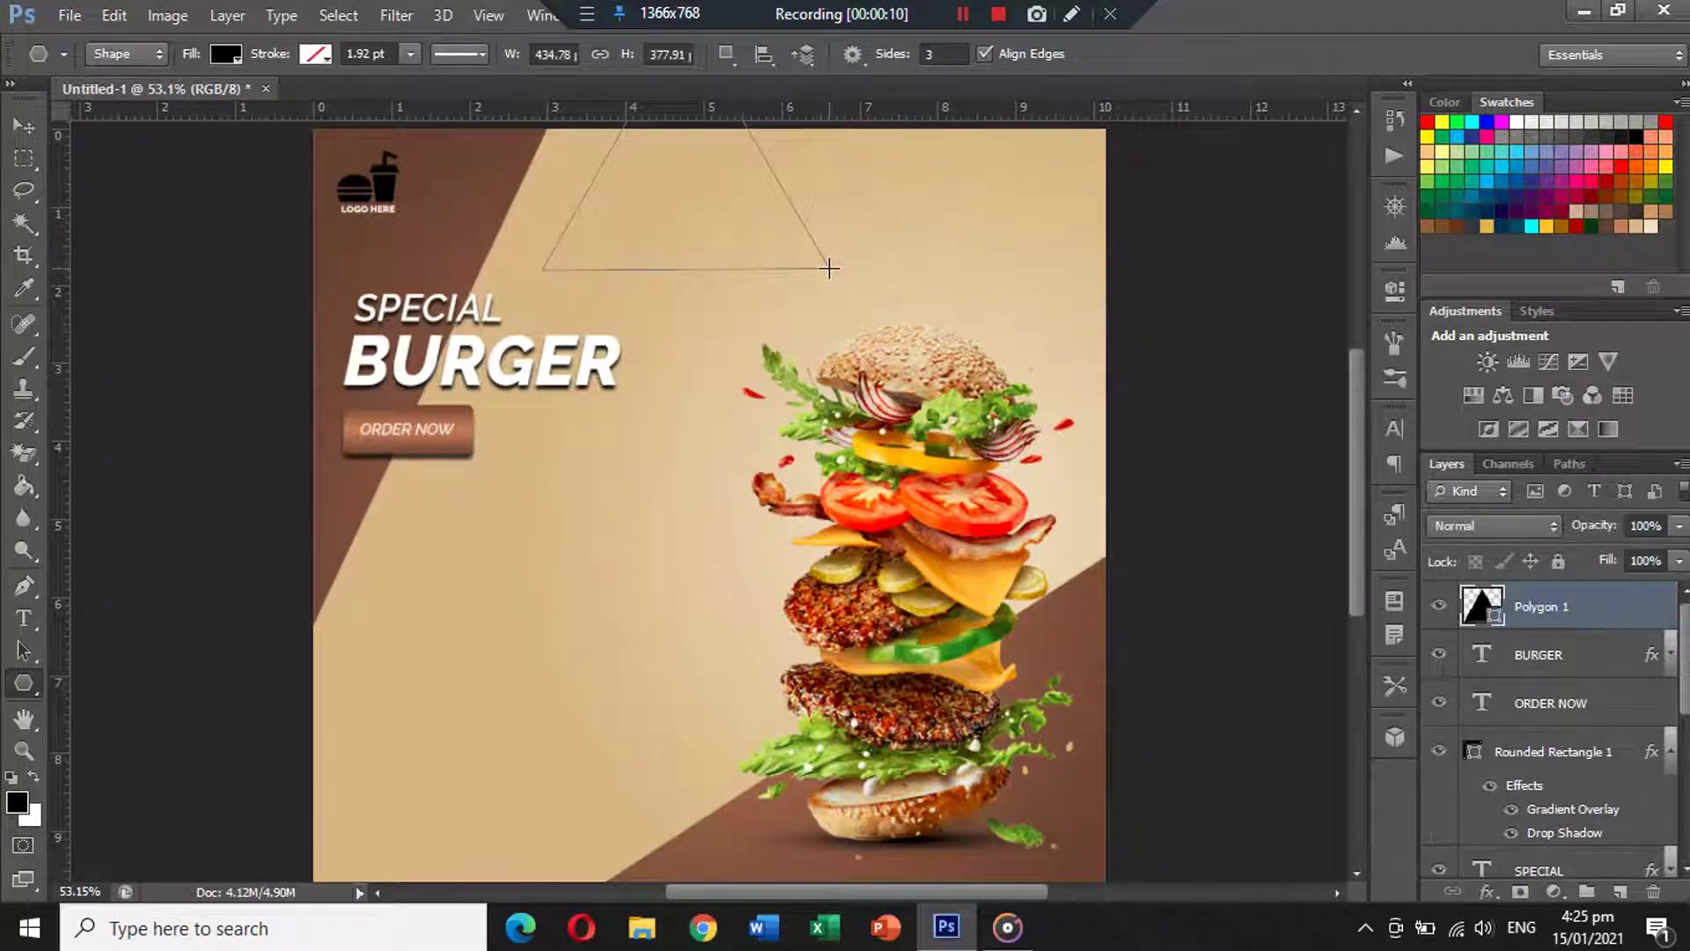
Move the triangle down onto the poster and scale it to about 237 by 206 px, overlapping the end of BURGER.
click(24, 126)
key(ctrl+t)
drag(689, 201, 700, 332)
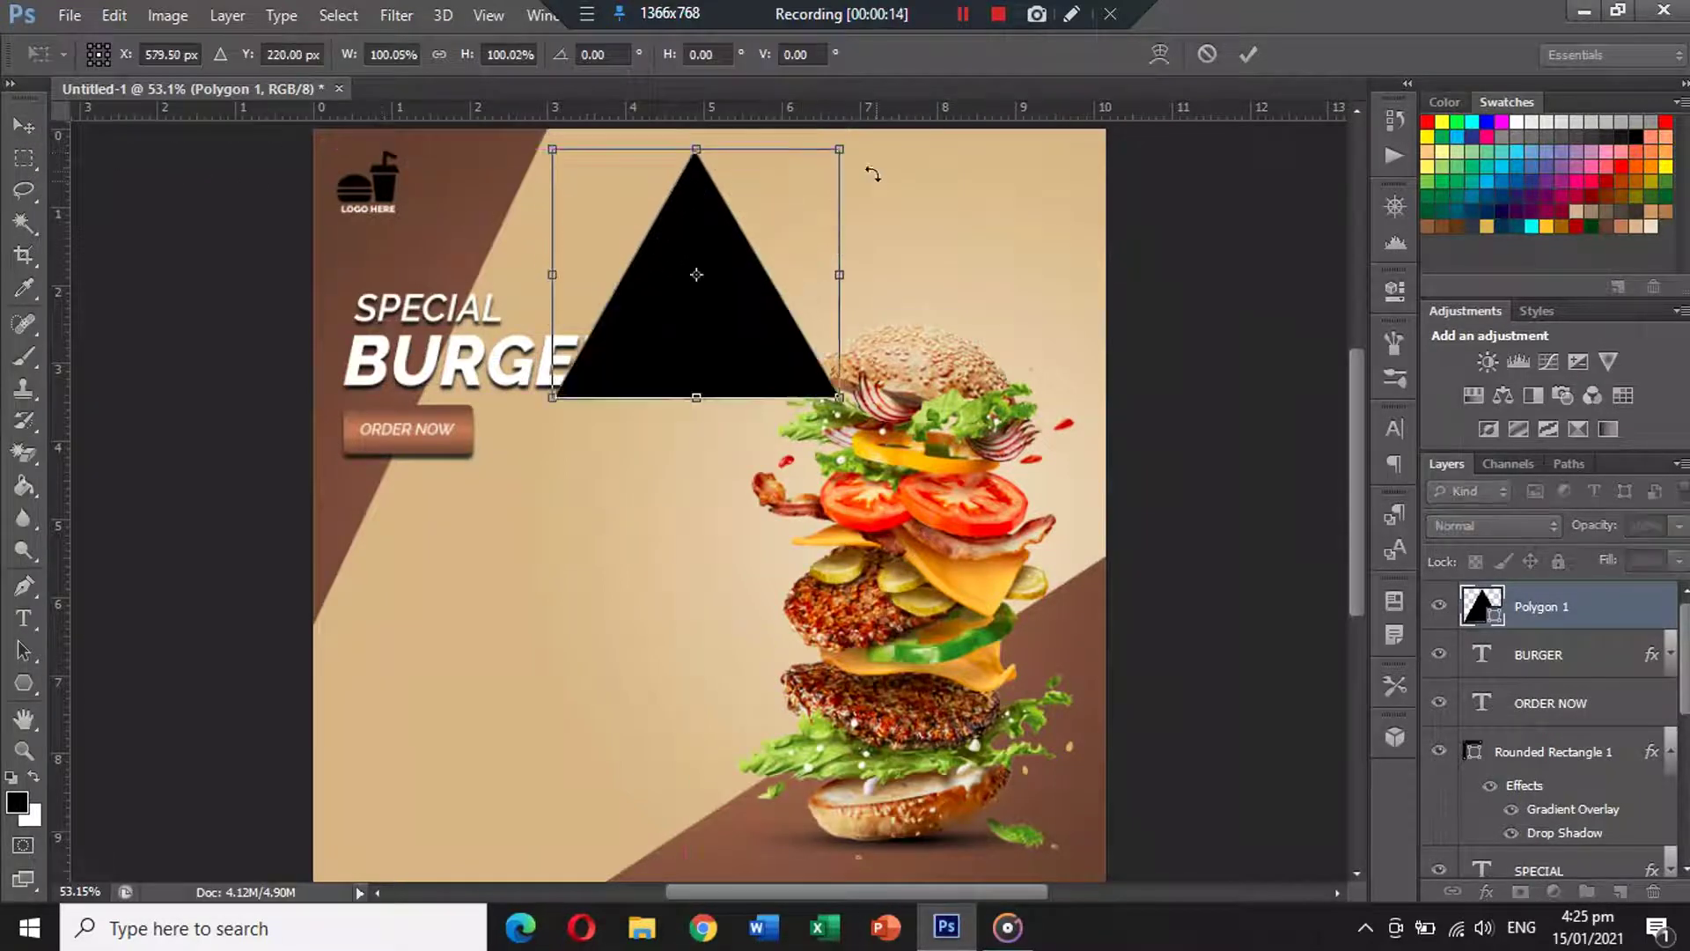
drag(840, 149, 749, 234)
key(Return)
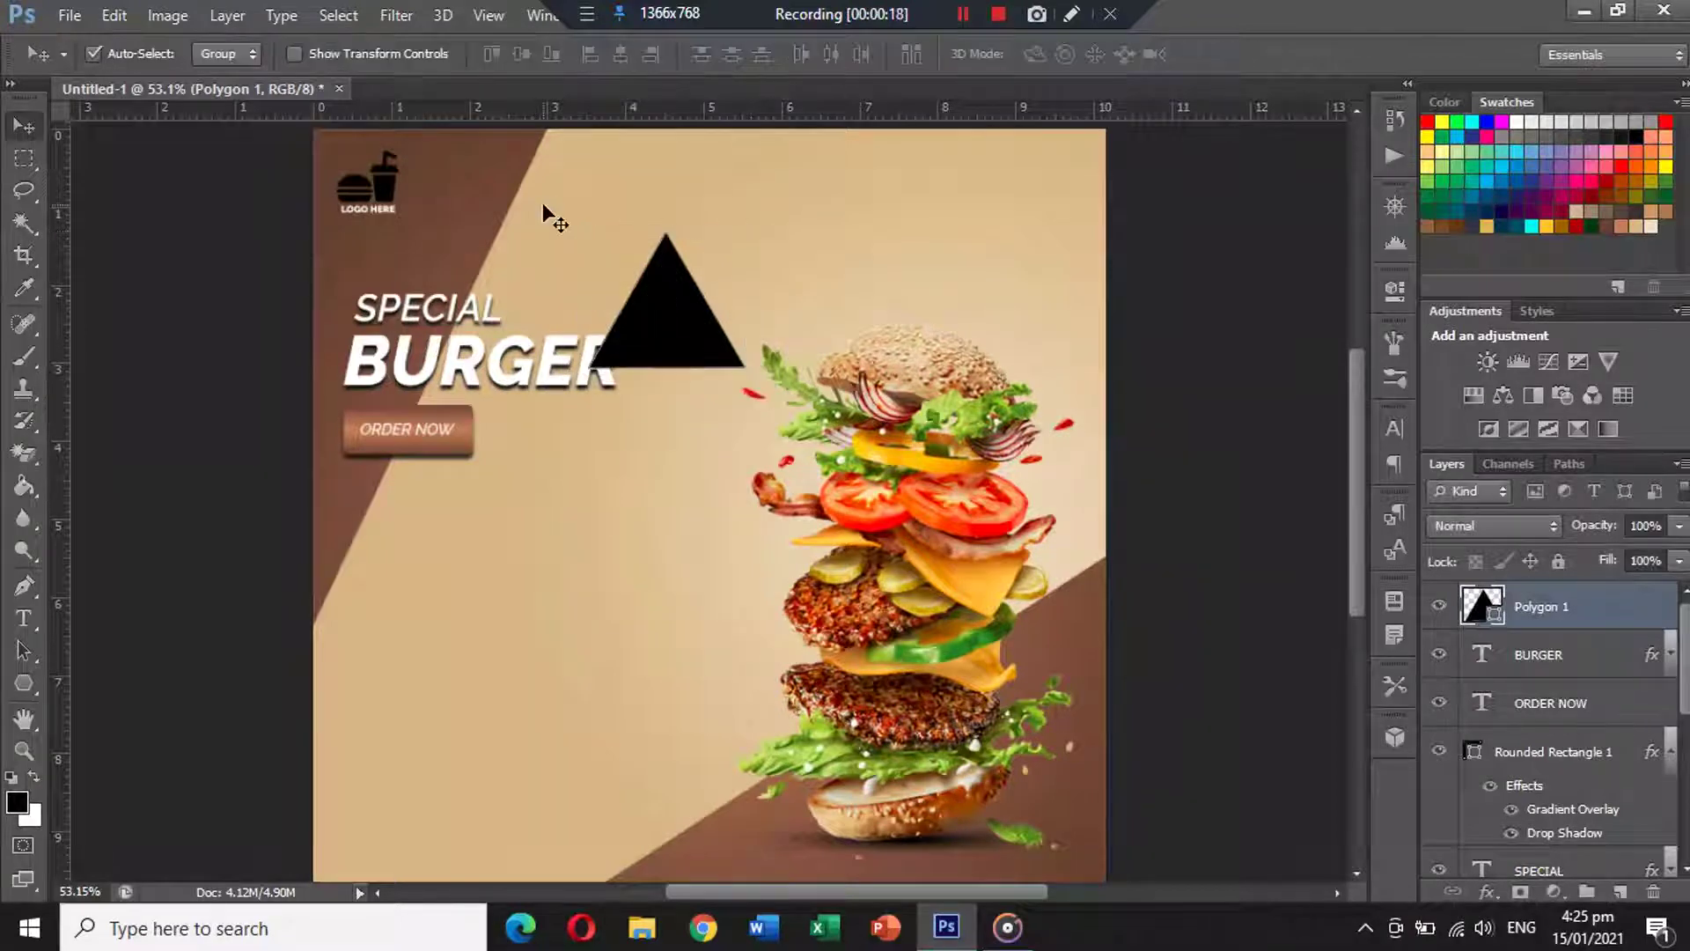
Set the triangle's fill to none.
click(23, 683)
click(231, 56)
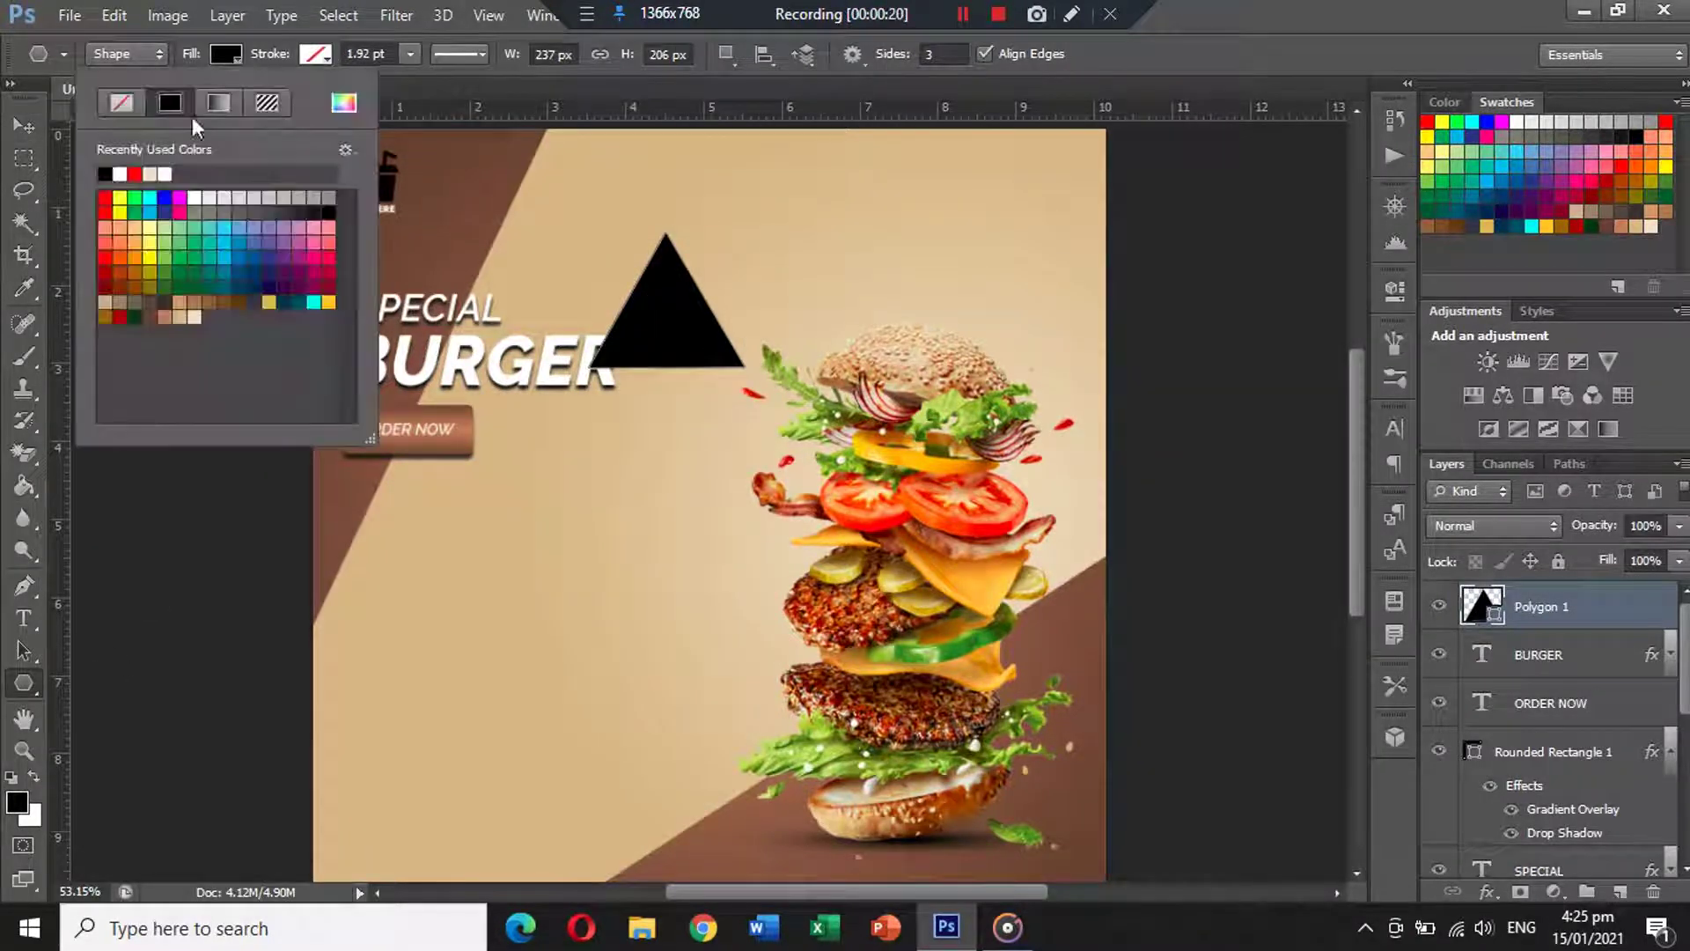
click(121, 103)
click(315, 55)
click(315, 55)
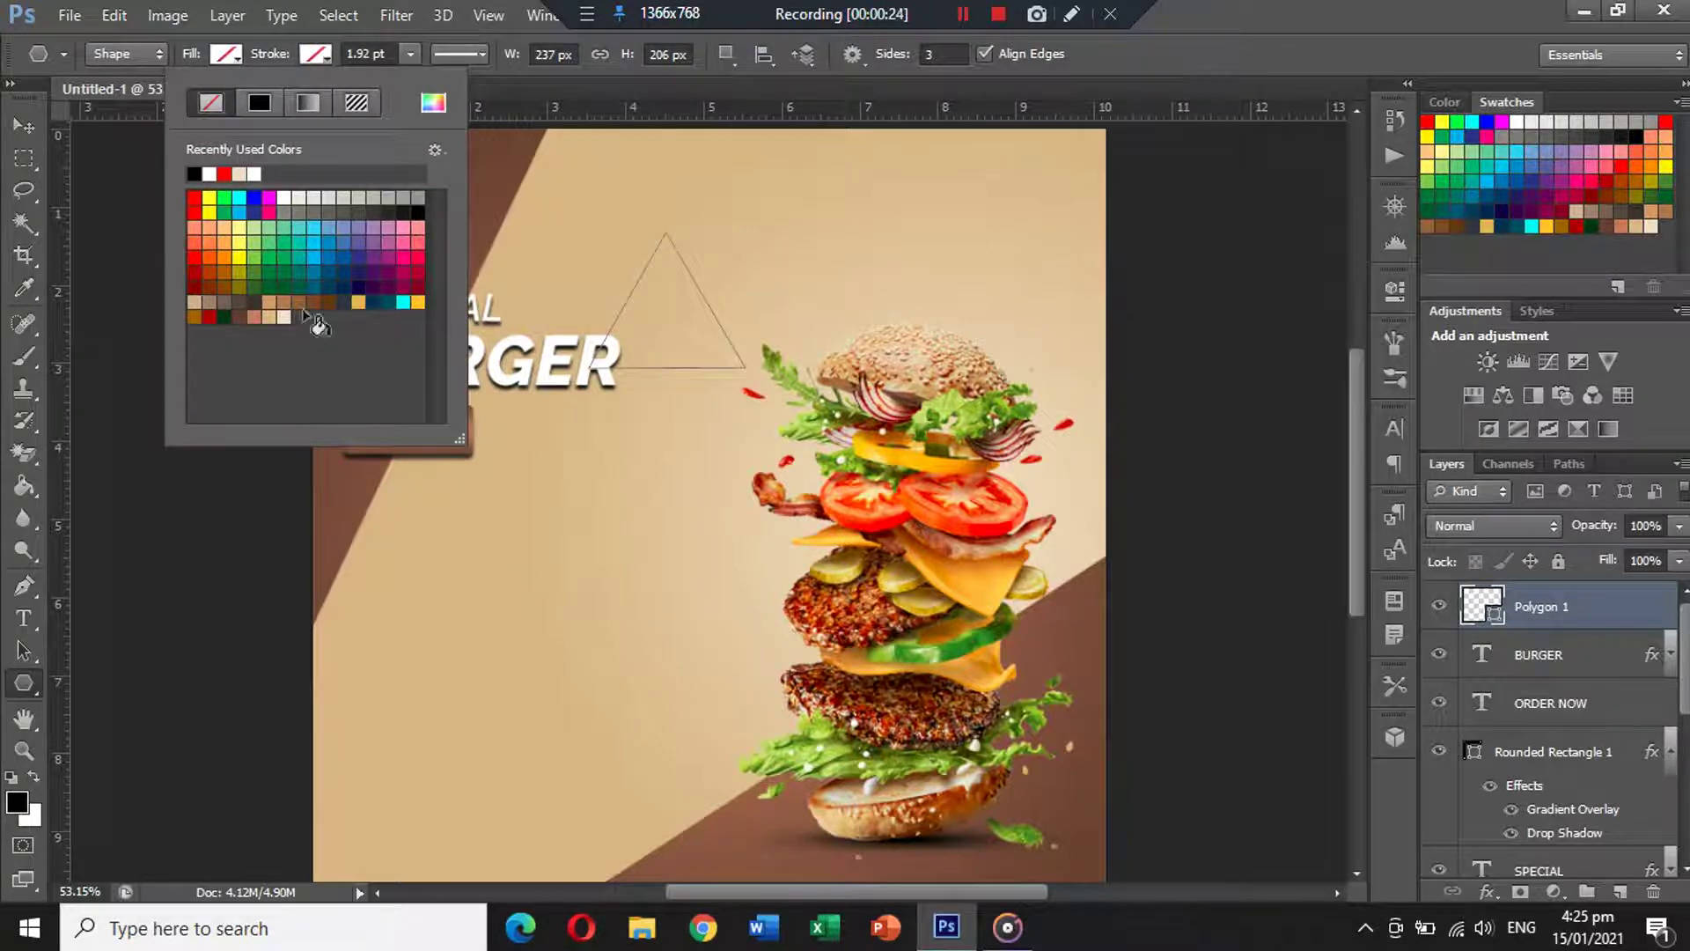
Set the foreground color to the dark brown swatch with hue 19°, saturation 50% and brightness 38%.
click(7, 796)
click(15, 801)
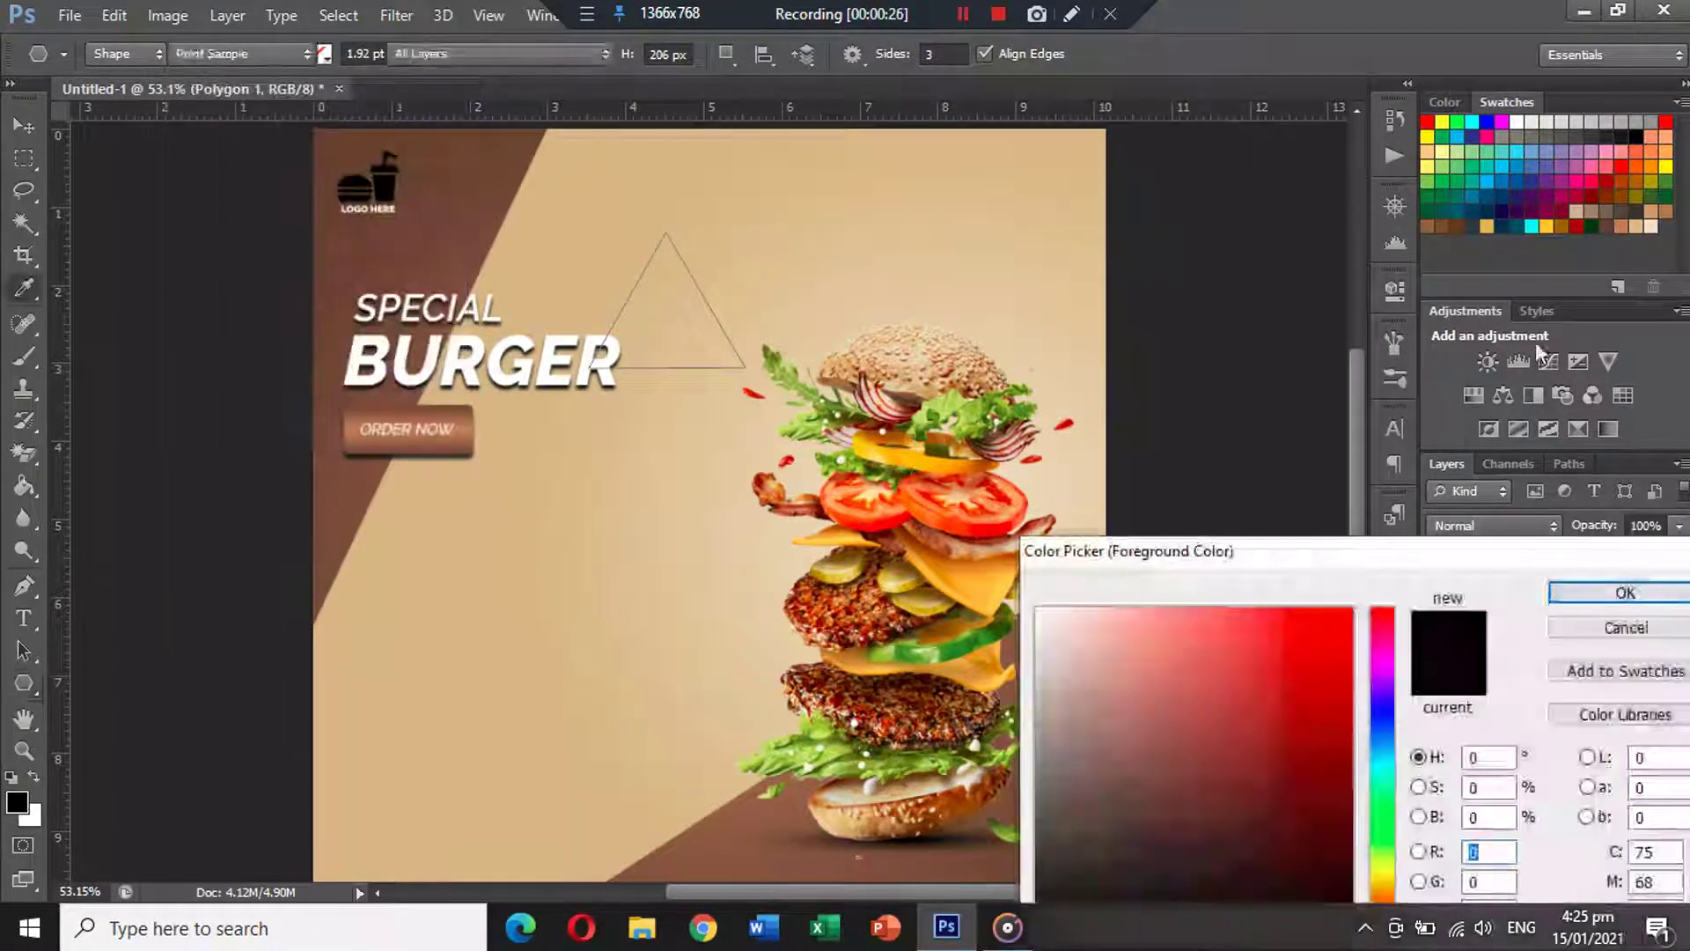
click(1618, 214)
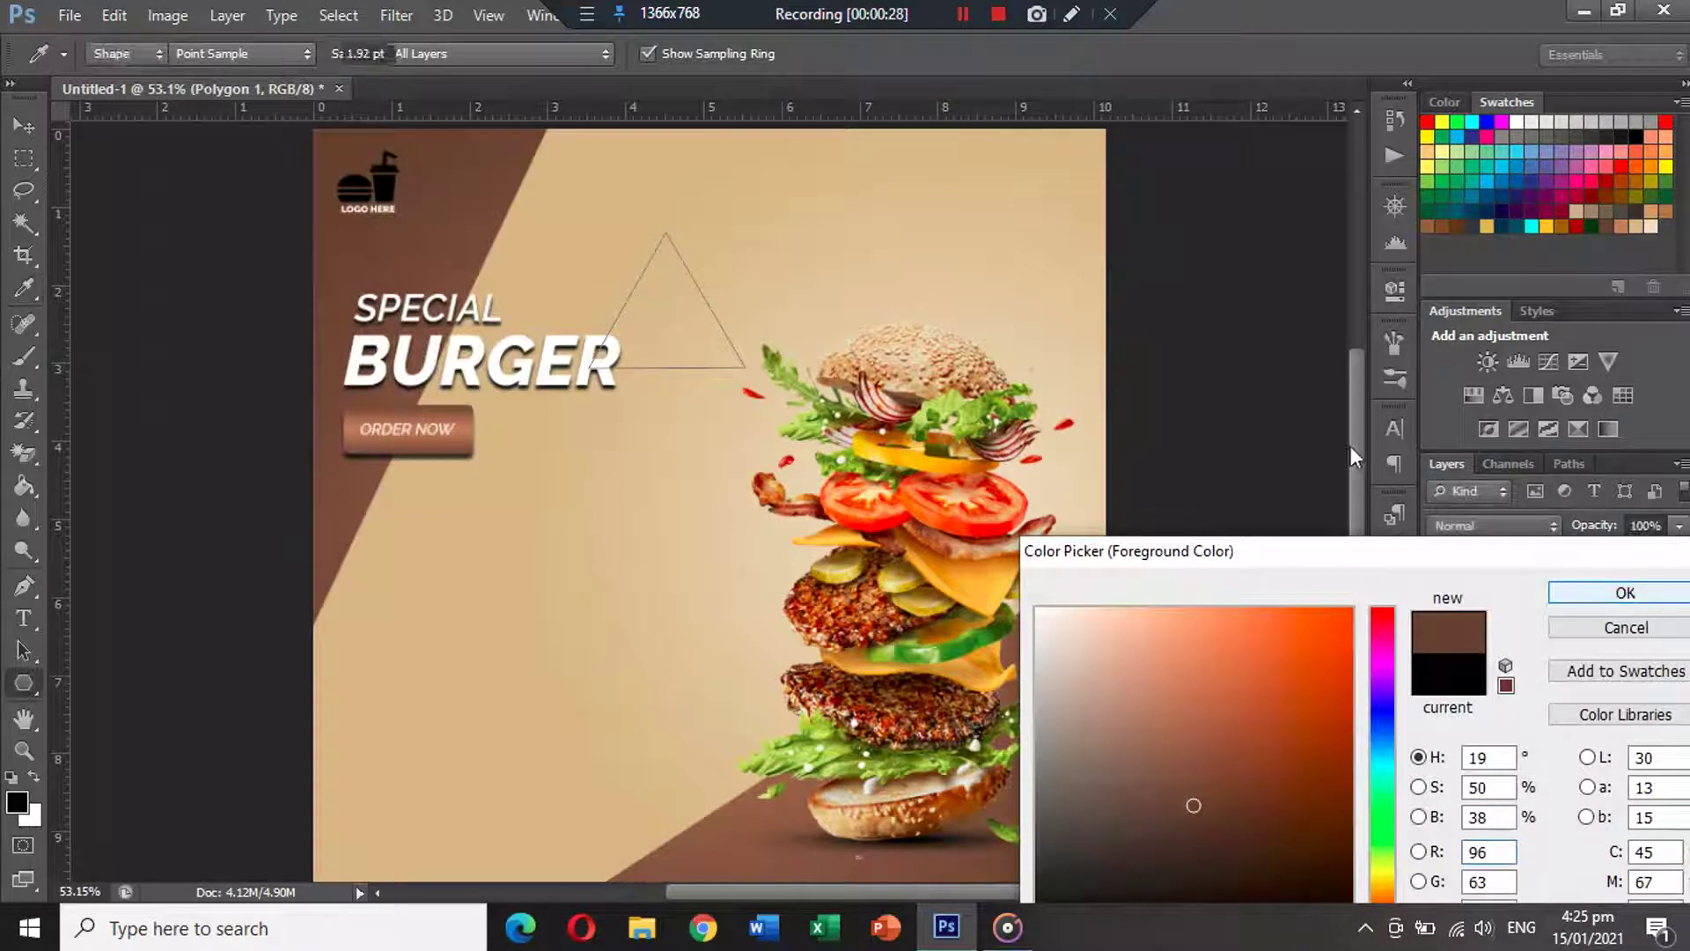
click(1625, 592)
Give the triangle a solid stroke in the recently used dark brown and reduce its width to 1.33 pt.
click(315, 54)
click(209, 173)
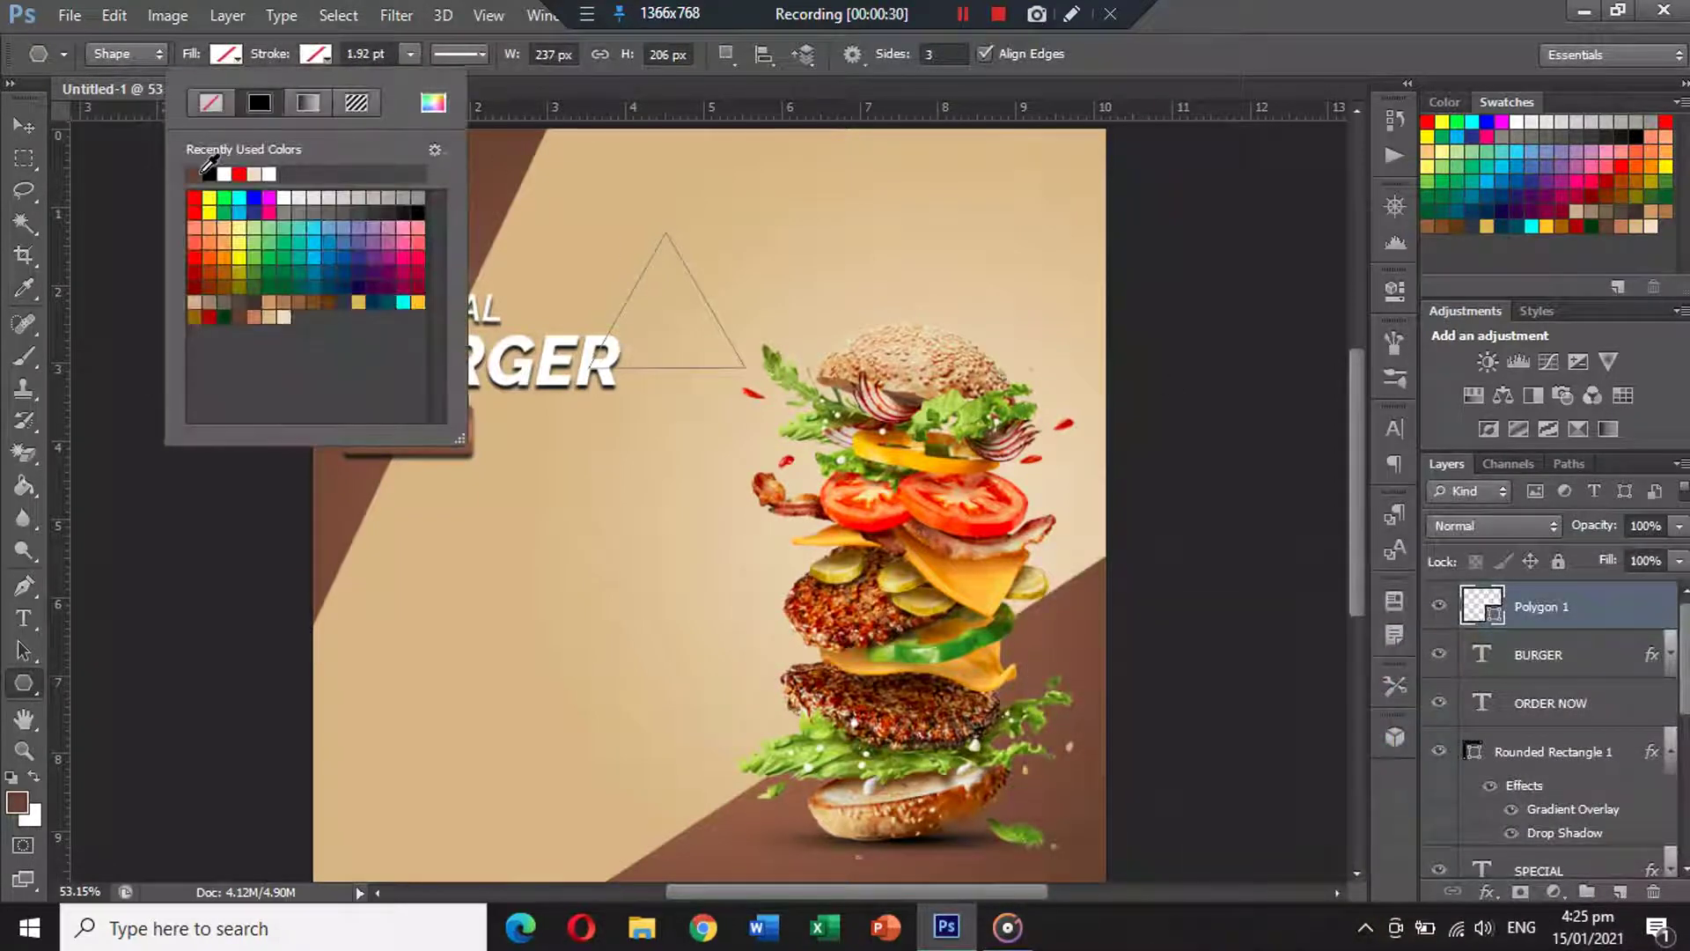
click(24, 125)
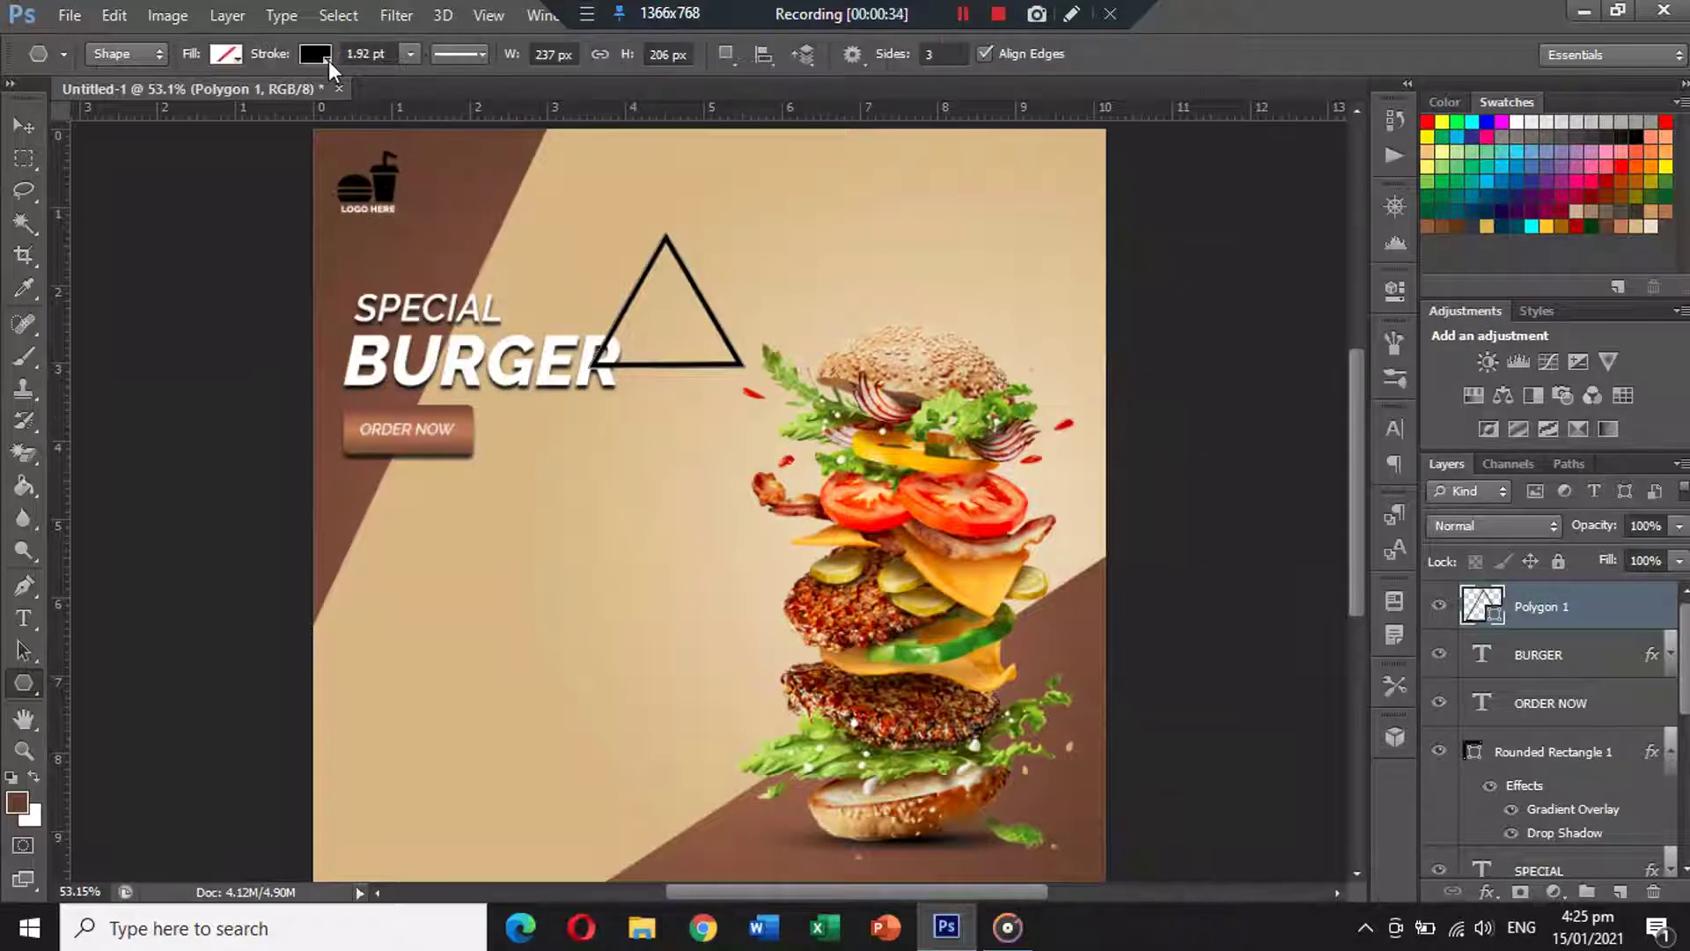
click(327, 58)
click(211, 167)
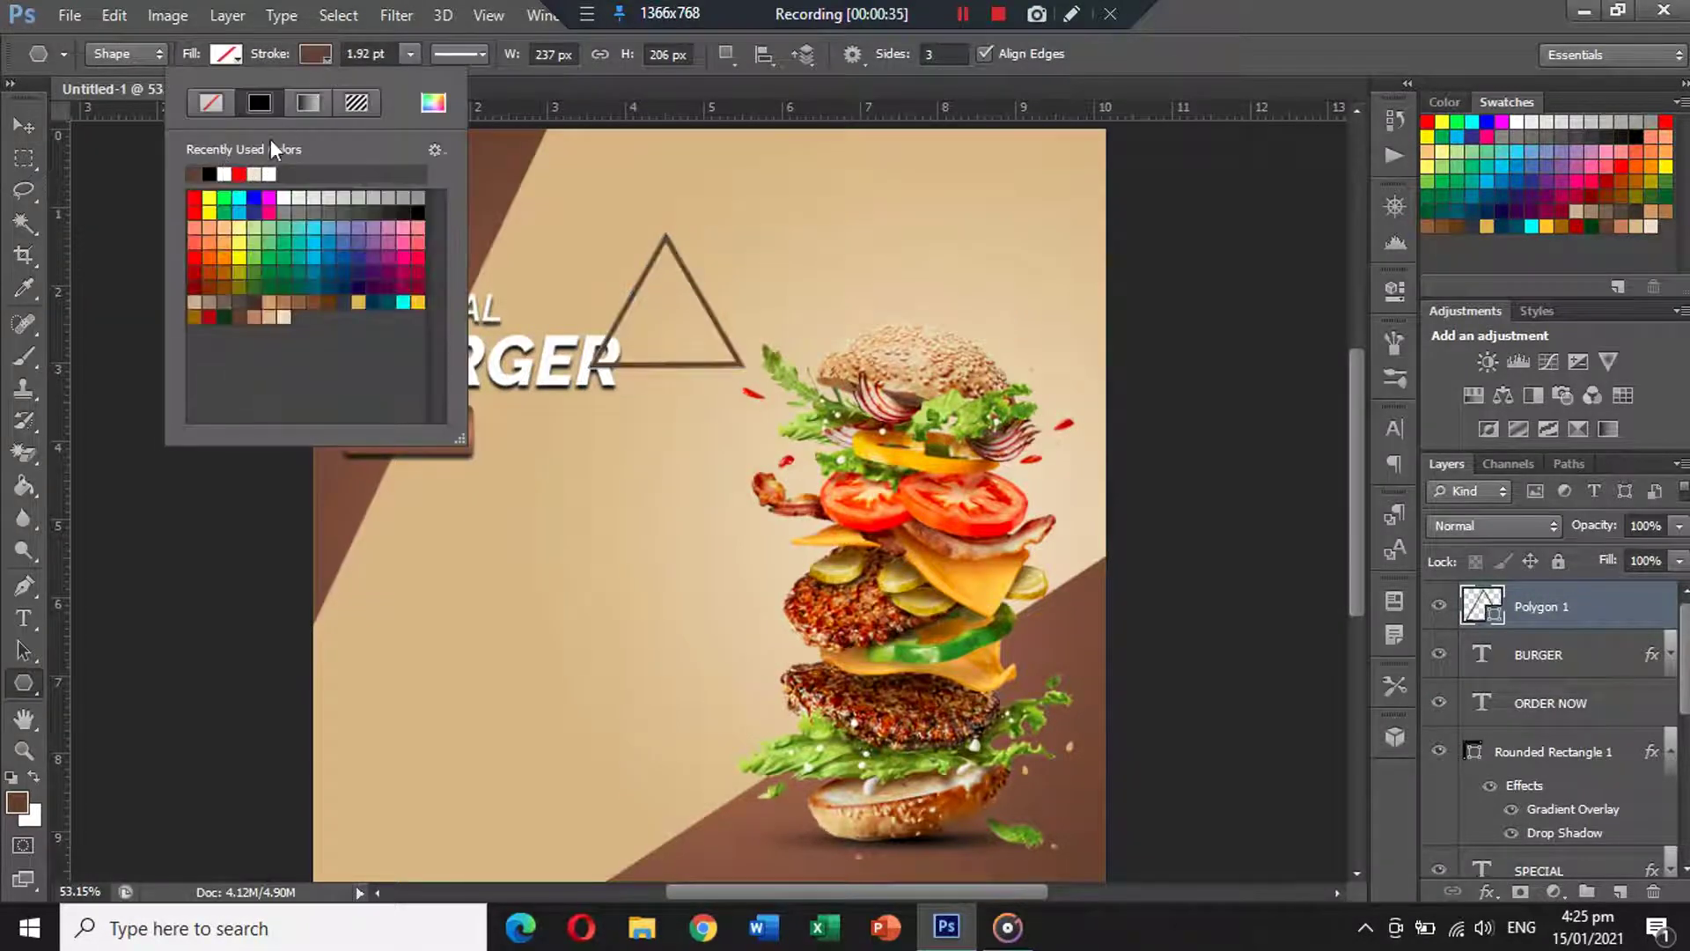
click(411, 55)
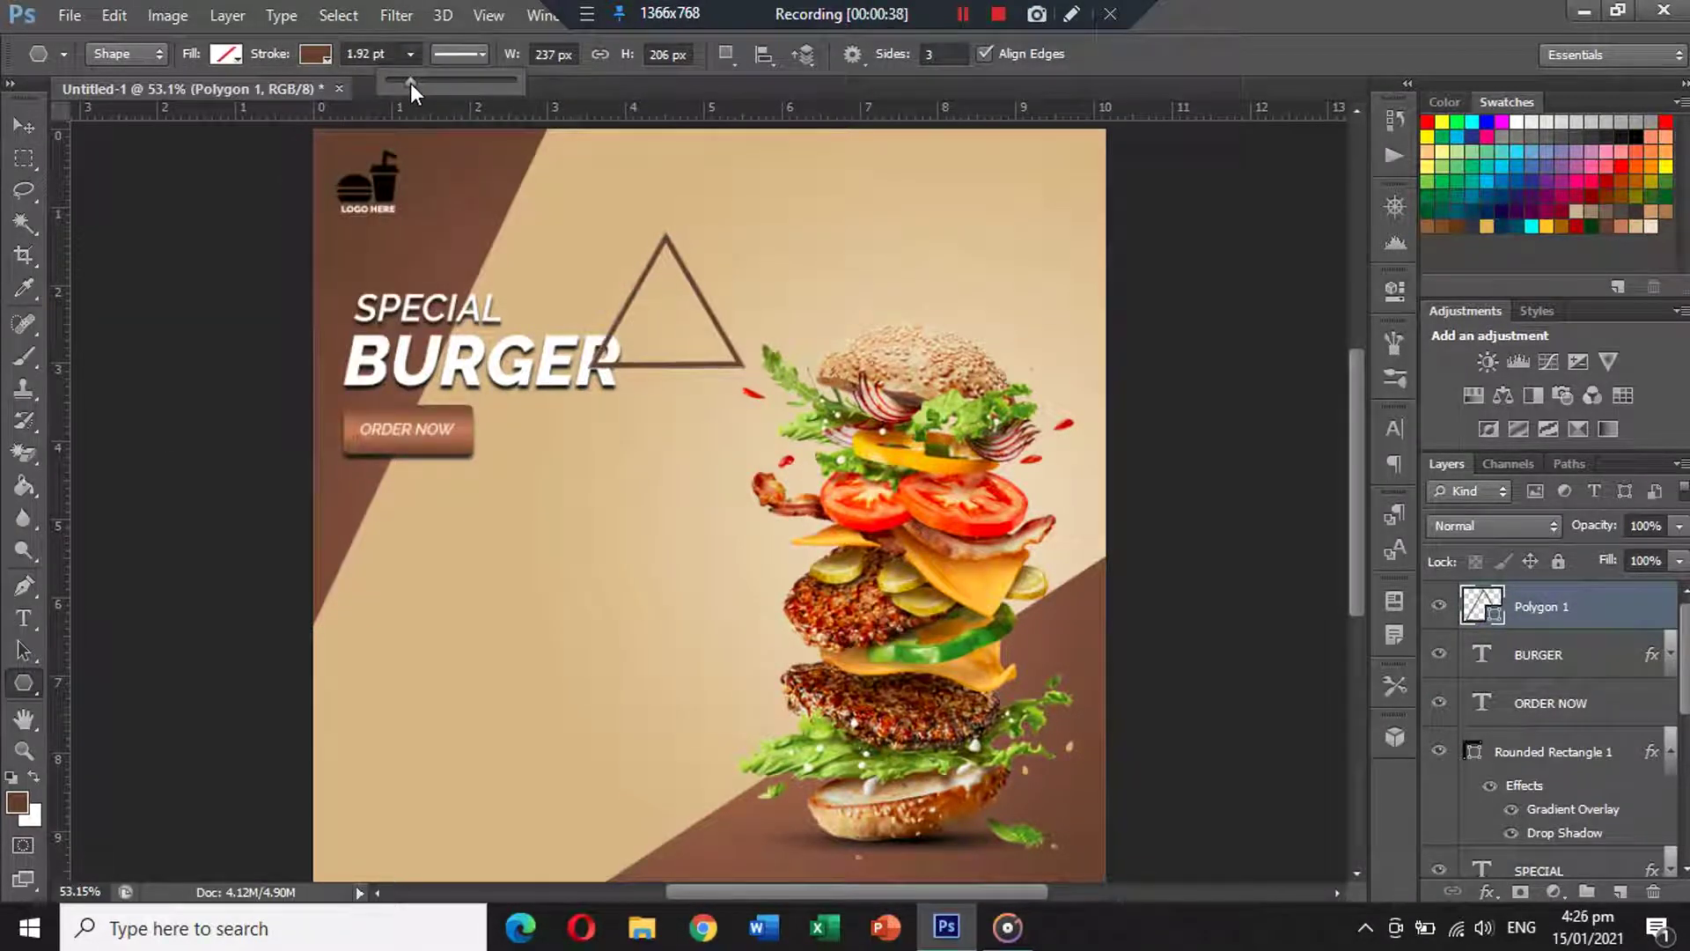
drag(410, 83, 409, 84)
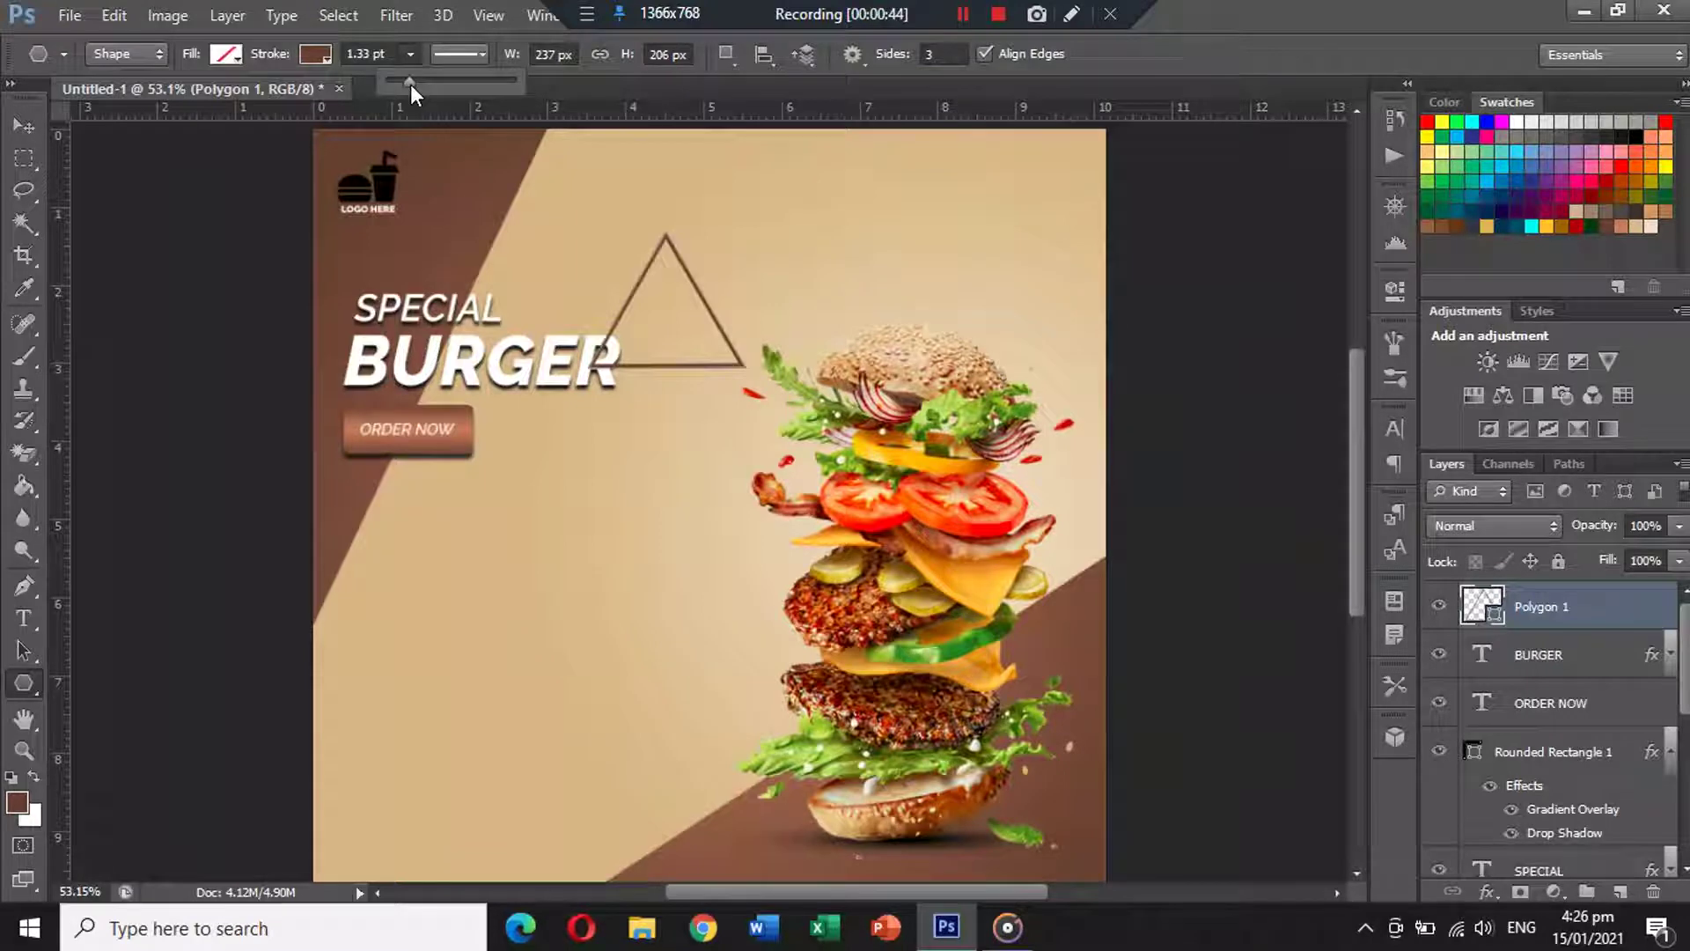
Scale the outlined triangle down to roughly two thirds and place it near the poster's upper edge, above the burger's near side.
click(24, 126)
key(ctrl+t)
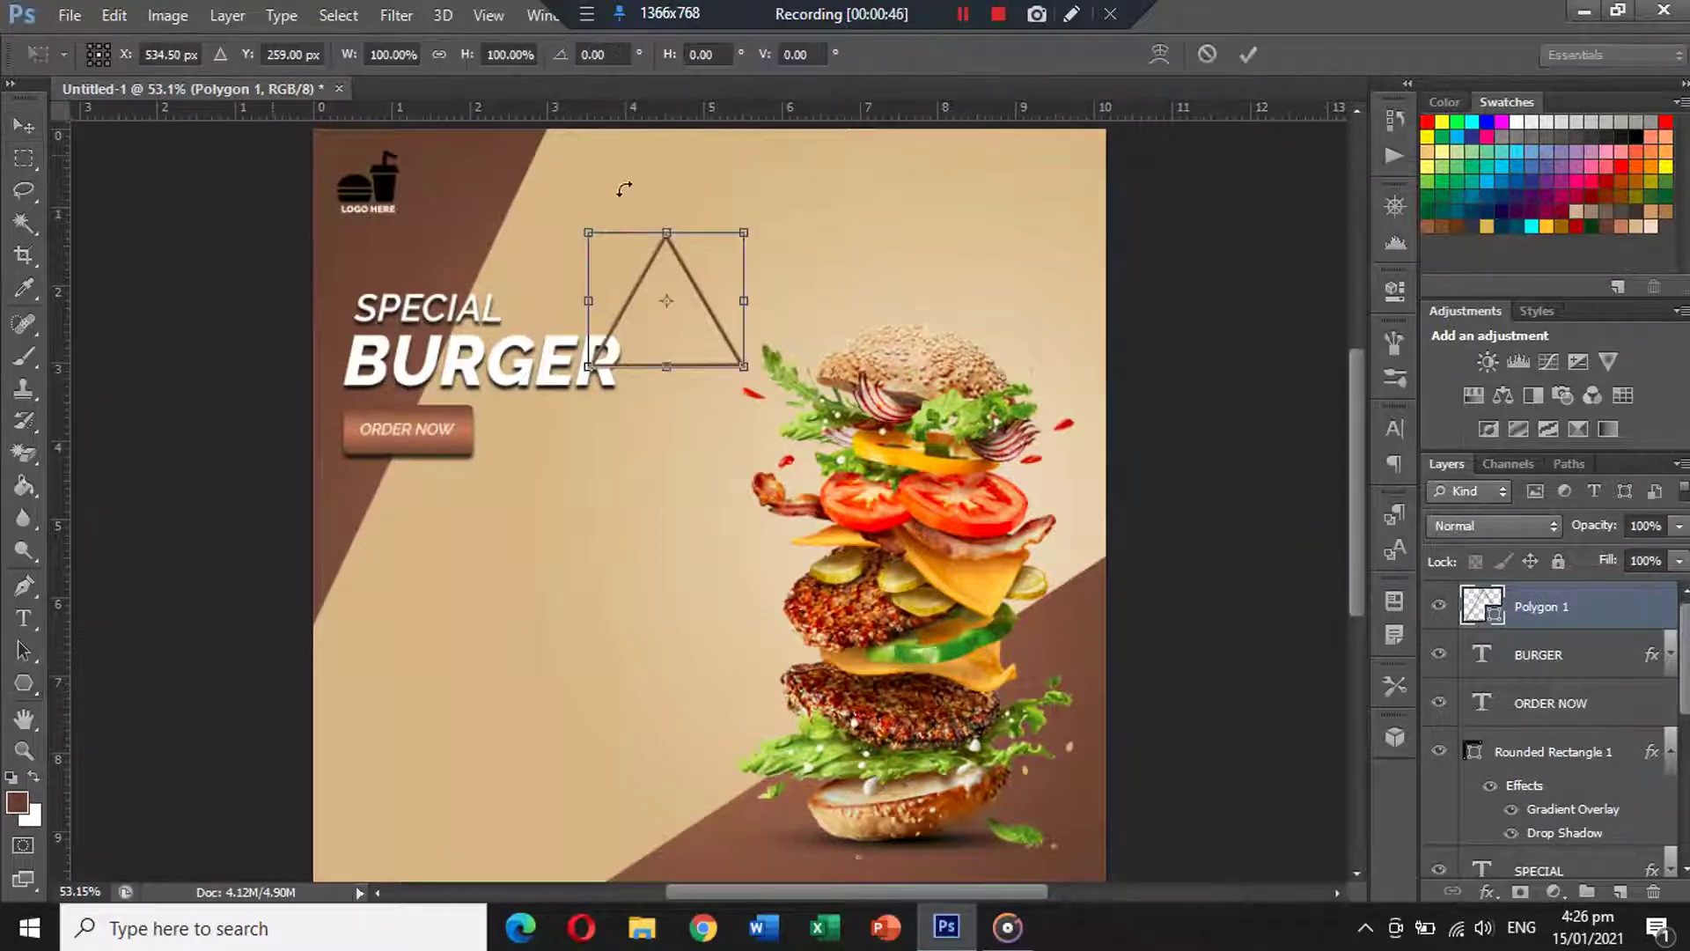
drag(744, 234, 798, 201)
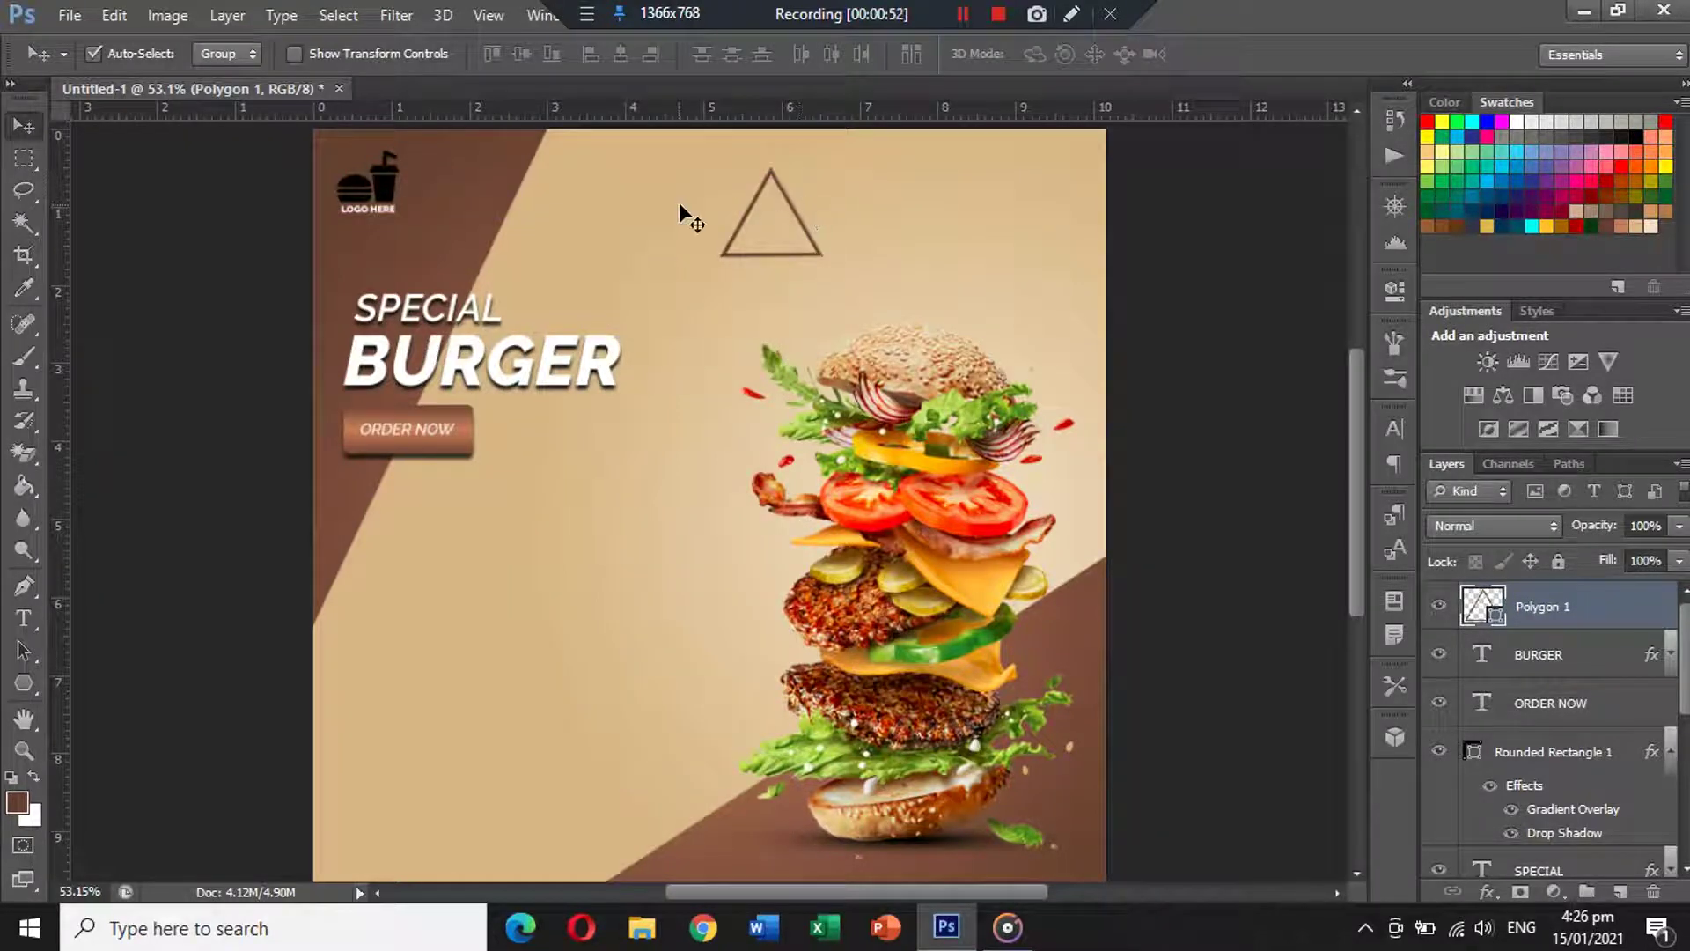
Add the text NOW OFFERING between the triangle and the burger bun.
click(35, 620)
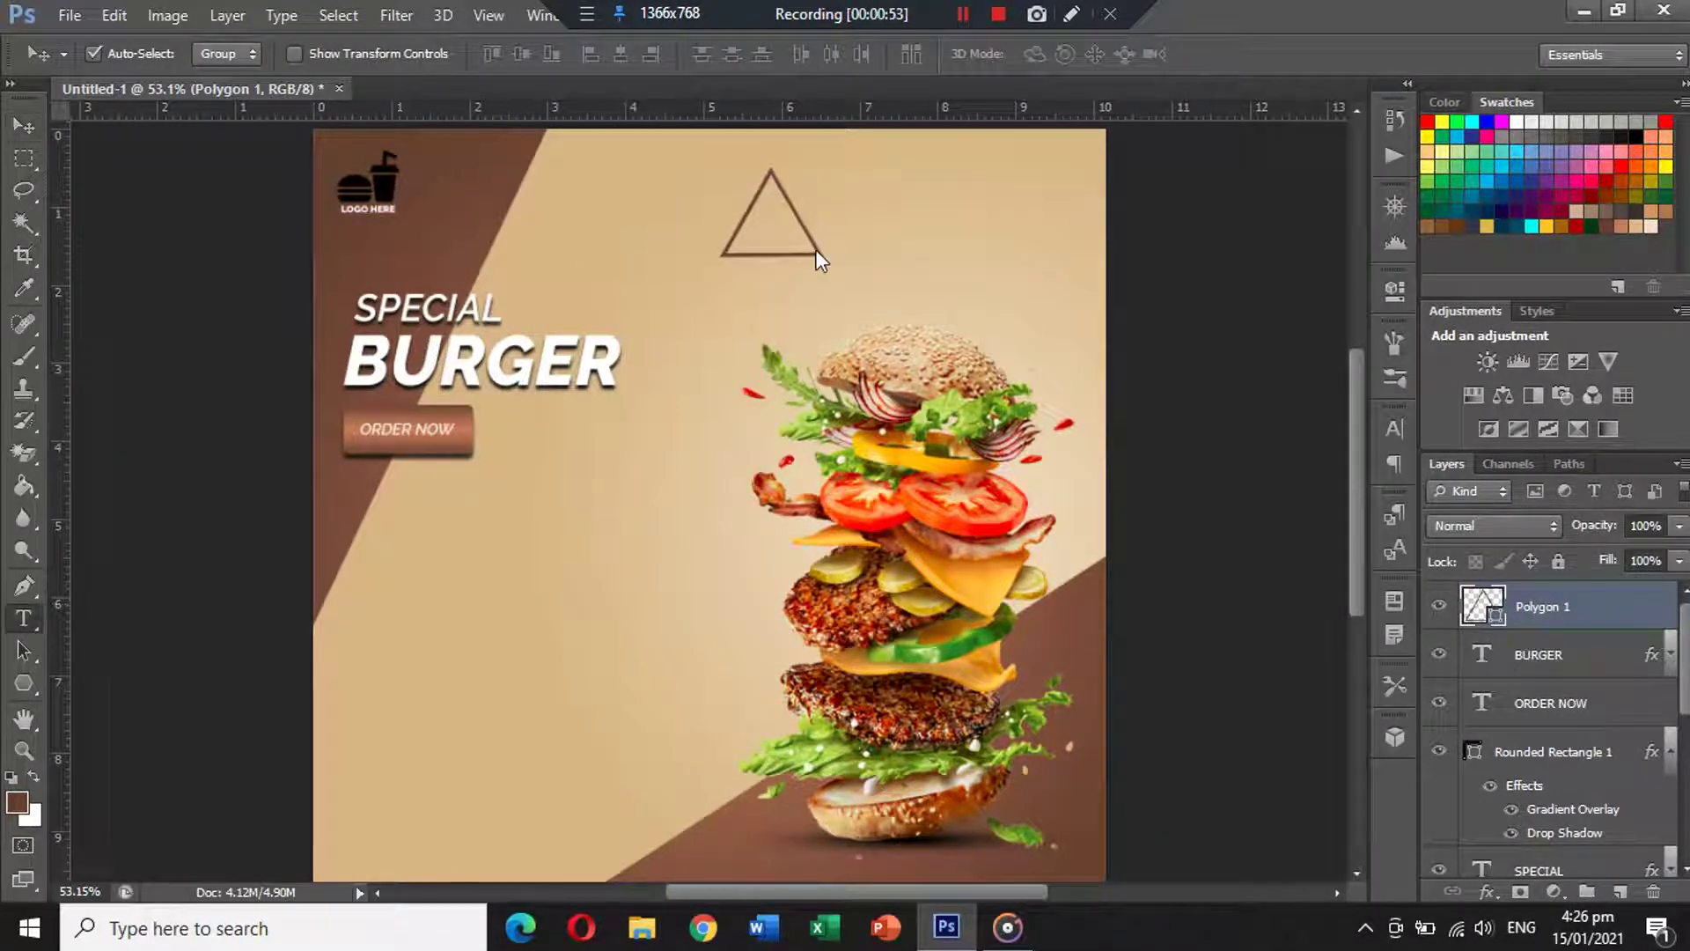
click(697, 321)
text(M)
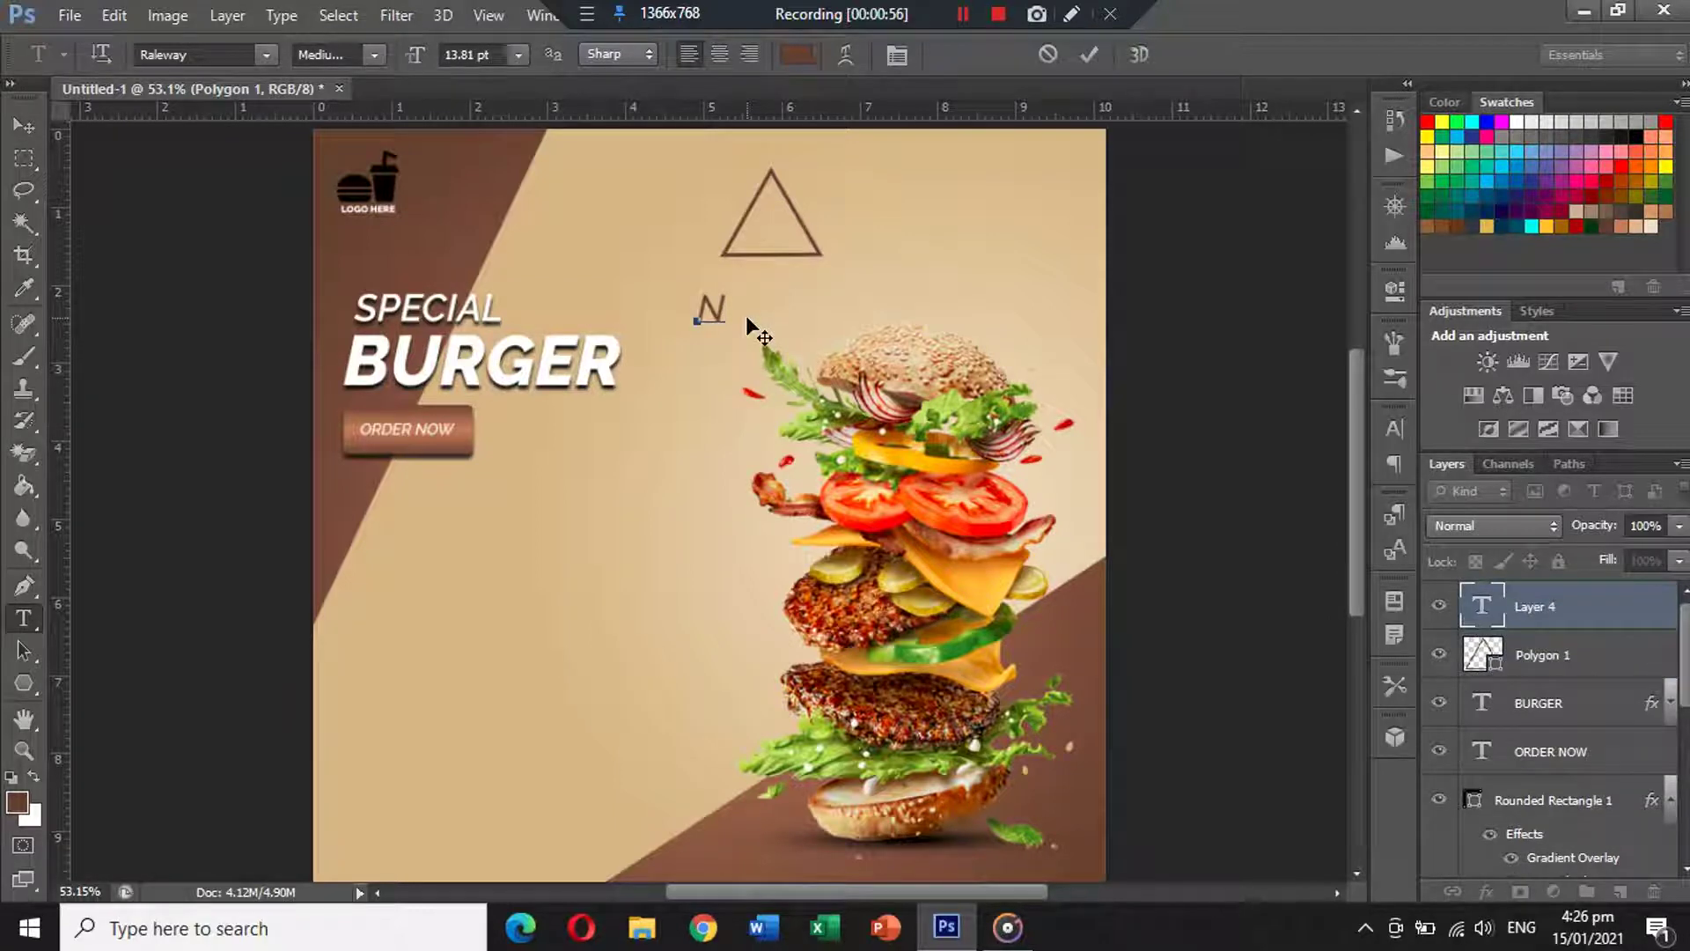
text(OW OD)
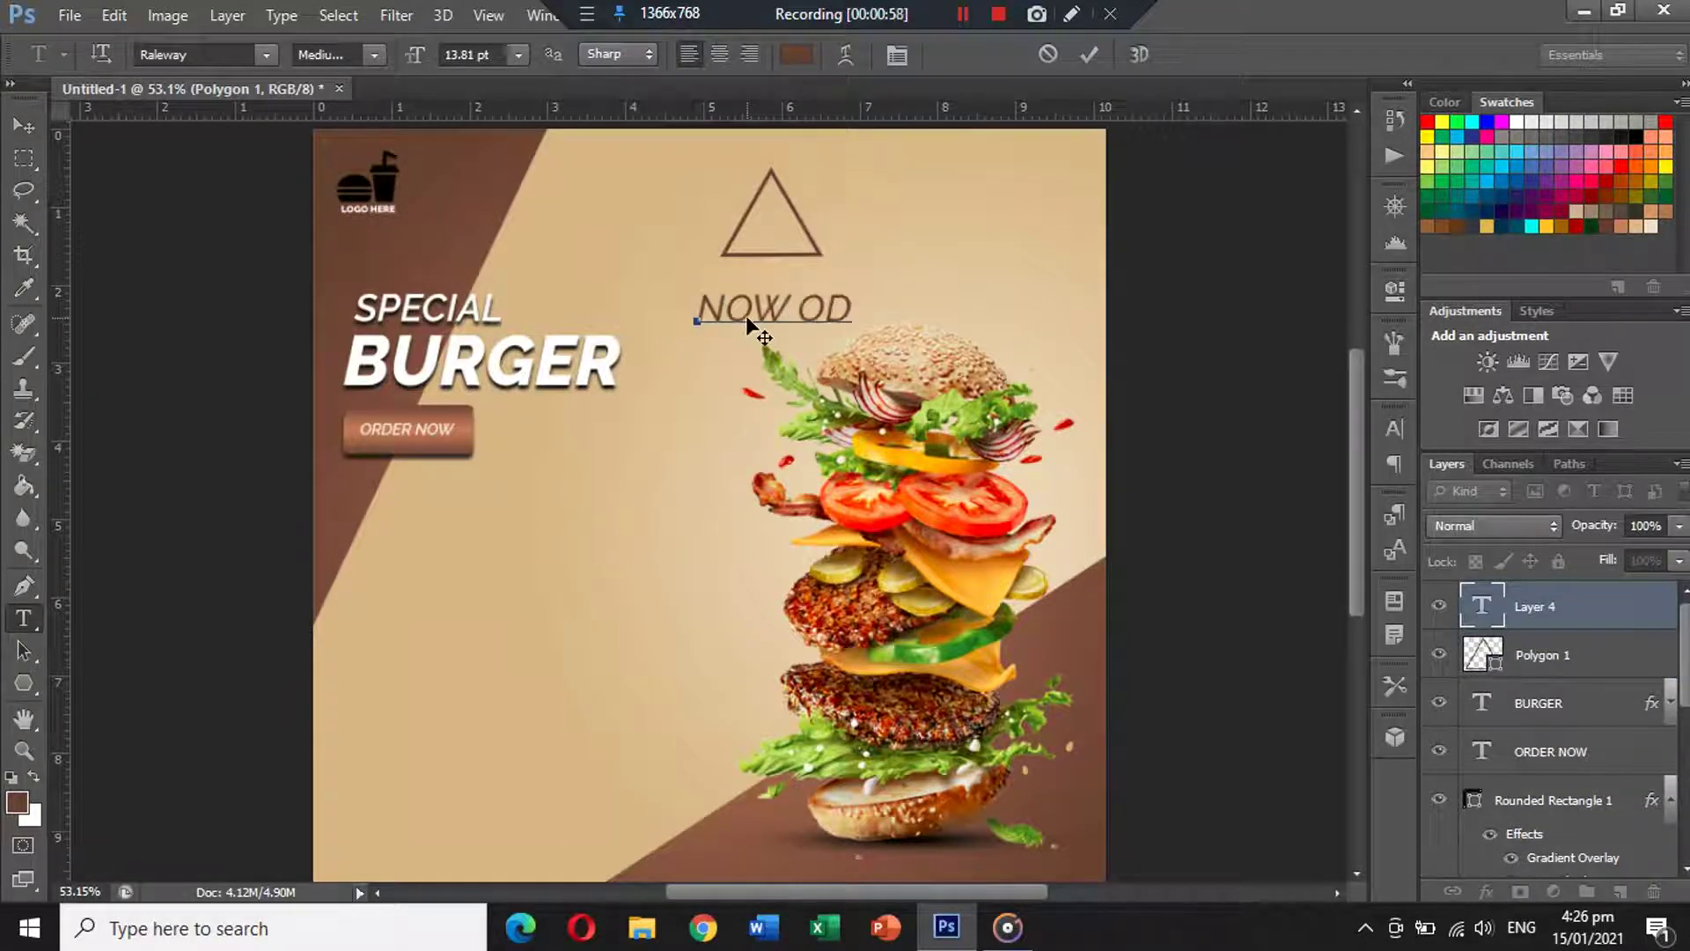
key(BackSpace)
text(FFE)
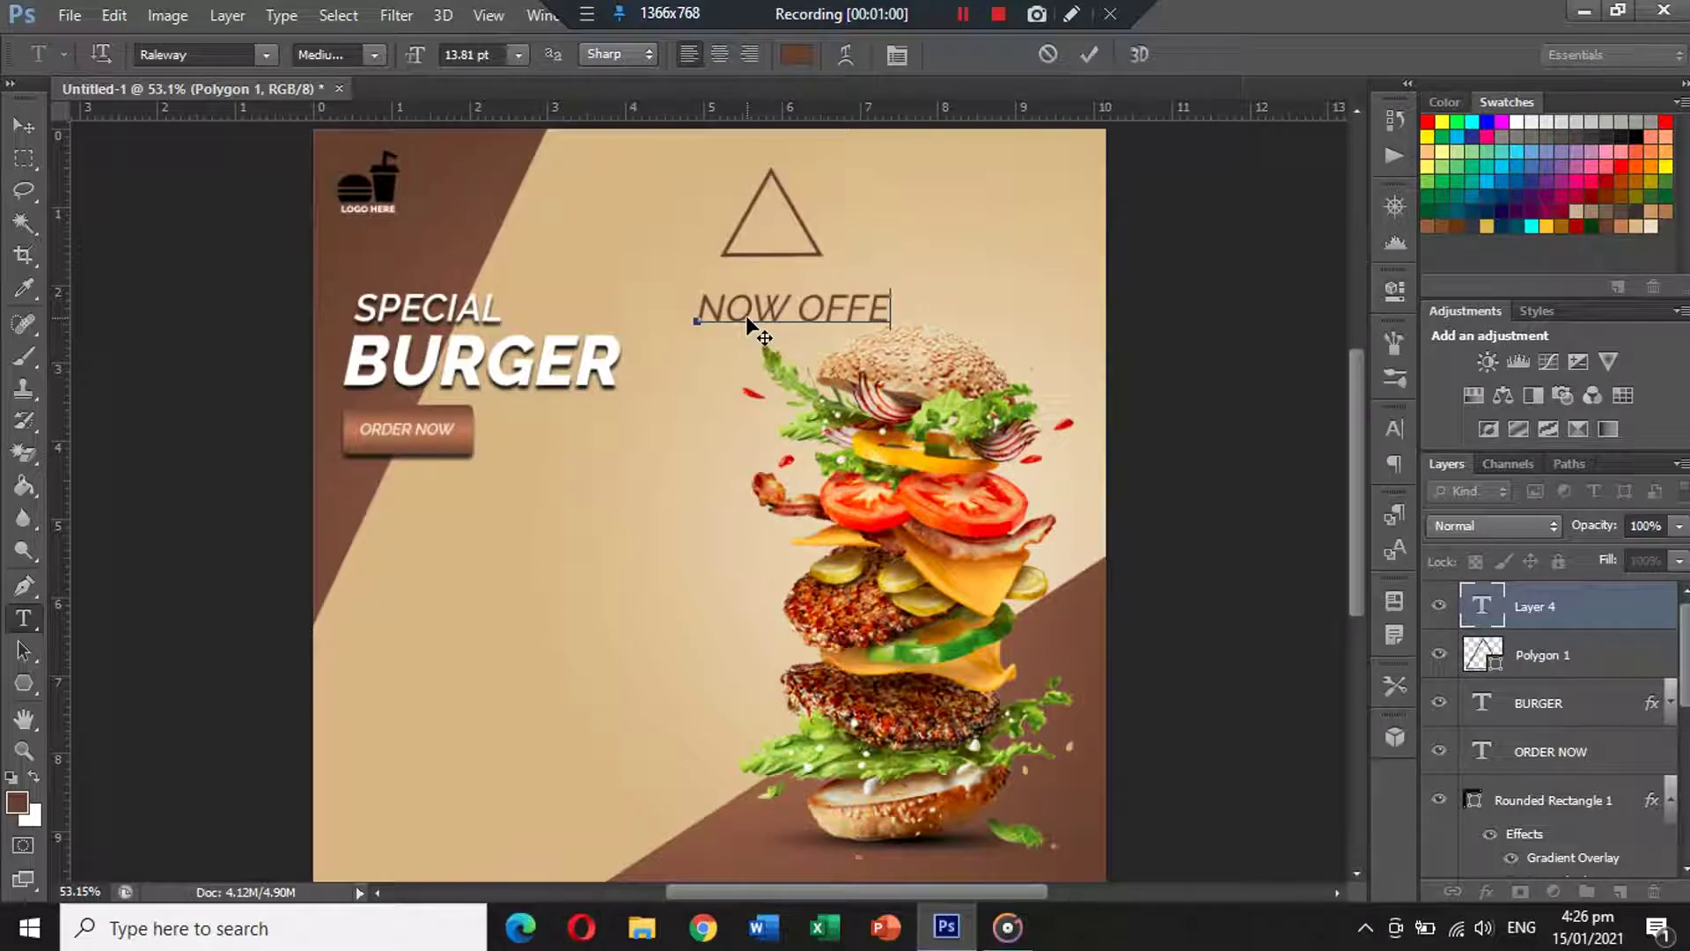
text(RING)
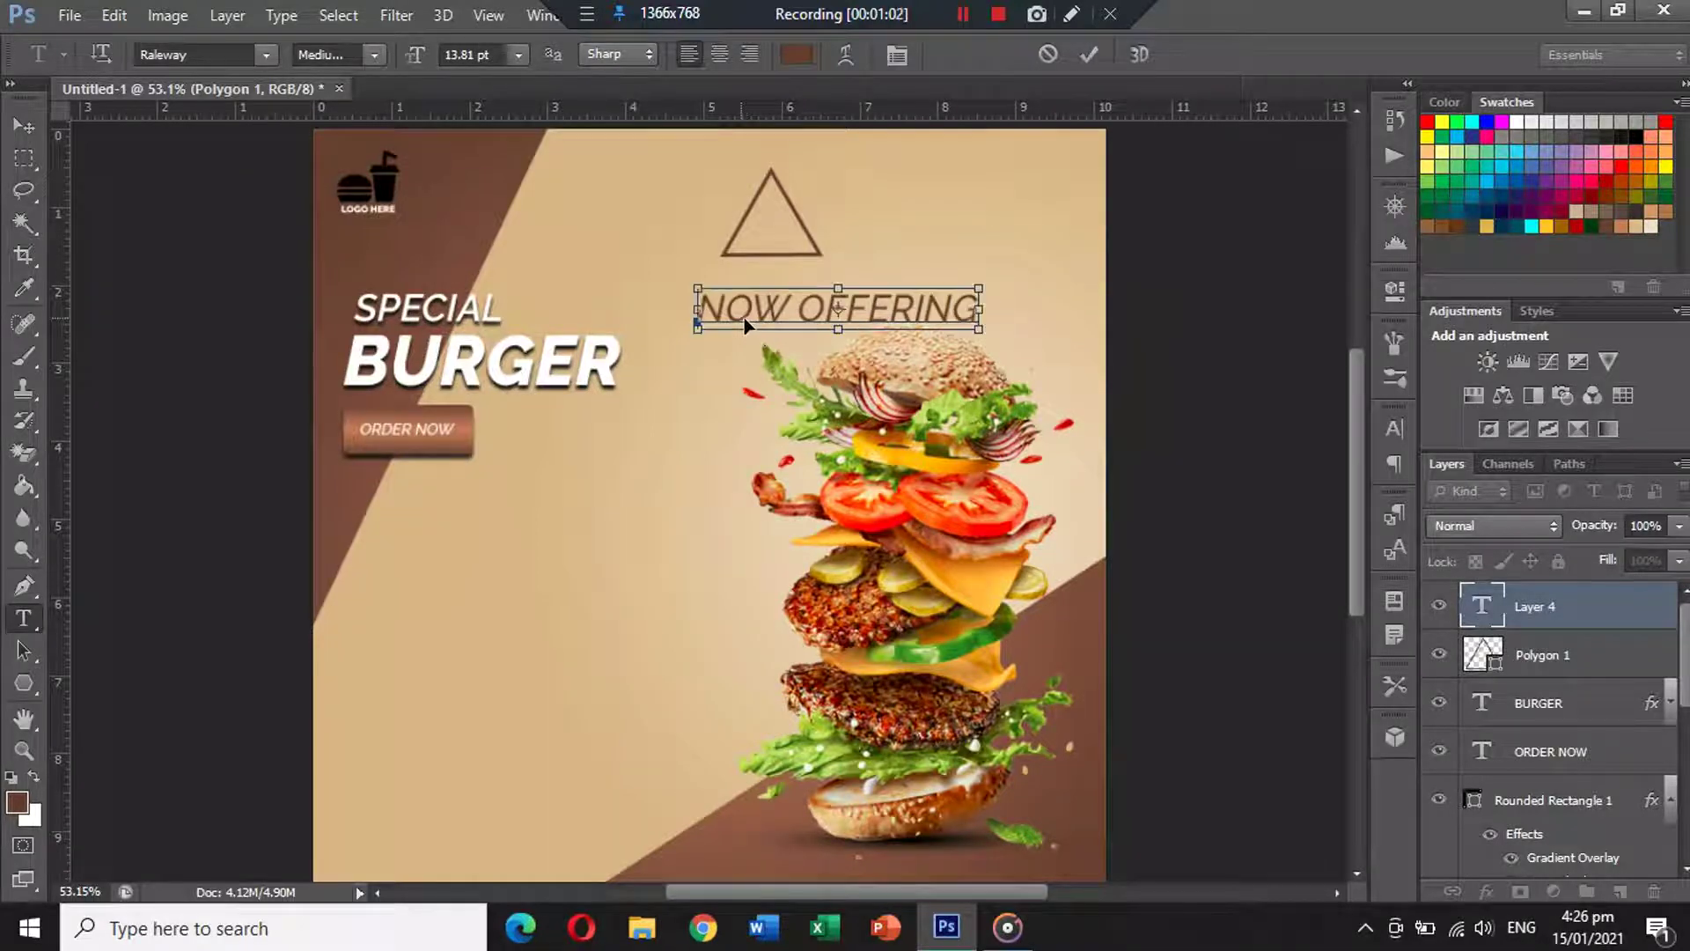
Recolor the NOW OFFERING text black by sampling the burger logo.
key(ctrl+a)
click(795, 55)
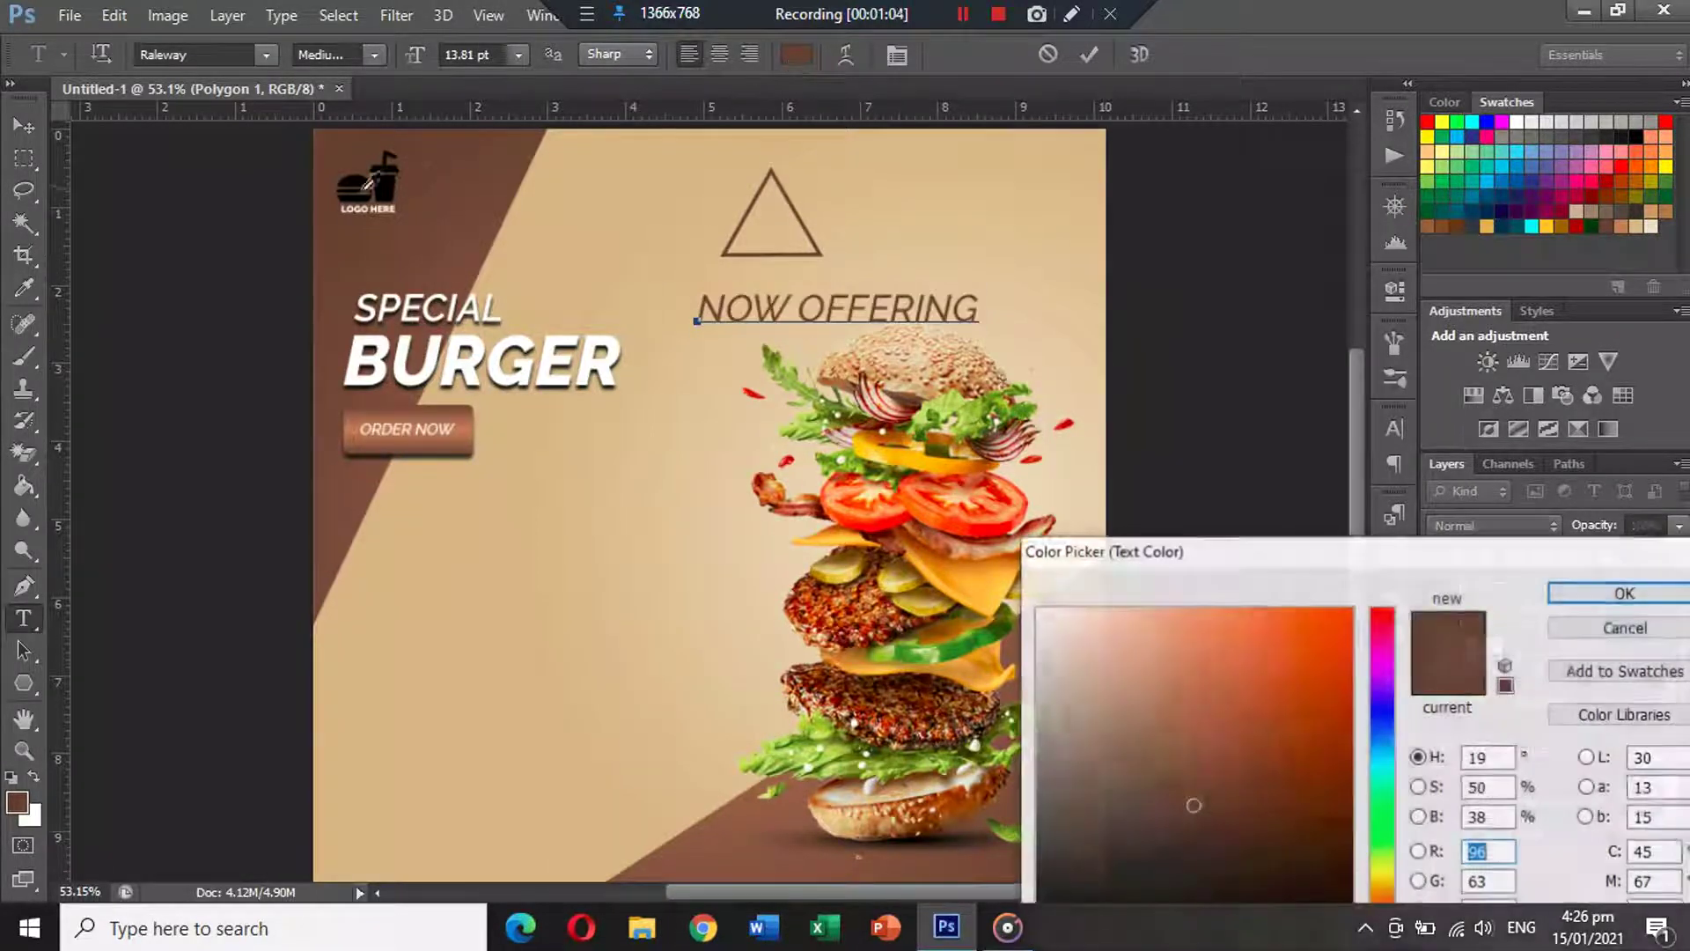
click(387, 173)
click(1622, 596)
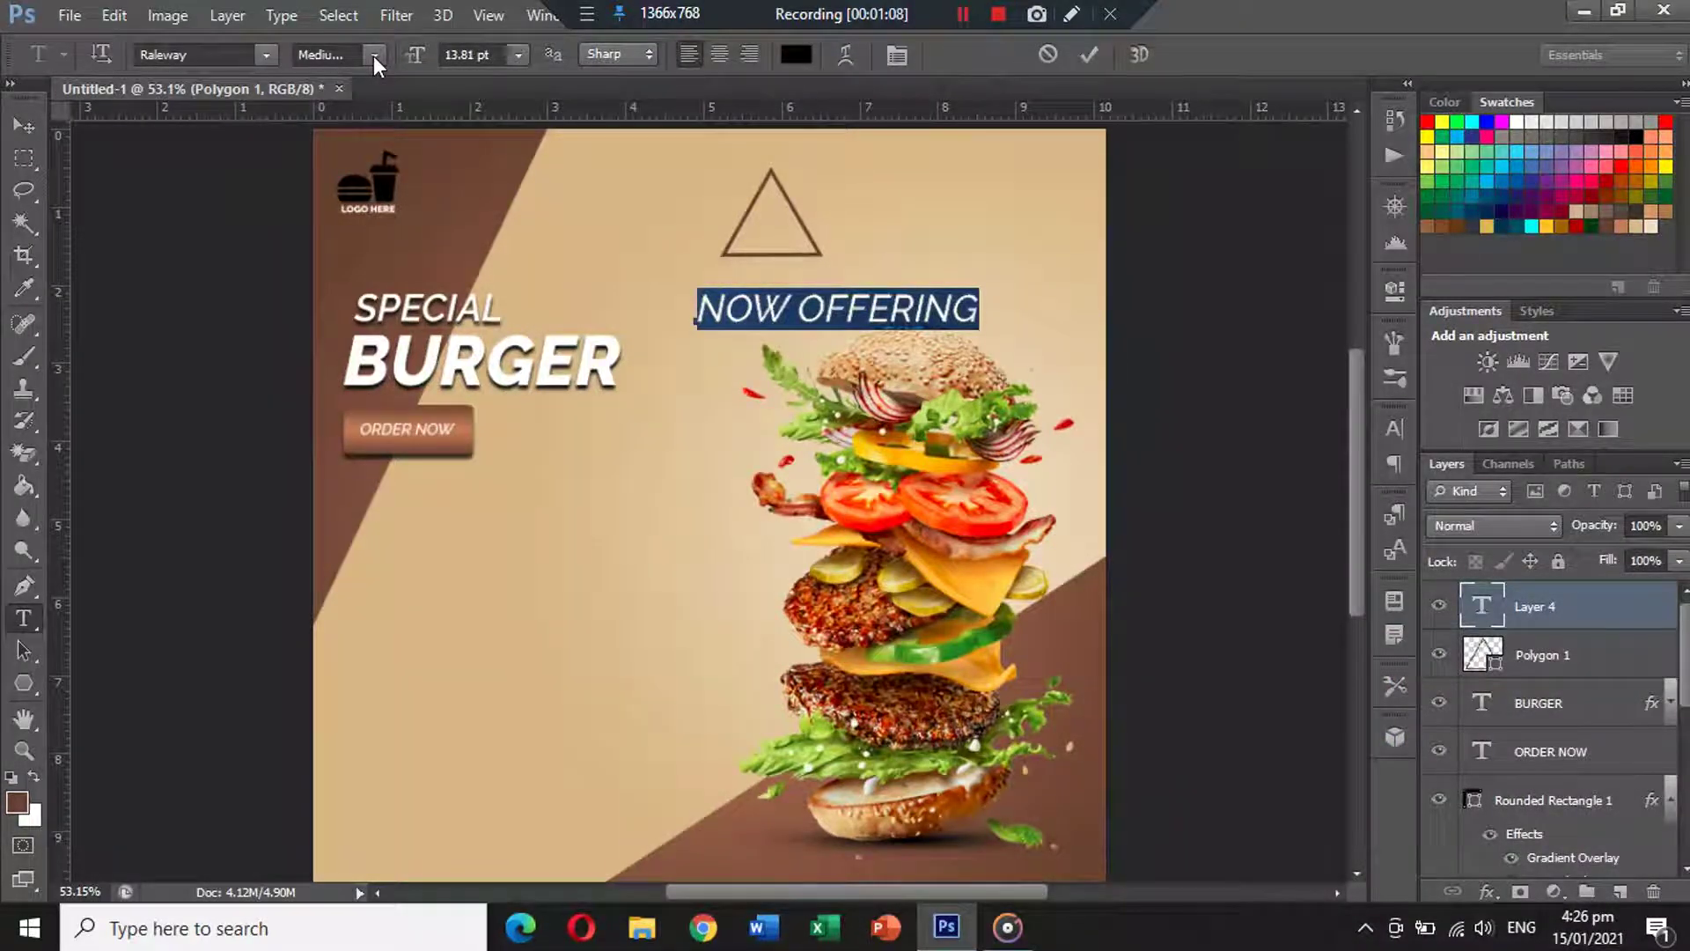
Scale the NOW OFFERING text down to about 4.23 pt and move it up to the triangle.
click(24, 128)
key(ctrl+t)
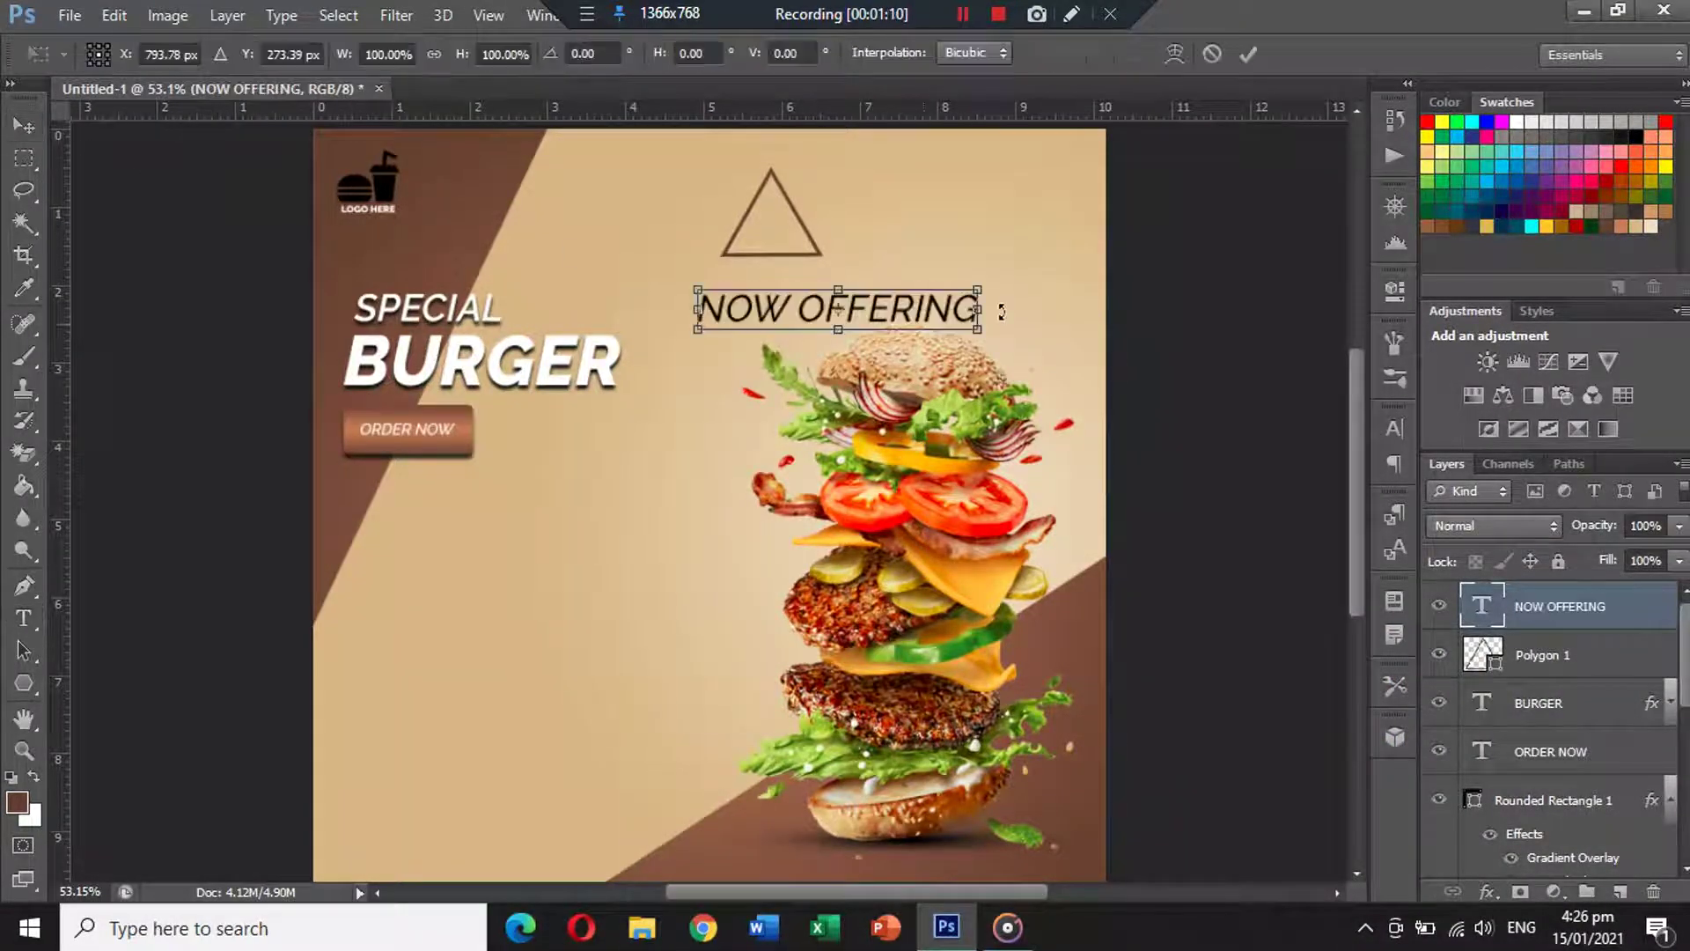
drag(977, 288, 853, 199)
key(Return)
key(ctrl+t)
key(Return)
Fine-tune the position of the NOW OFFERING text so that it crosses the triangle's right side.
key(Left)
key(Left)
key(Left)
key(Left)
key(Left)
key(Left)
key(Left)
key(Left)
key(Down)
key(Down)
key(Down)
key(Down)
key(Down)
key(Down)
key(Down)
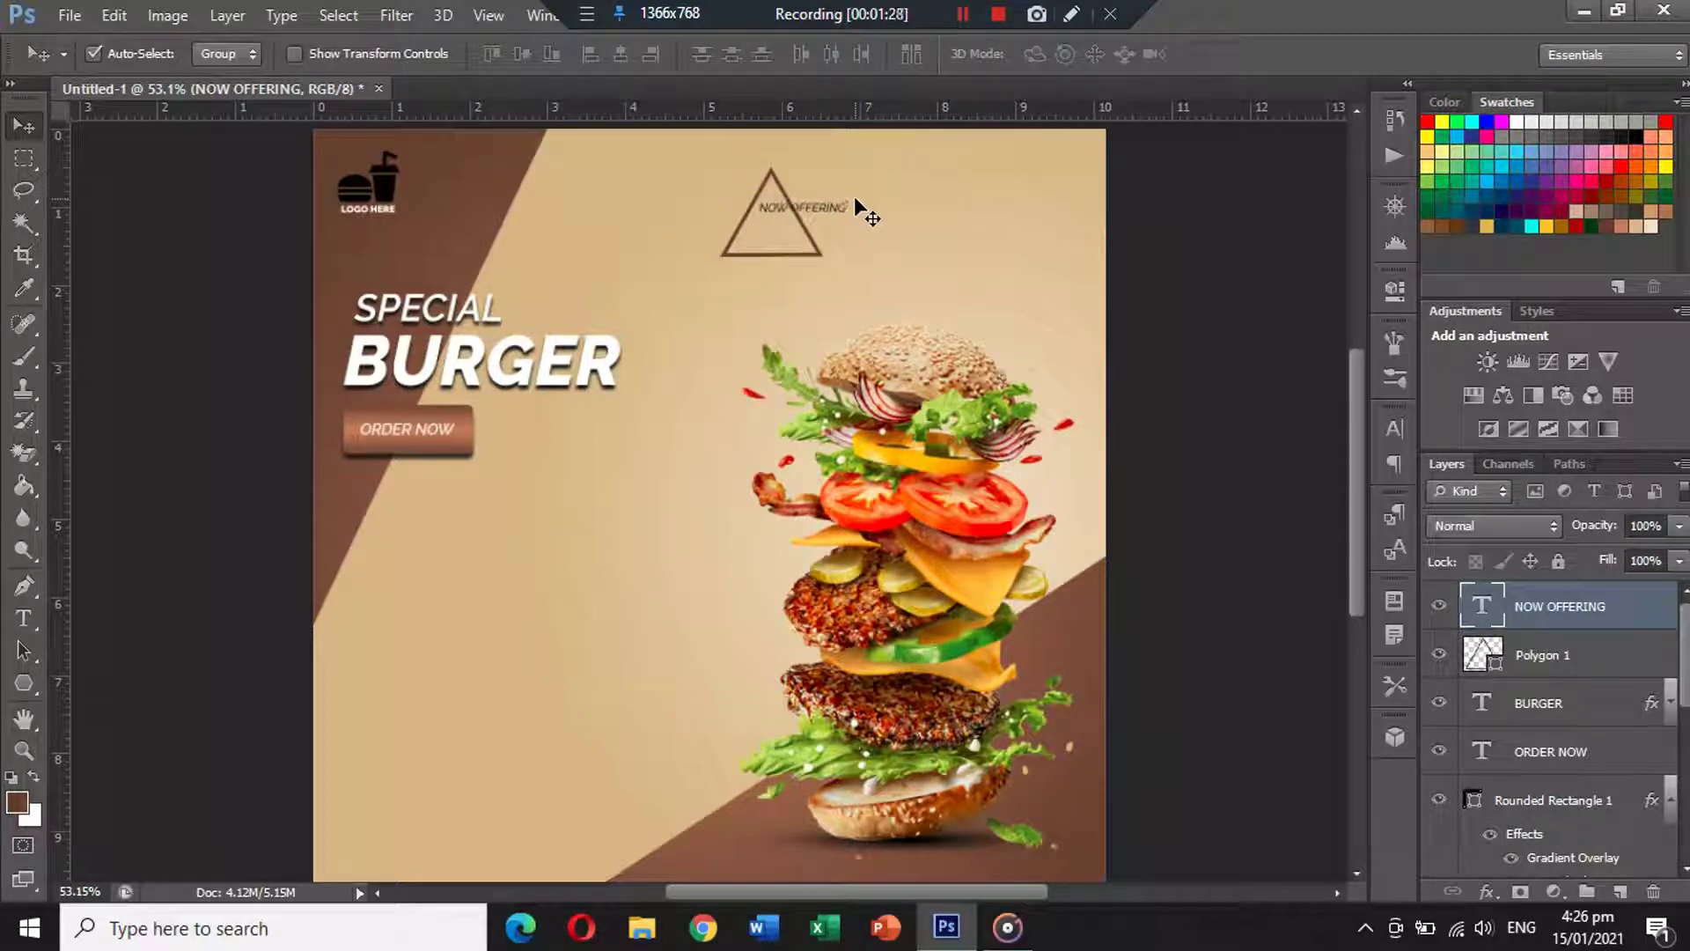
alt+scroll(816, 313, up, 5)
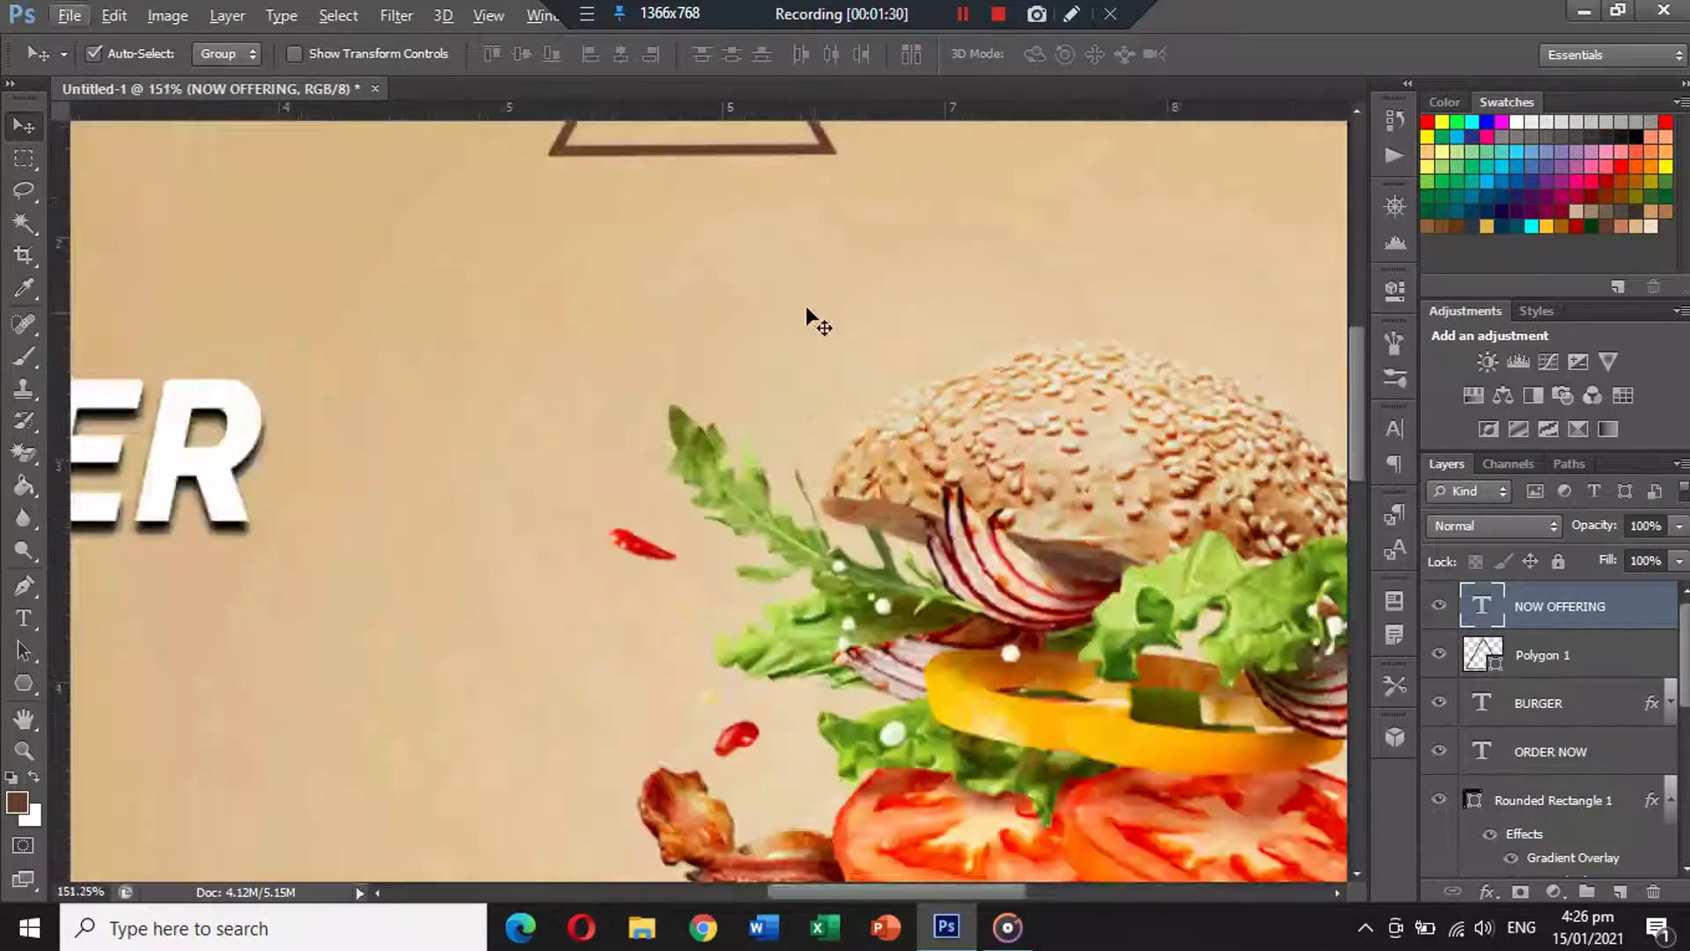
drag(771, 352, 735, 532)
drag(779, 329, 764, 318)
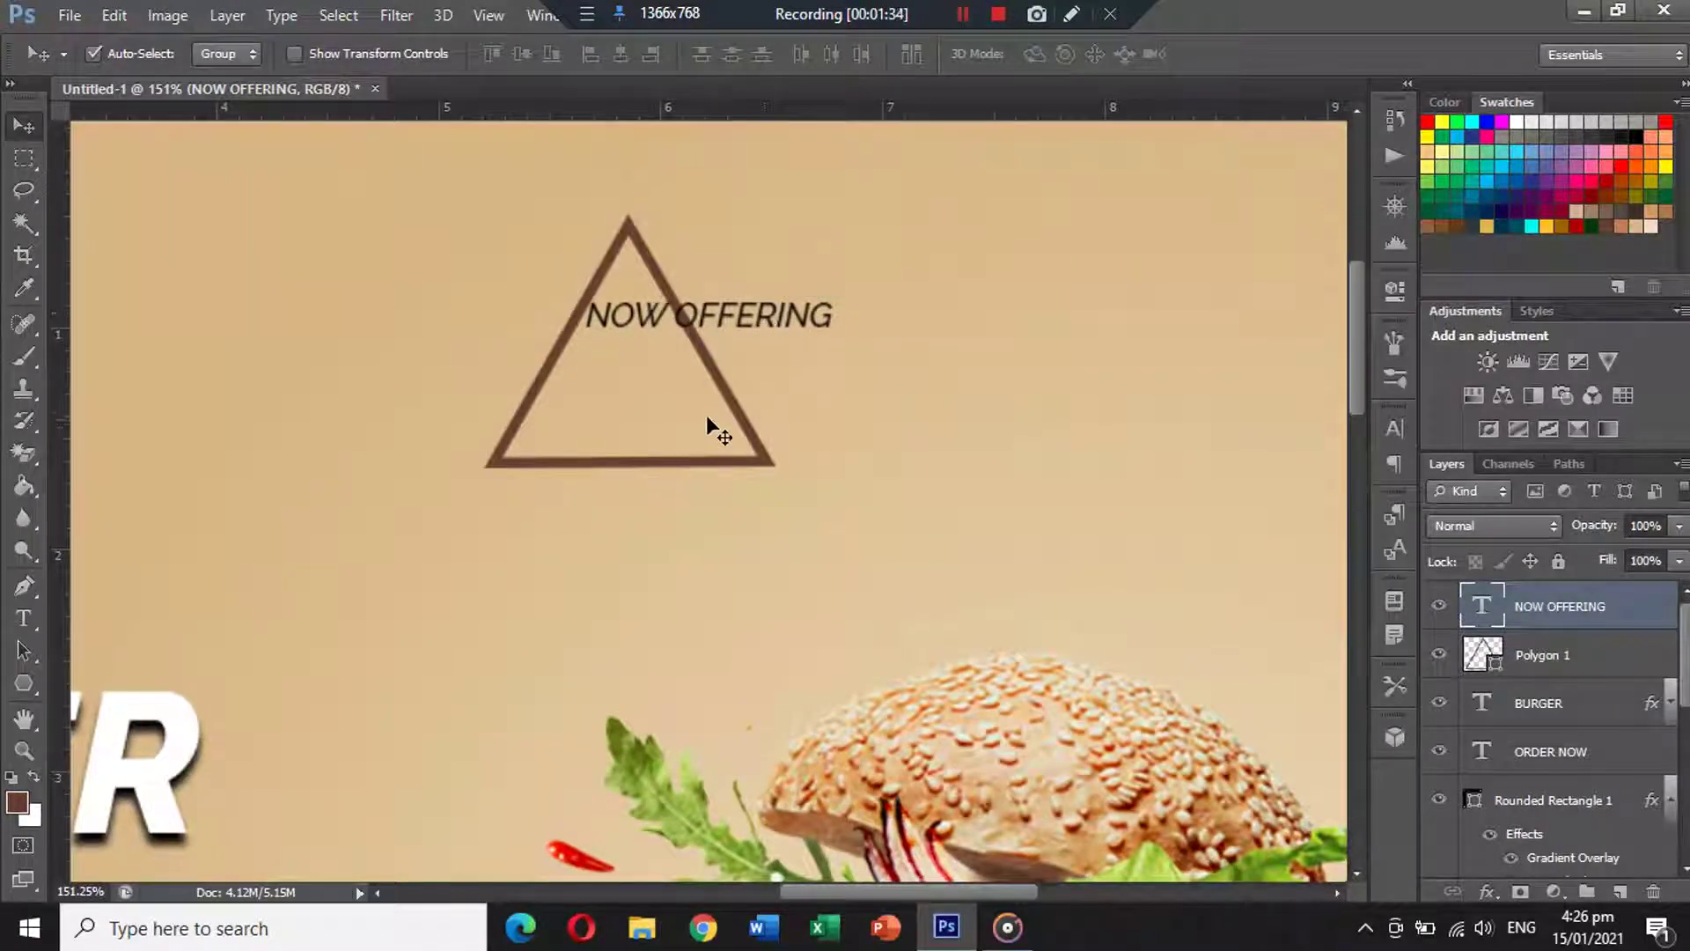
Enlarge the triangle outline slightly around its center.
click(732, 415)
key(ctrl+t)
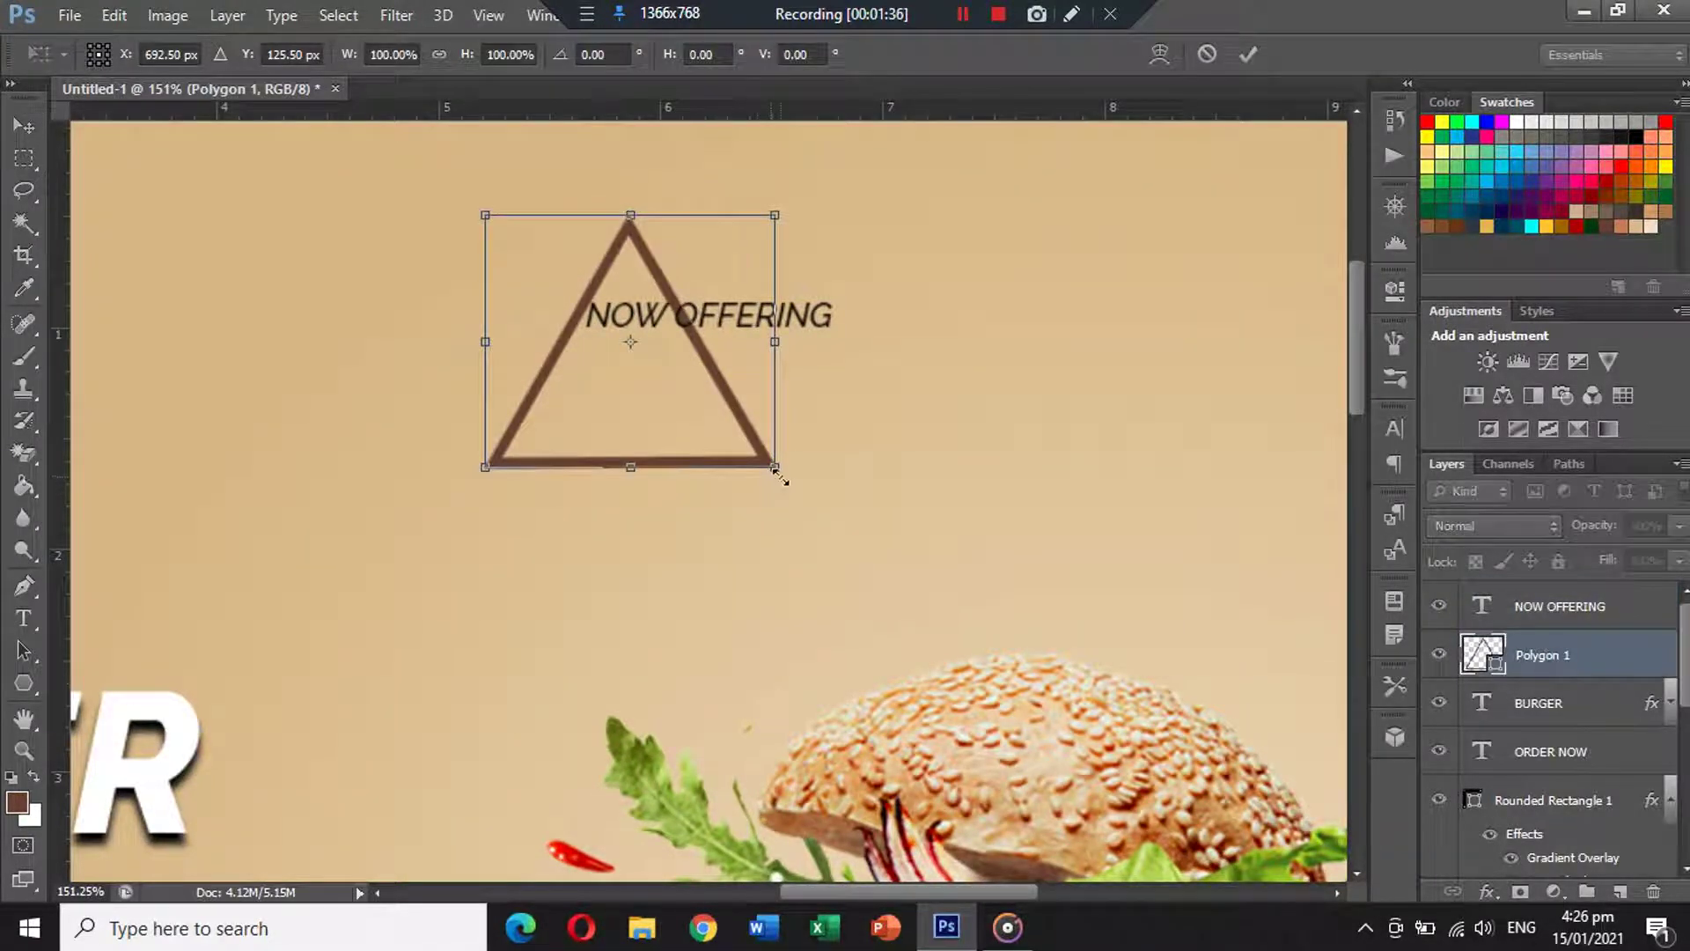
drag(780, 478, 811, 486)
key(Return)
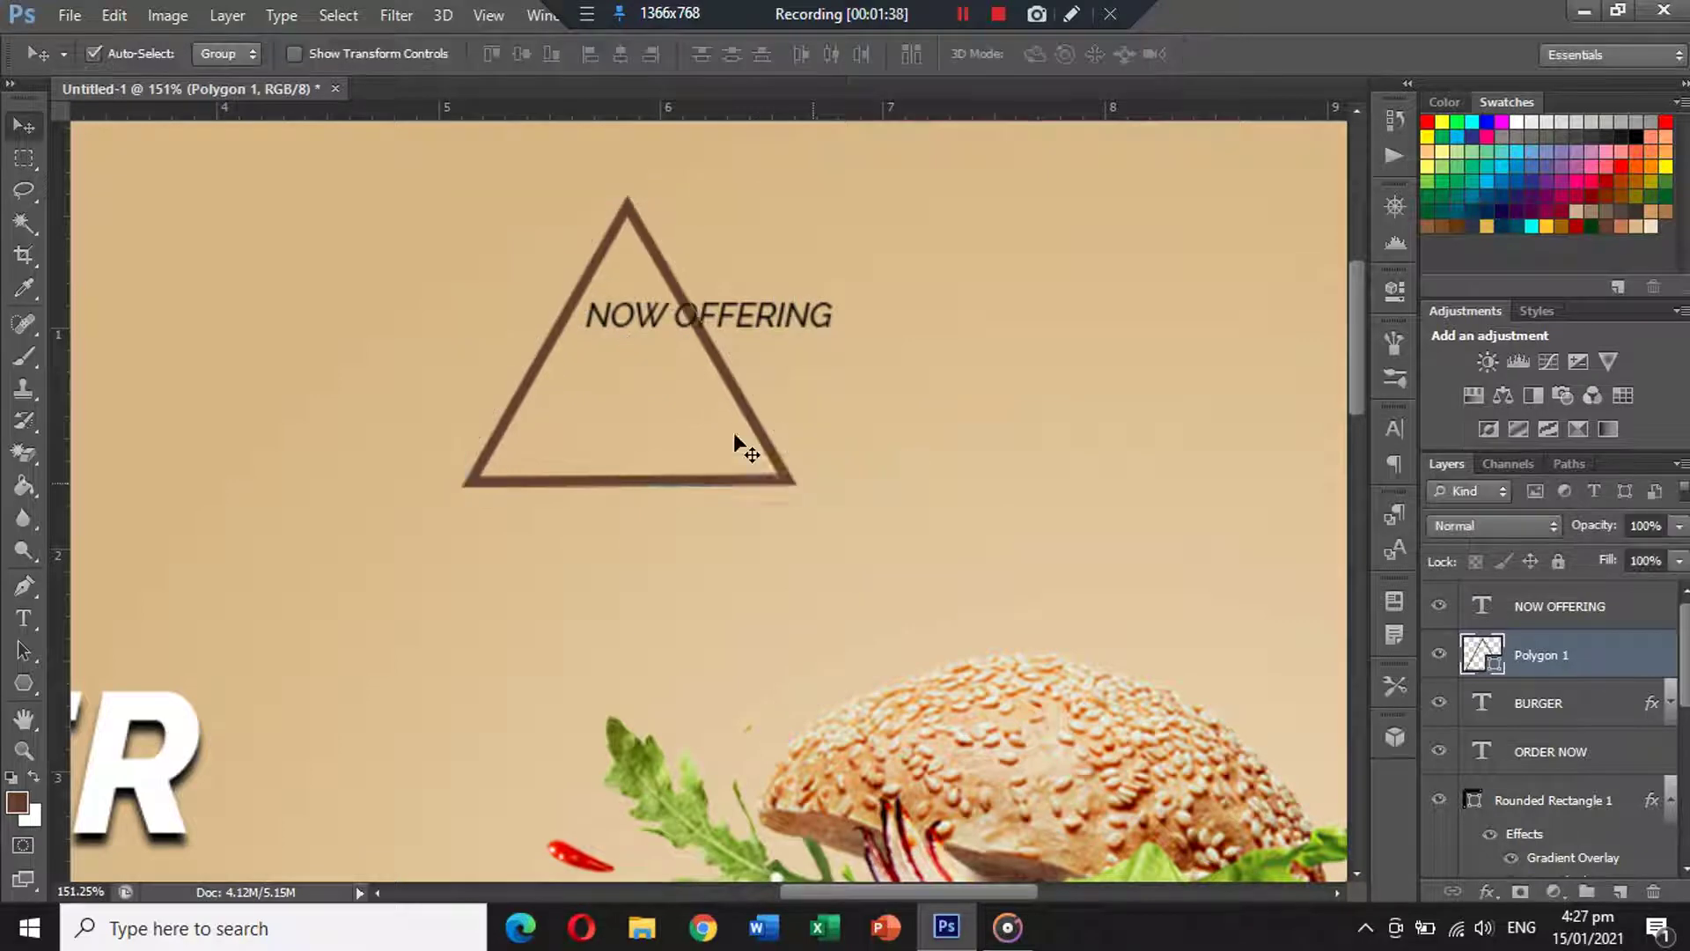
Widen the space between NOW and OFFERING and raise the text slightly so the triangle's side passes through the gap.
drag(772, 319, 768, 308)
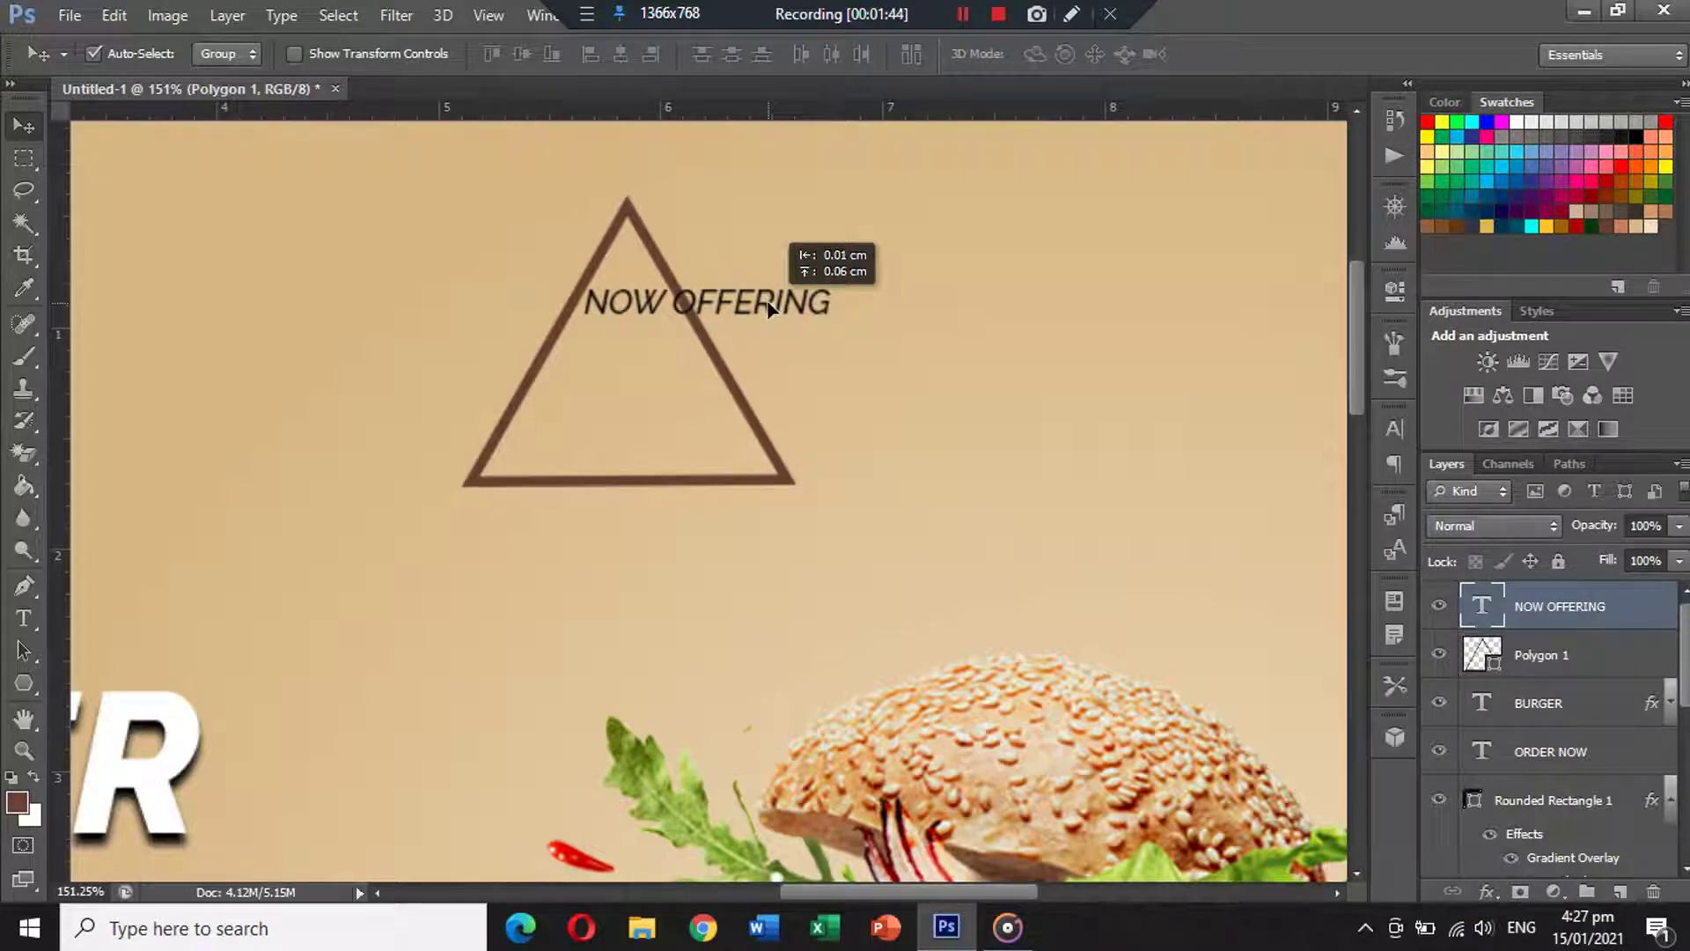
drag(768, 308, 768, 308)
key(t)
click(691, 295)
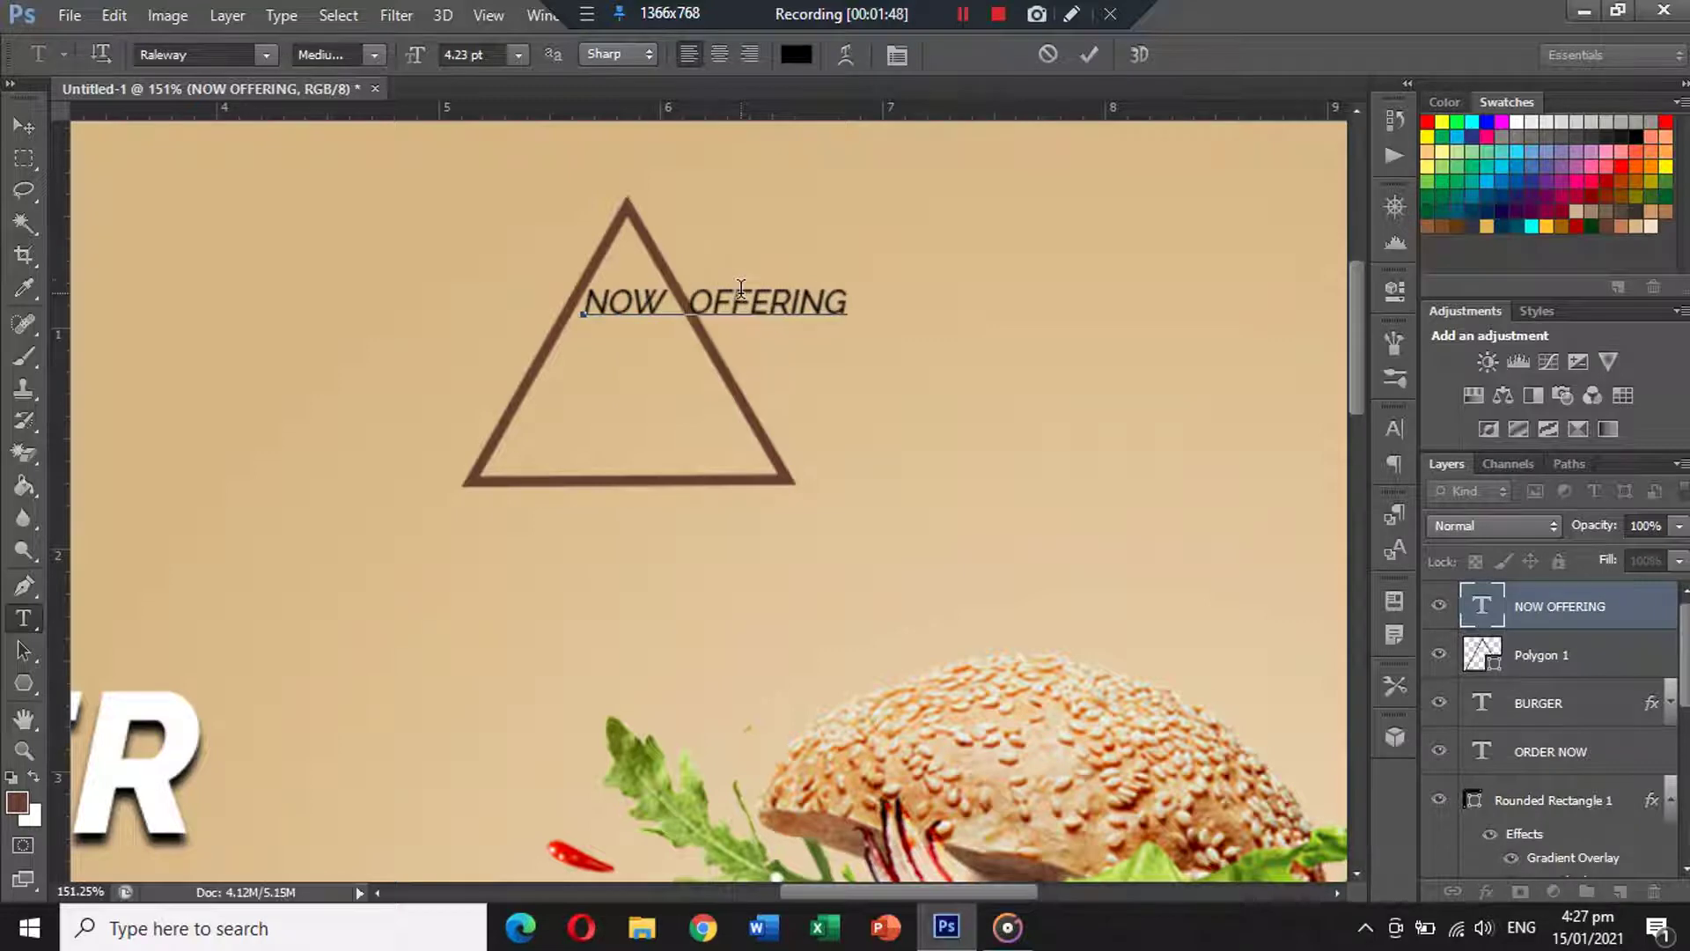
click(24, 126)
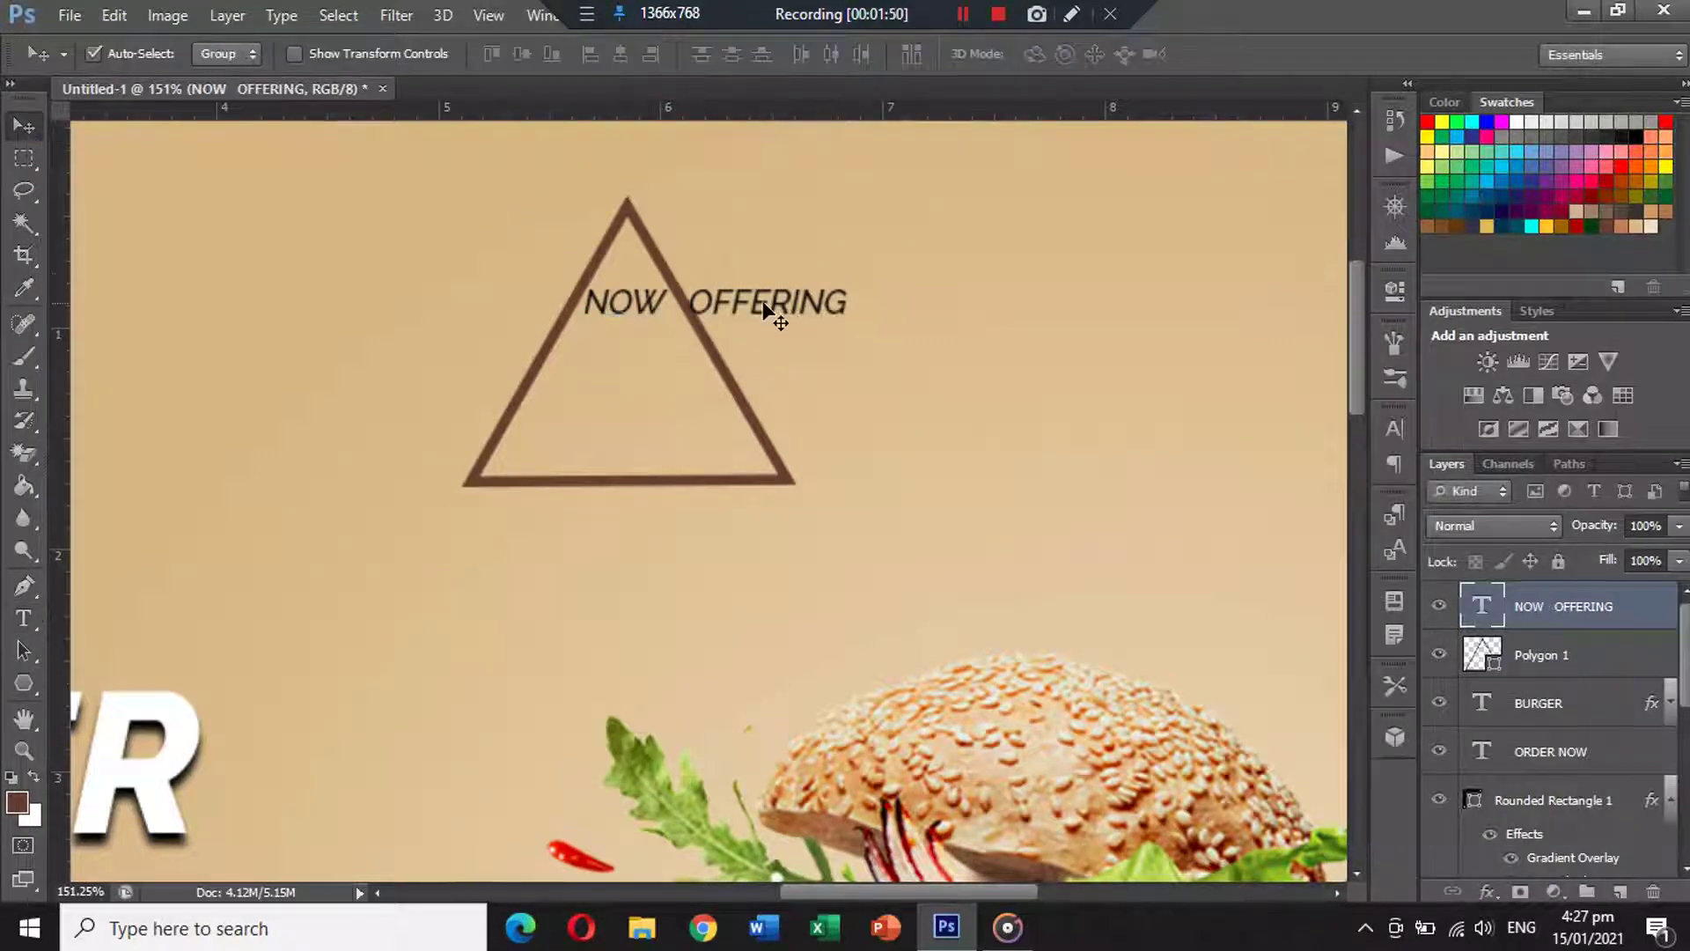
drag(773, 315, 764, 295)
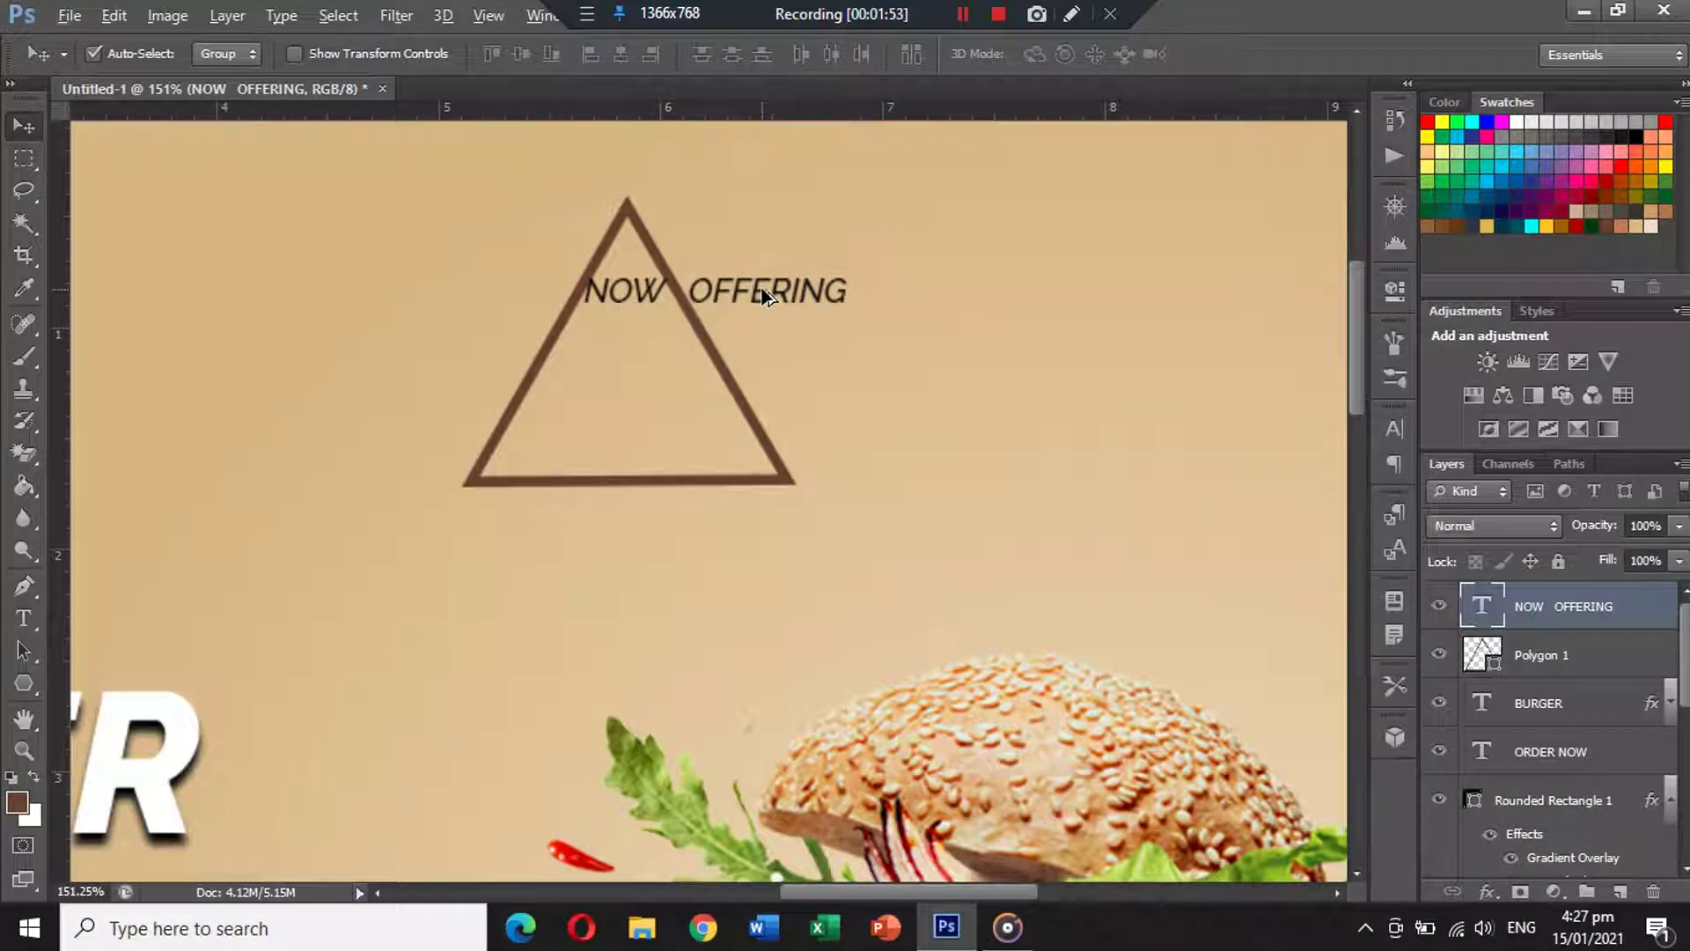
Enlarge the triangle outline to about 103% and apply the transformation.
click(666, 267)
key(ctrl+t)
drag(796, 197, 804, 189)
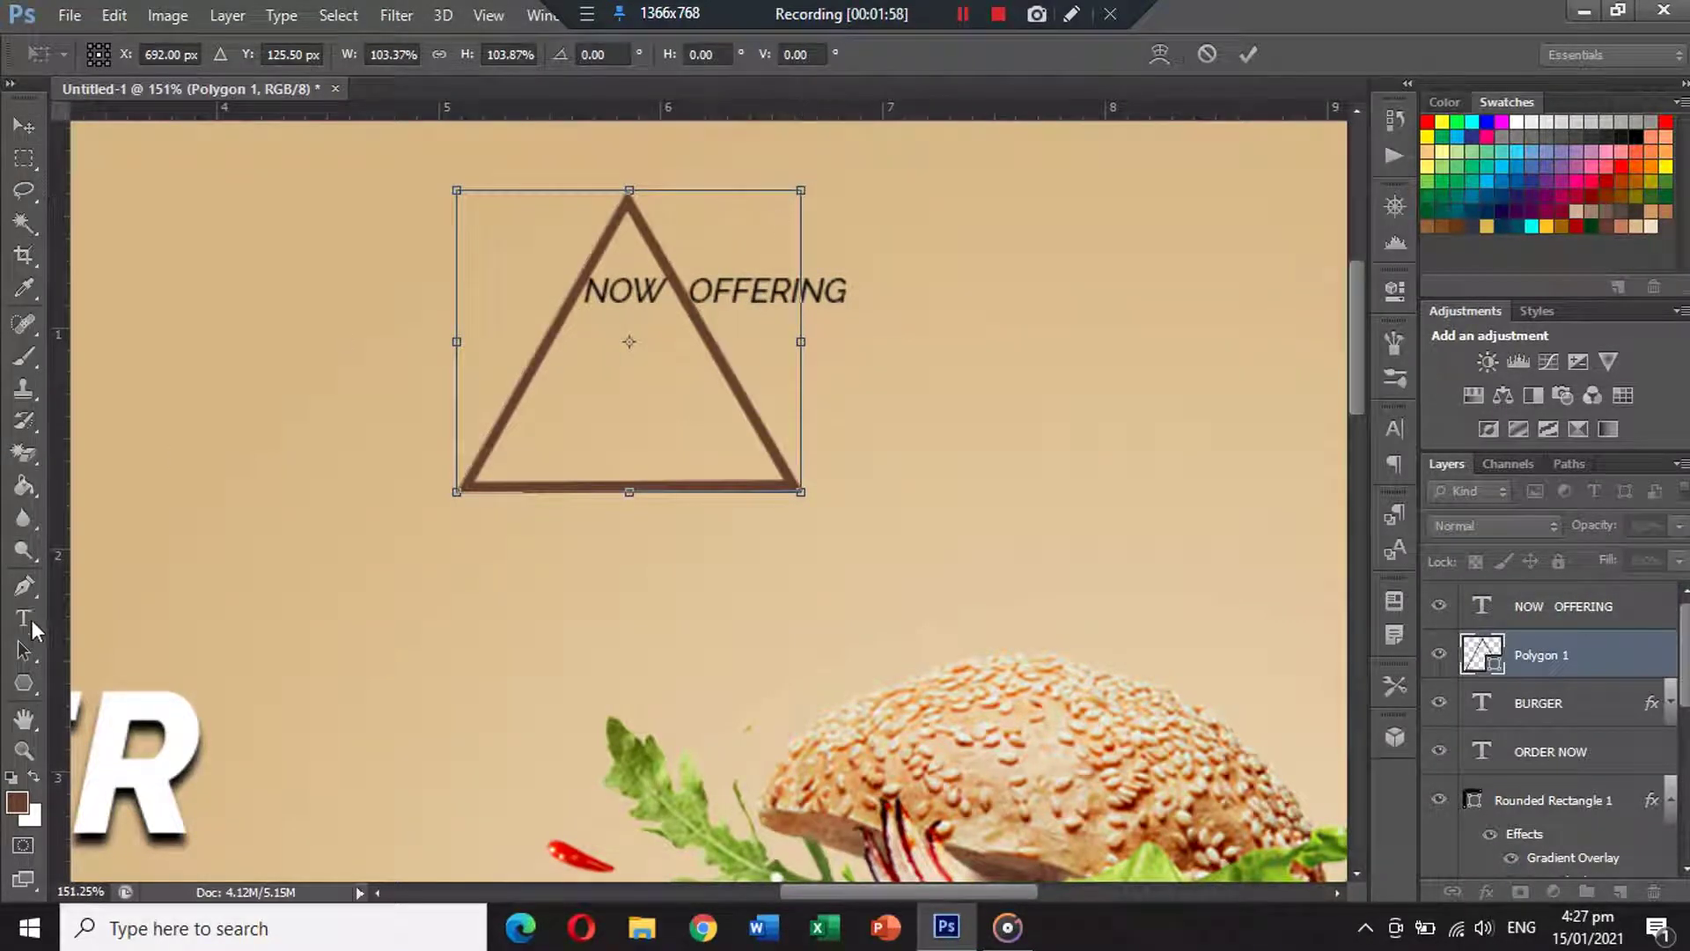
click(31, 623)
click(797, 366)
Insert one more space before OFFERING to clear the triangle's side.
click(695, 291)
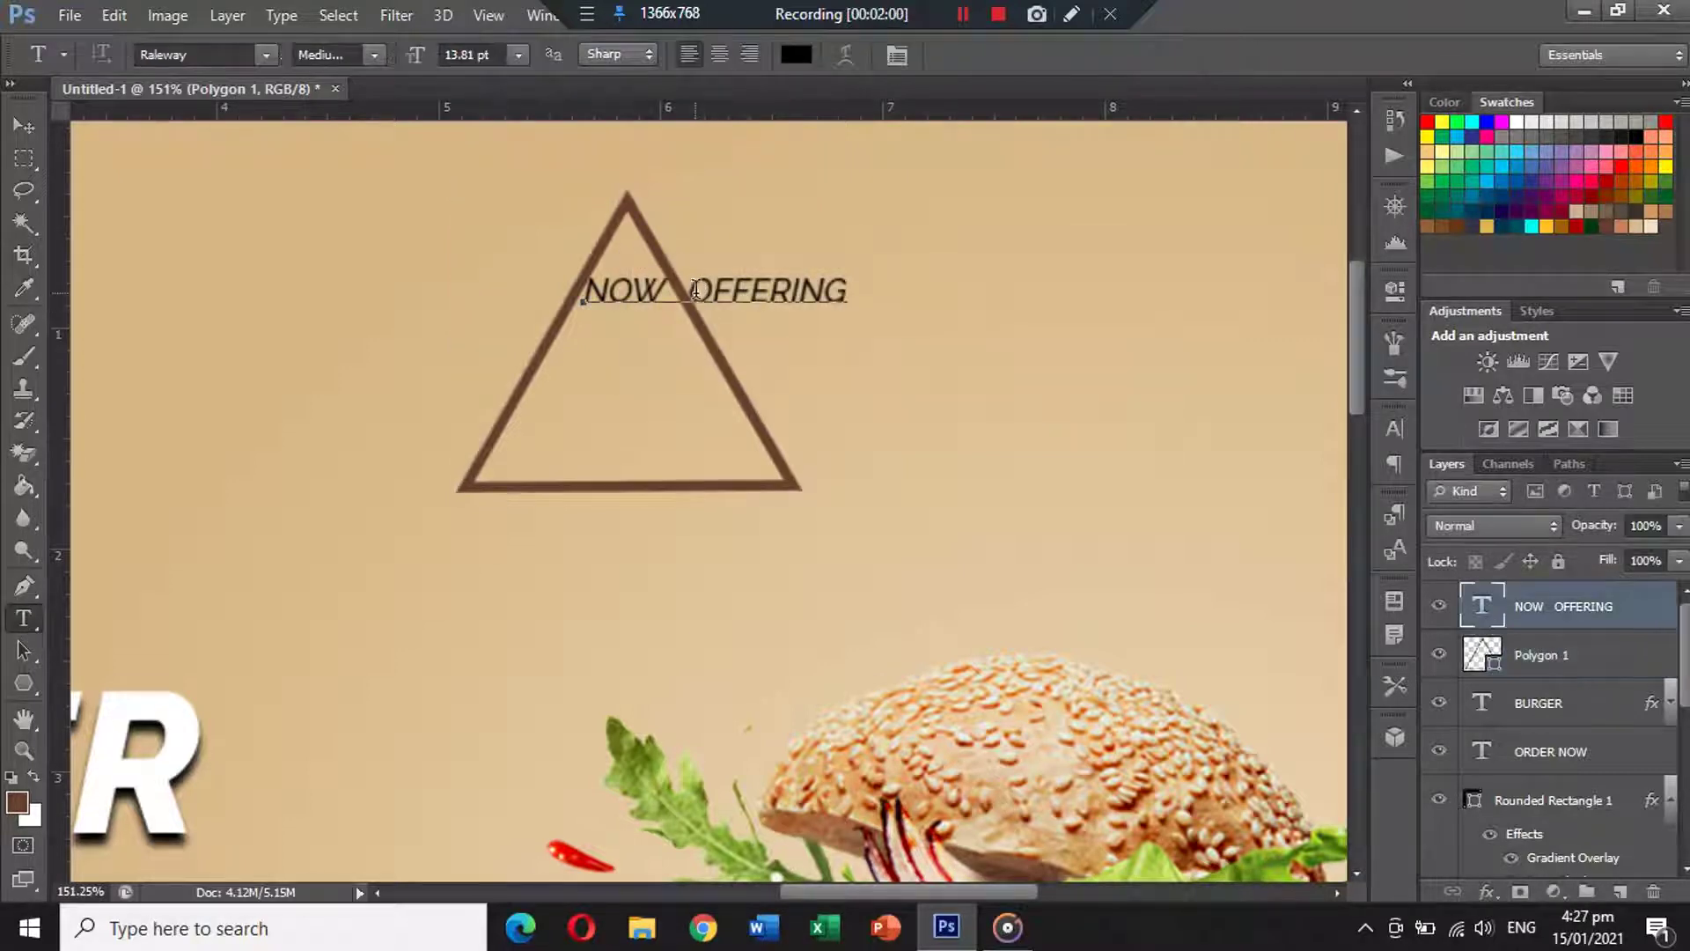
click(35, 125)
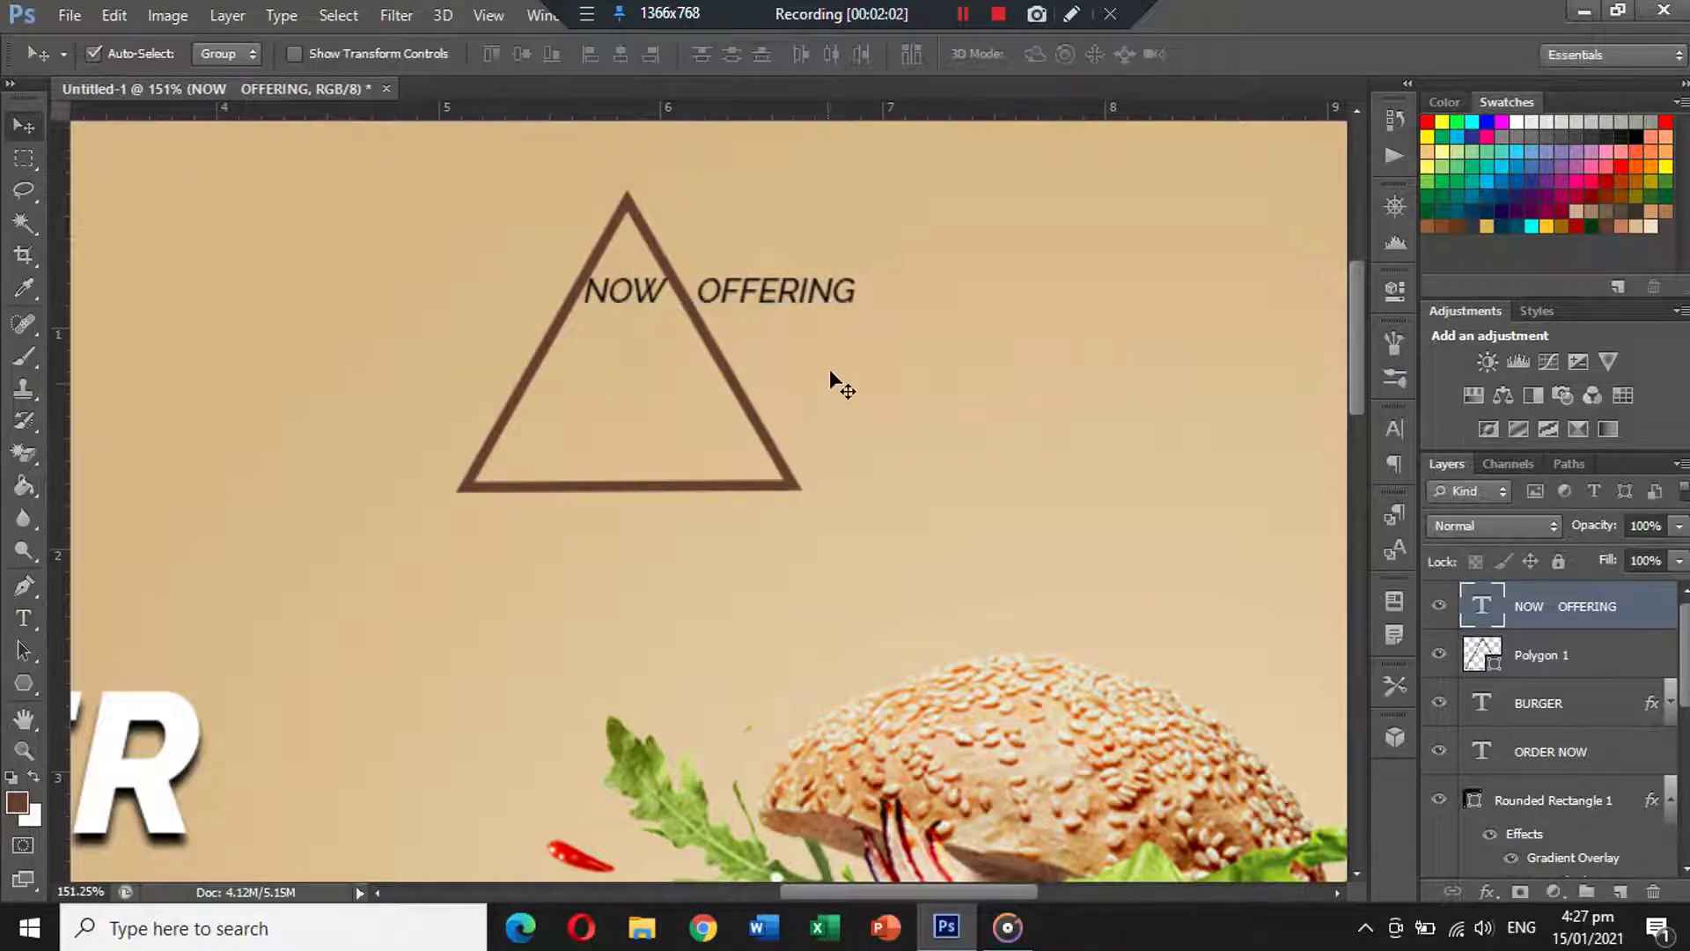
Add a new text line reading 24/7 DELIVERY on the cream area beside the triangle outline.
scroll(829, 368, down, 4)
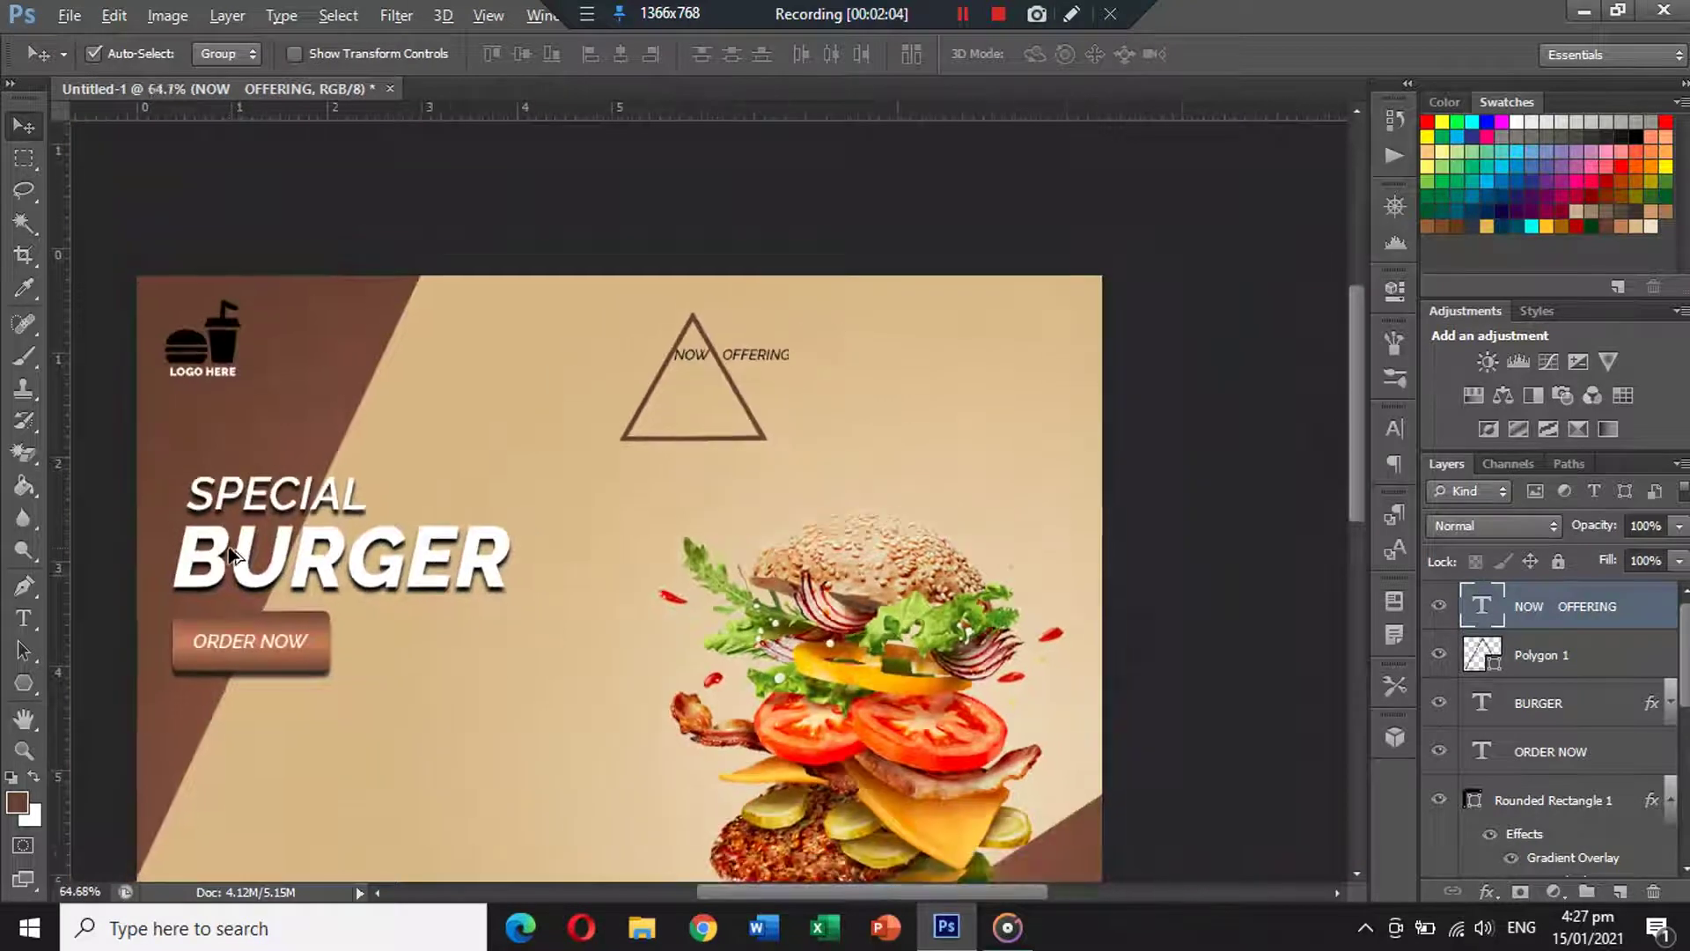
click(26, 621)
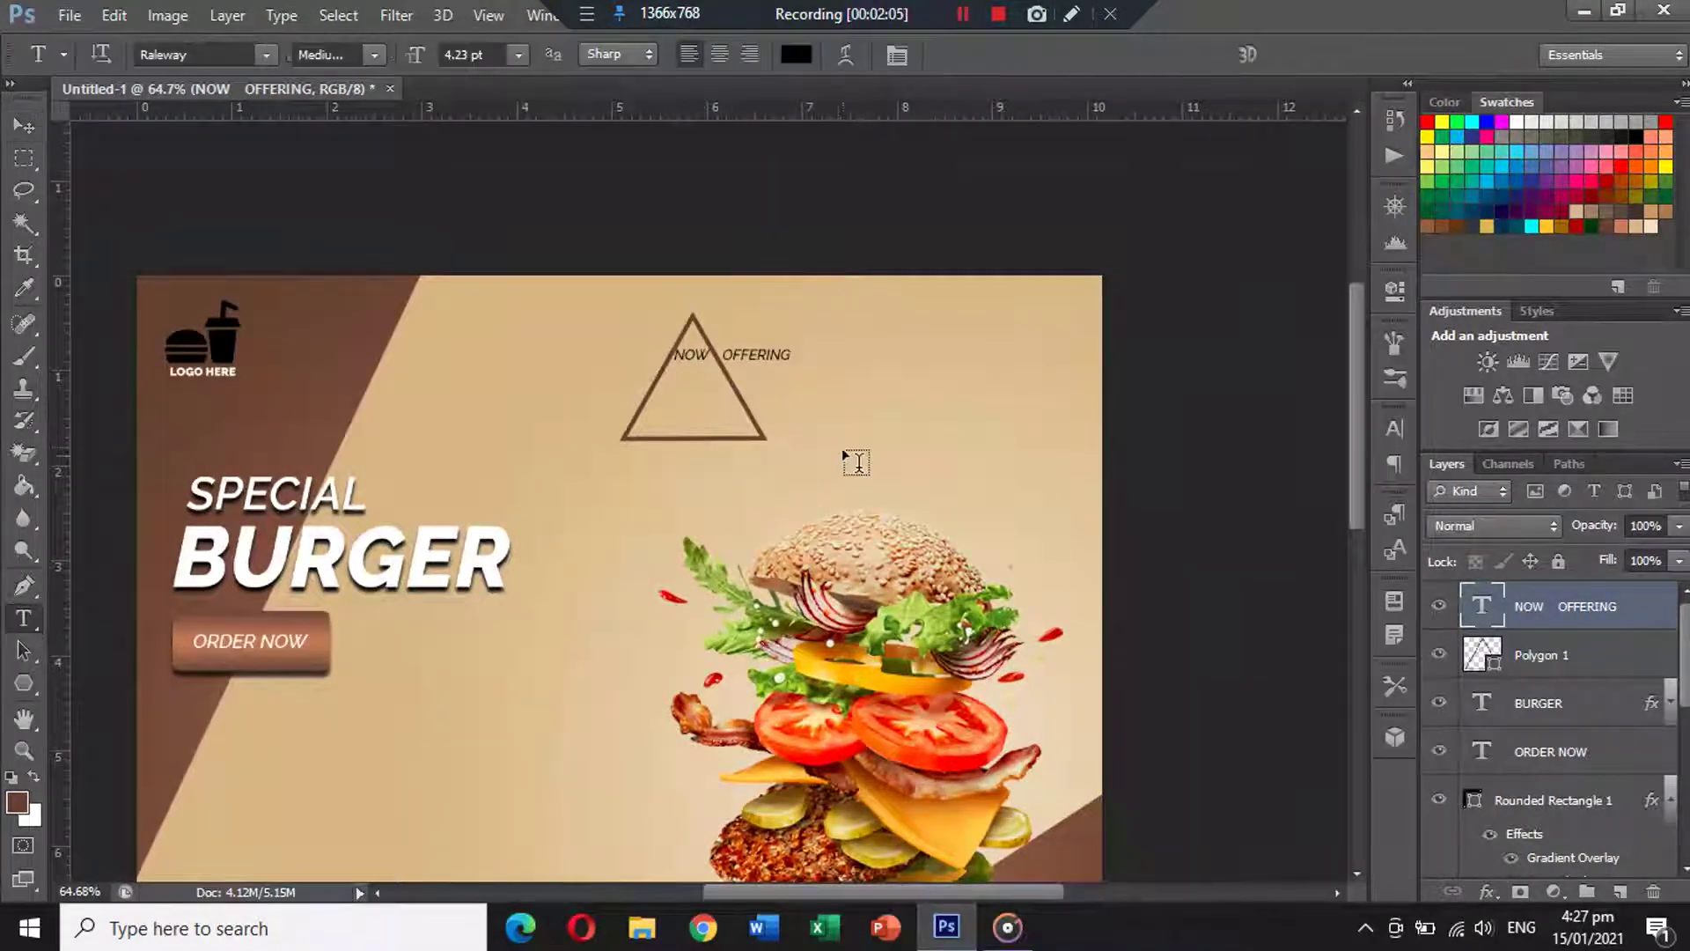
click(908, 411)
text(24/)
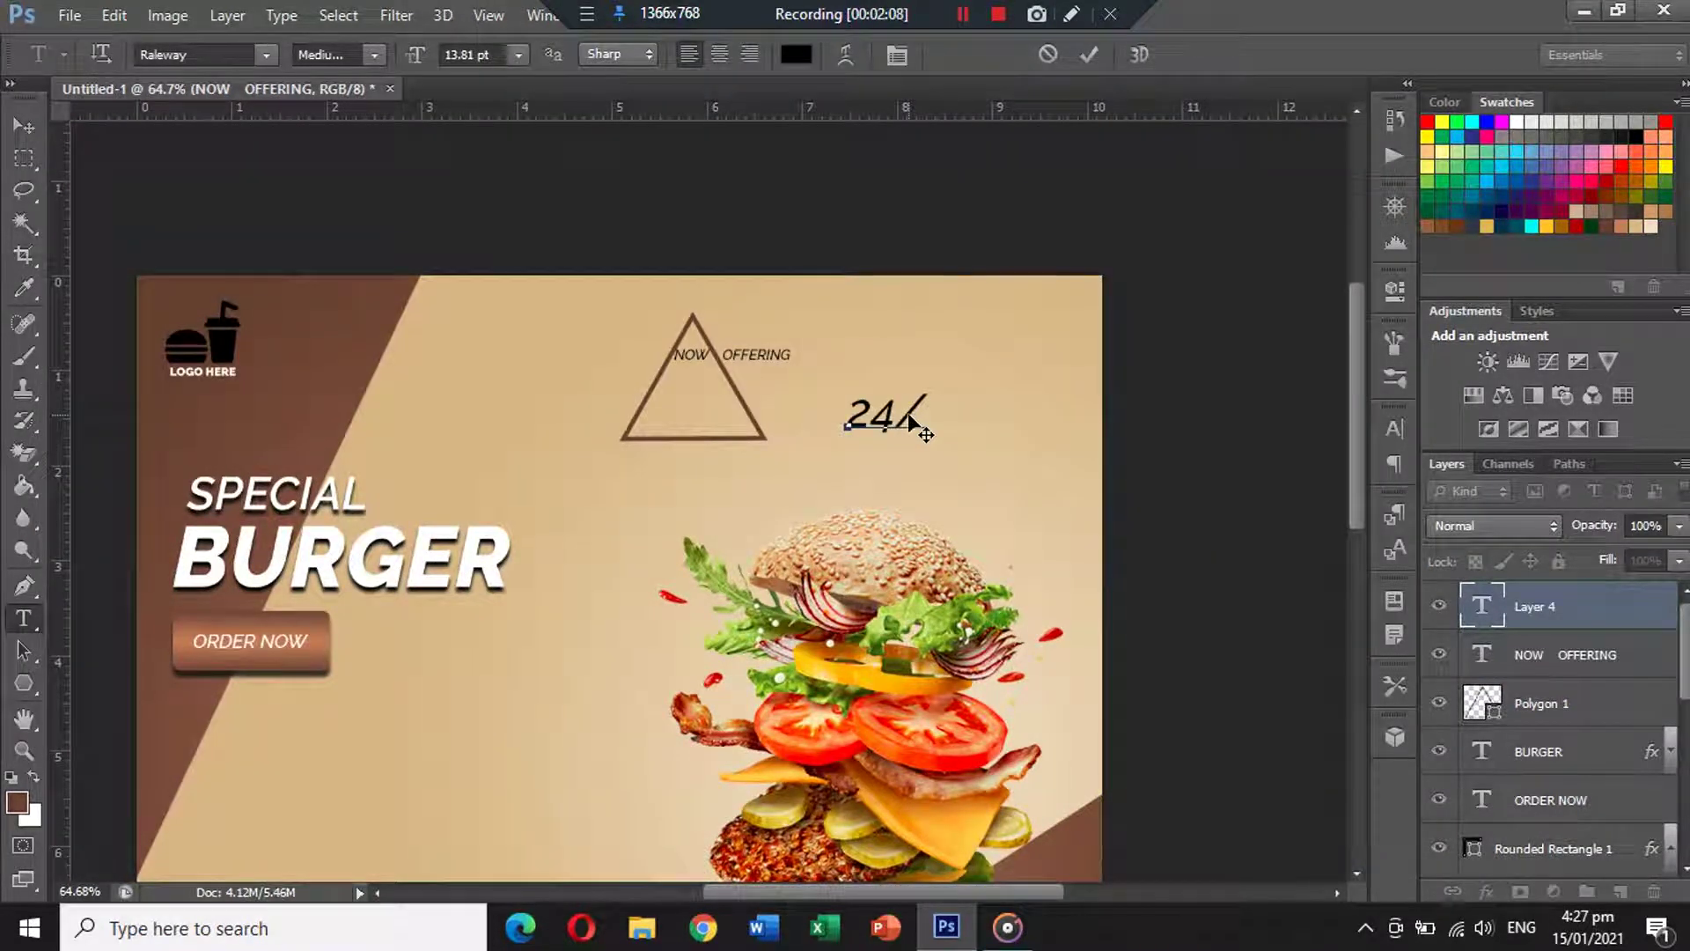
text(7 DELIVE)
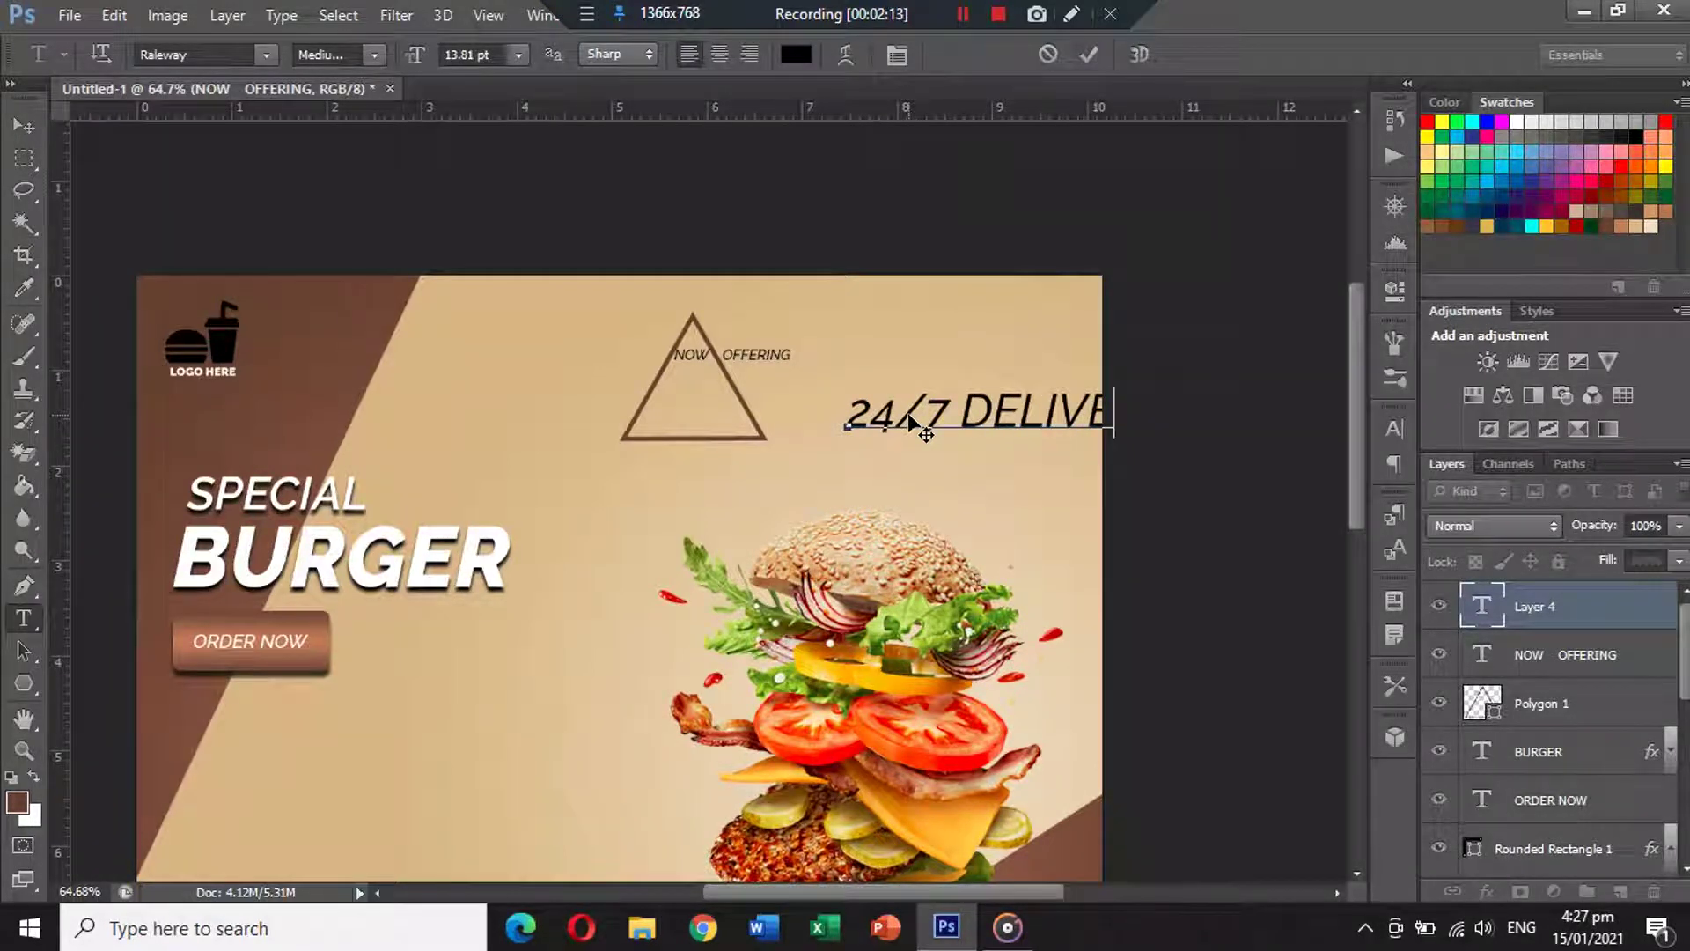
text(RY)
Recolor the 24/7 DELIVERY text to the headline's white and make its font weight the extra bold italic style.
key(ctrl+a)
click(795, 54)
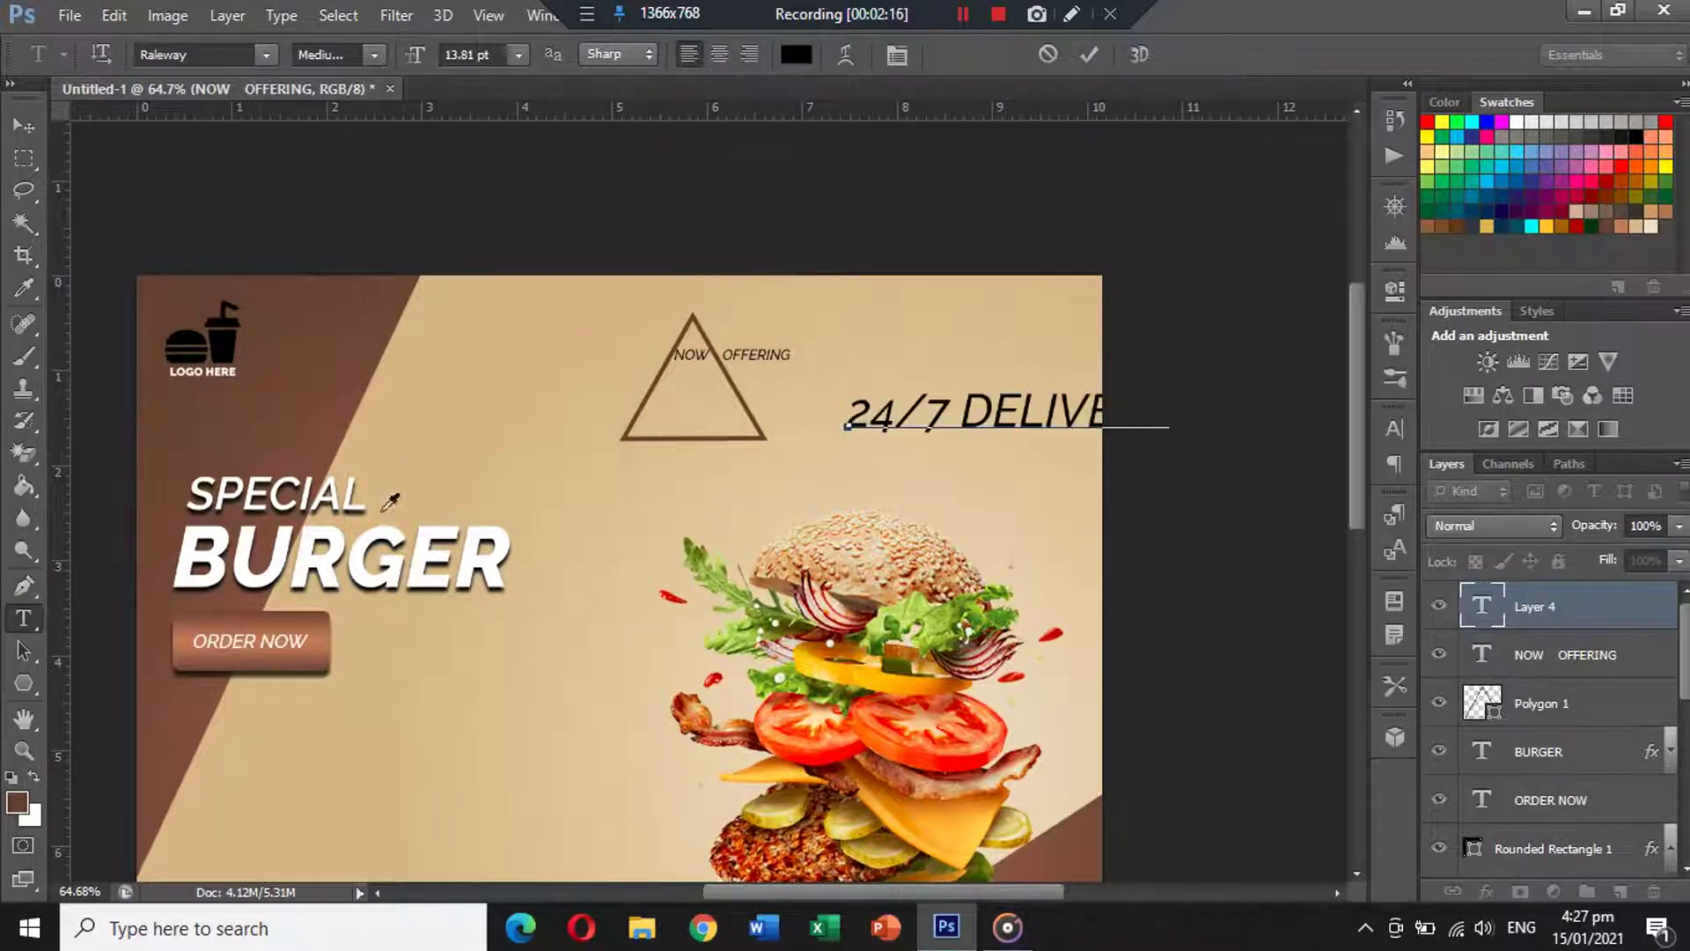
click(257, 549)
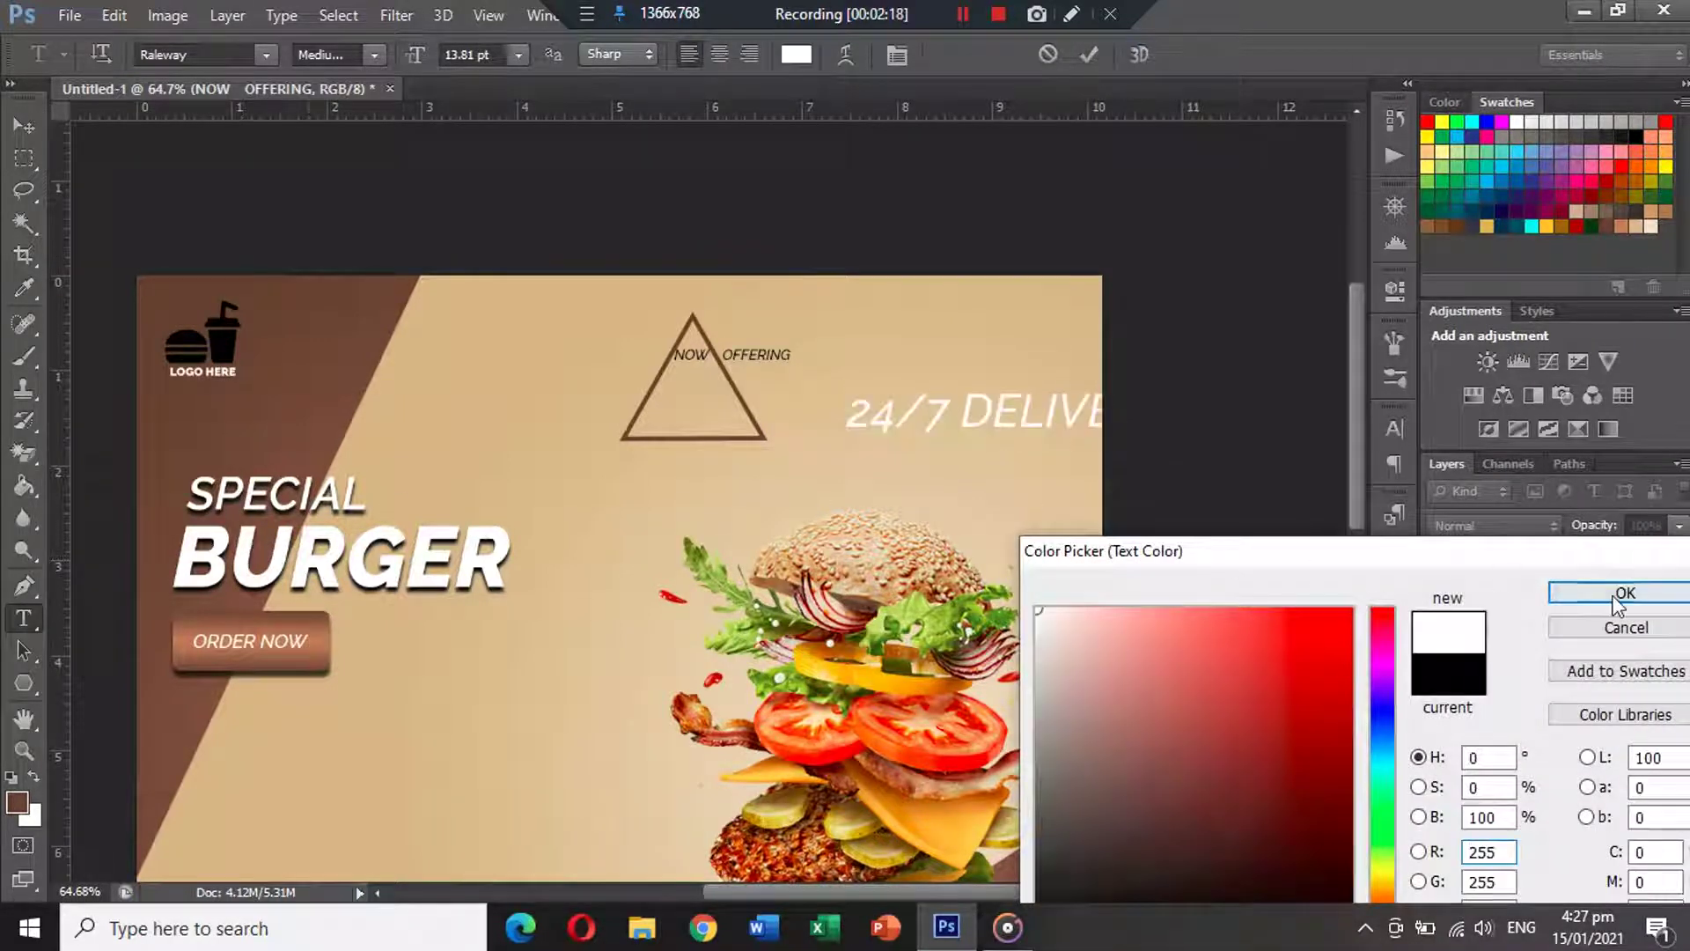
click(1614, 598)
click(377, 55)
click(394, 338)
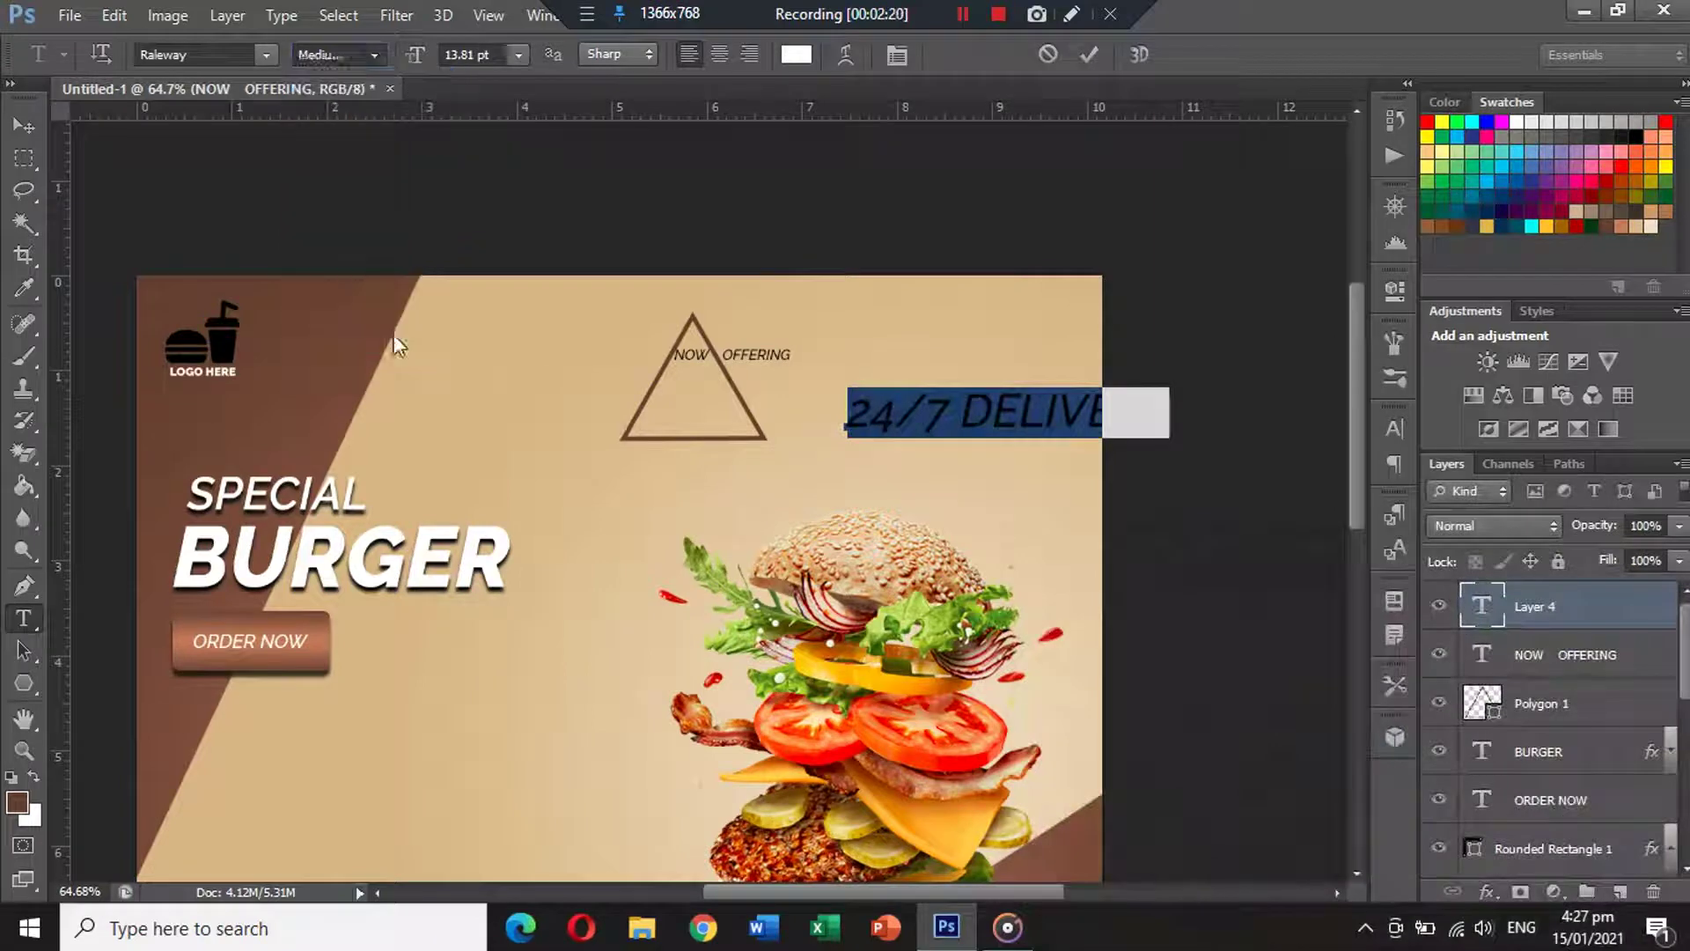
click(26, 123)
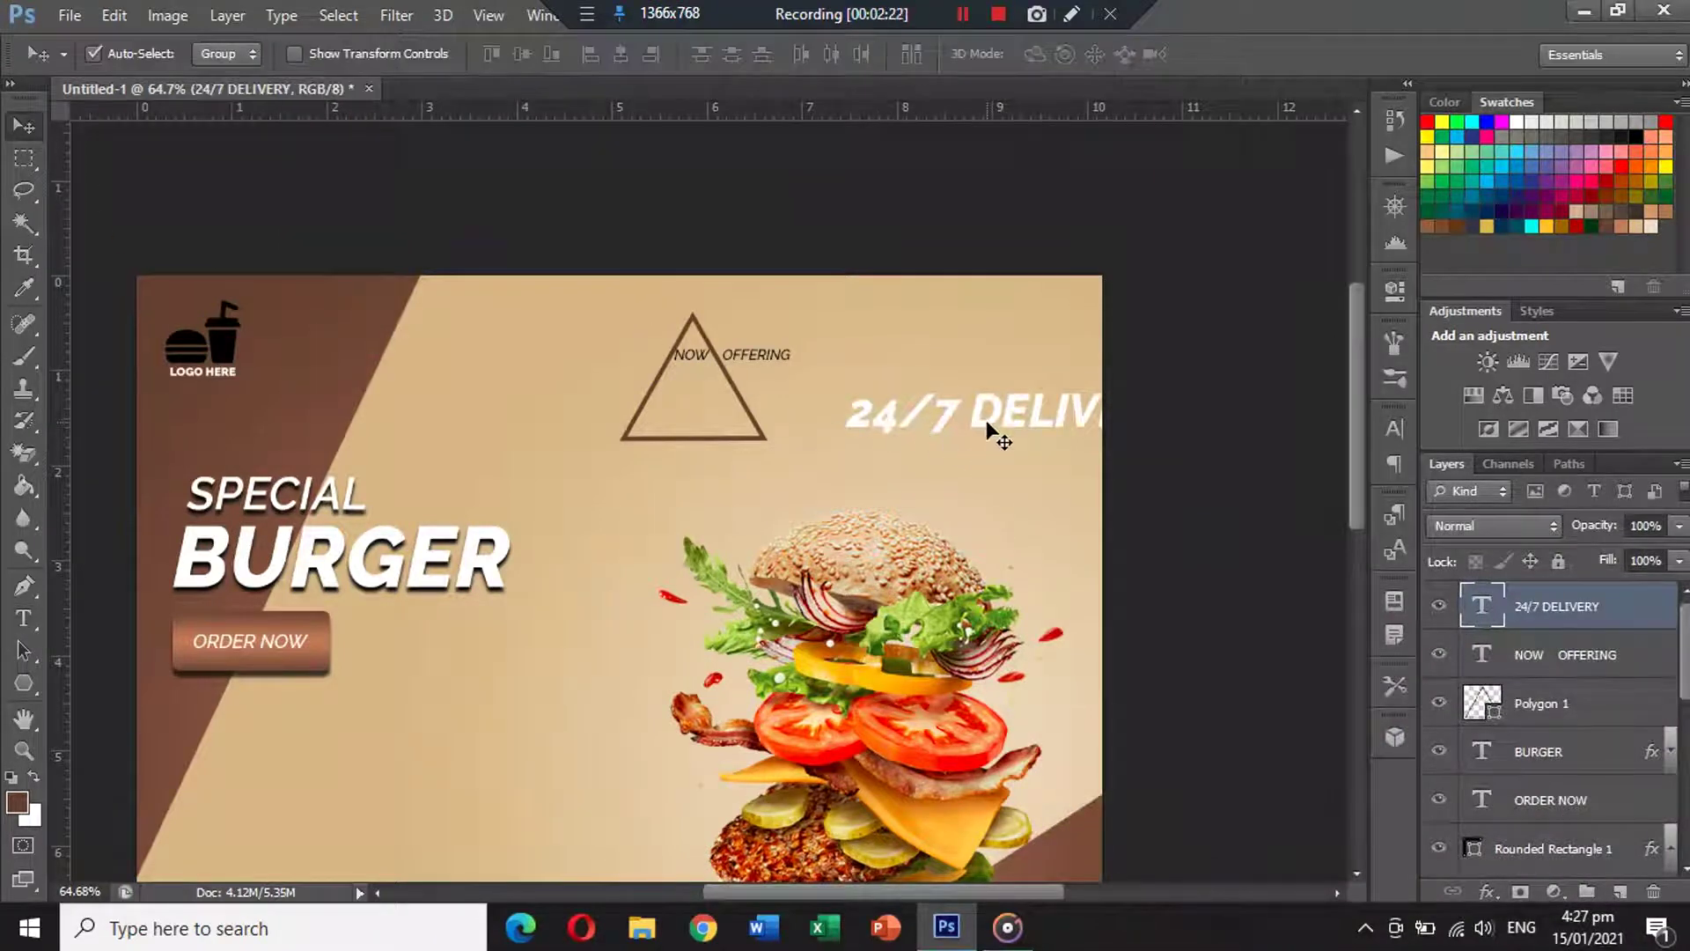
Move 24/7 DELIVERY across the lower part of the triangle and nudge NOW OFFERING down to sit just above it.
drag(986, 419, 803, 403)
click(757, 353)
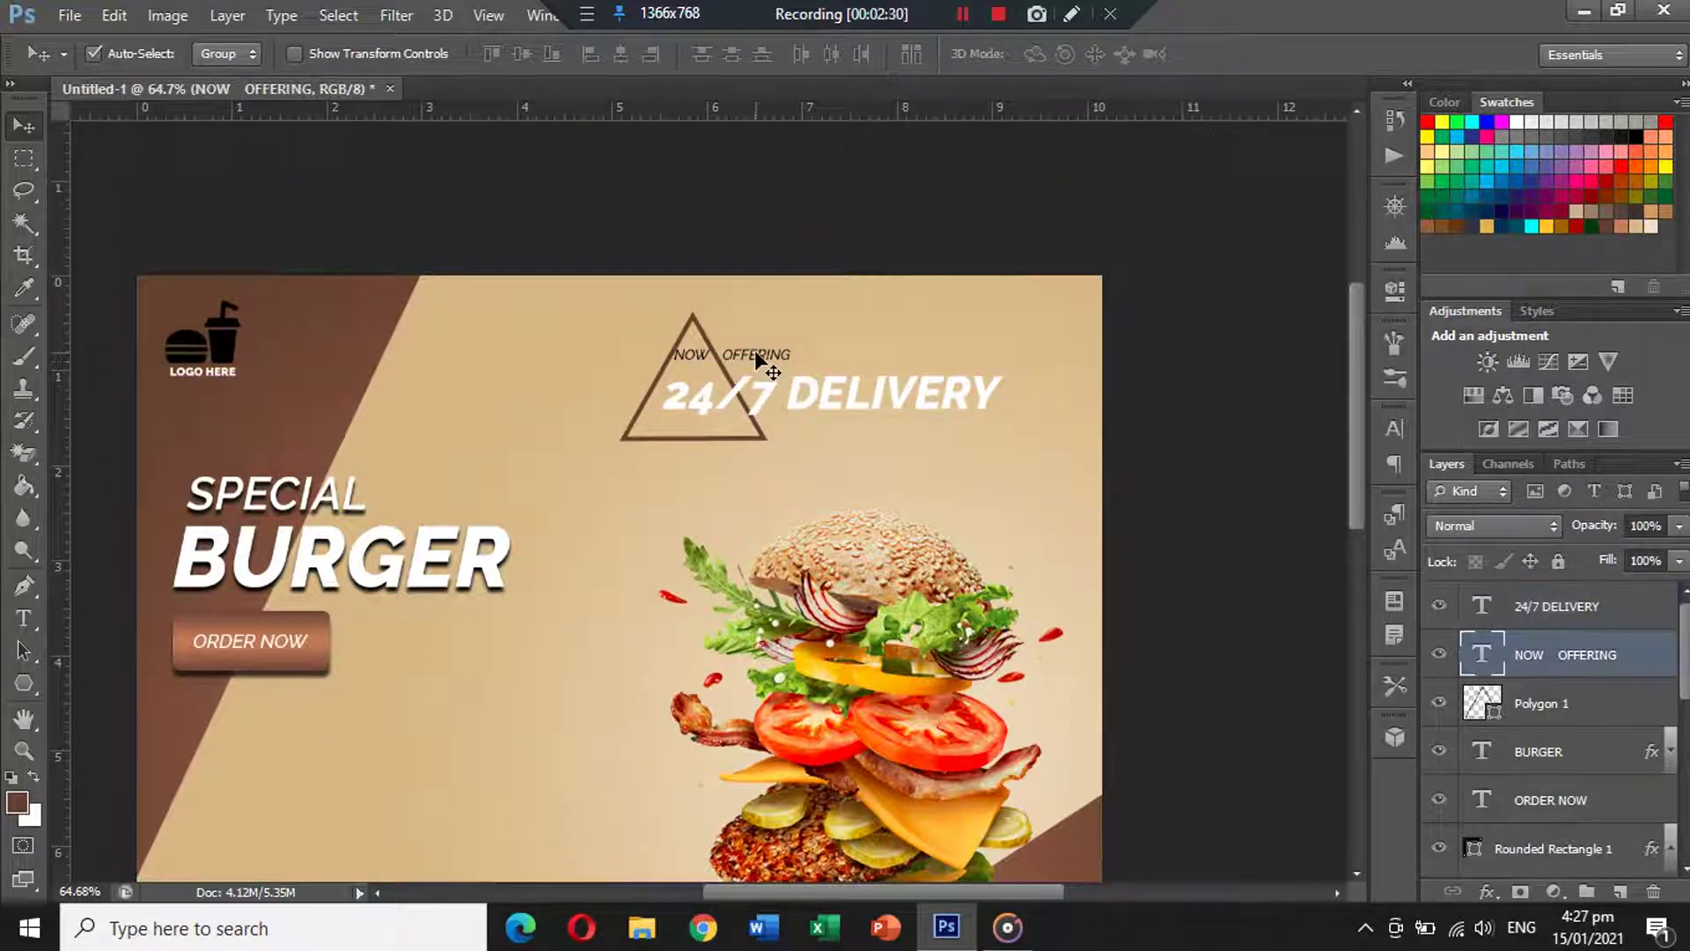
key(Down)
key(Down)
key(Down)
key(Down)
key(Down)
key(Down)
key(Down)
key(Down)
key(Down)
key(Down)
key(Down)
key(Down)
key(Down)
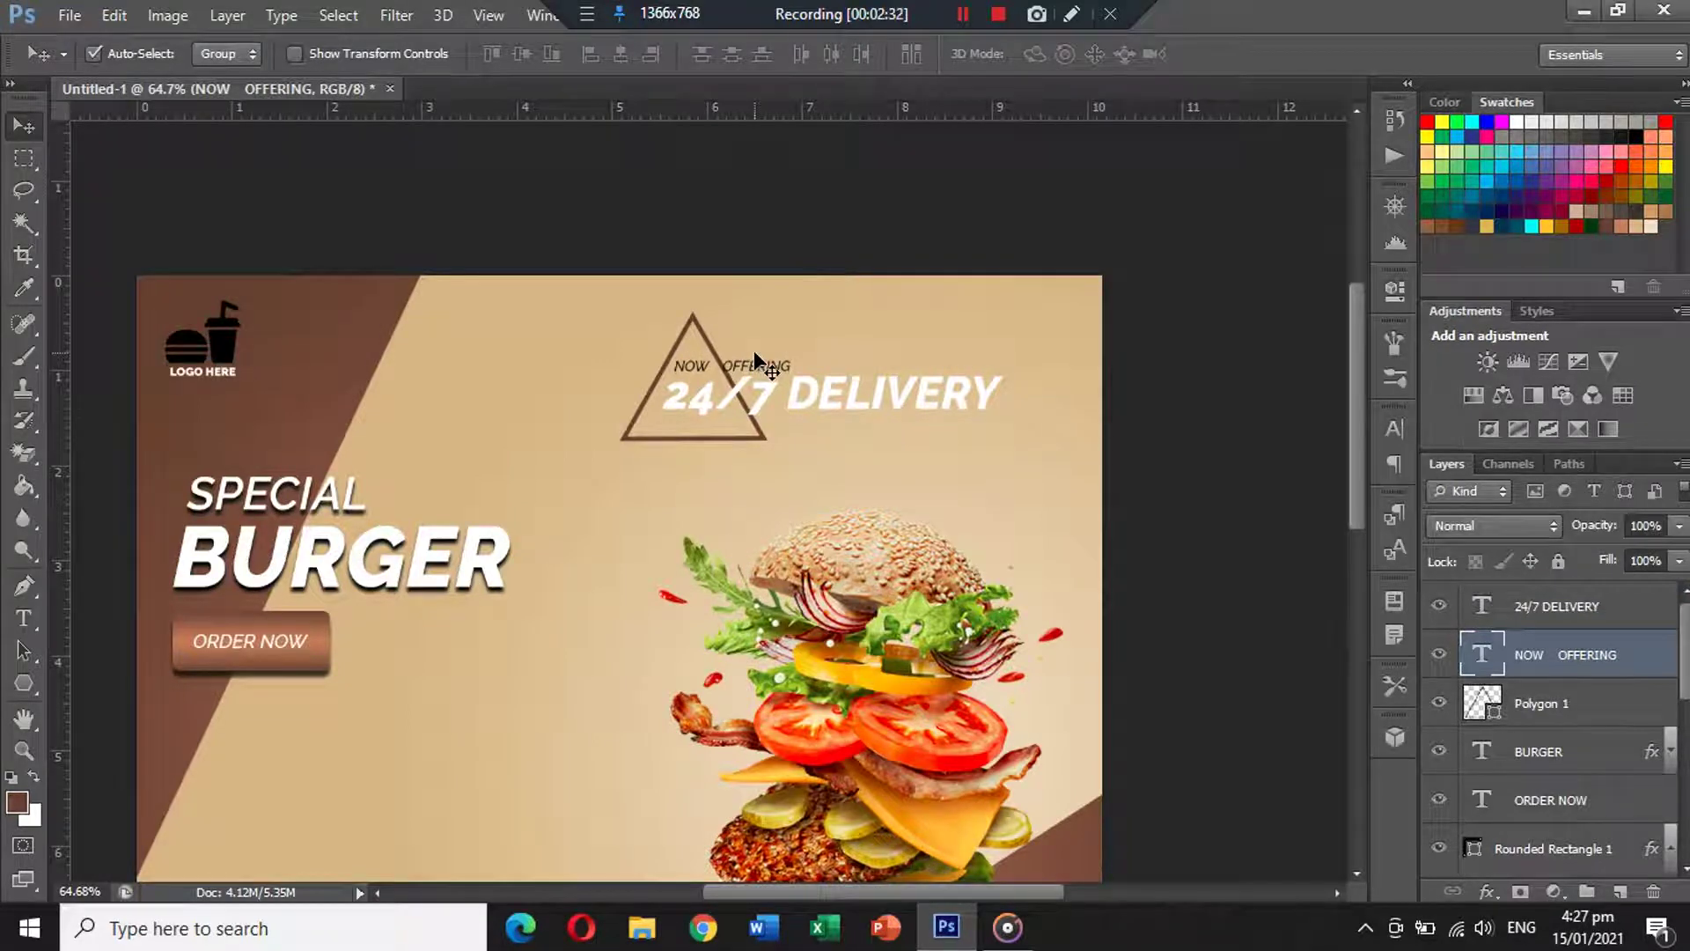
Open the 1081-bumpy-circle (1) image, bring its shape into the poster and place it beside the top bun below DELIVERY.
scroll(753, 352, down, 3)
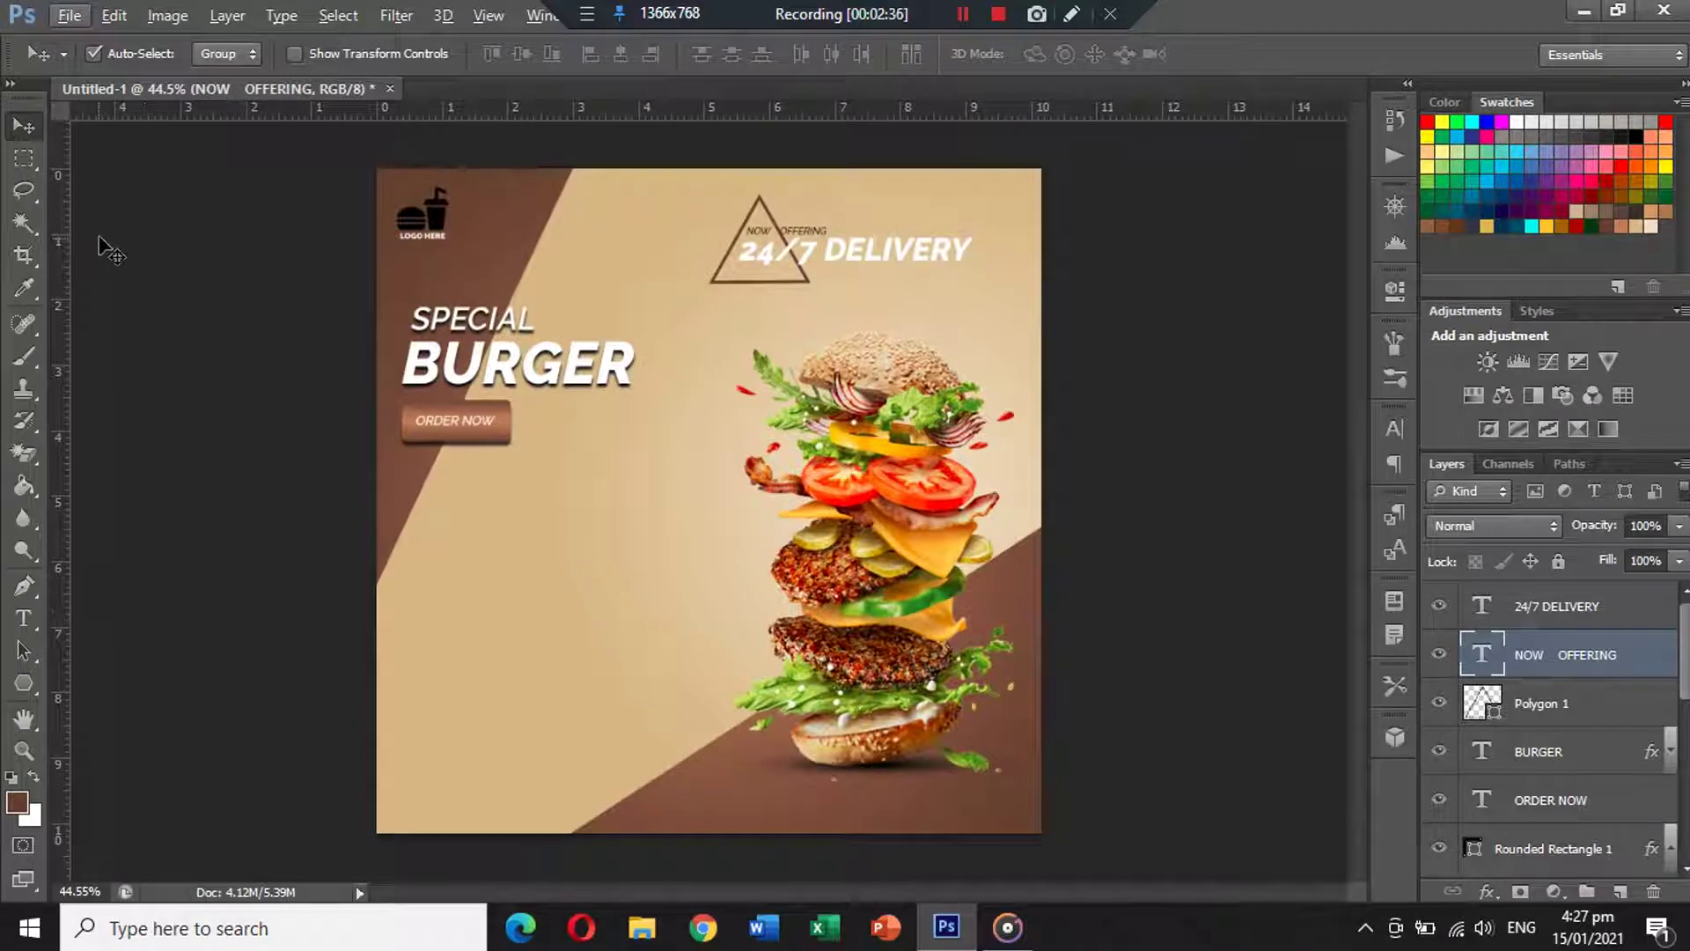
click(64, 19)
click(89, 64)
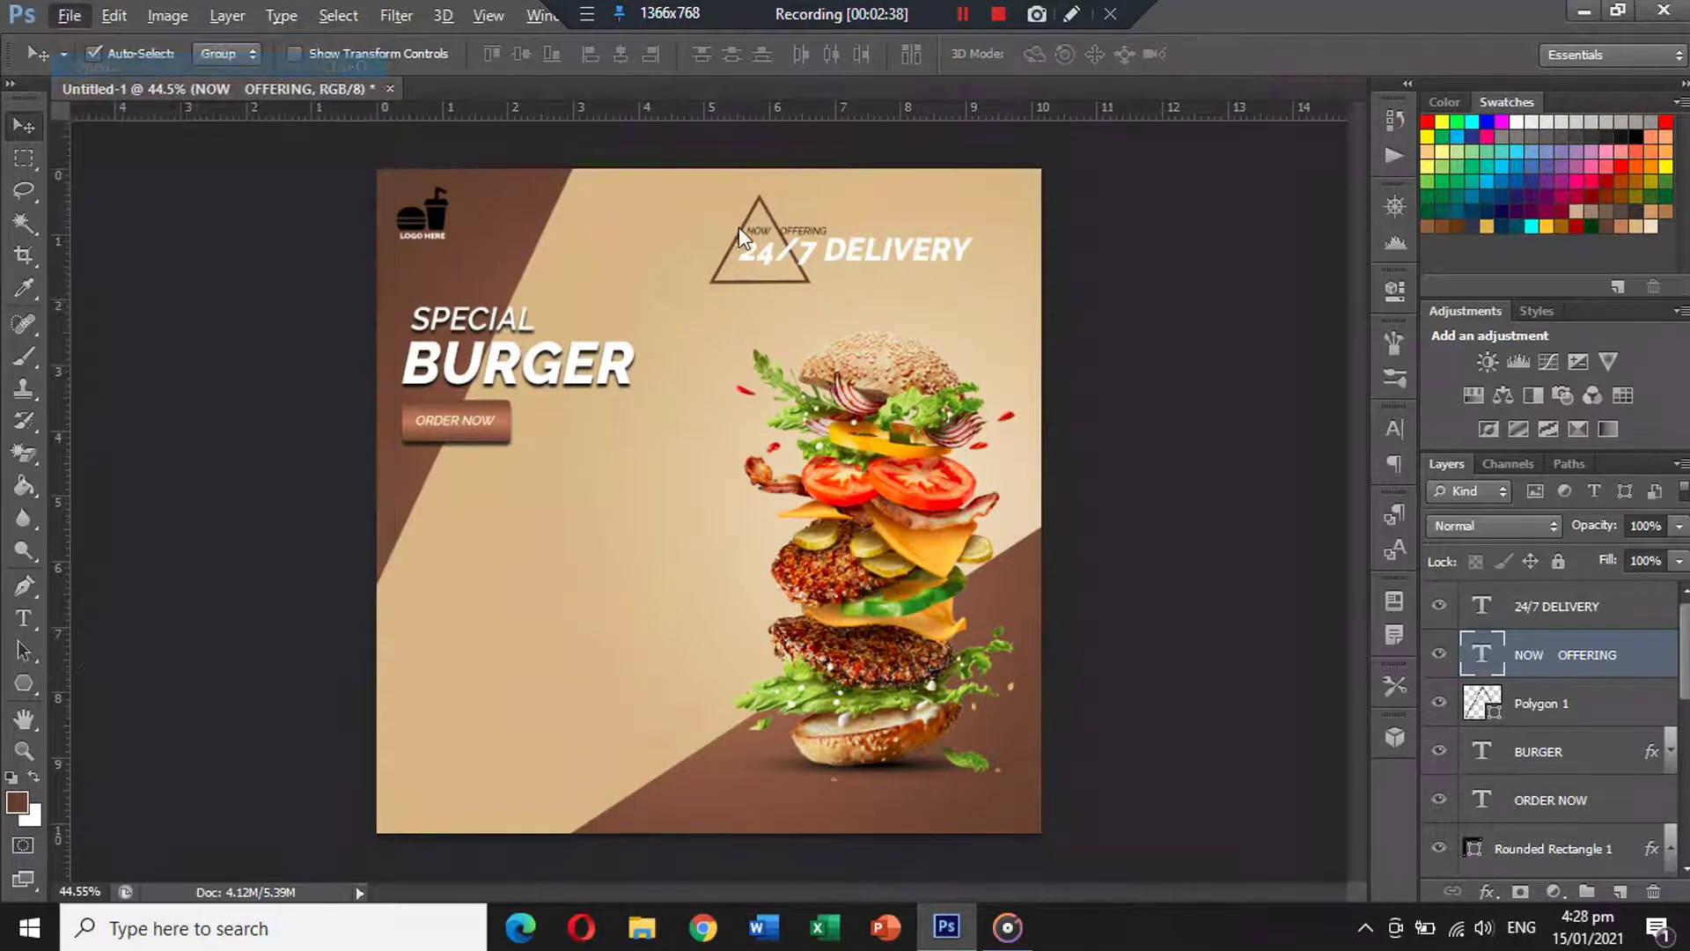
click(689, 293)
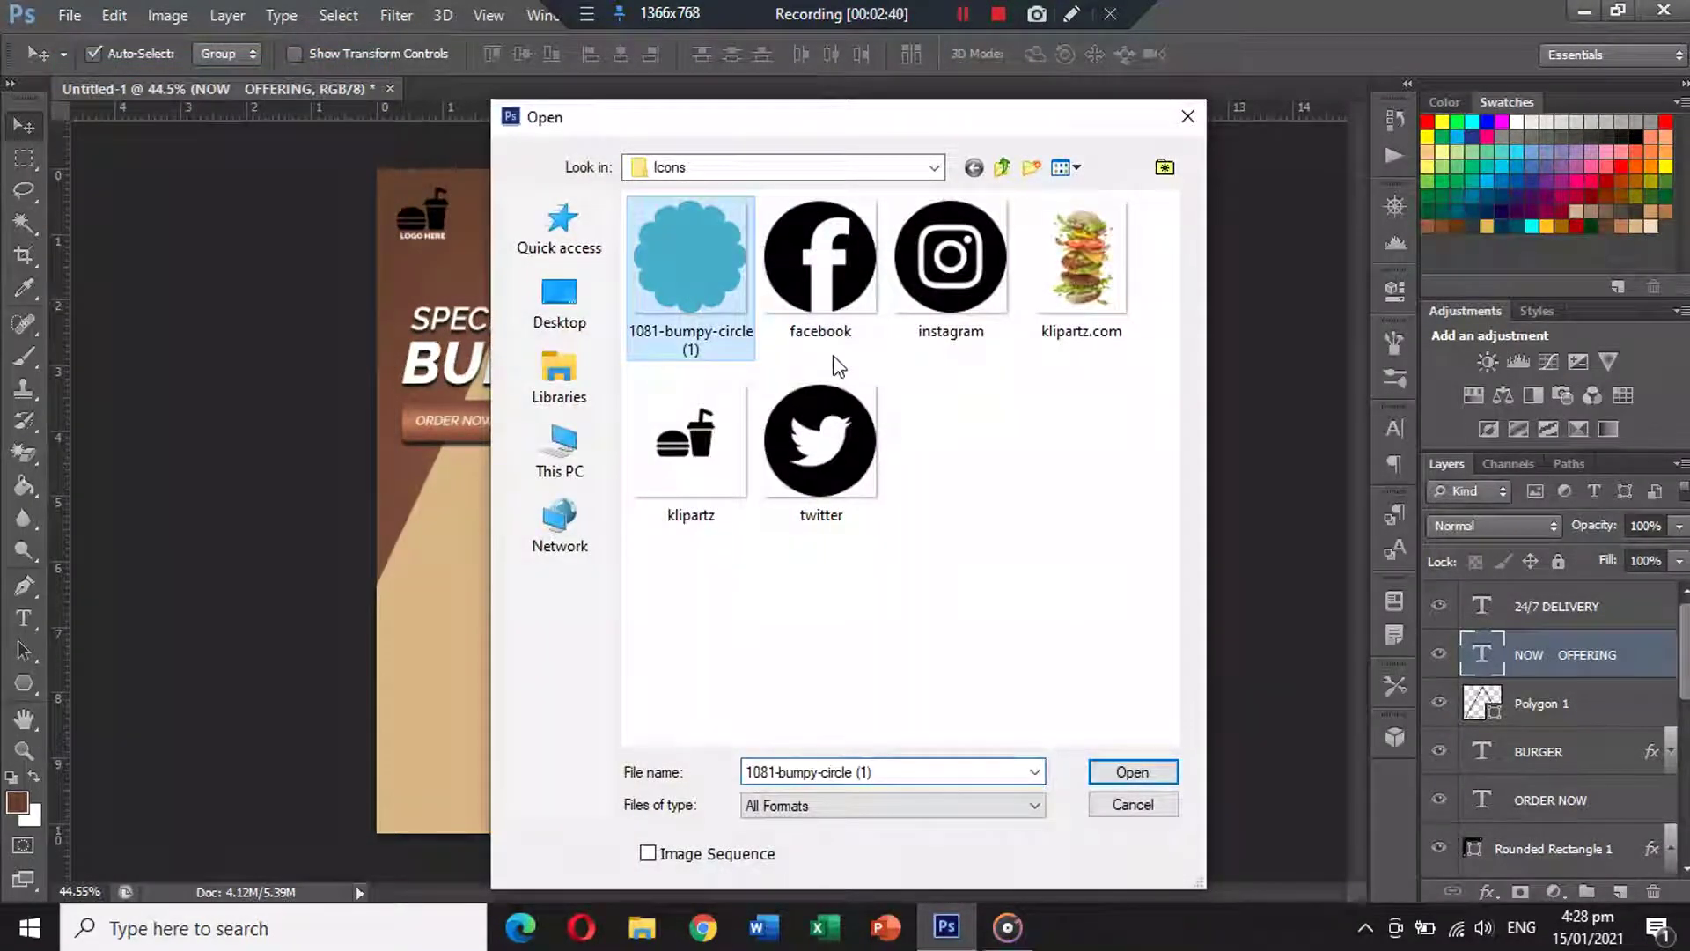
key(Return)
drag(837, 332, 778, 95)
click(774, 88)
click(856, 363)
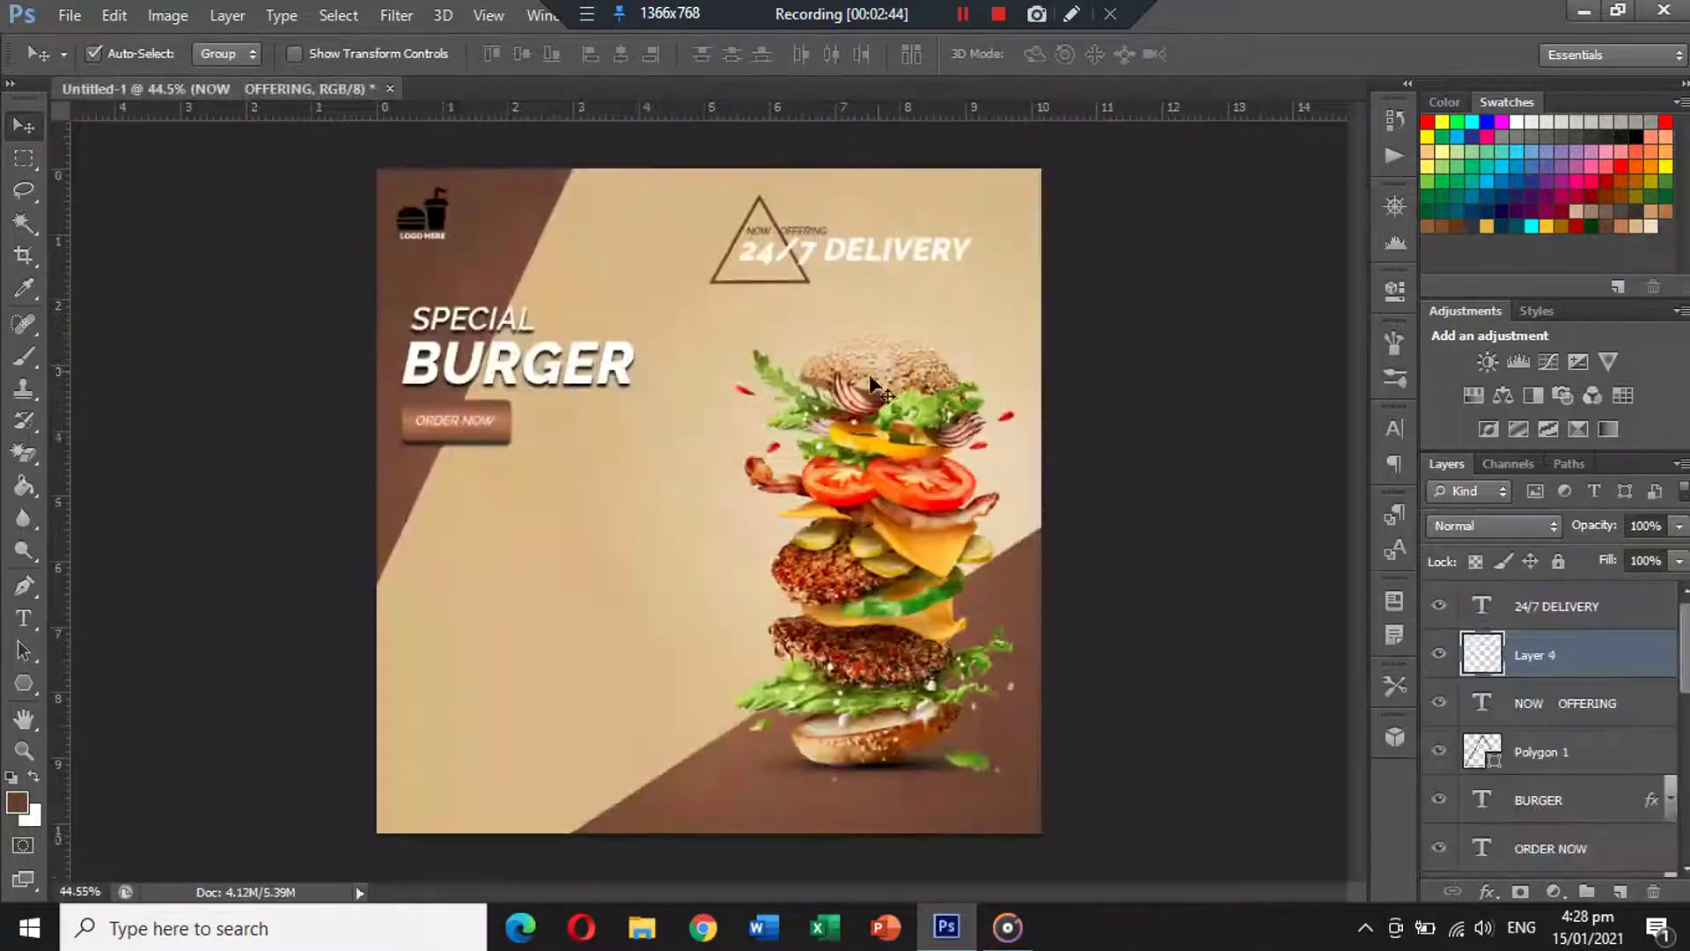
drag(753, 482, 1012, 317)
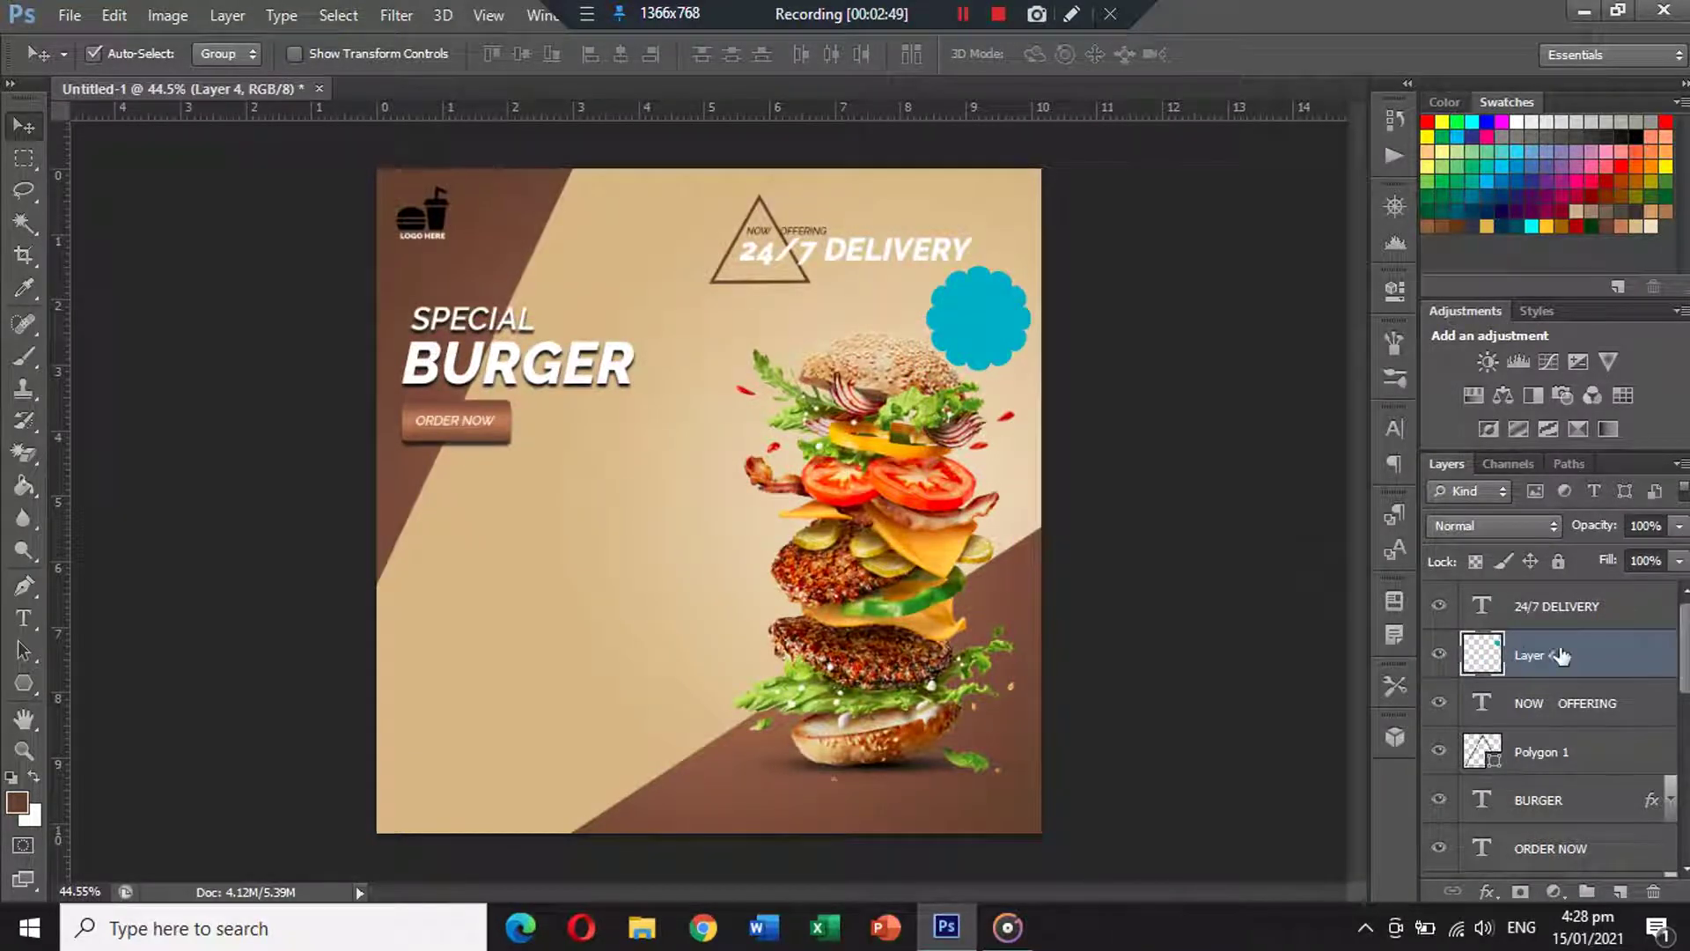
Apply a black Color Overlay at 100% opacity to the bumpy circle.
double_click(1641, 637)
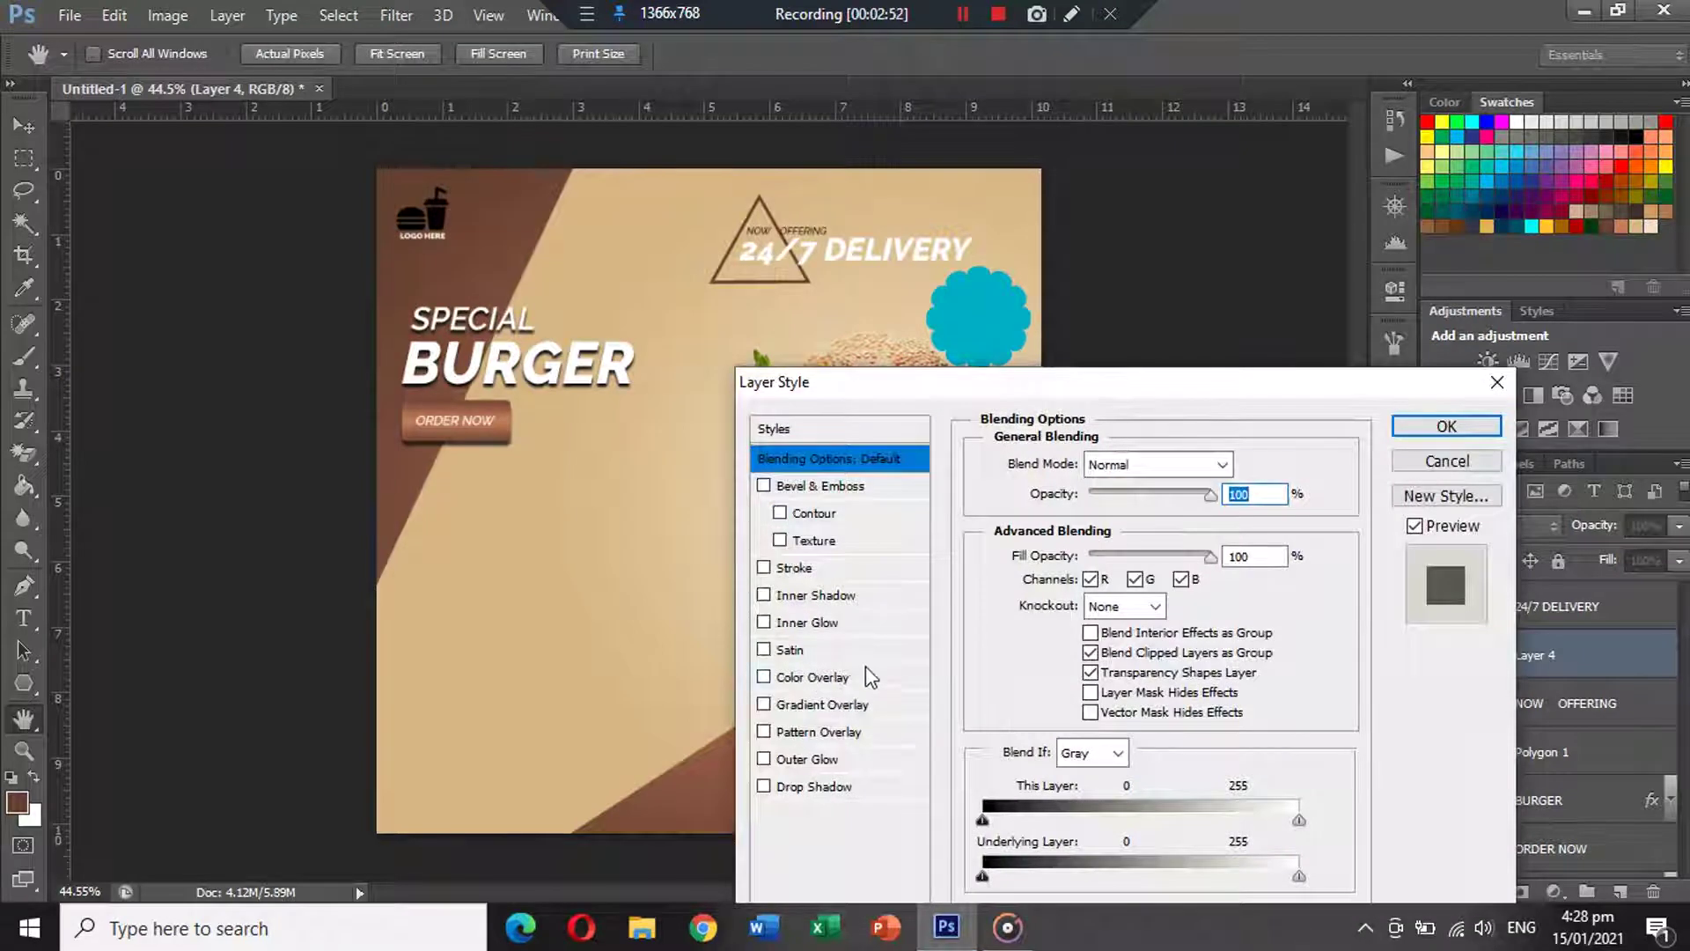
click(859, 676)
click(1265, 476)
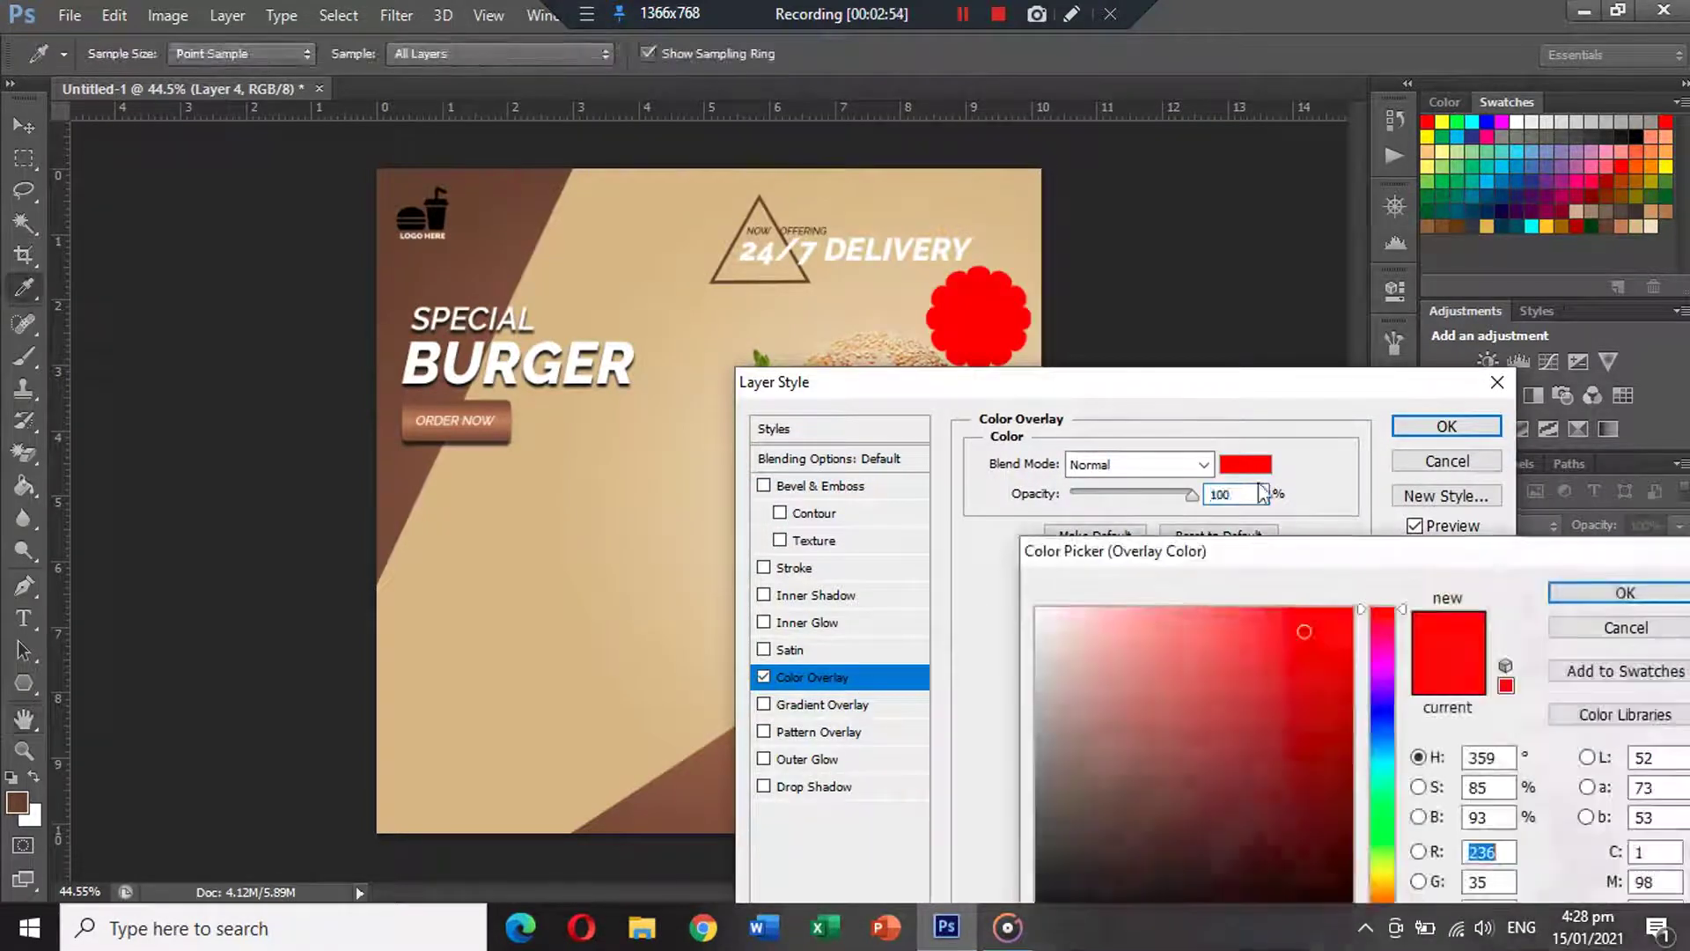
text(0)
click(1622, 591)
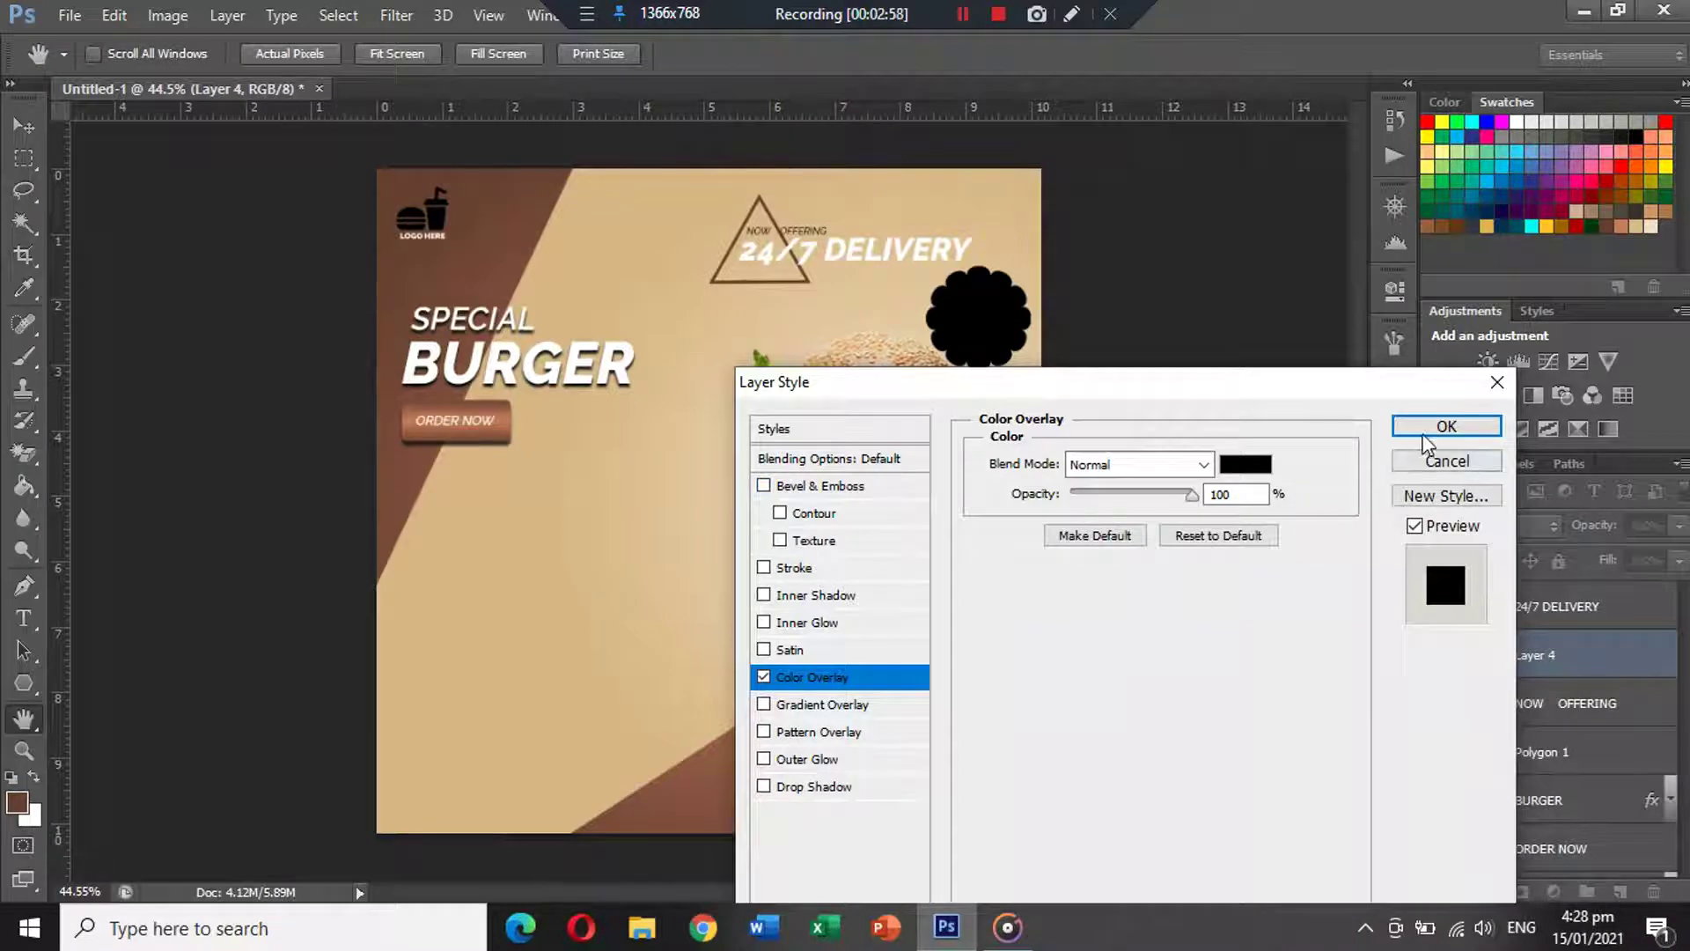
click(1427, 437)
Add a white 20% text and place it in the upper half of the black badge.
key(t)
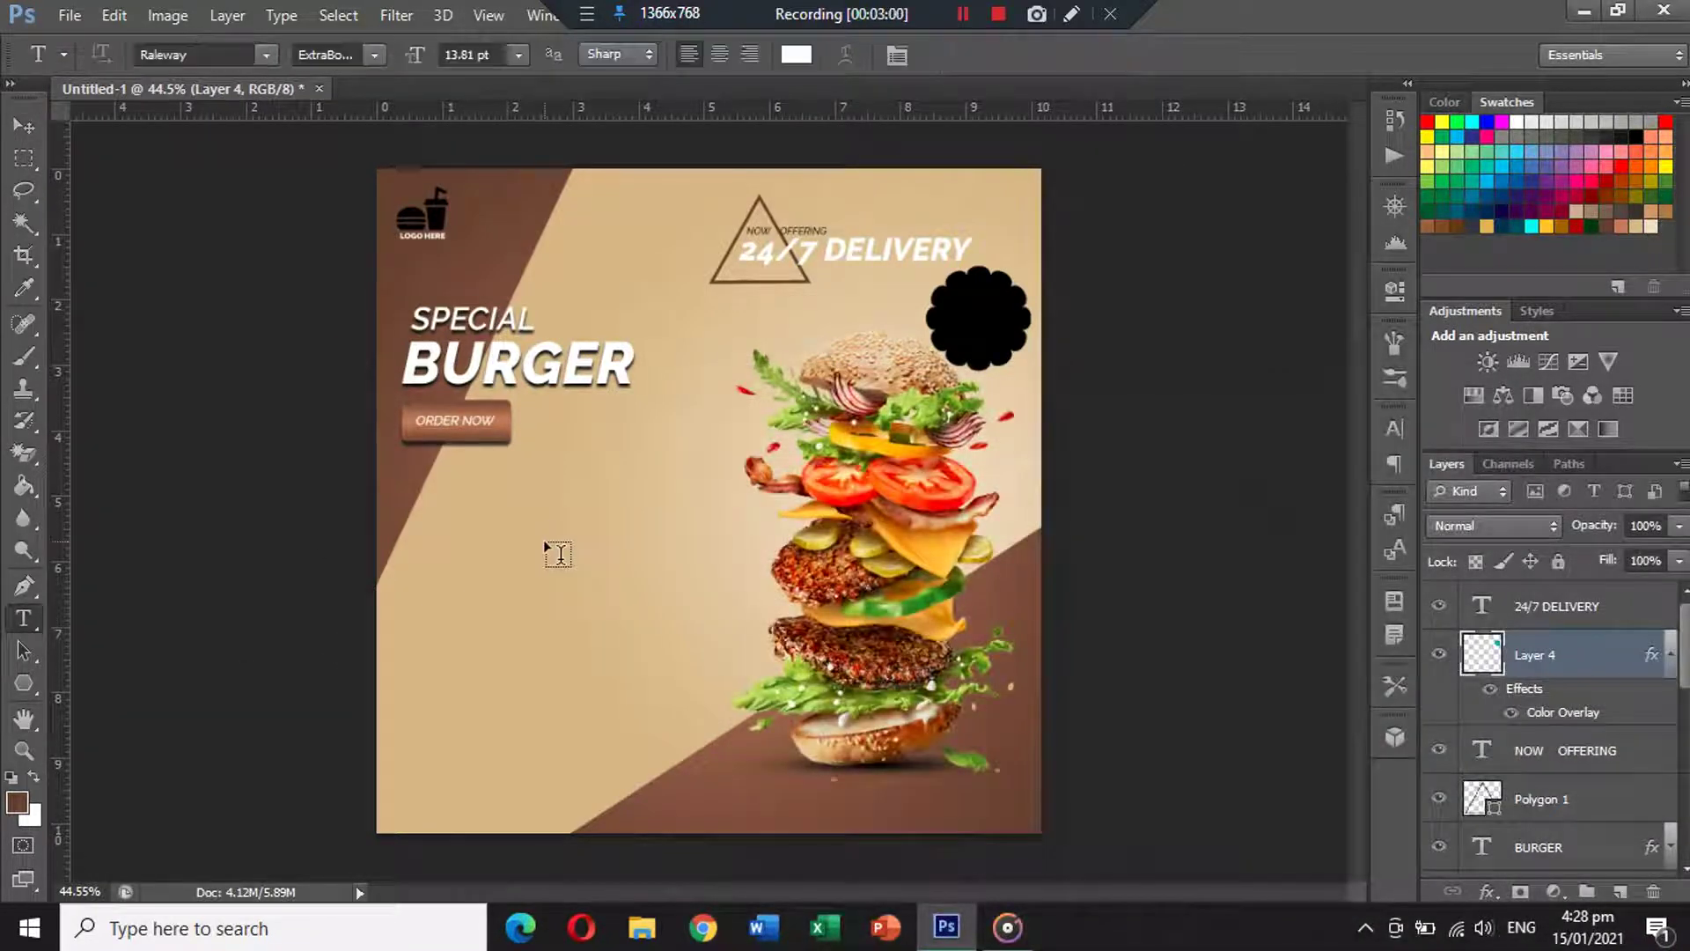
click(548, 544)
text(20)
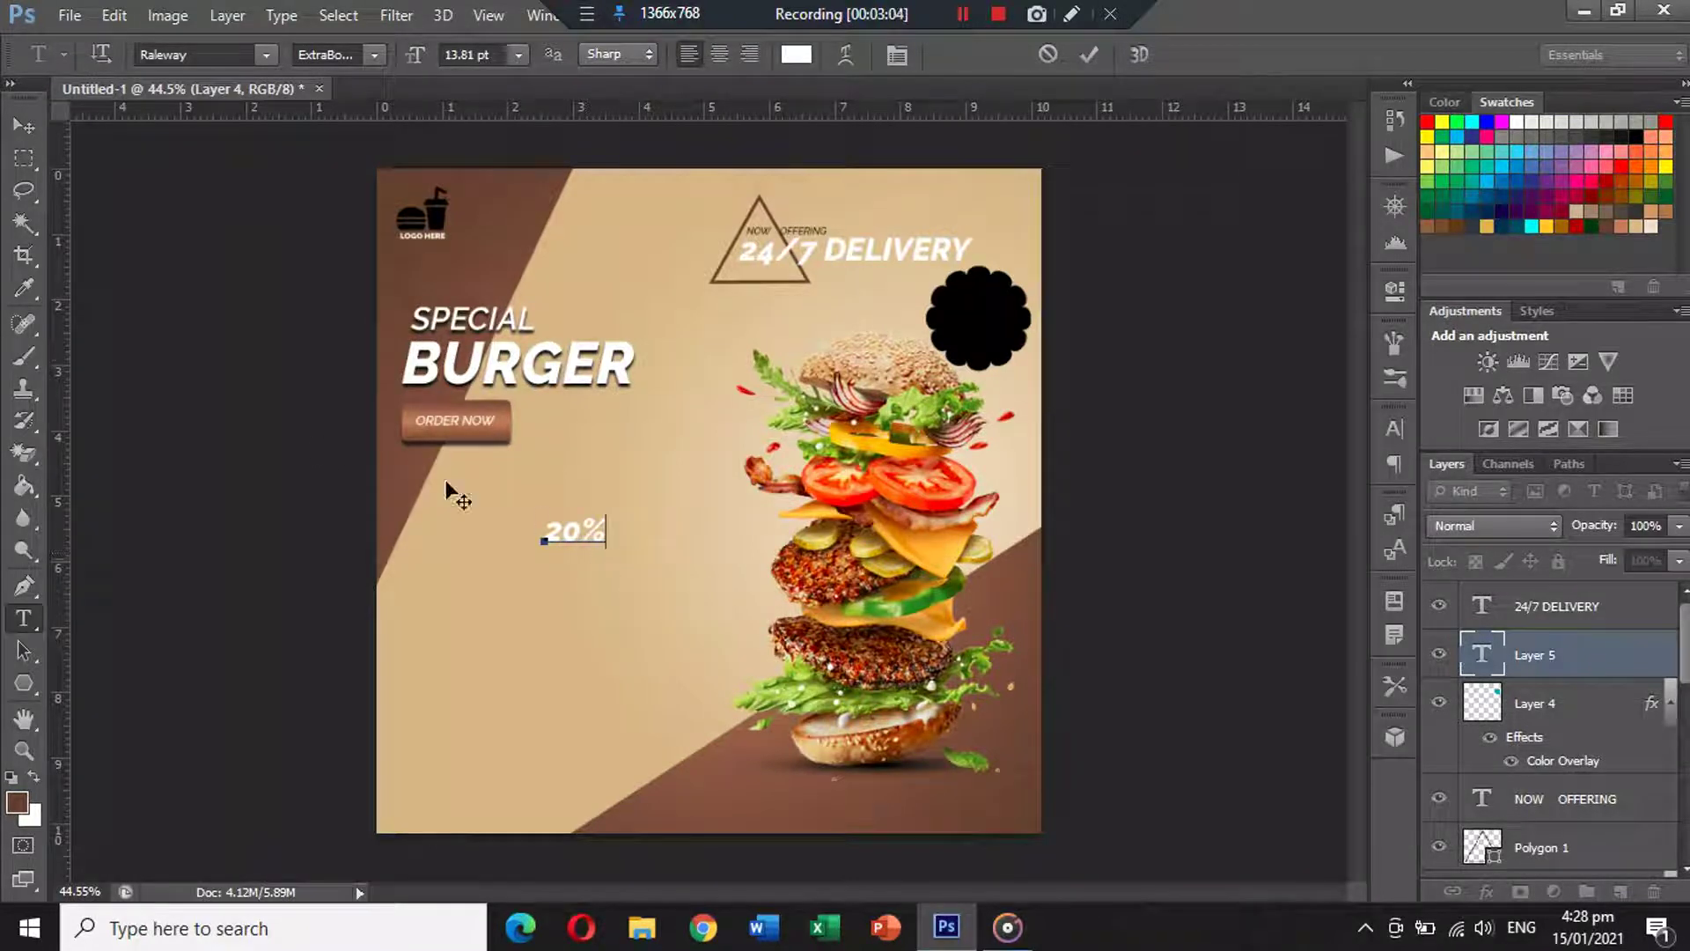
click(24, 125)
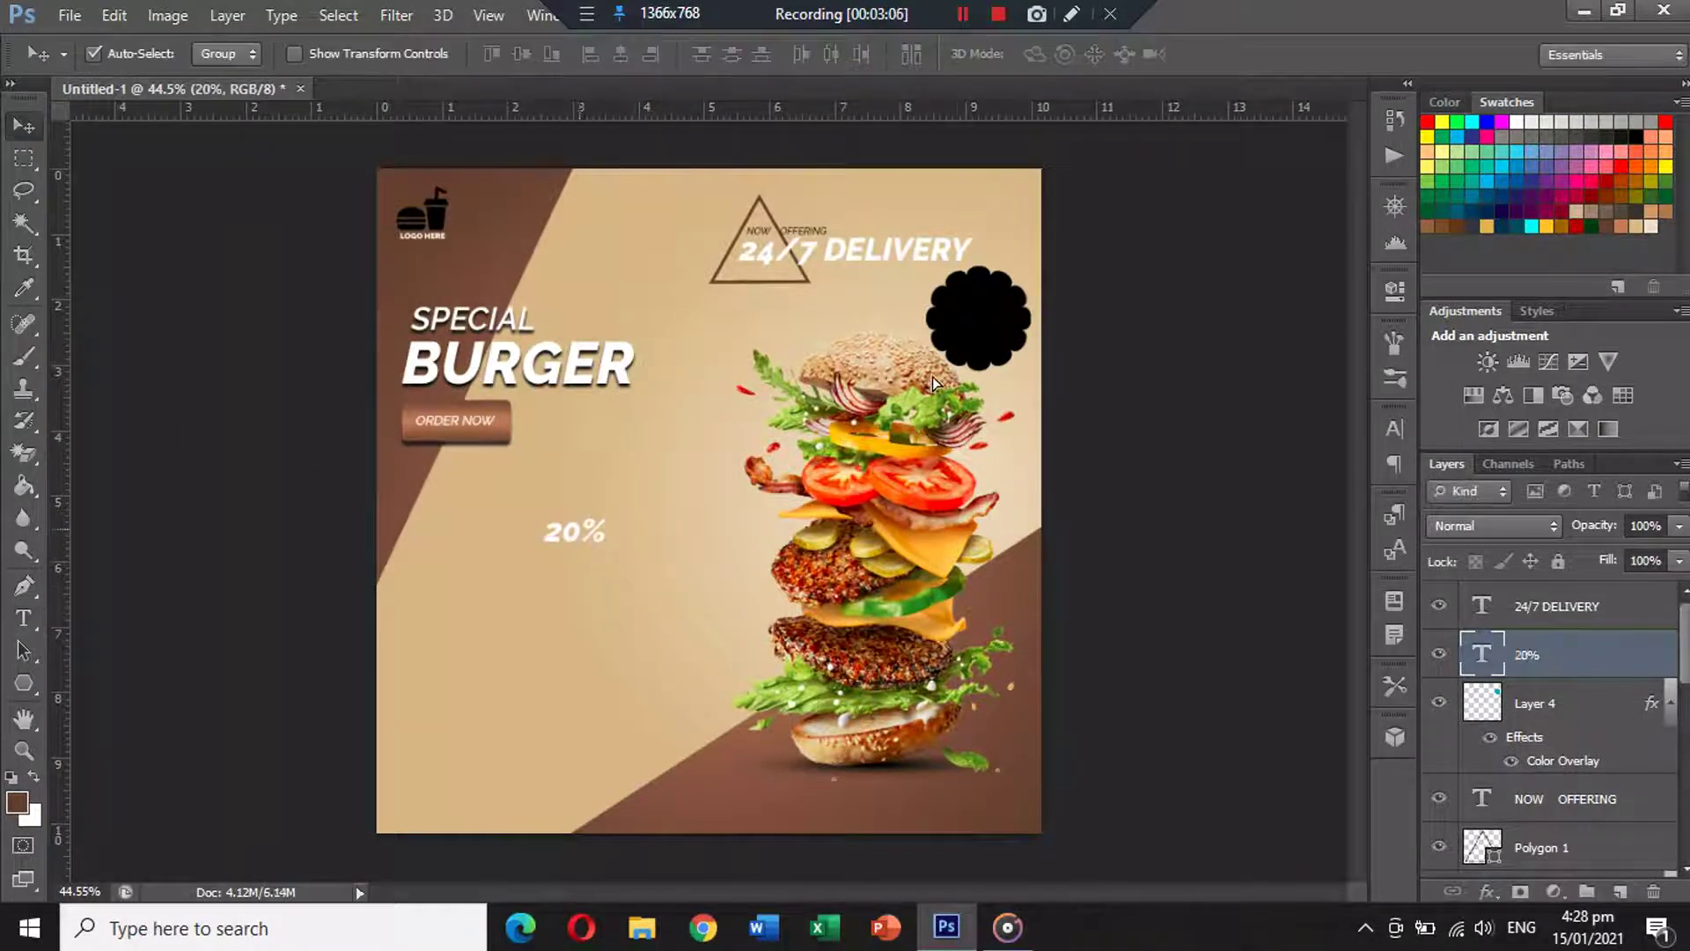
Duplicate the 20% text onto the empty cream area and change the copy's wording to OFF.
drag(581, 546, 654, 506)
key(t)
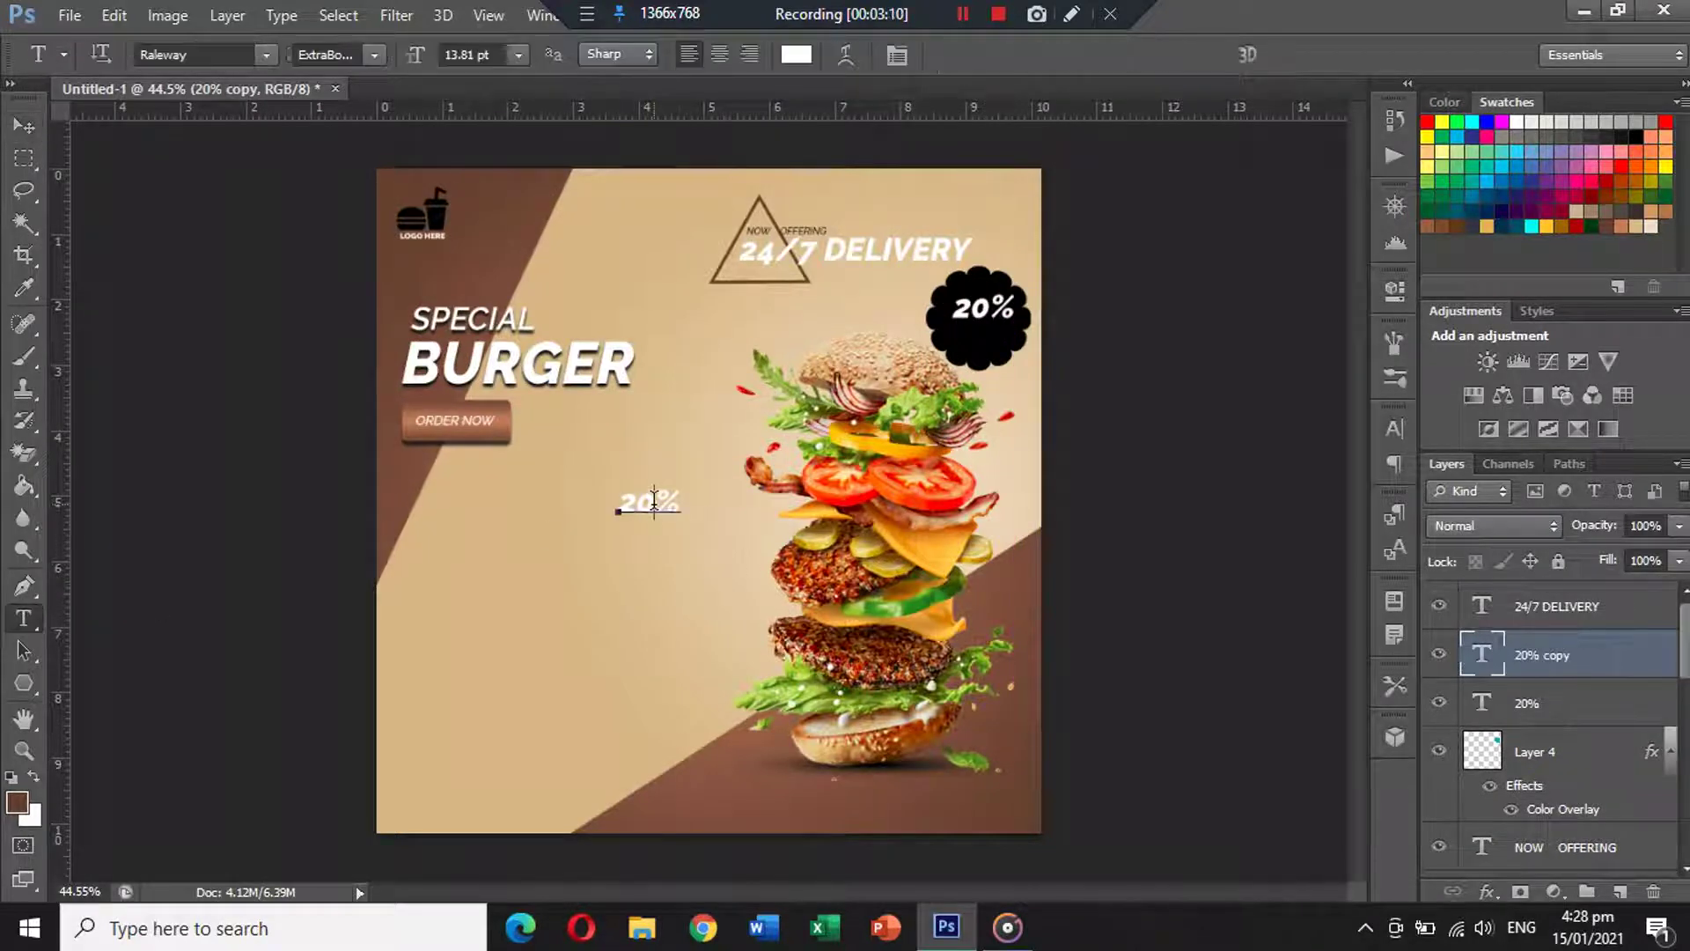
double_click(654, 500)
text(OFF)
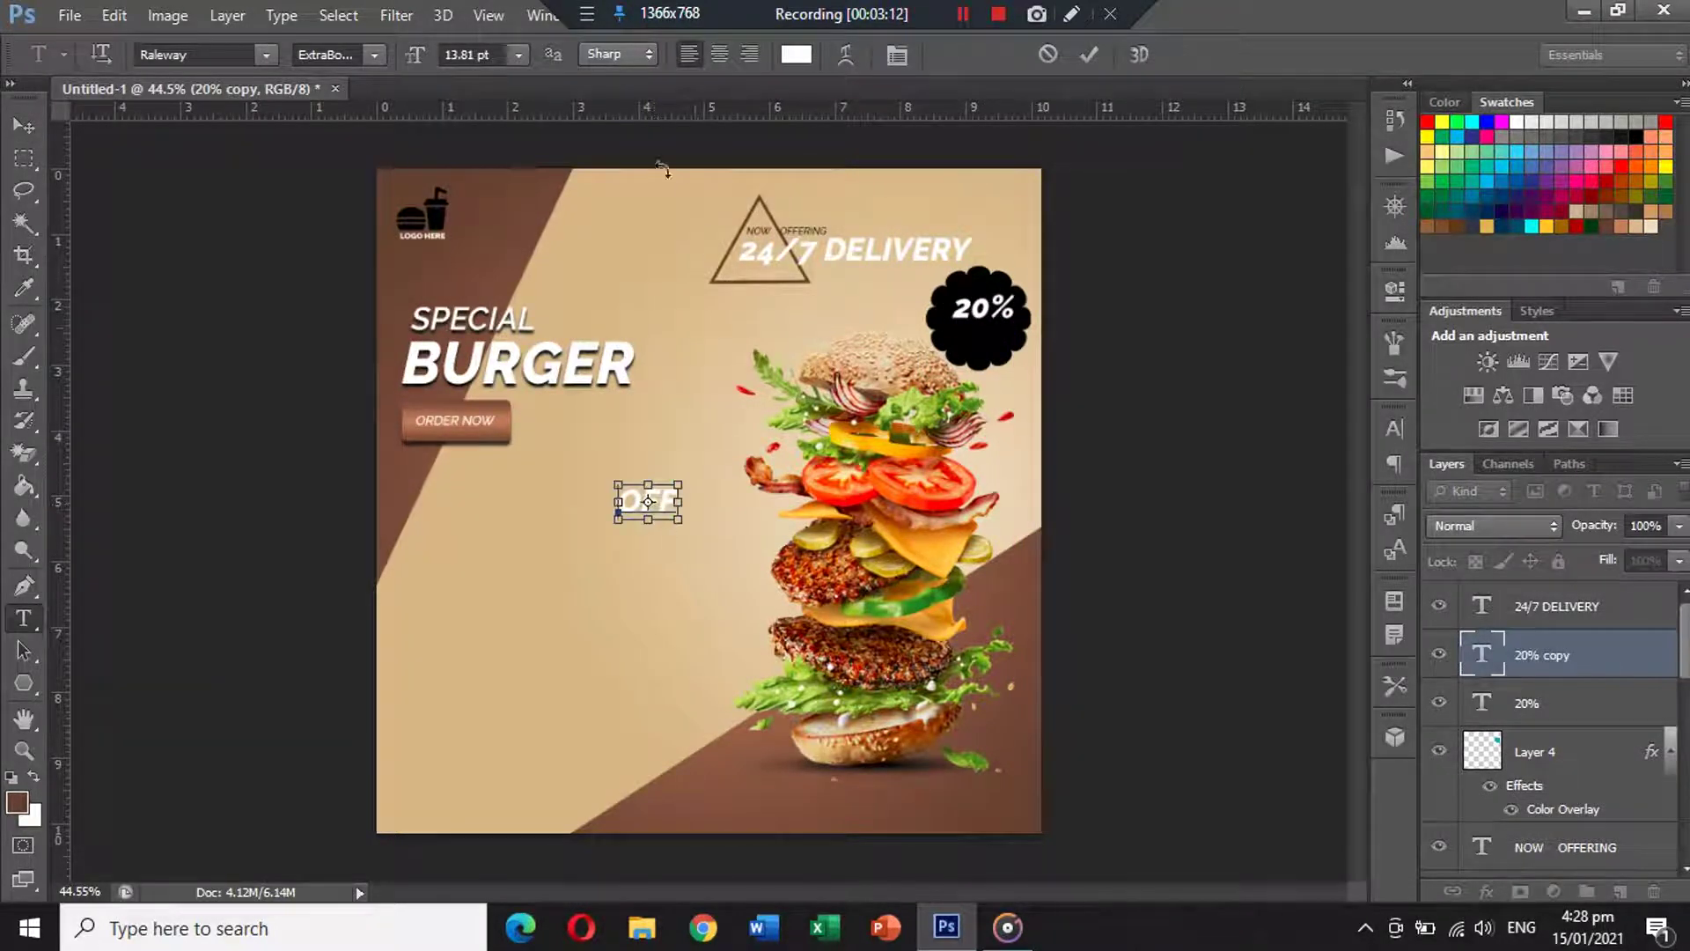
Recolor the OFF text with the tan sampled from the poster background.
key(ctrl+a)
click(796, 53)
click(739, 250)
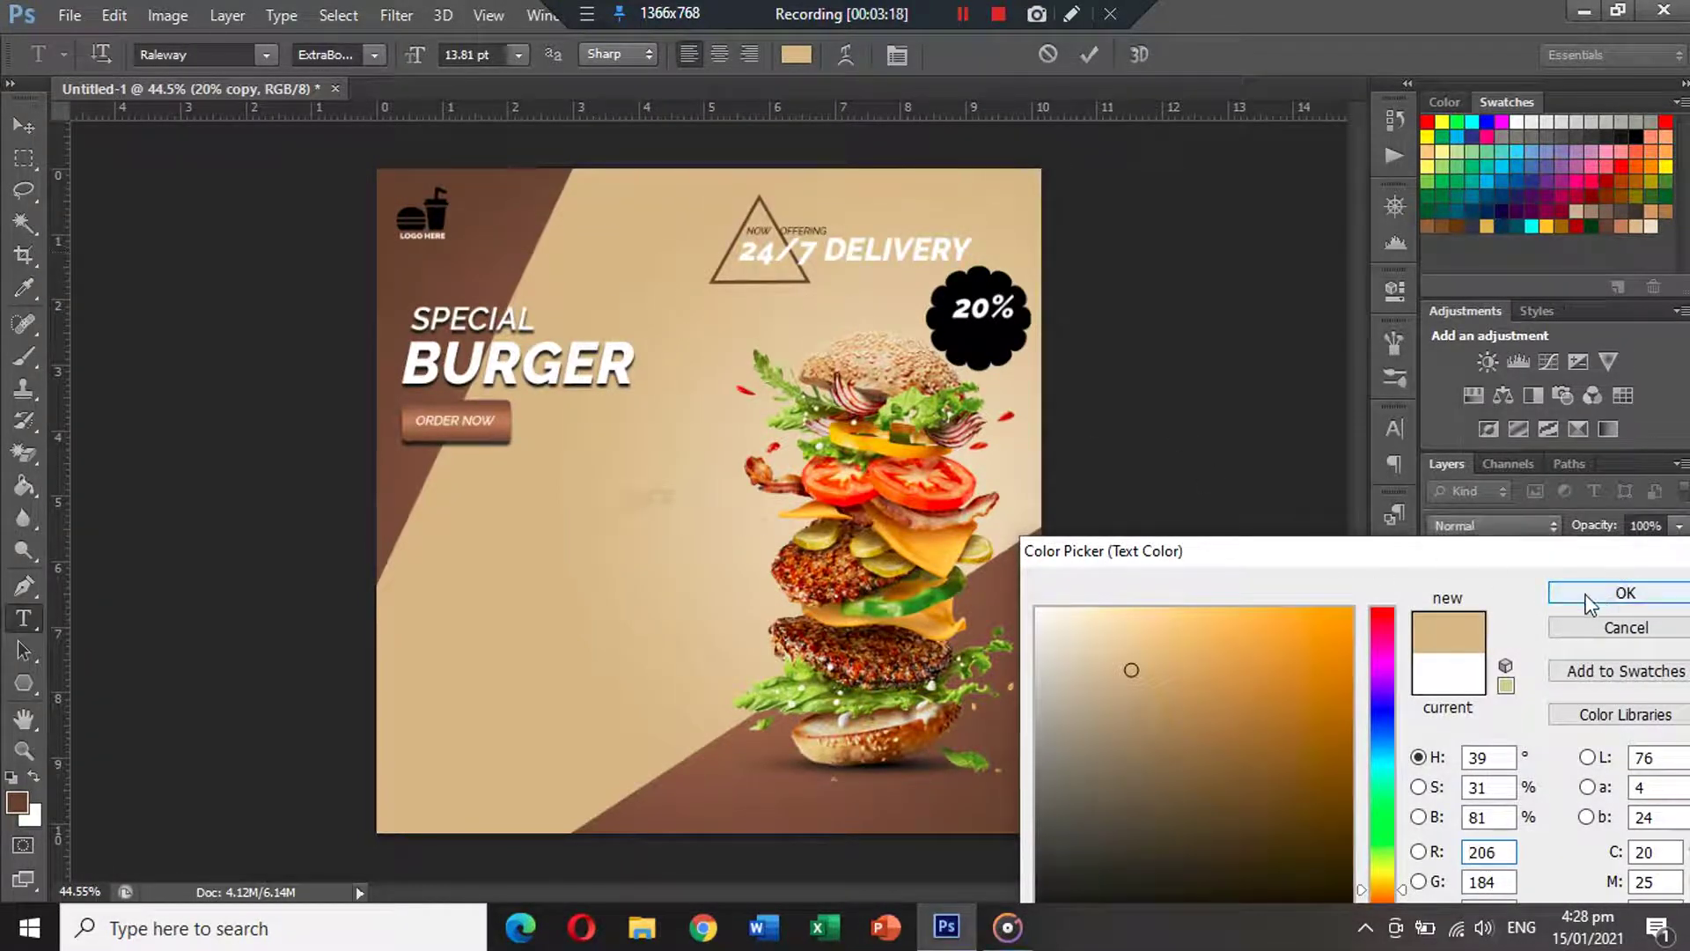
click(1540, 594)
click(23, 126)
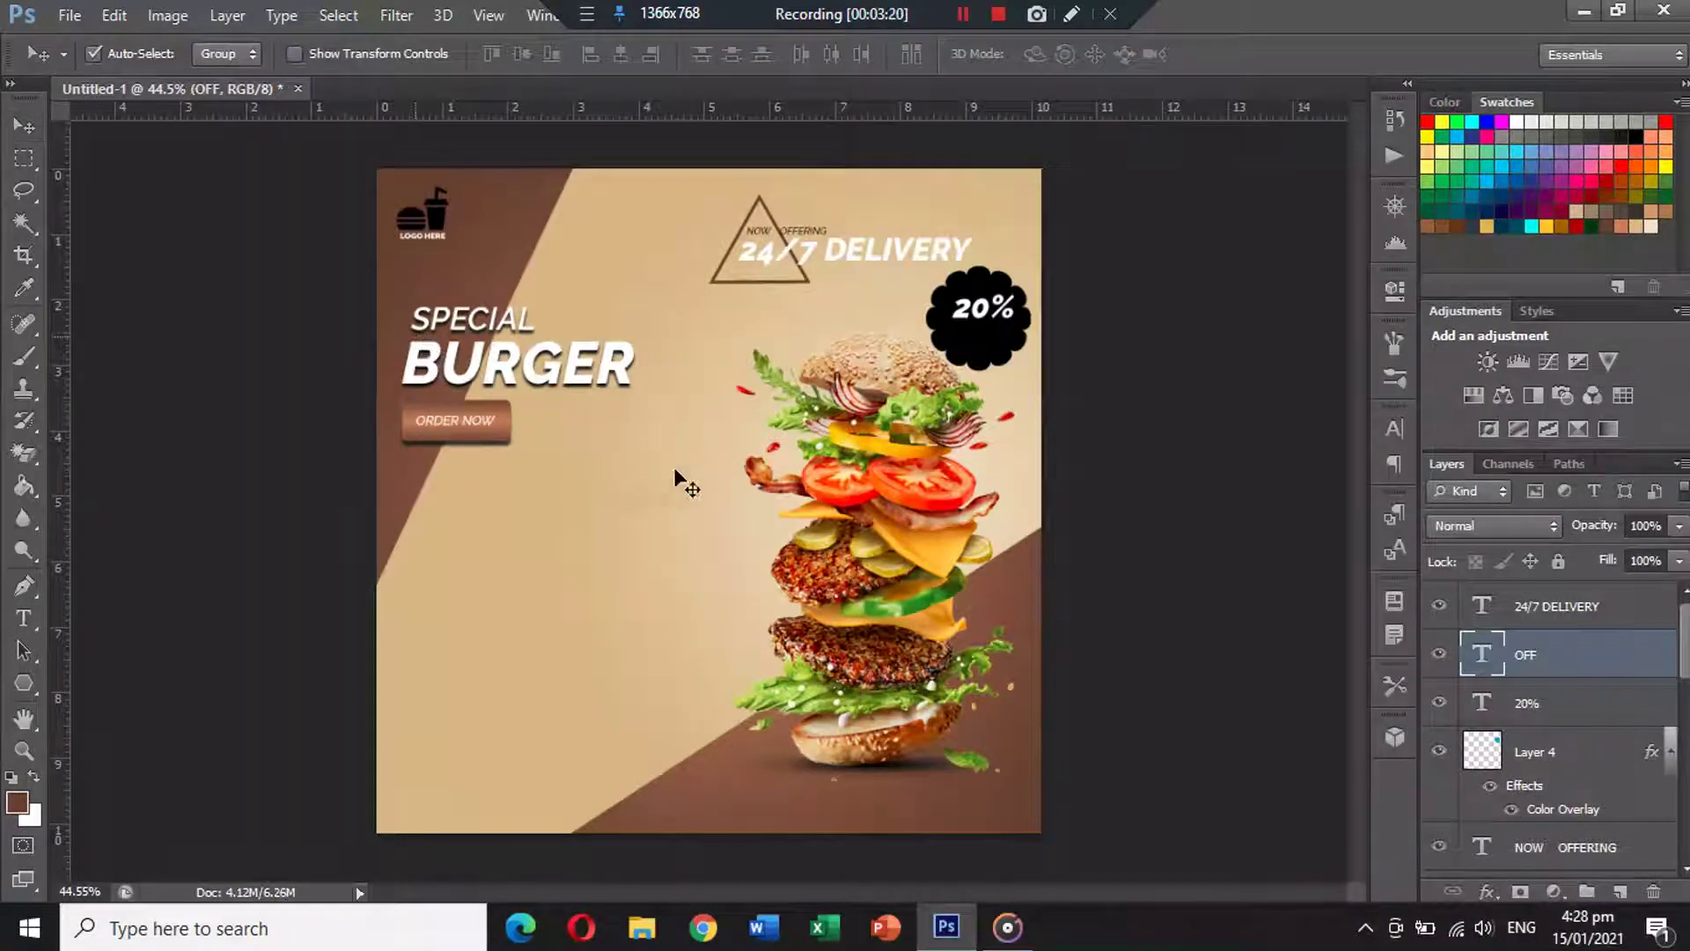
Move the OFF text into the black badge directly below 20% and apply the transformation.
key(ctrl+t)
drag(669, 499, 1005, 340)
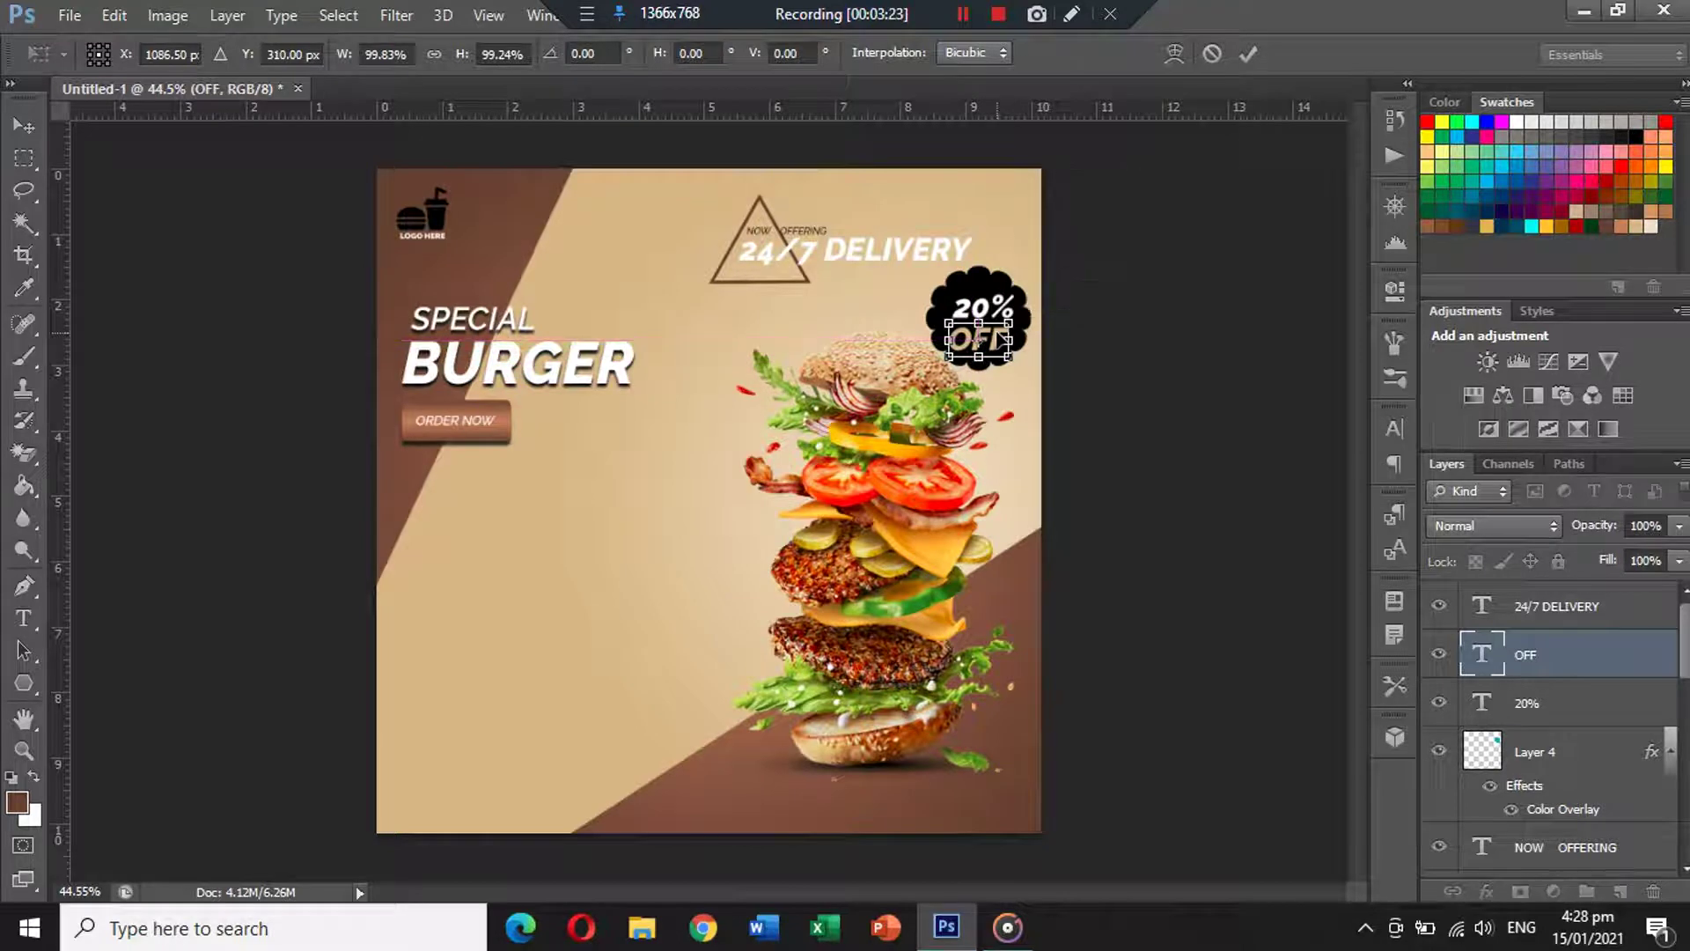
key(Return)
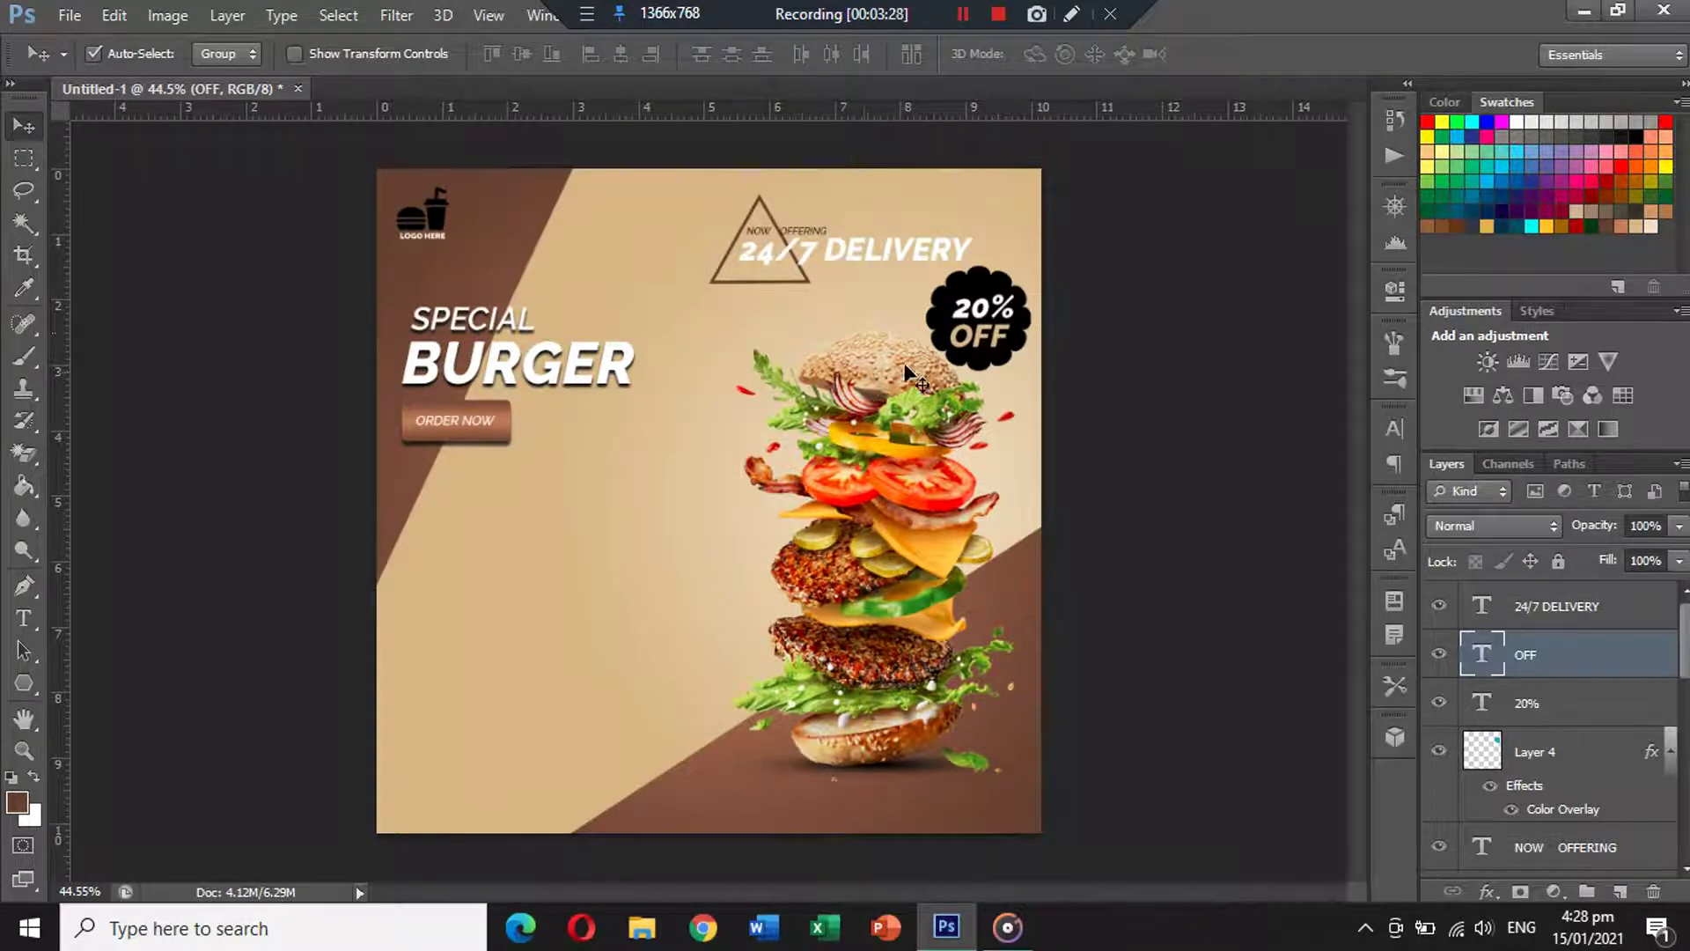
Align the OFF text, the 20% text and the black badge by their horizontal centers.
shift+click(984, 299)
shift+click(972, 286)
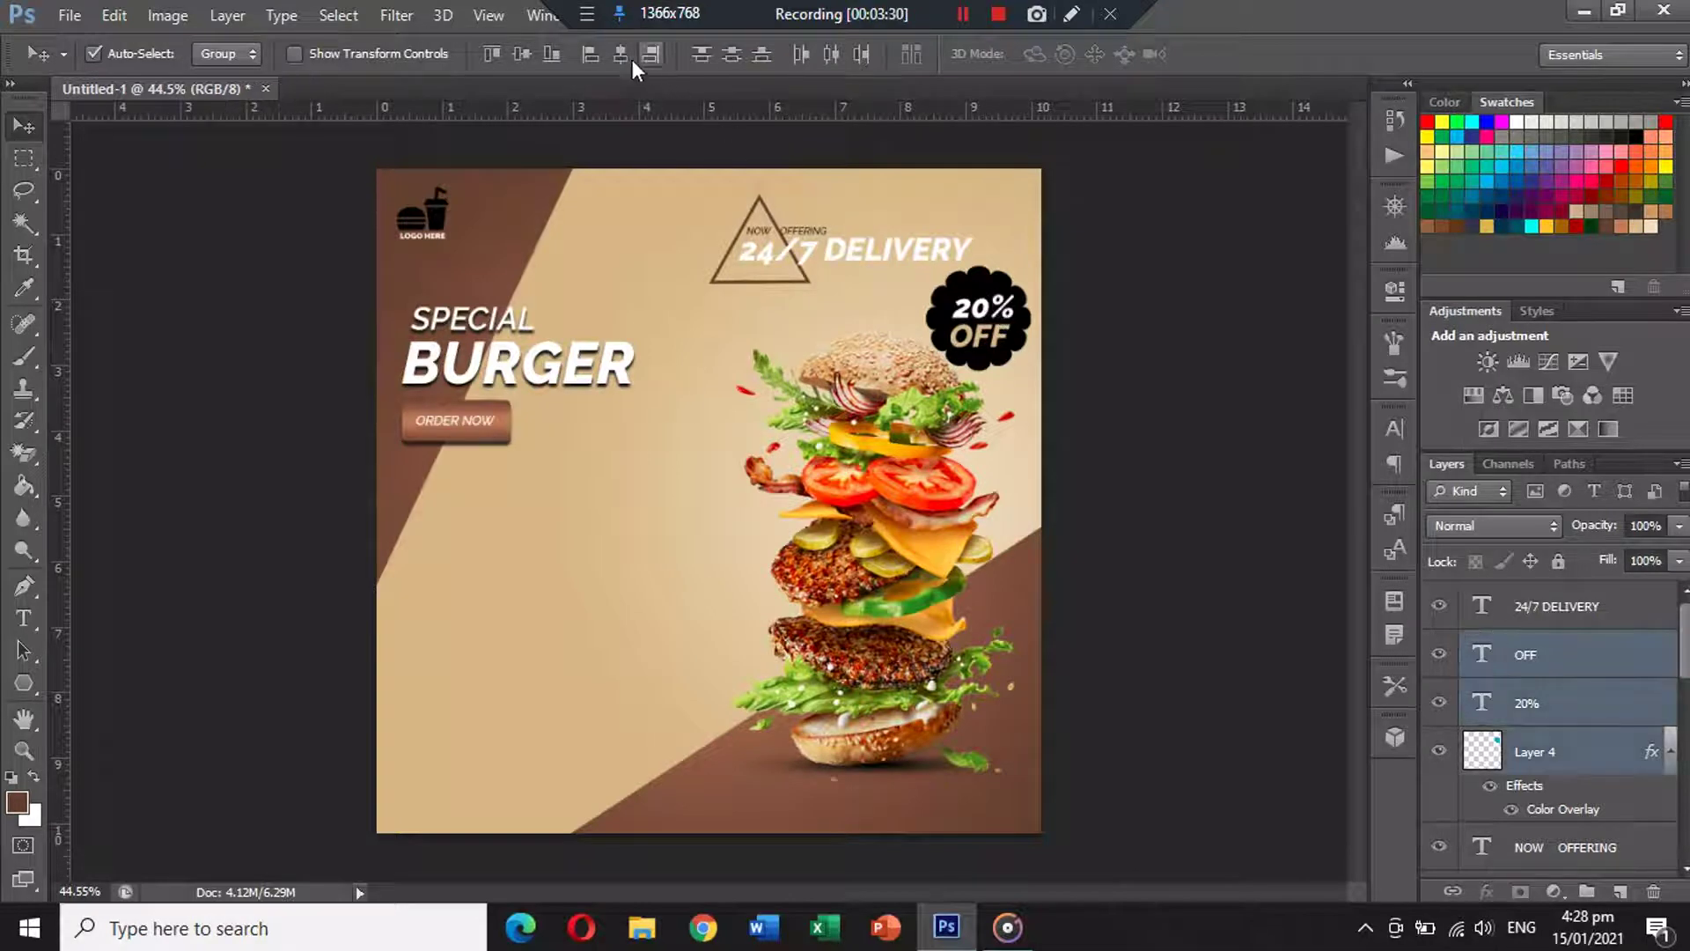
click(620, 55)
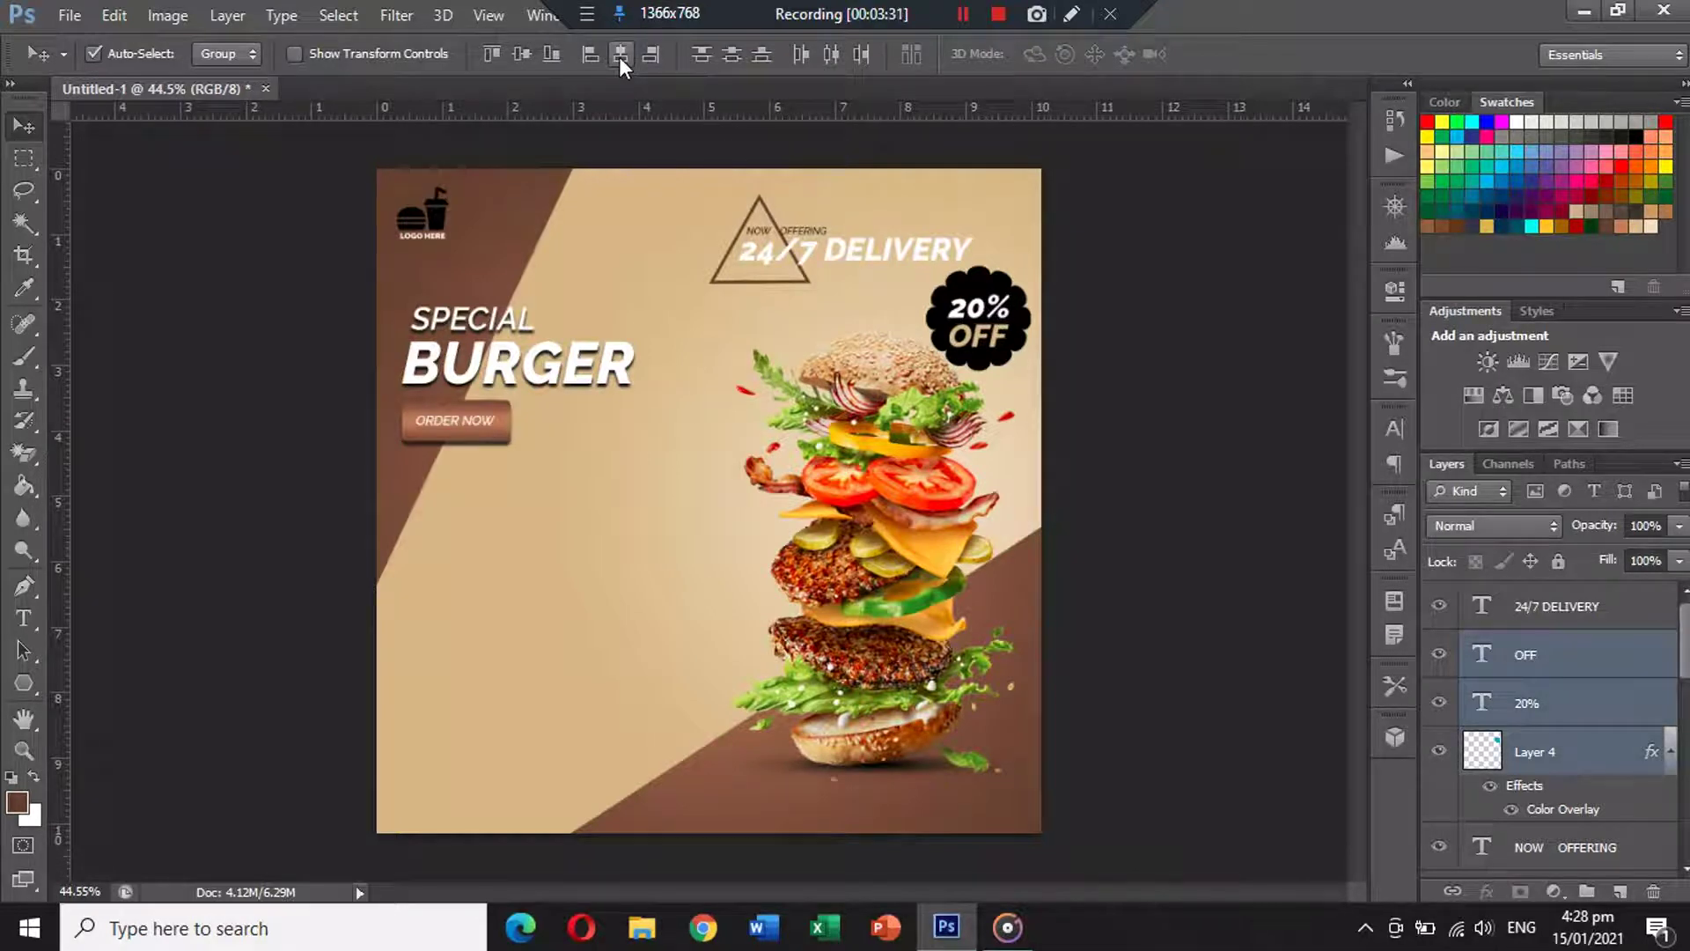
Try aligning the badge and its two texts by their vertical centers, undo that alignment and deselect the layers.
click(525, 56)
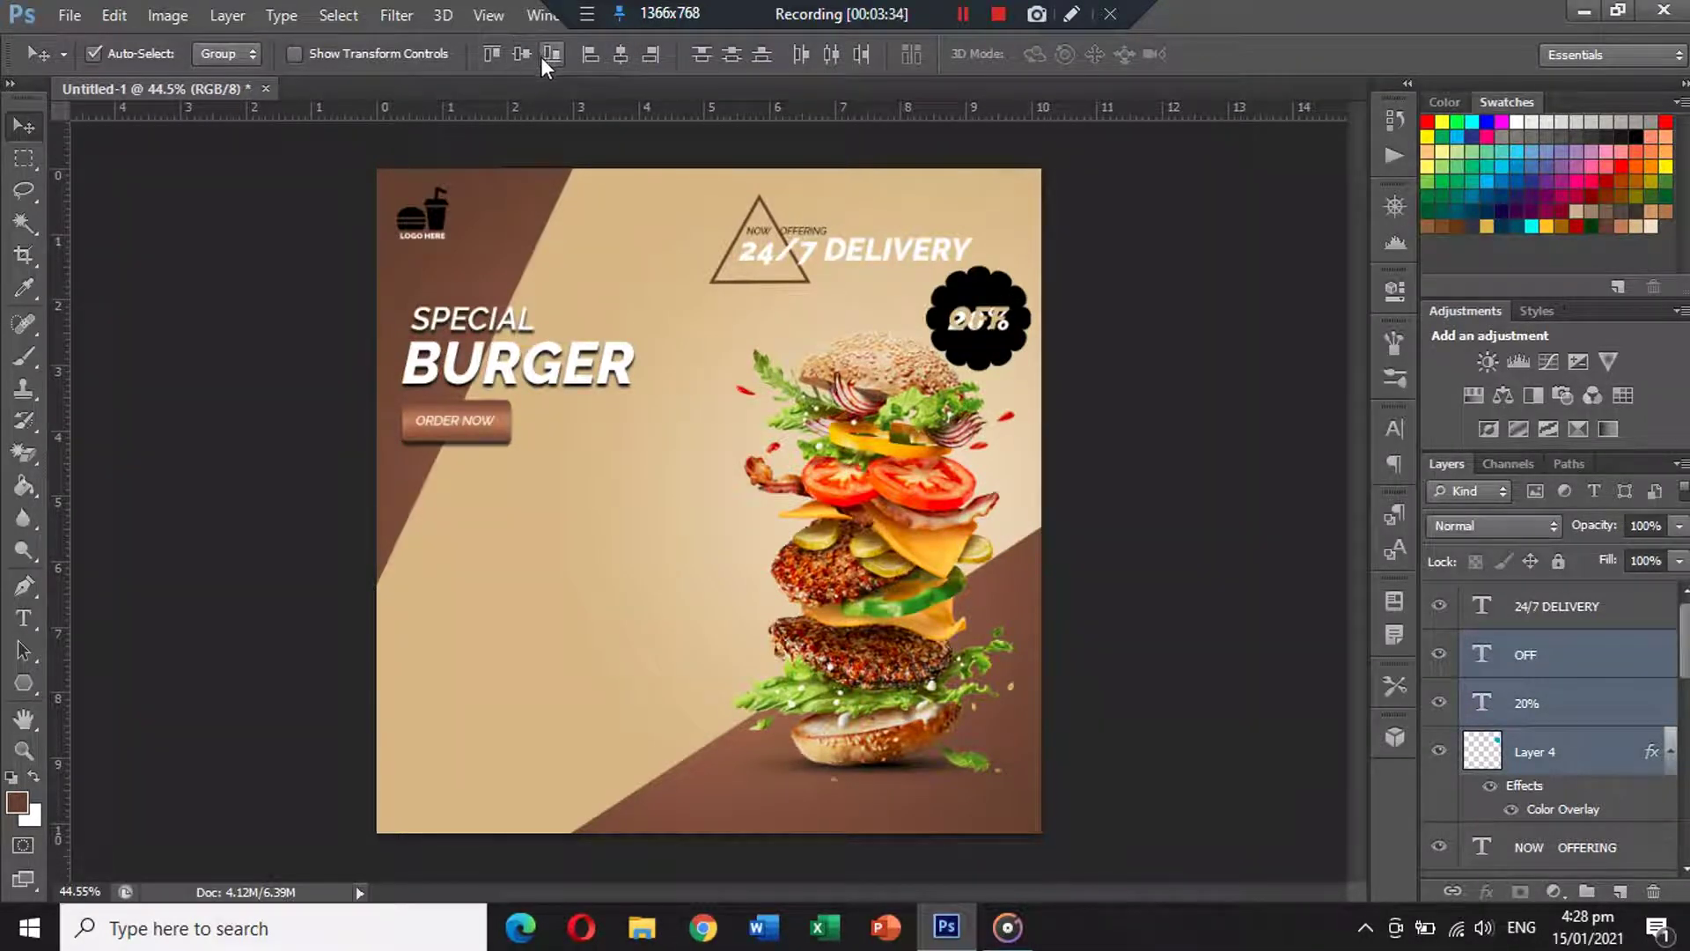
key(ctrl+z)
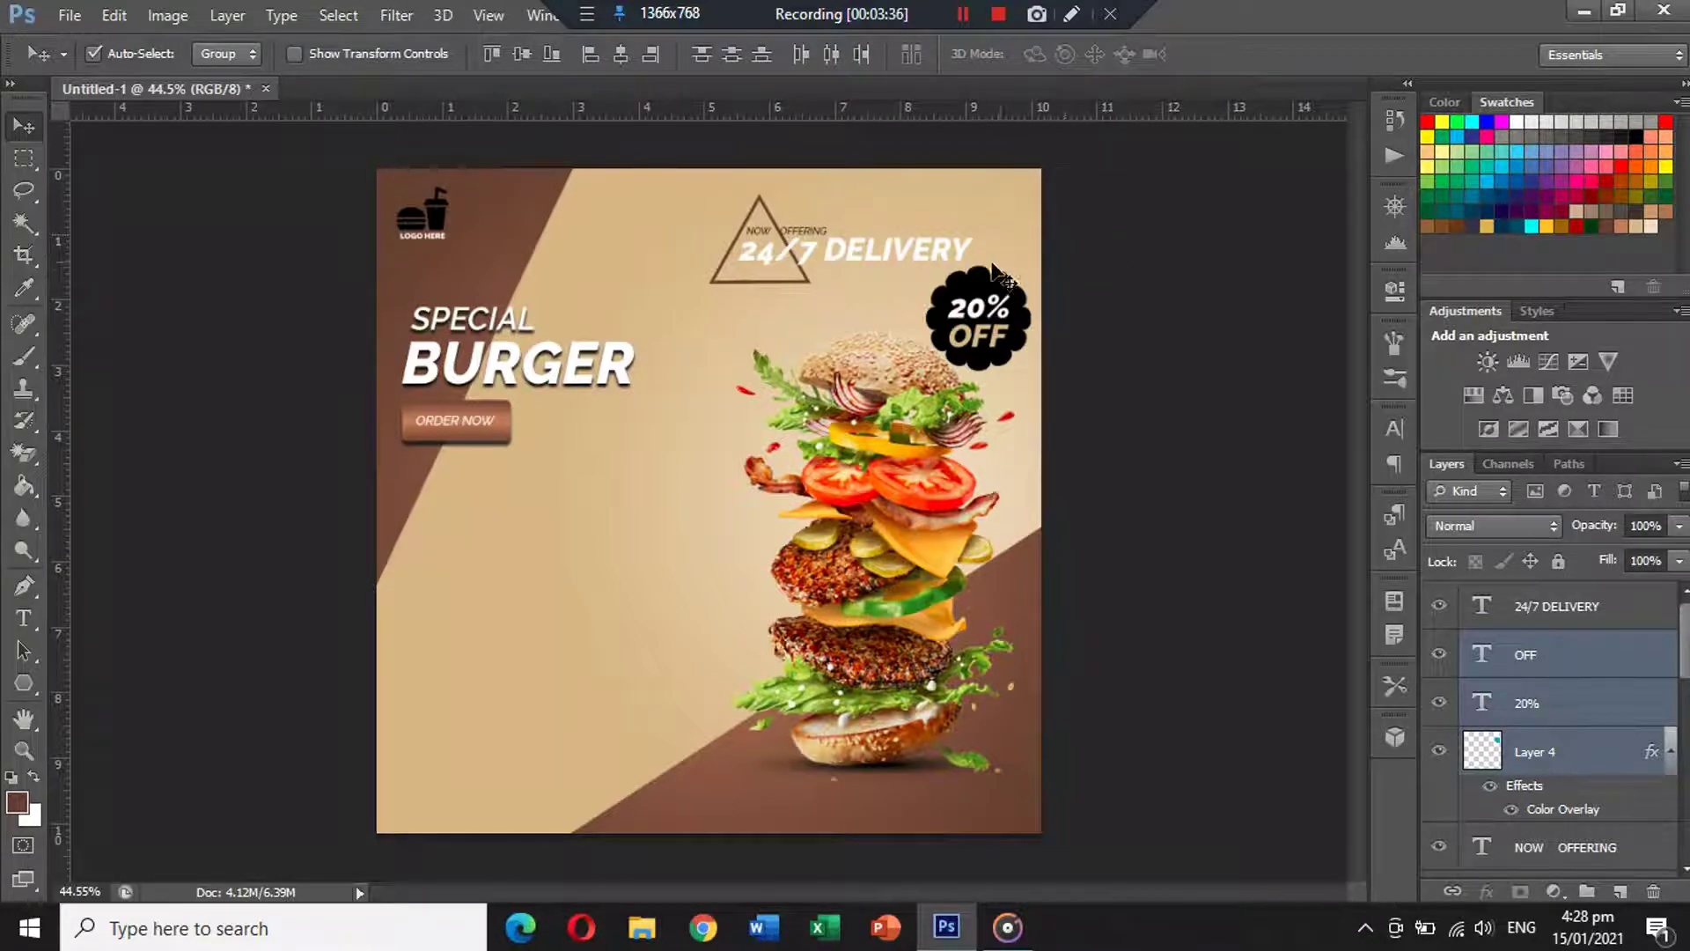
click(1123, 295)
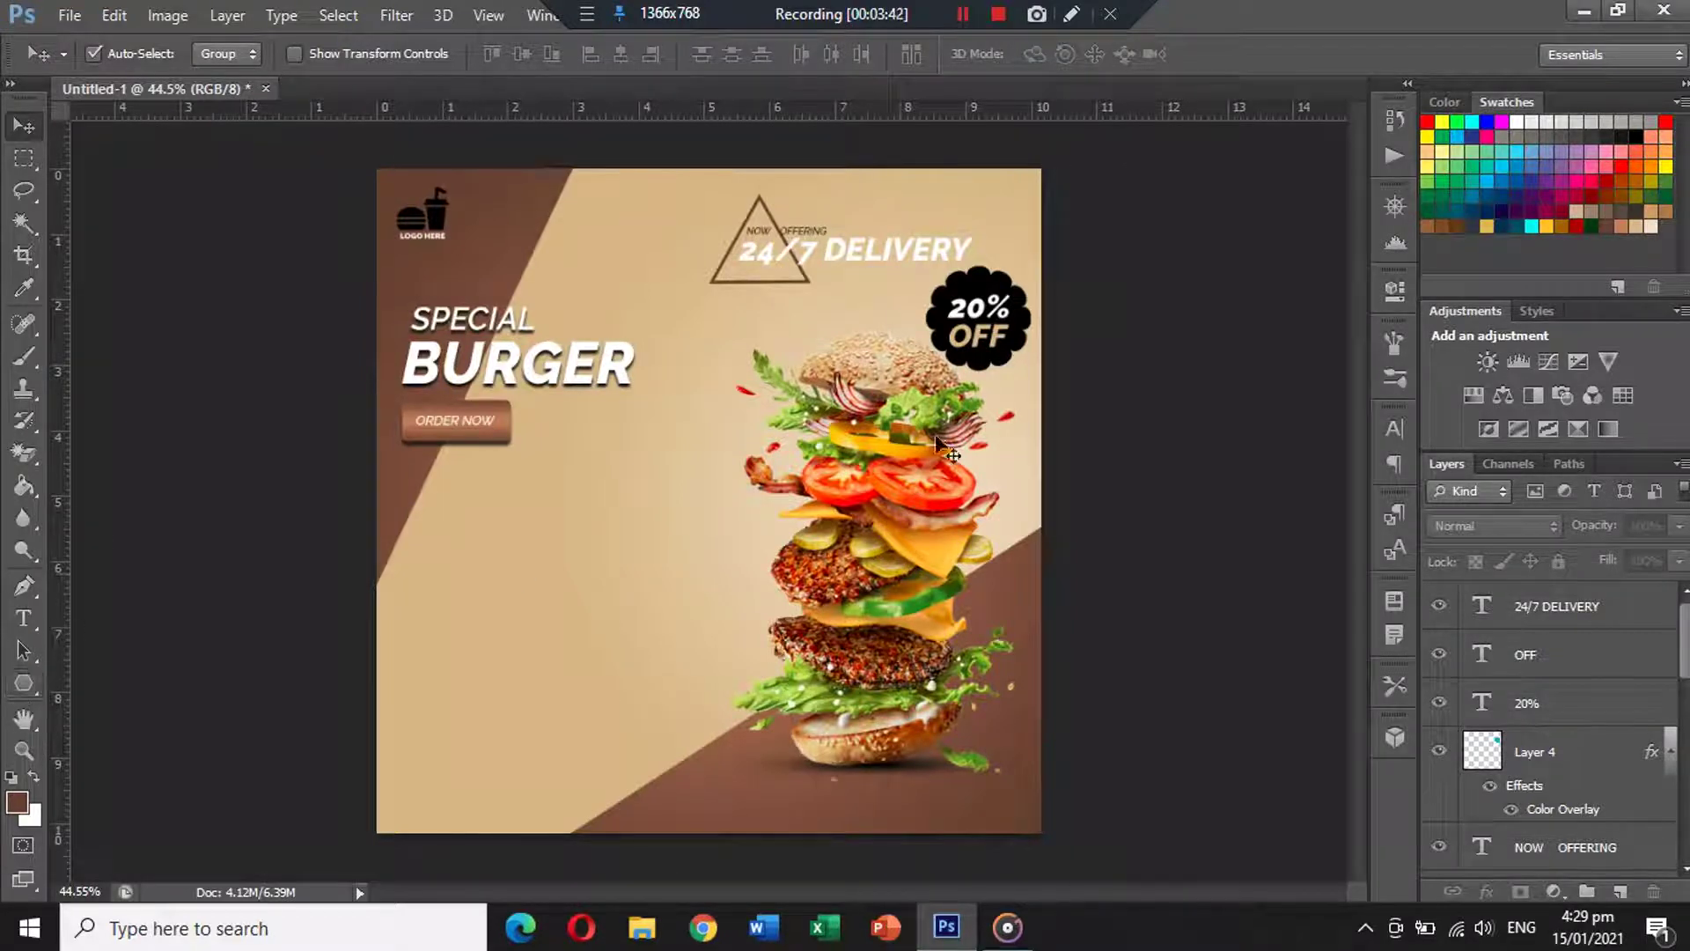
Duplicate the triangle outline and place the copy on the cream area below the ORDER NOW button.
drag(984, 290, 528, 568)
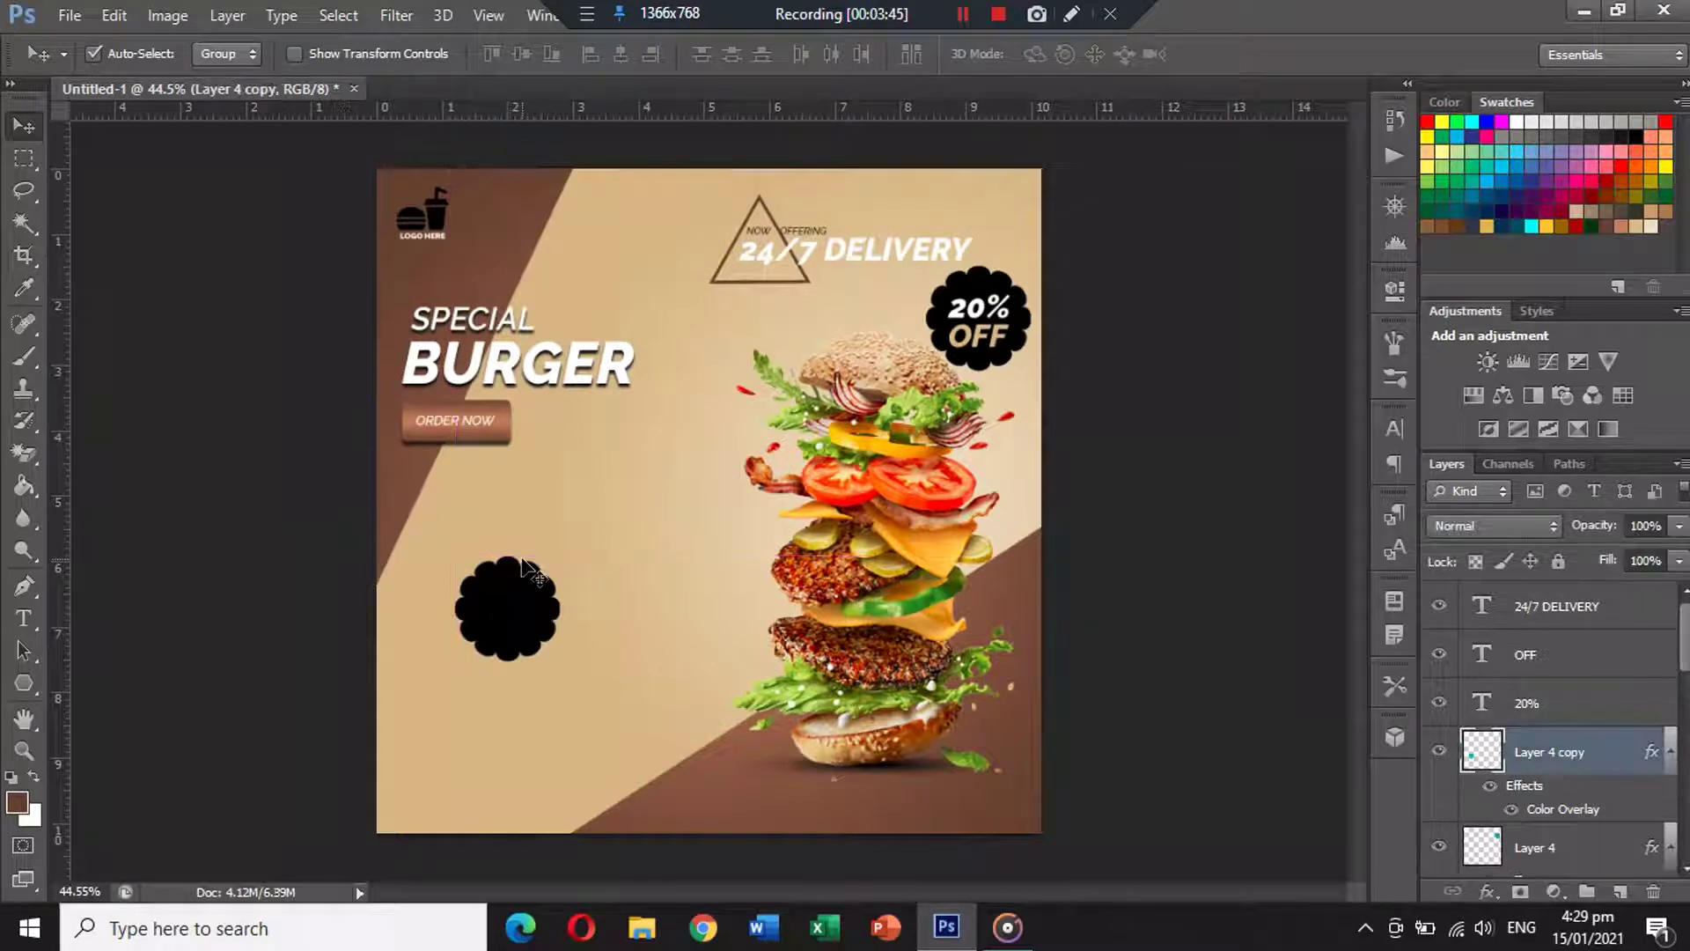
key(ctrl+z)
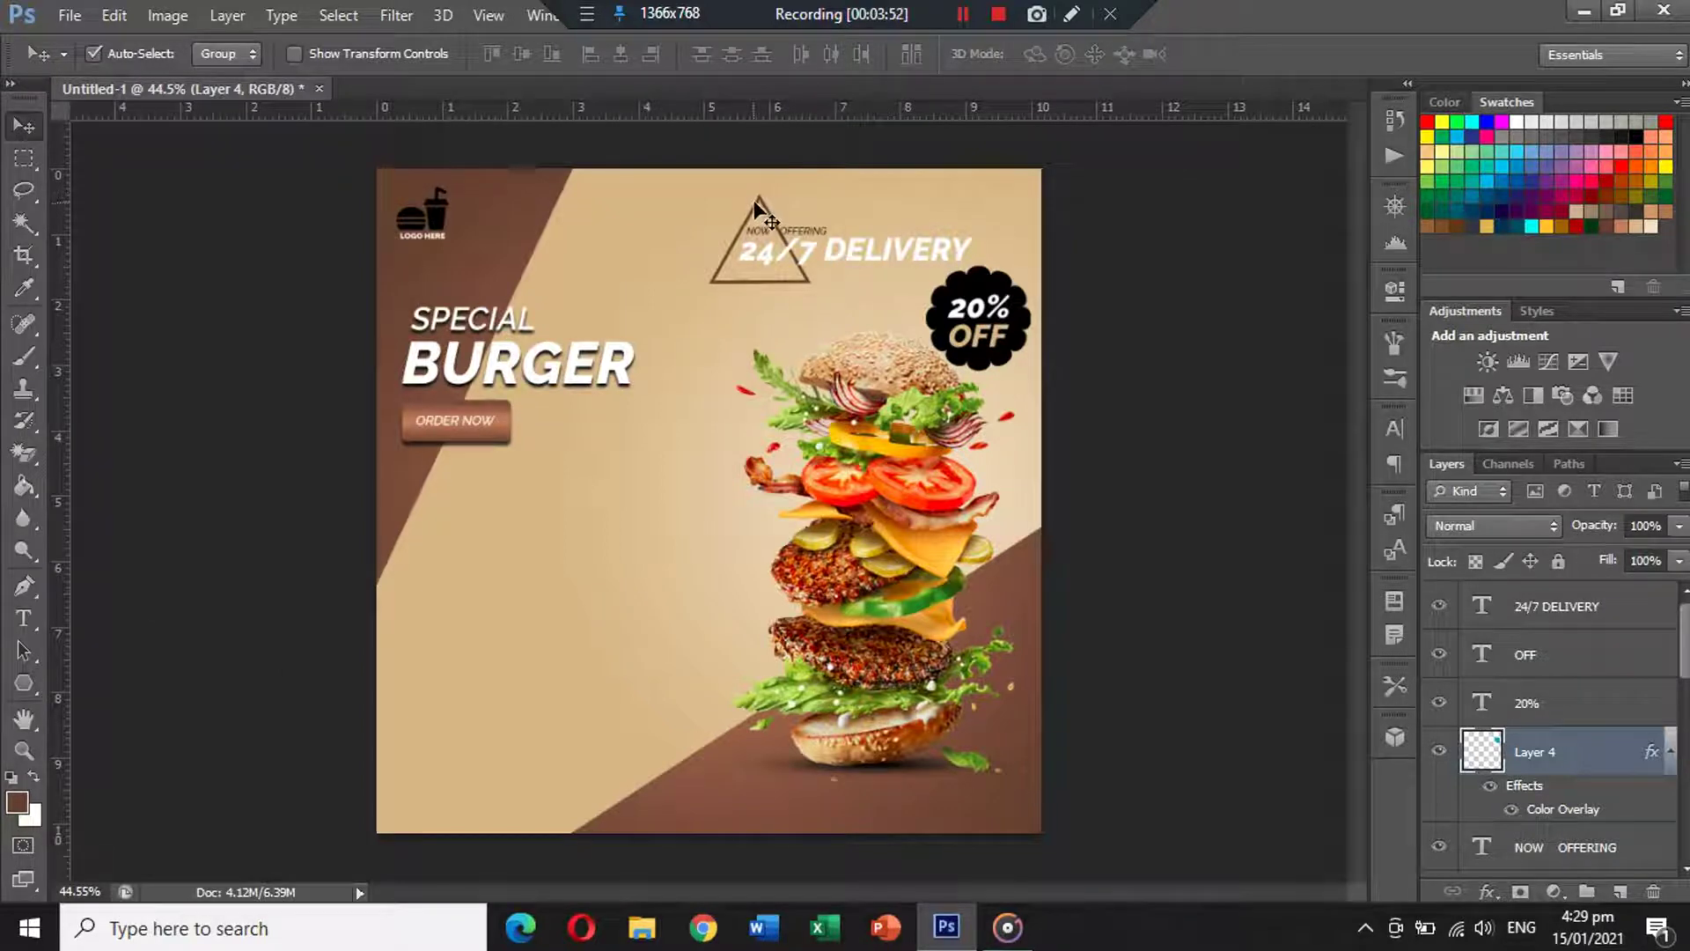
drag(739, 222, 494, 617)
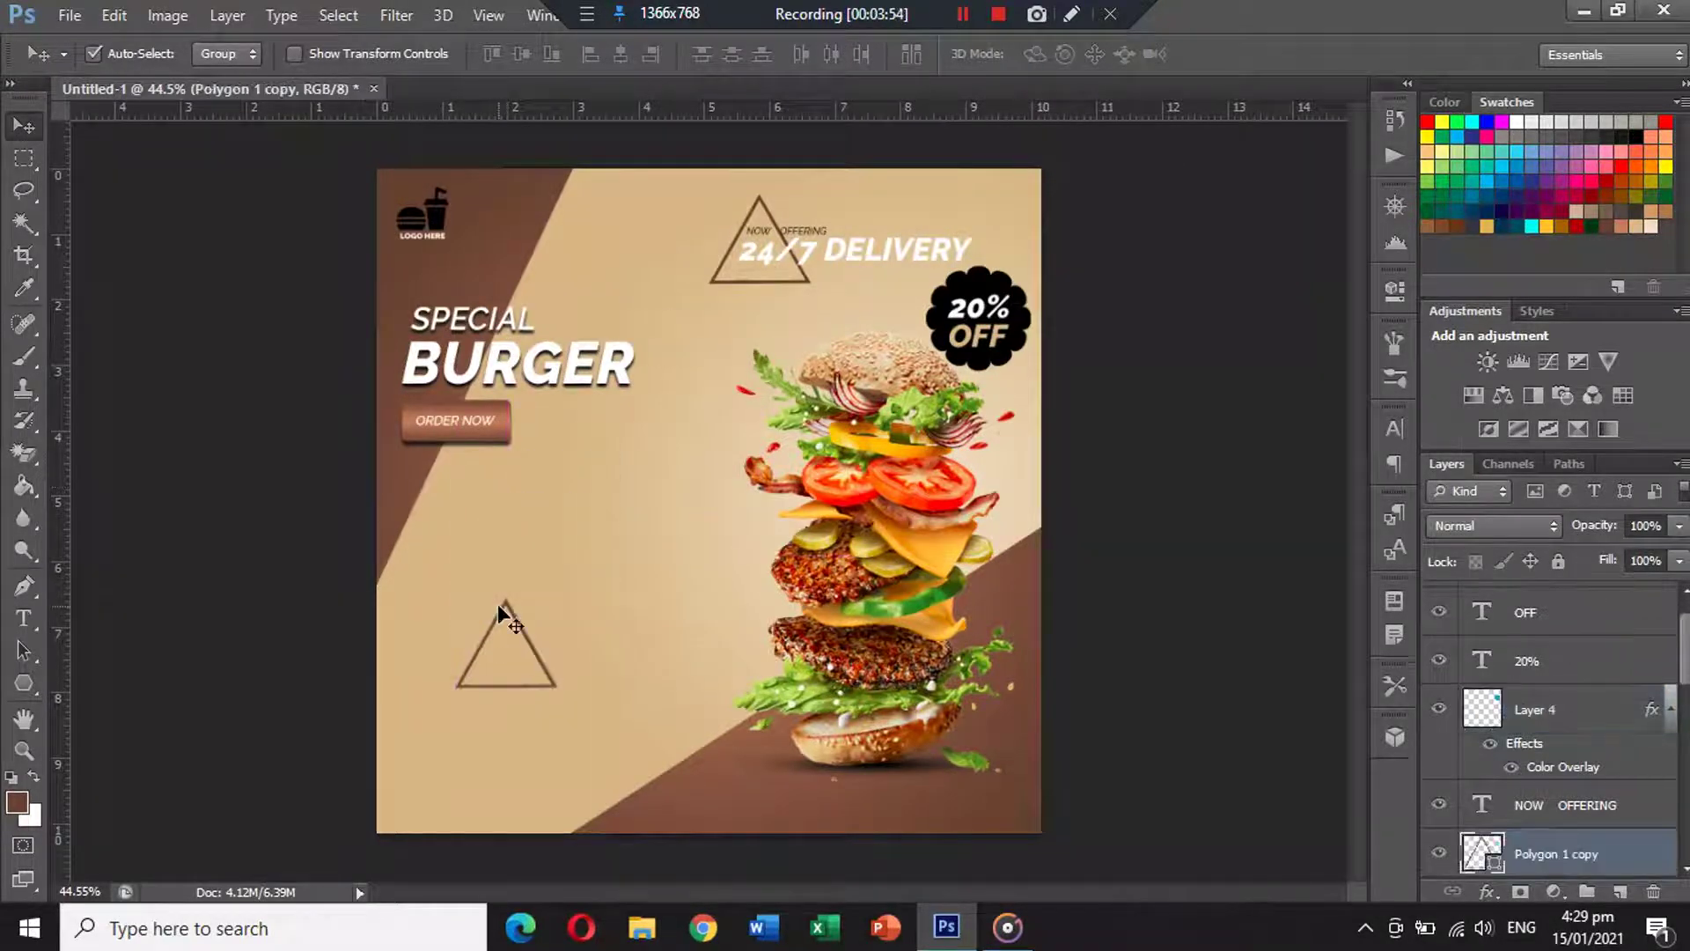
Enlarge the triangle outline copy below the ORDER NOW button to about 168% and apply the transformation.
key(ctrl+t)
mouse_move(556, 685)
mouse_down()
mouse_move(648, 764)
mouse_move(579, 705)
mouse_up()
drag(551, 624, 590, 590)
drag(618, 674, 639, 689)
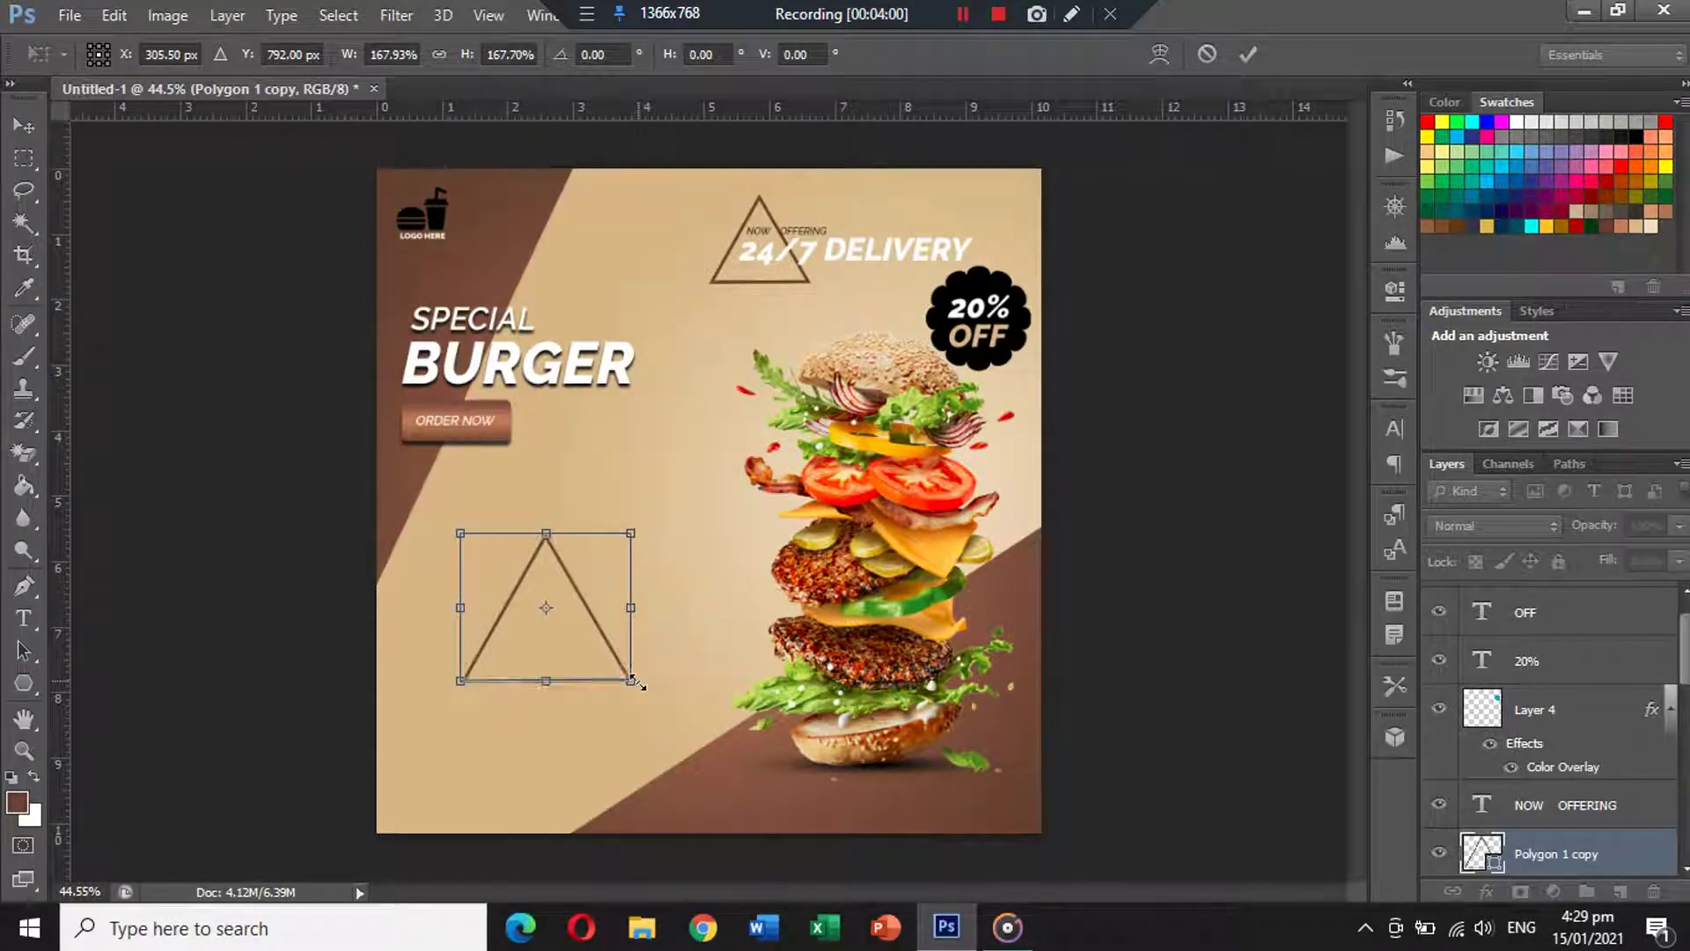
key(Return)
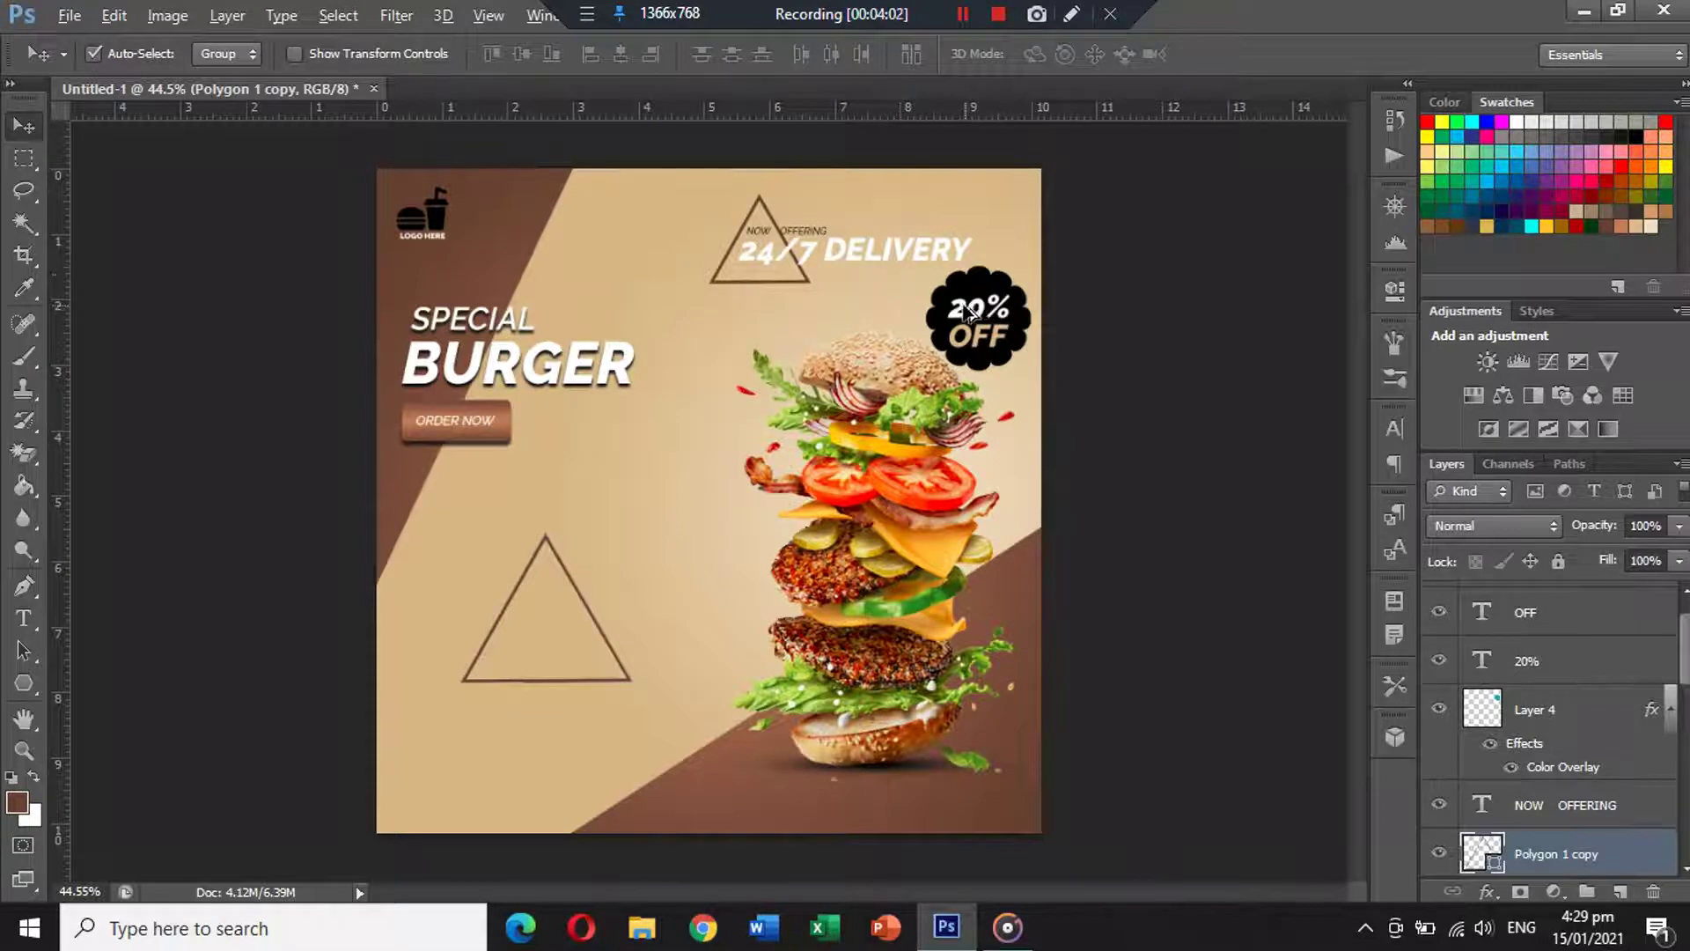
Duplicate the 20% text beside the lower triangle, change the copy to "at" and colour it with the poster's dark brown.
drag(968, 312, 696, 533)
click(26, 618)
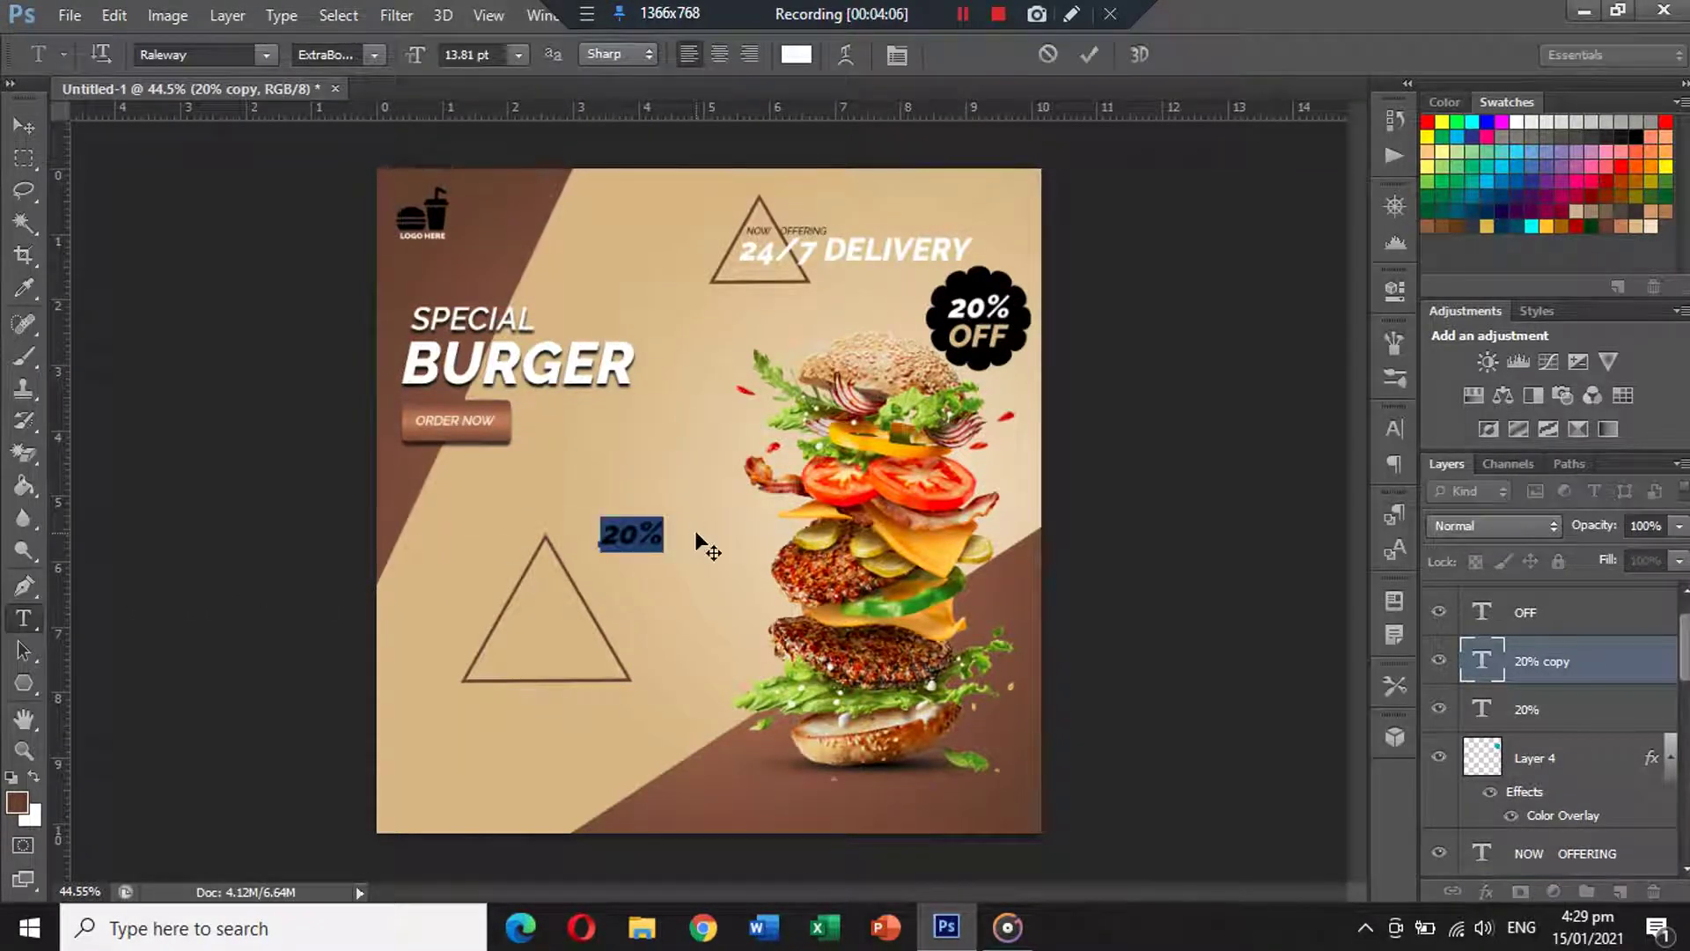
text(at)
key(ctrl+a)
click(797, 52)
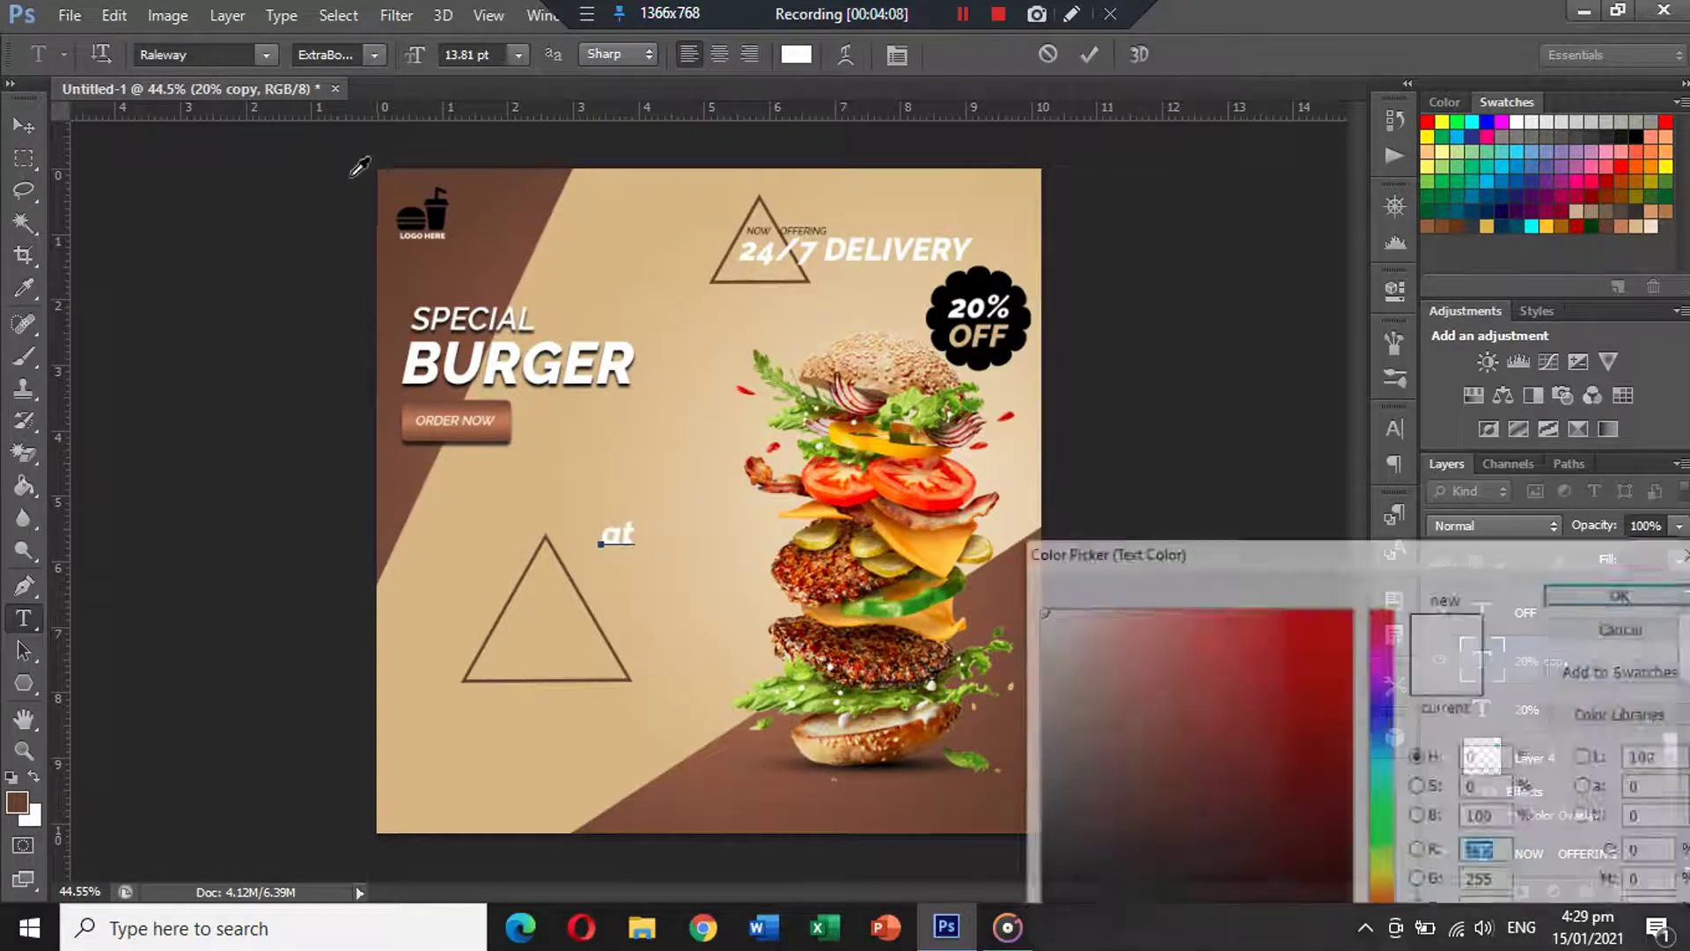
click(388, 185)
click(1618, 595)
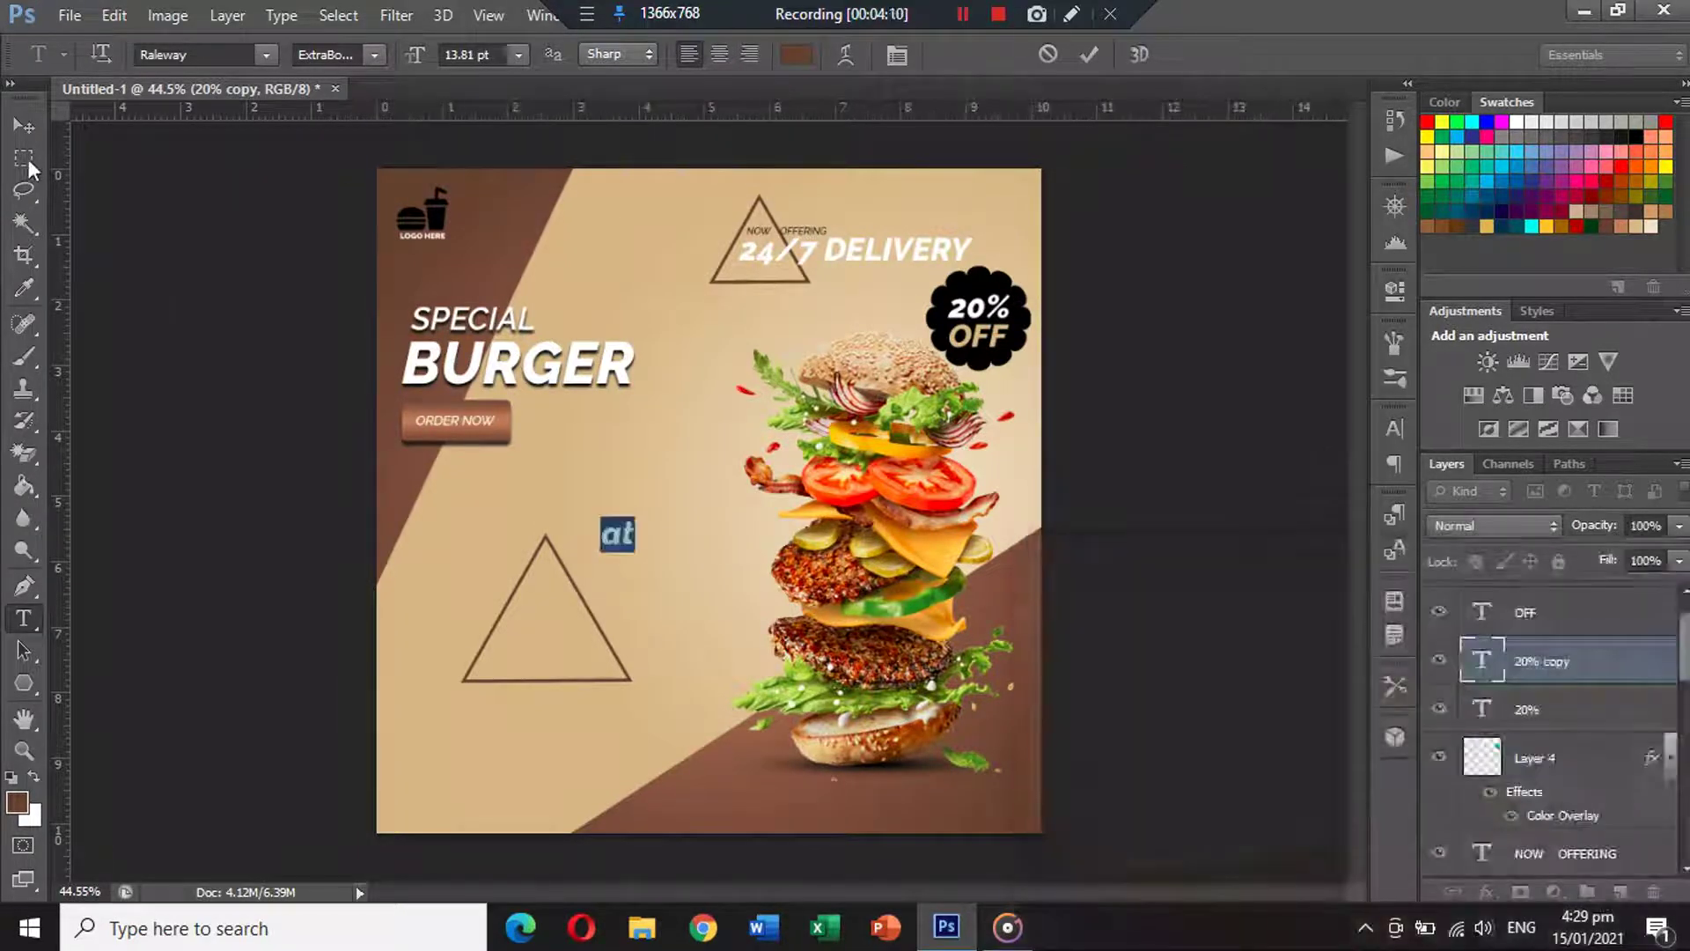
key(ctrl+Return)
Place the "at" text inside the lower triangle and change a duplicate of it beside the triangle to "Rs.499/-".
key(v)
drag(569, 577, 546, 584)
click(25, 619)
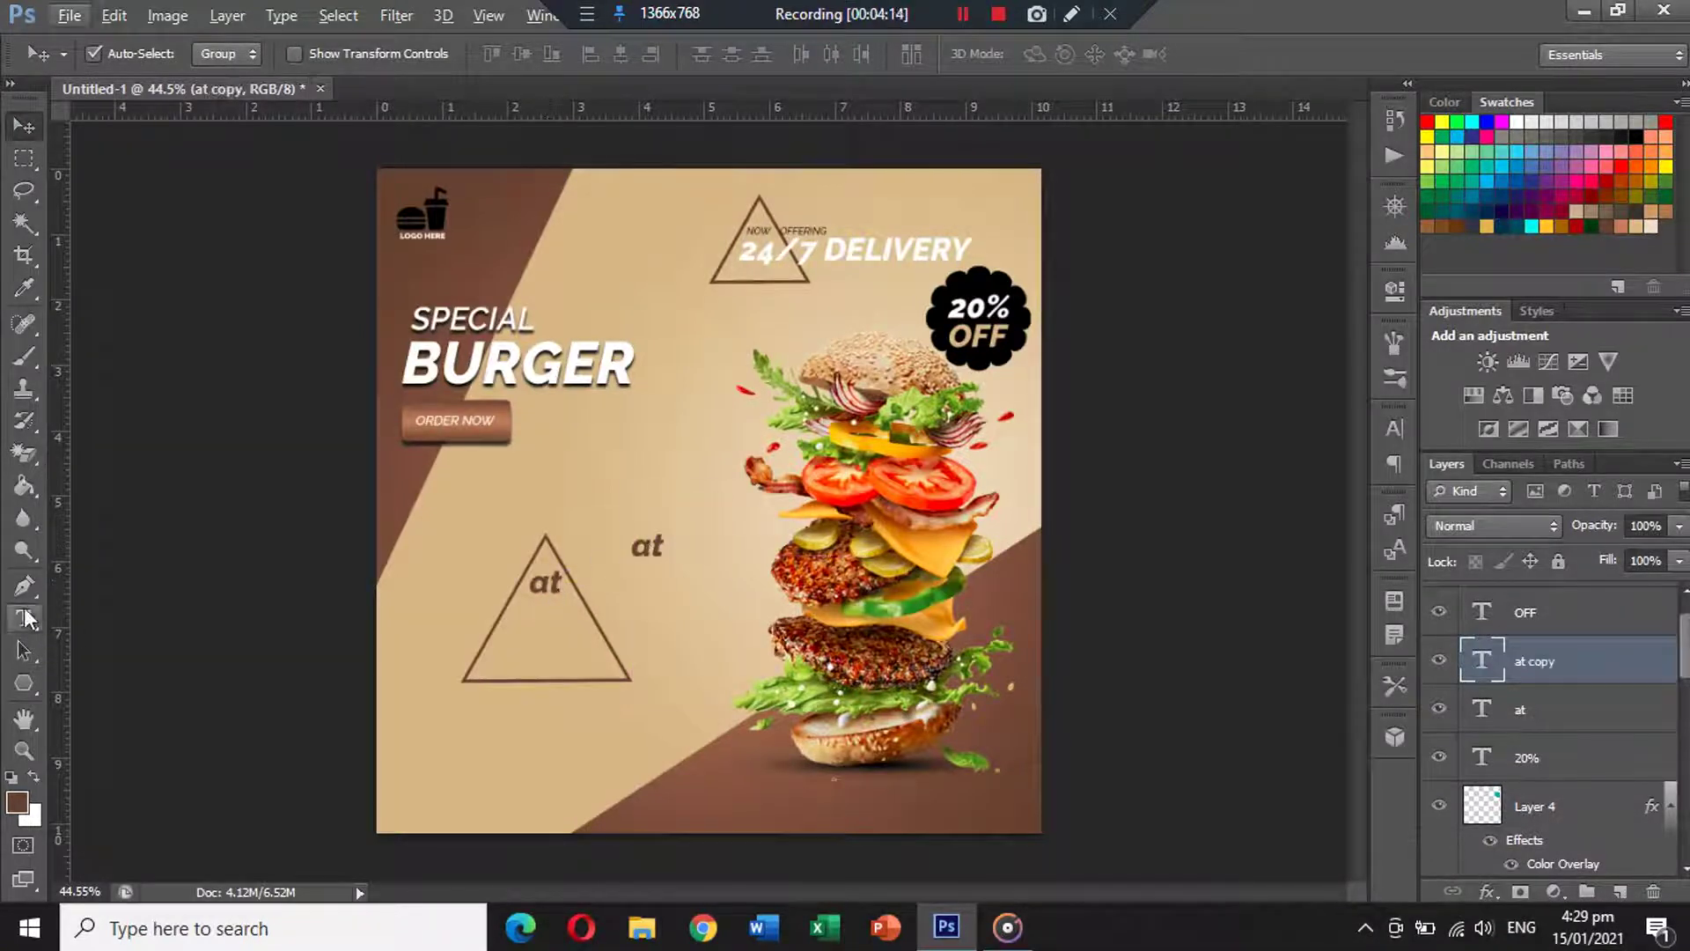
double_click(635, 538)
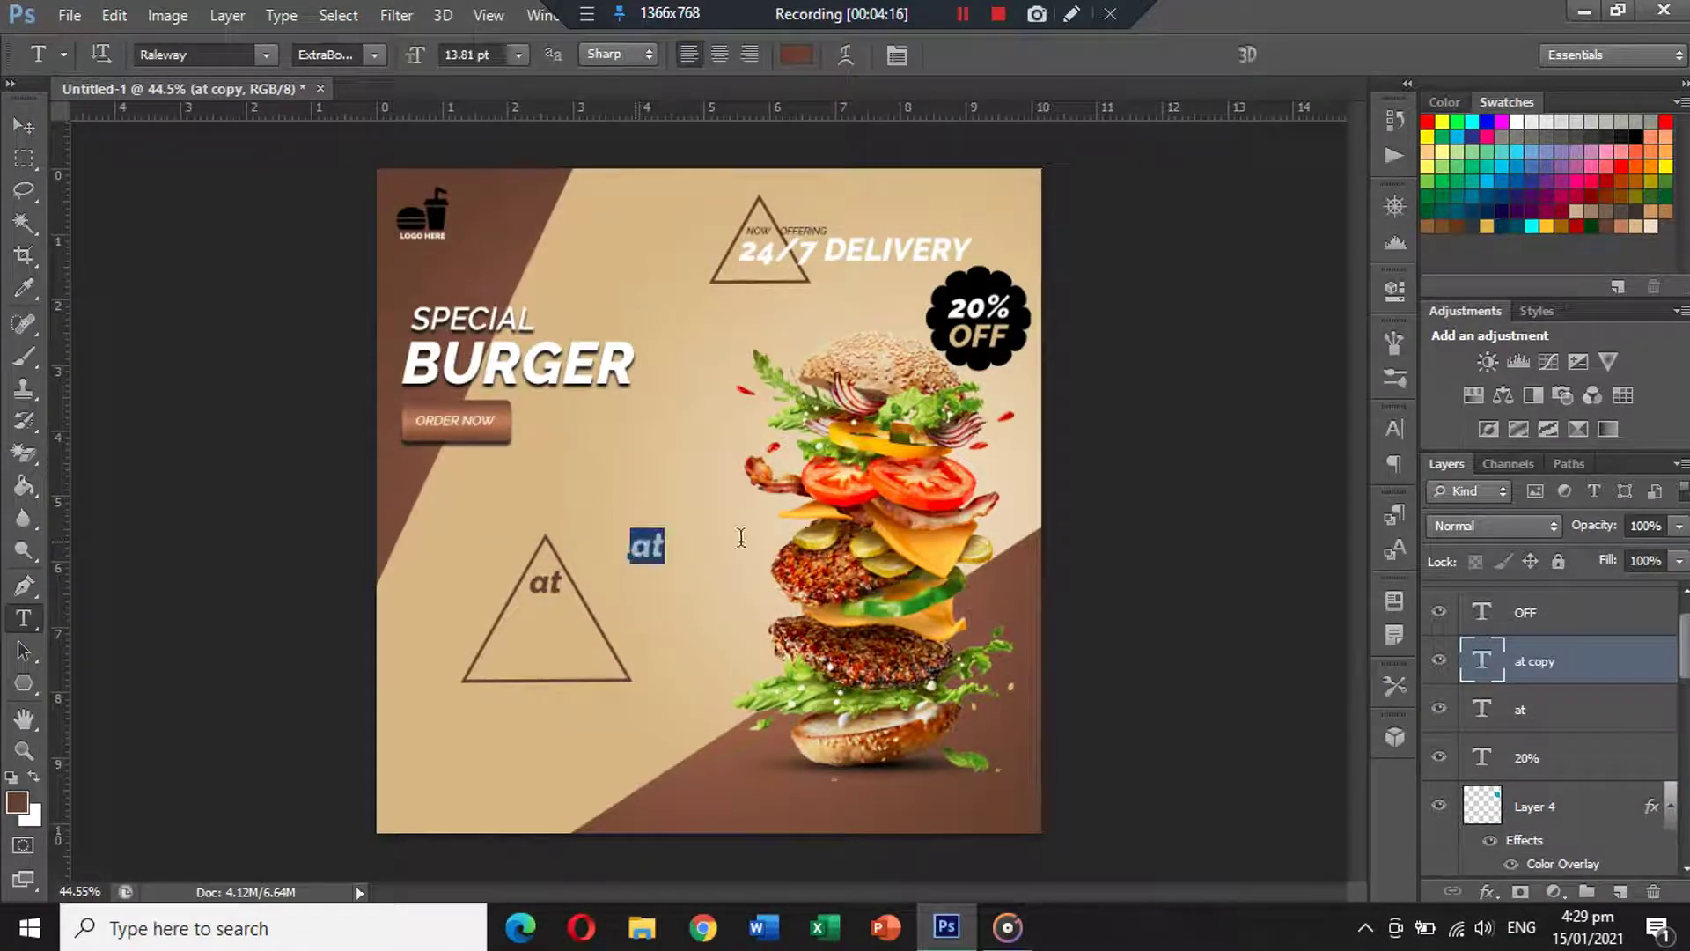
text(Rs.)
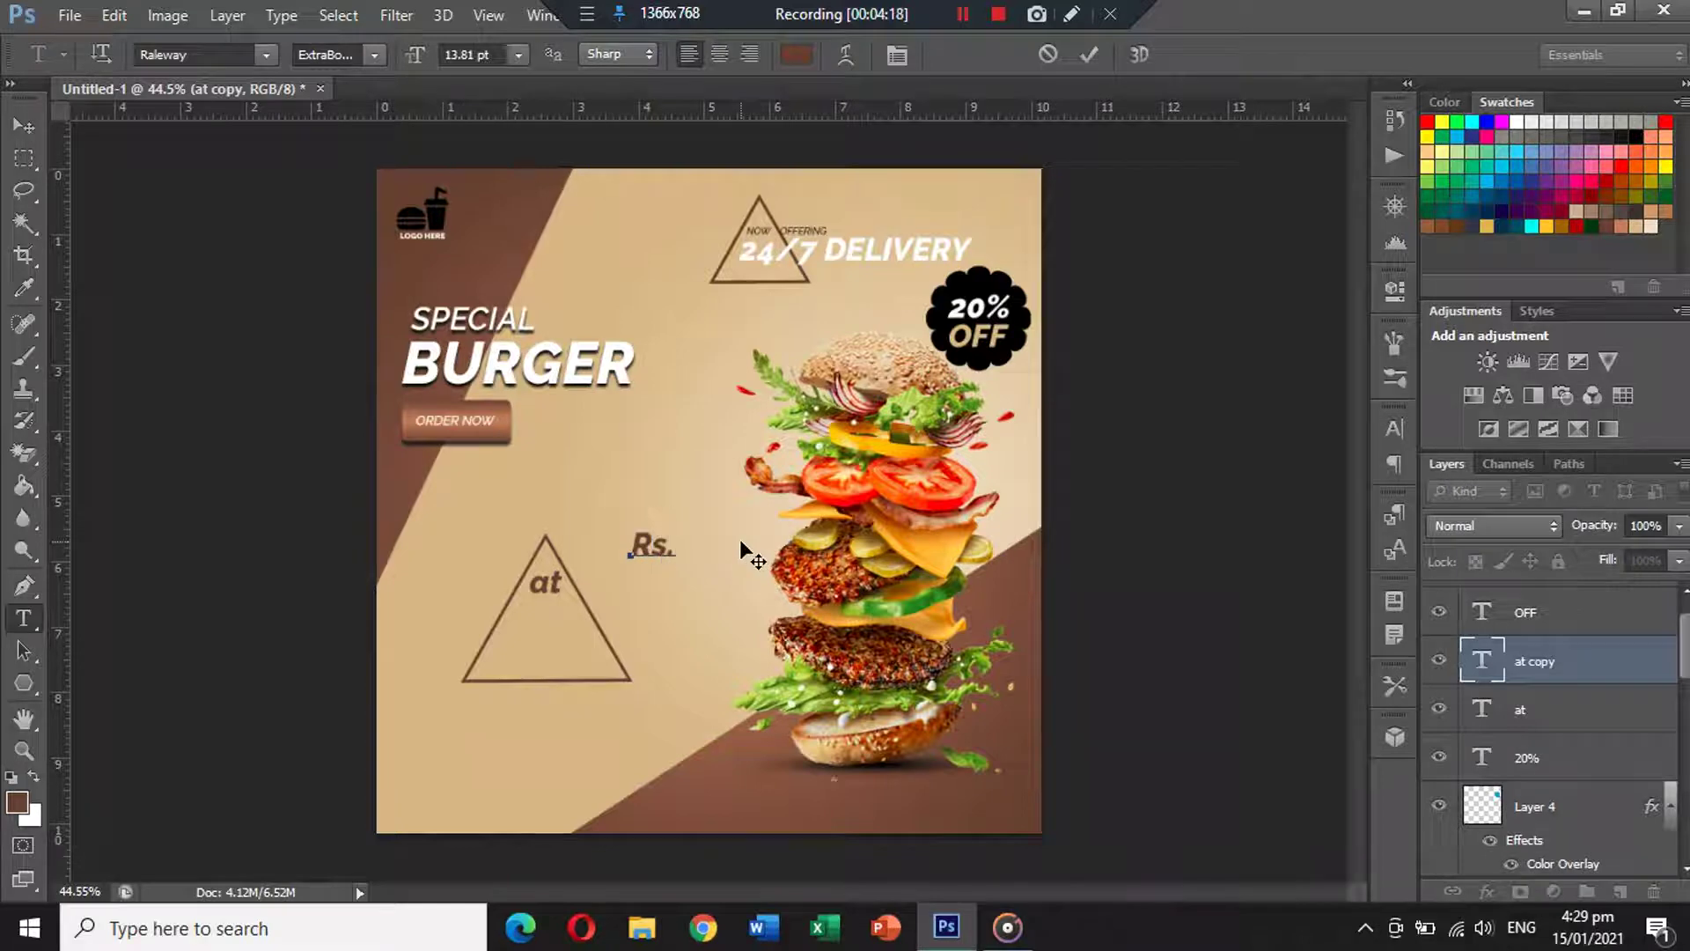
text(499/-)
Recolour the whole Rs.499/- text black and finish editing it.
key(ctrl+a)
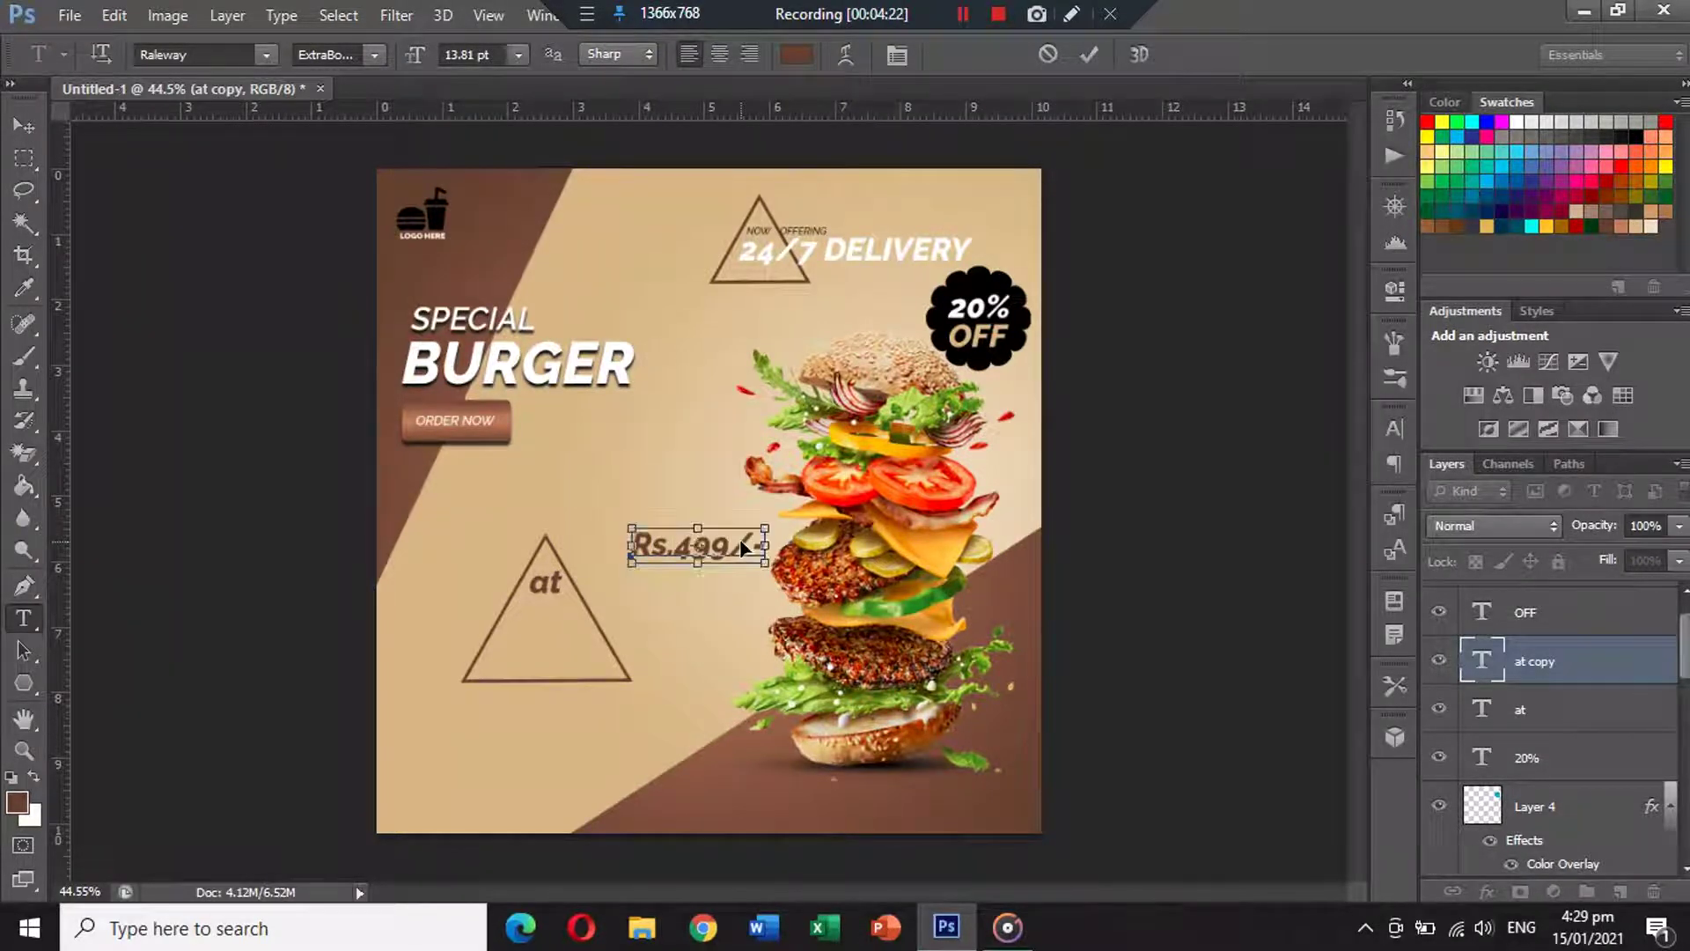
click(796, 55)
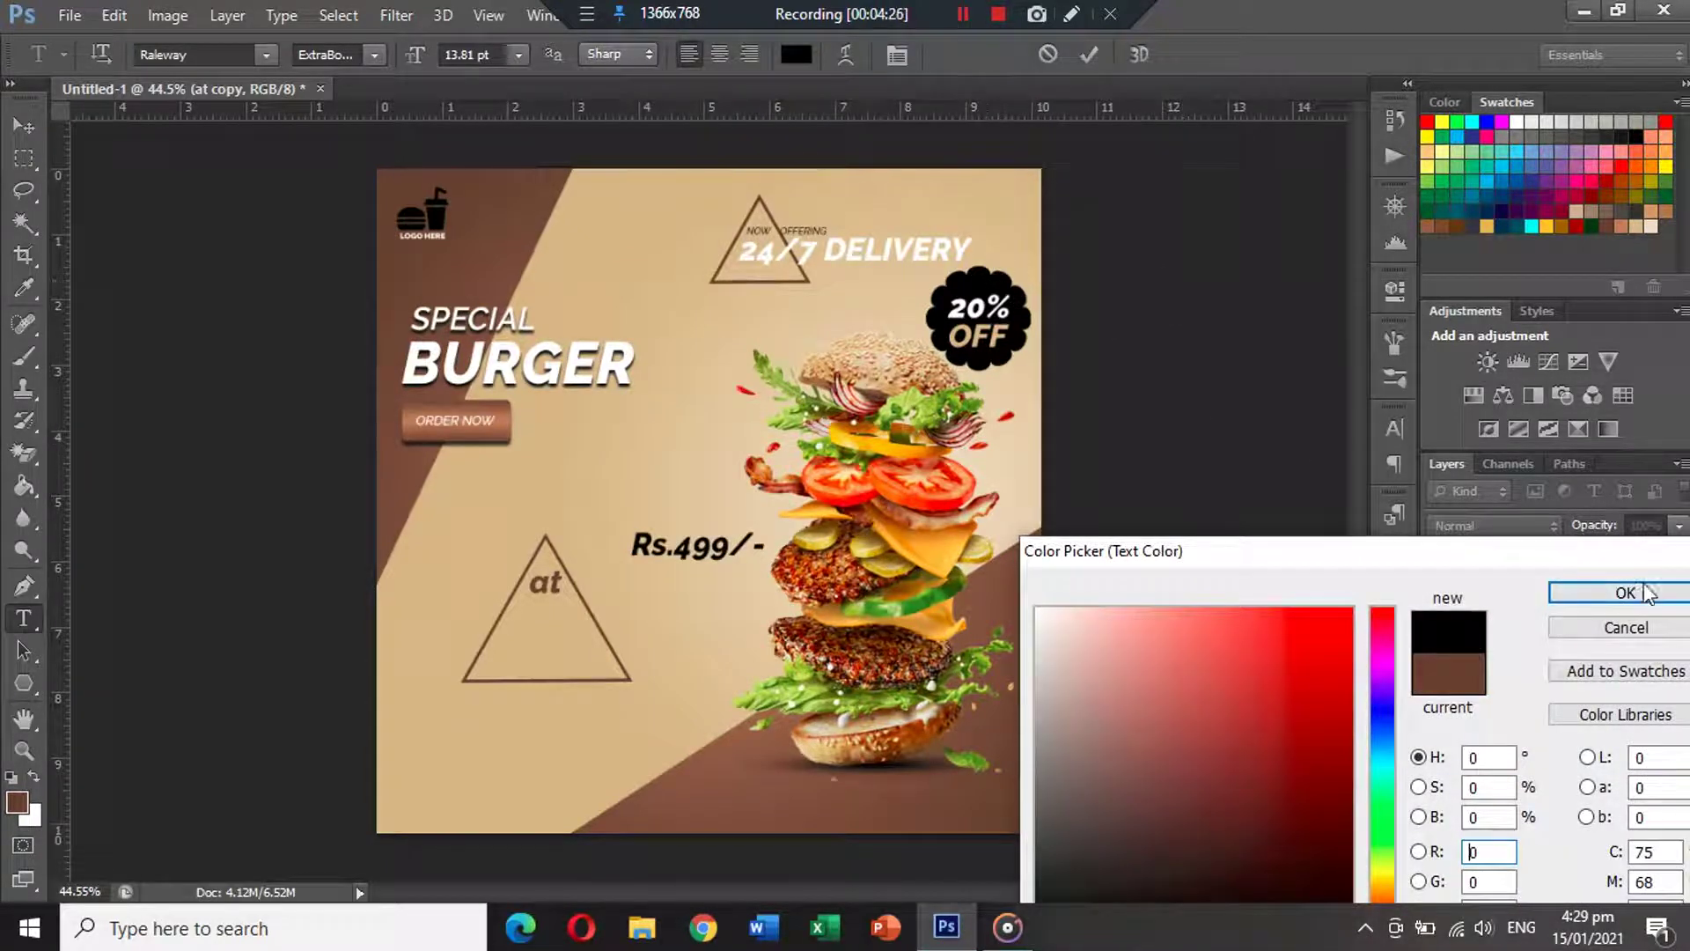
click(1626, 592)
click(29, 131)
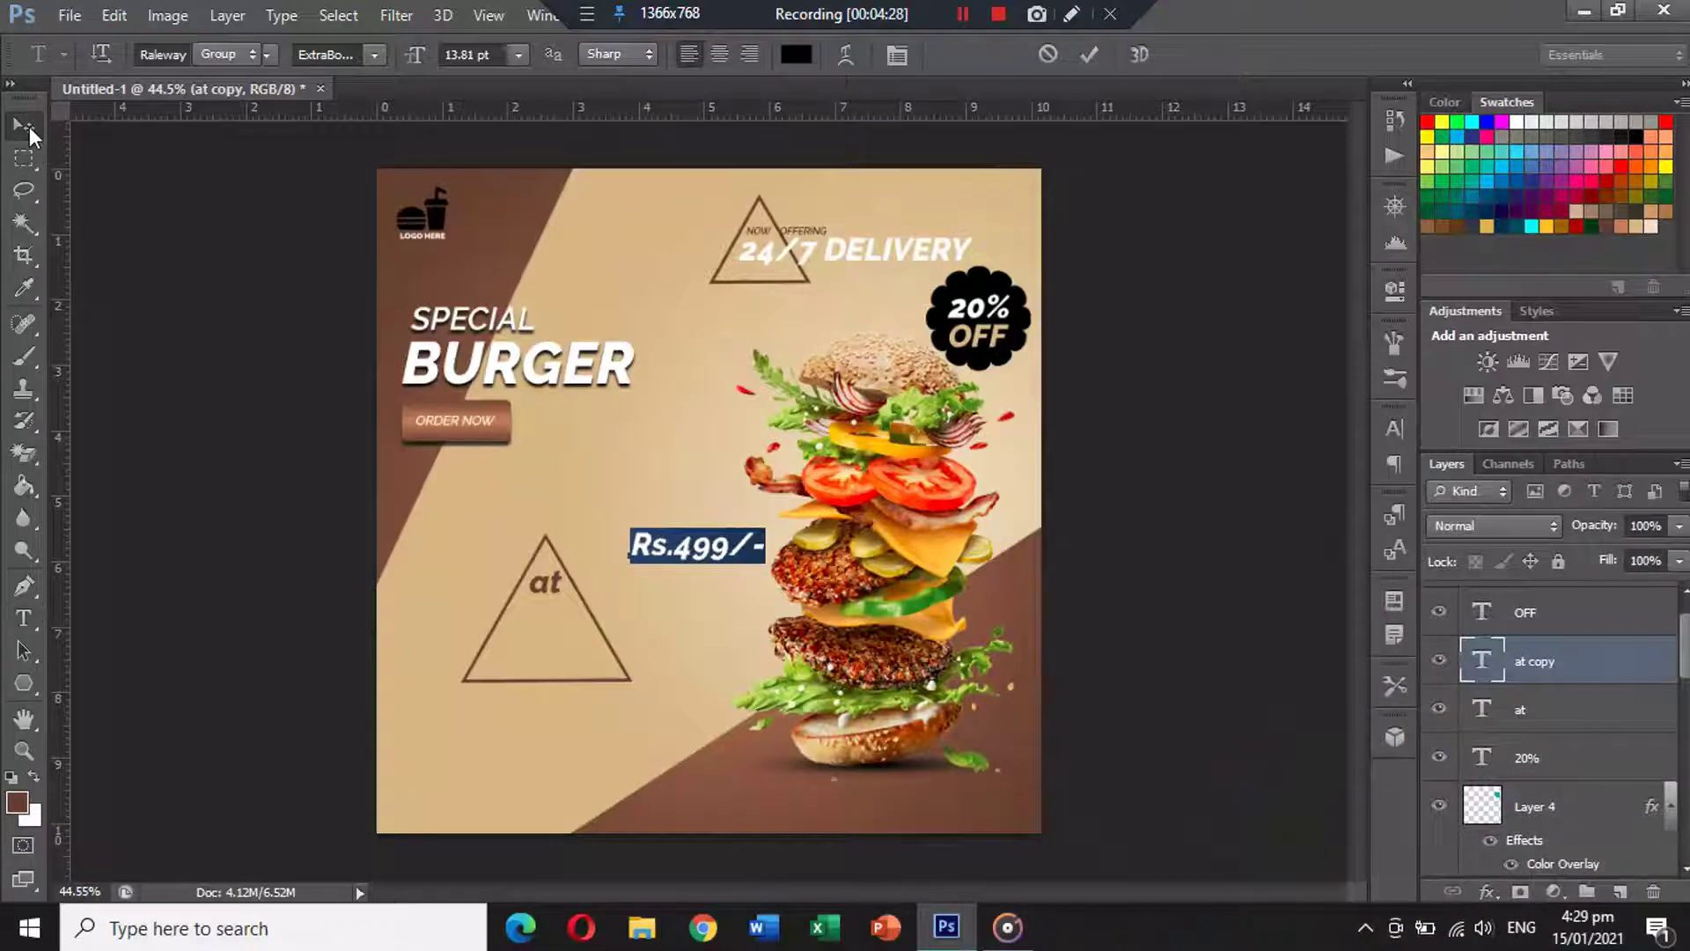
Move the Rs.499/- text into the lower triangle, scale it down to fit and position "at" directly above it.
drag(643, 544, 512, 629)
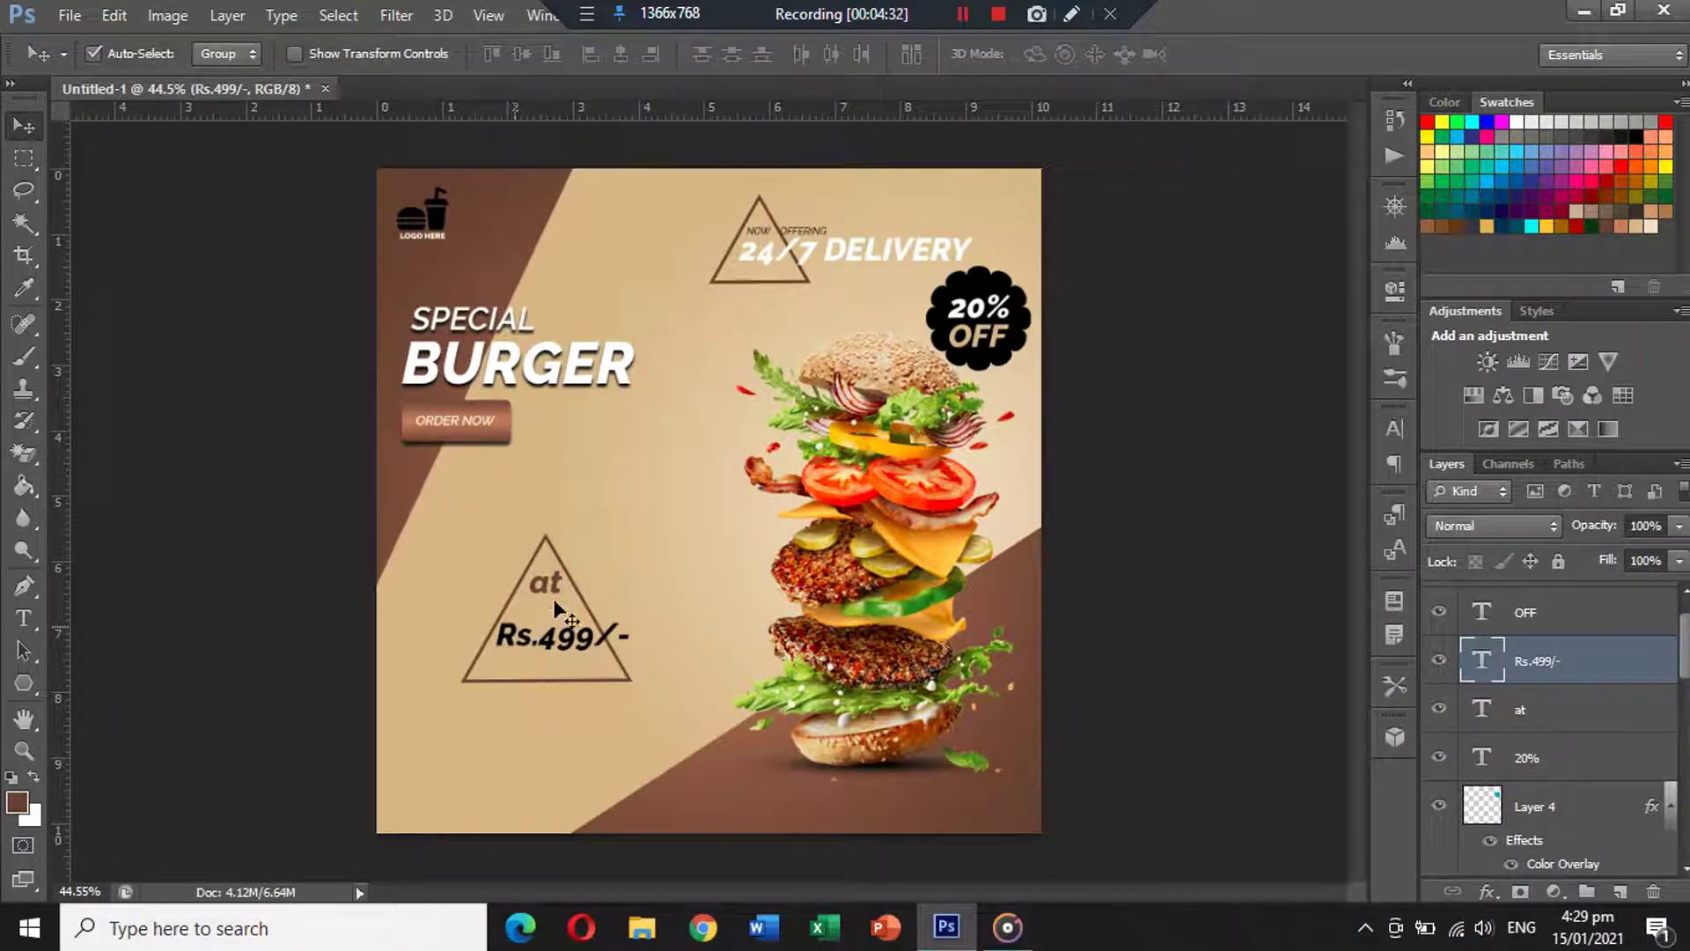
key(ctrl+t)
drag(629, 614, 570, 646)
key(Return)
key(shift+Up)
key(shift+Up)
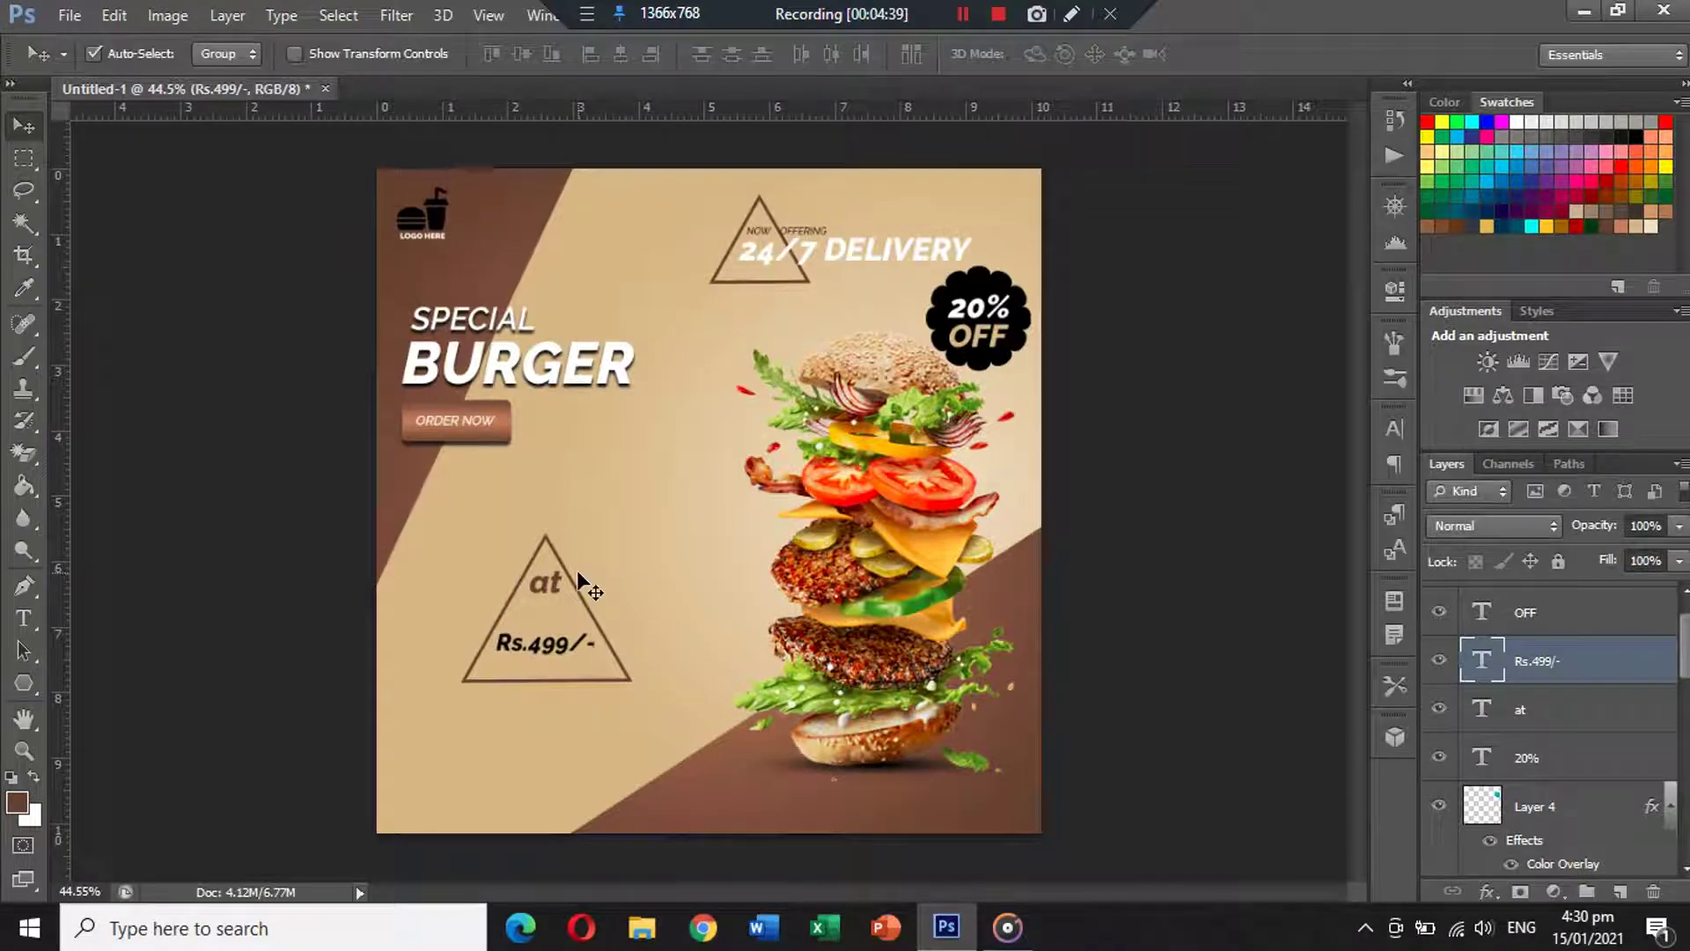
click(559, 580)
drag(558, 579, 556, 606)
Change the stroke of the lower triangle outline to the dashed line style.
click(555, 550)
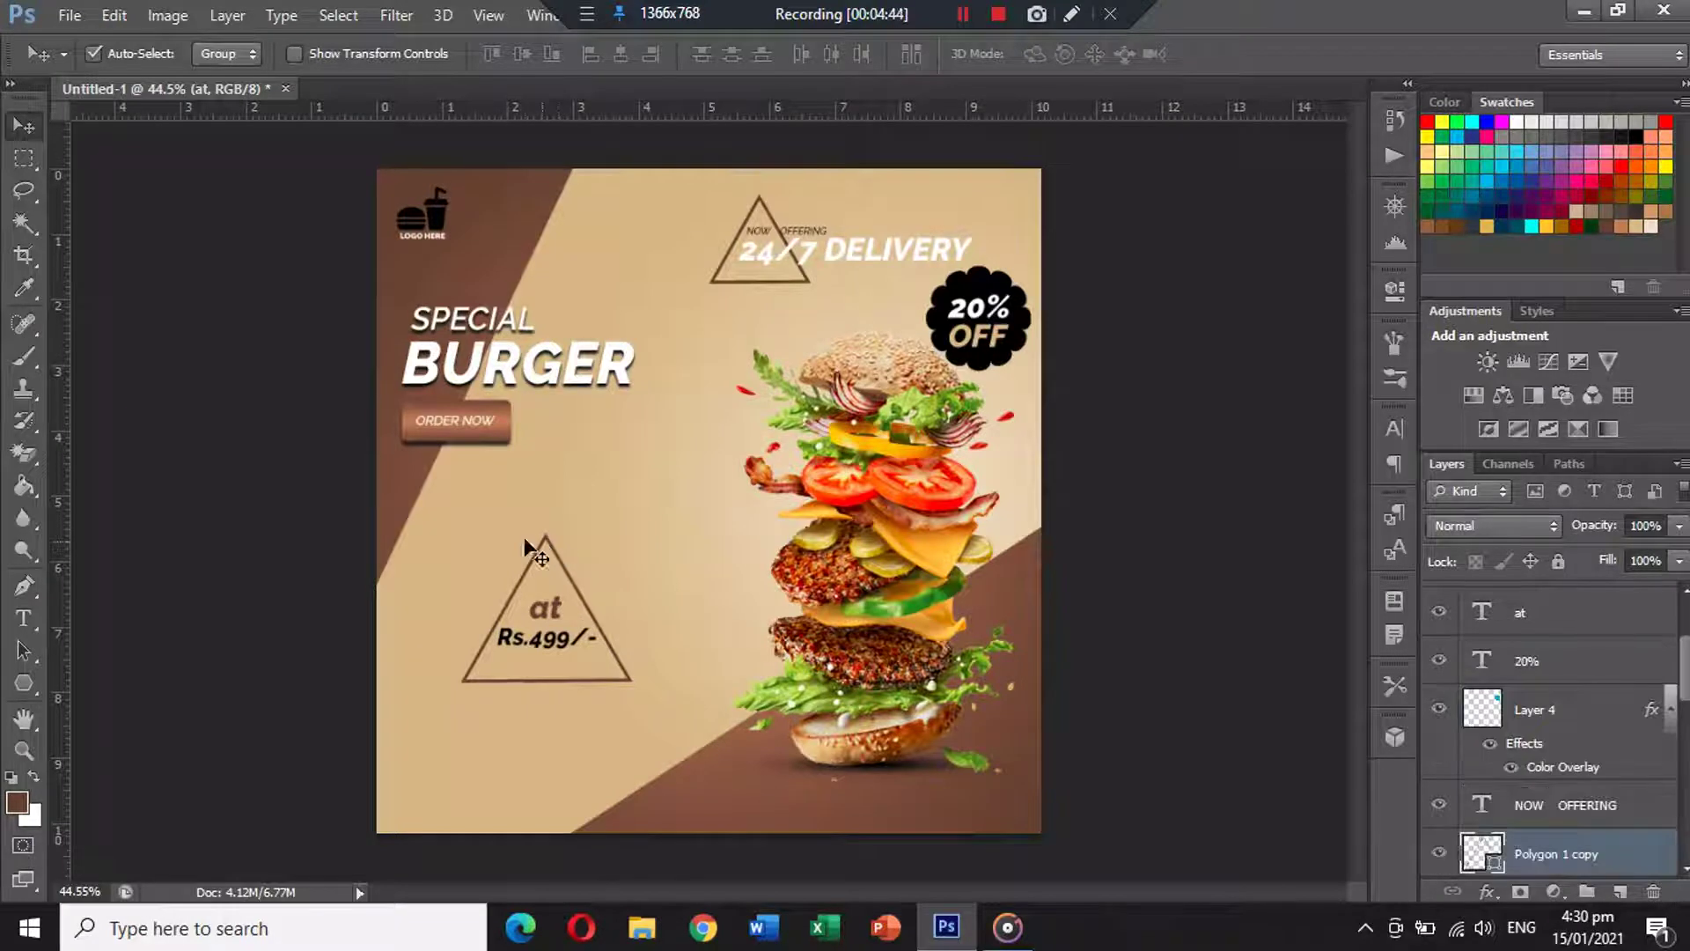
click(24, 683)
click(322, 53)
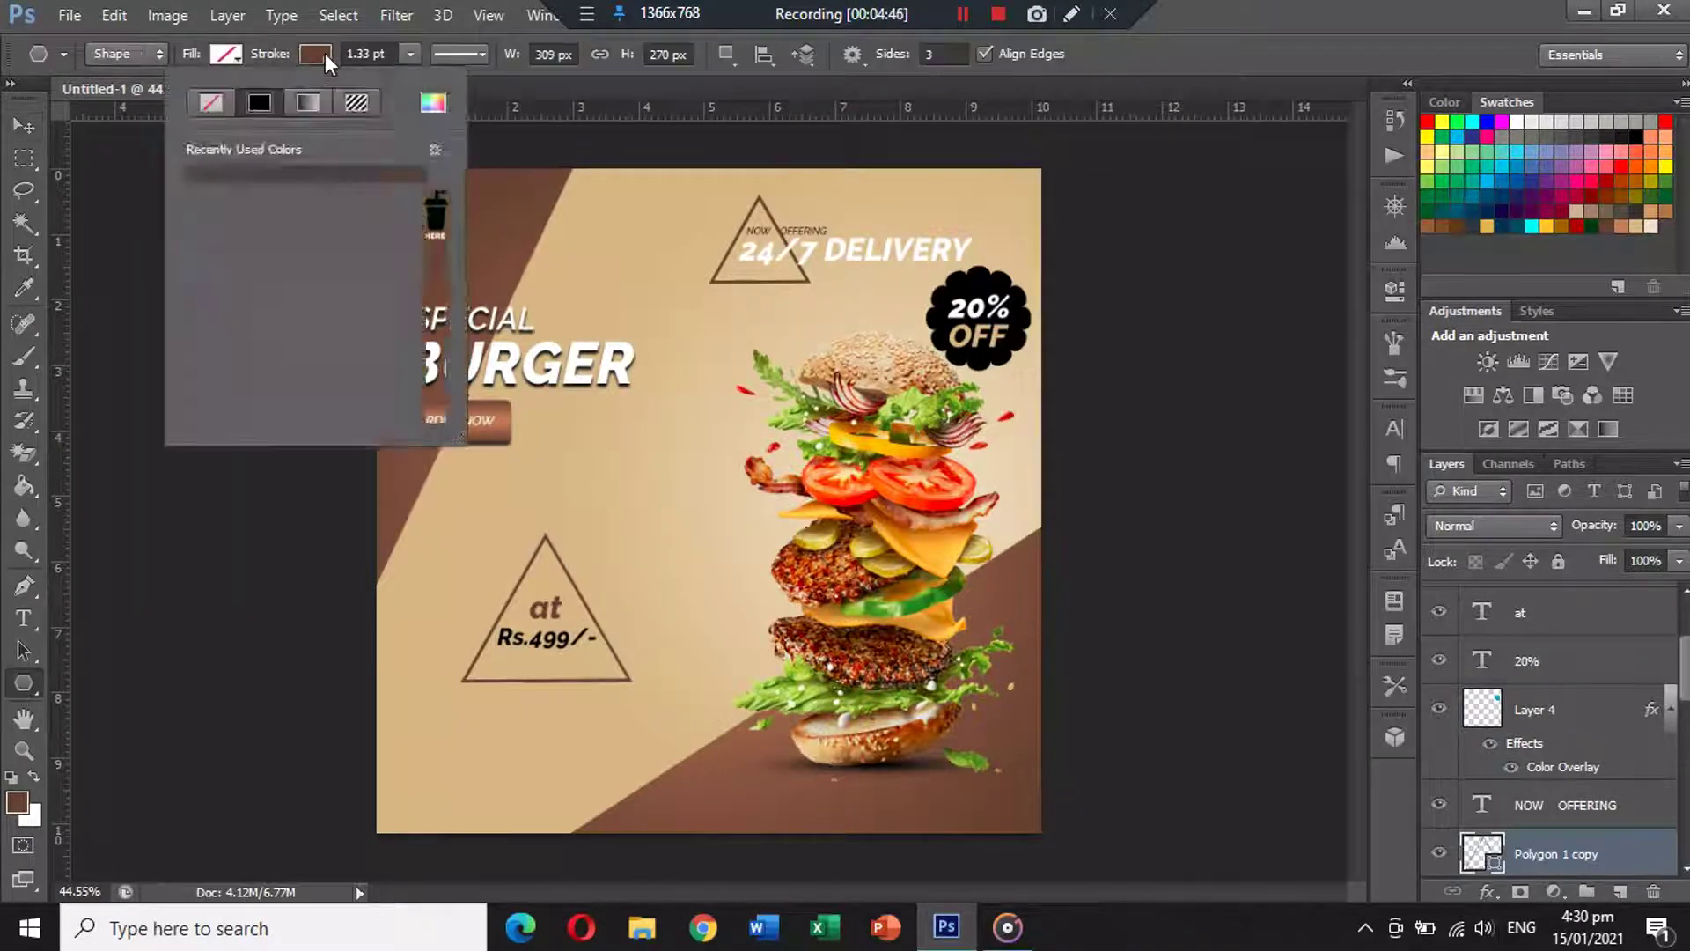
click(470, 53)
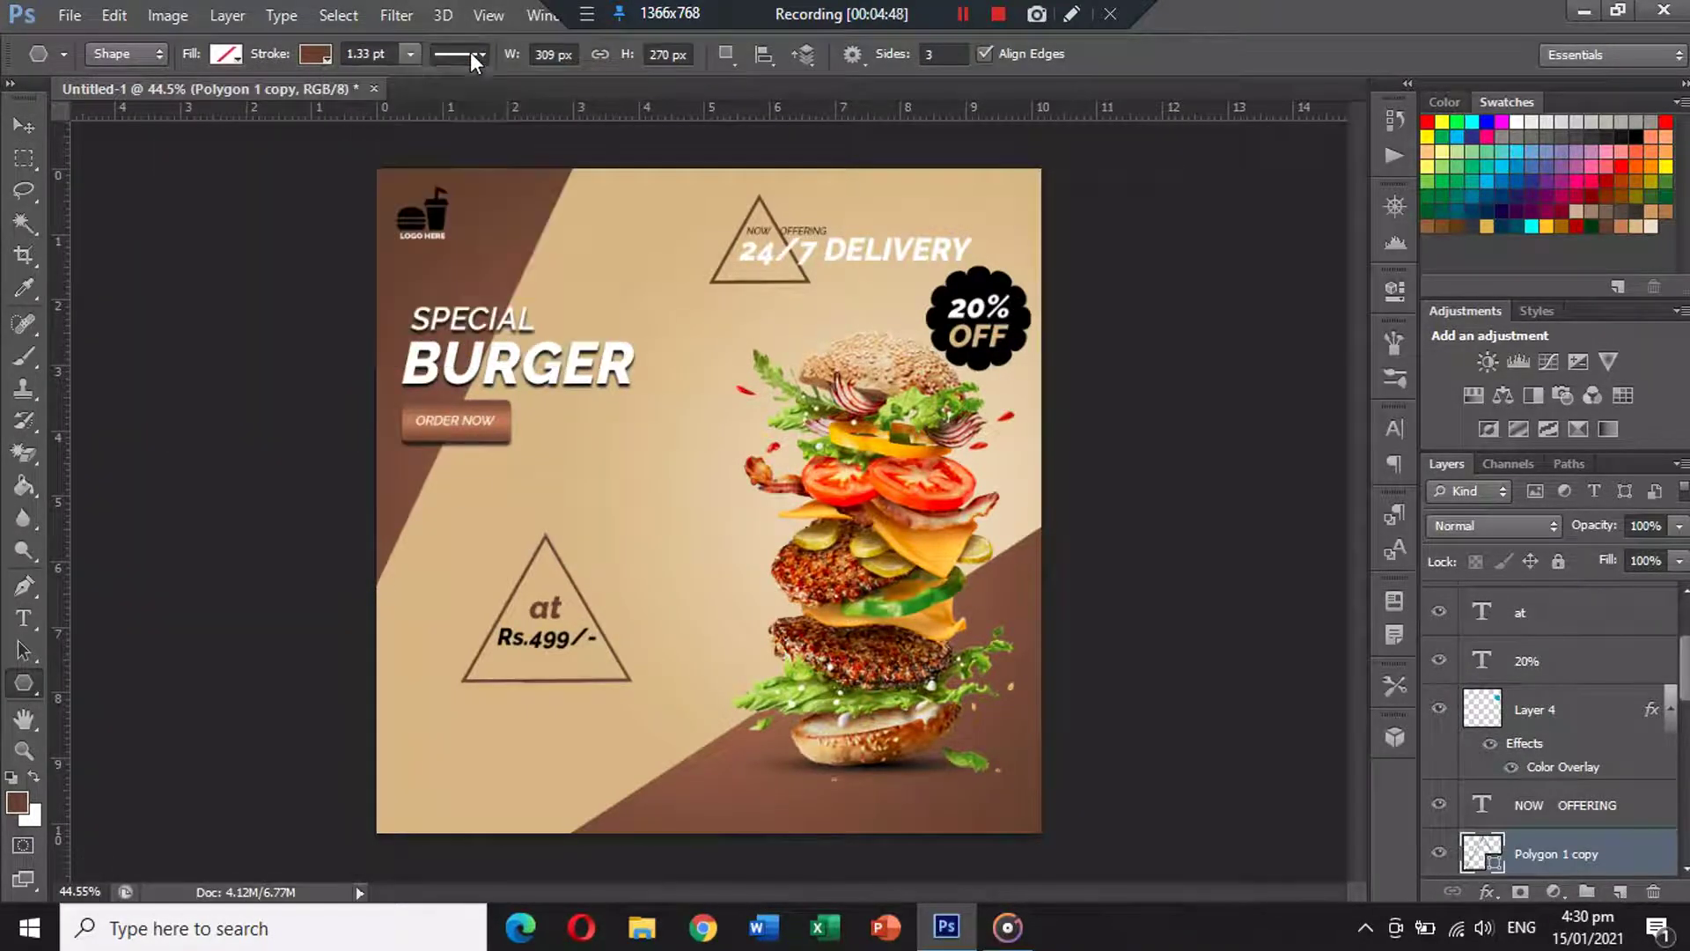
click(484, 55)
click(462, 161)
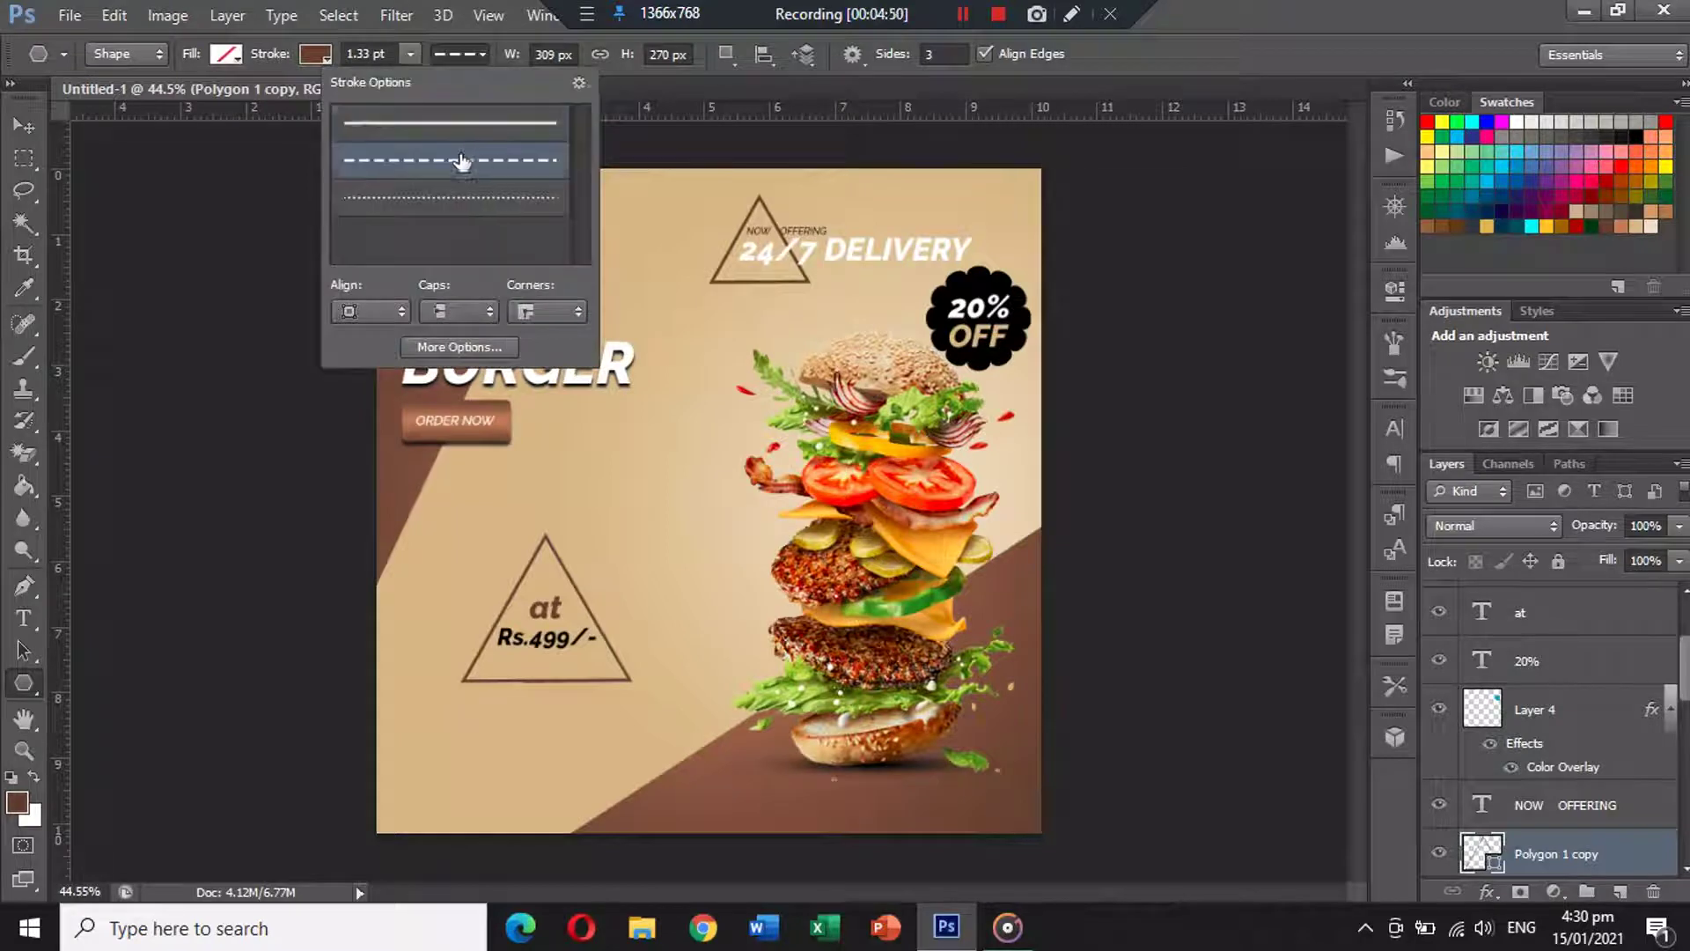
Set the lower triangle's stroke width to 0.74 pt and its stroke colour to the light cream swatch.
click(409, 55)
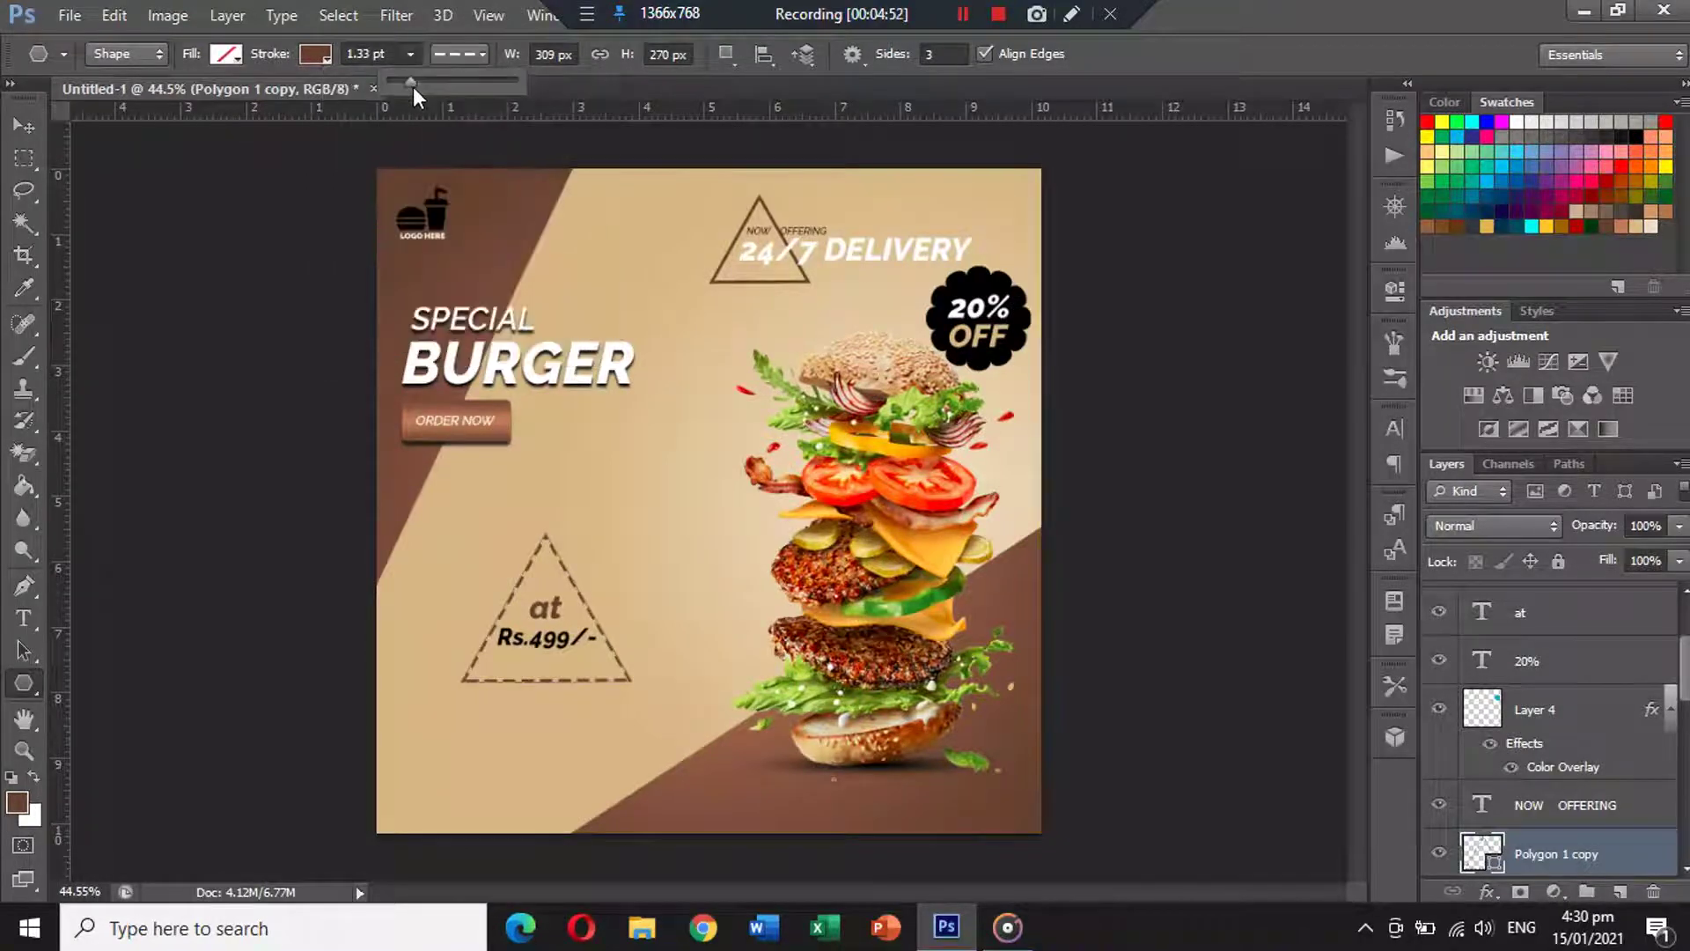
drag(409, 86, 409, 86)
click(1161, 58)
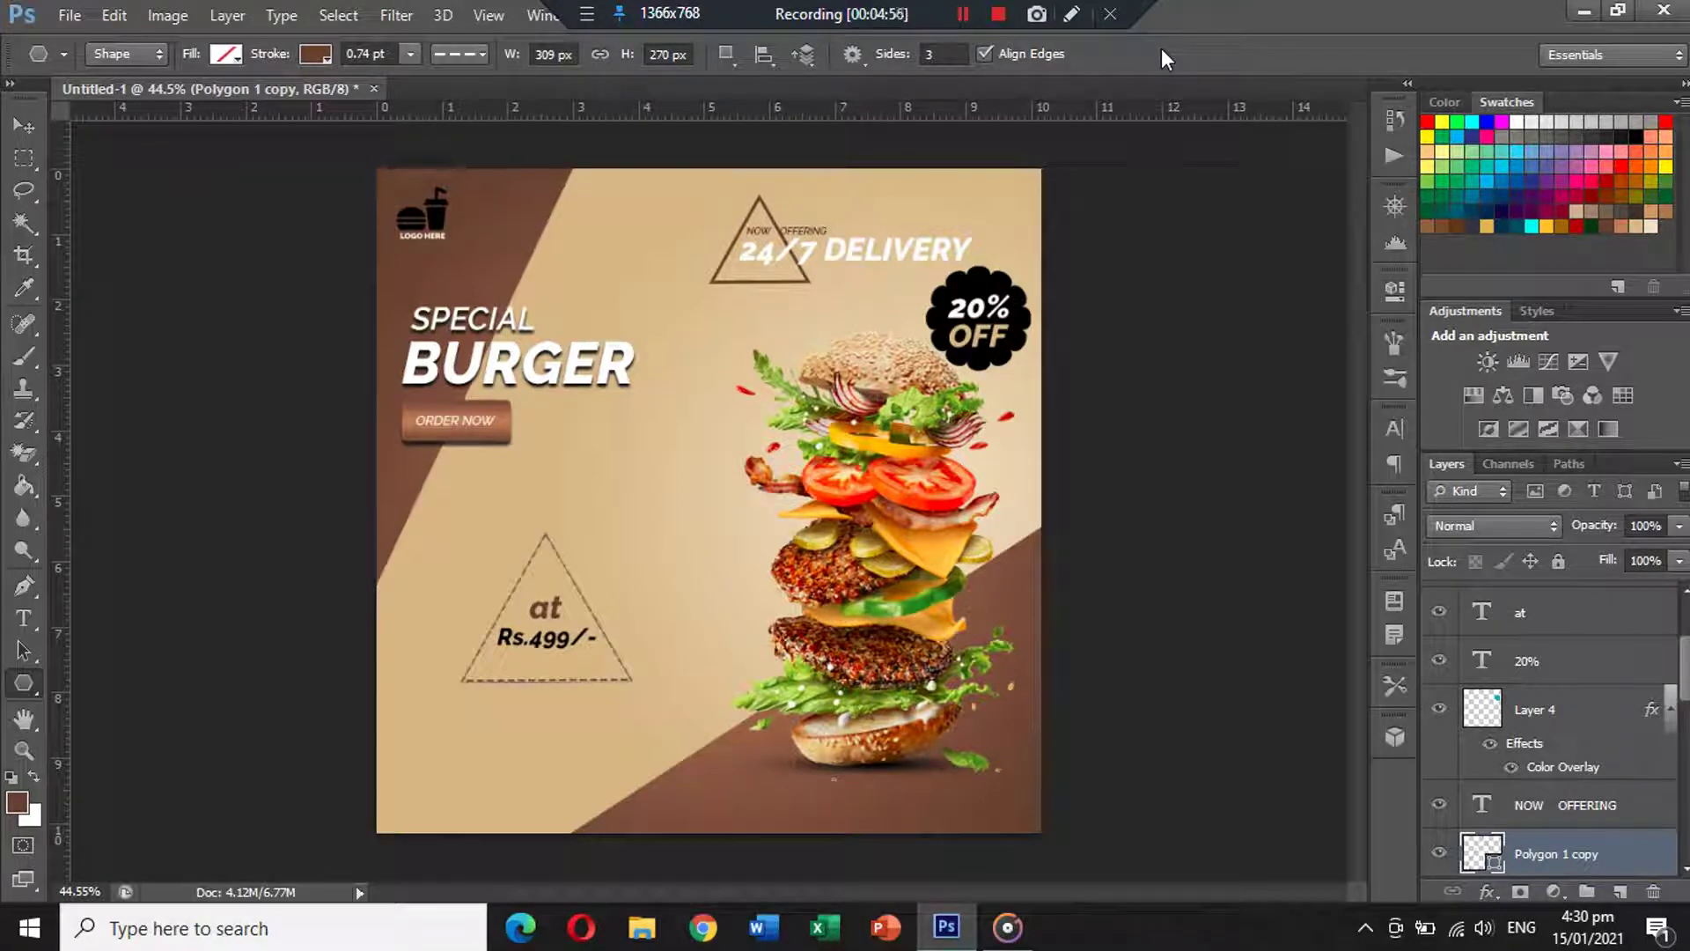
click(319, 55)
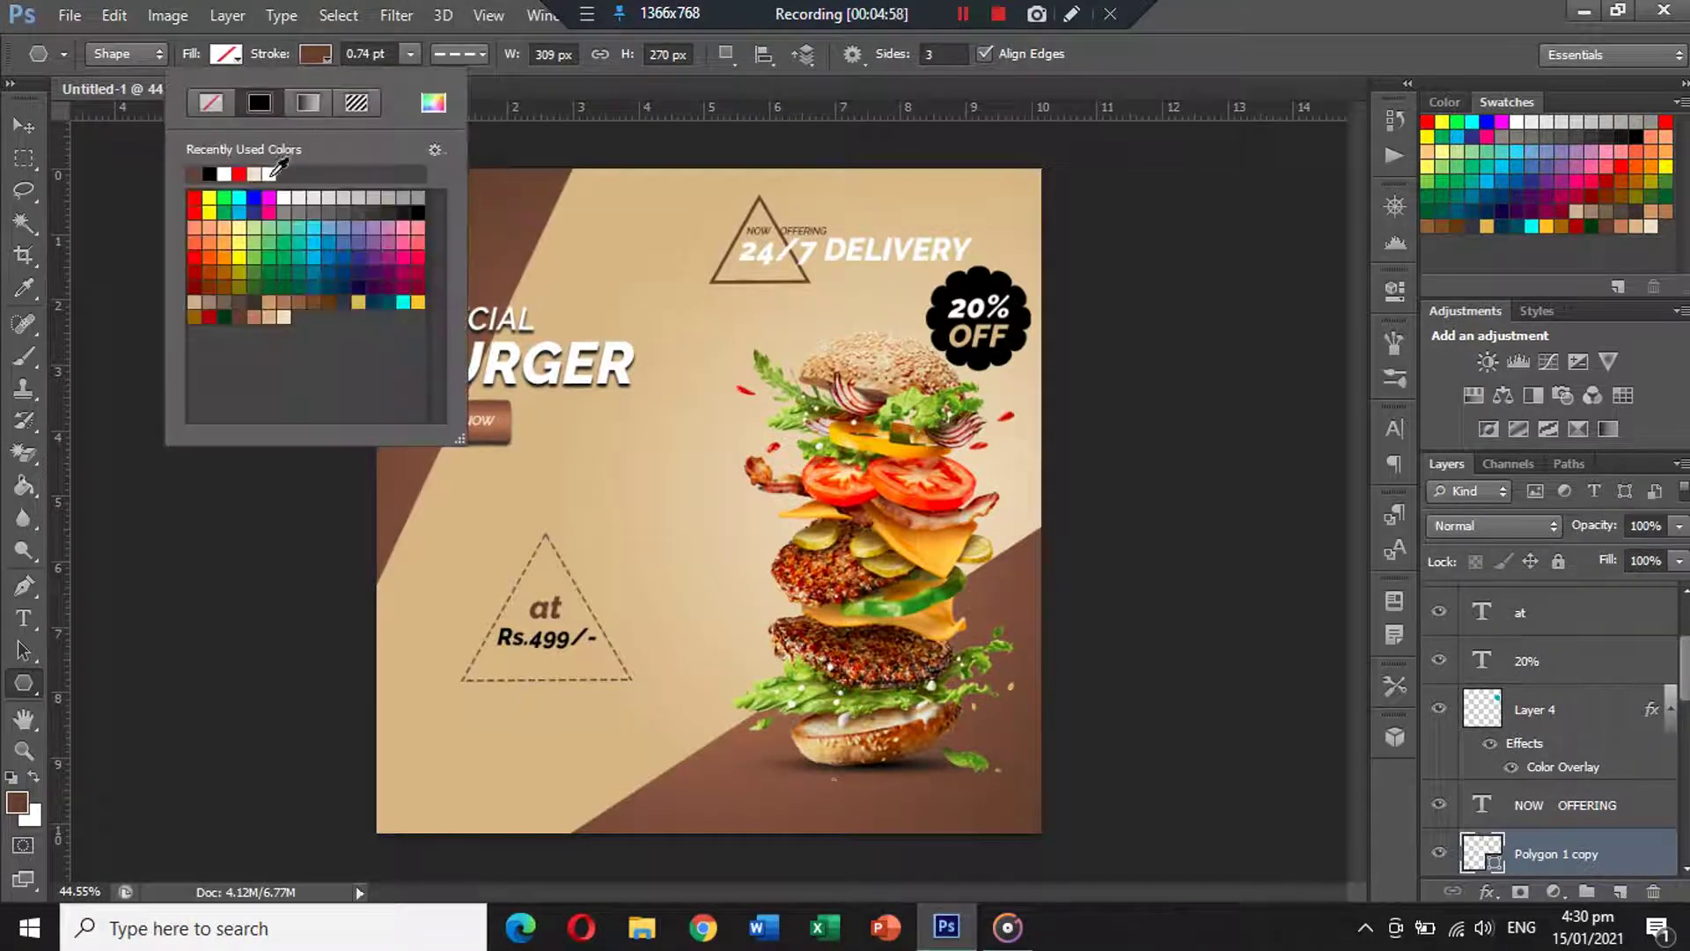
click(285, 317)
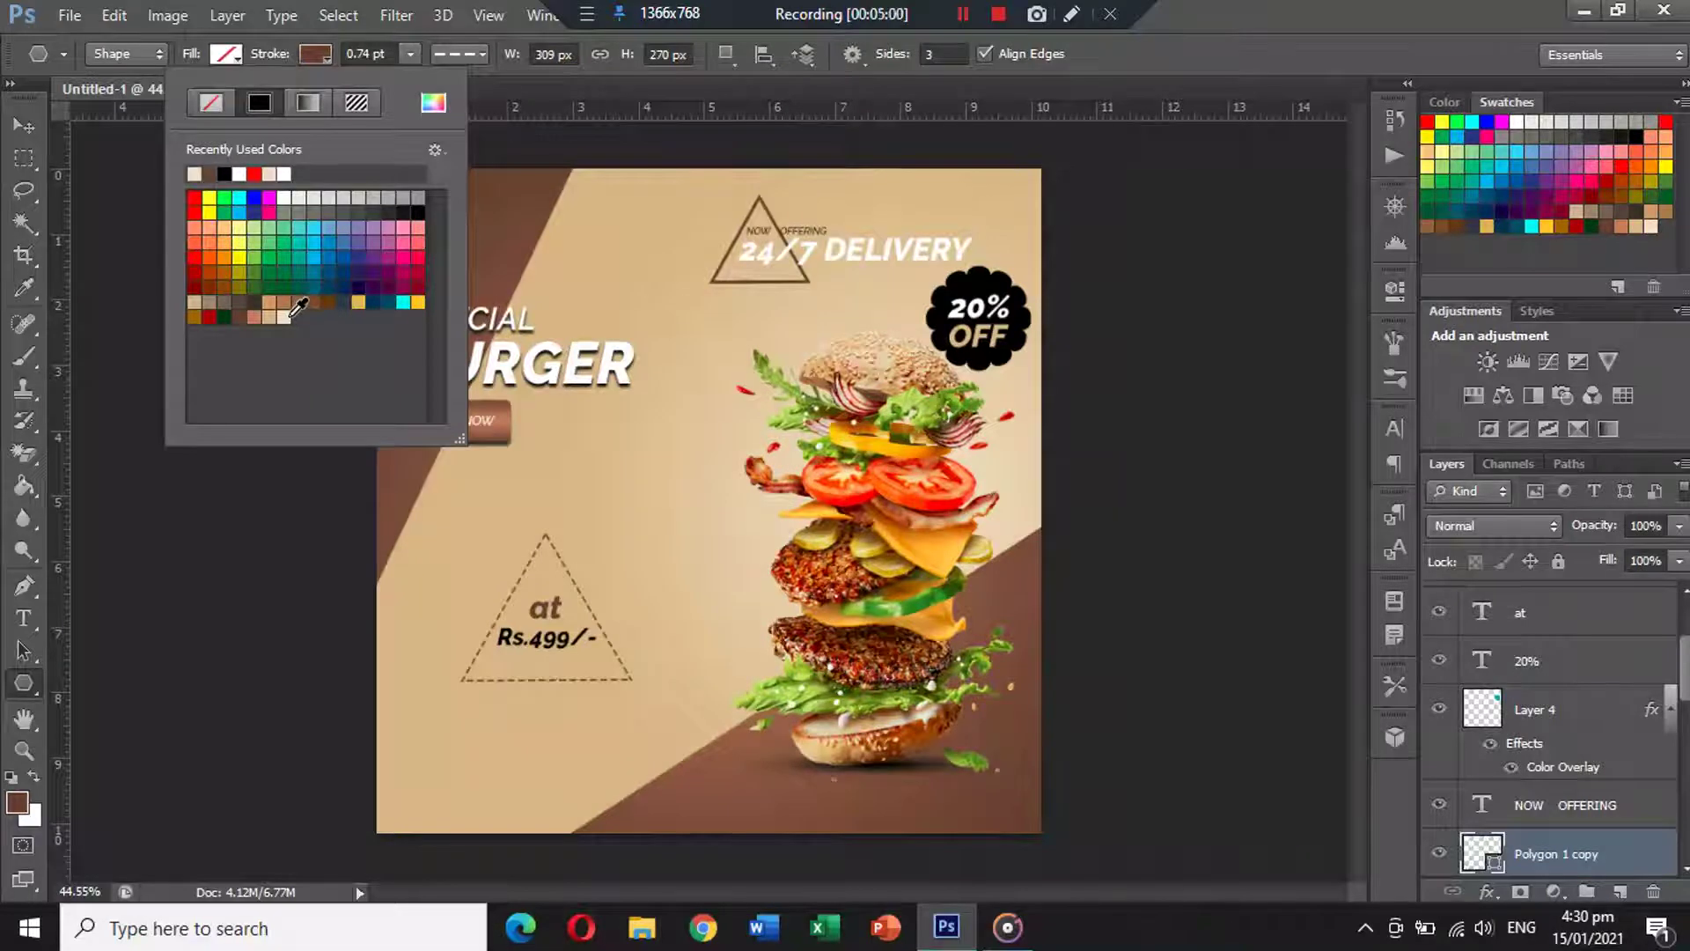
click(1270, 8)
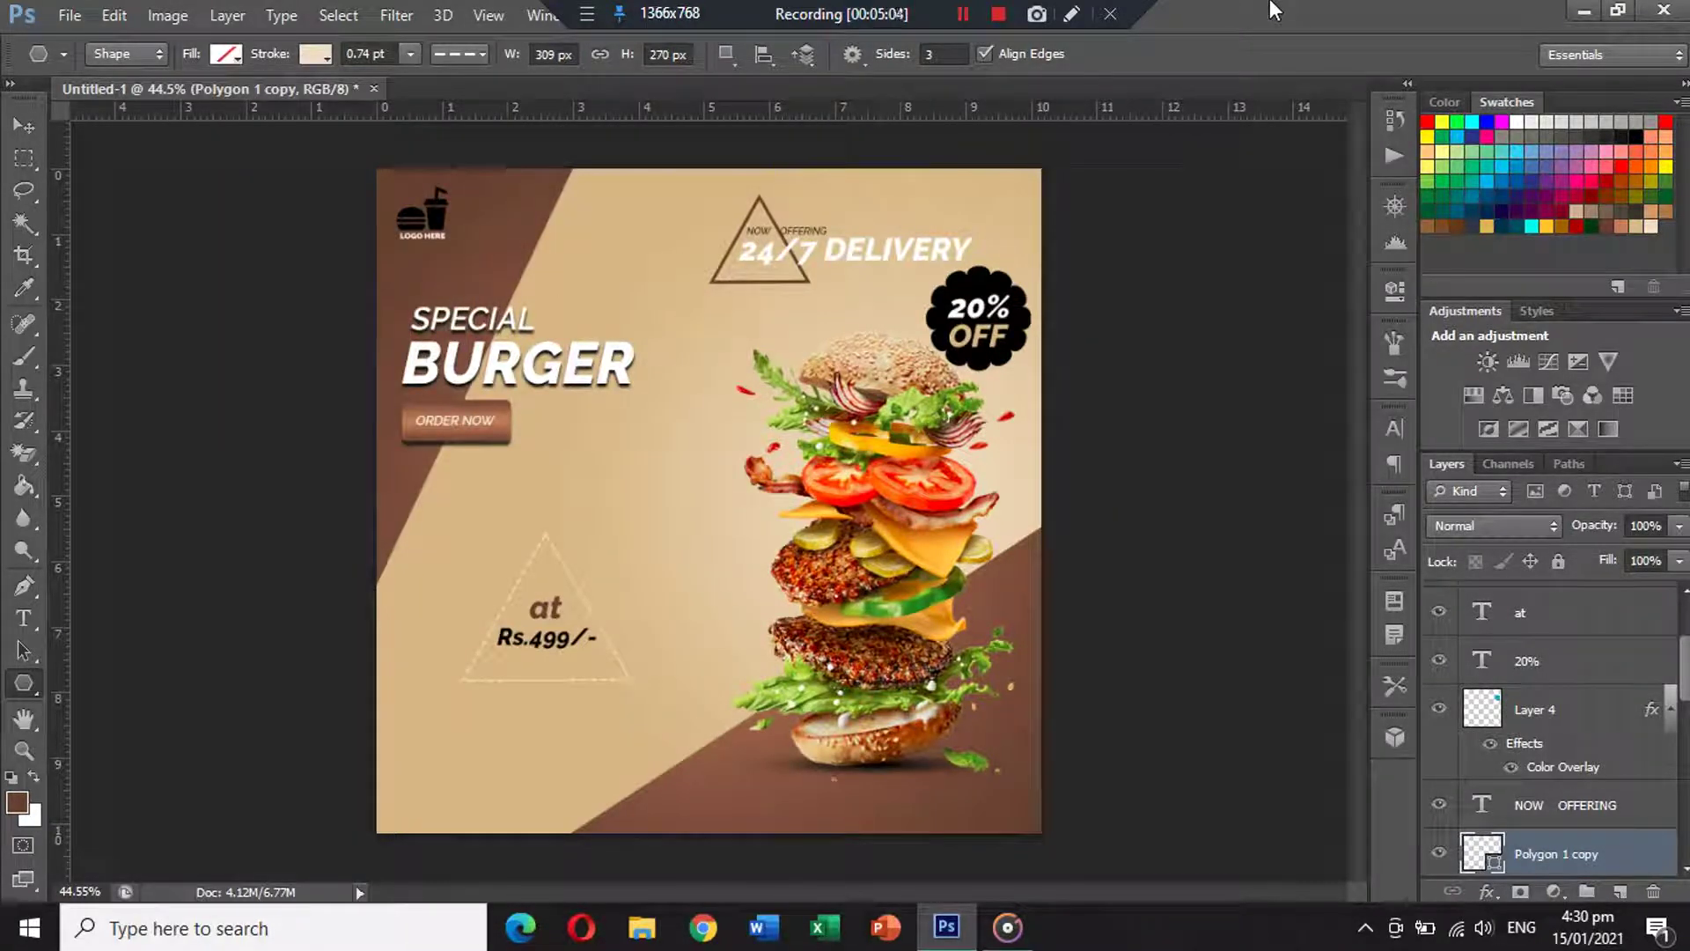
Open facebook.png, instagram.png and twitter.png together from the Icons folder.
click(70, 14)
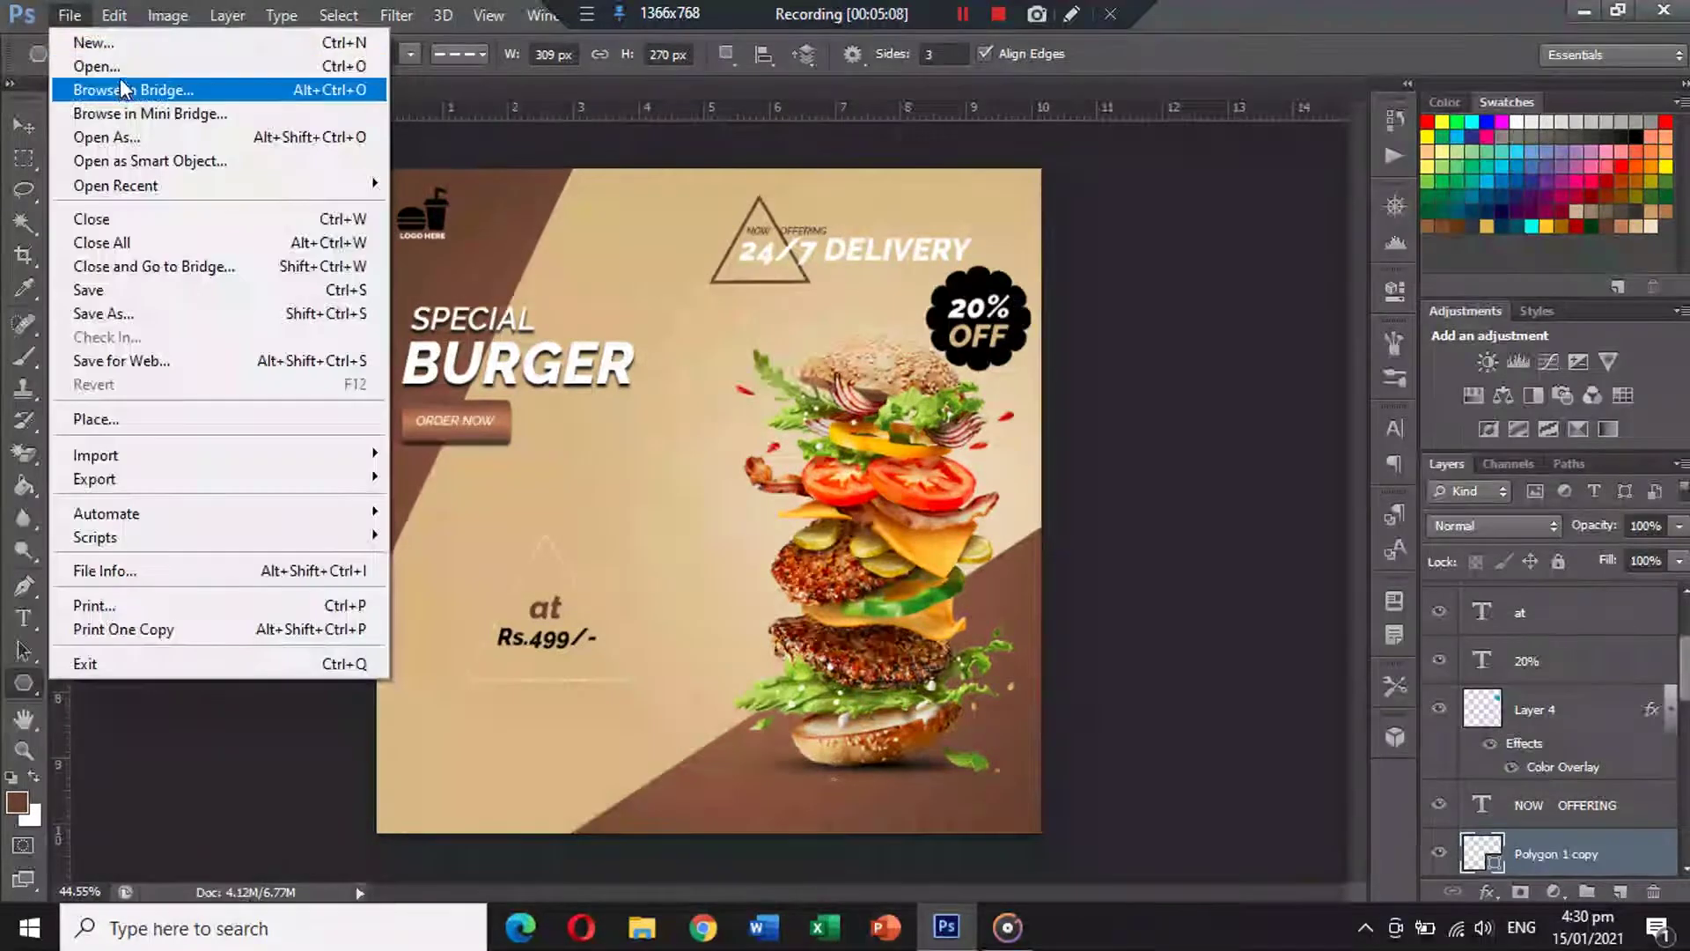
click(110, 64)
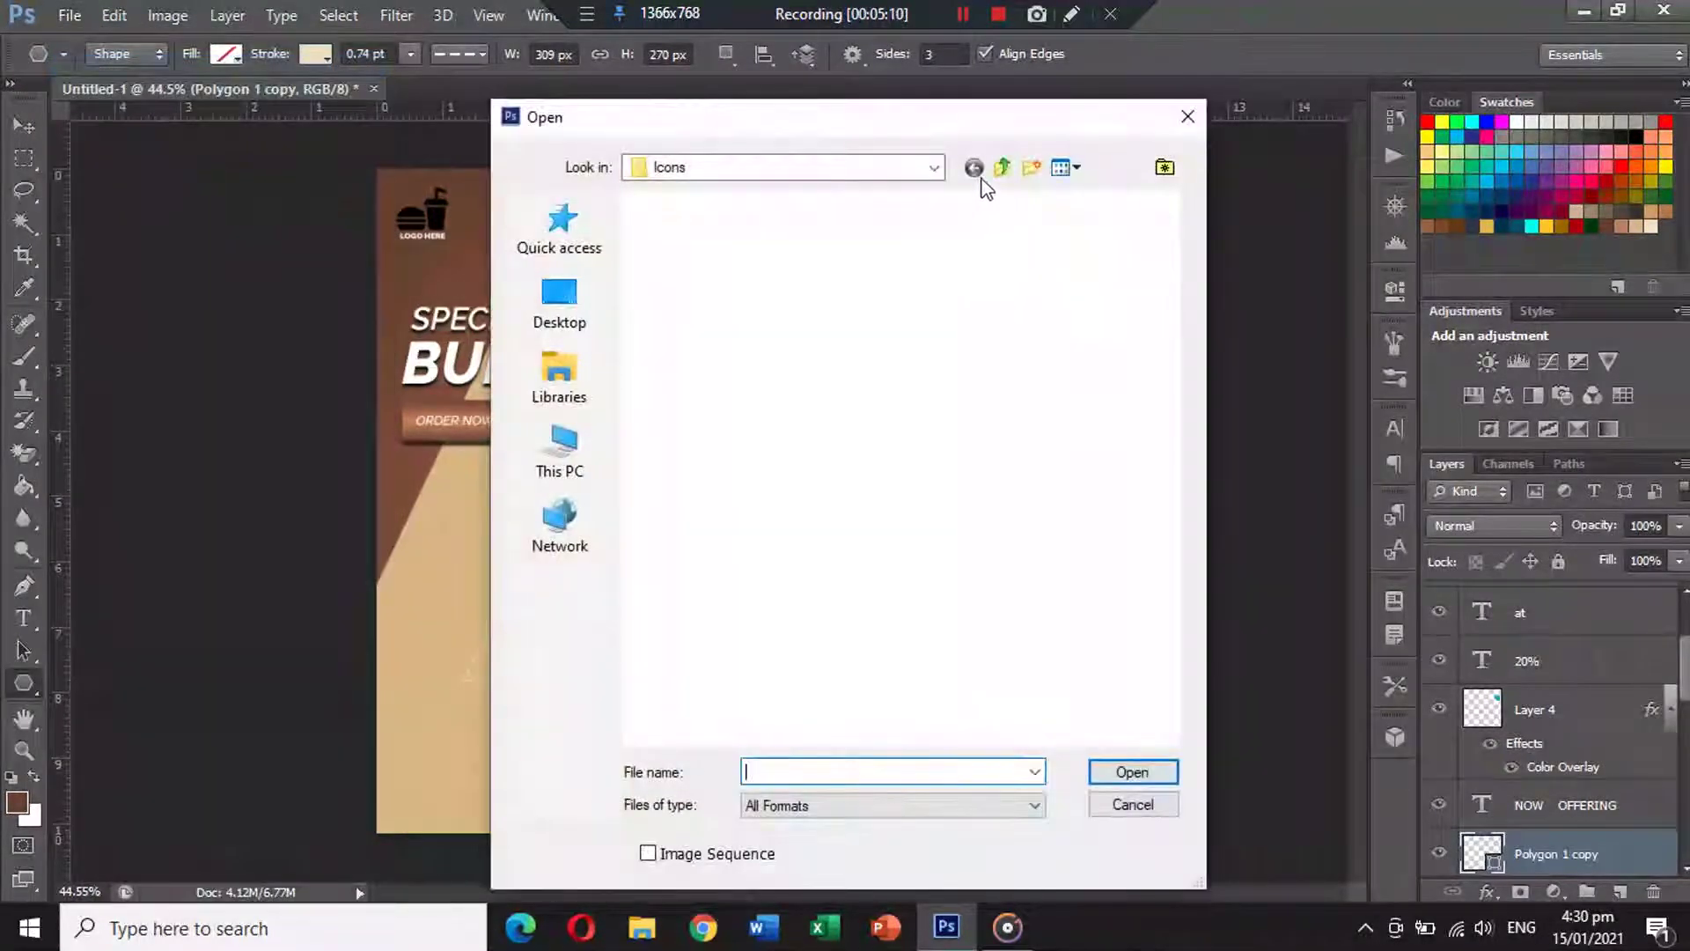
click(785, 455)
ctrl+click(845, 303)
ctrl+click(949, 300)
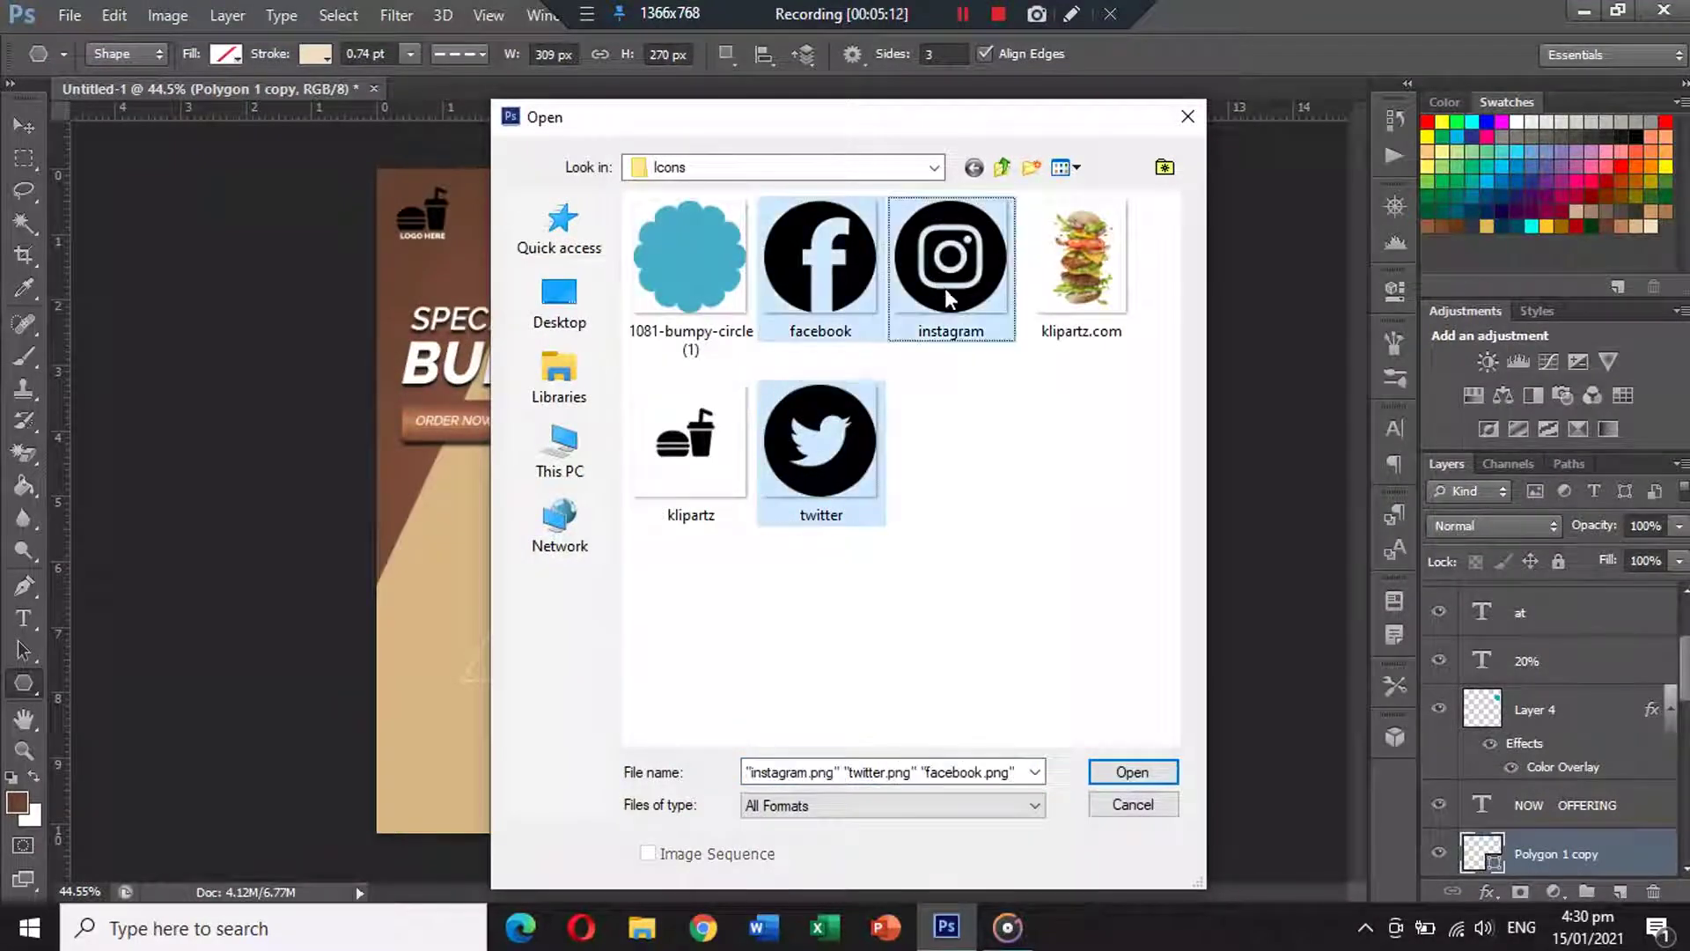
click(1132, 773)
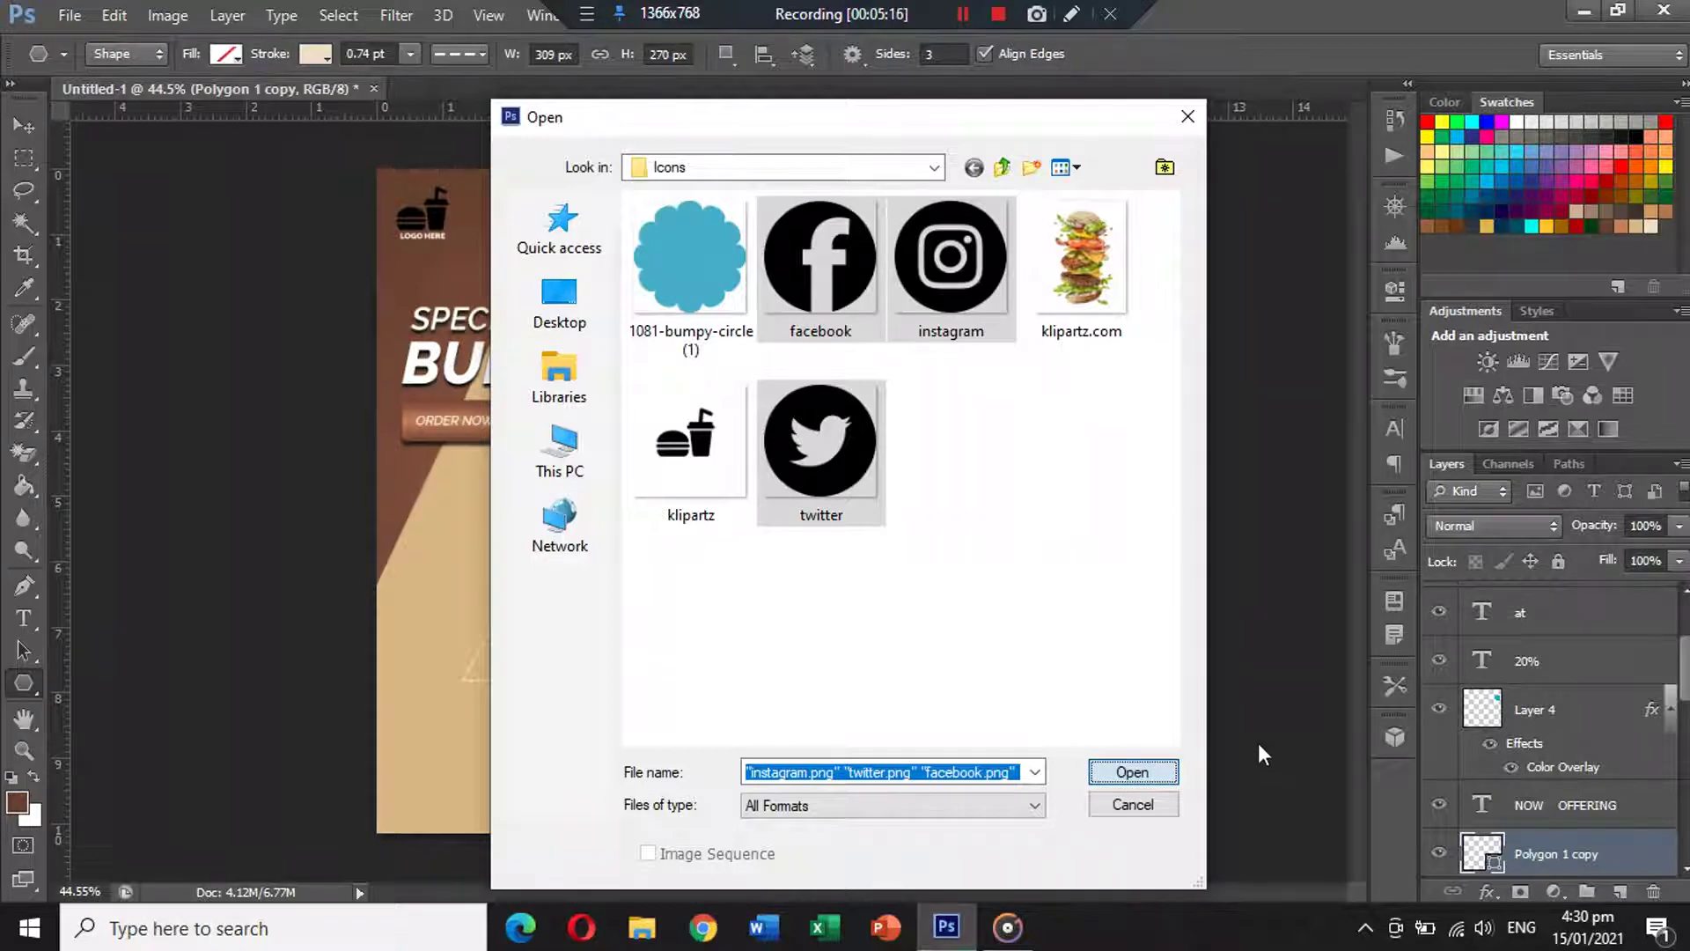
click(1160, 771)
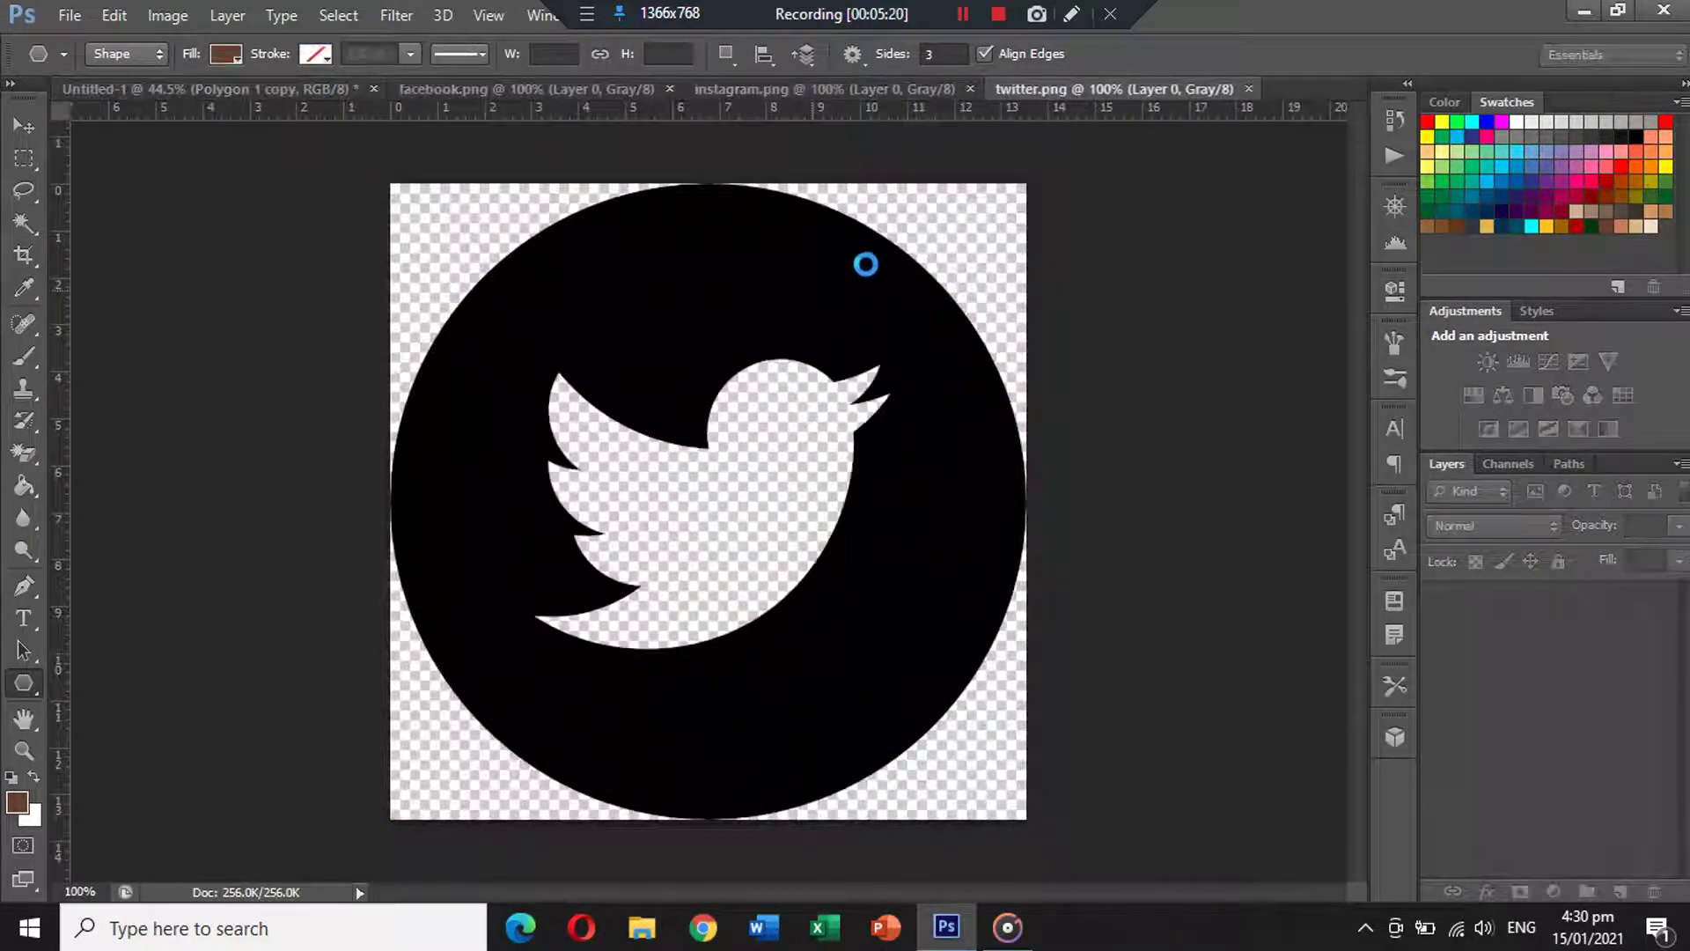
Close the emptied twitter.png without saving and paste the cut Twitter icon into the poster.
click(1248, 89)
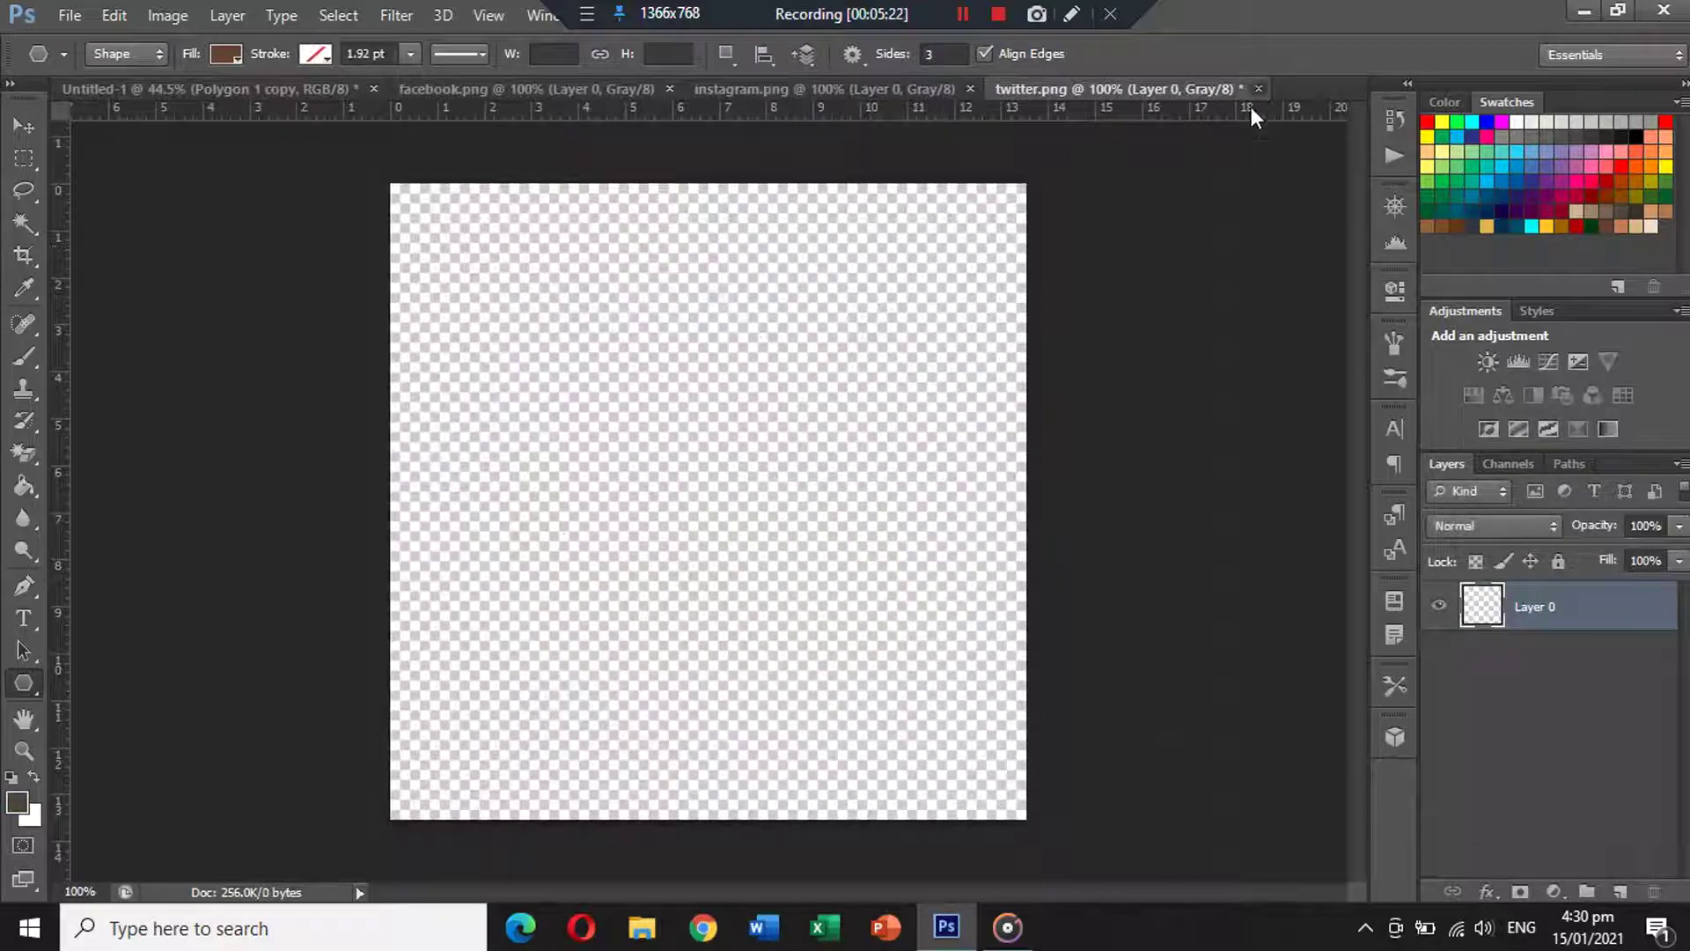
click(871, 366)
click(187, 93)
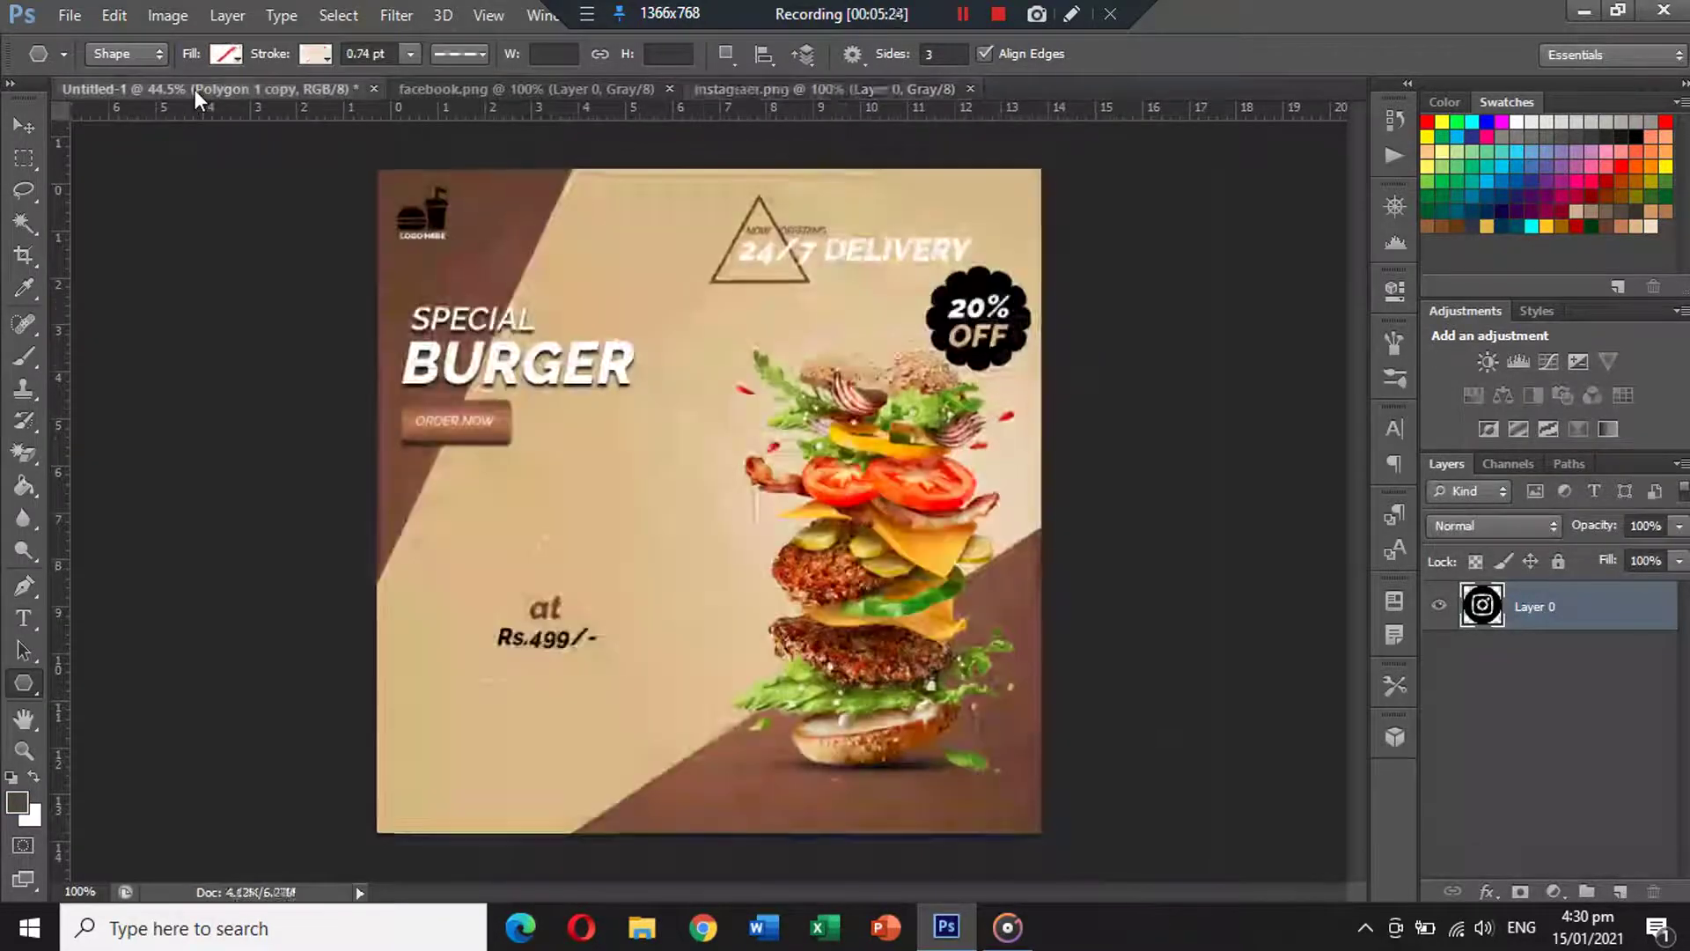
click(24, 125)
key(ctrl+v)
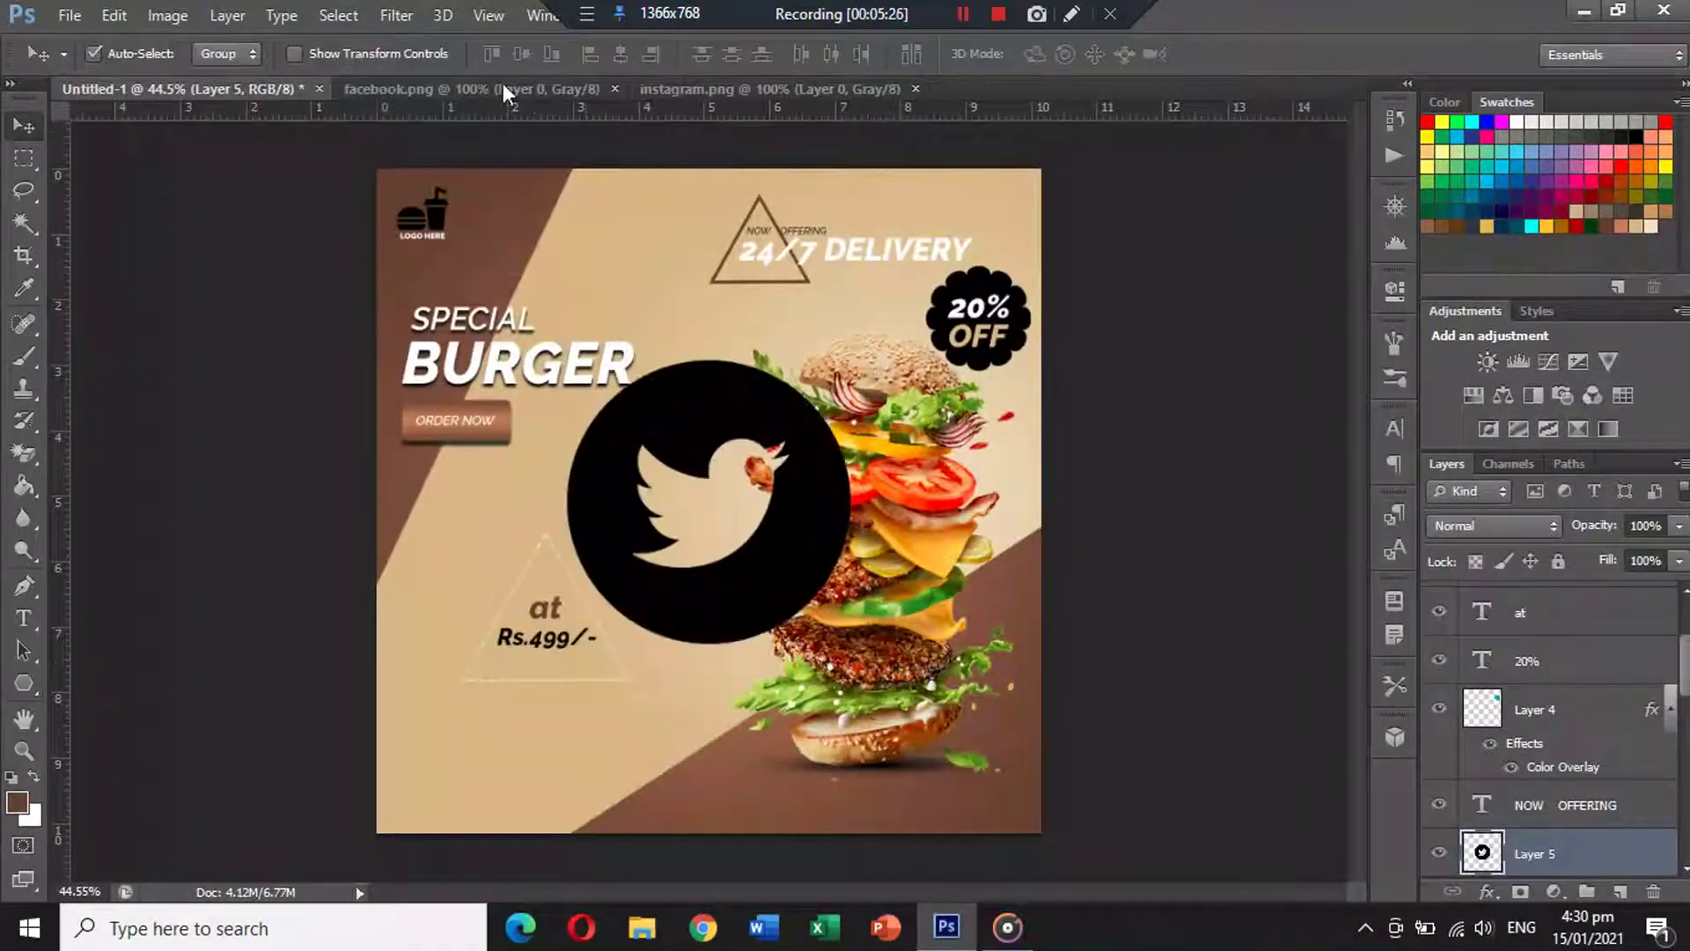
Transfer the Facebook and Instagram icons from their files into the poster by cutting and pasting.
click(484, 93)
key(ctrl+a)
key(ctrl+x)
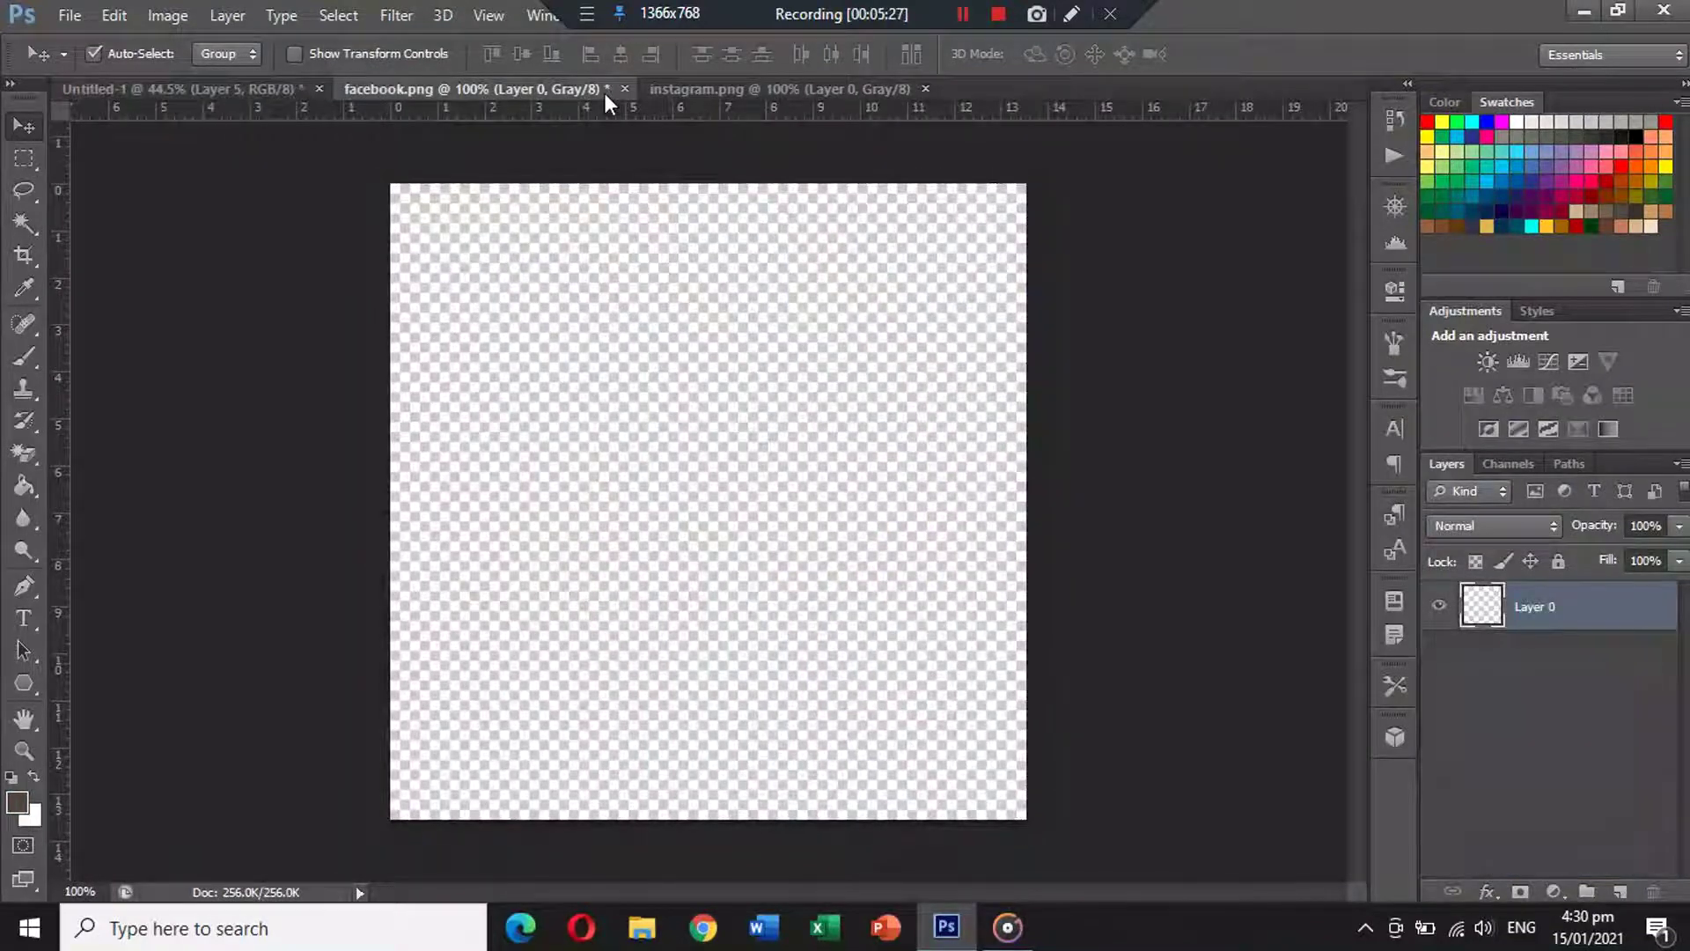
click(288, 93)
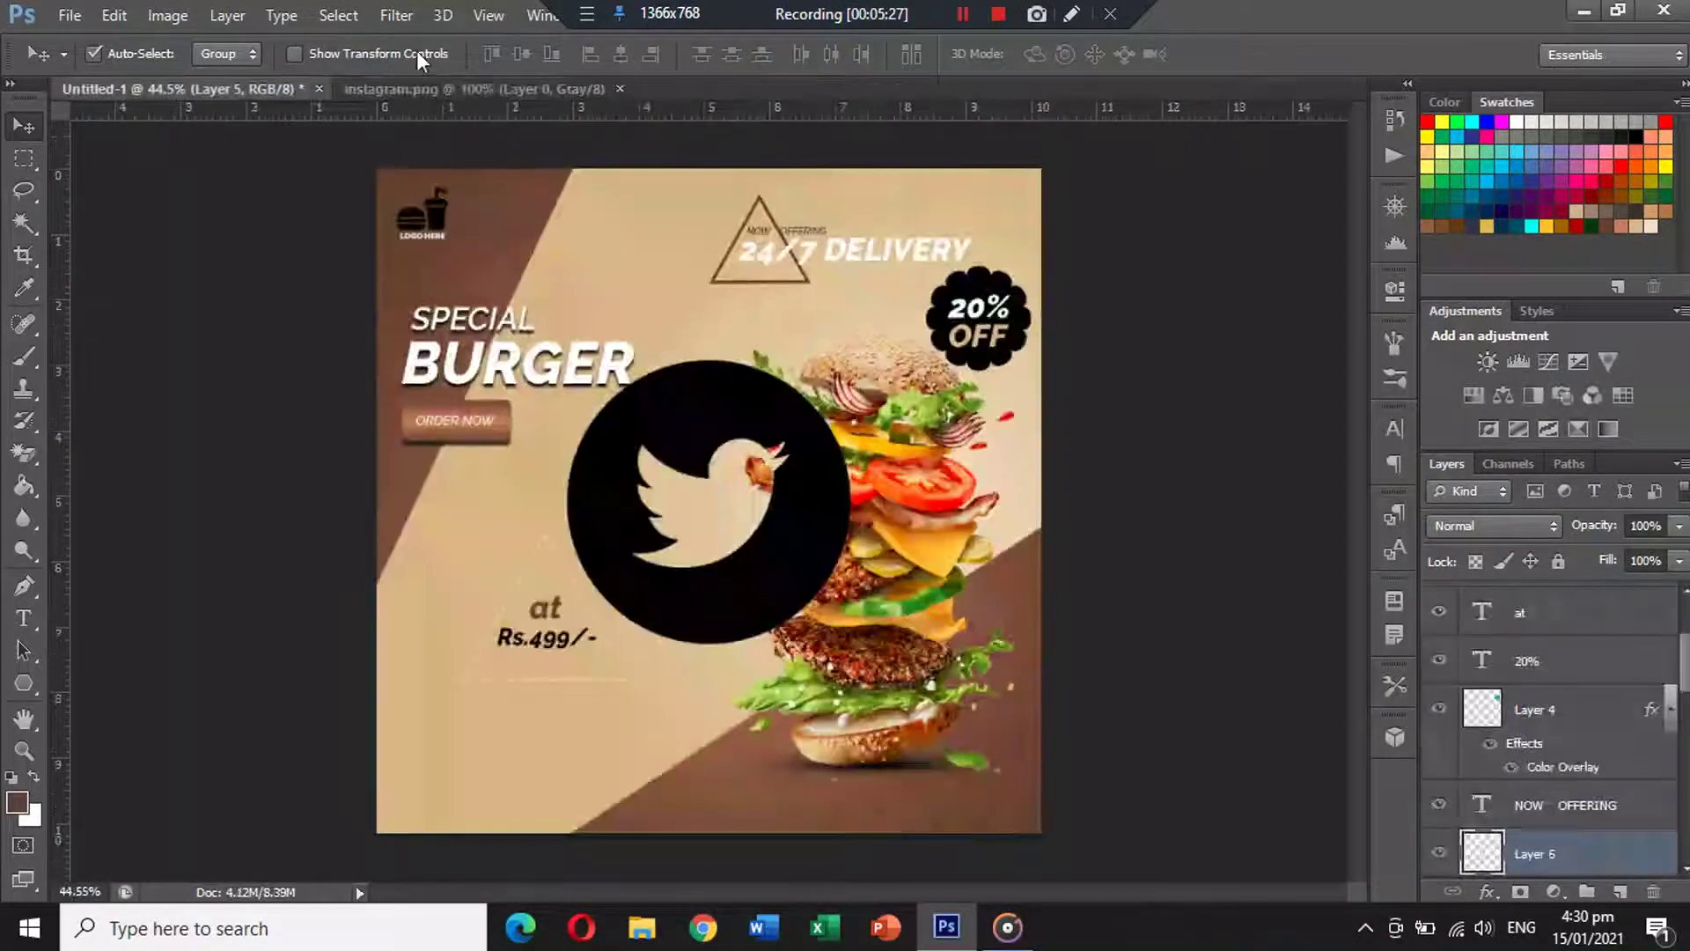
key(ctrl+v)
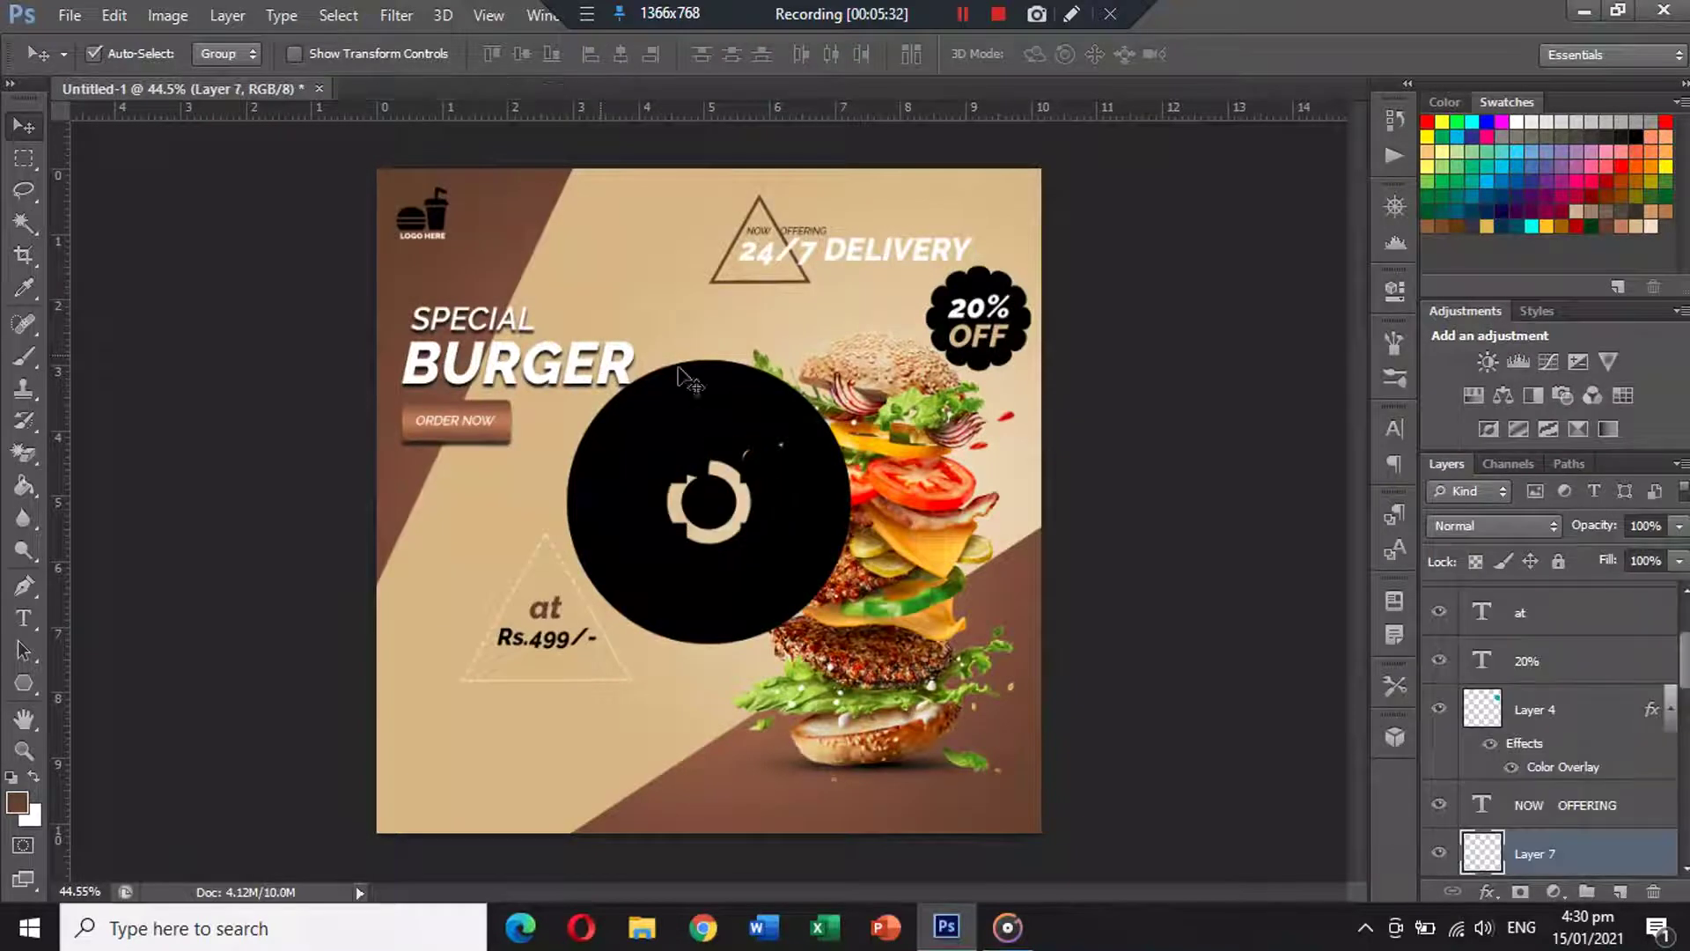
Scale the Facebook and two Instagram icon layers down to small size and arrange them in a row at the poster's lower-left corner.
scroll(1602, 805, down, 2)
shift+click(1602, 805)
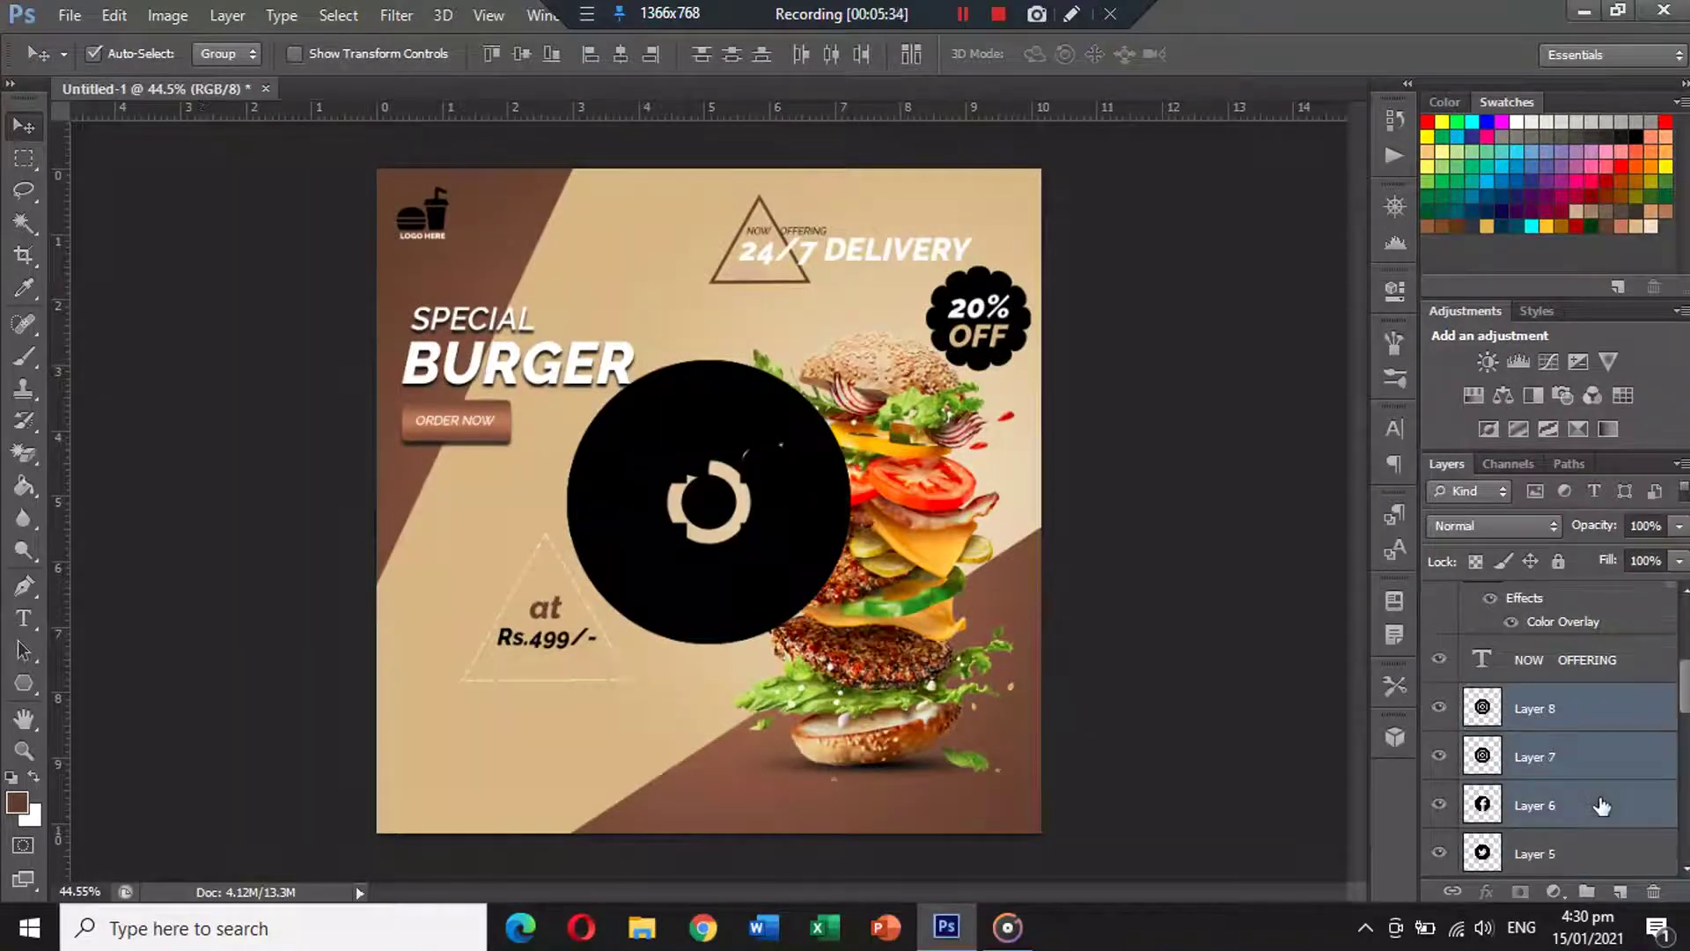
key(ctrl+t)
drag(850, 362, 518, 790)
key(Return)
click(1536, 710)
click(1558, 764)
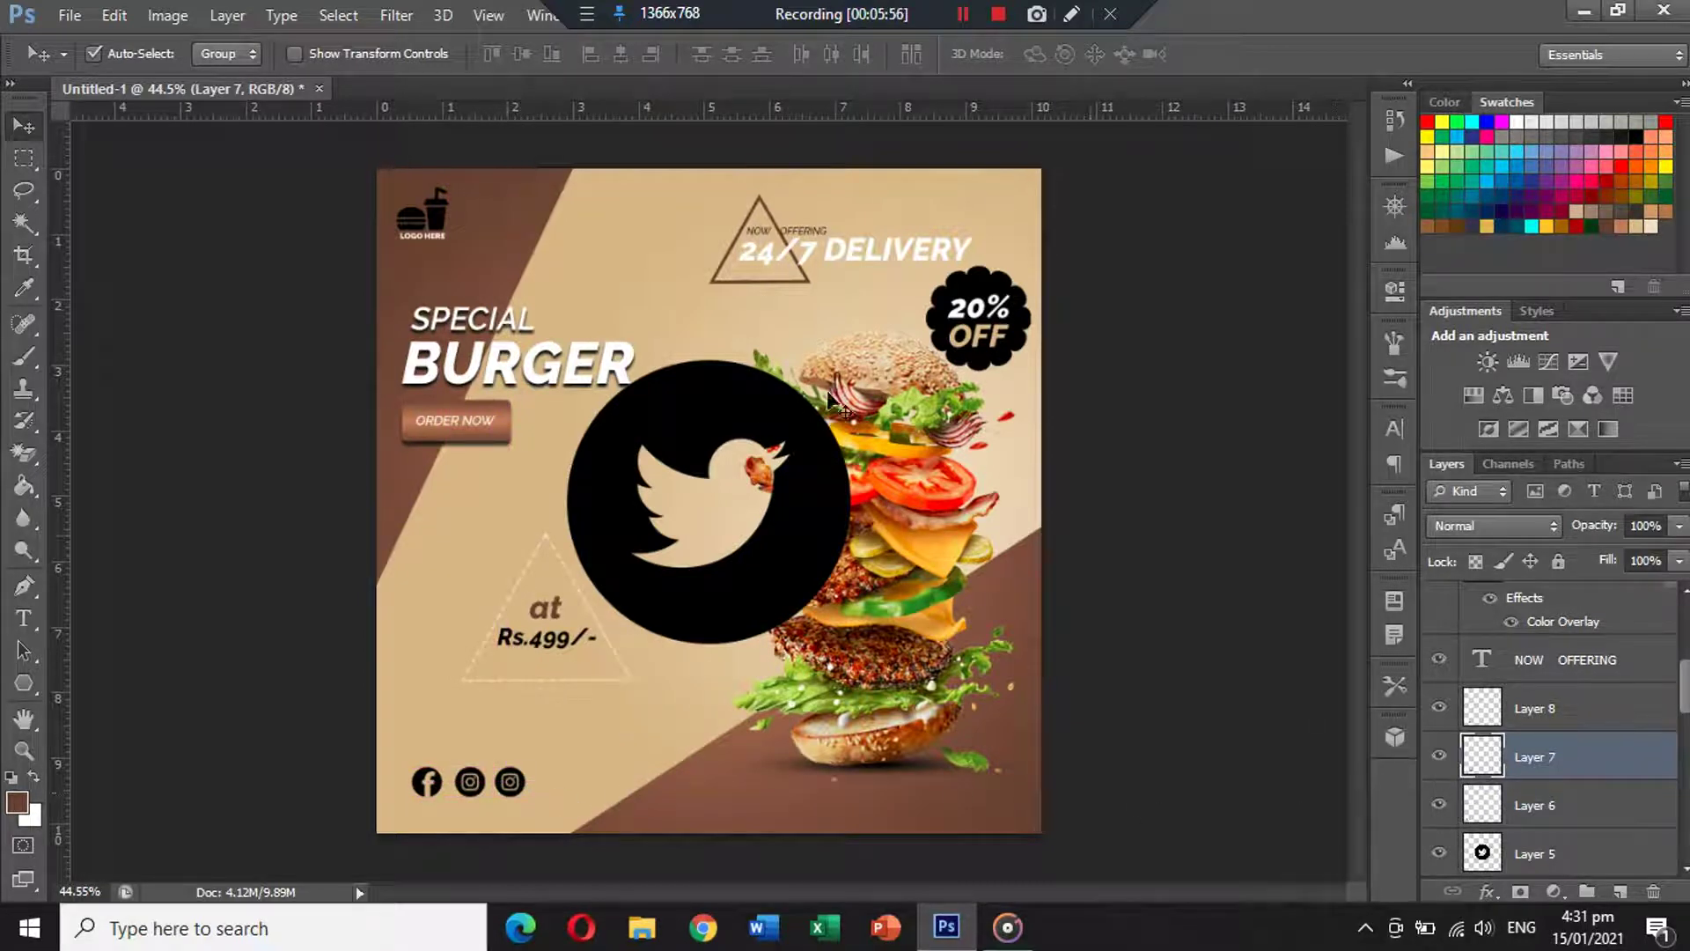
Delete the duplicate Instagram icon at the end of the social media row.
key(Delete)
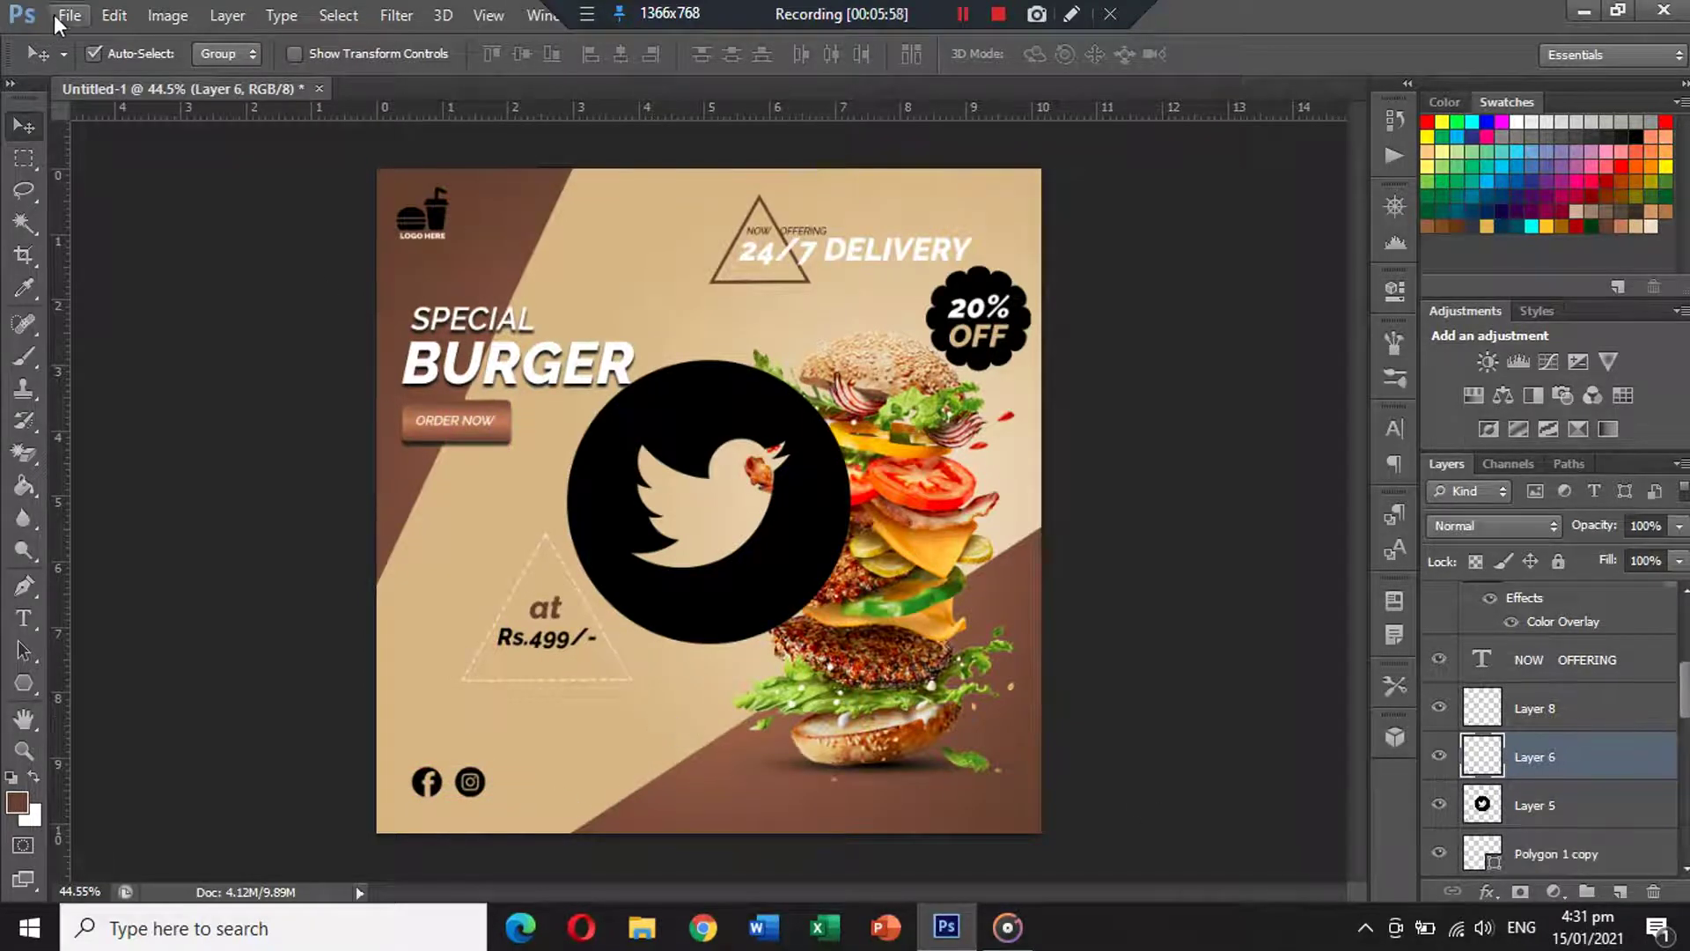
click(692, 141)
key(ctrl+o)
click(845, 420)
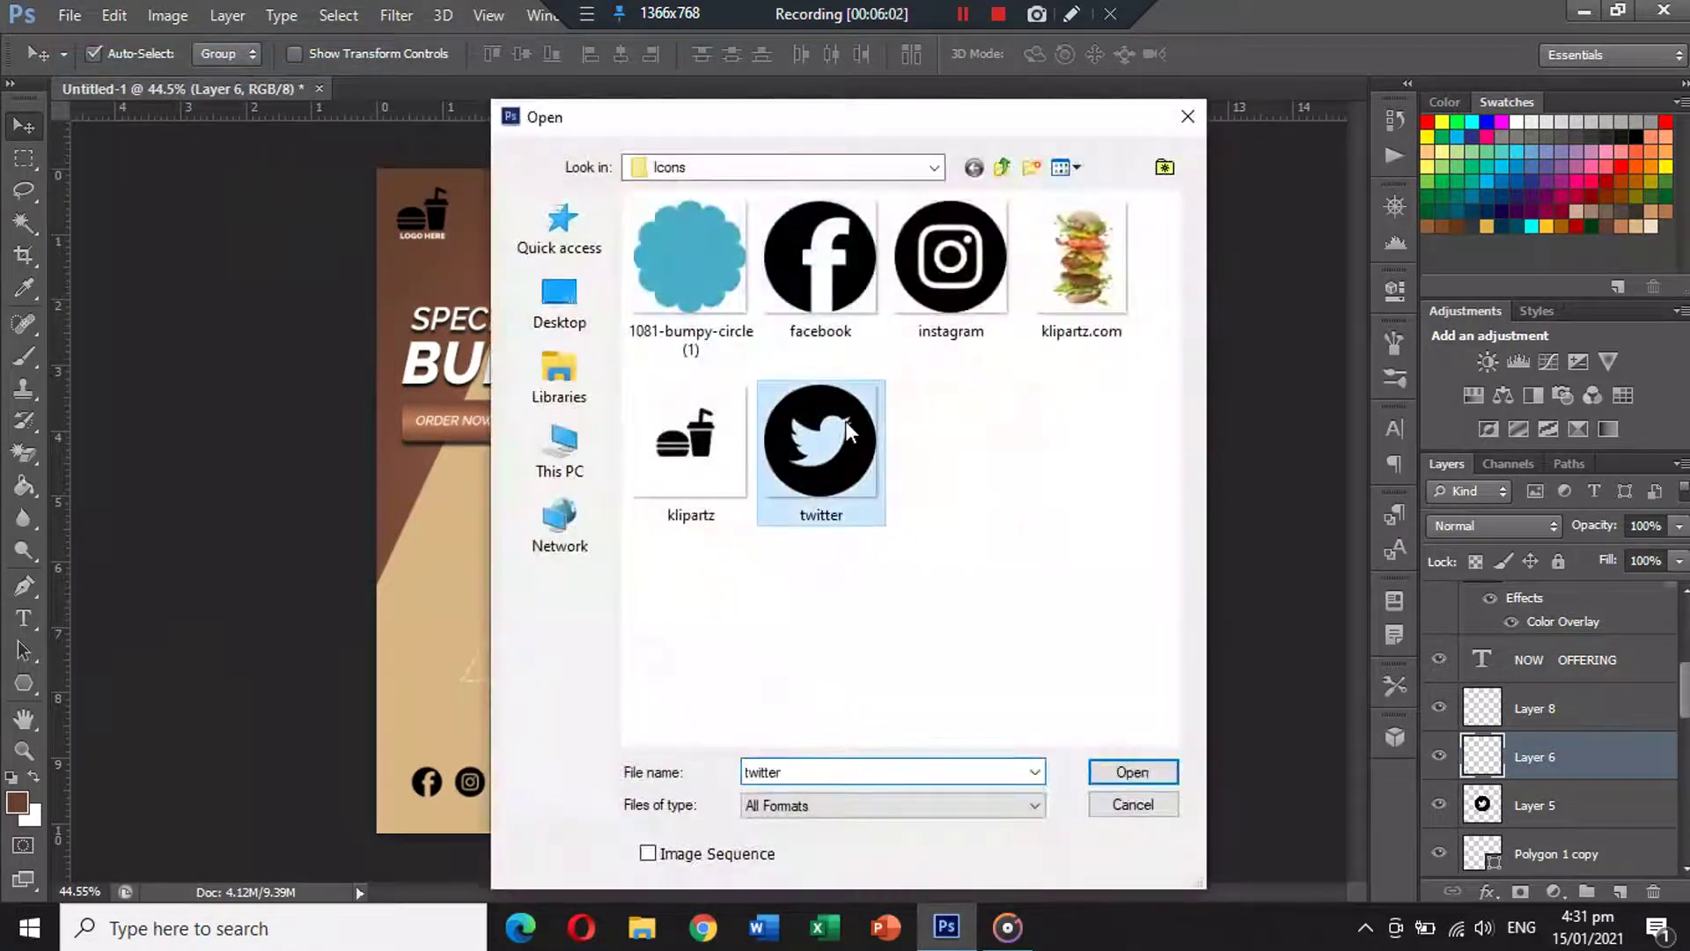
click(1149, 773)
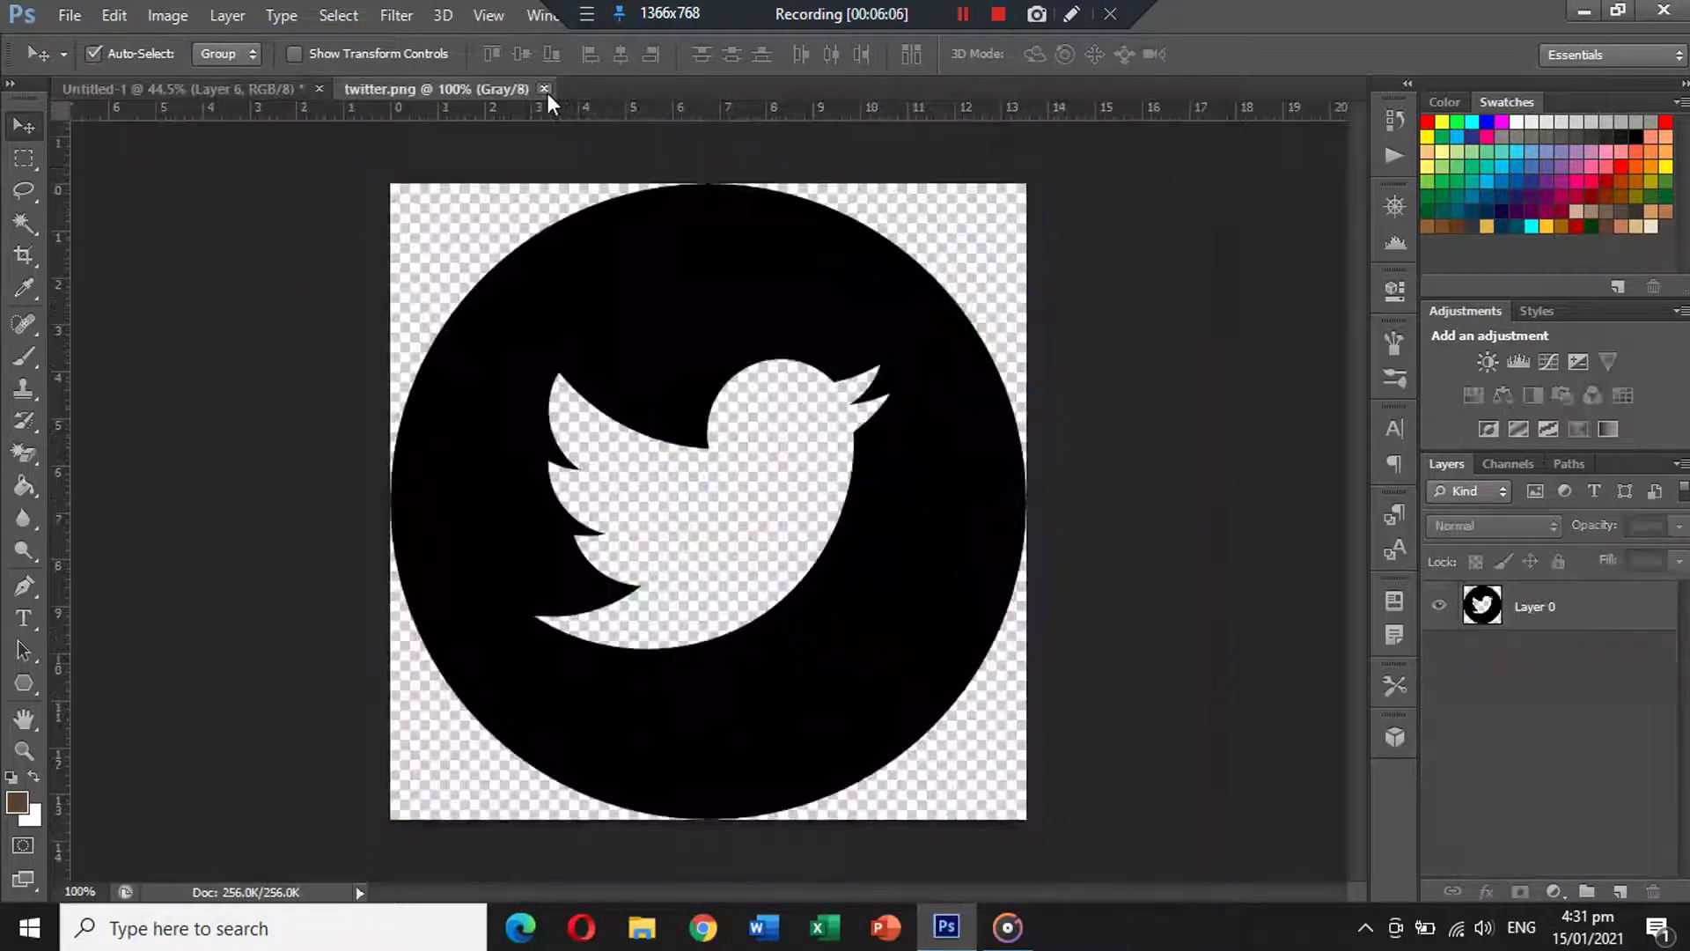
click(547, 92)
Scale the large Twitter icon down to a small size and place it in the social media icon row.
drag(743, 424, 524, 671)
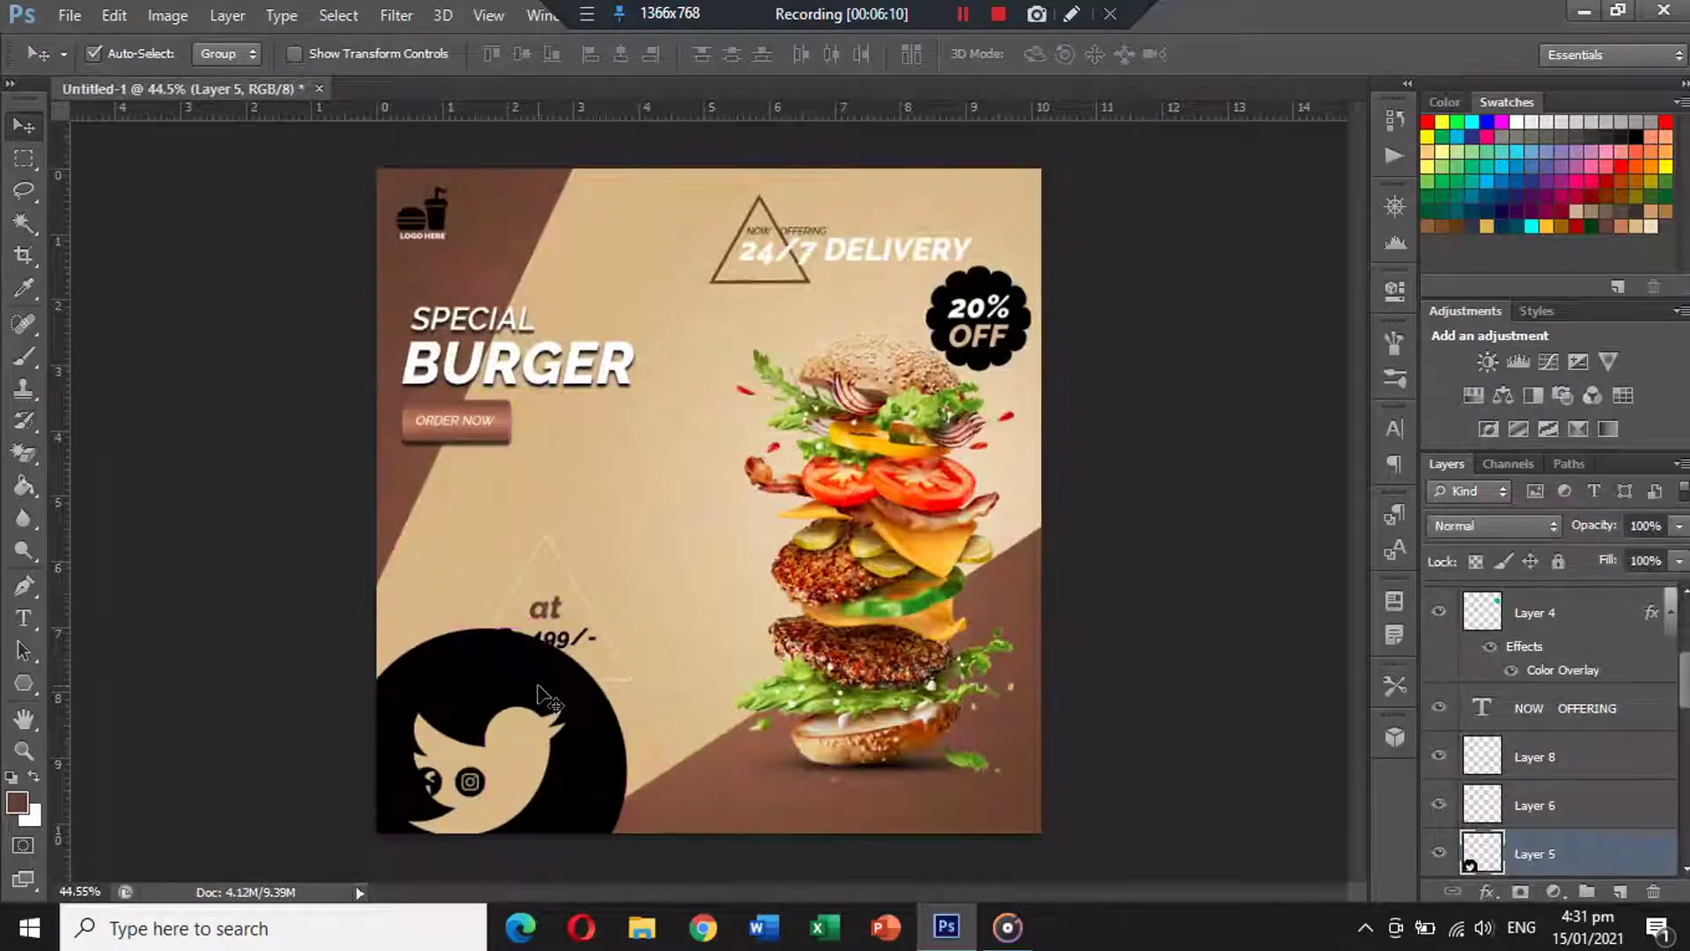
key(ctrl+t)
drag(627, 629, 609, 499)
scroll(474, 711, up, 3)
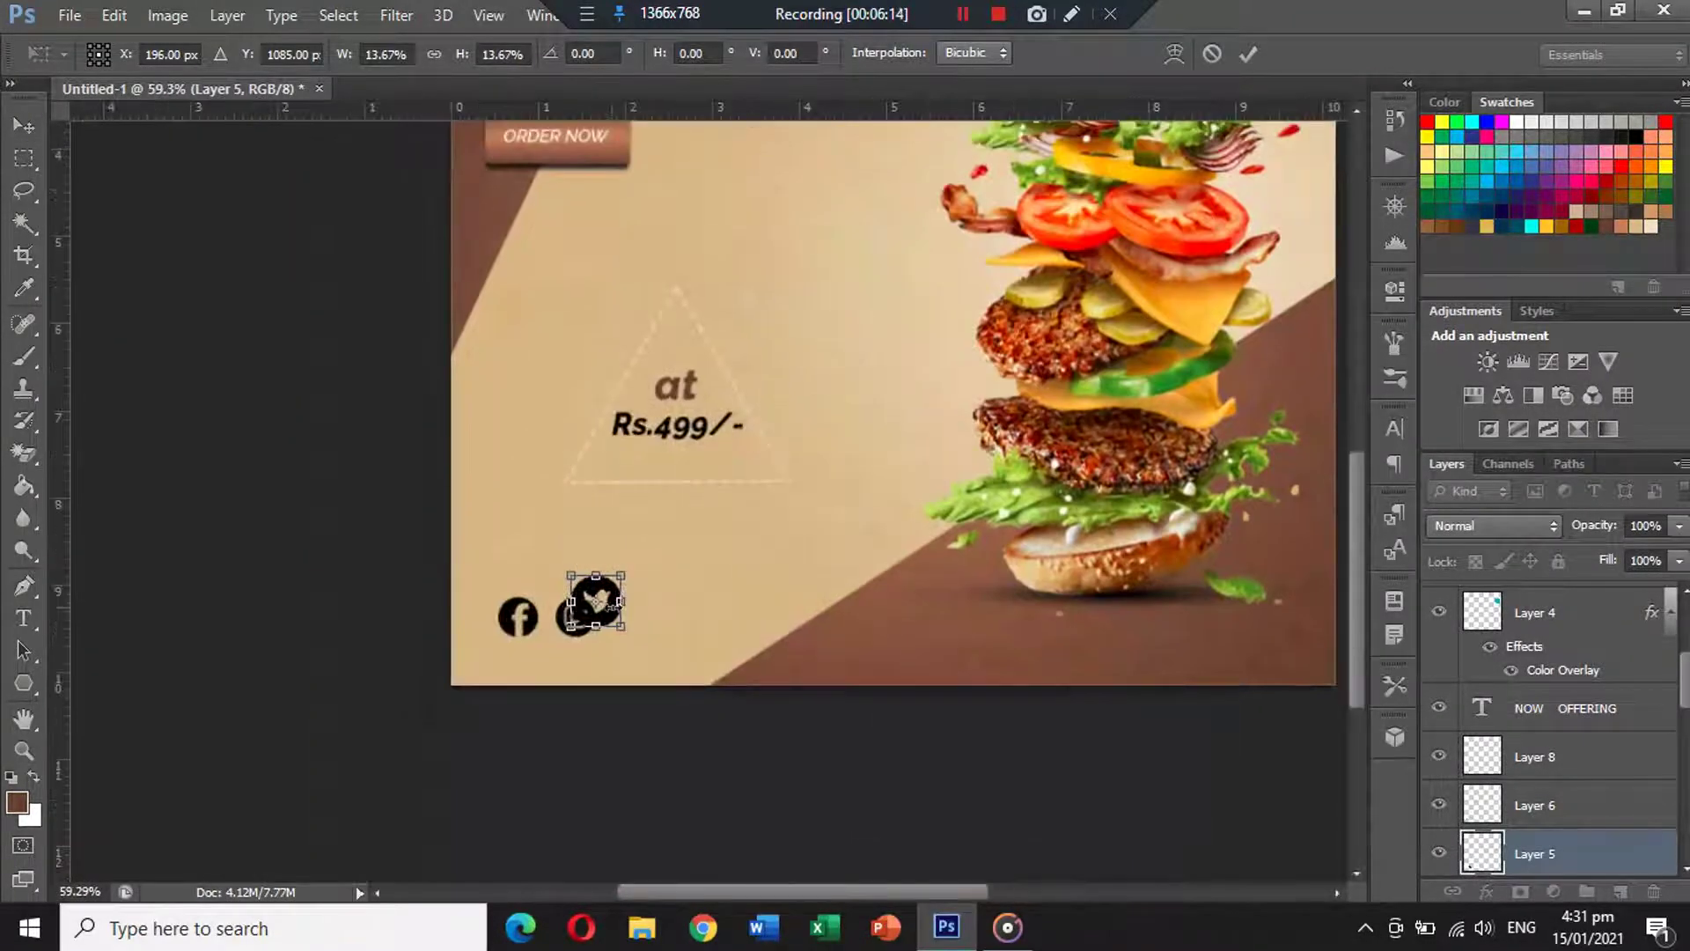
drag(610, 618, 646, 618)
key(Return)
Match the Twitter icon's size to its neighbours and space it evenly between the Facebook and Instagram icons.
click(587, 623)
key(ctrl+t)
key(Return)
key(ctrl+z)
click(644, 619)
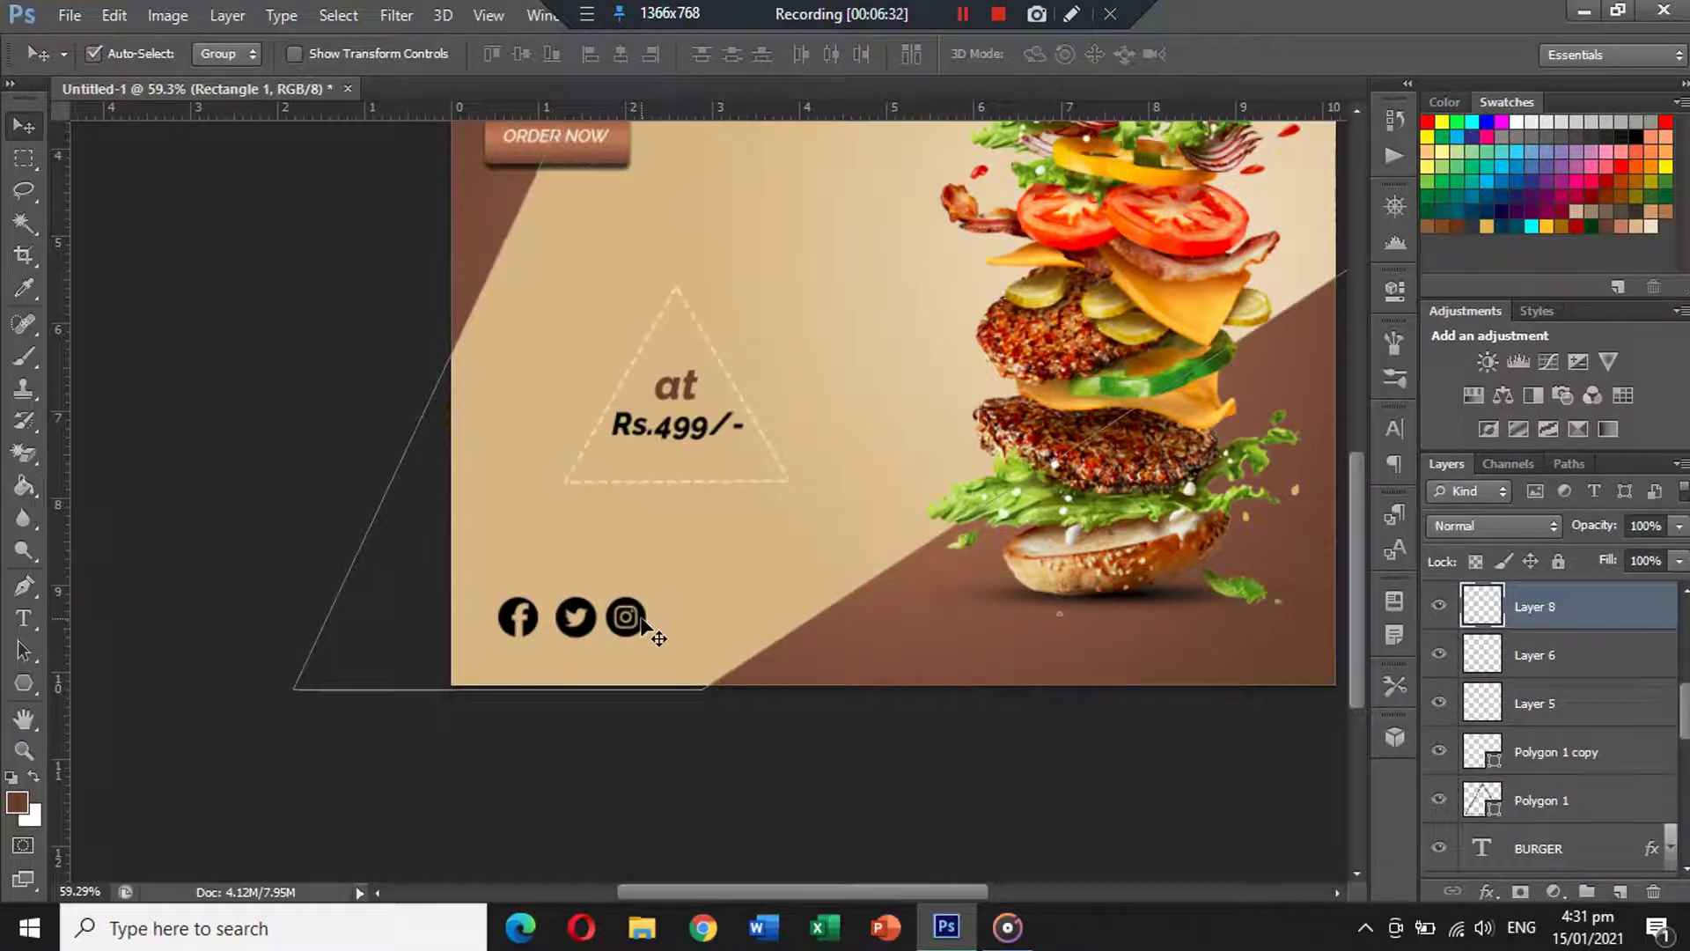
key(3)
key(0)
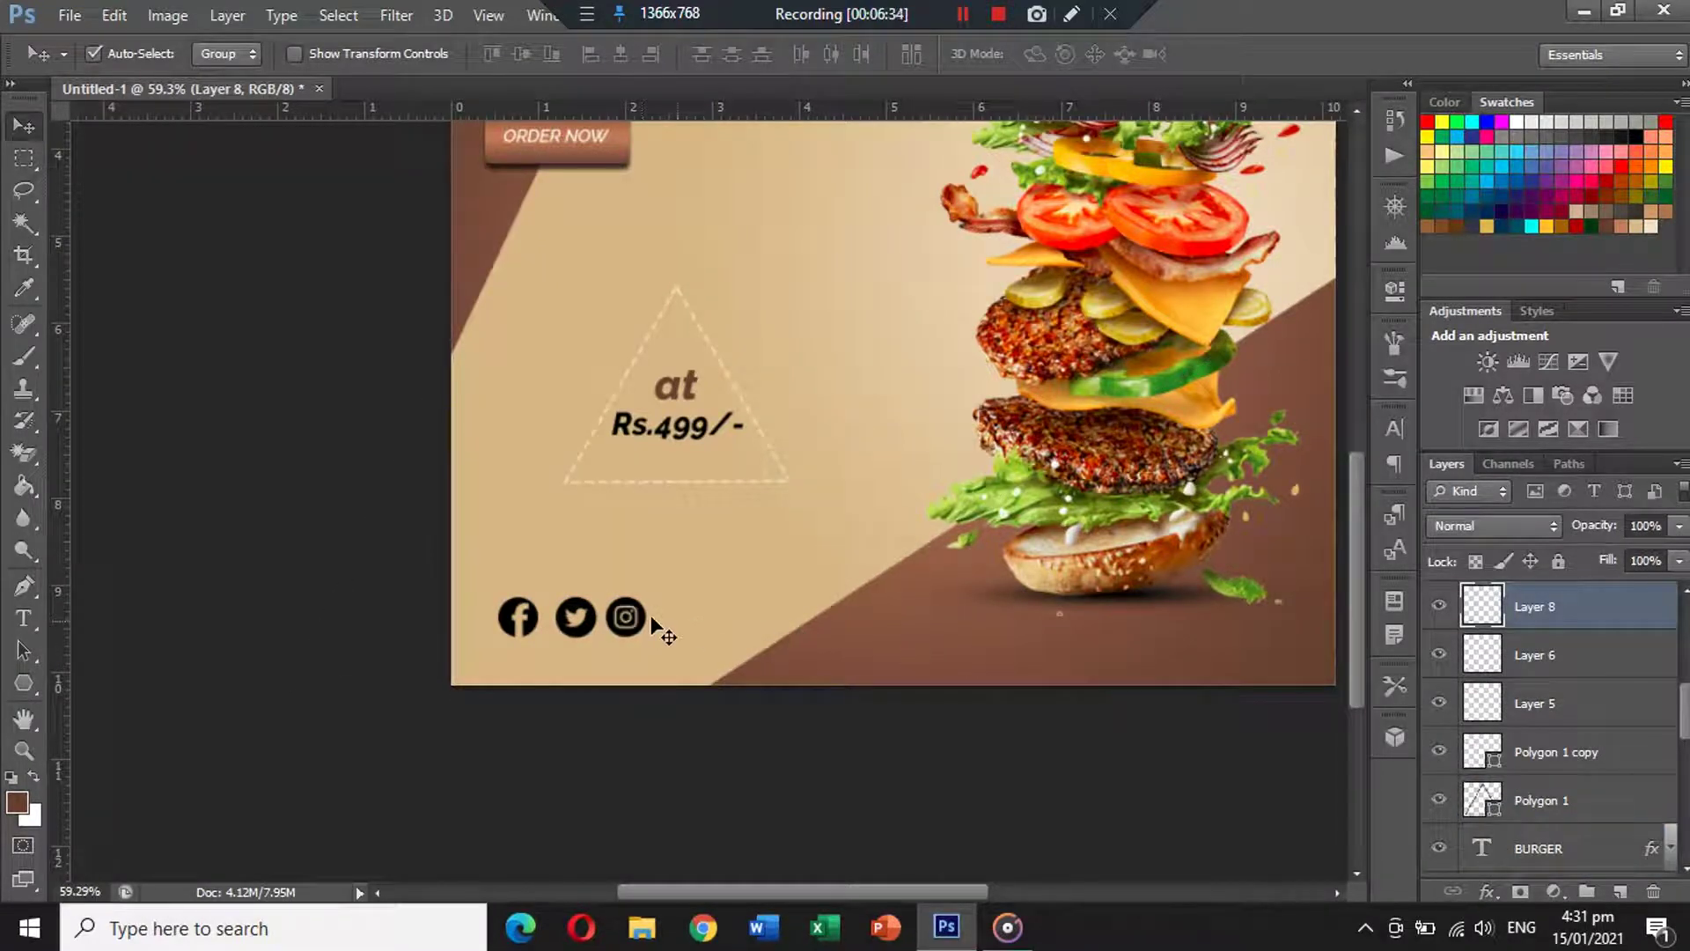
drag(642, 614, 648, 616)
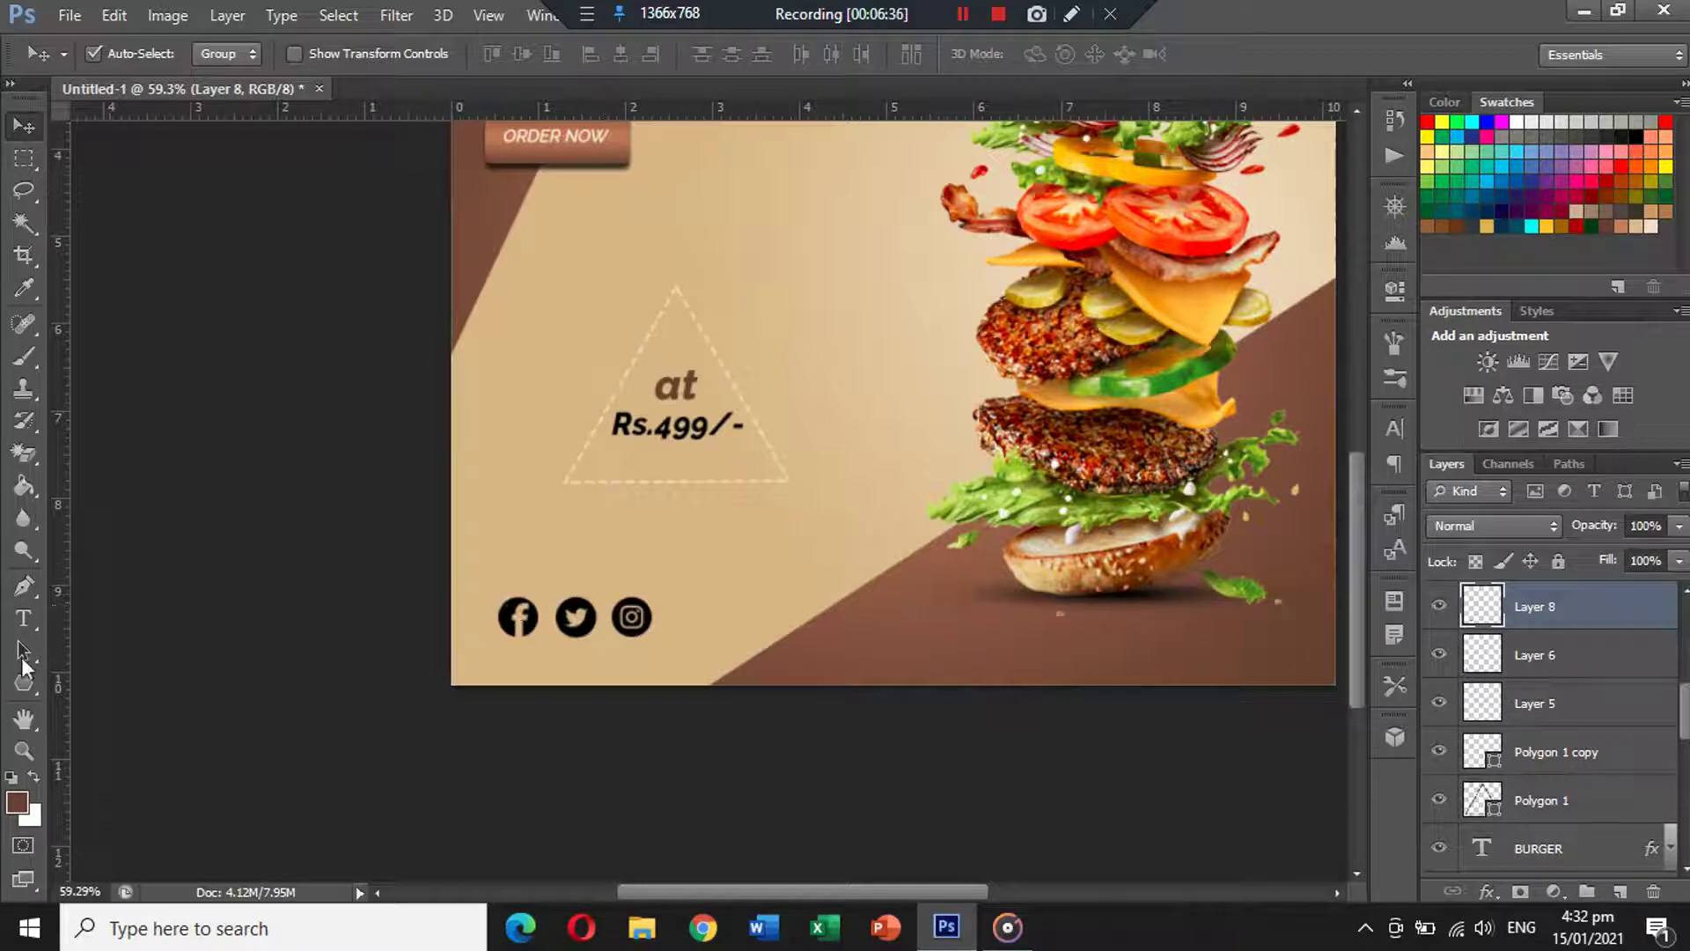
Add the text FOLLOW US above the social media icons and colour it brown (H 21, S 49, B 49).
click(24, 619)
click(564, 537)
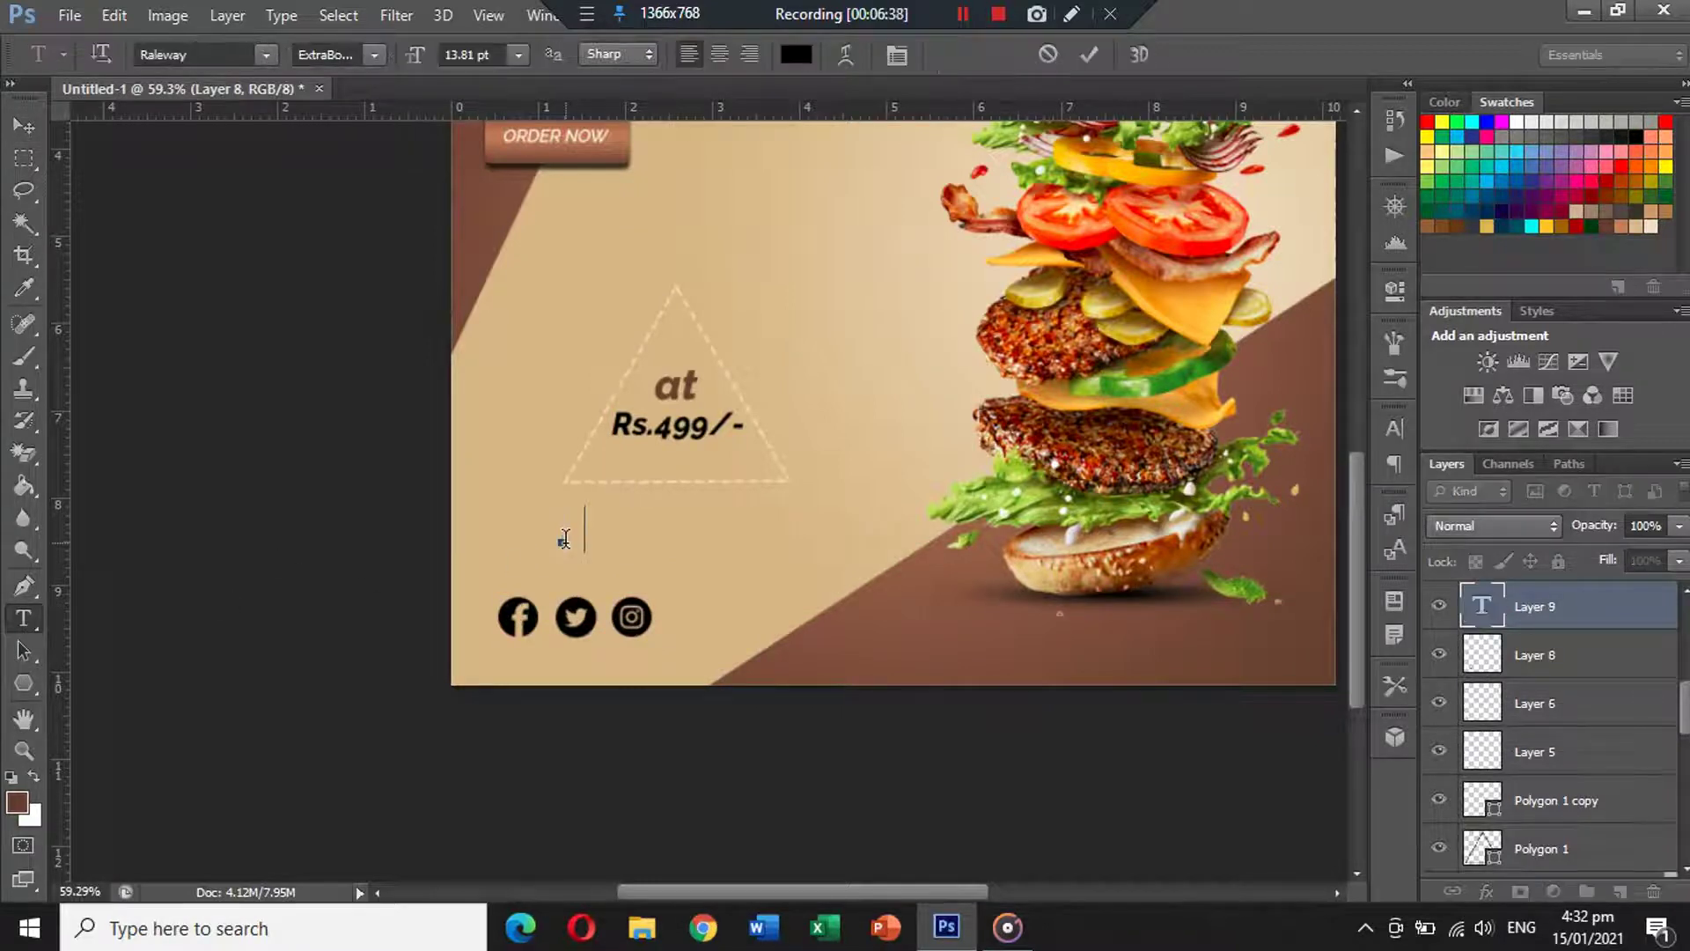
text(FOOLLOW US)
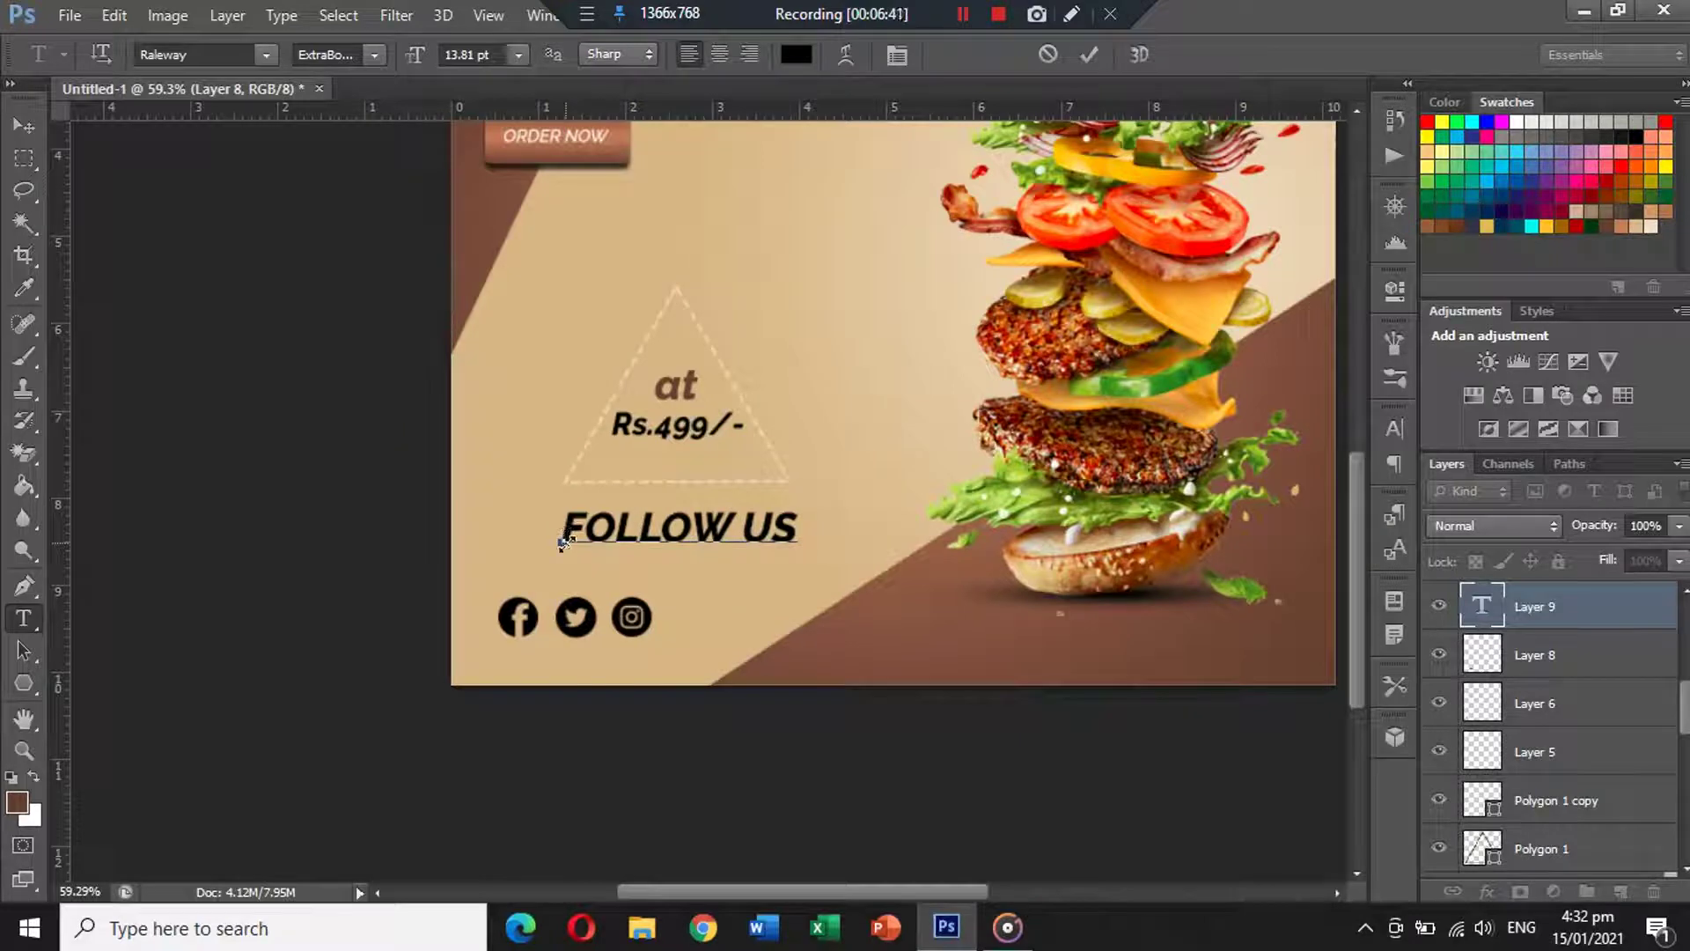
key(ctrl+a)
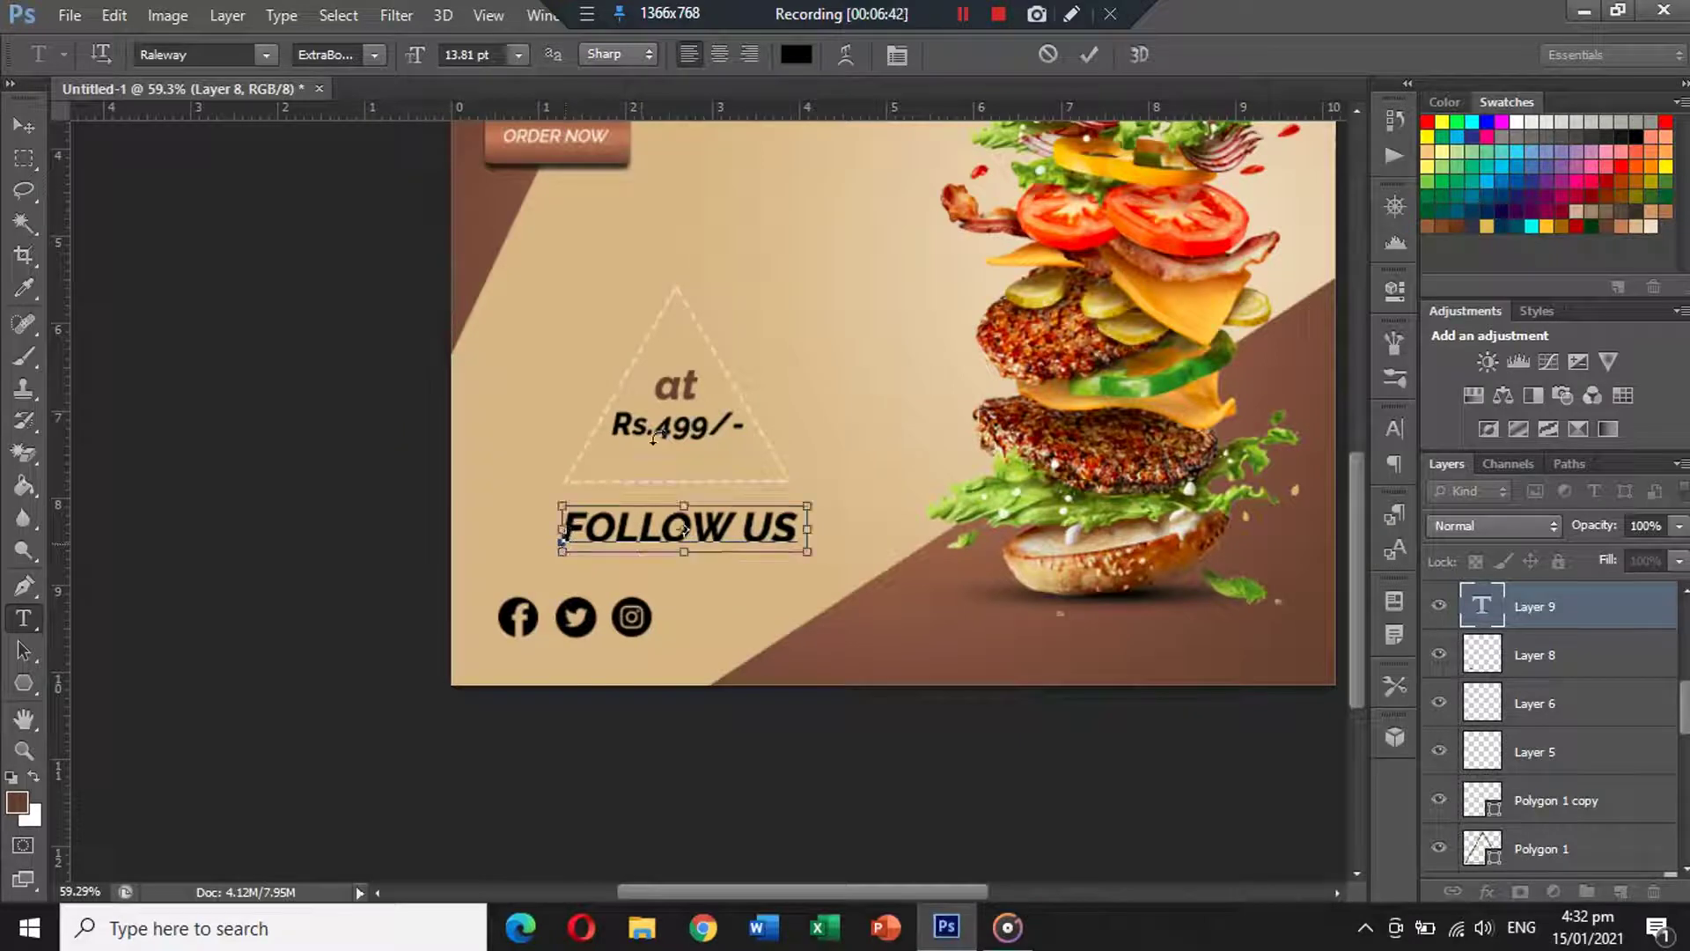
click(795, 54)
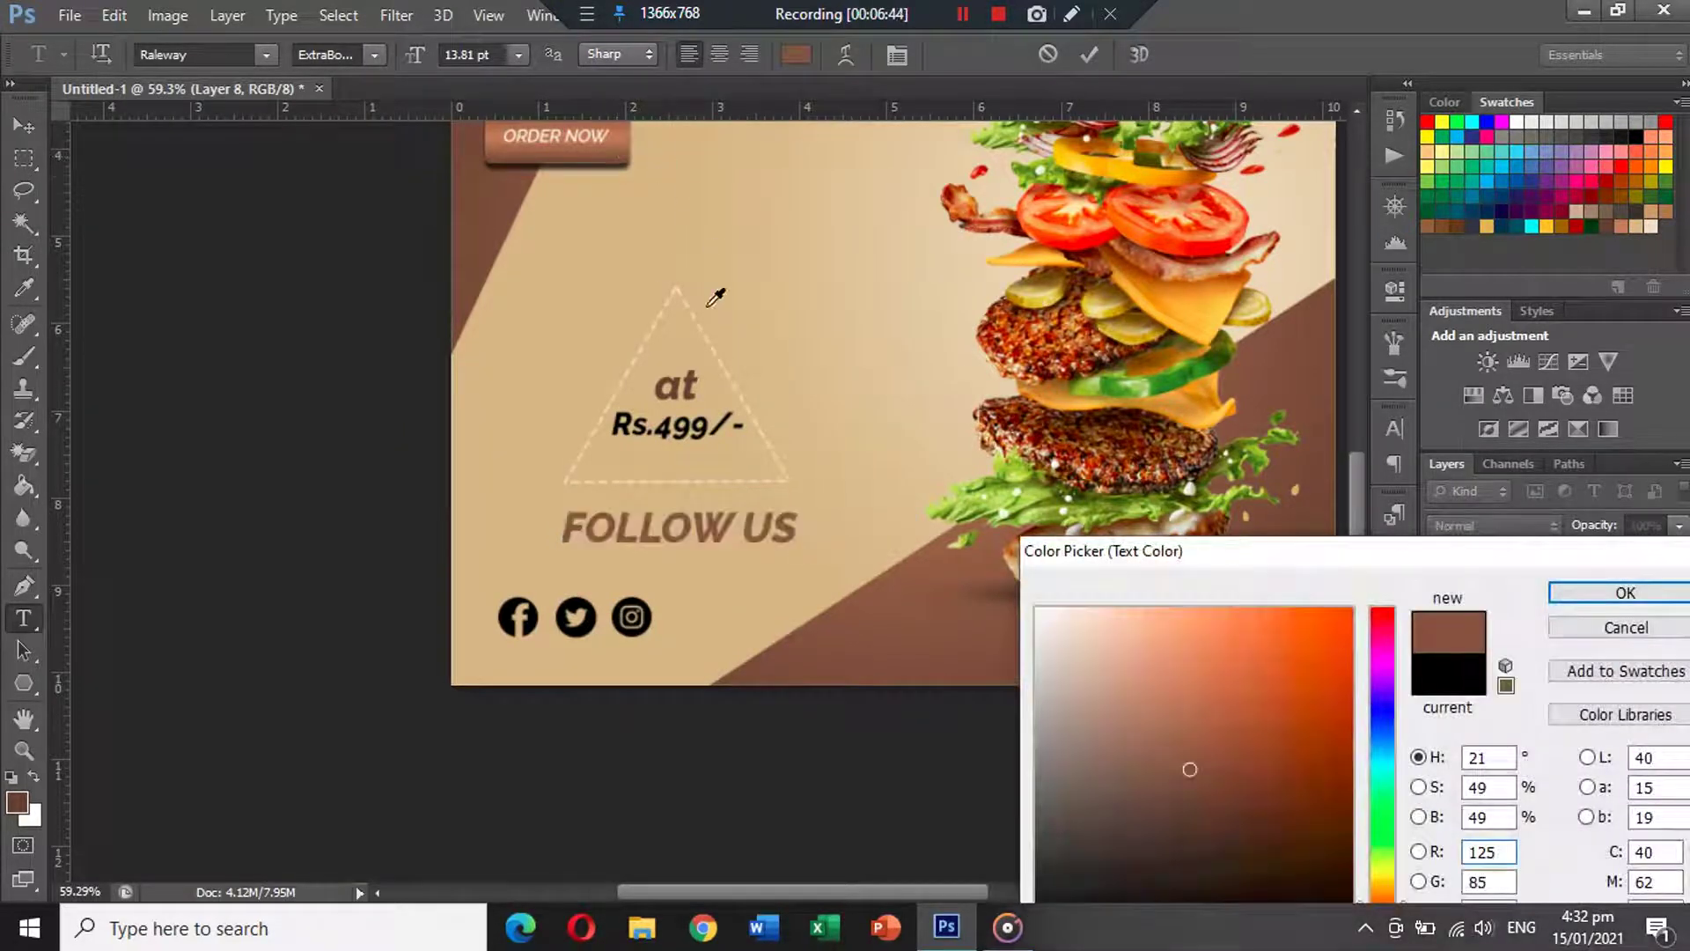
click(1626, 592)
click(24, 126)
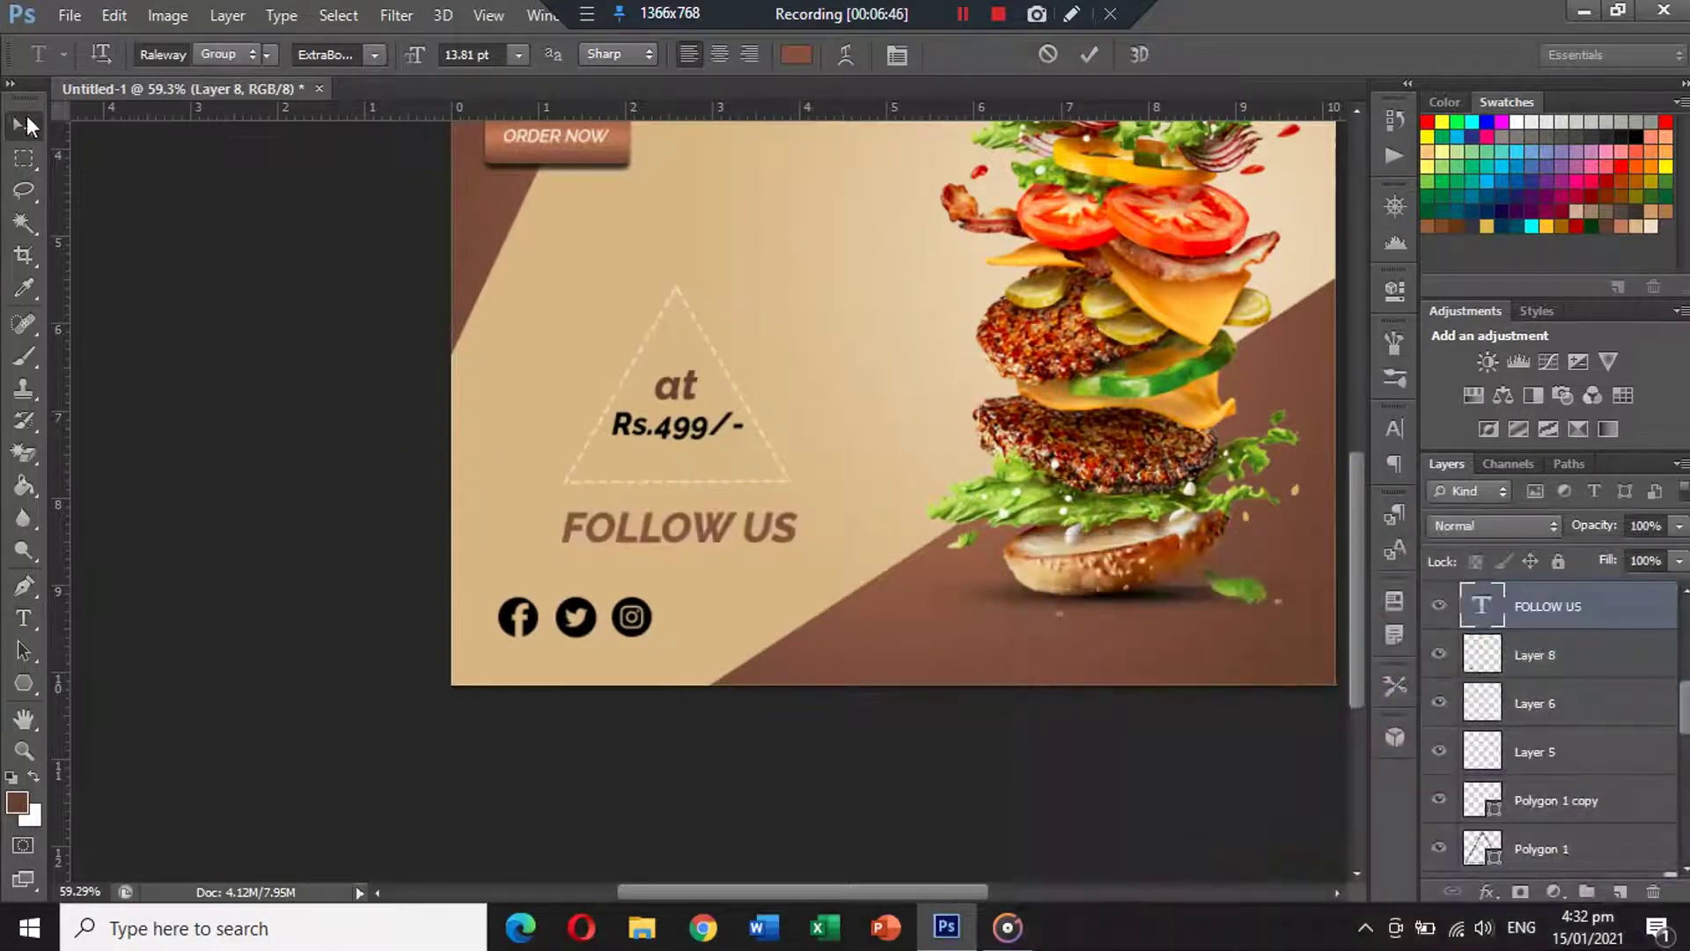
Scale the FOLLOW US text down to the width of the icon row and position it just above the icons.
key(ctrl+t)
drag(798, 506, 756, 515)
drag(724, 524, 631, 567)
key(Return)
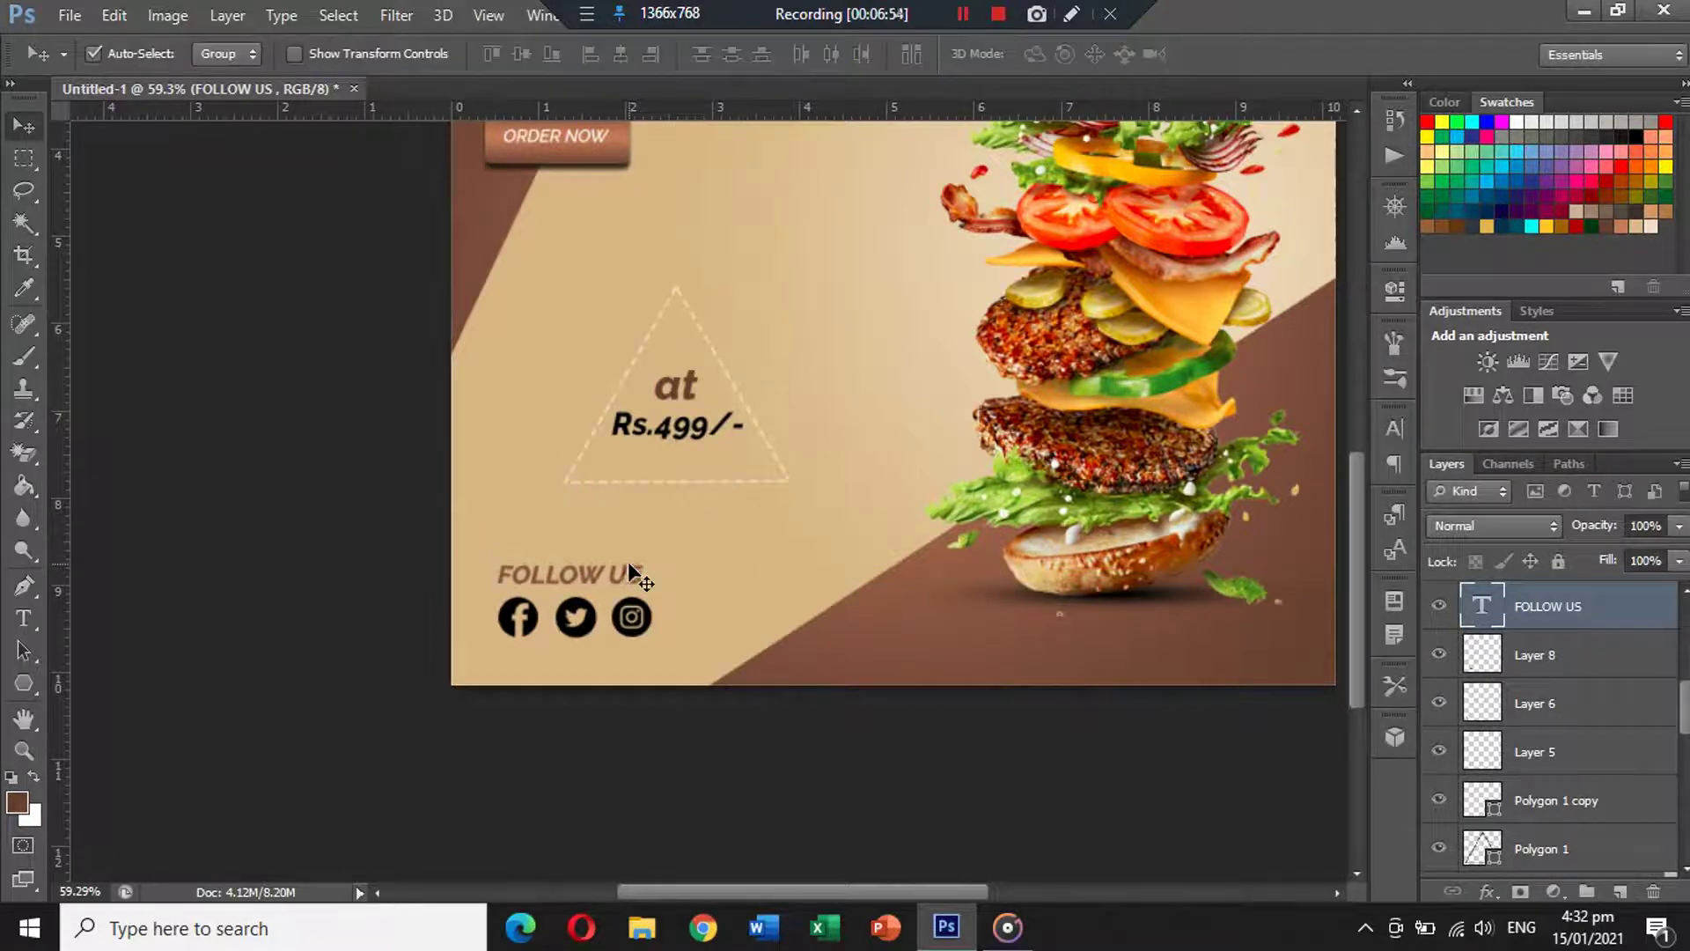
key(Down)
key(Down)
key(Down)
key(Down)
key(Down)
key(Down)
key(Down)
key(Down)
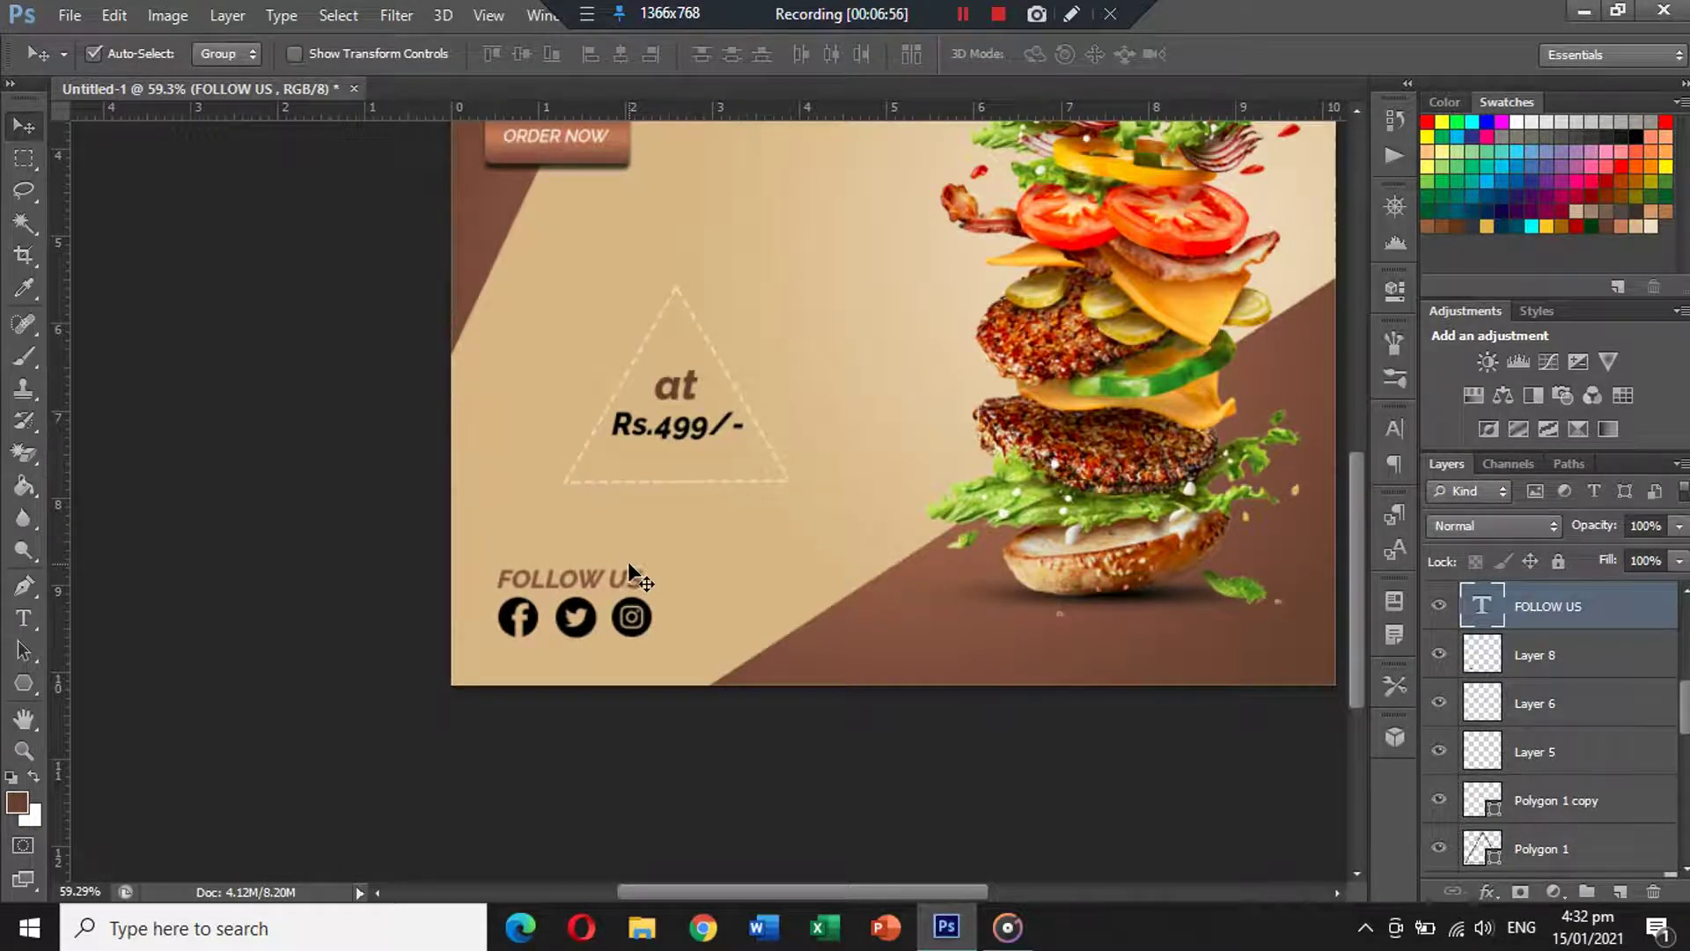
key(alt)
scroll(456, 564, down, 3)
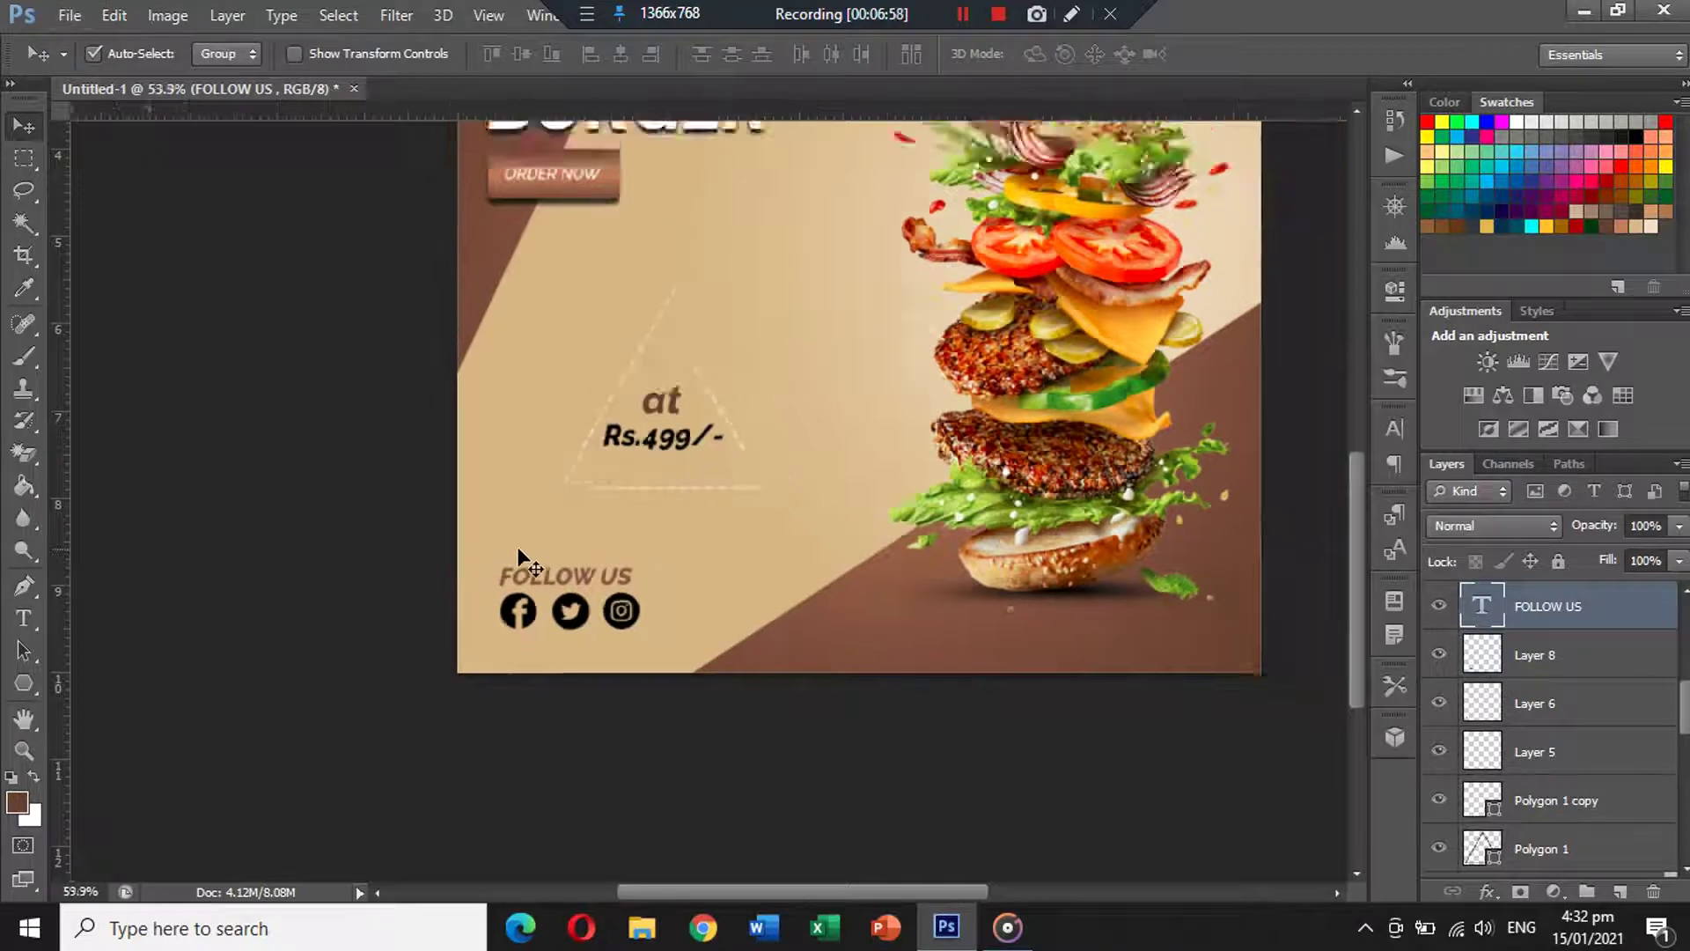
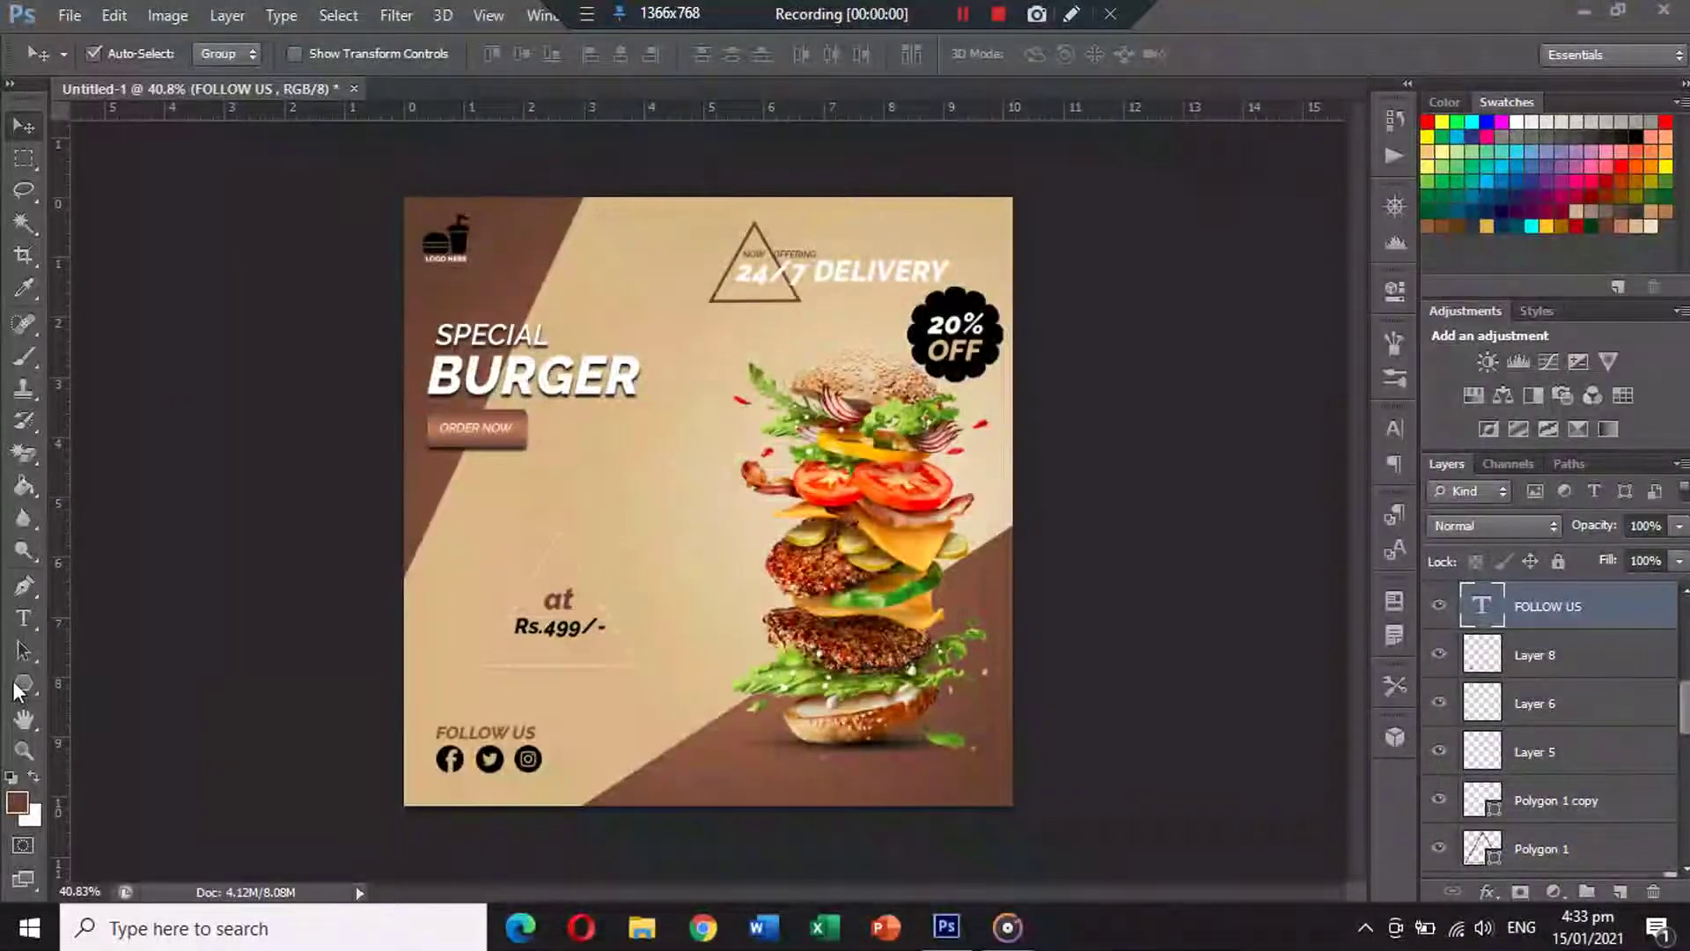
Draw a diagonal-stripes custom shape of about 106 × 106 px at the poster's upper-right corner.
drag(23, 680, 104, 795)
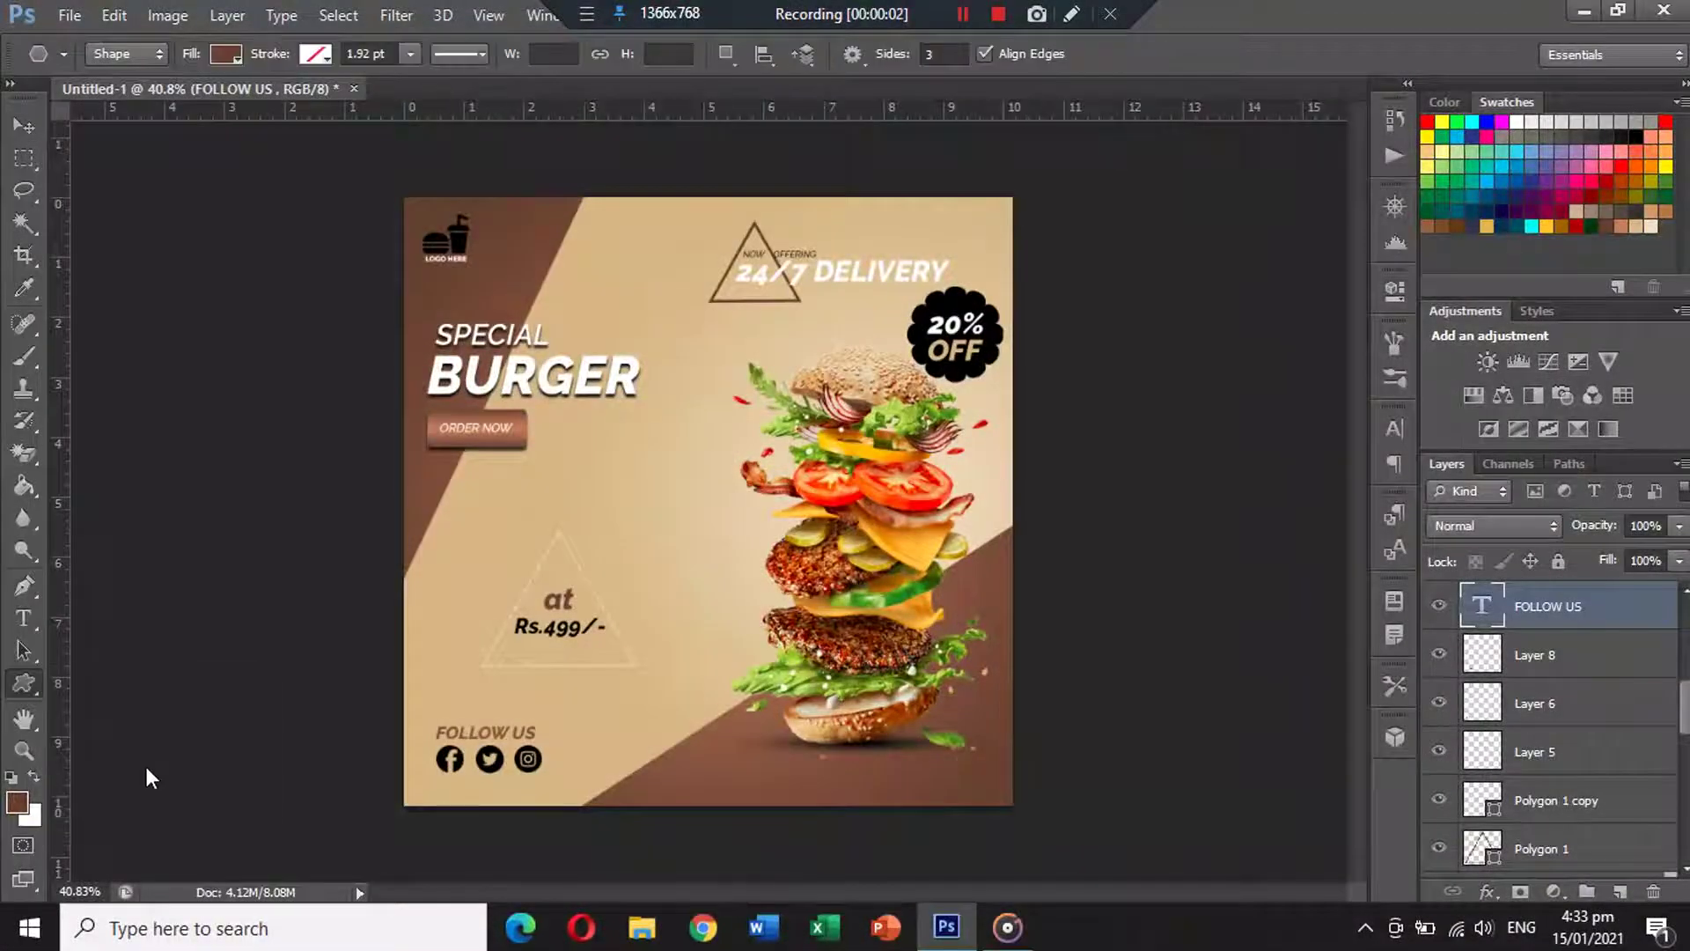
click(963, 55)
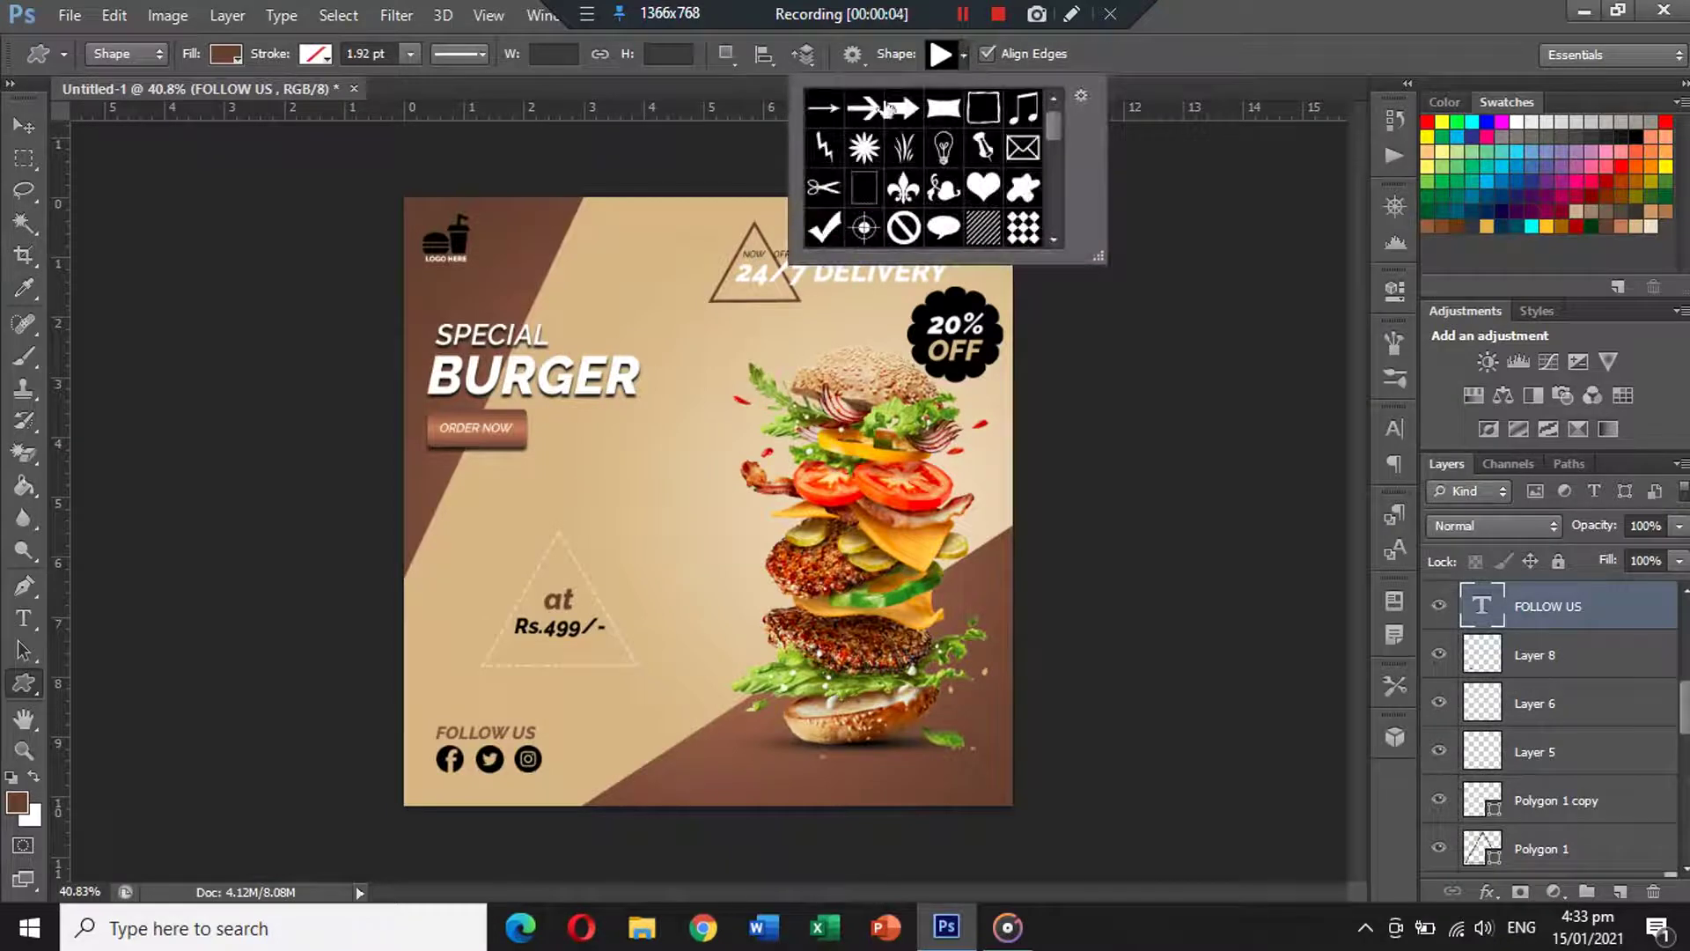
click(981, 189)
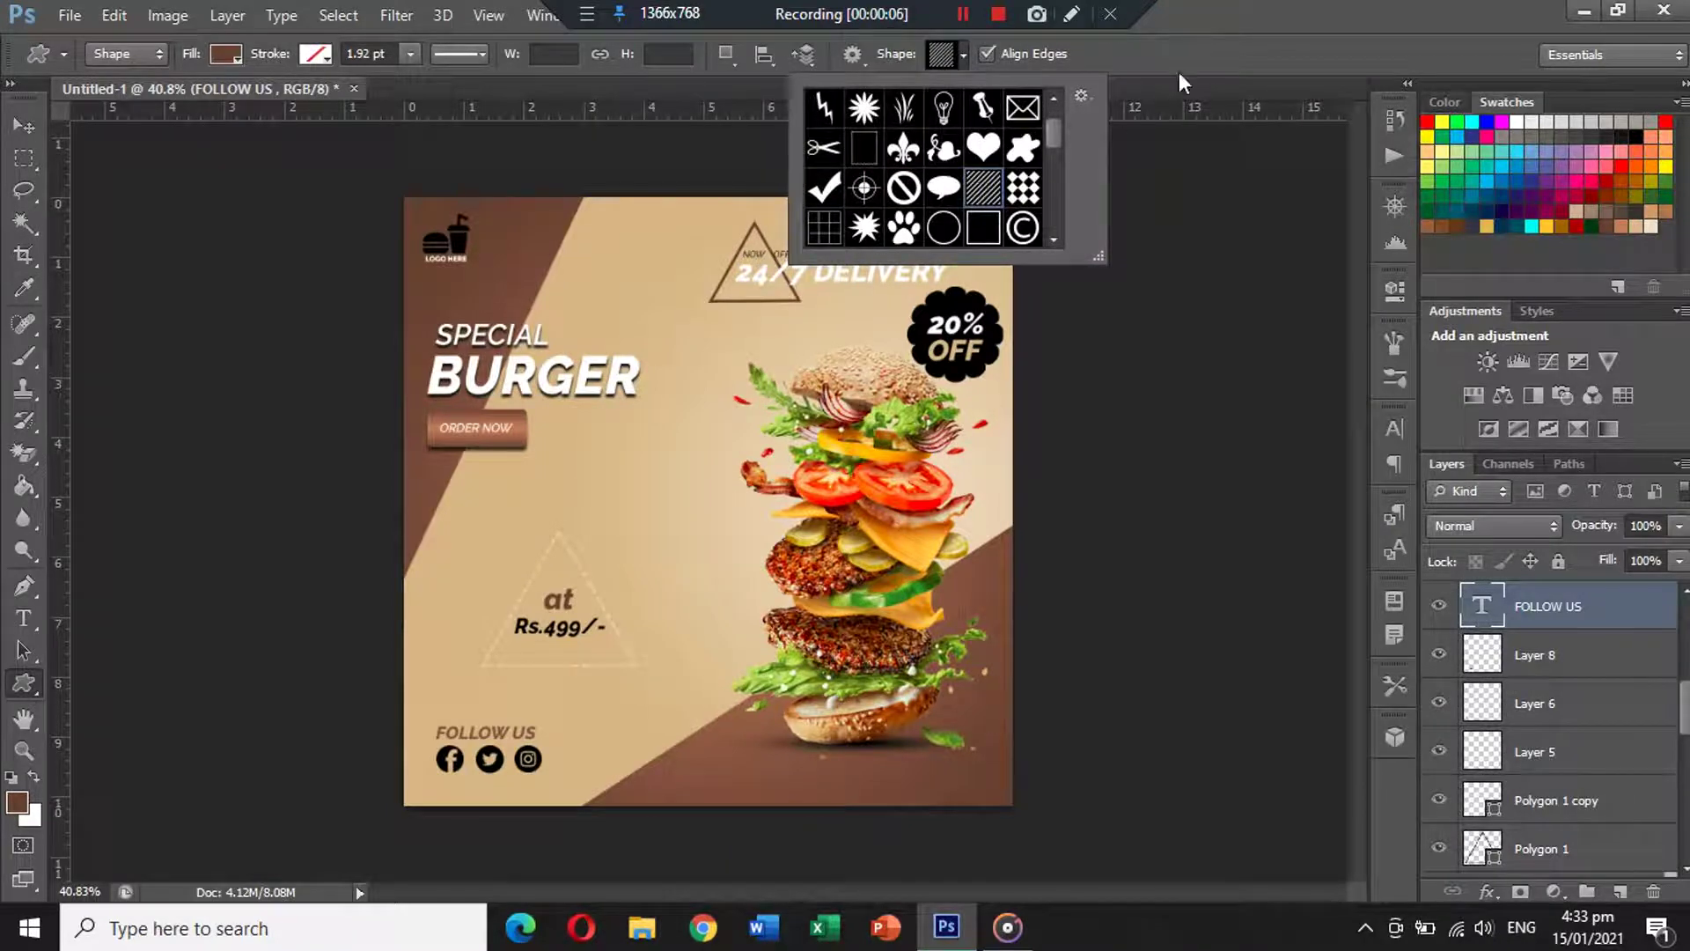
click(1232, 43)
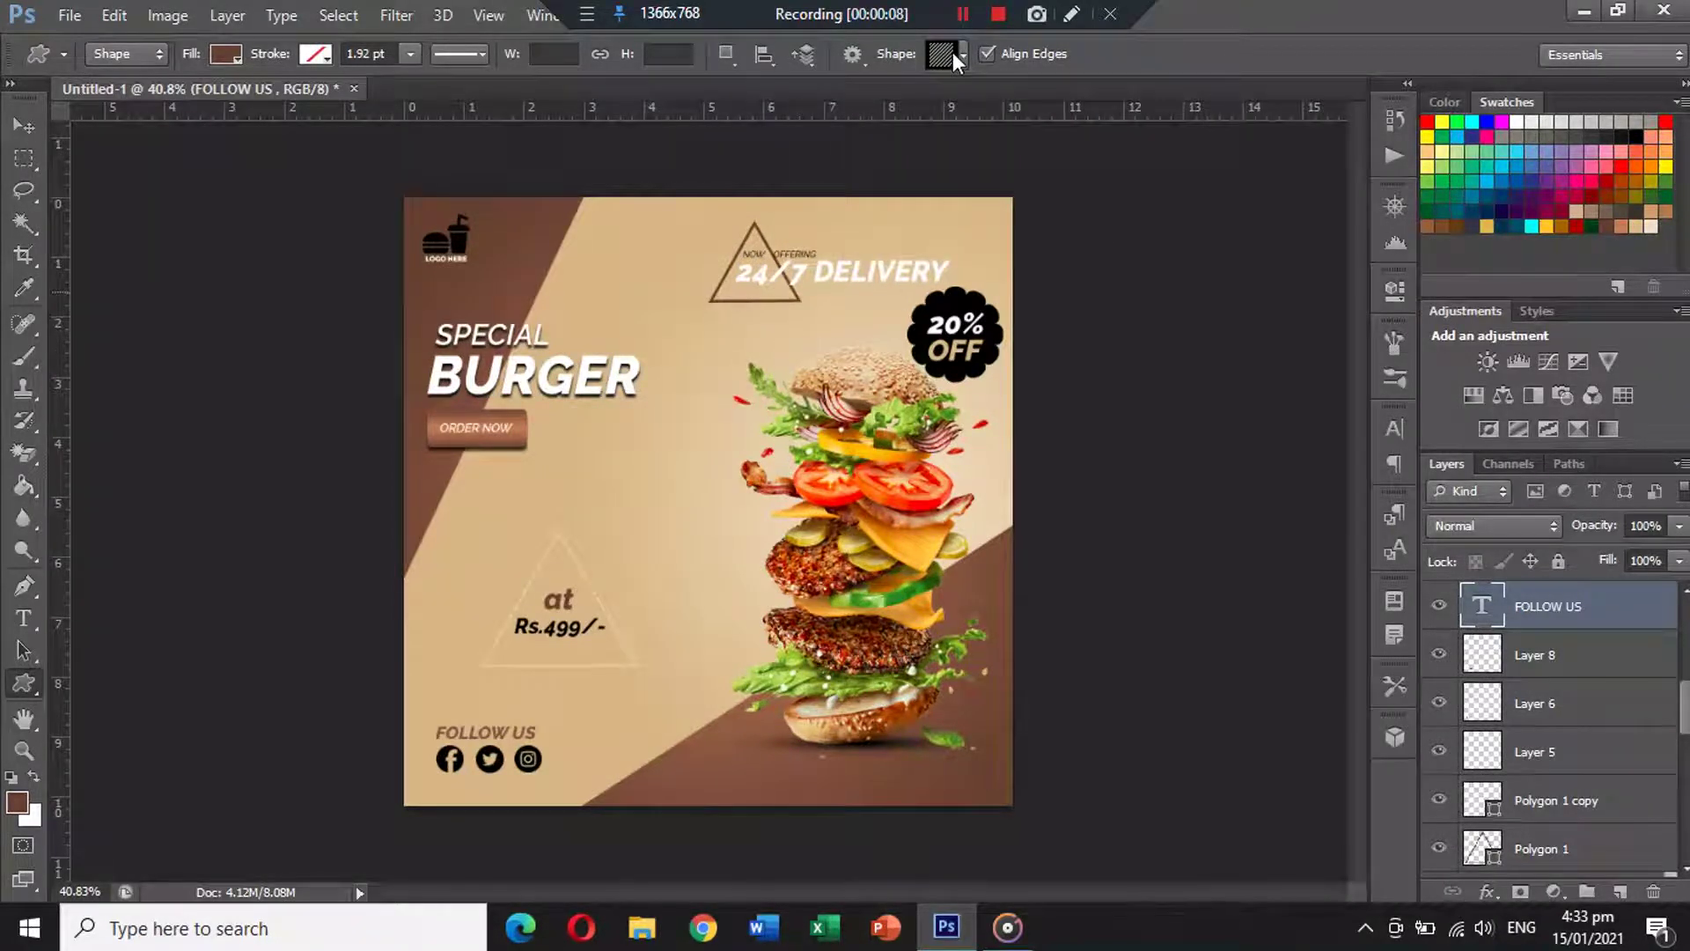
drag(963, 211, 1019, 265)
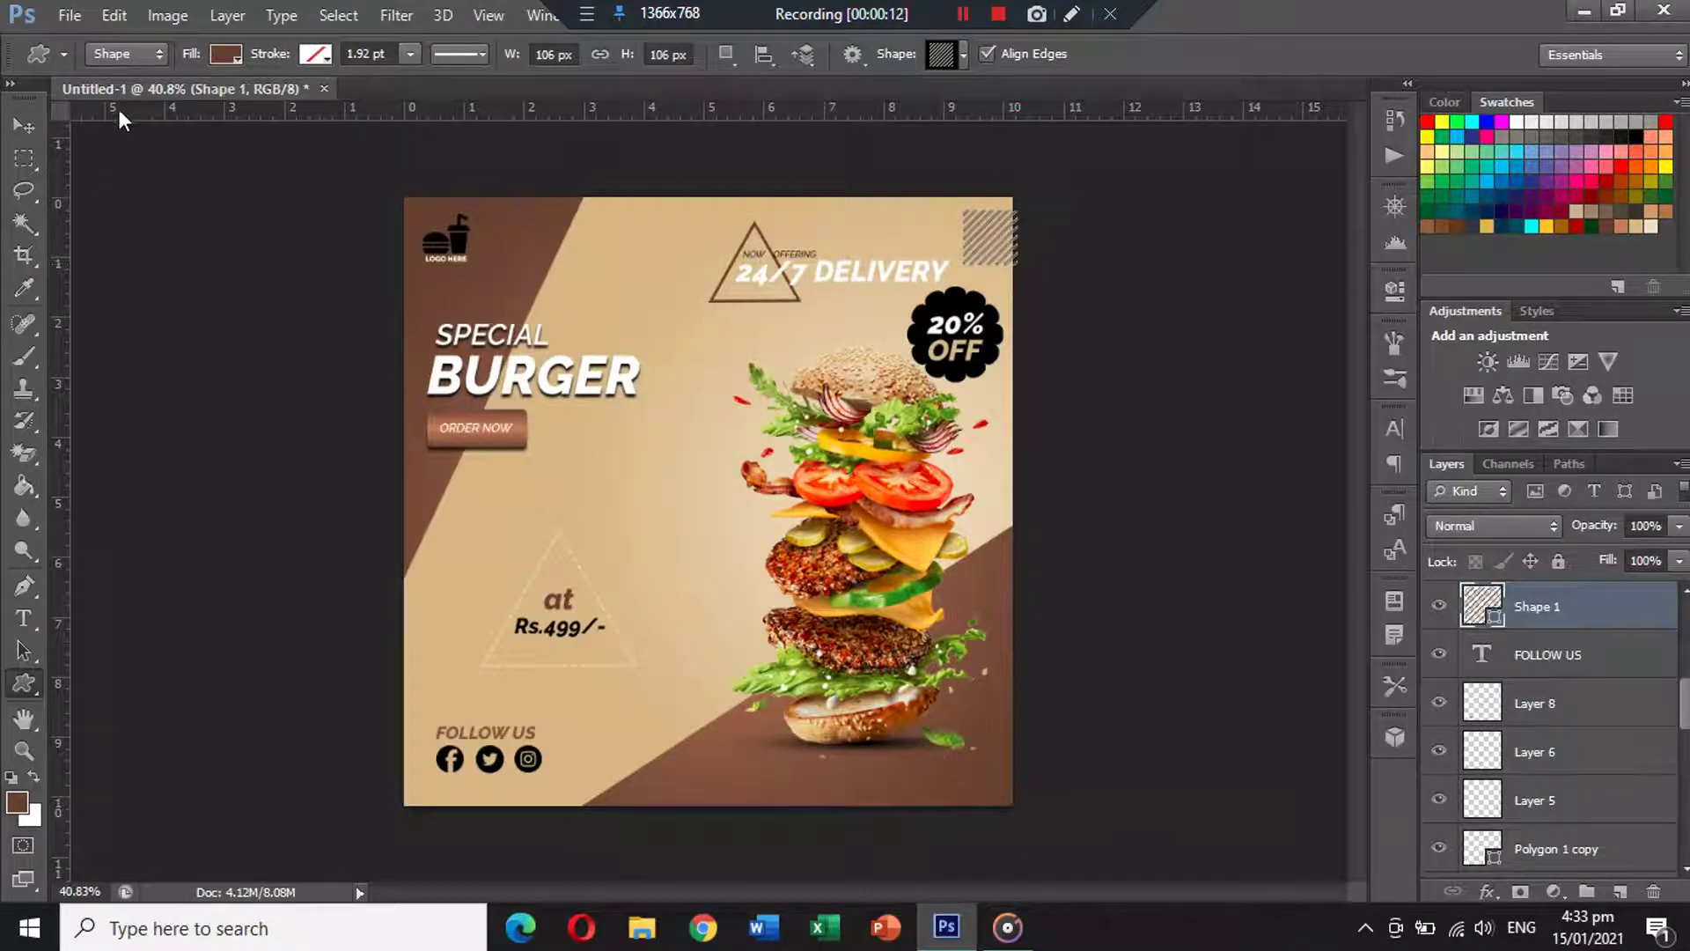
Nudge the striped shape slightly to the right so it runs further off the poster's edge.
click(21, 124)
key(Right)
key(Right)
key(Right)
key(Right)
key(Right)
key(Right)
key(Right)
key(Right)
key(Right)
key(Right)
key(Right)
key(Right)
key(Right)
key(Right)
key(Right)
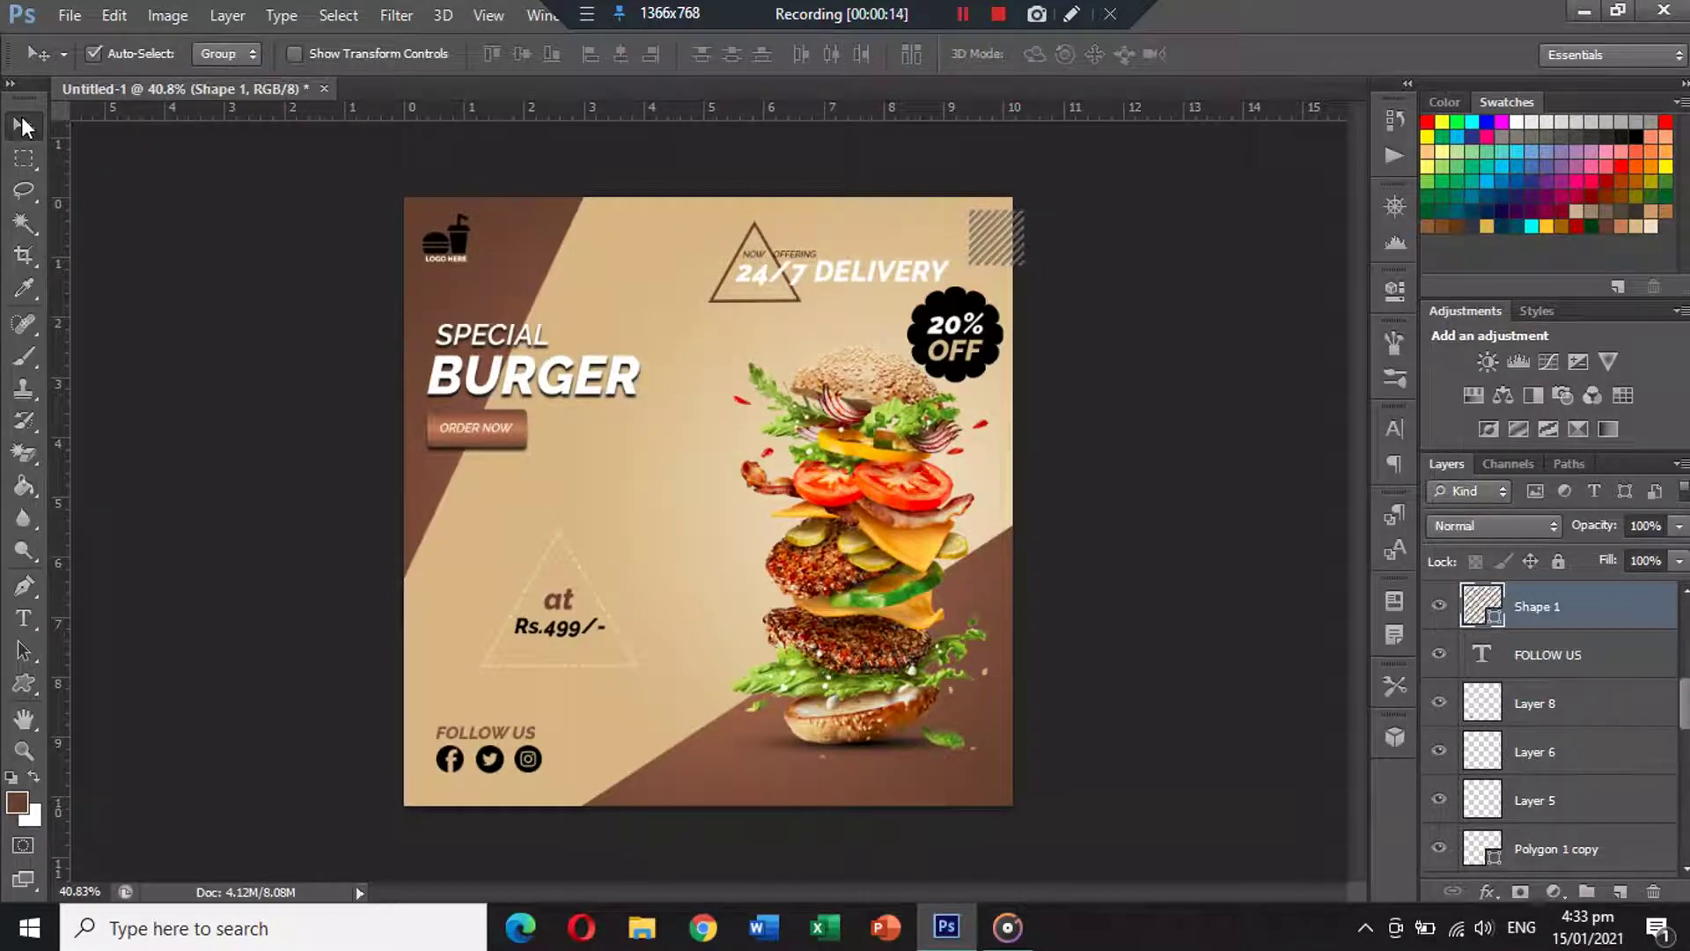
key(Right)
key(Right)
key(Right)
key(Right)
key(Right)
key(Right)
key(Right)
key(Right)
key(Right)
key(Right)
key(Right)
key(Right)
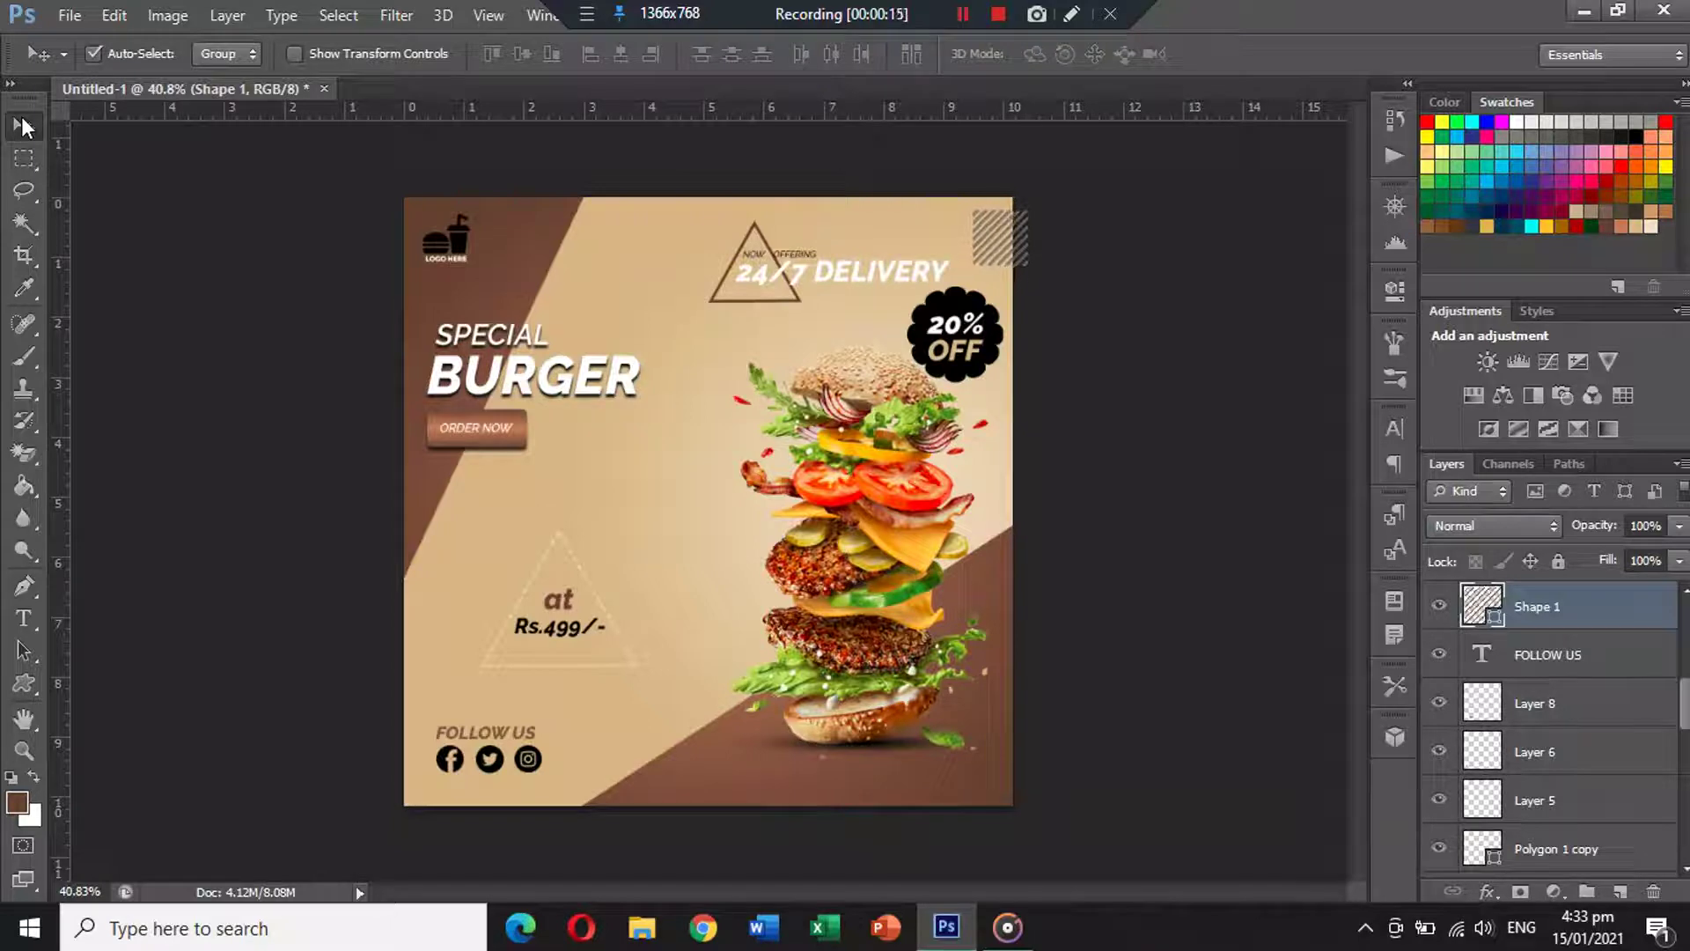
Draw a double zigzag custom shape of about 199 × 57 px between the price triangle and the burger.
click(24, 683)
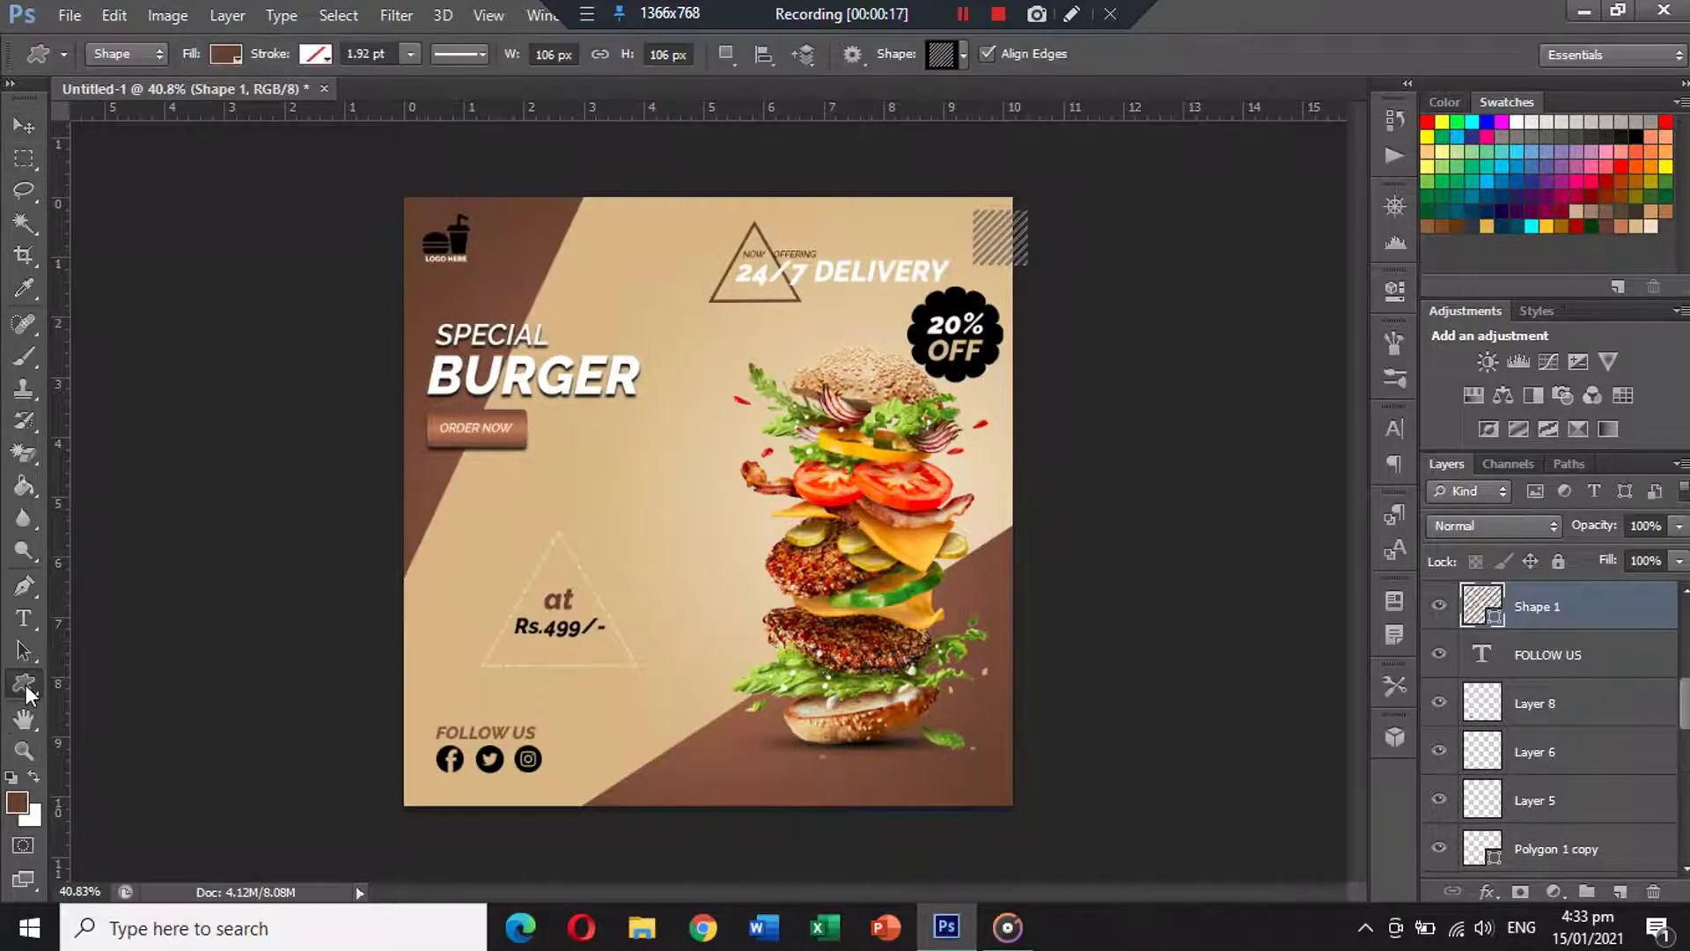
click(965, 57)
scroll(899, 149, down, 1)
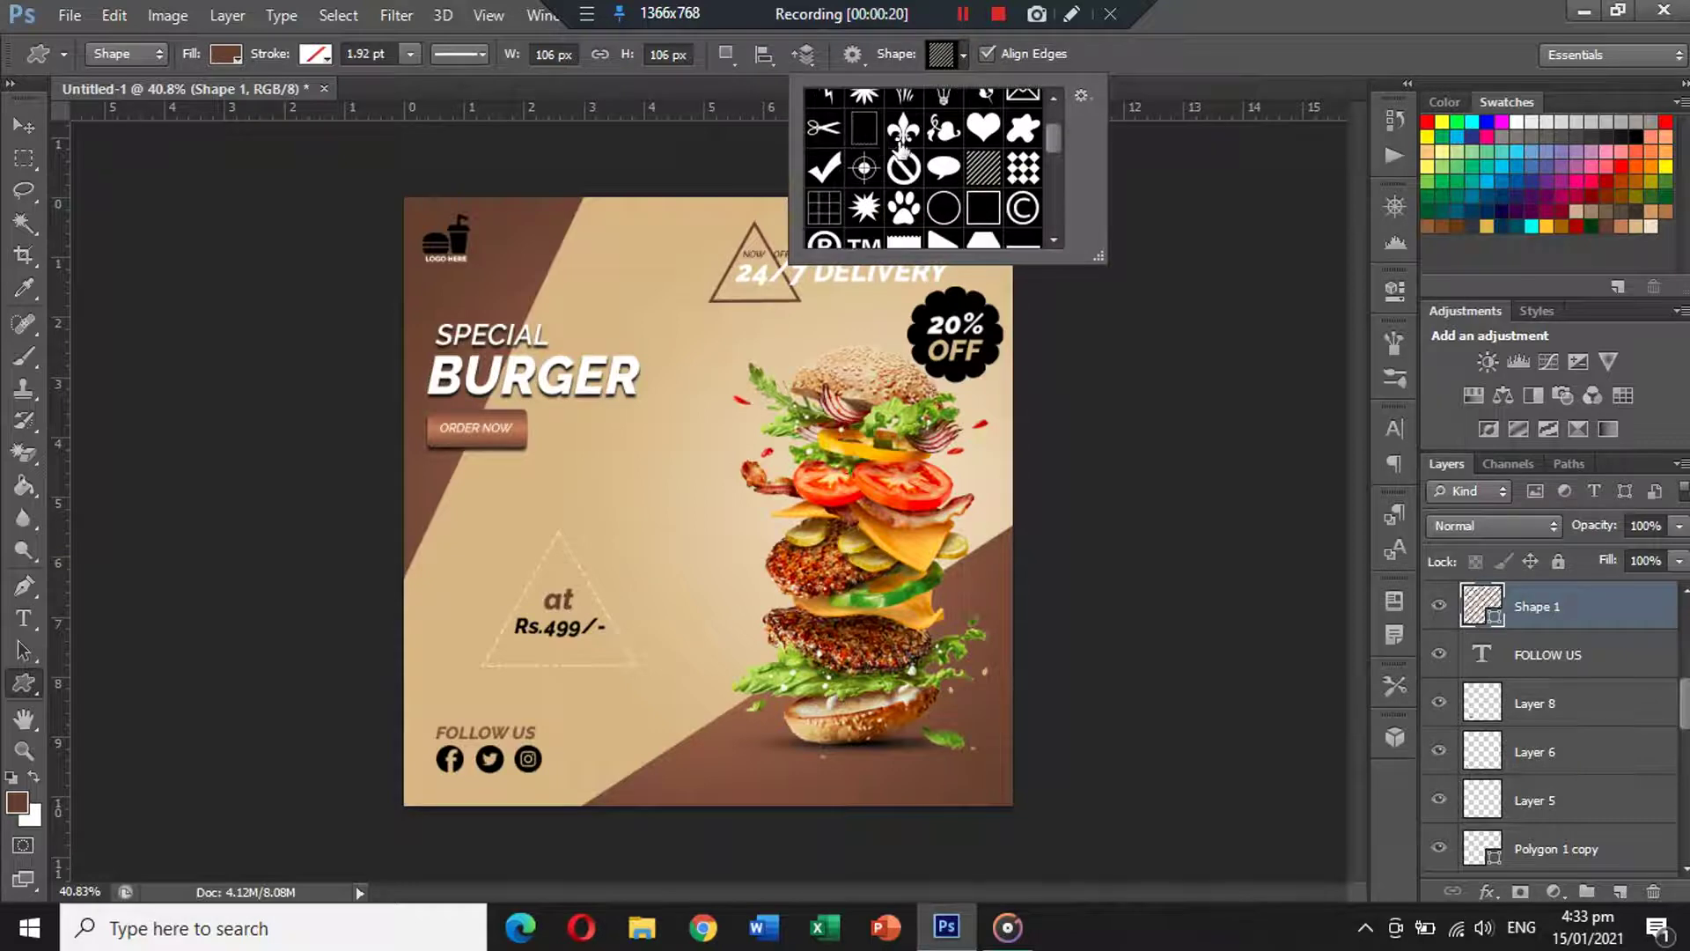
scroll(899, 149, down, 3)
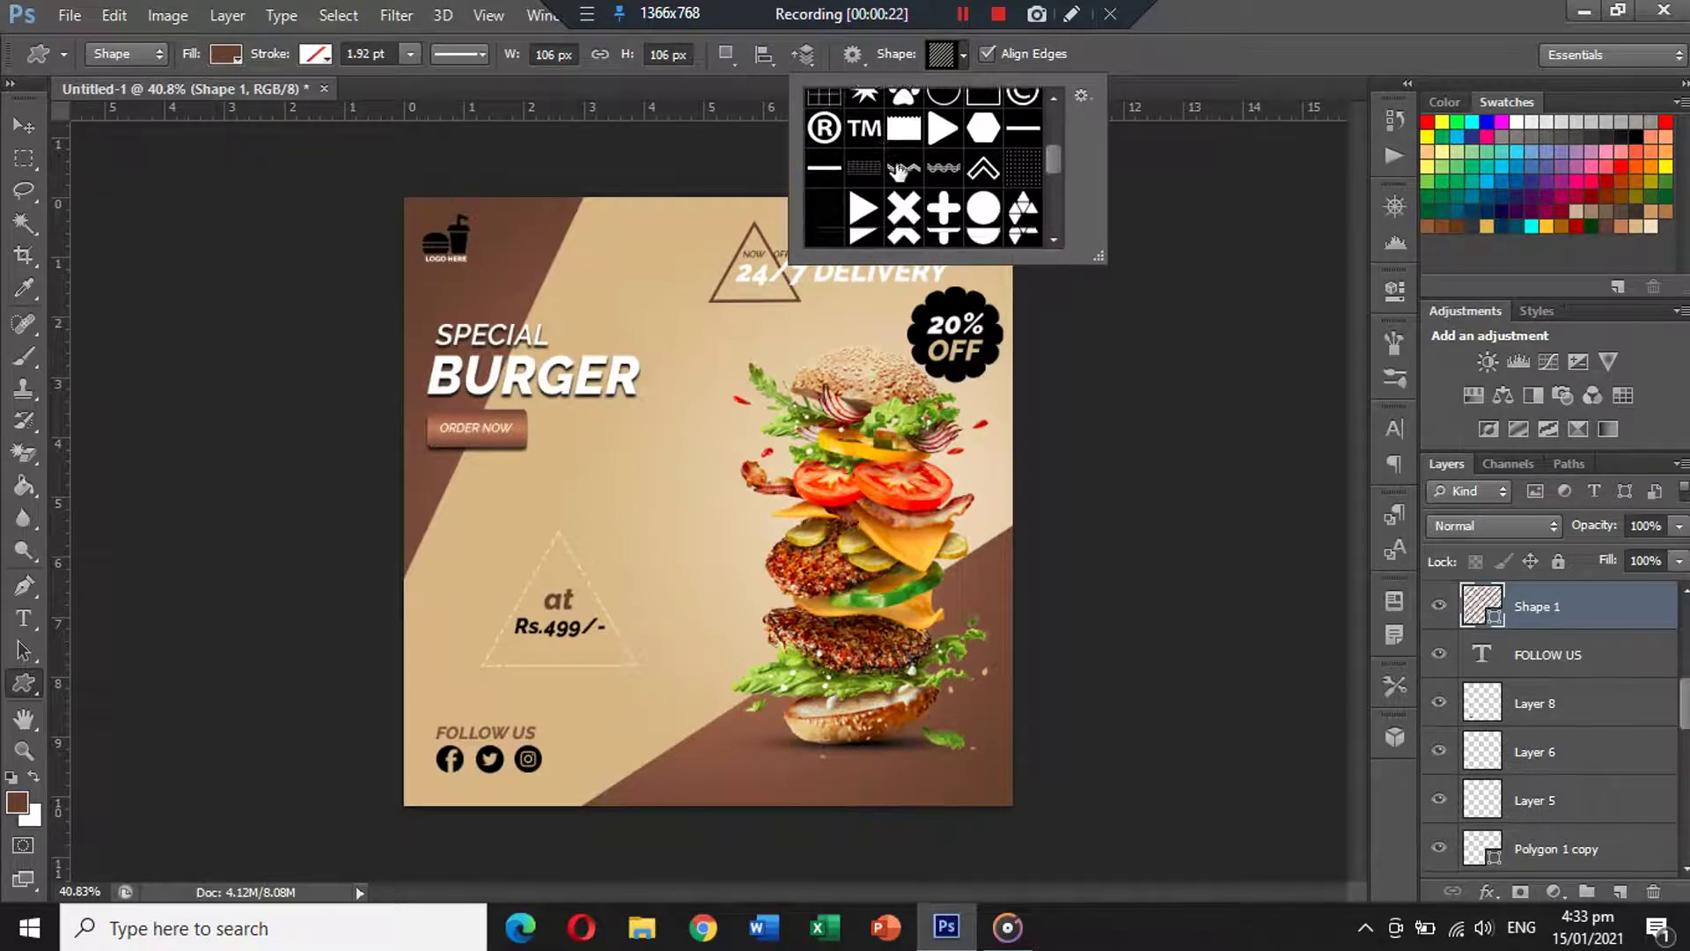
scroll(907, 176, down, 1)
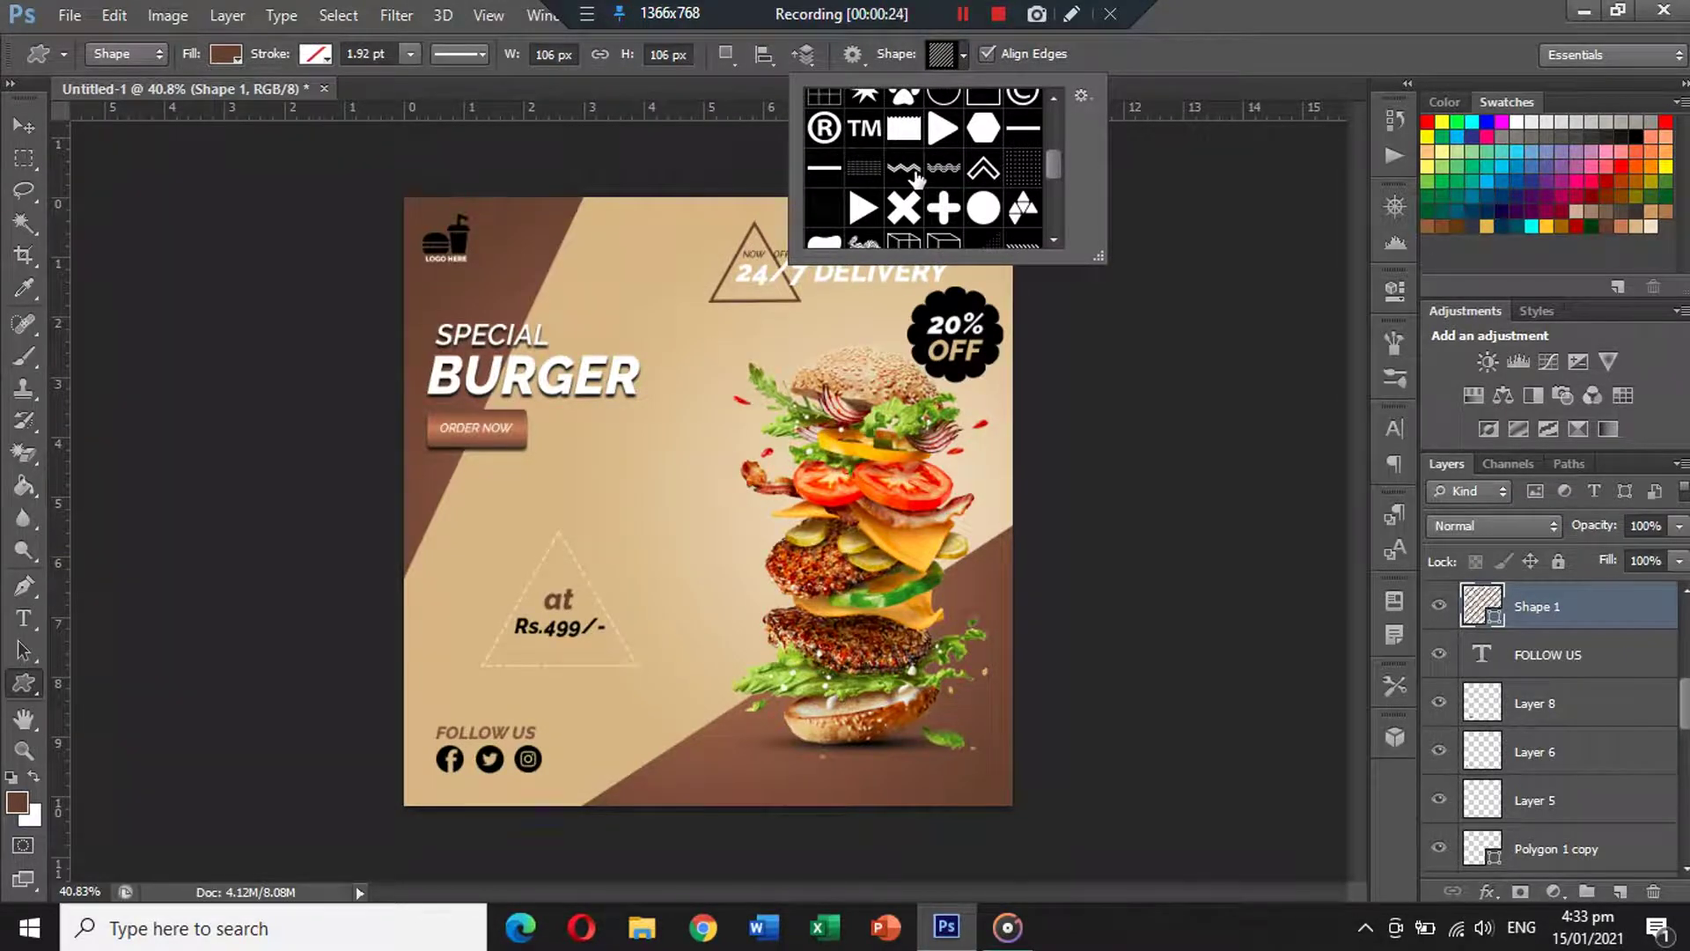
double_click(916, 179)
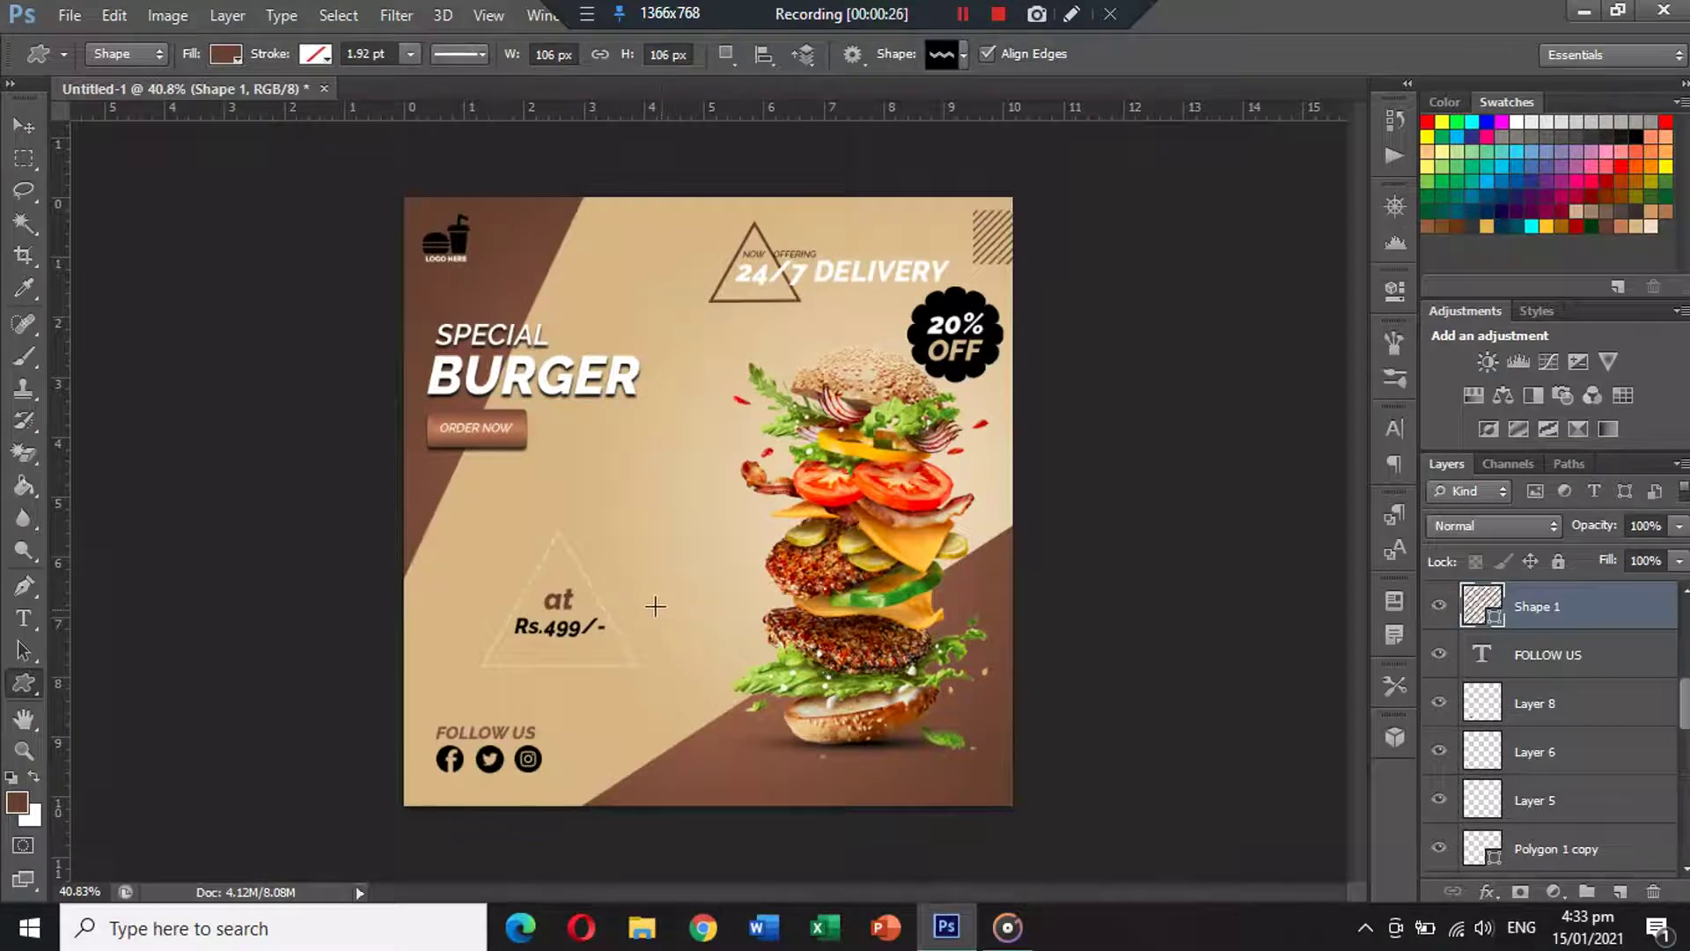
drag(645, 597, 731, 629)
drag(742, 628, 745, 629)
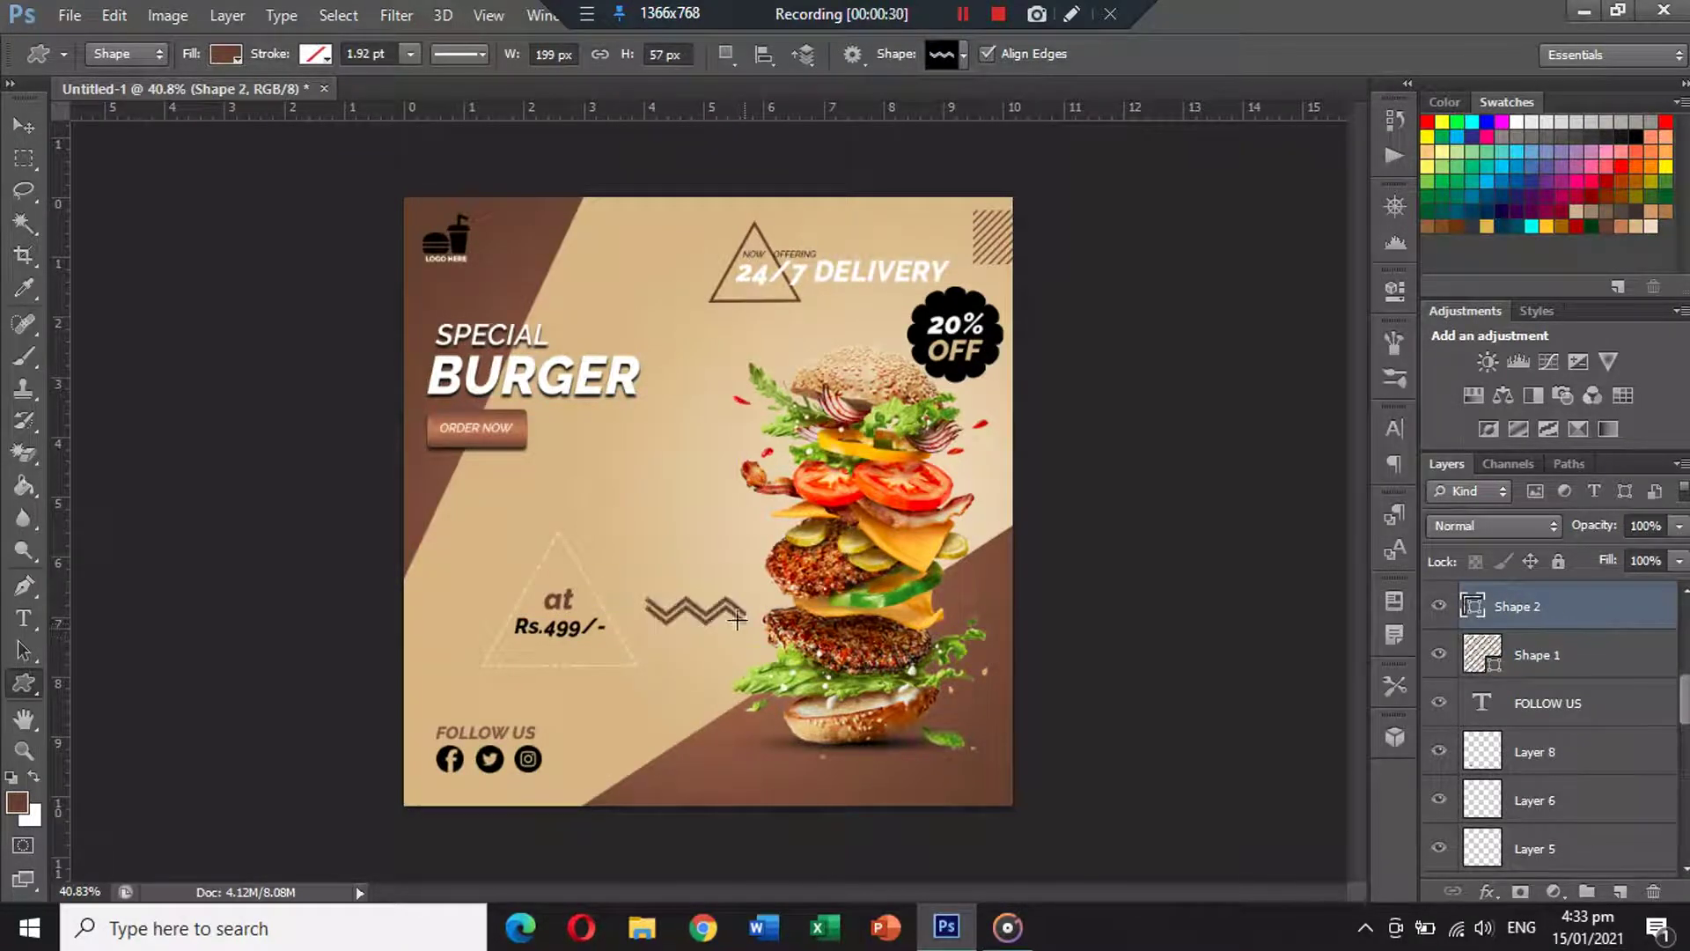
Draw a plus custom shape of about 50 × 50 px above and to the right of the price triangle.
click(963, 67)
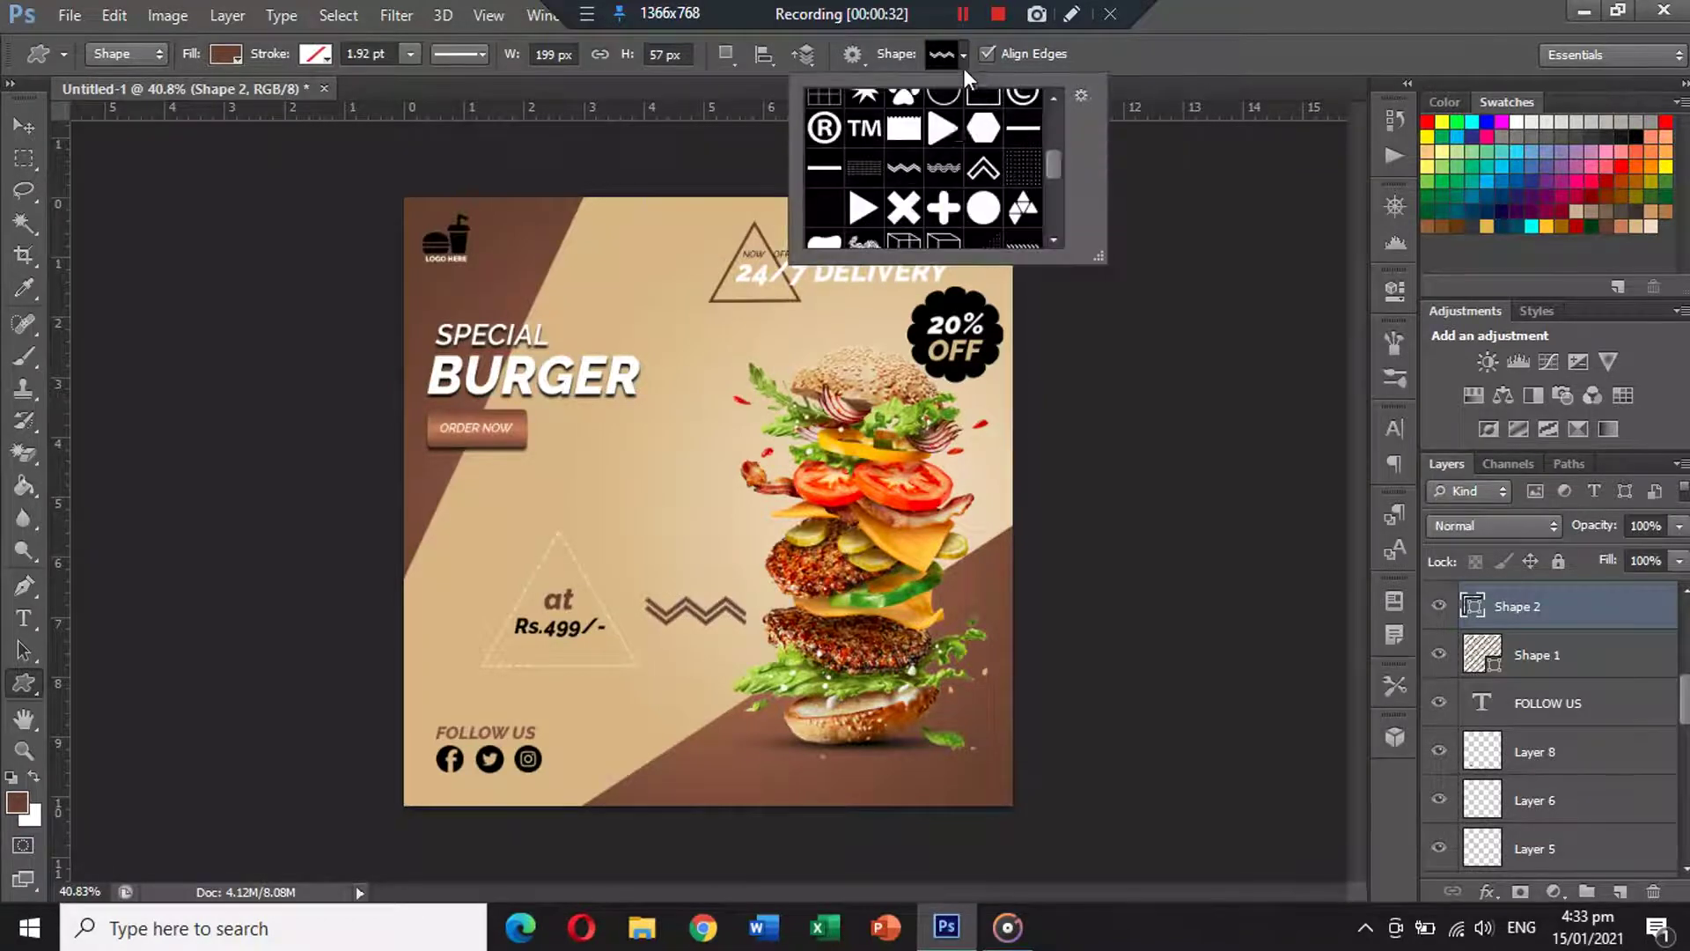
click(943, 187)
drag(627, 477, 654, 499)
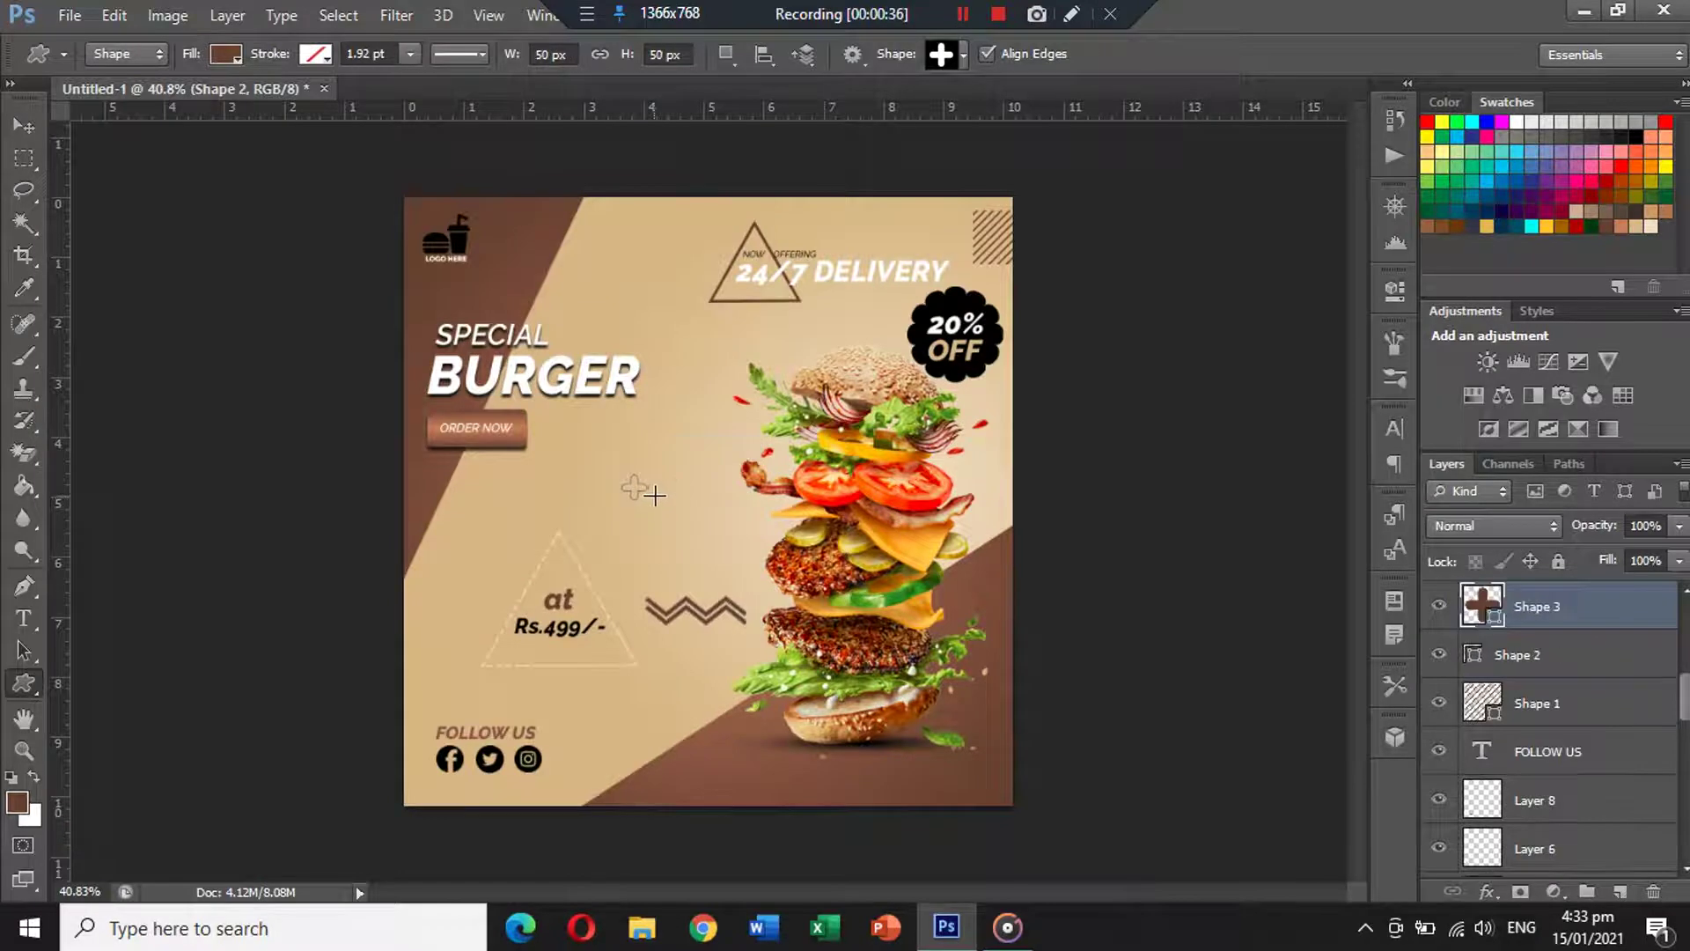
Draw a small X custom shape to the left of the price triangle.
click(962, 56)
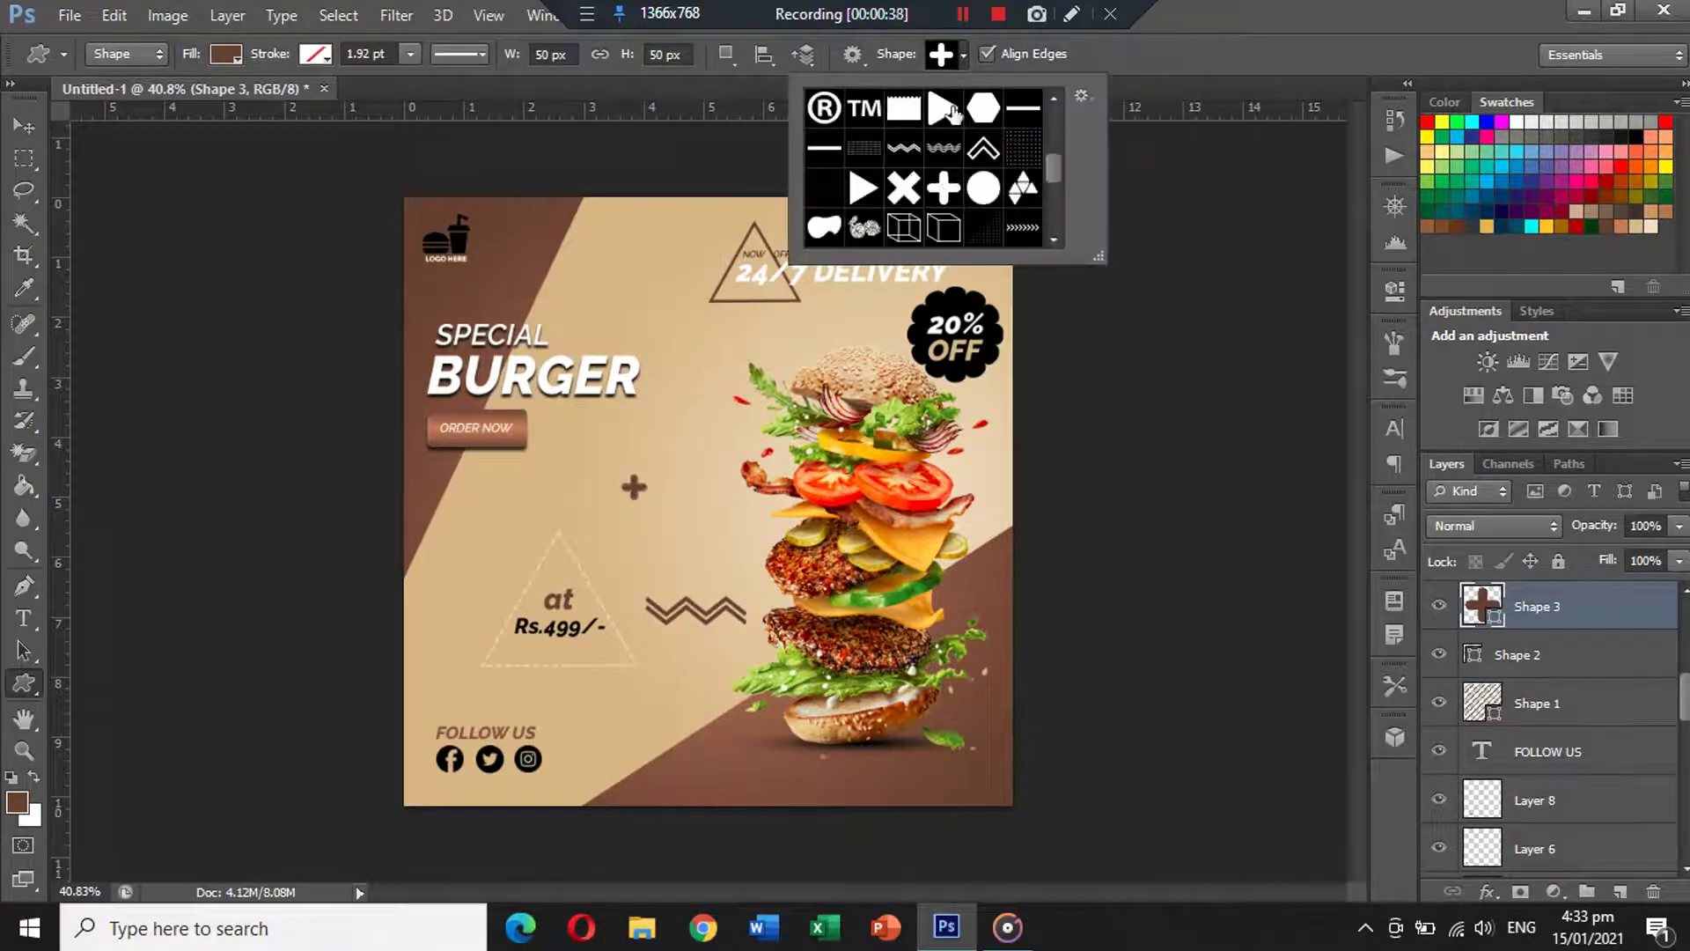
click(903, 189)
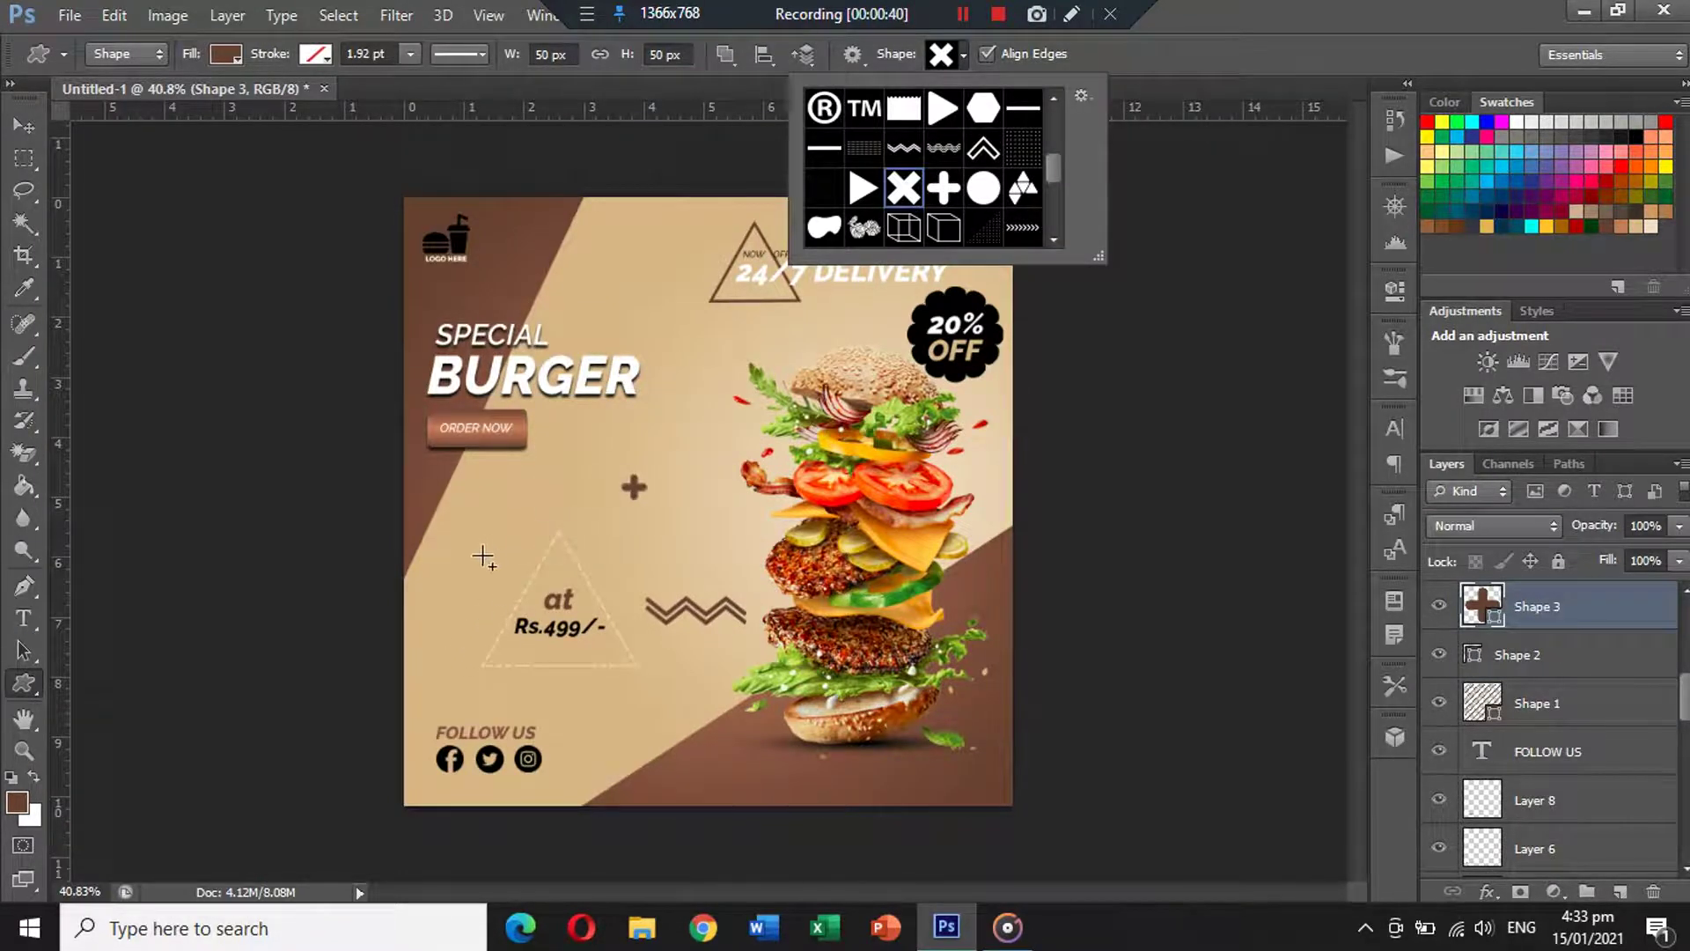
drag(465, 571, 493, 597)
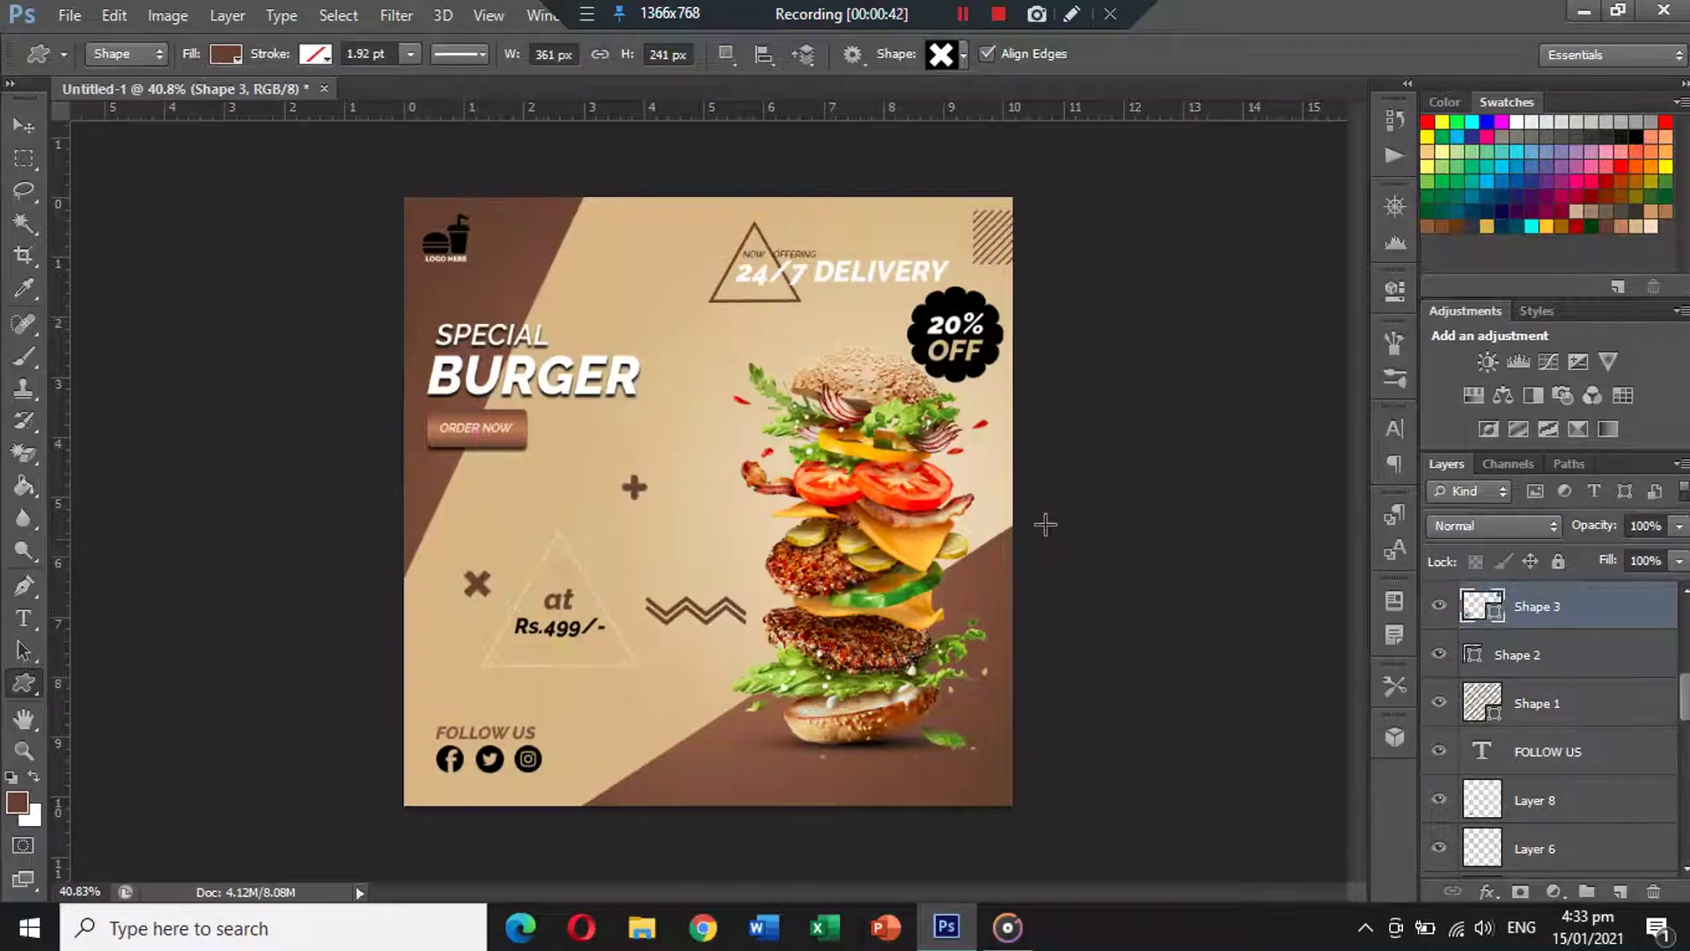
Look through the custom shapes and the brush presets for another decorative element for the poster.
click(25, 125)
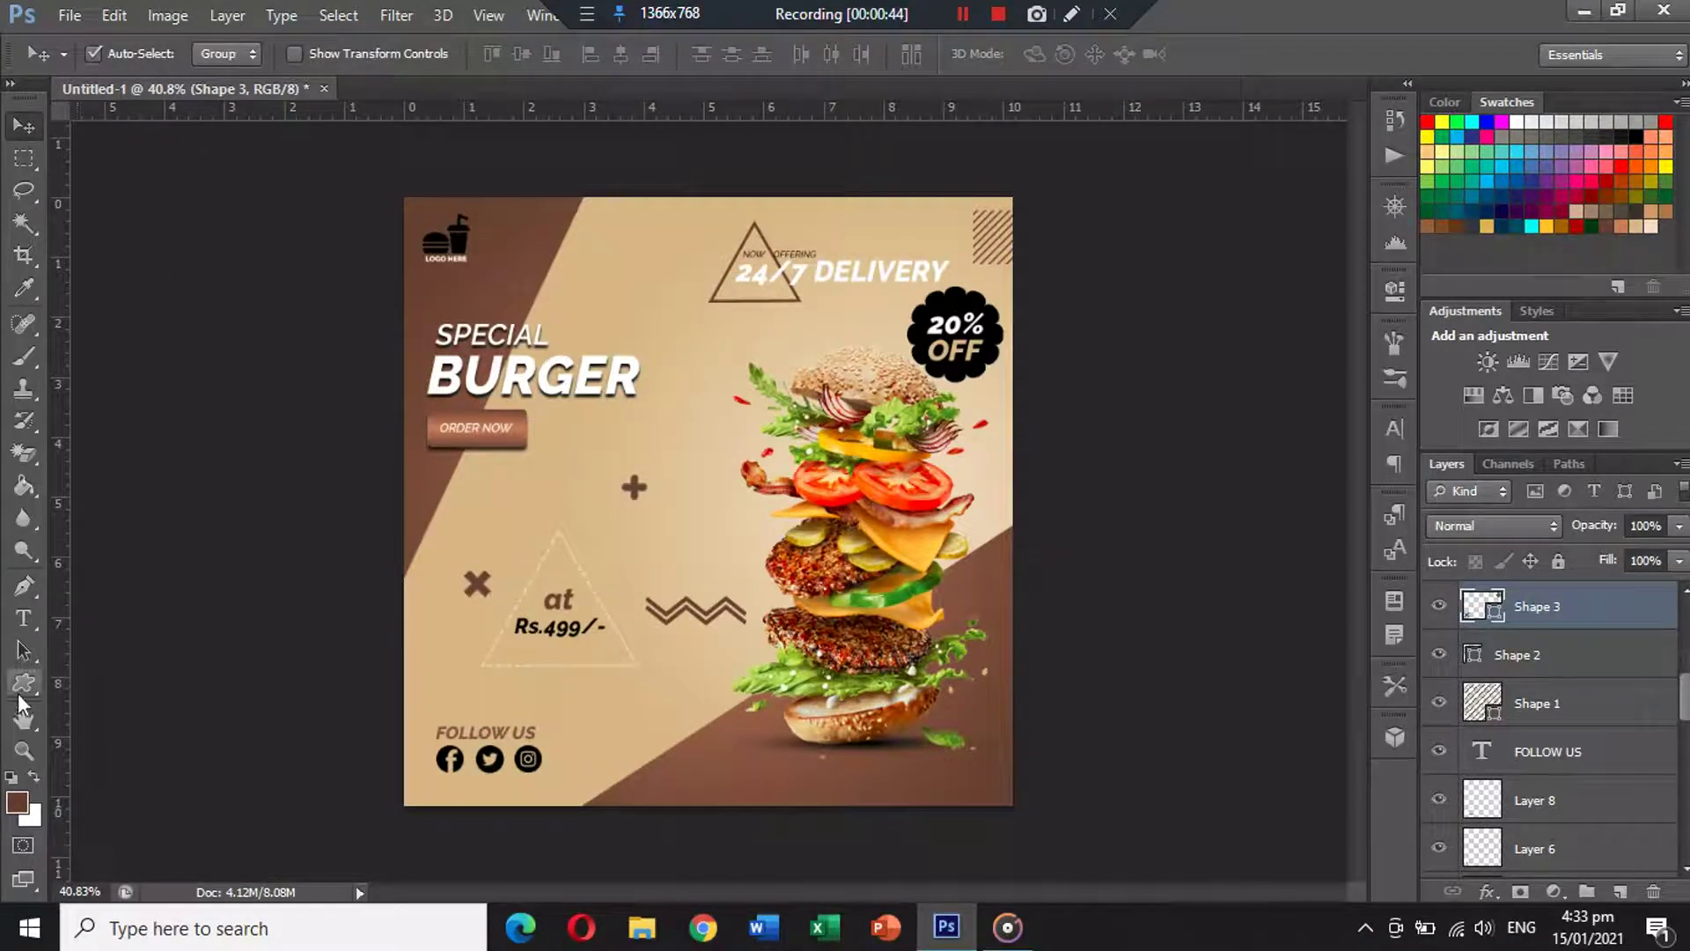
click(28, 671)
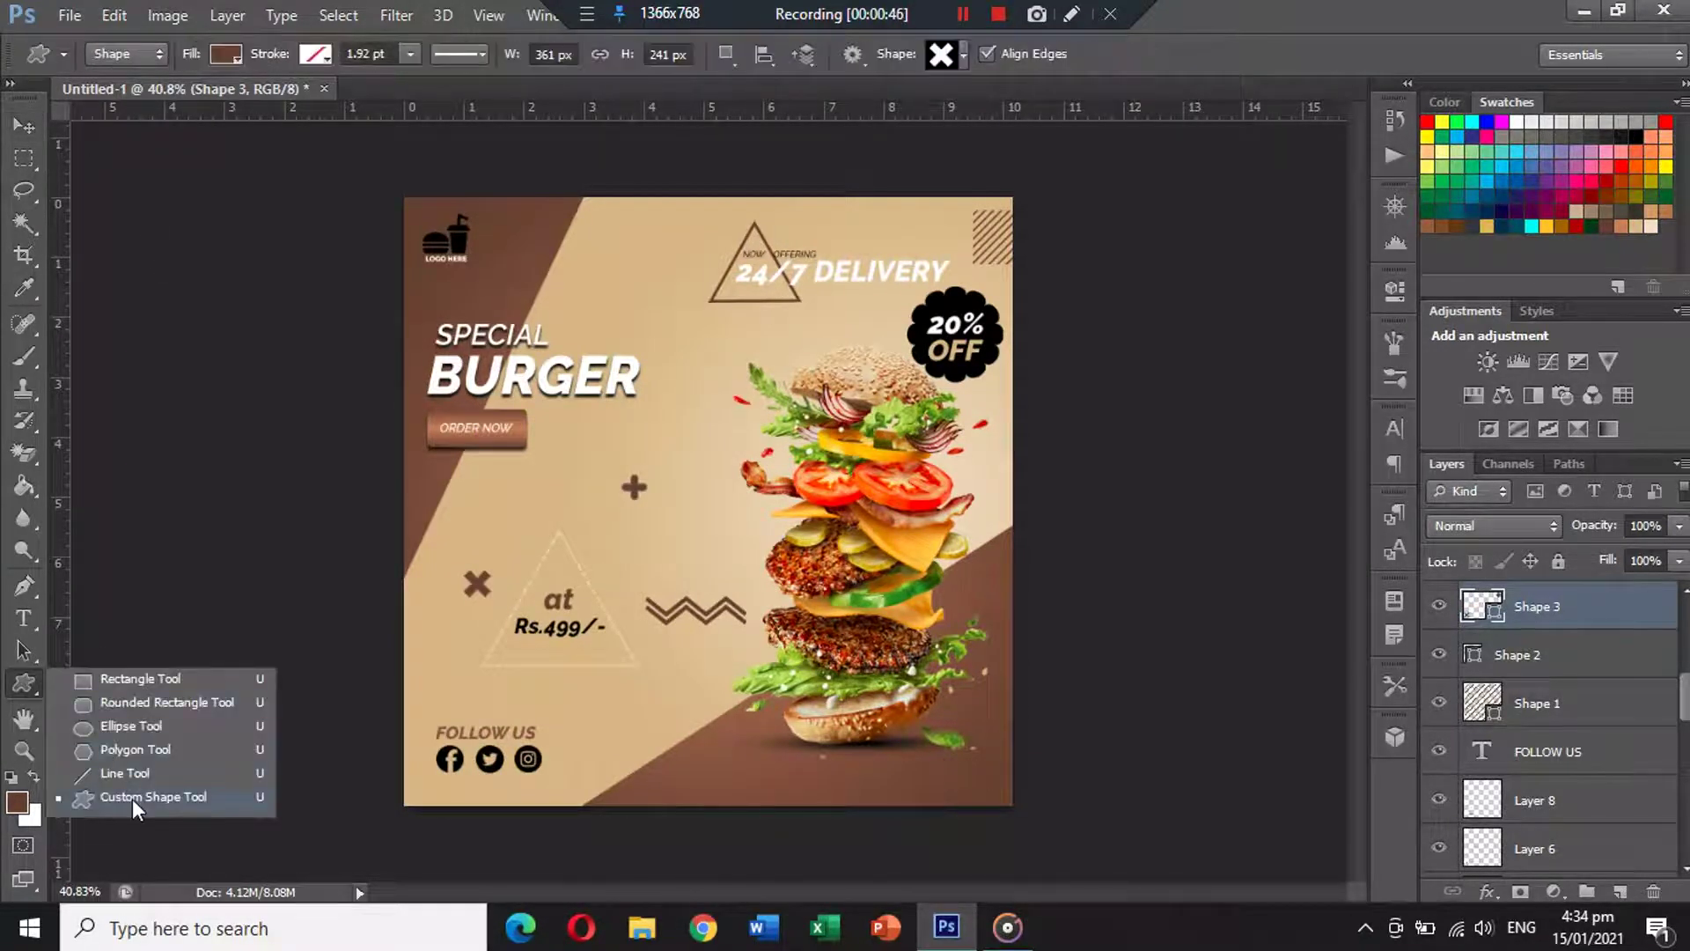
click(132, 800)
click(963, 54)
drag(1054, 115, 1053, 204)
click(1147, 73)
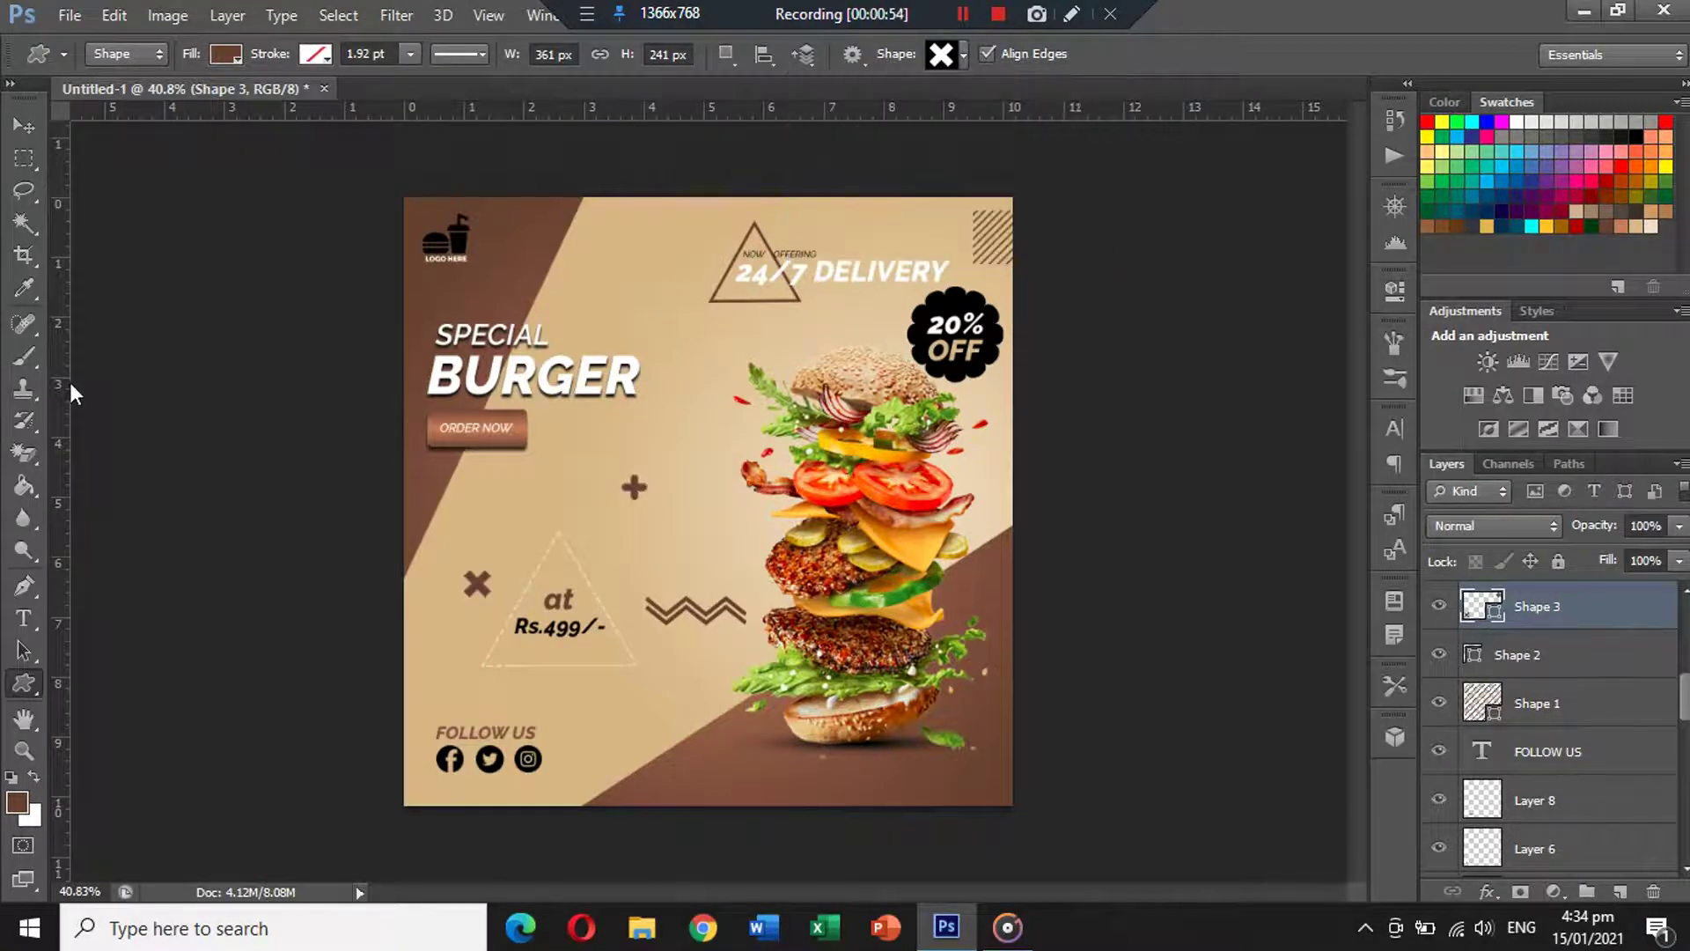
click(26, 359)
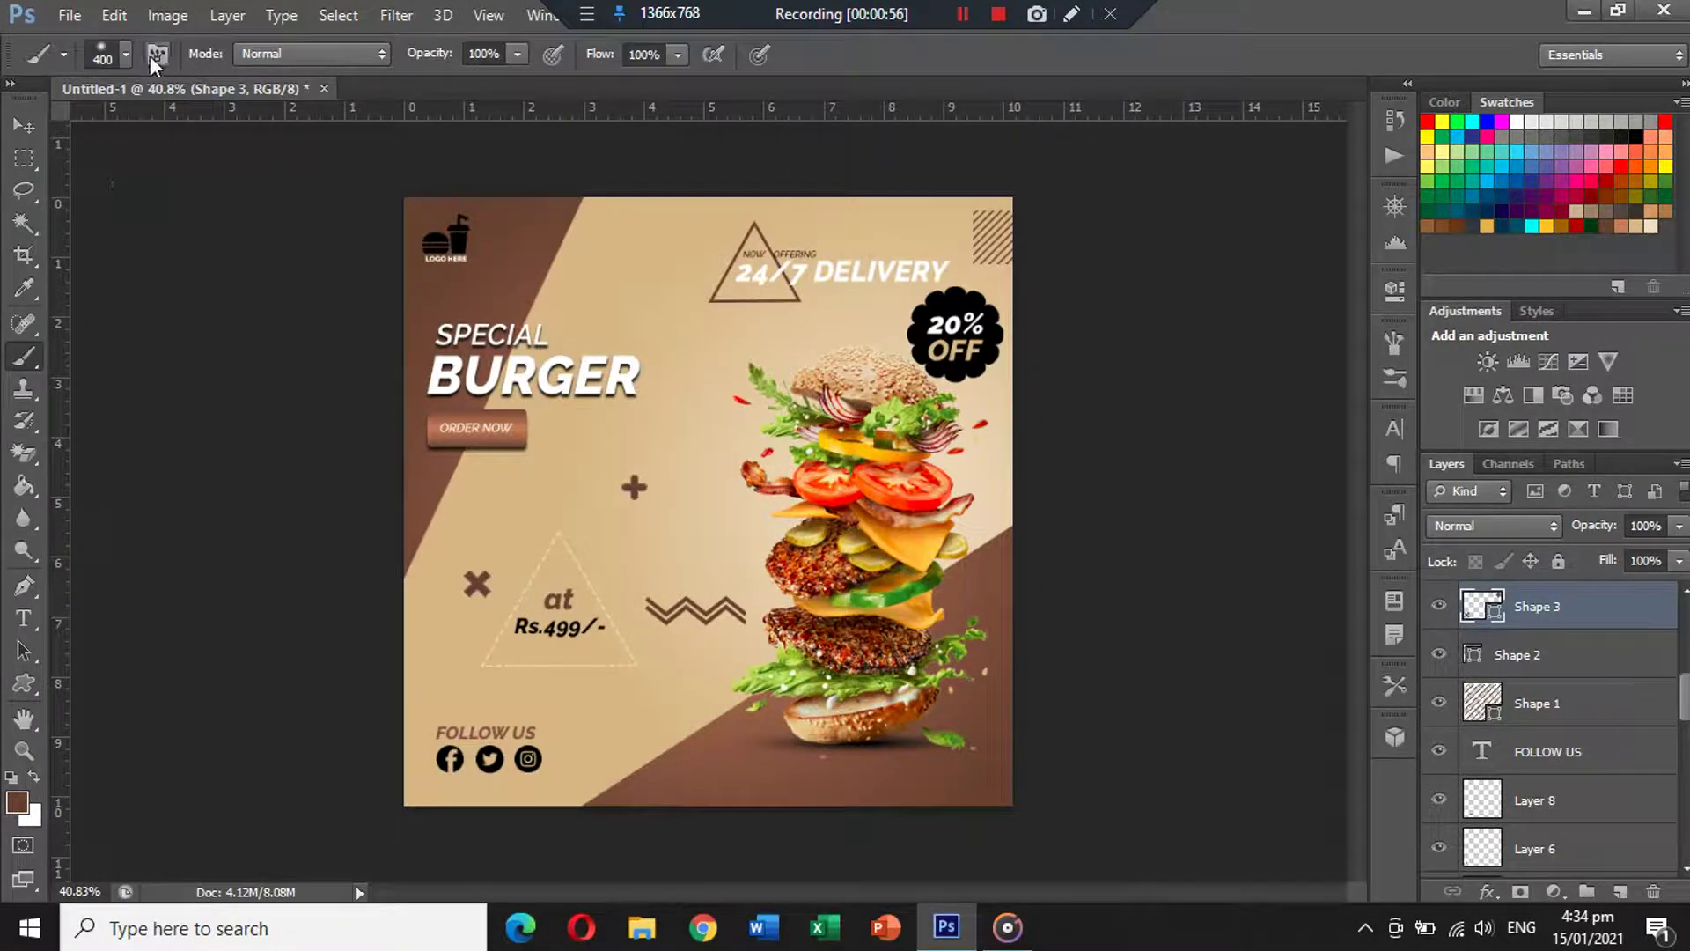
click(123, 62)
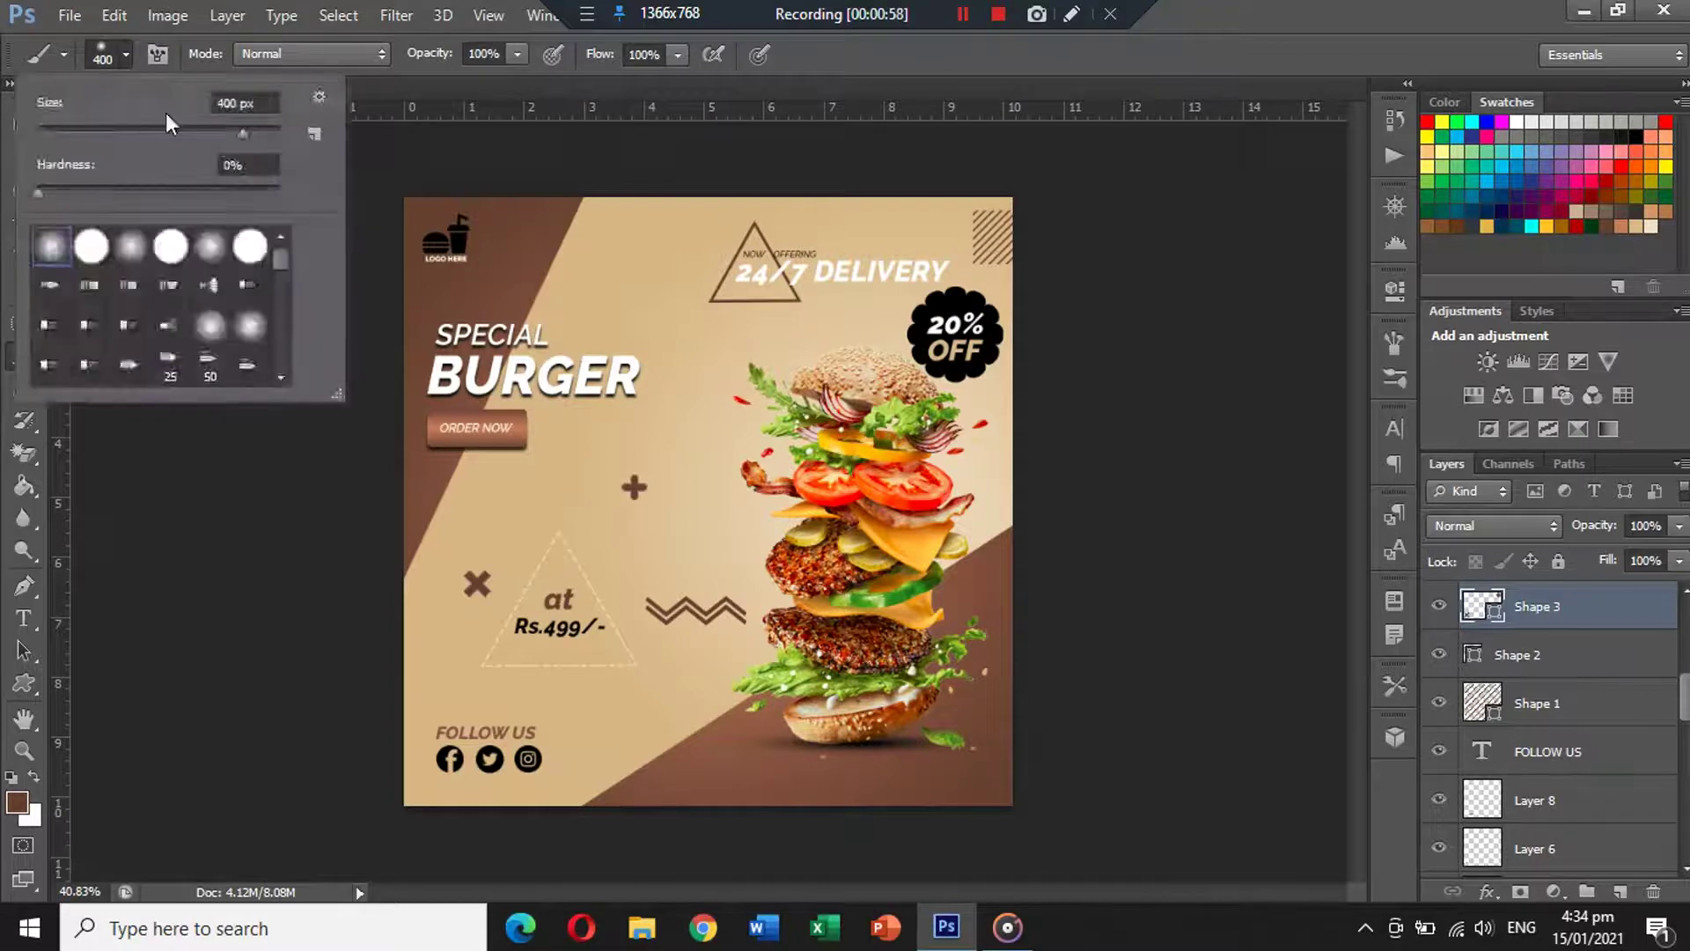
drag(282, 264, 294, 382)
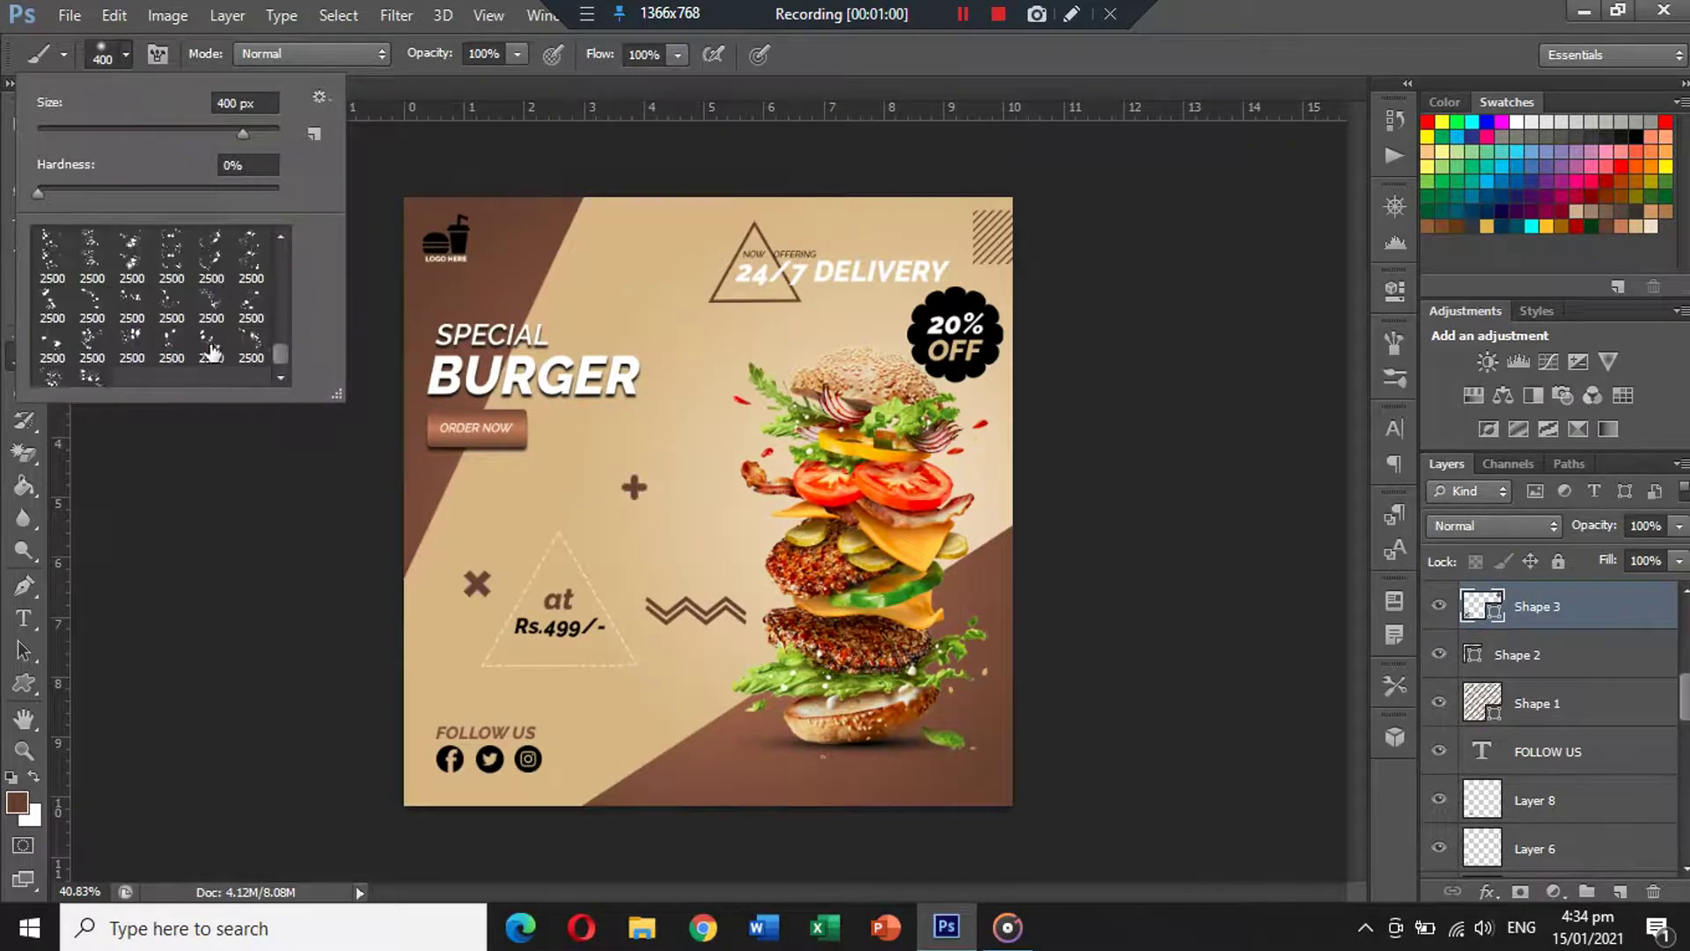
scroll(211, 353, up, 10)
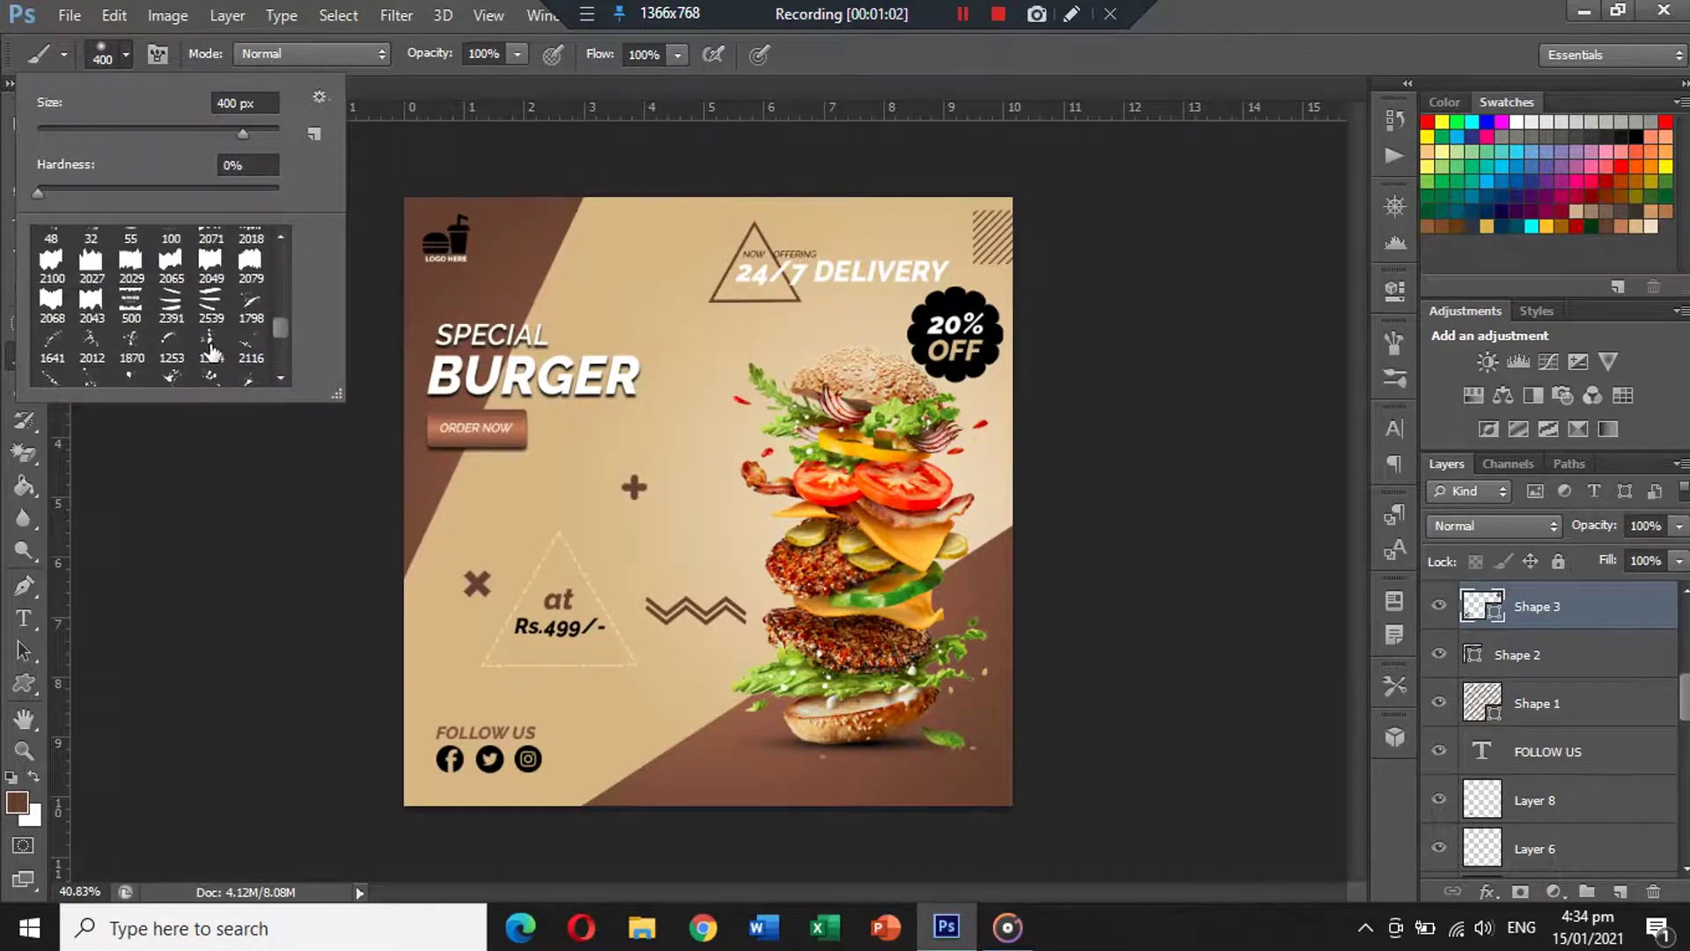
scroll(212, 352, up, 2)
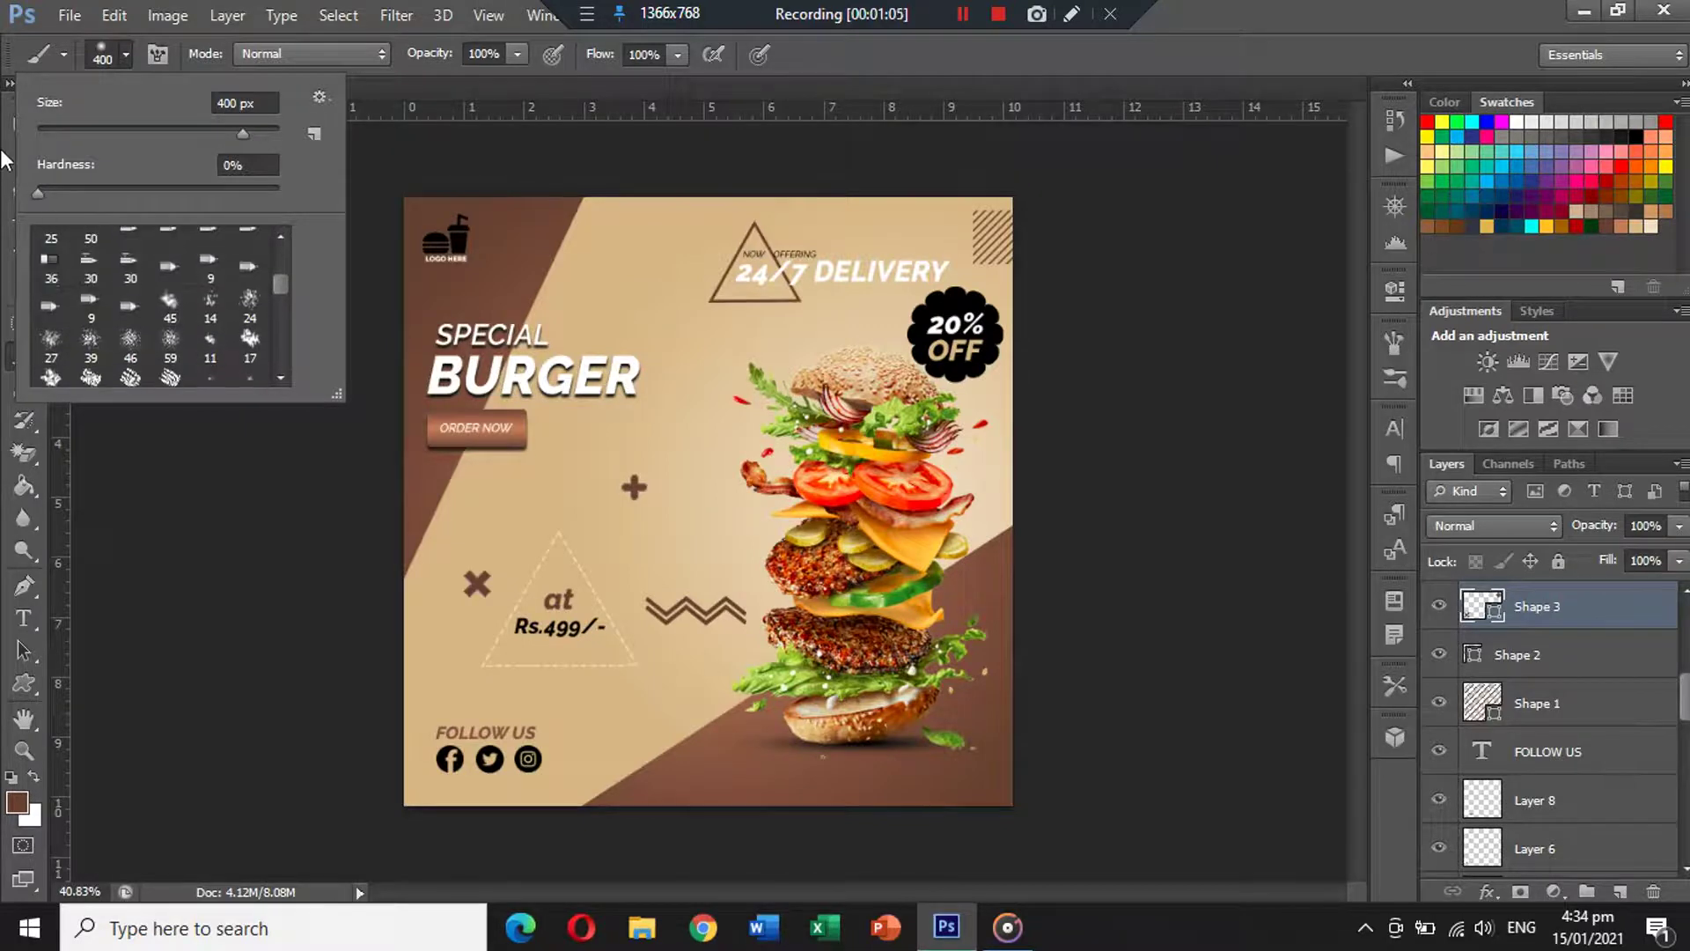
click(4, 158)
Add a Levels adjustment layer above the 24/7 DELIVERY text layer, with the black input at 38 and the white input at 248.
click(24, 129)
scroll(1575, 687, up, 5)
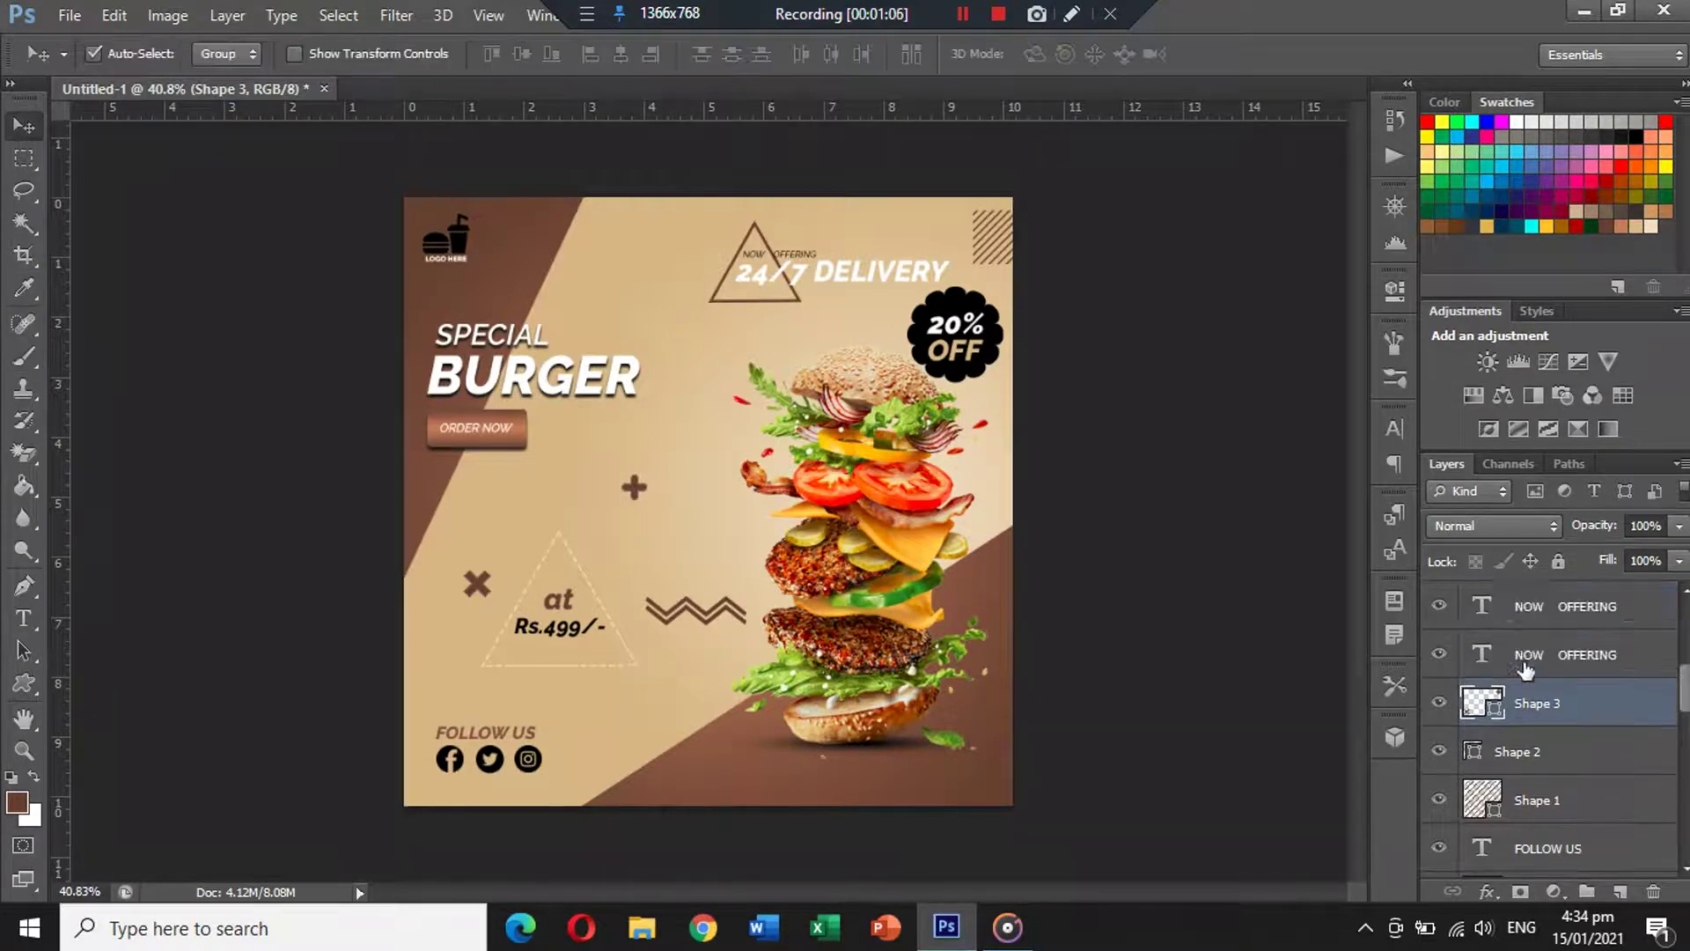
click(1596, 621)
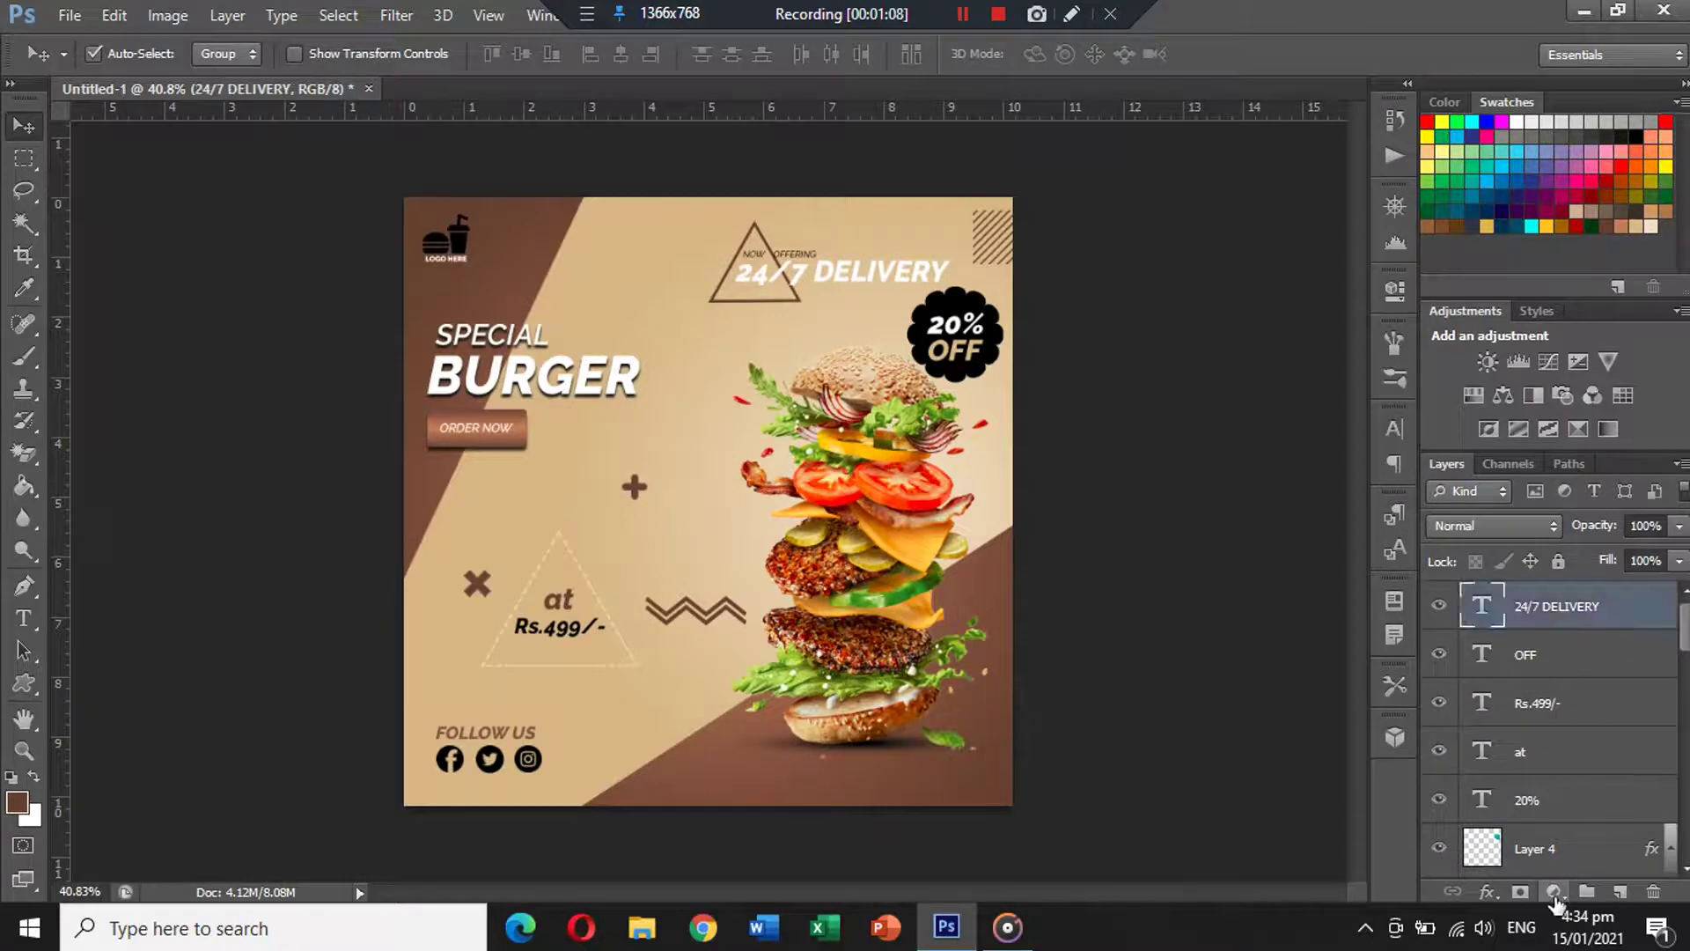
click(1553, 891)
click(1512, 476)
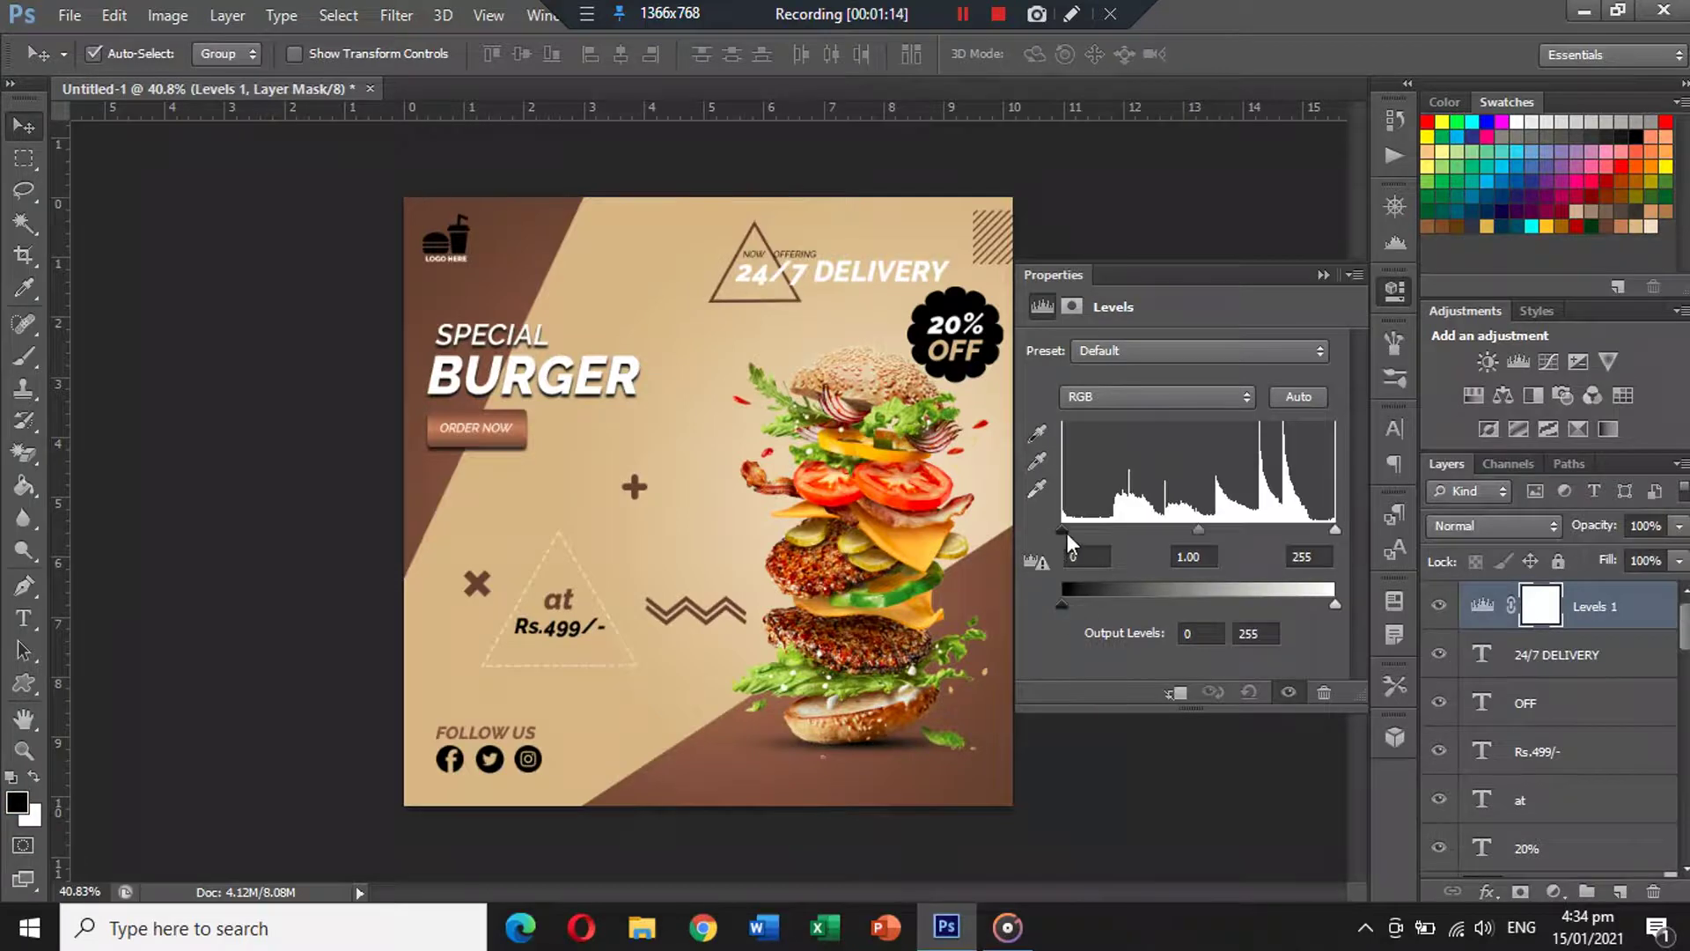
drag(1067, 532, 1097, 531)
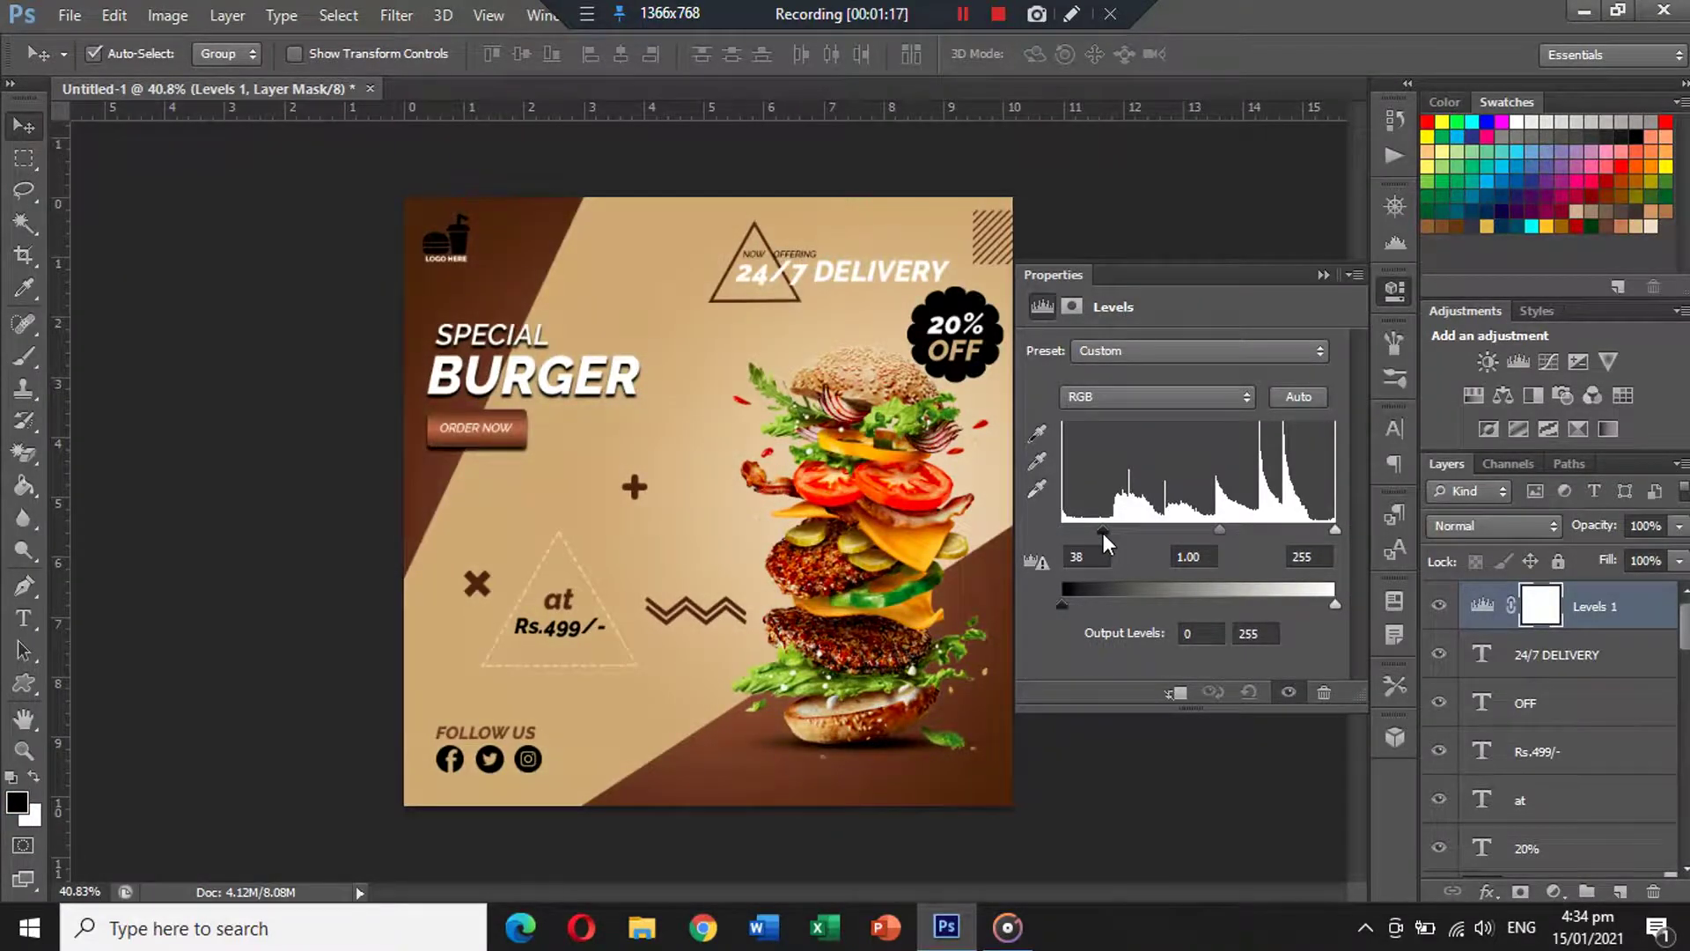
drag(1333, 531, 1320, 534)
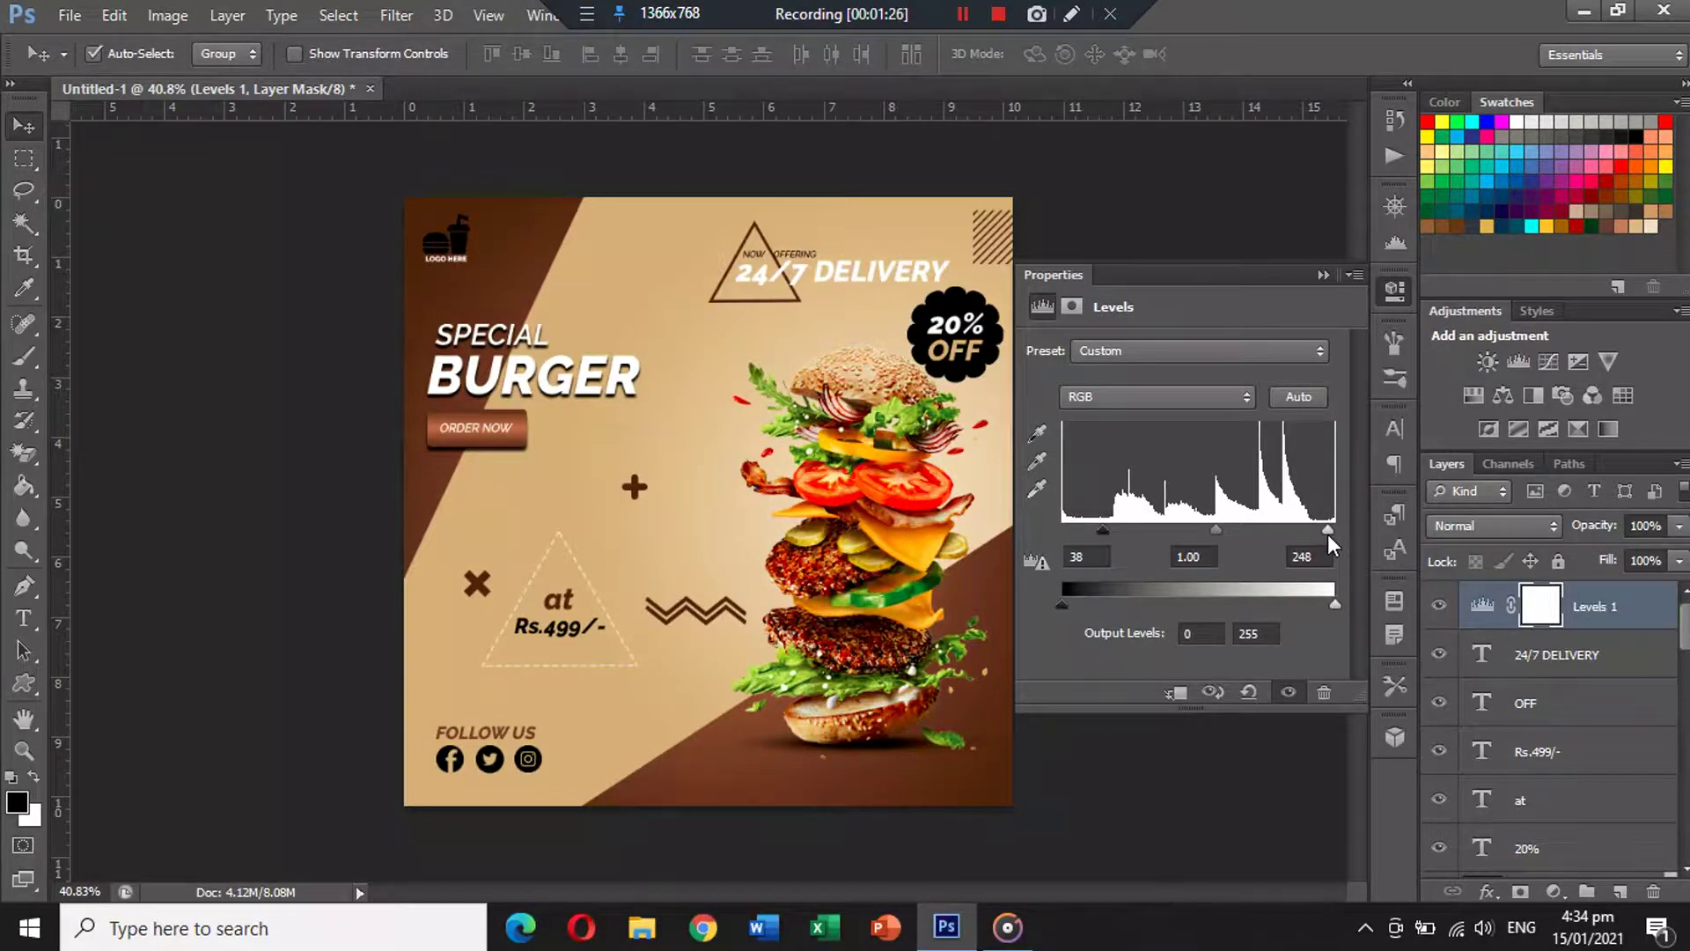
click(1323, 274)
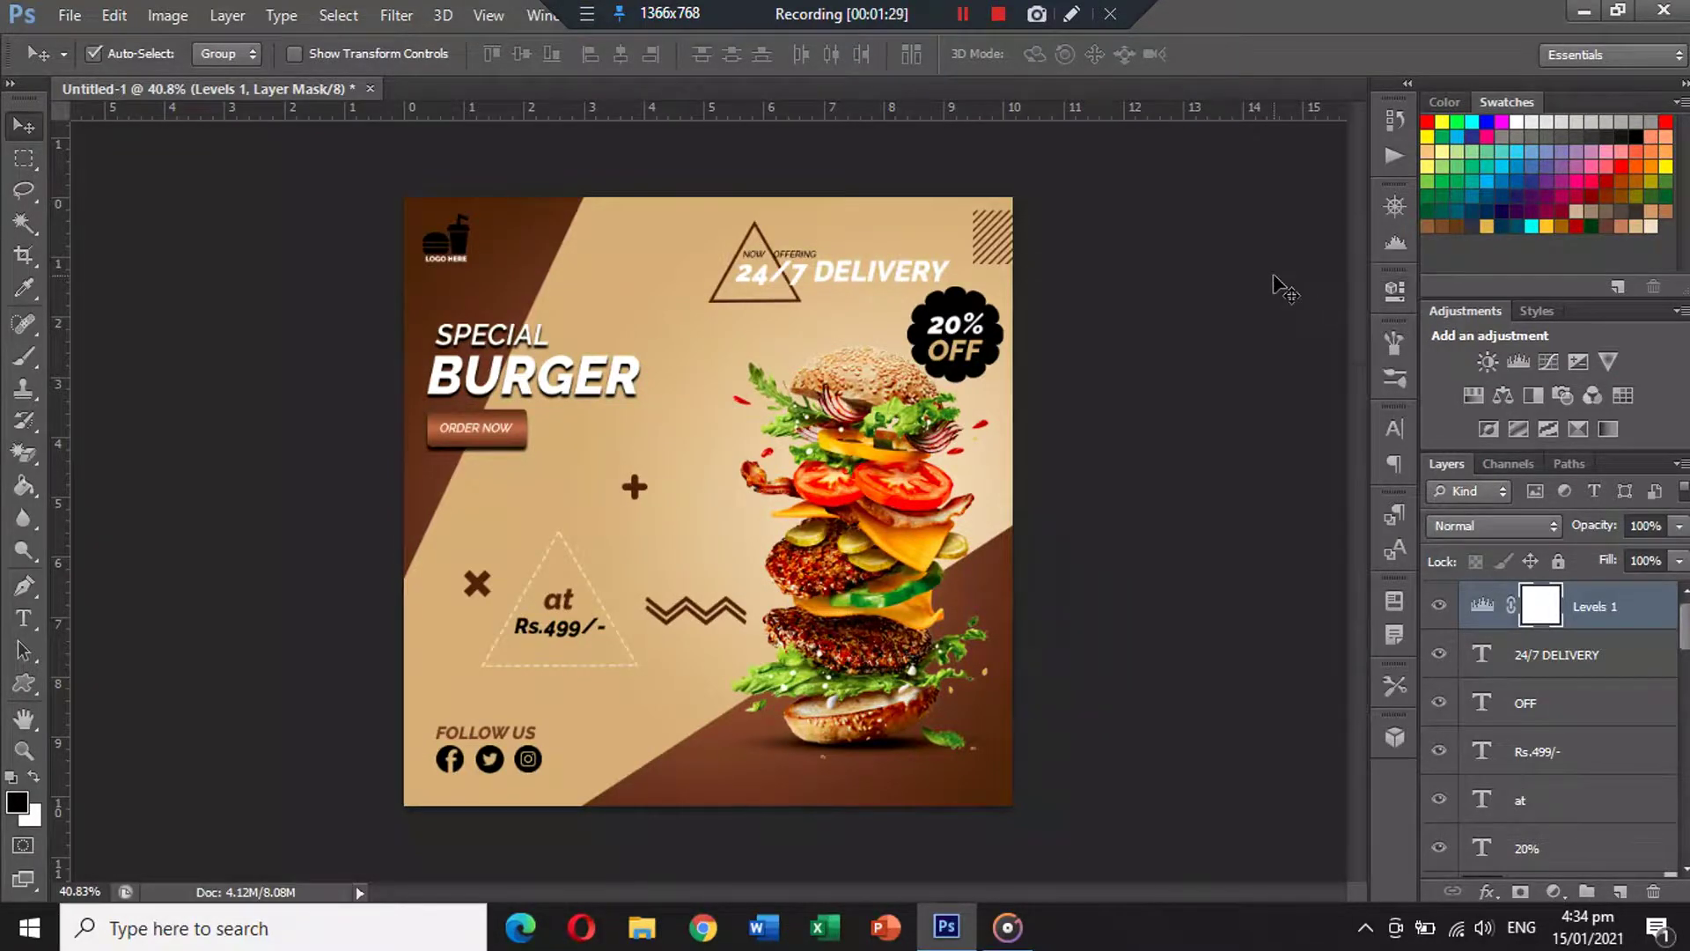
Toggle the Levels adjustment layer's visibility to compare the poster with and without it.
click(1446, 609)
click(1446, 609)
click(1446, 609)
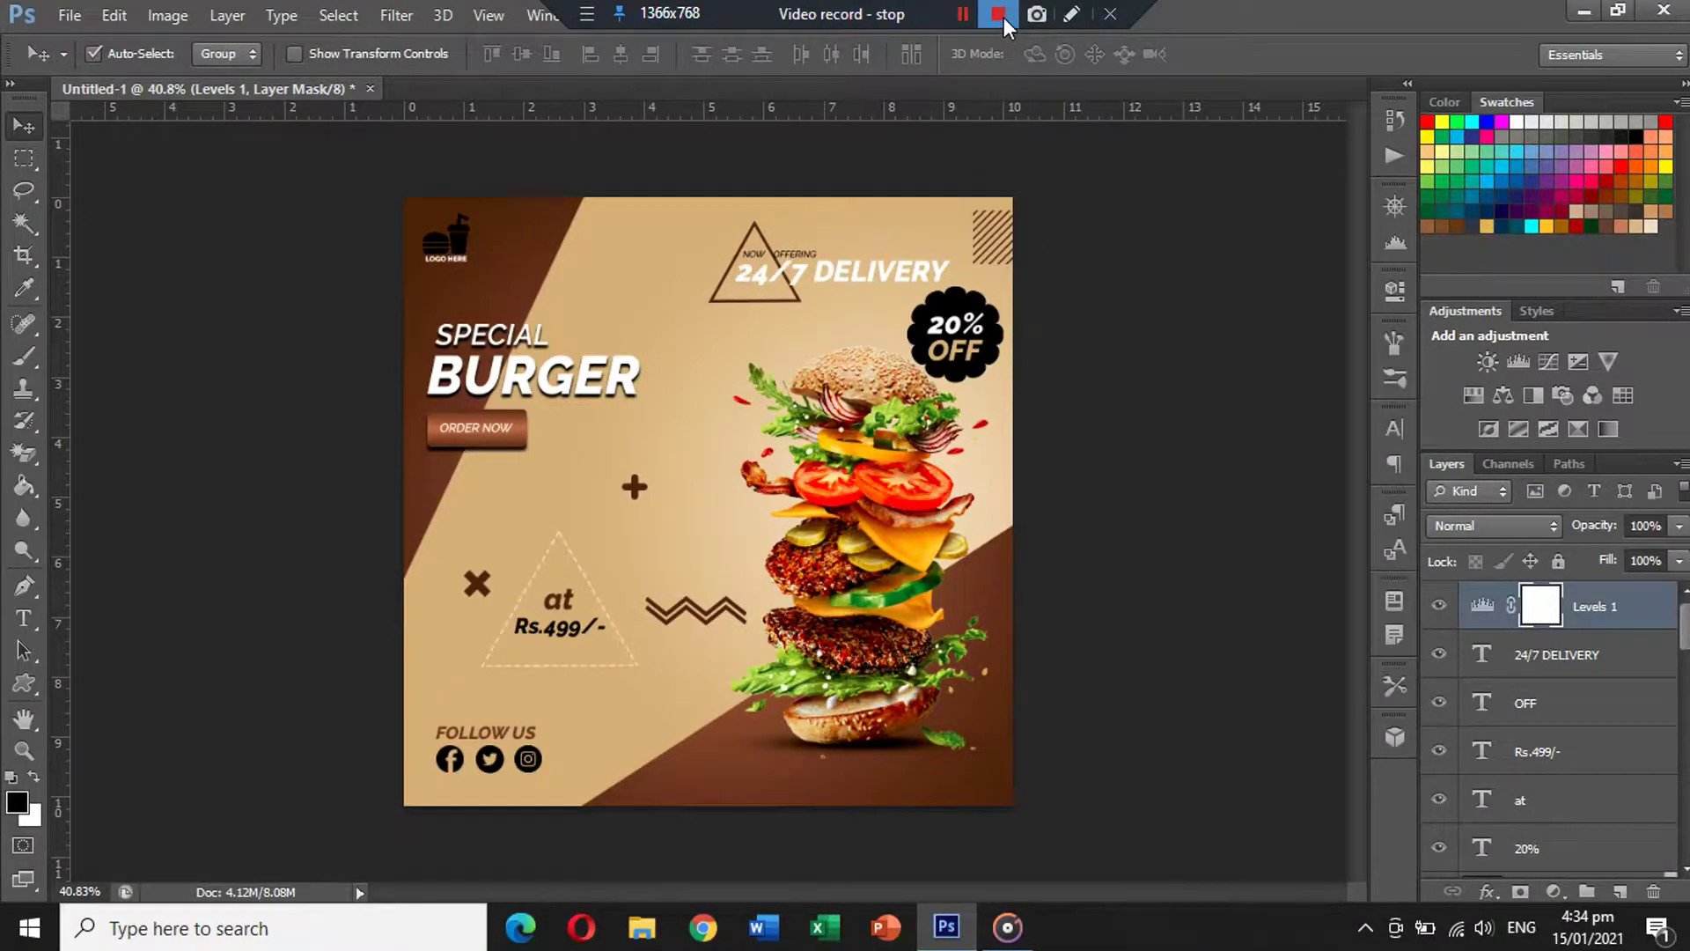
click(1004, 18)
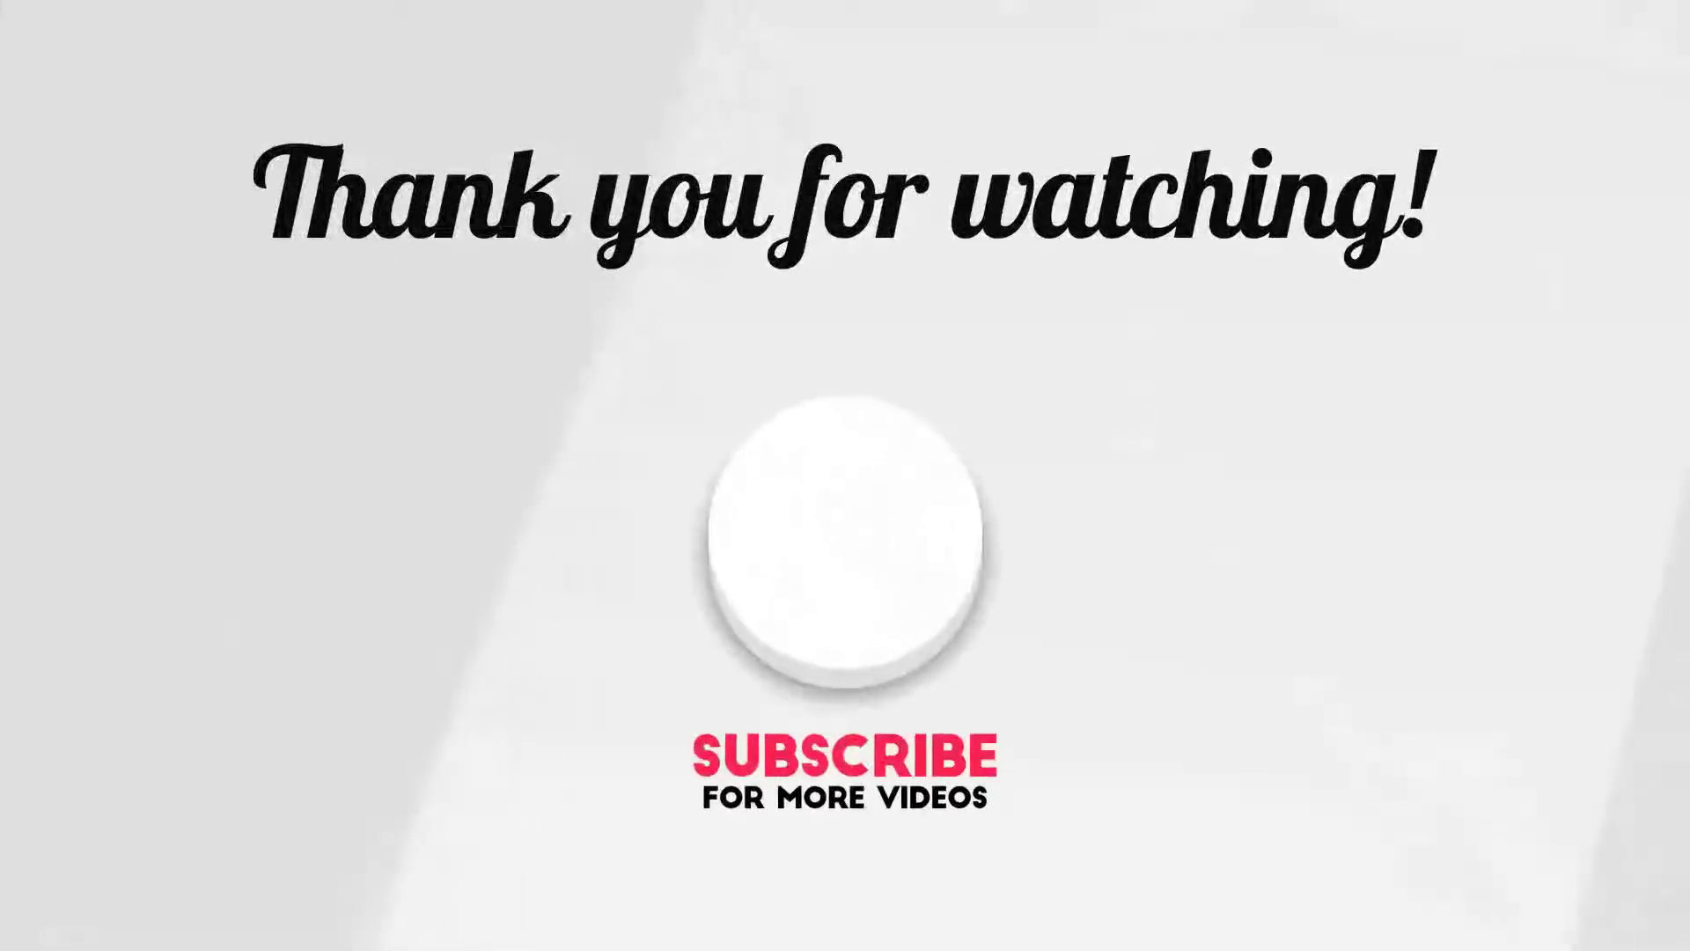